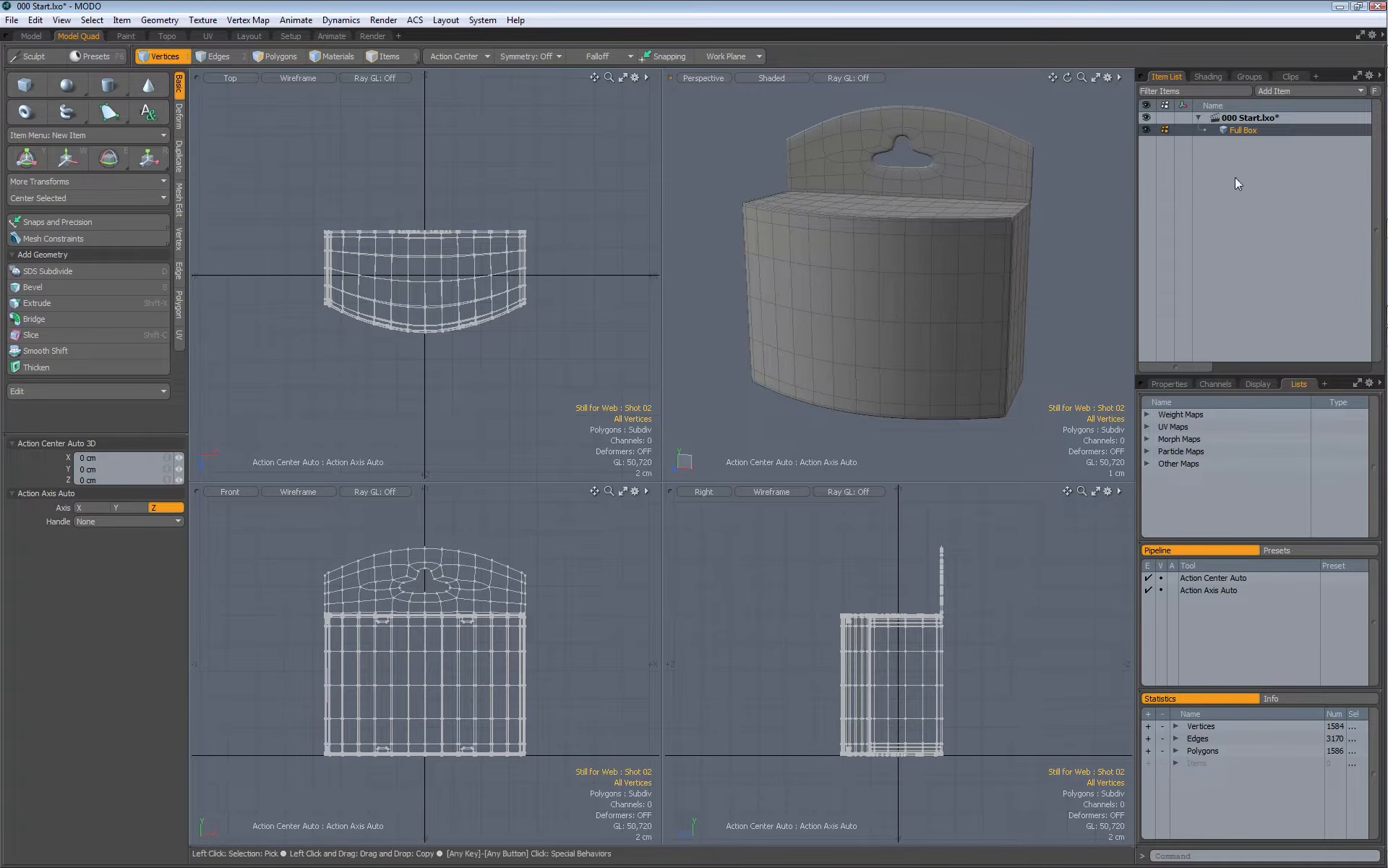
Step: Add a new mesh item named Window Boolean below Full Box
left_click(1278, 91)
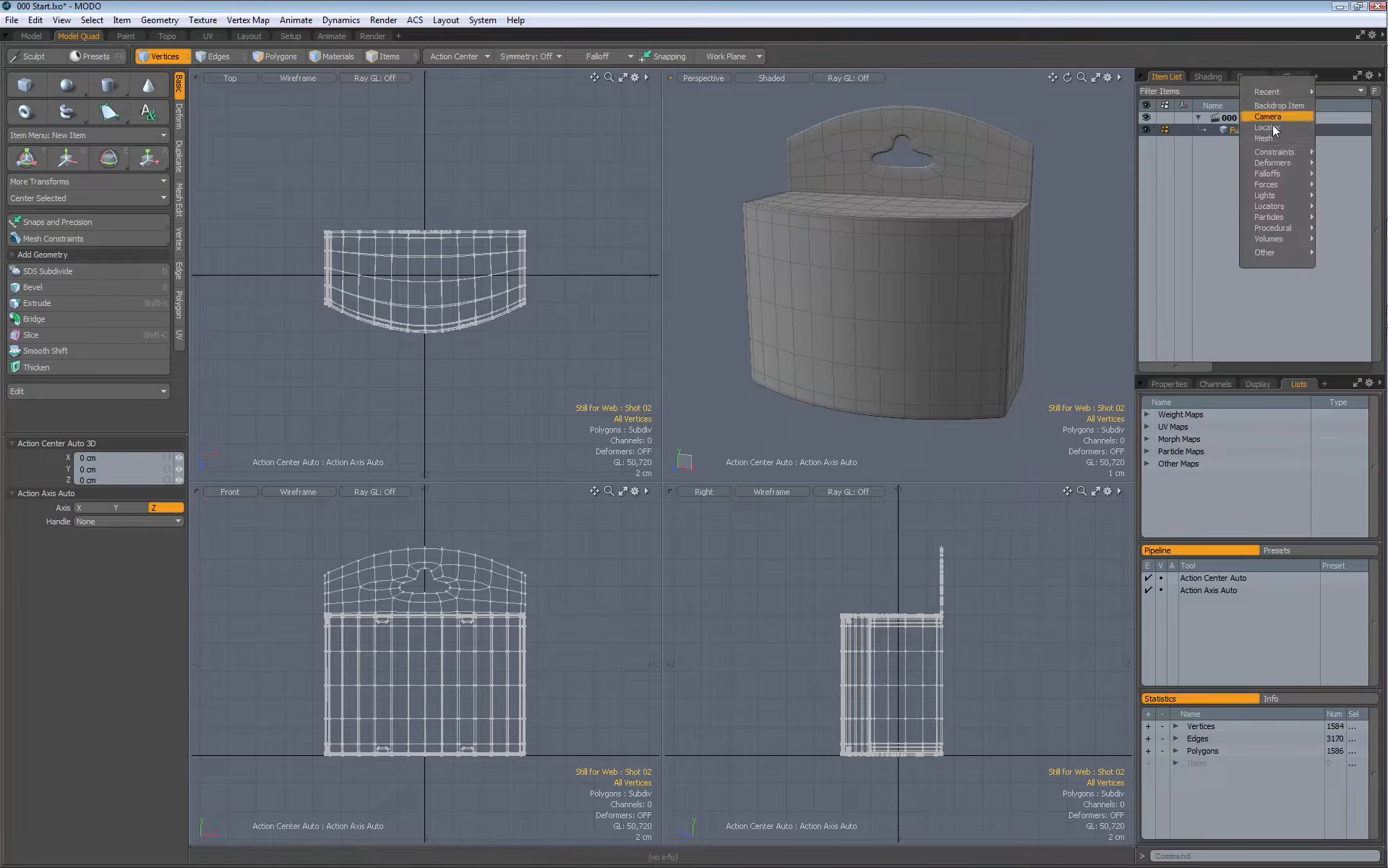
left_click(1270, 136)
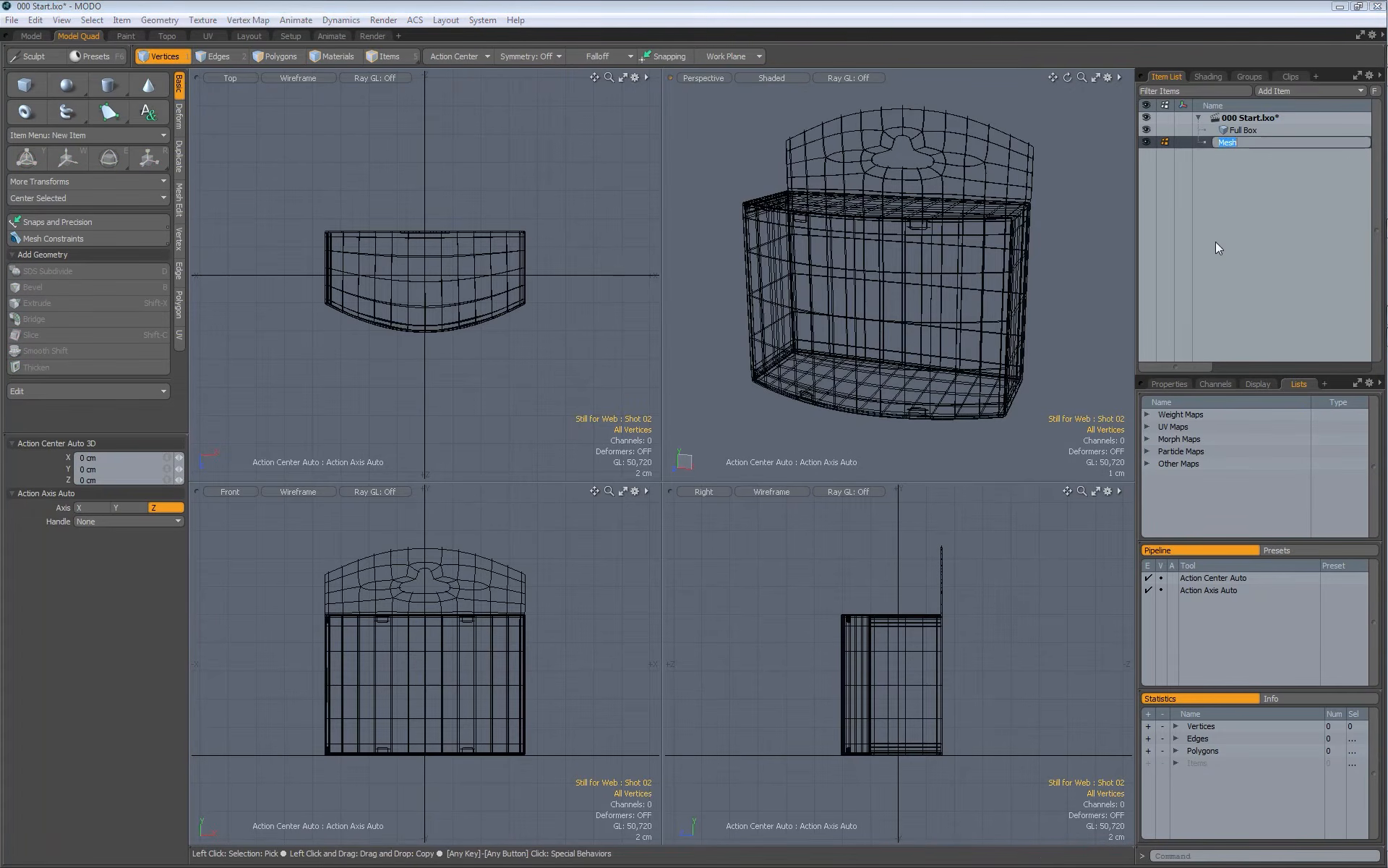
type("Window Boolean")
key("Return")
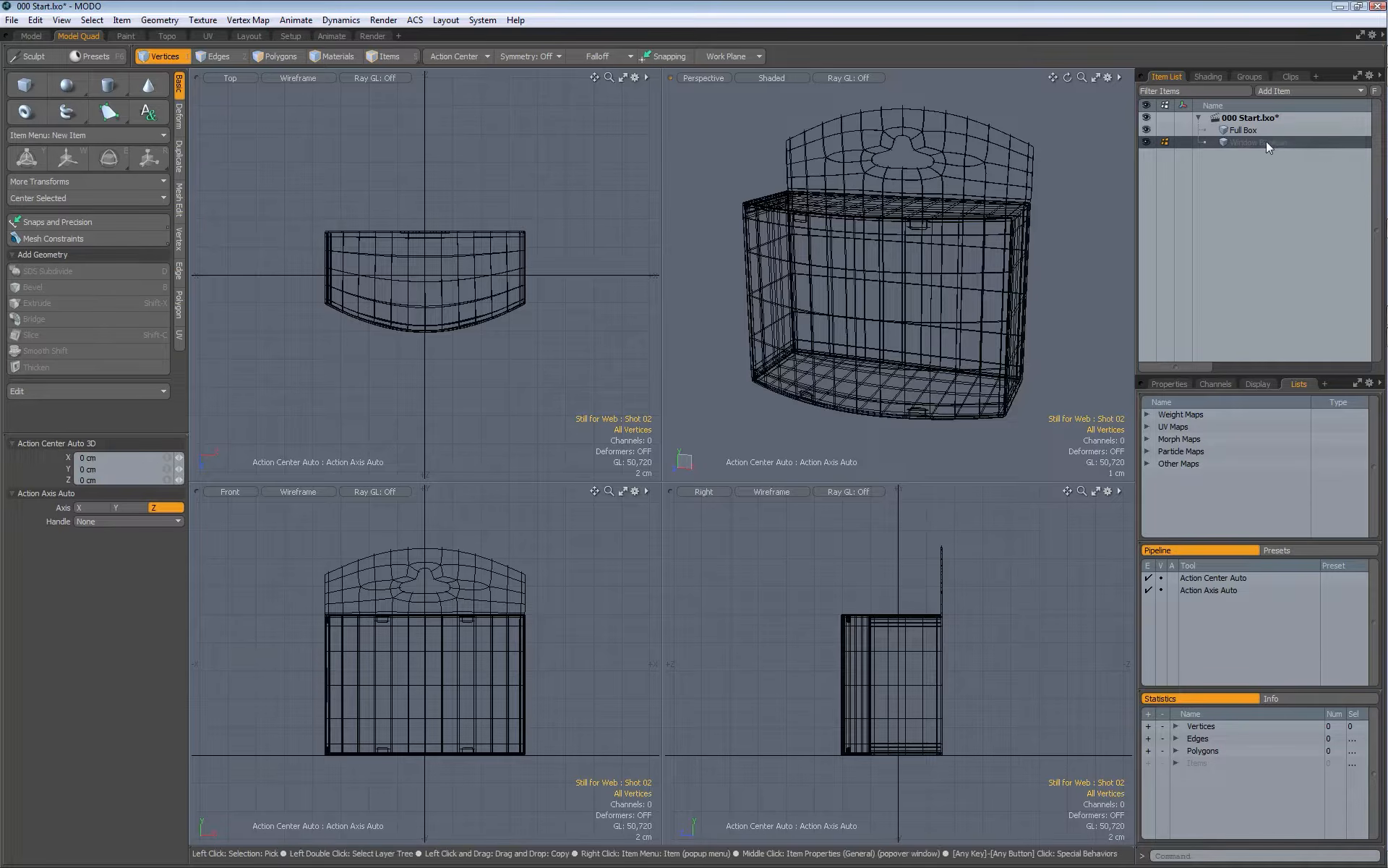
Step: Draw a four-sided polygon about 12 cm wide and 7.4 cm tall over the box's front with the Pen tool
left_click(109, 112)
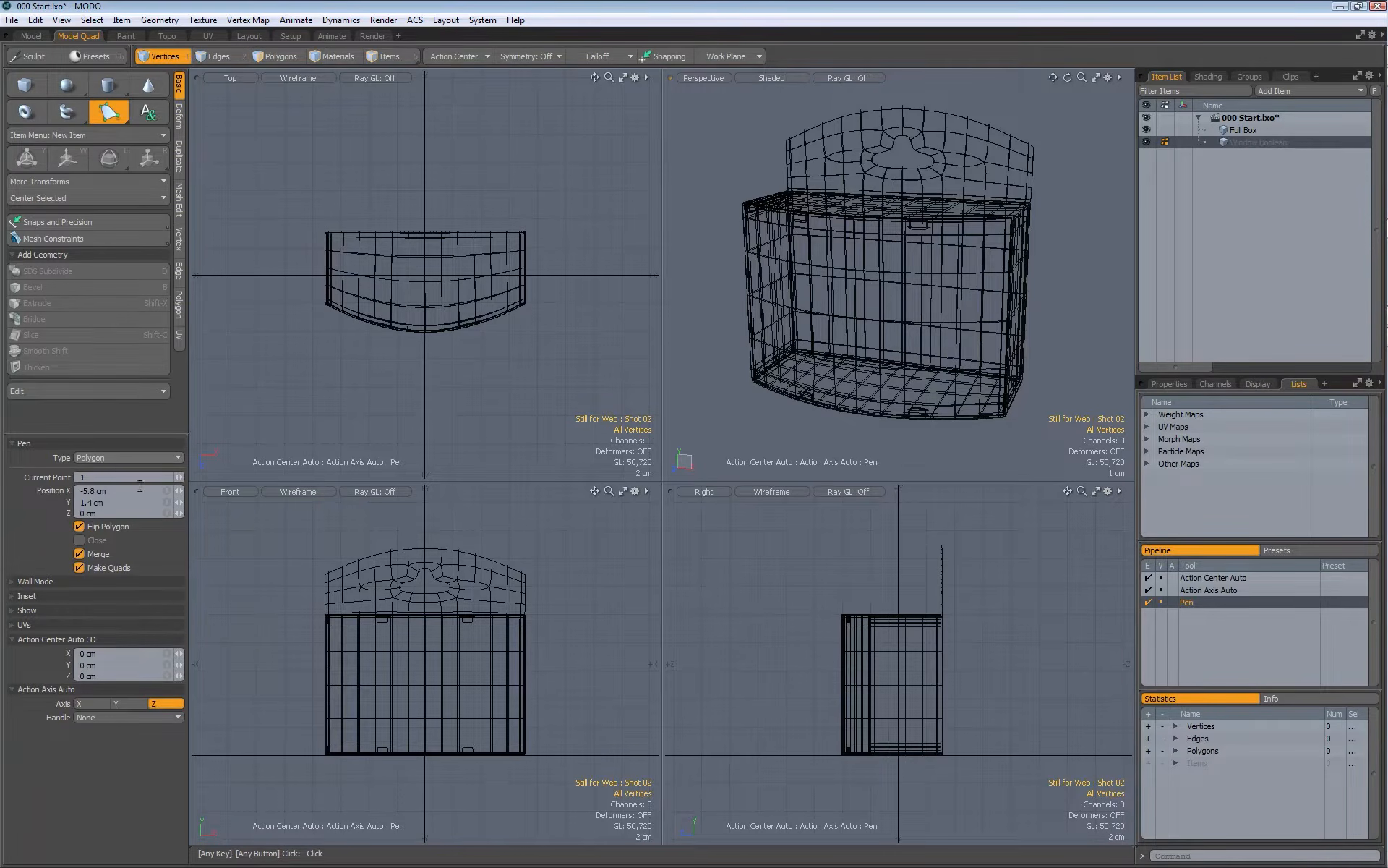
left_click(506, 636)
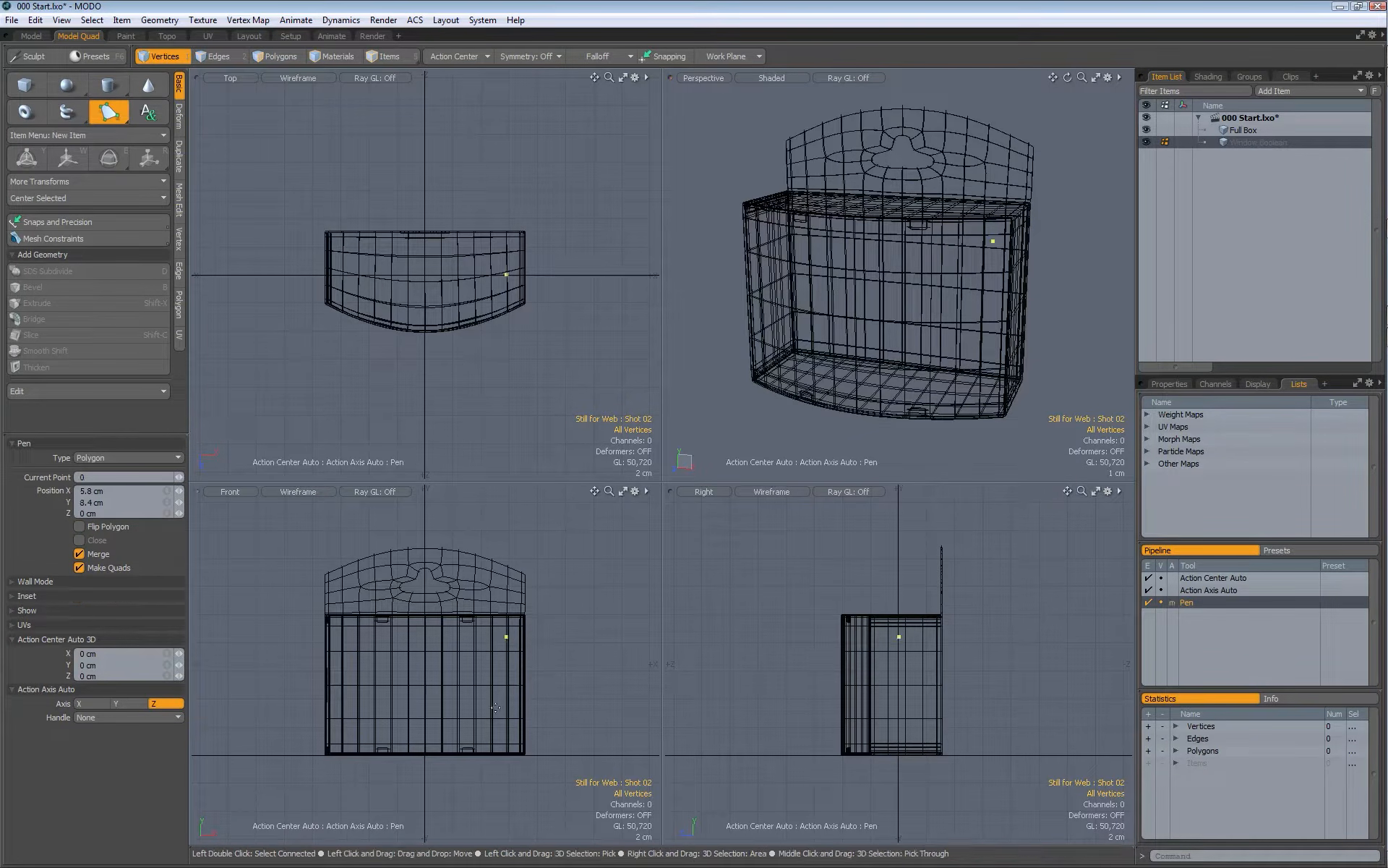
left_click(508, 742)
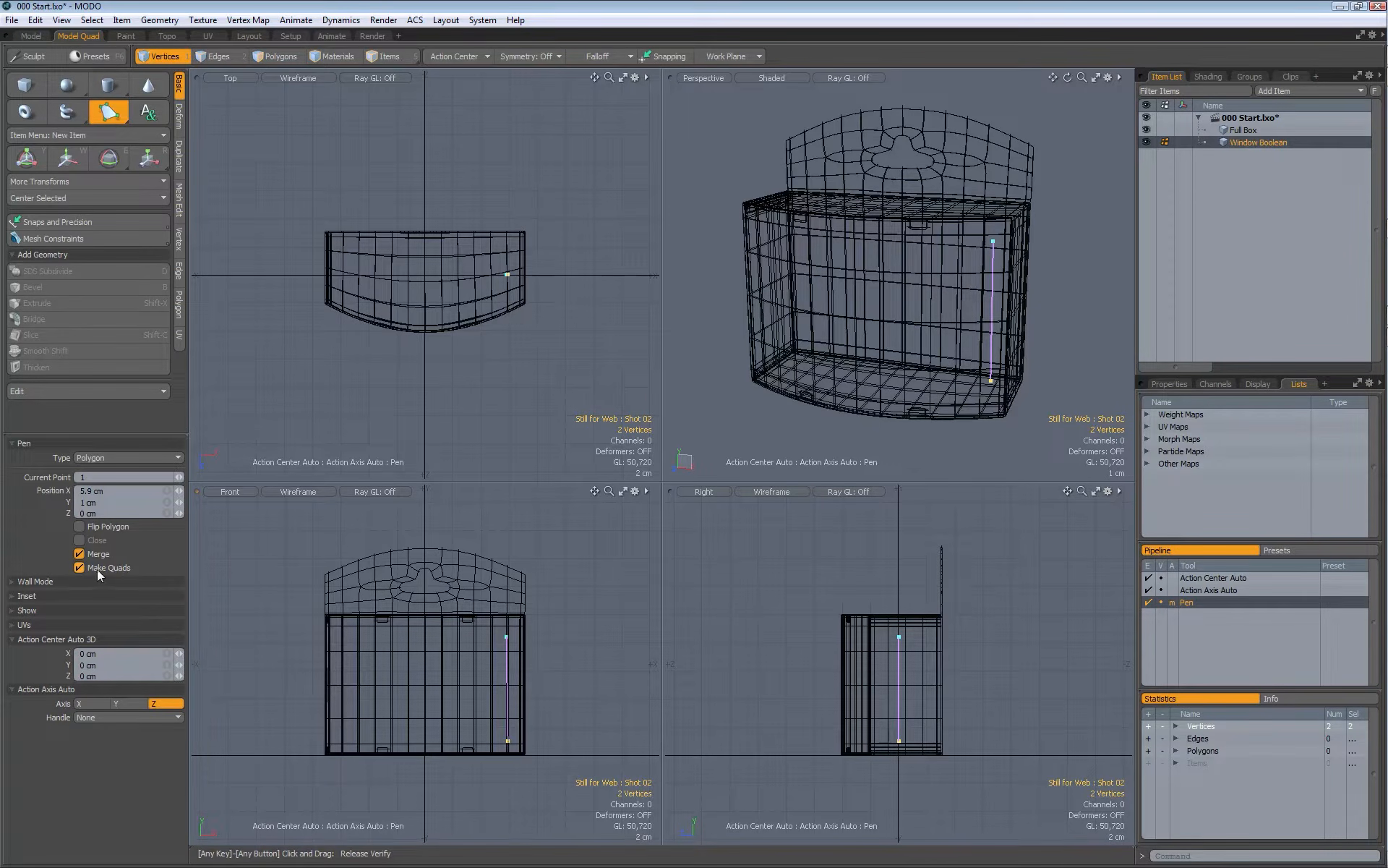
left_click(342, 741)
left_click_drag(434, 629, 496, 557, "alt")
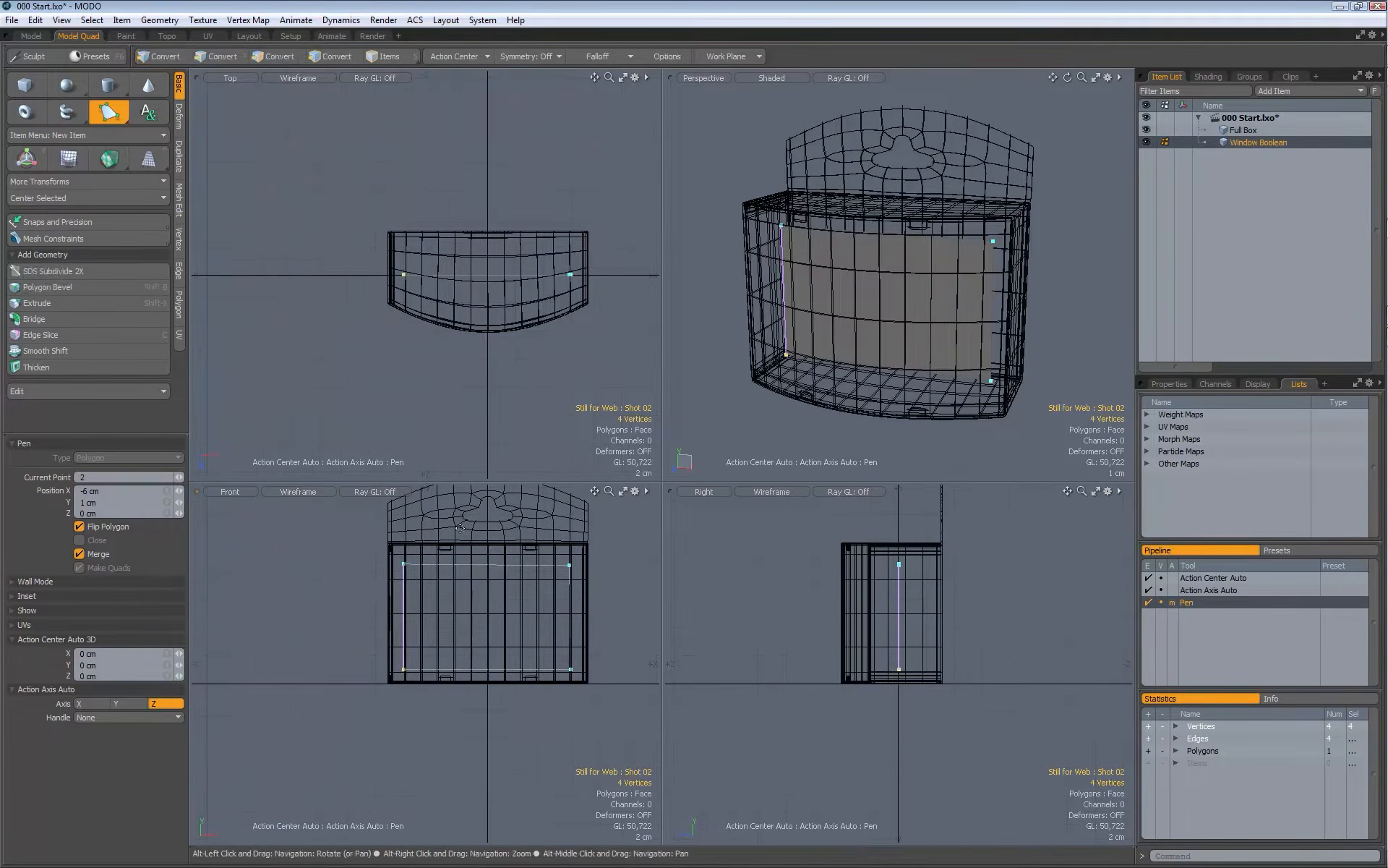
key("space")
Step: Level the window polygon's top and bottom edges by scaling each one flat along Y
key("2")
left_click(499, 563)
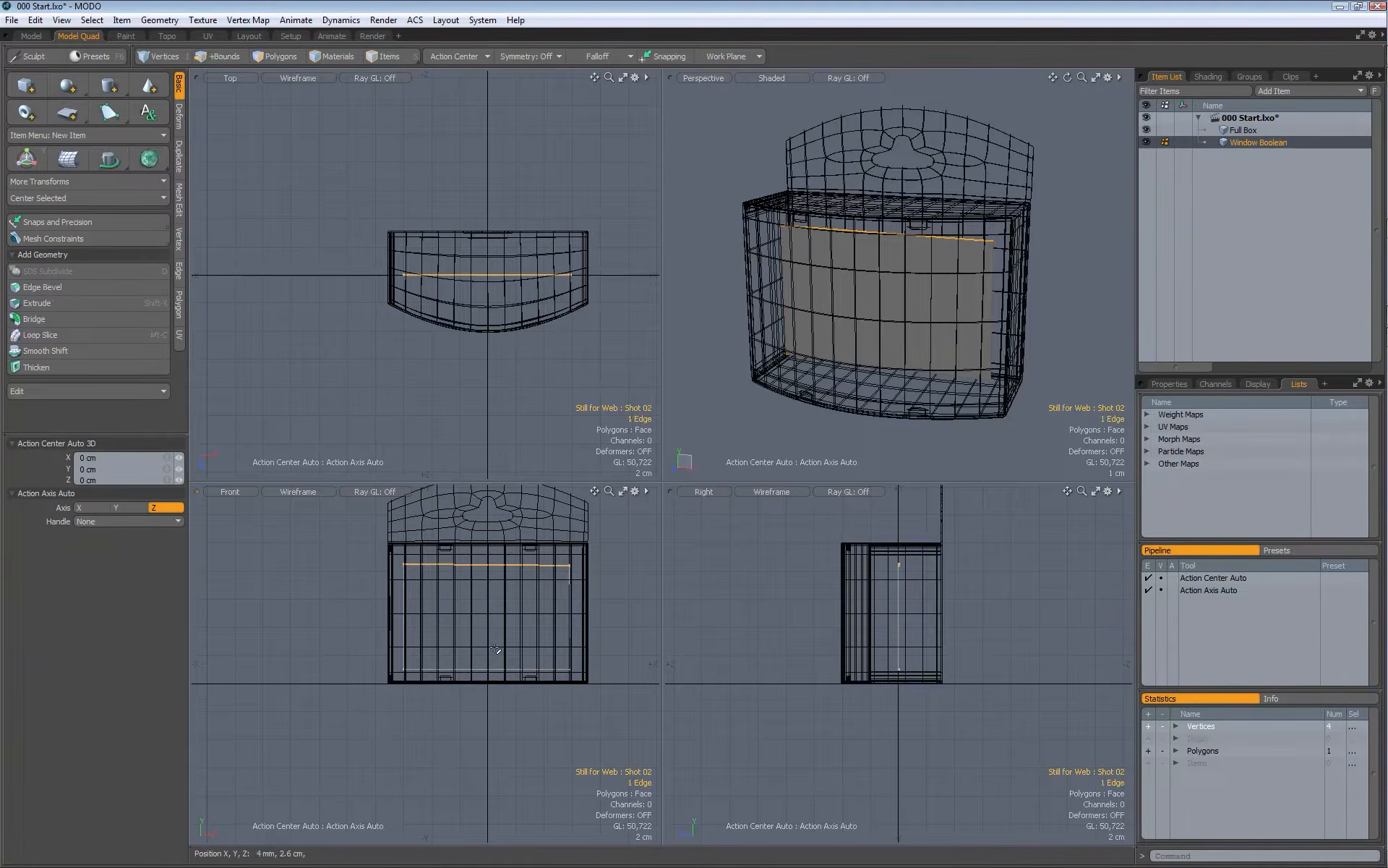
key("y")
left_click_drag(531, 566, 547, 633, "alt")
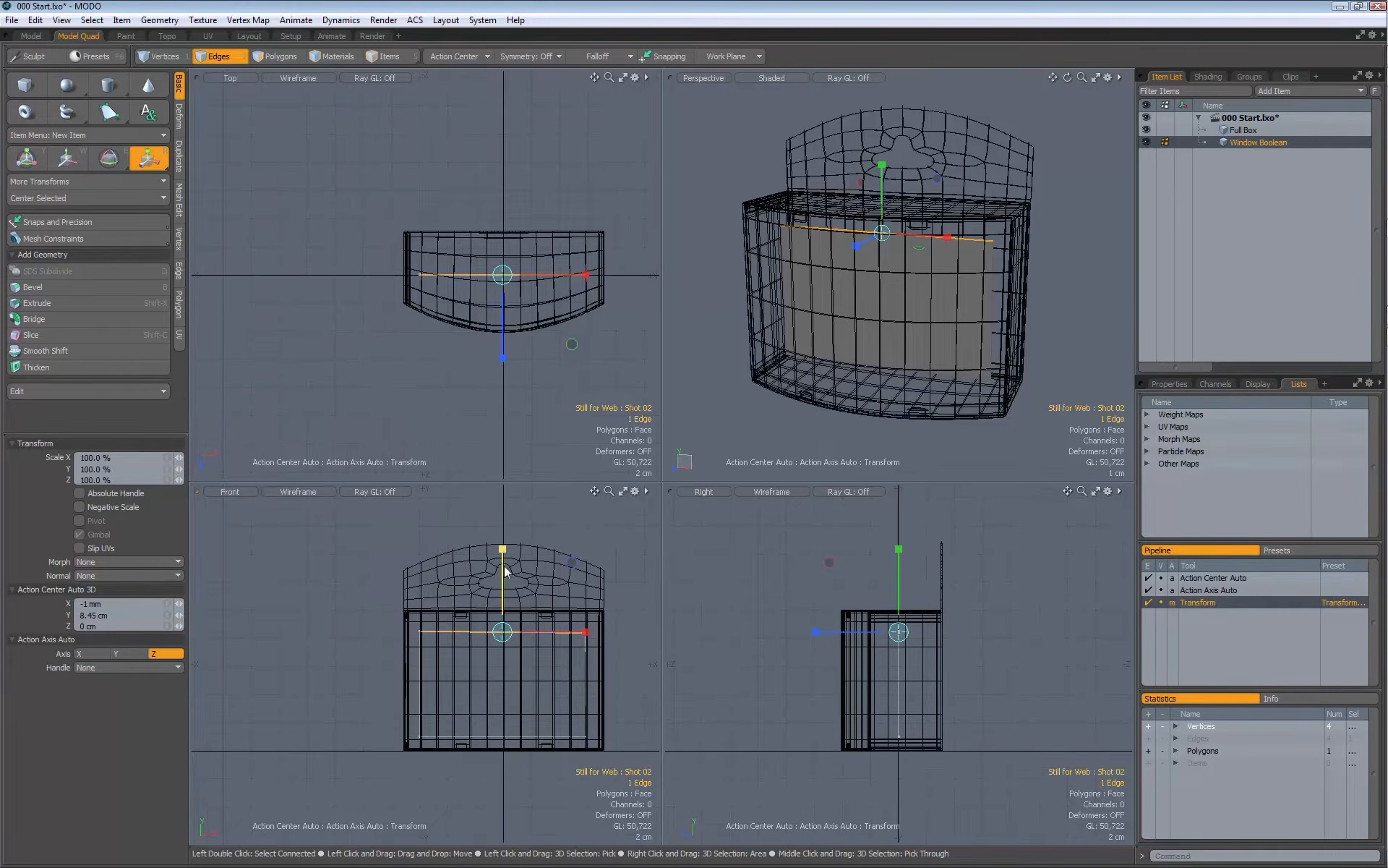
left_click_drag(510, 714, 498, 623, "alt")
key("space")
left_click(499, 642)
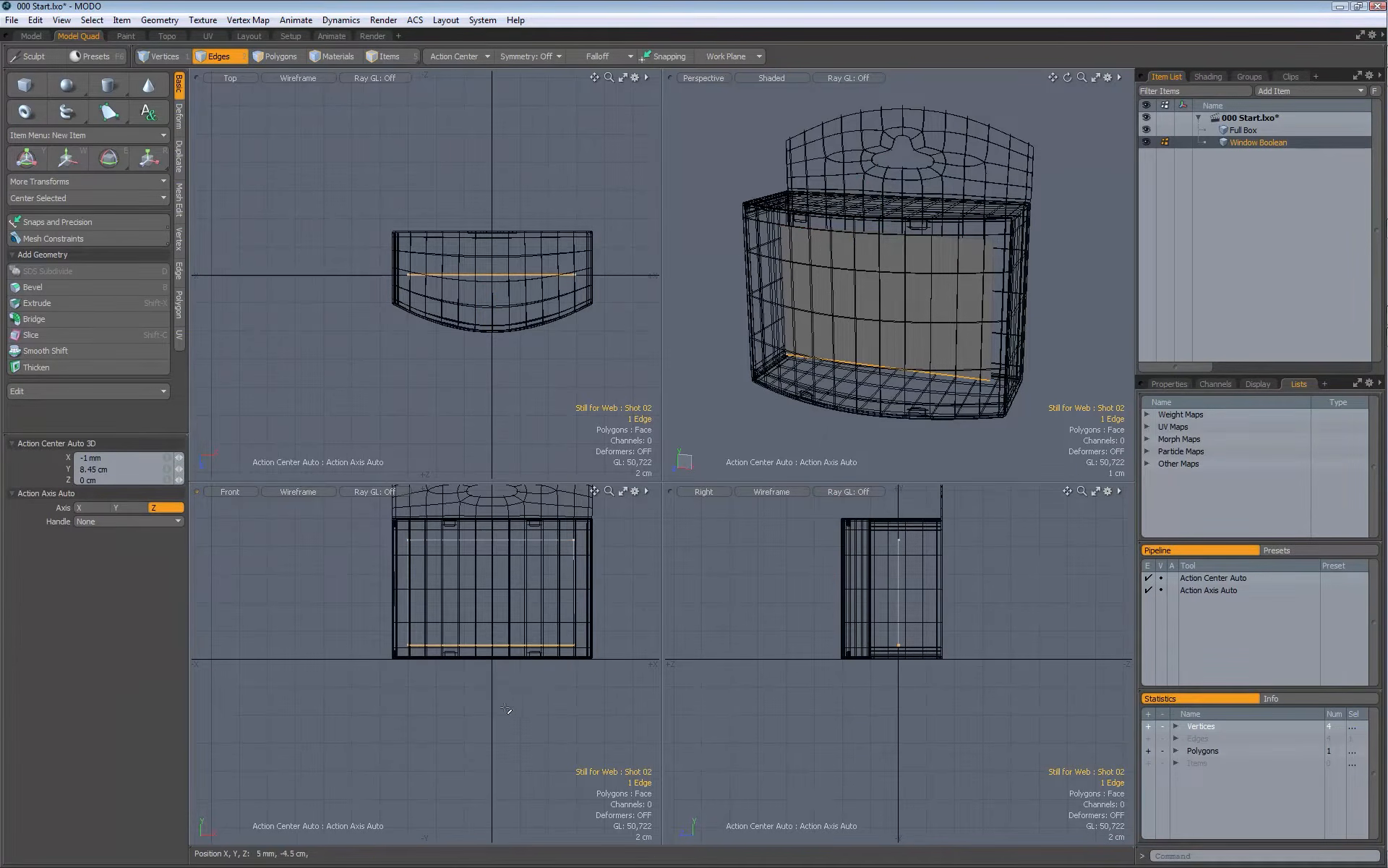
key("y")
key("space")
Step: Straighten the window polygon's right and left edges by scaling each to 0% along X, leaving nothing selected
left_click(574, 607)
key("y")
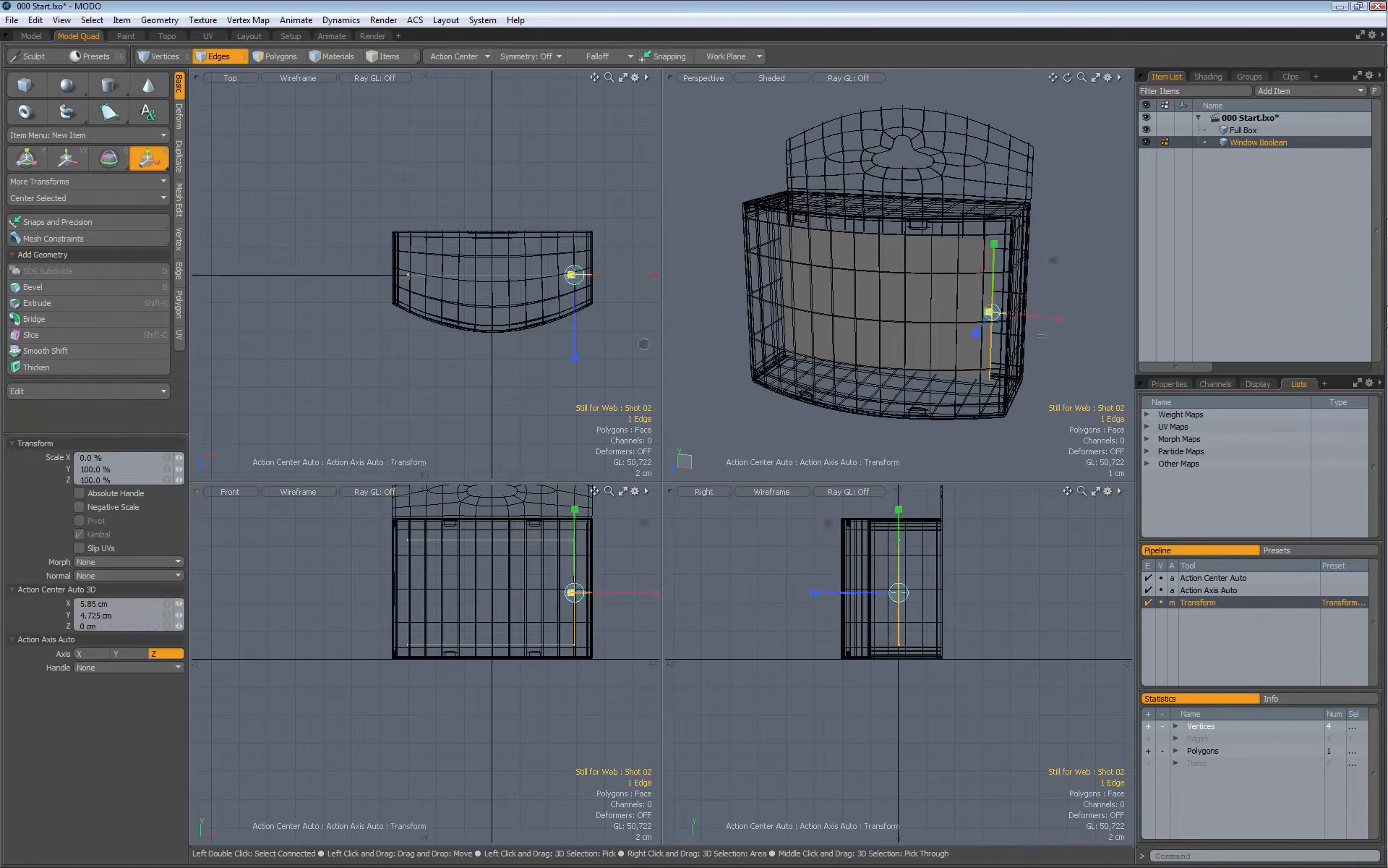
key("space")
left_click(408, 584)
key("r")
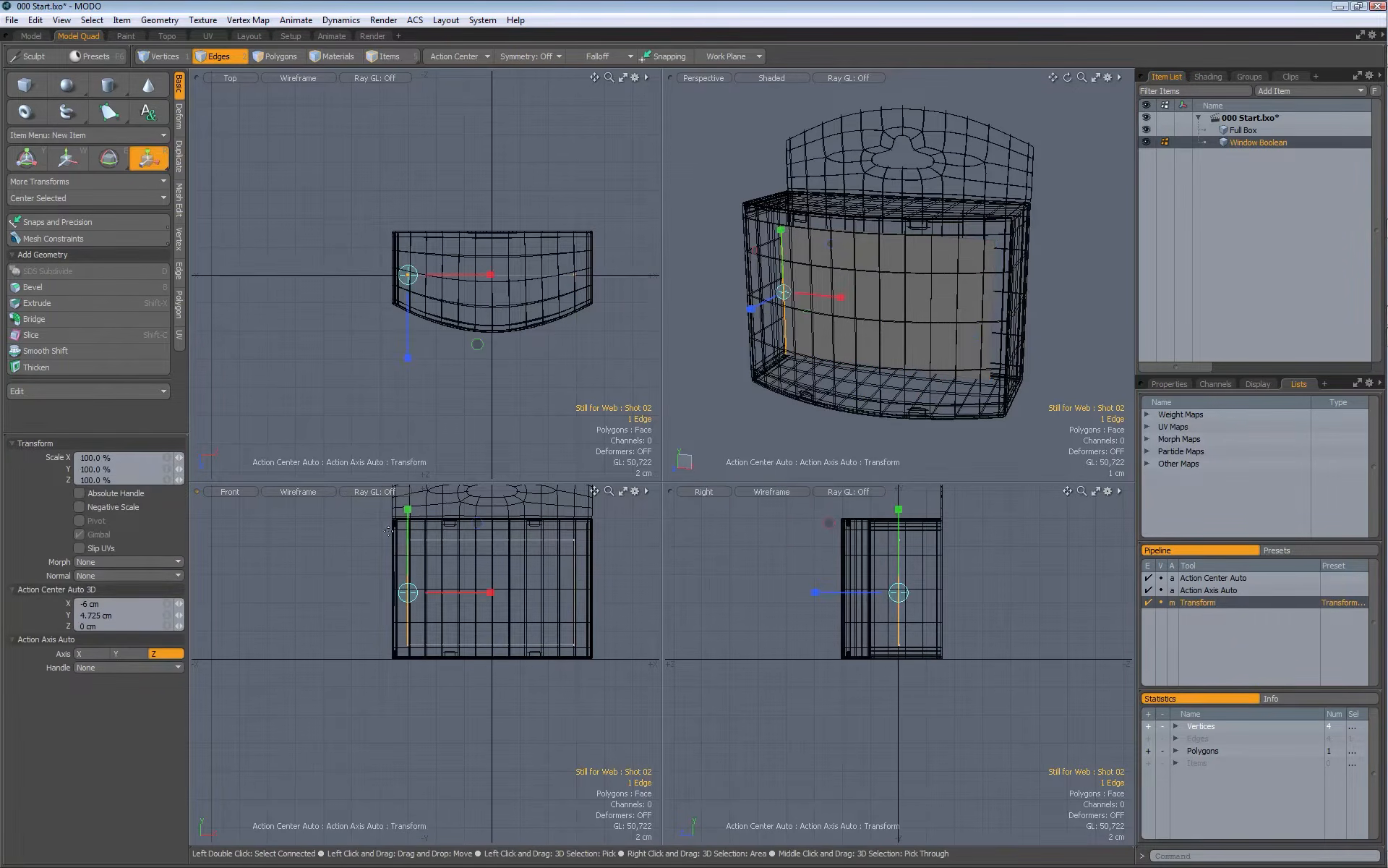
left_click_drag(434, 607, 433, 576, "alt")
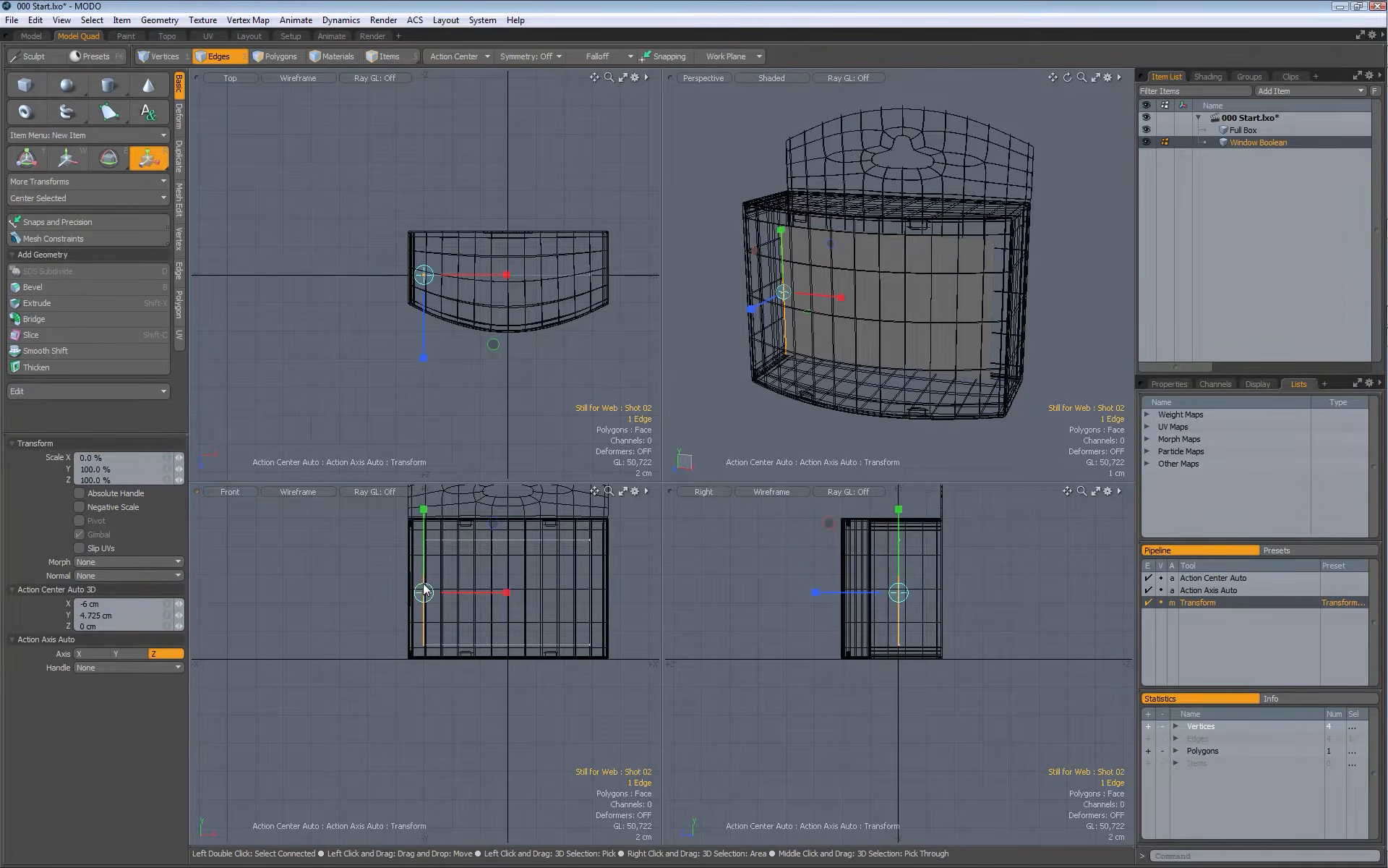
key("space")
left_click(463, 593)
Step: Move the window polygon 5 cm forward along Z so it sits in front of the box
left_click_drag(463, 593, 420, 593, "alt")
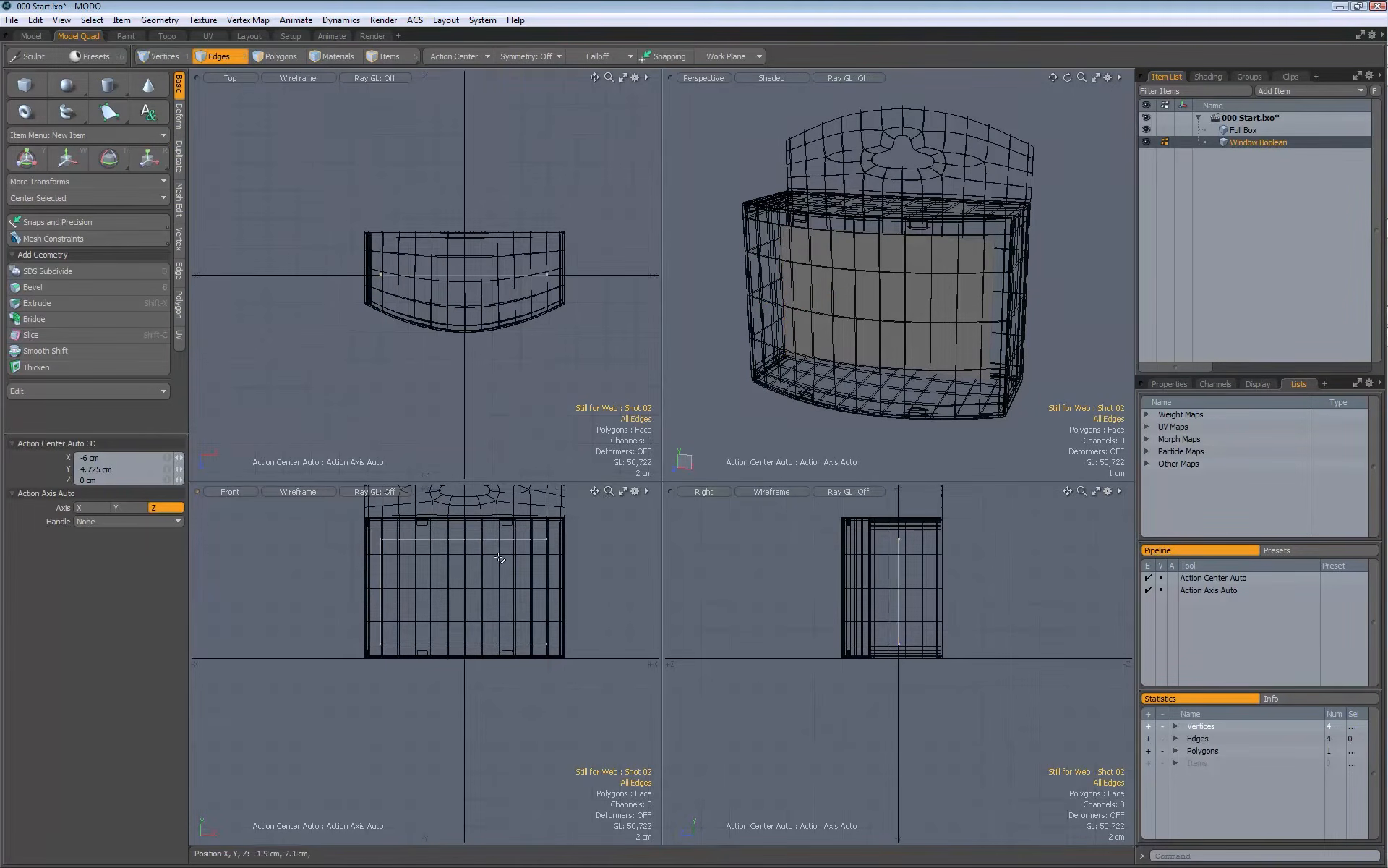
key("w")
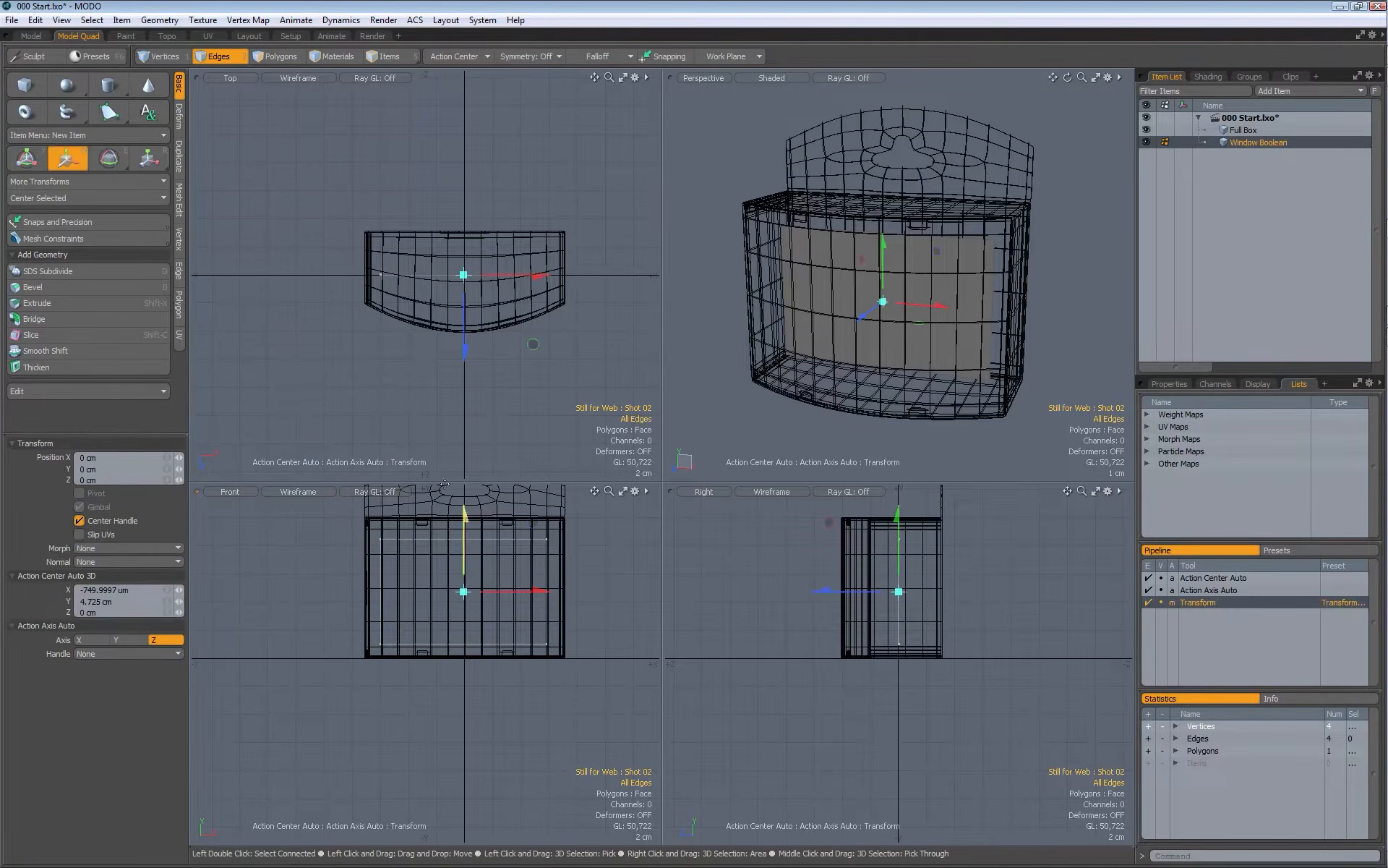
left_click_drag(837, 590, 772, 592)
left_click_drag(894, 285, 857, 276, "alt")
left_click_drag(791, 595, 784, 594)
left_click_drag(806, 373, 896, 310, "alt")
key("space")
Step: Raise the window polygon's right edge slightly along Y in the front view
left_click_drag(680, 385, 929, 316, "alt")
left_click_drag(494, 581, 488, 604, "alt")
right_click_drag(488, 604, 529, 603, "alt")
key("2")
left_click(569, 558)
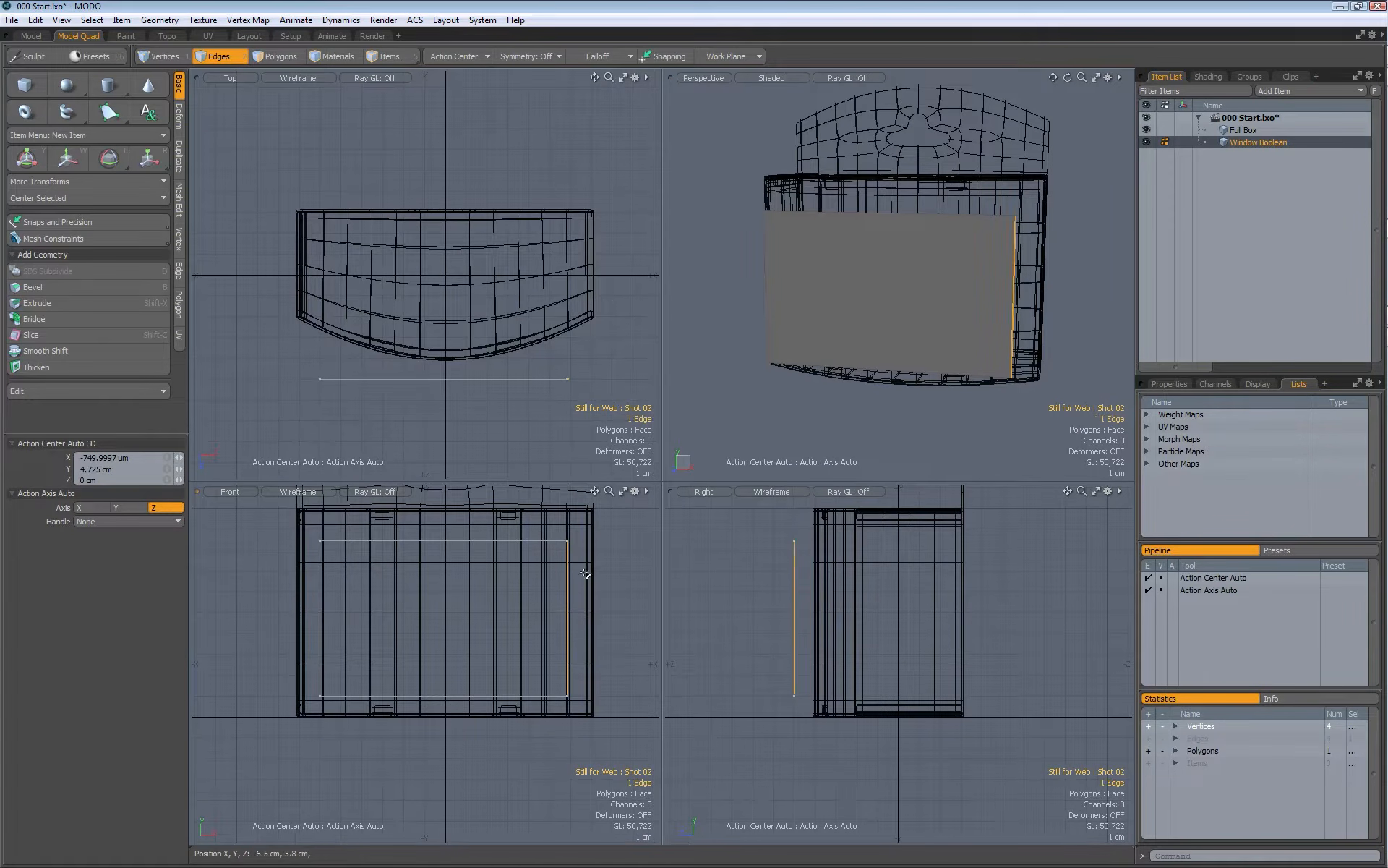
key("w")
left_click_drag(569, 558, 546, 584)
key("q")
Step: Lower the window polygon's left edge by about 0.5 mm along Y and clear the selection
left_click(361, 607)
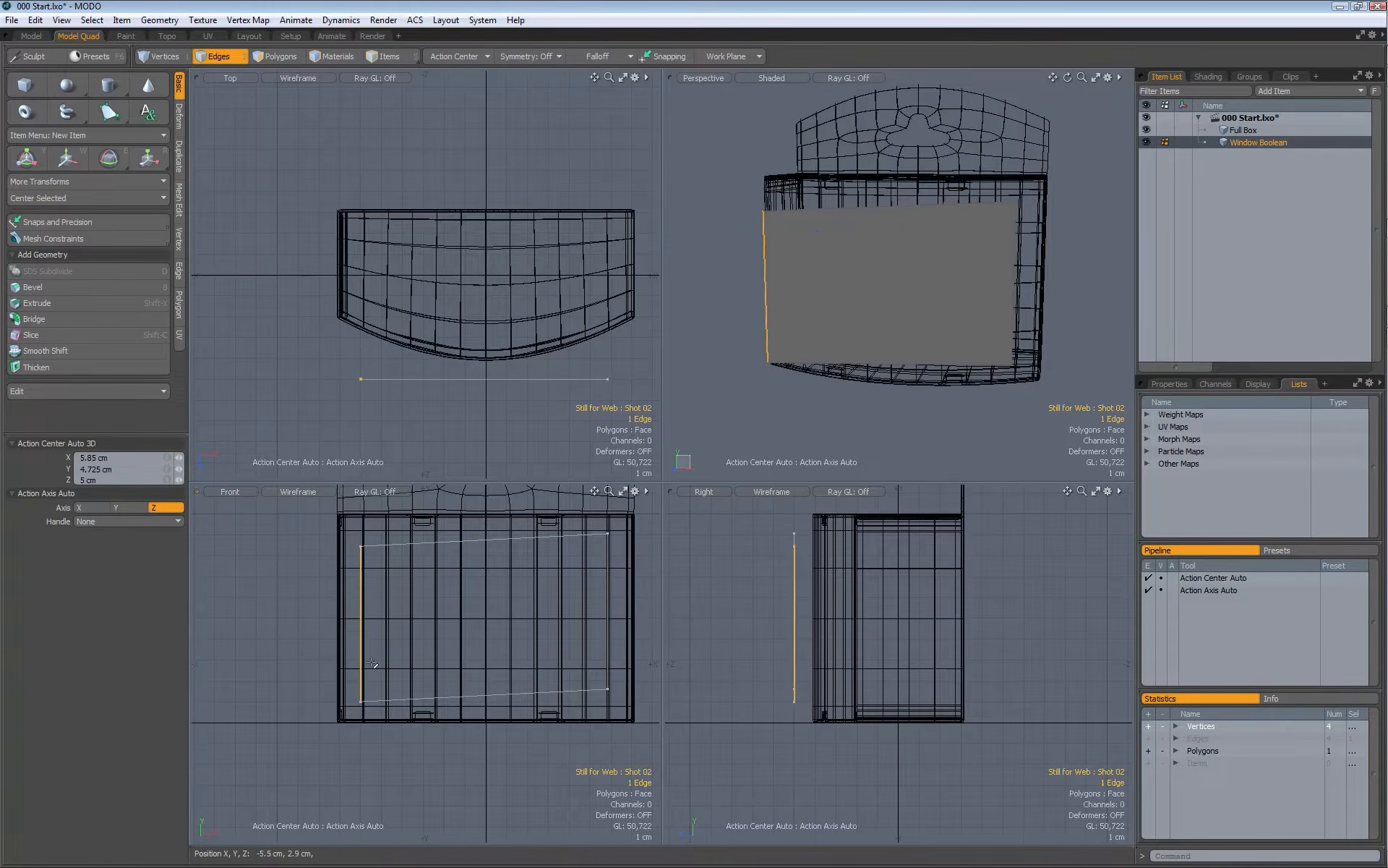
key("w")
left_click_drag(366, 600, 365, 598)
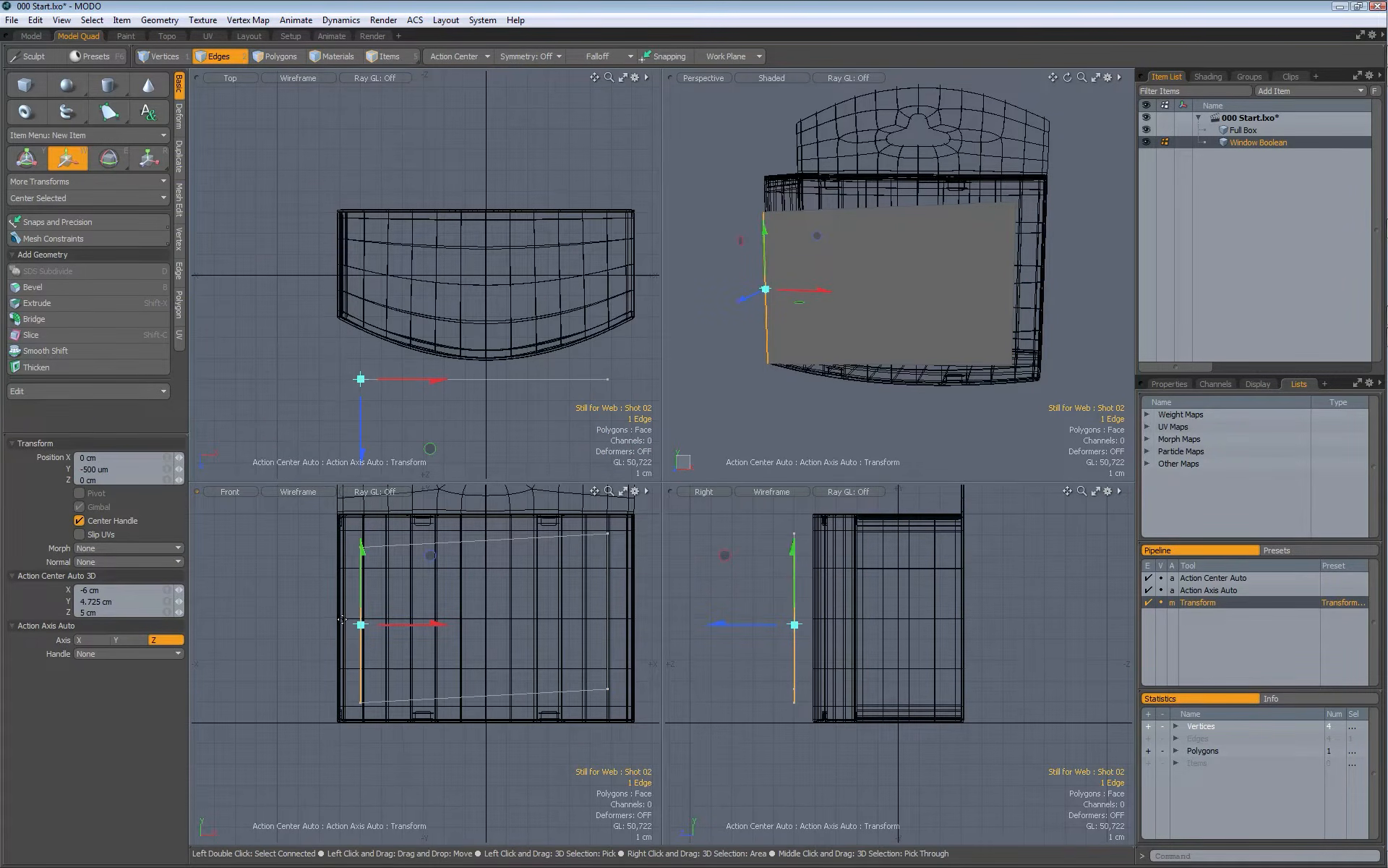
key("Escape")
key("Escape")
Step: Loop Slice the window polygon vertically between its top and bottom edges with one slice in Uniform mode at 50%
left_click_drag(505, 611, 472, 625, "alt")
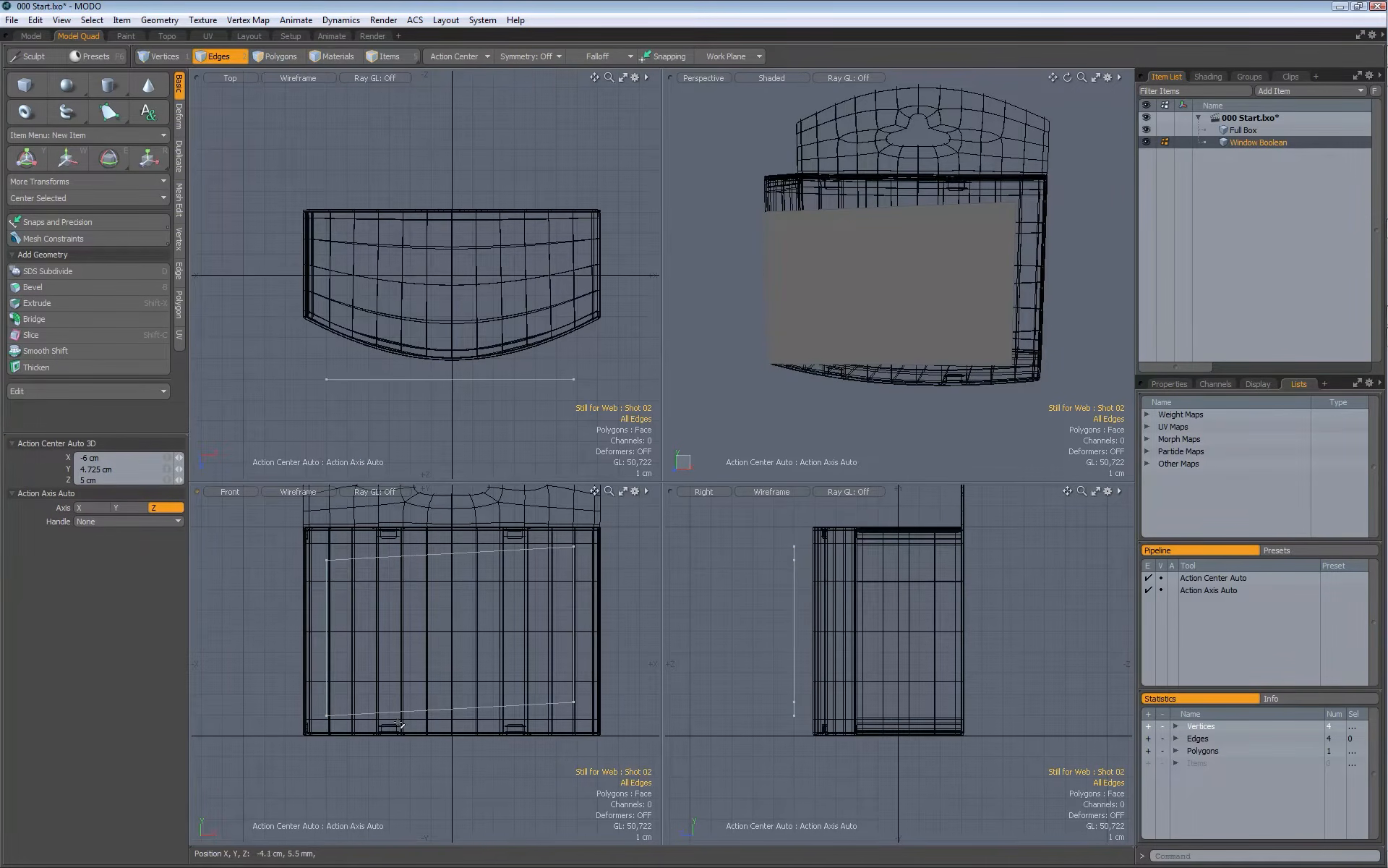
left_click_drag(921, 304, 878, 315, "alt")
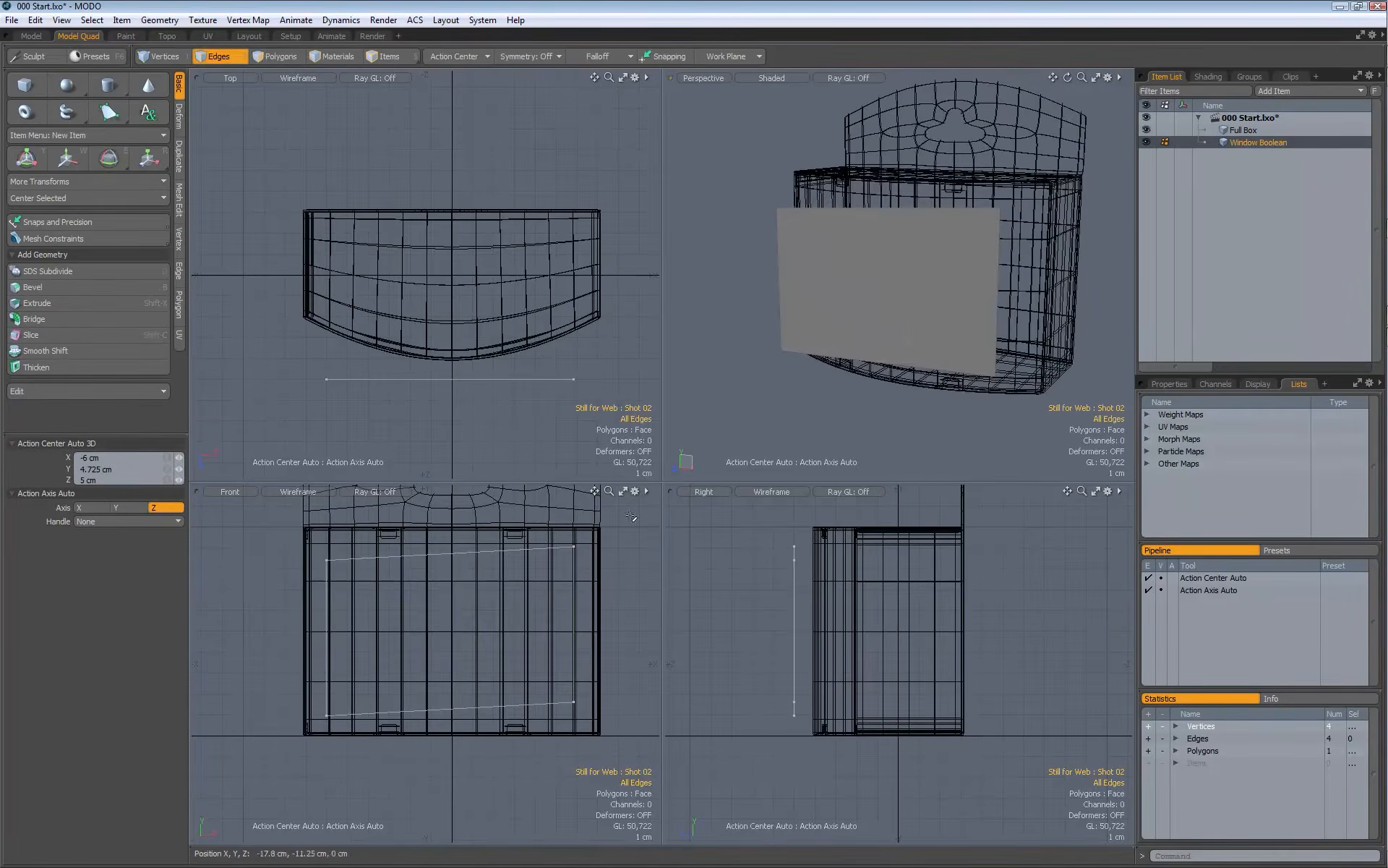
key("3")
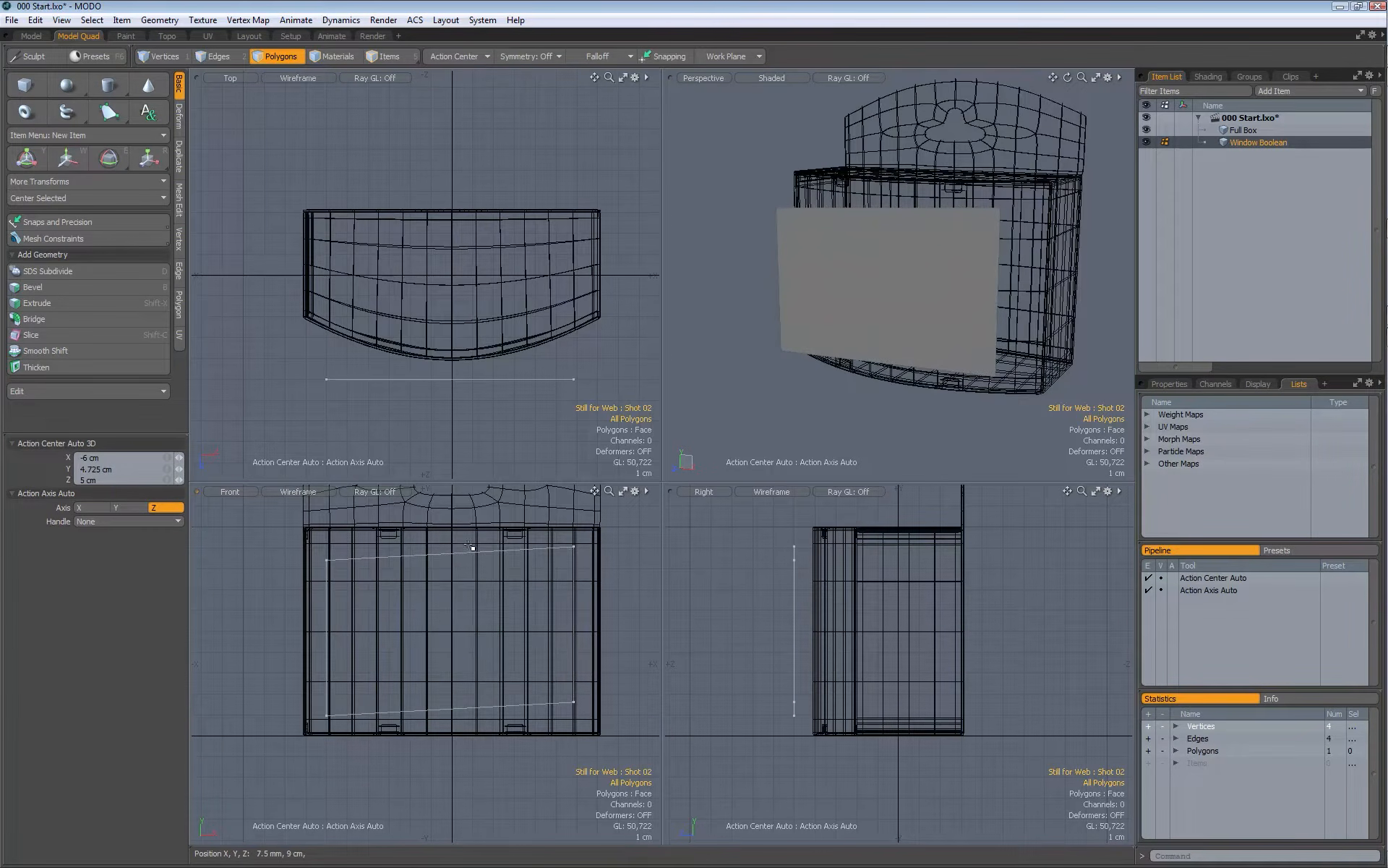
key("2")
left_click_drag(470, 540, 461, 739)
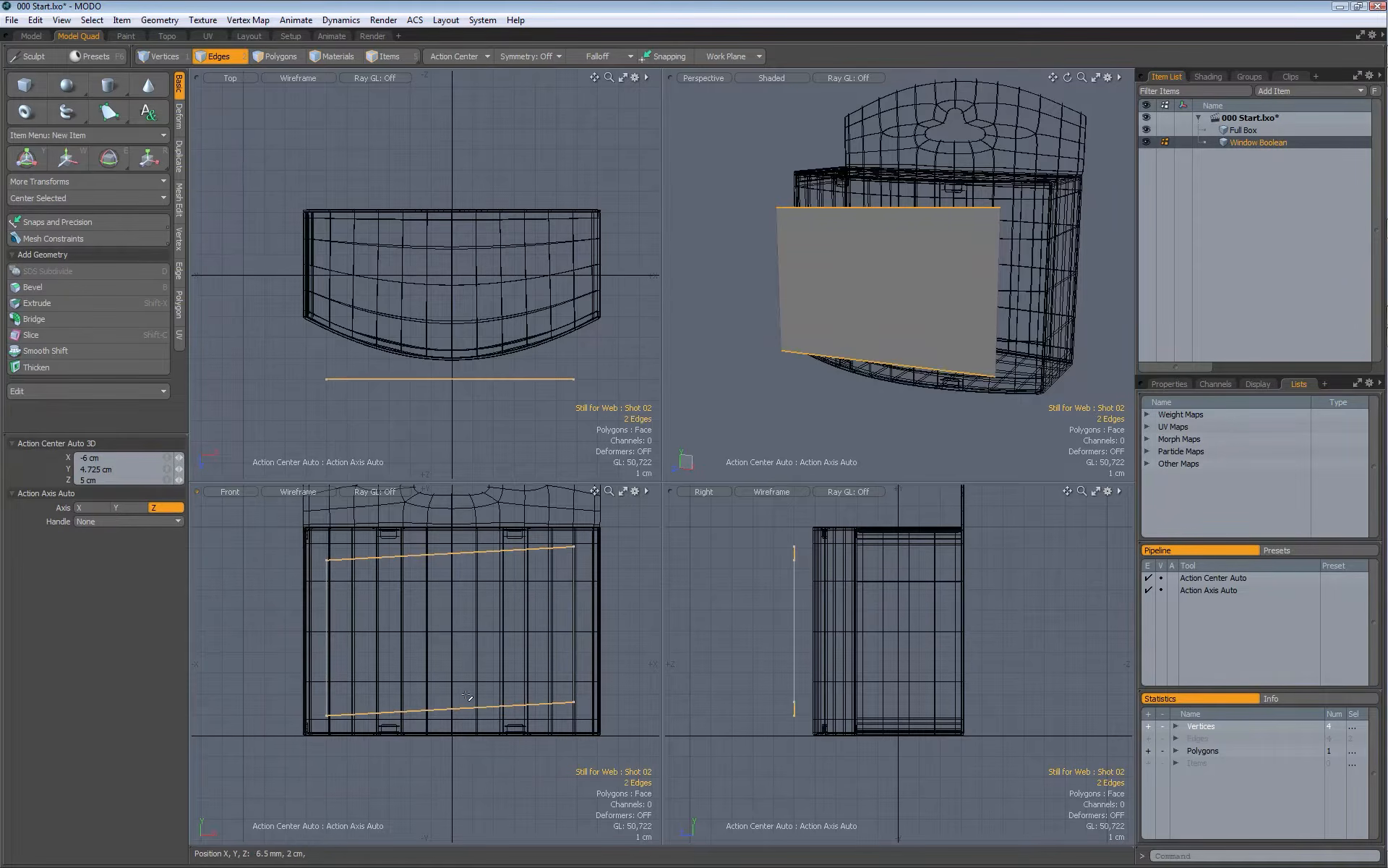
key("alt+c")
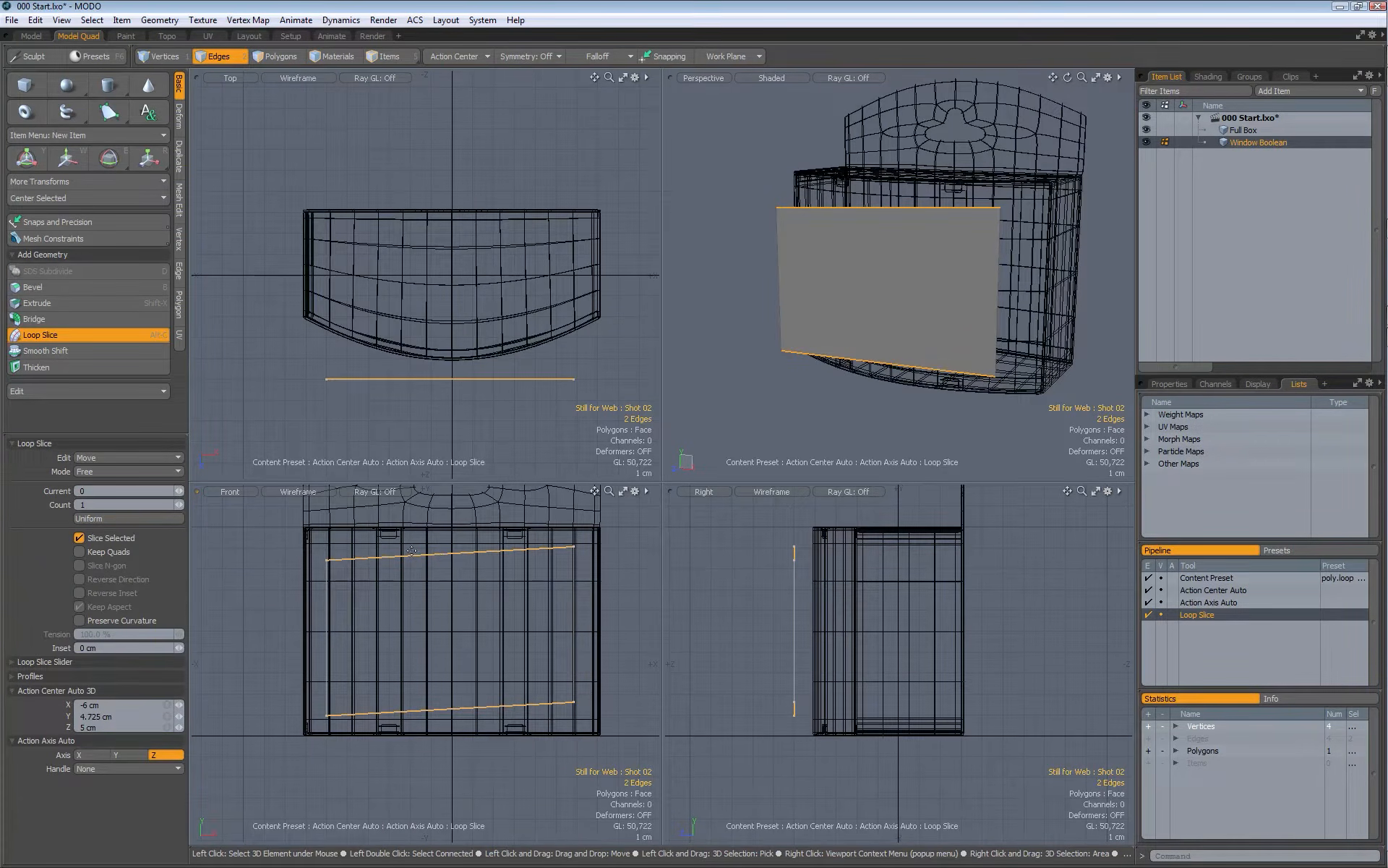
left_click(376, 629)
left_click_drag(376, 629, 460, 629)
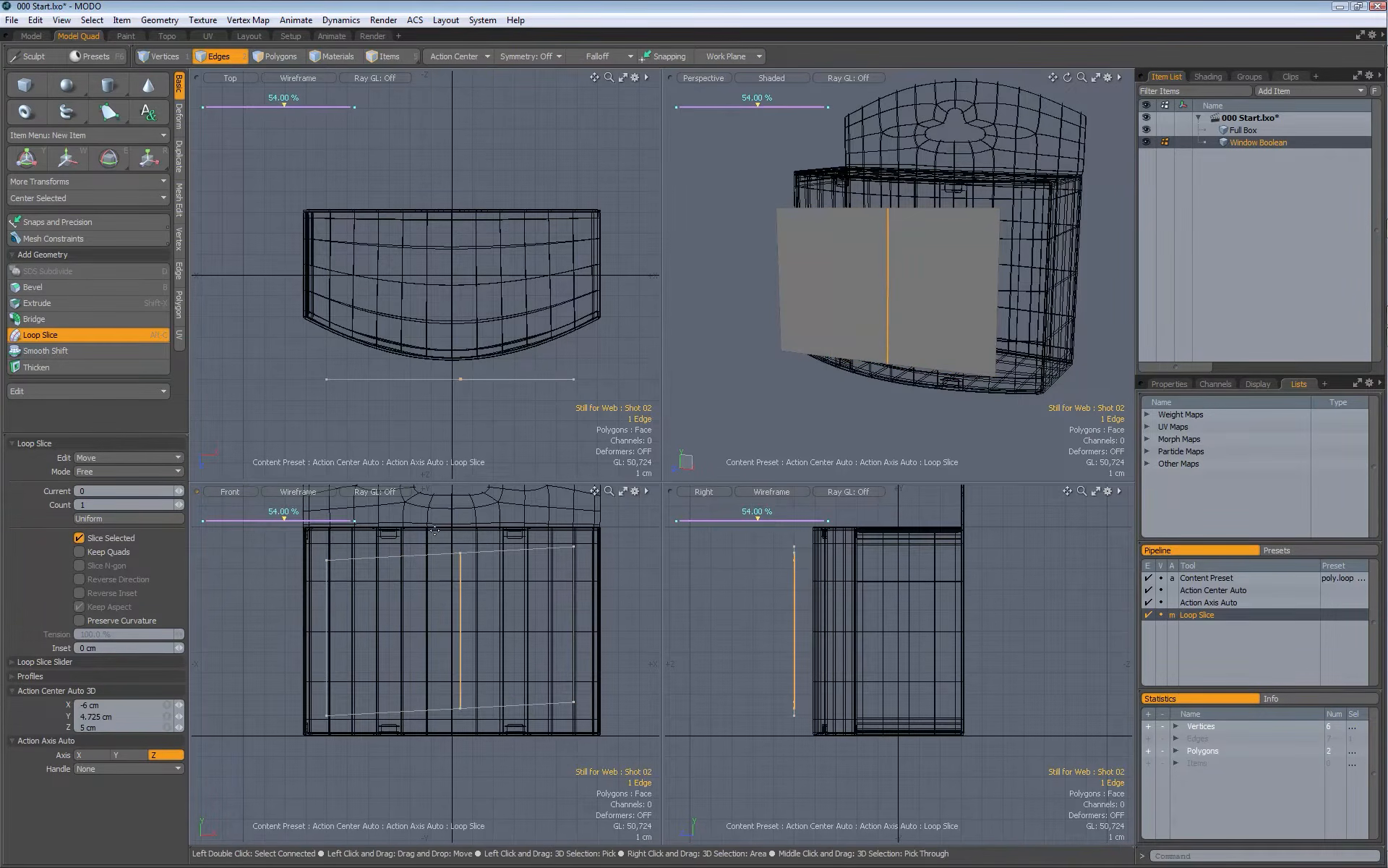
left_click(118, 472)
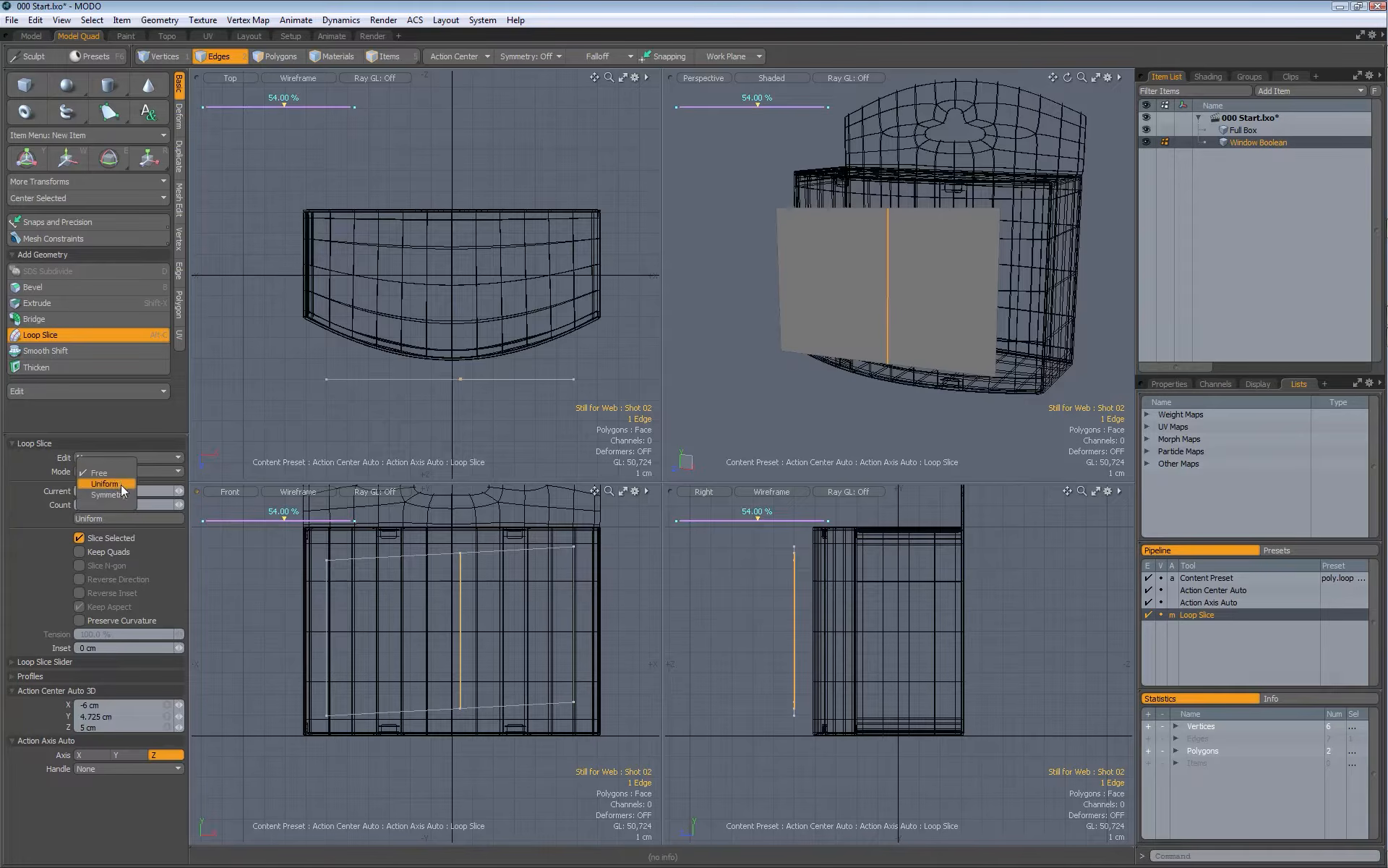
left_click(118, 484)
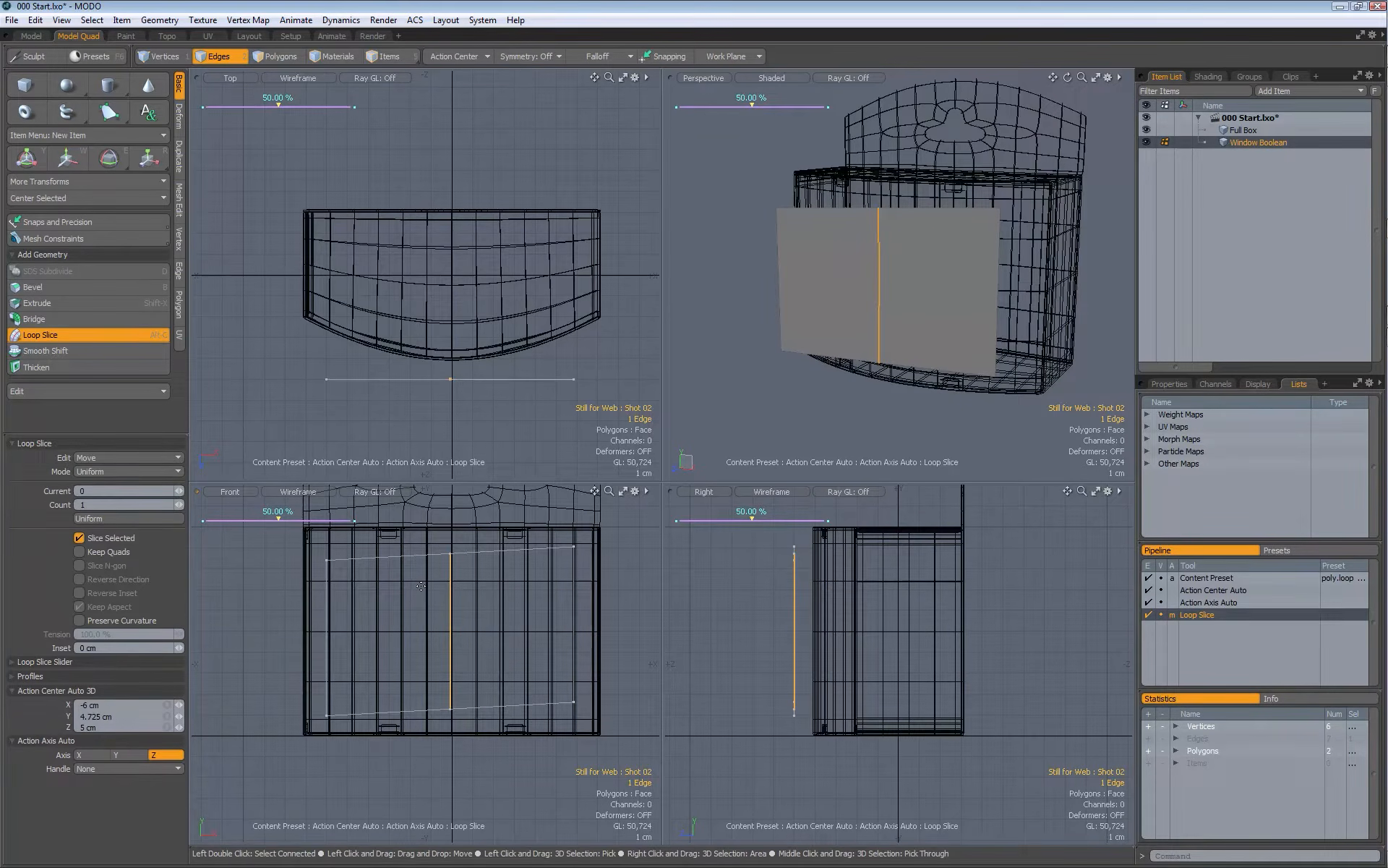
key("space")
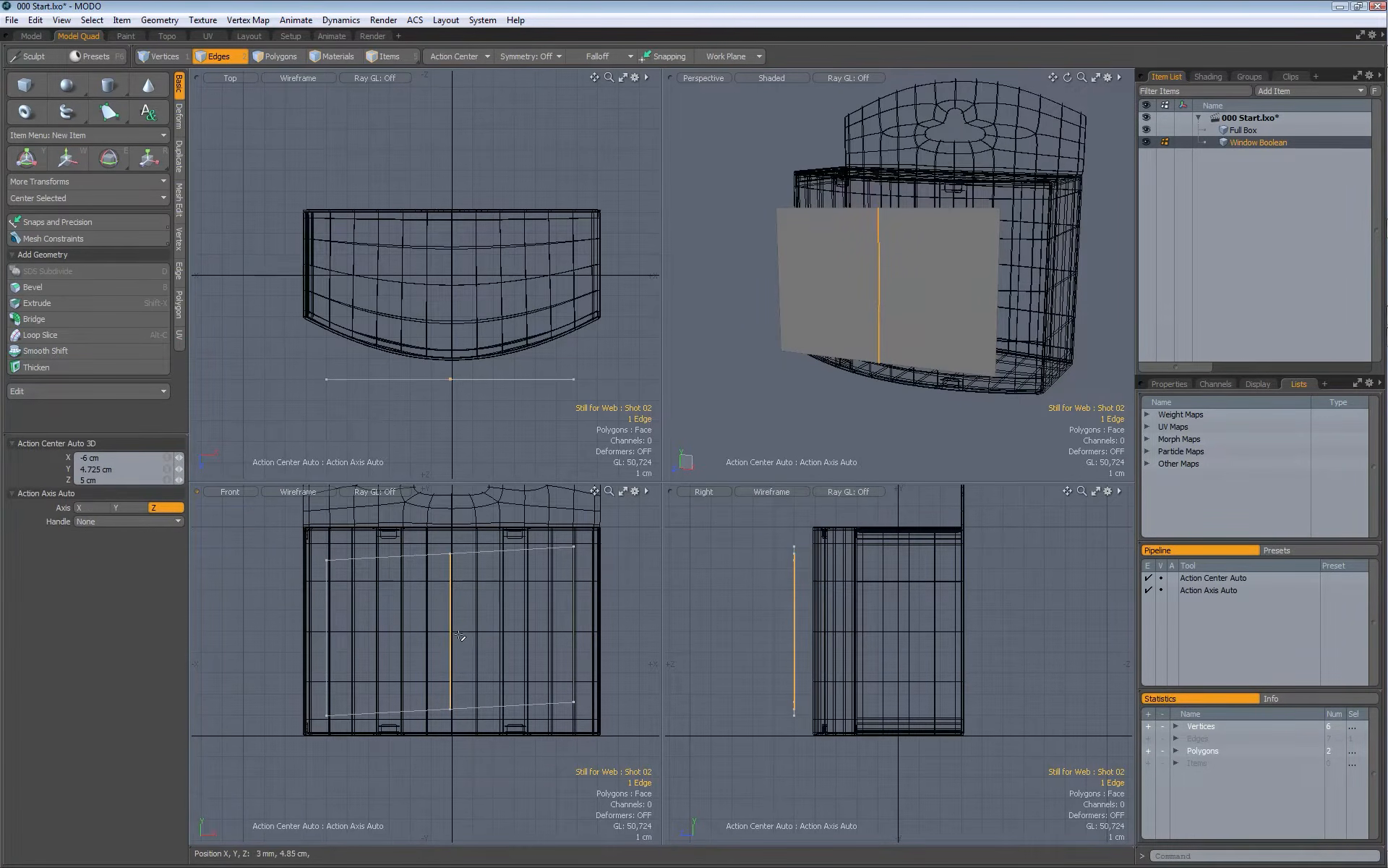
Step: Move the centre vertical edge up about 1.5 mm, convert the window polygons to subdivision surfaces and clear the selection
key("w")
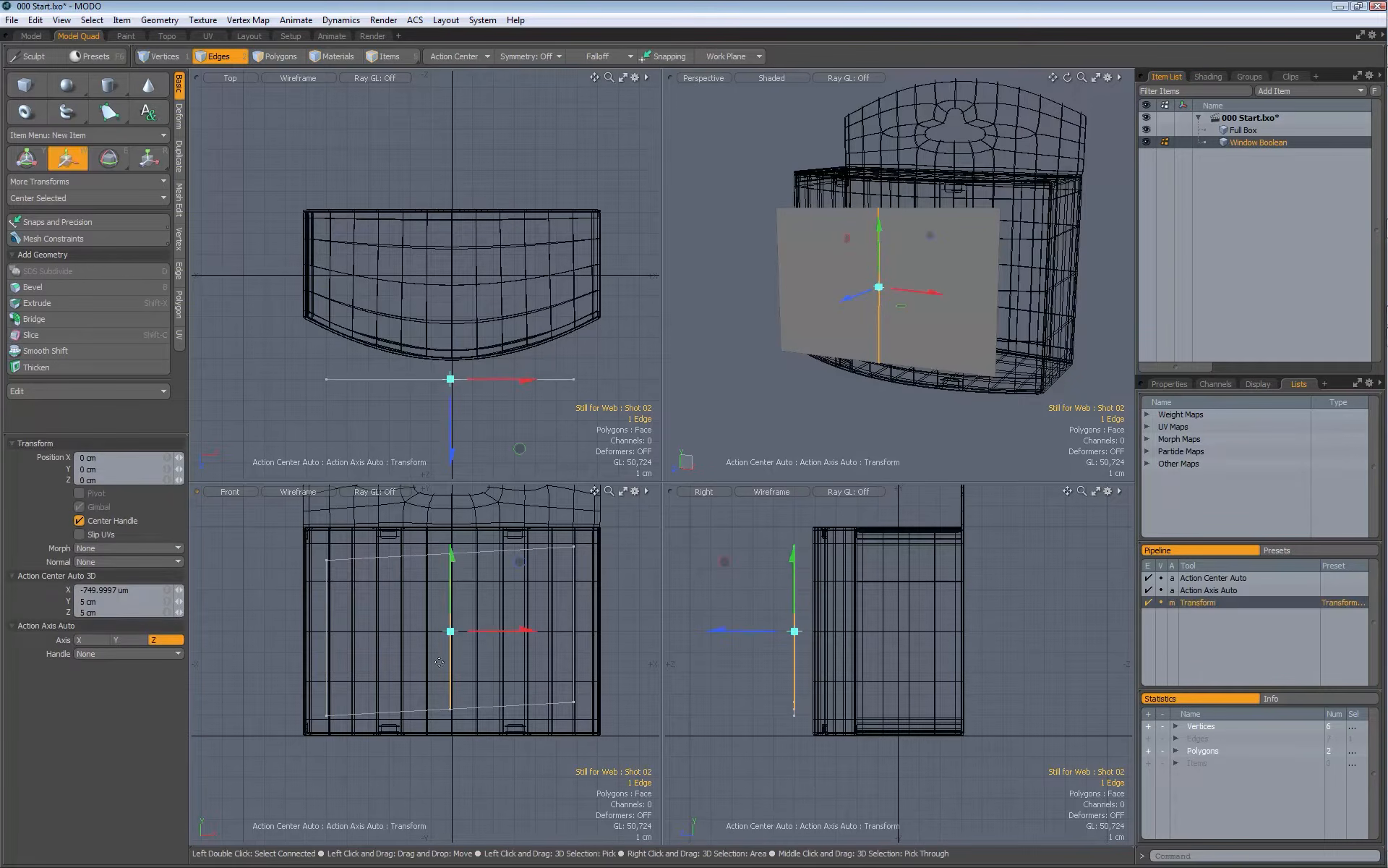
left_click_drag(451, 593, 451, 591)
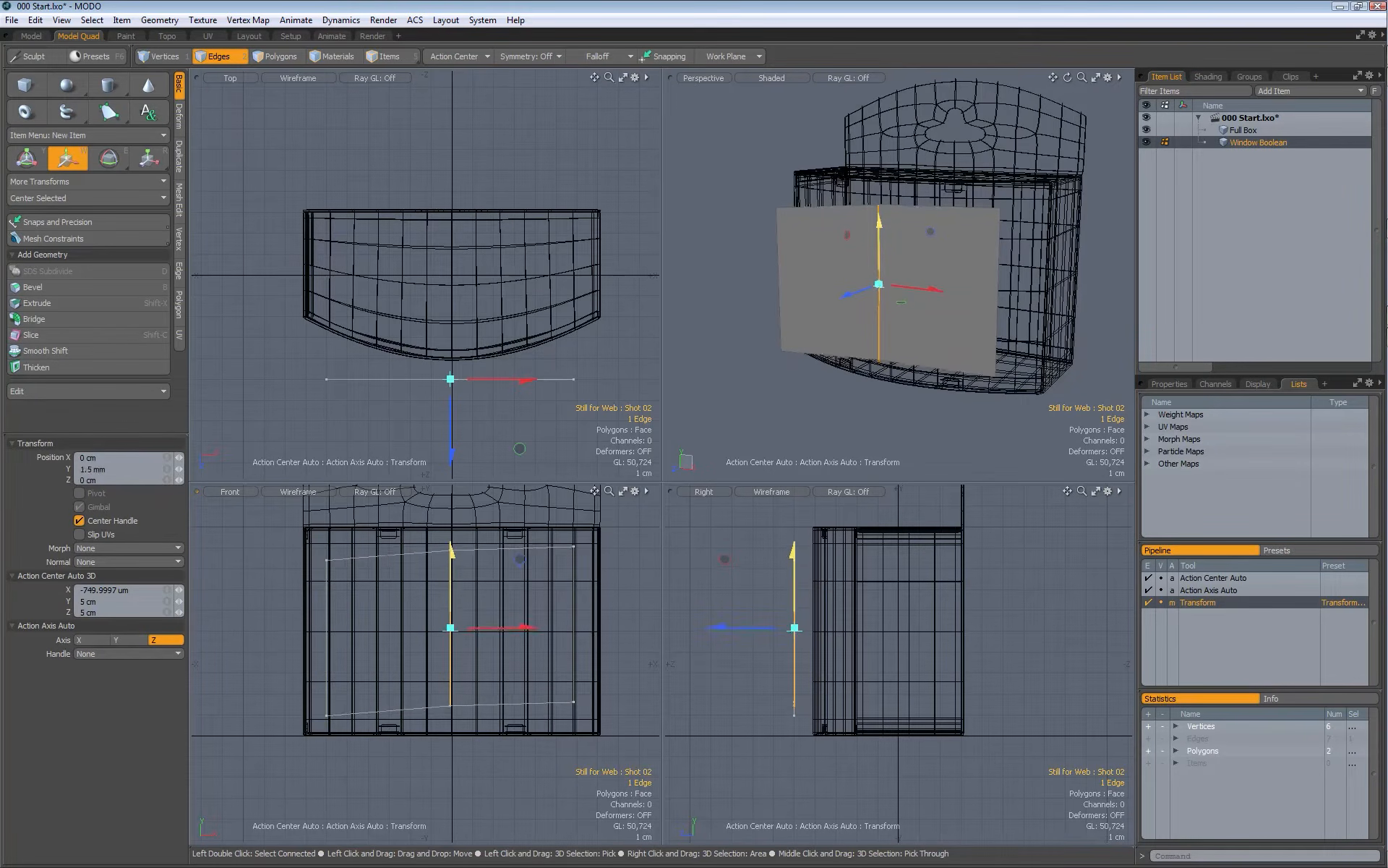
key("space")
key("Tab")
left_click(258, 626)
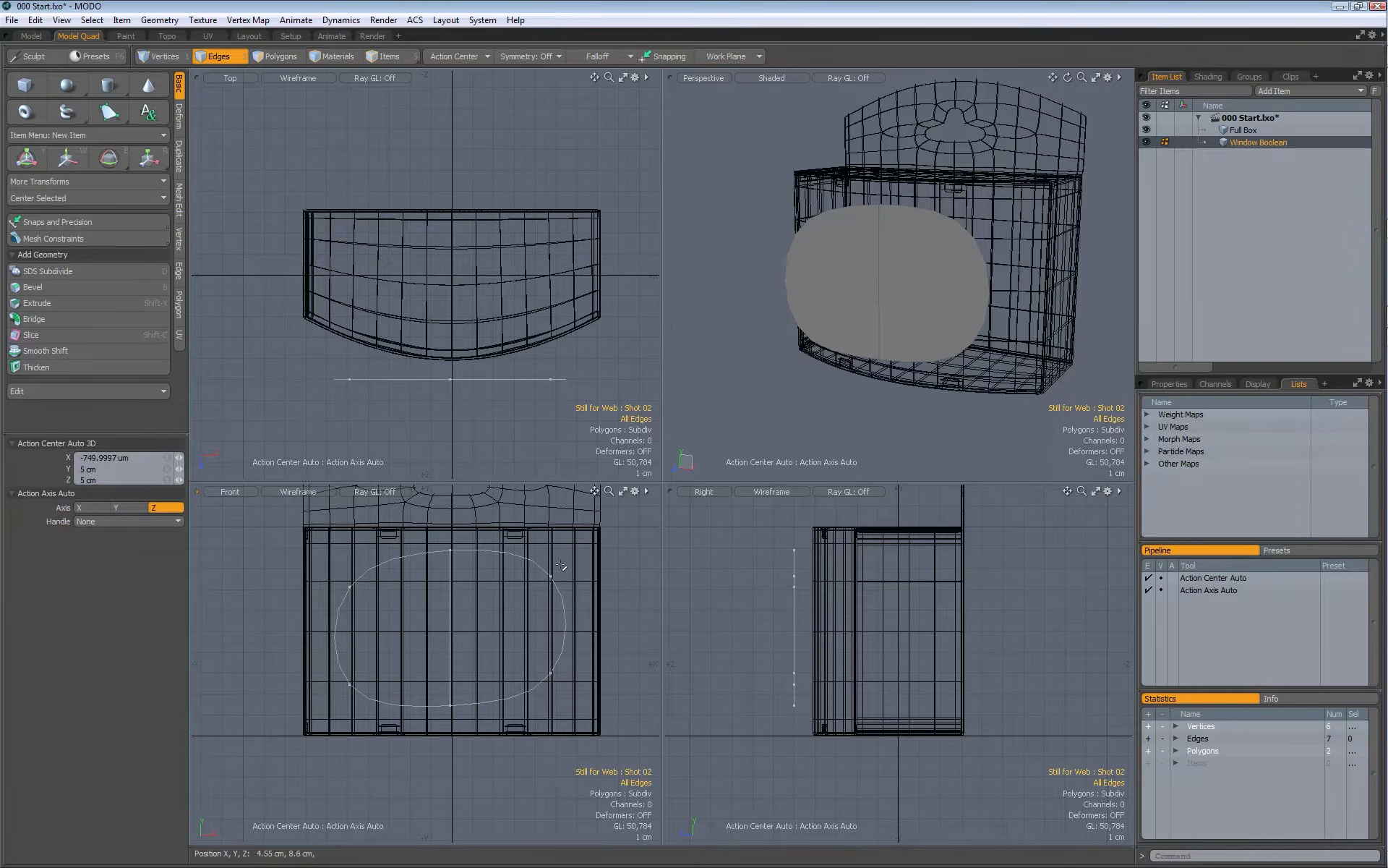
Step: Loop Slice the window shape's right half between its top and bottom edges with one slice in Free mode at 2%
key("ctrl")
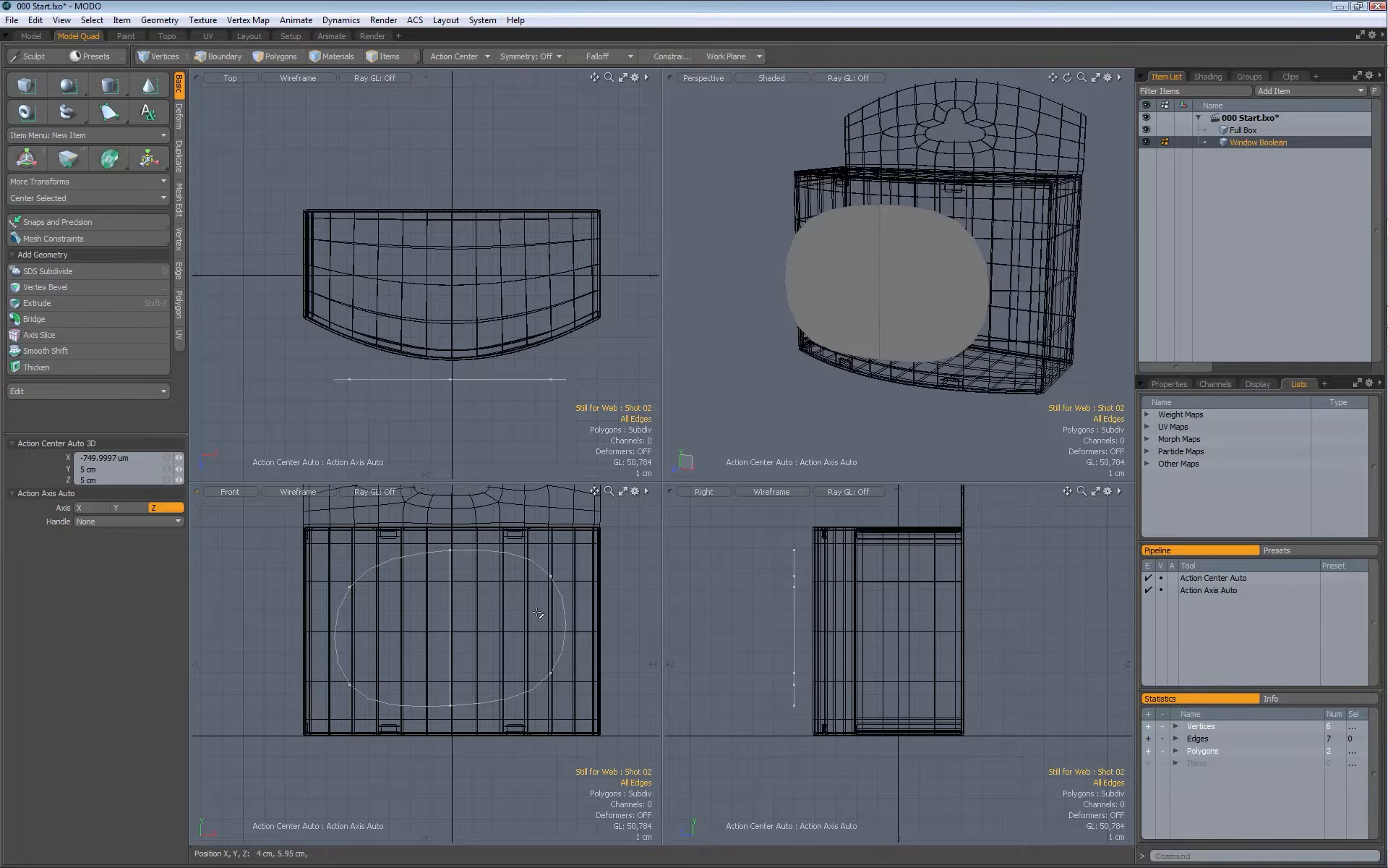
left_click(518, 552)
left_click(500, 681, "shift")
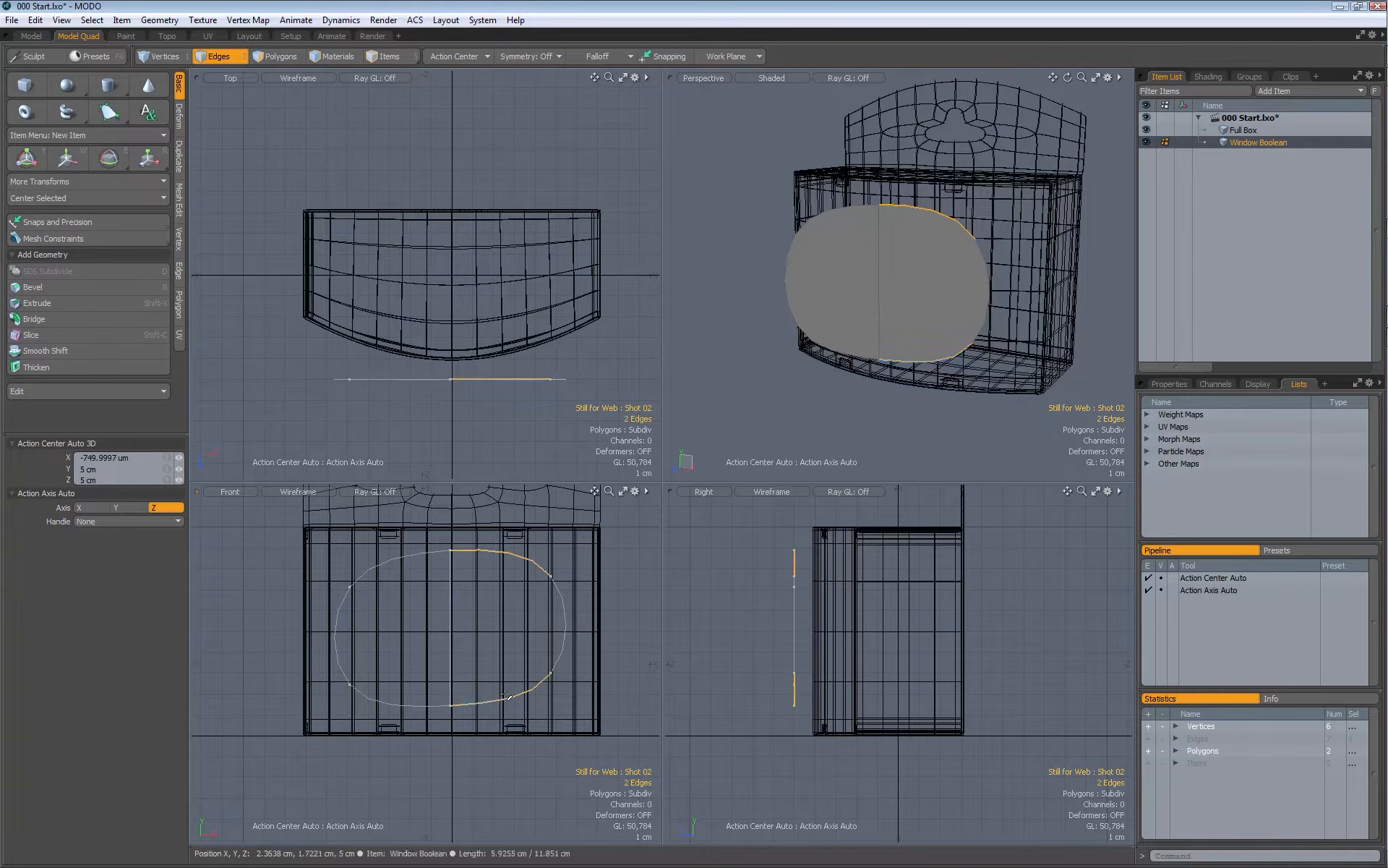
key("alt+c")
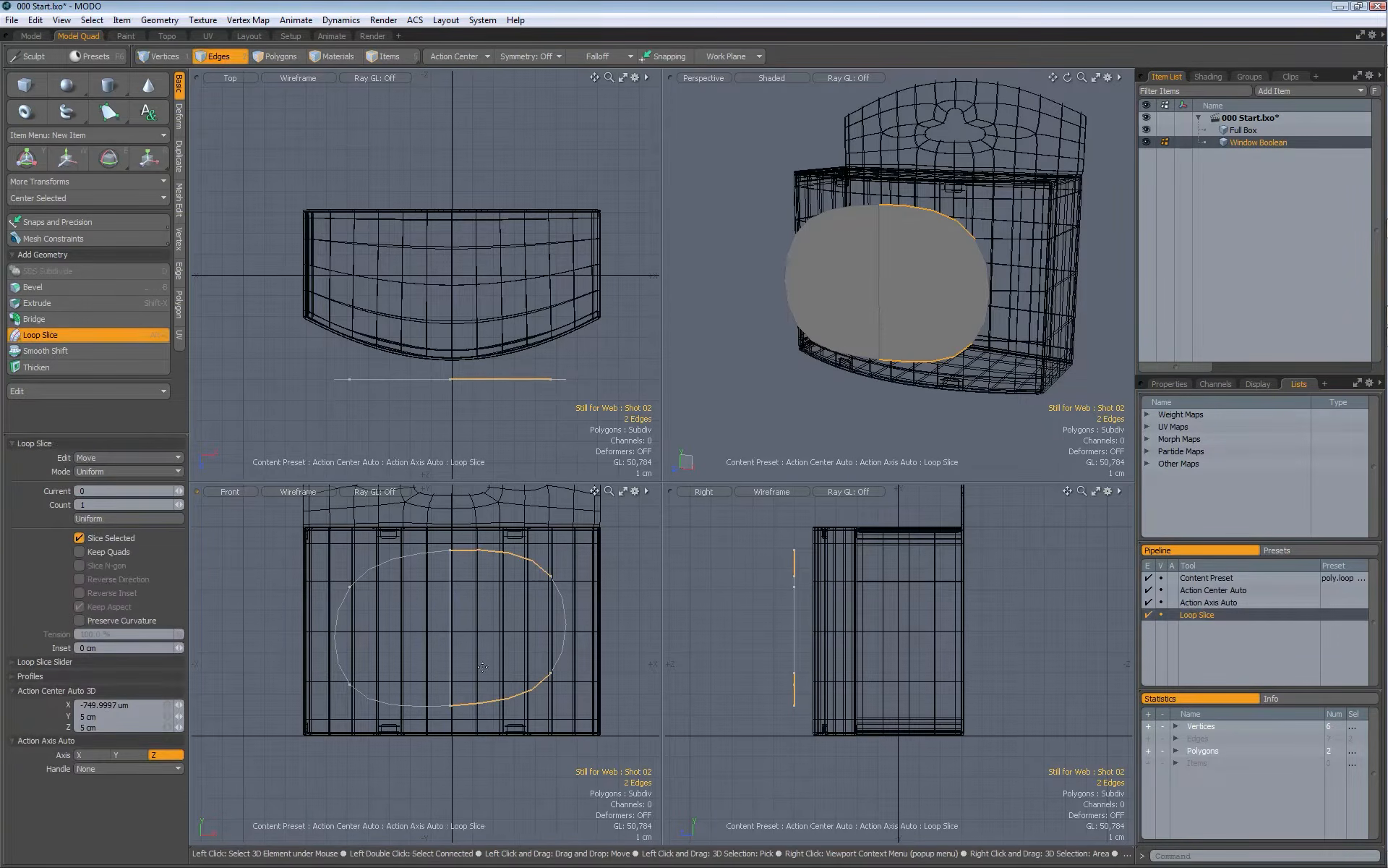
left_click(499, 547)
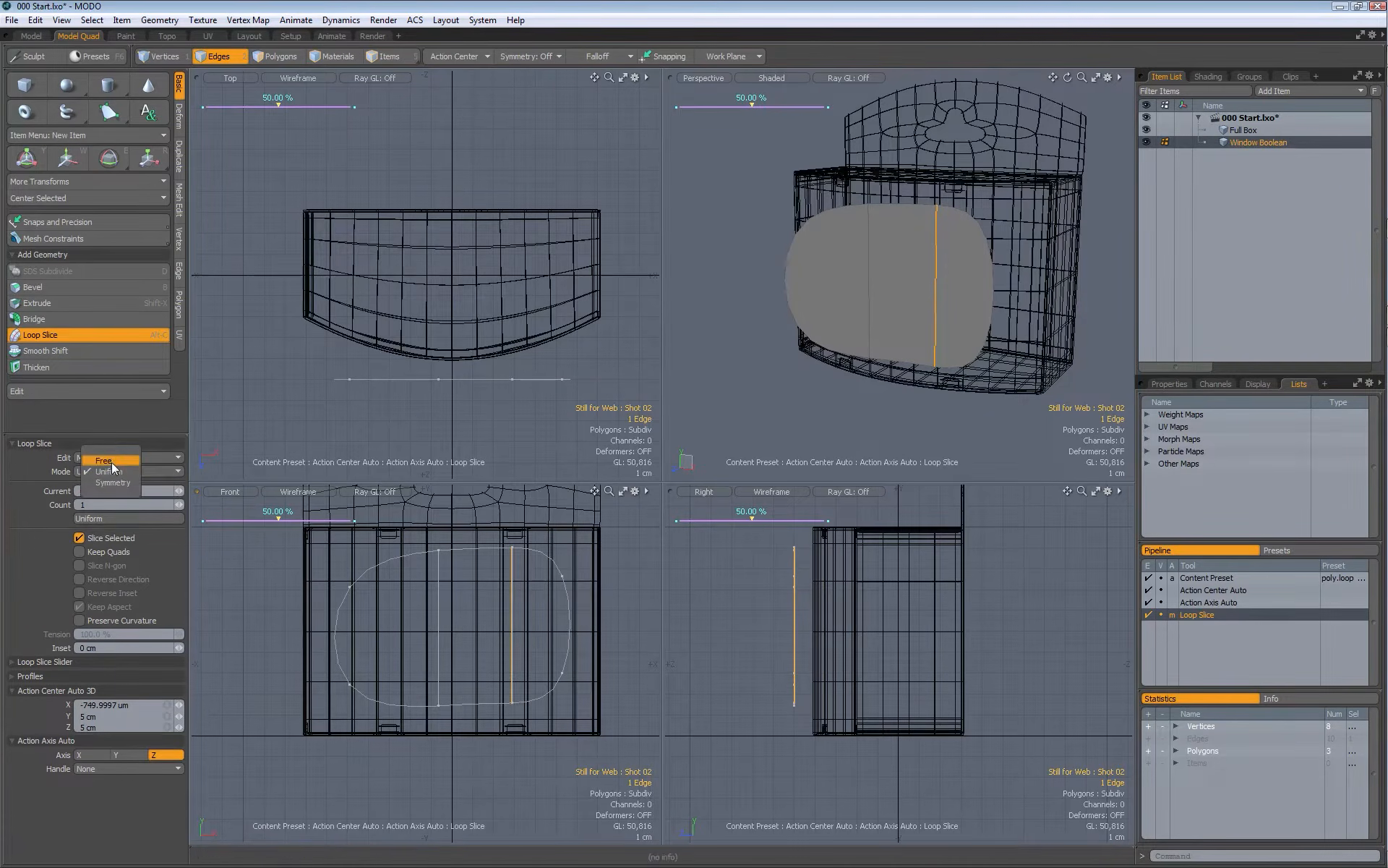
left_click(110, 461)
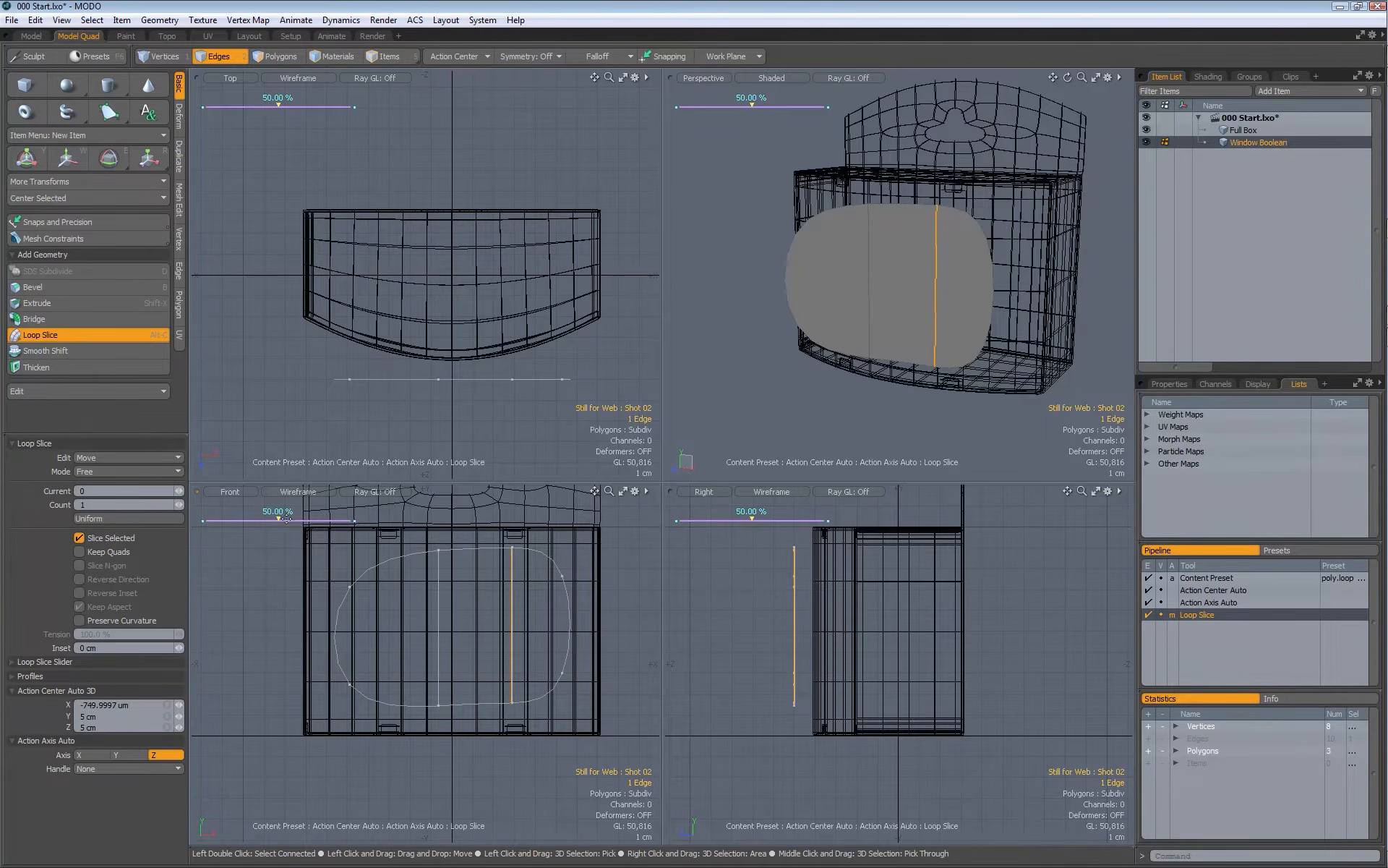
left_click_drag(279, 520, 211, 520)
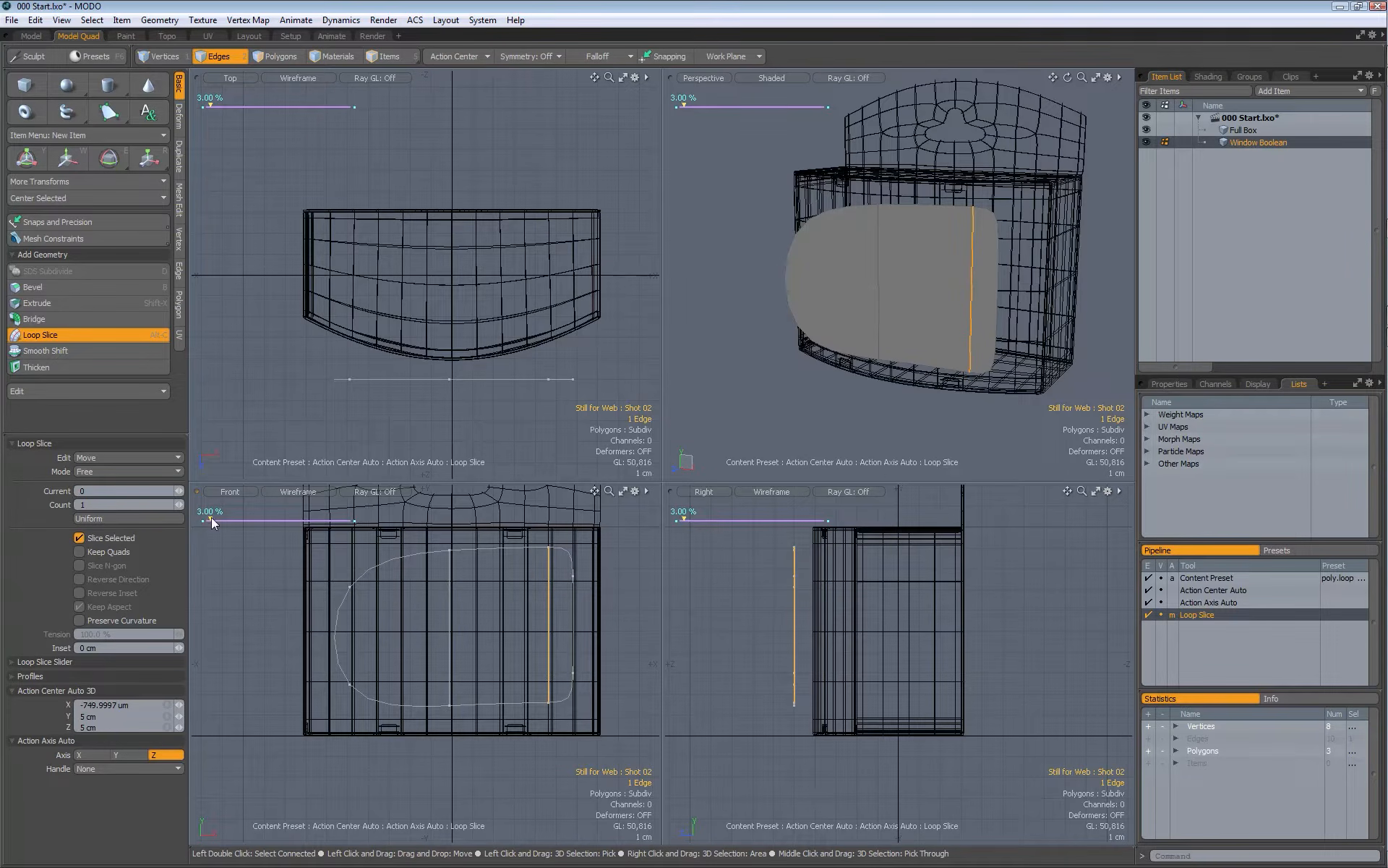
left_click_drag(213, 519, 209, 520)
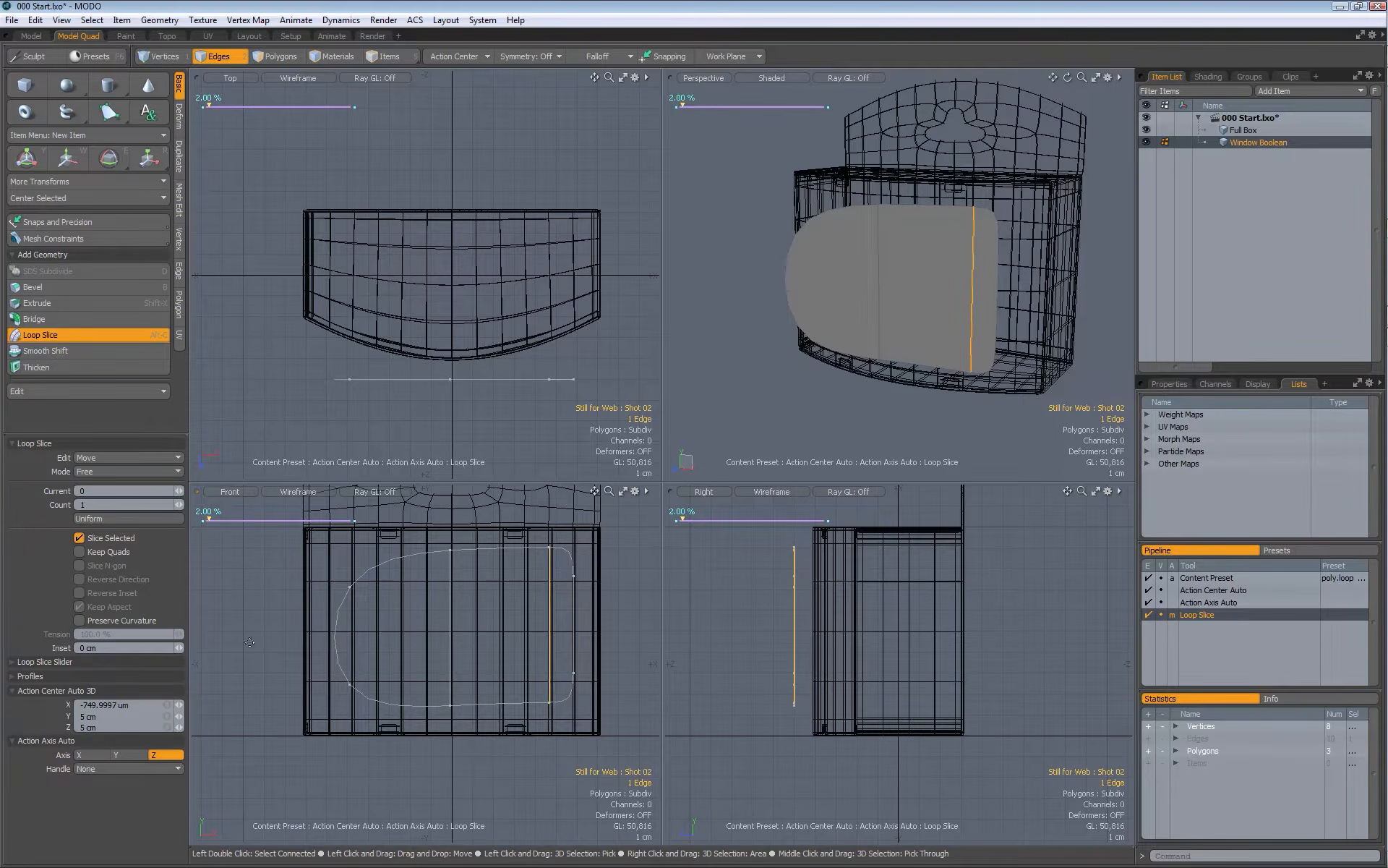
key("space")
Step: Loop Slice the window shape's left half with one slice close to its outer edge and clear the selection
key("alt+c")
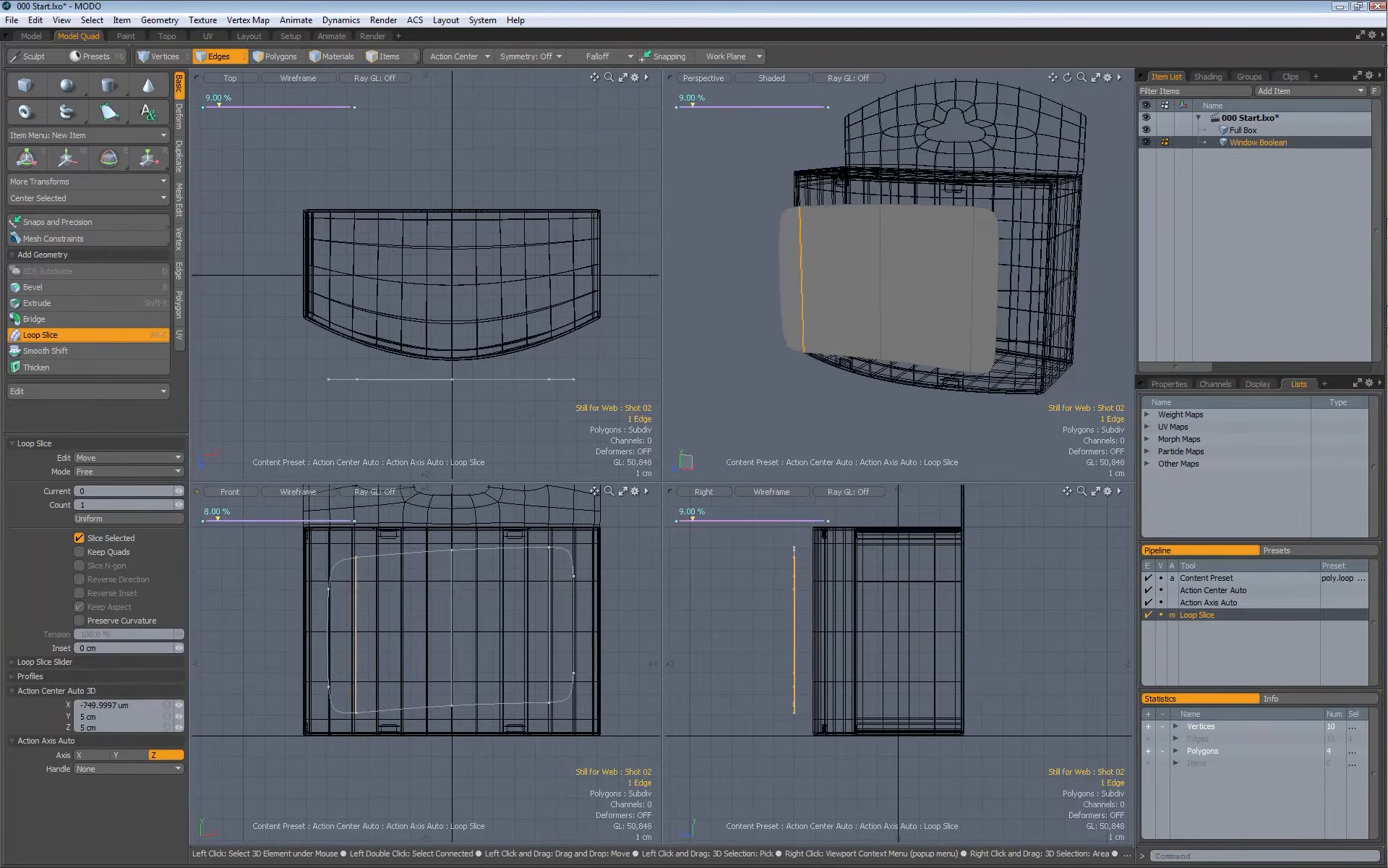
left_click_drag(362, 623, 363, 601)
key("space")
left_click(522, 612)
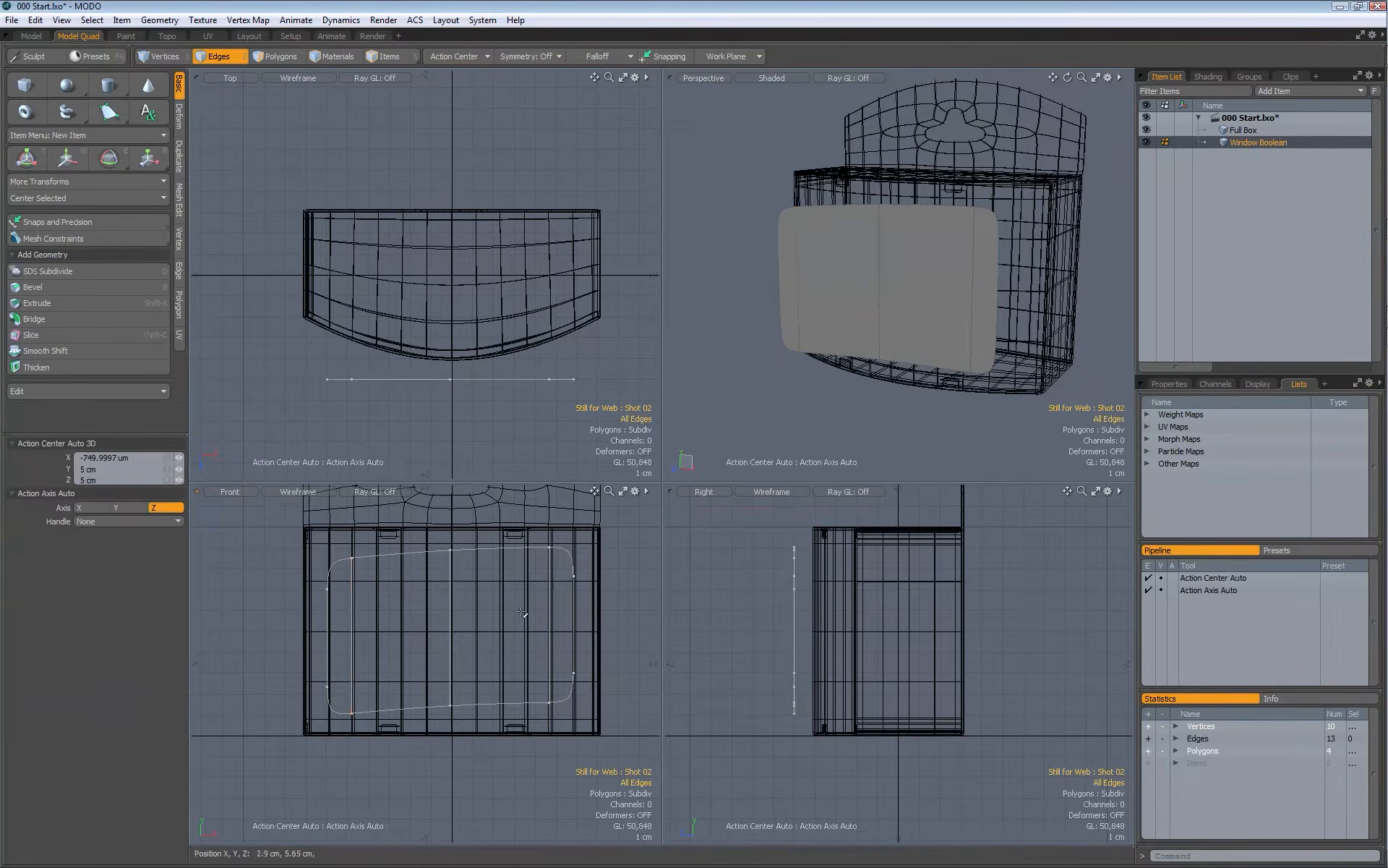
Step: Loop Slice the window shape horizontally across its five vertical edges with a count of 2
left_click_drag(892, 291, 995, 269, "alt")
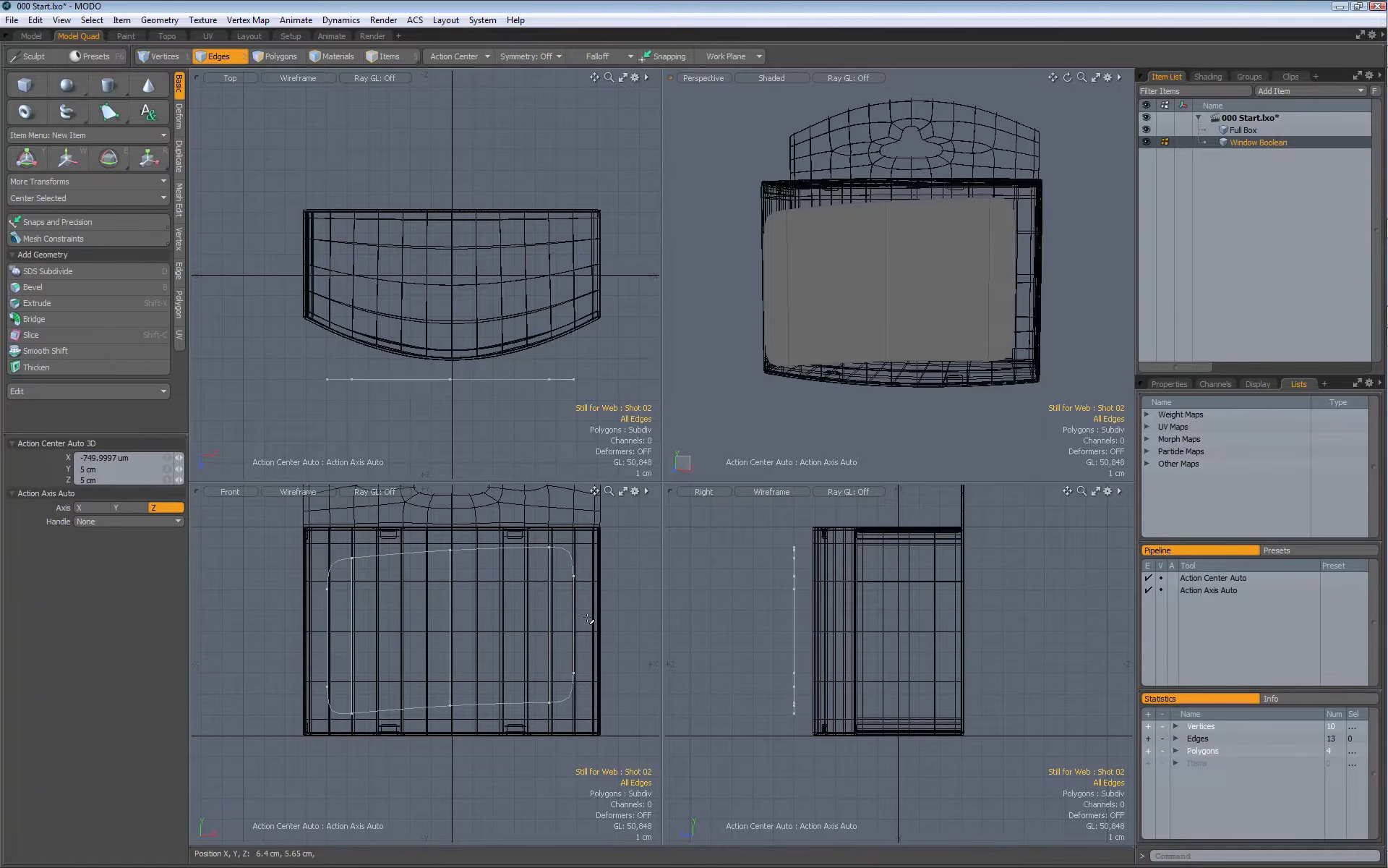
left_click_drag(592, 613, 318, 637)
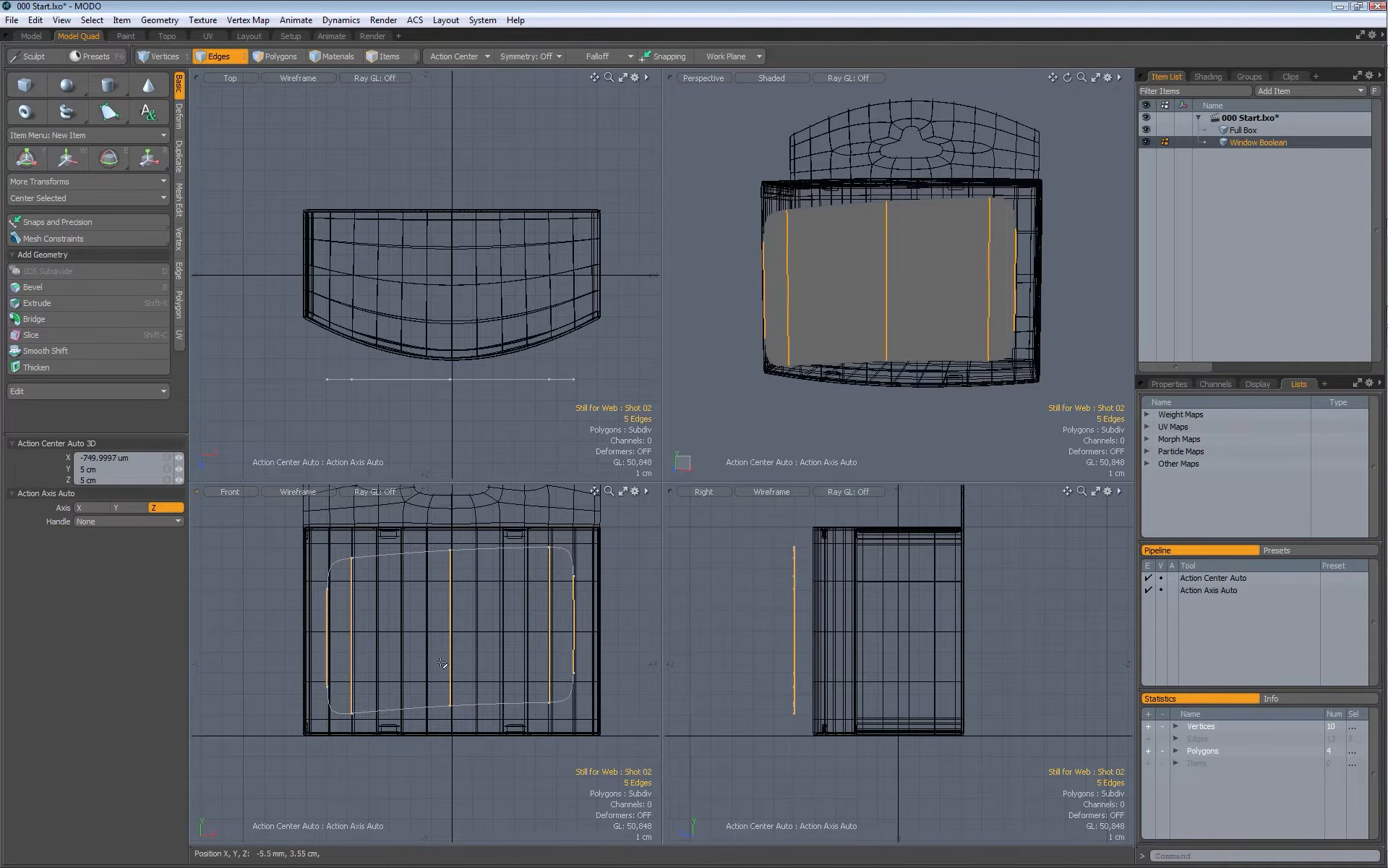
key("alt")
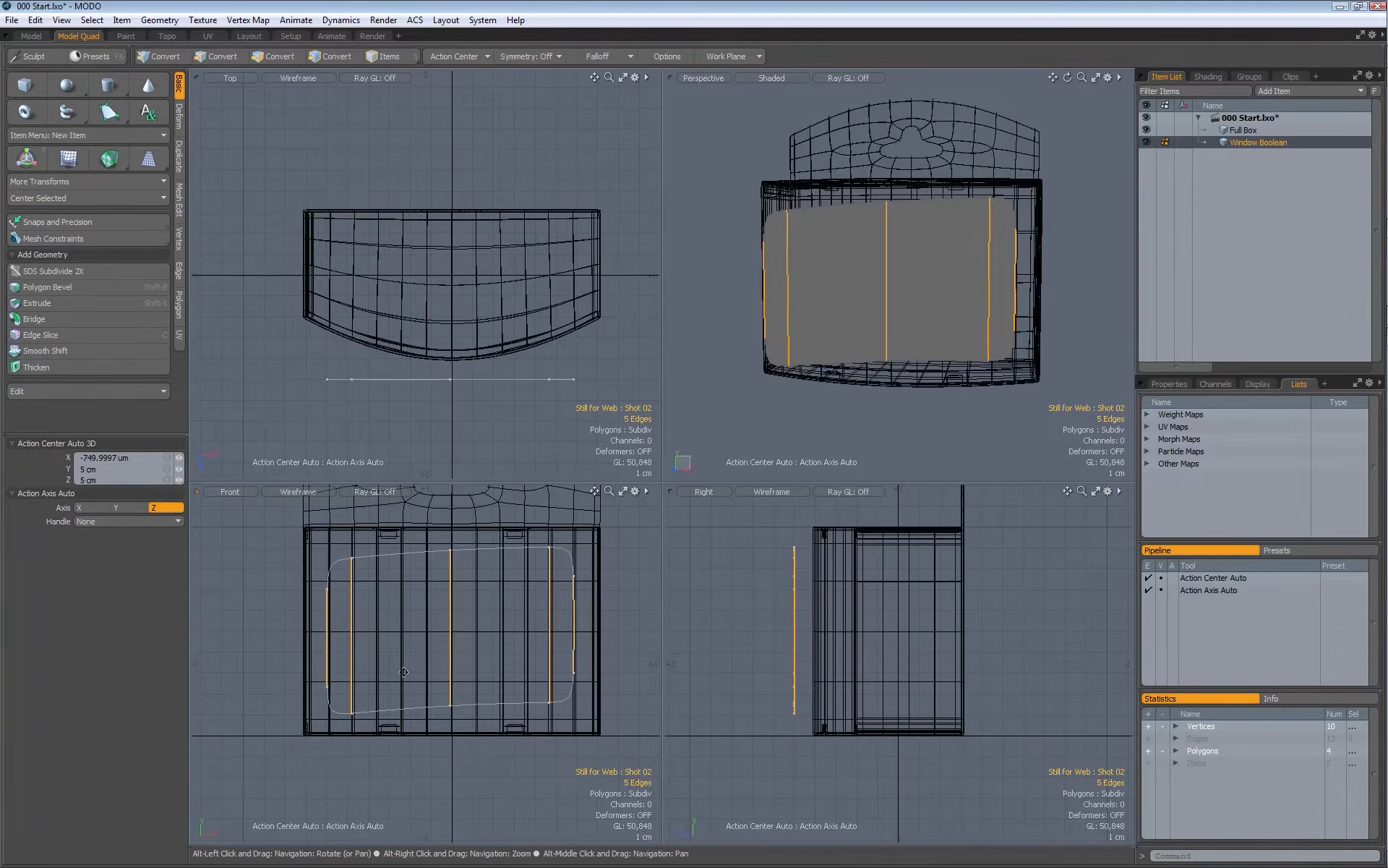
key("alt+c")
left_click_drag(418, 648, 383, 622)
left_click_drag(95, 504, 39, 511)
type("2")
left_click(88, 518)
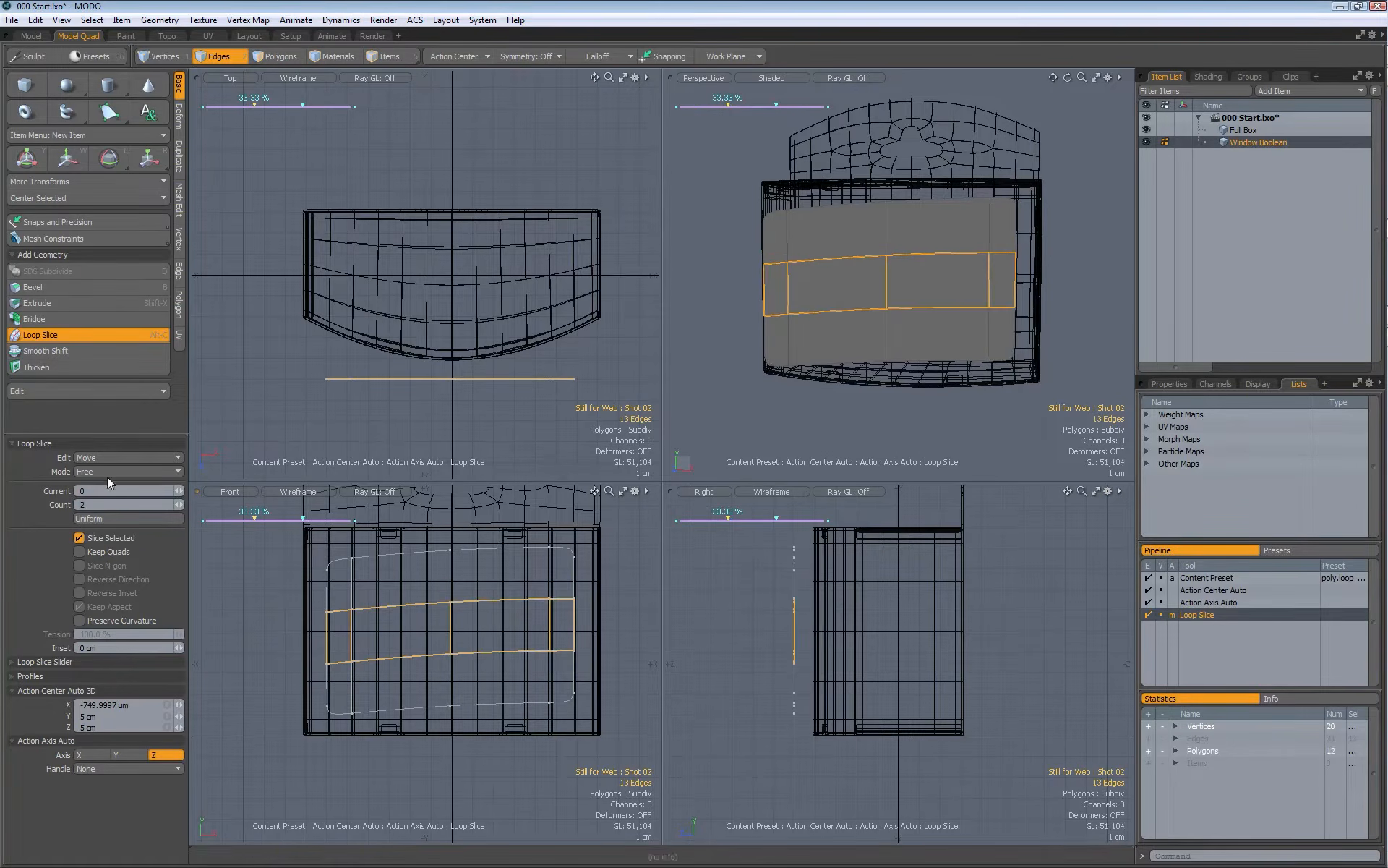
Step: Place the two horizontal slices in Symmetry mode at 15% and clear the selection
left_click(102, 472)
left_click(106, 495)
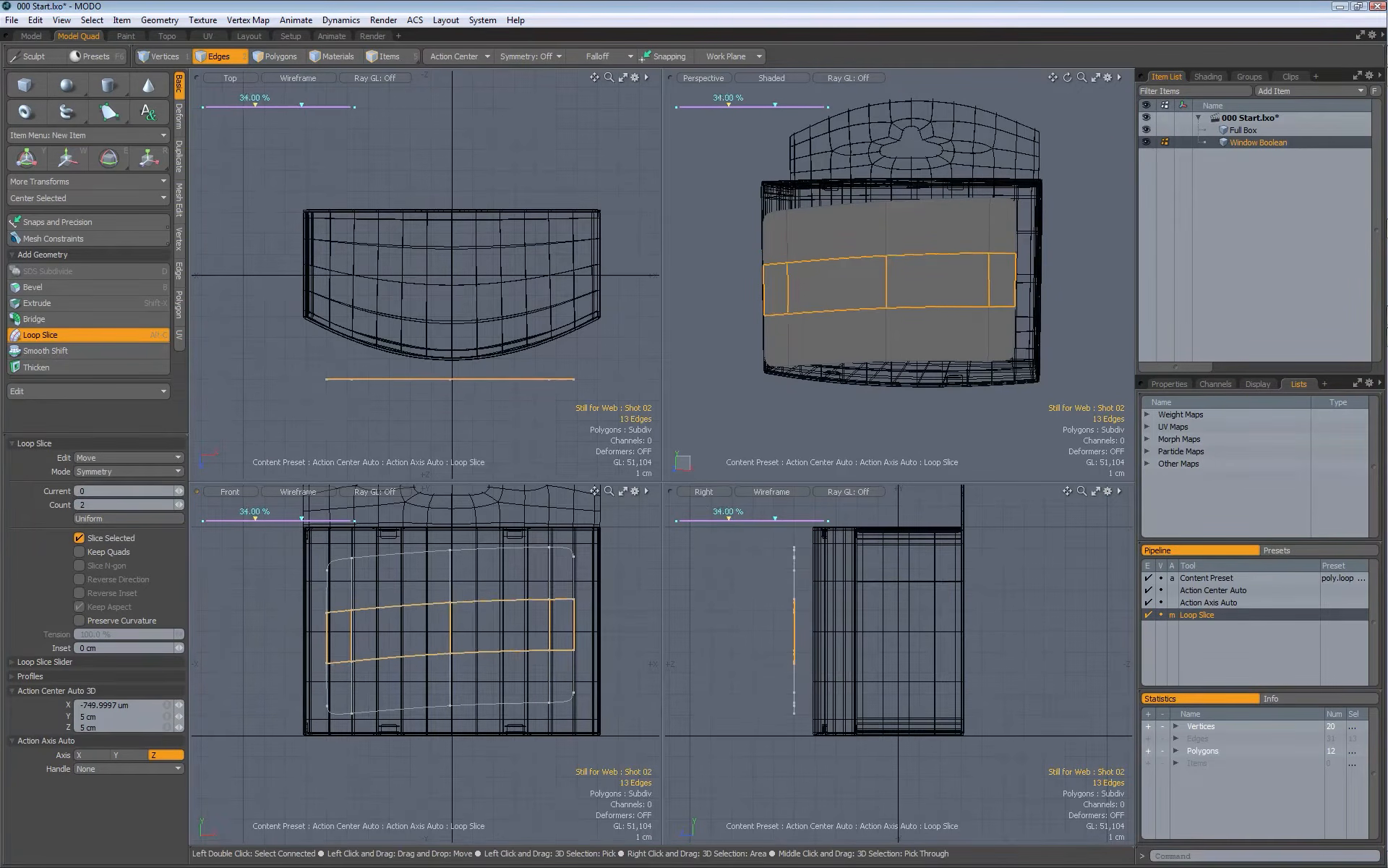
left_click_drag(227, 519, 228, 519)
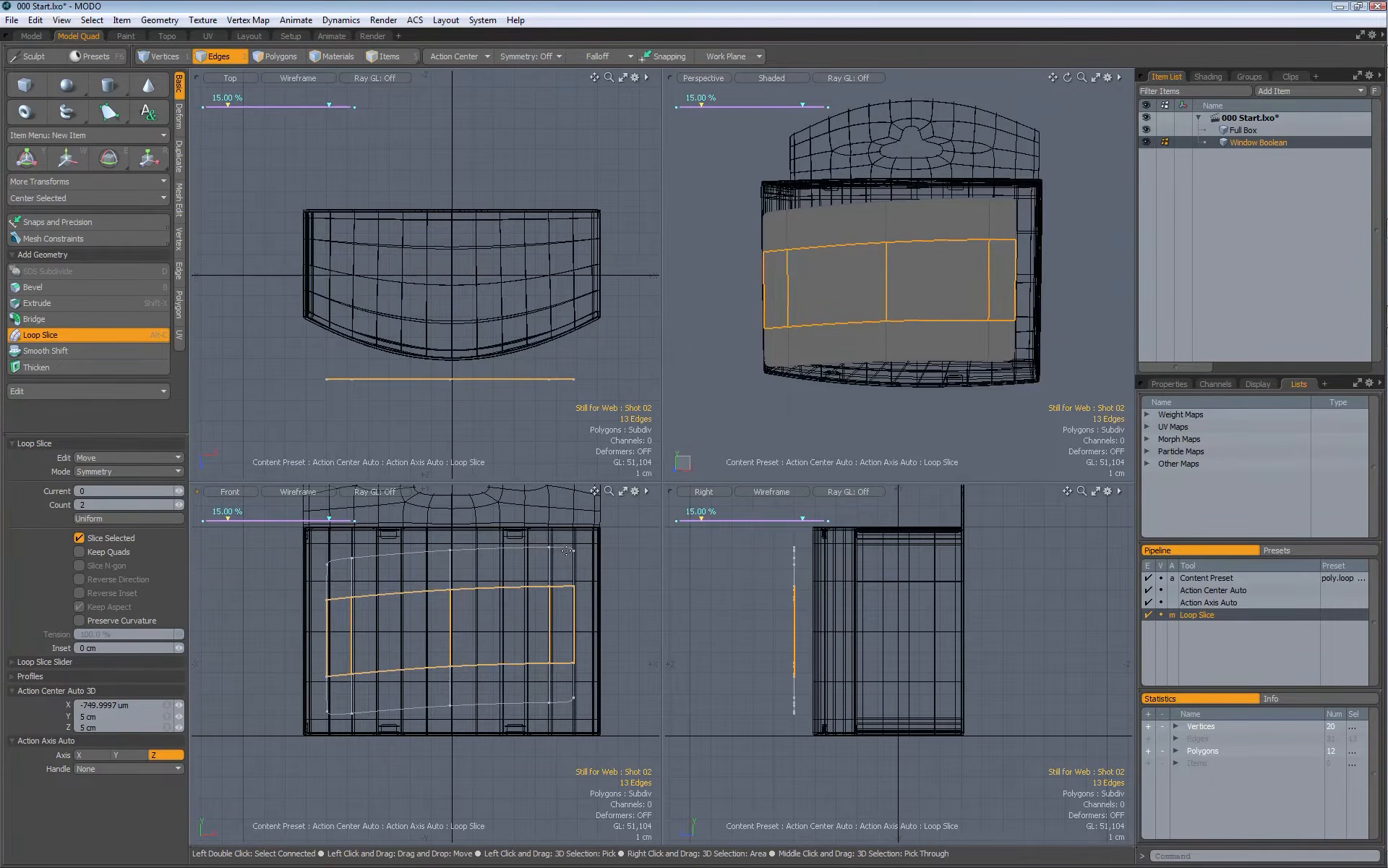
key("space")
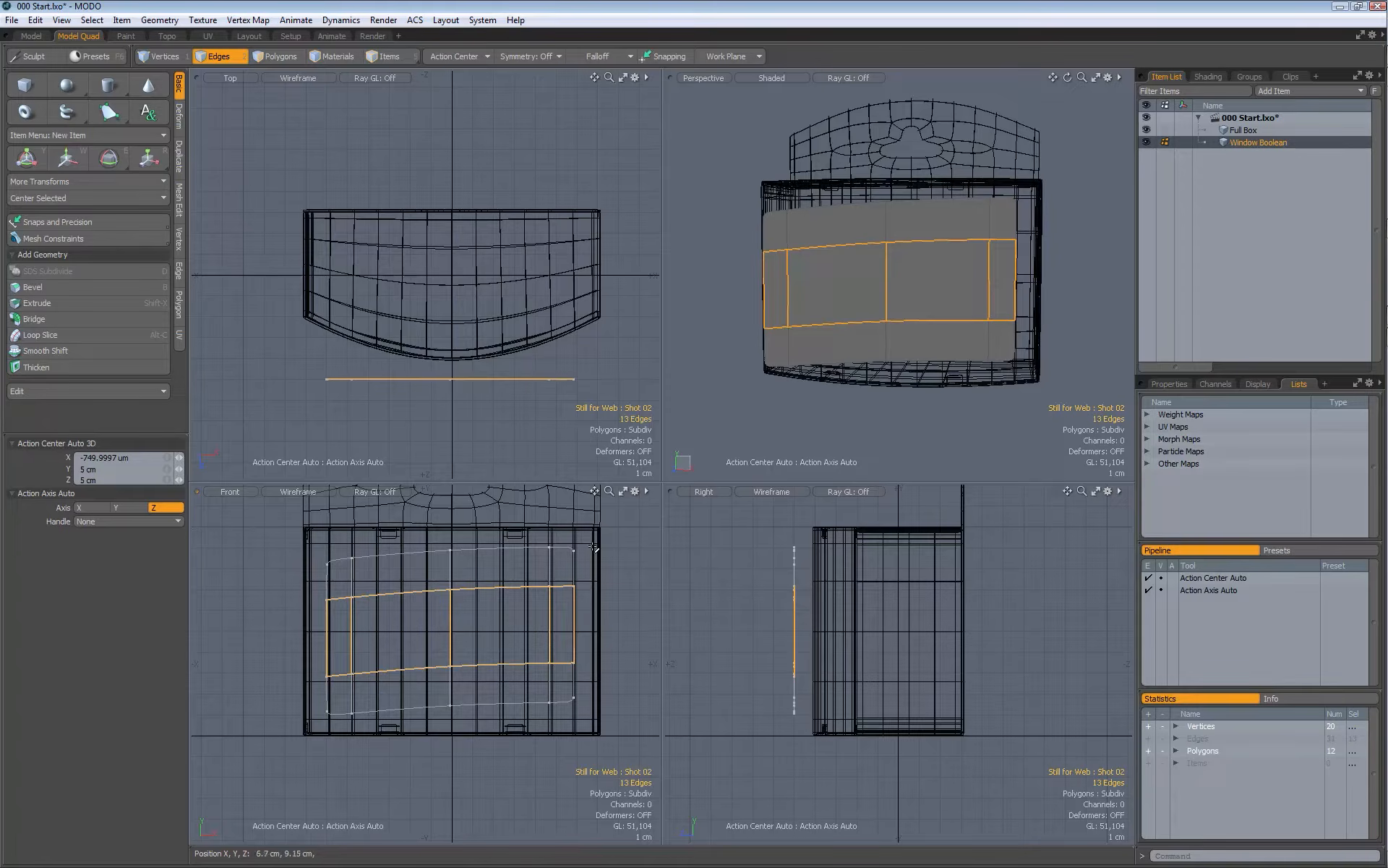
key("Escape")
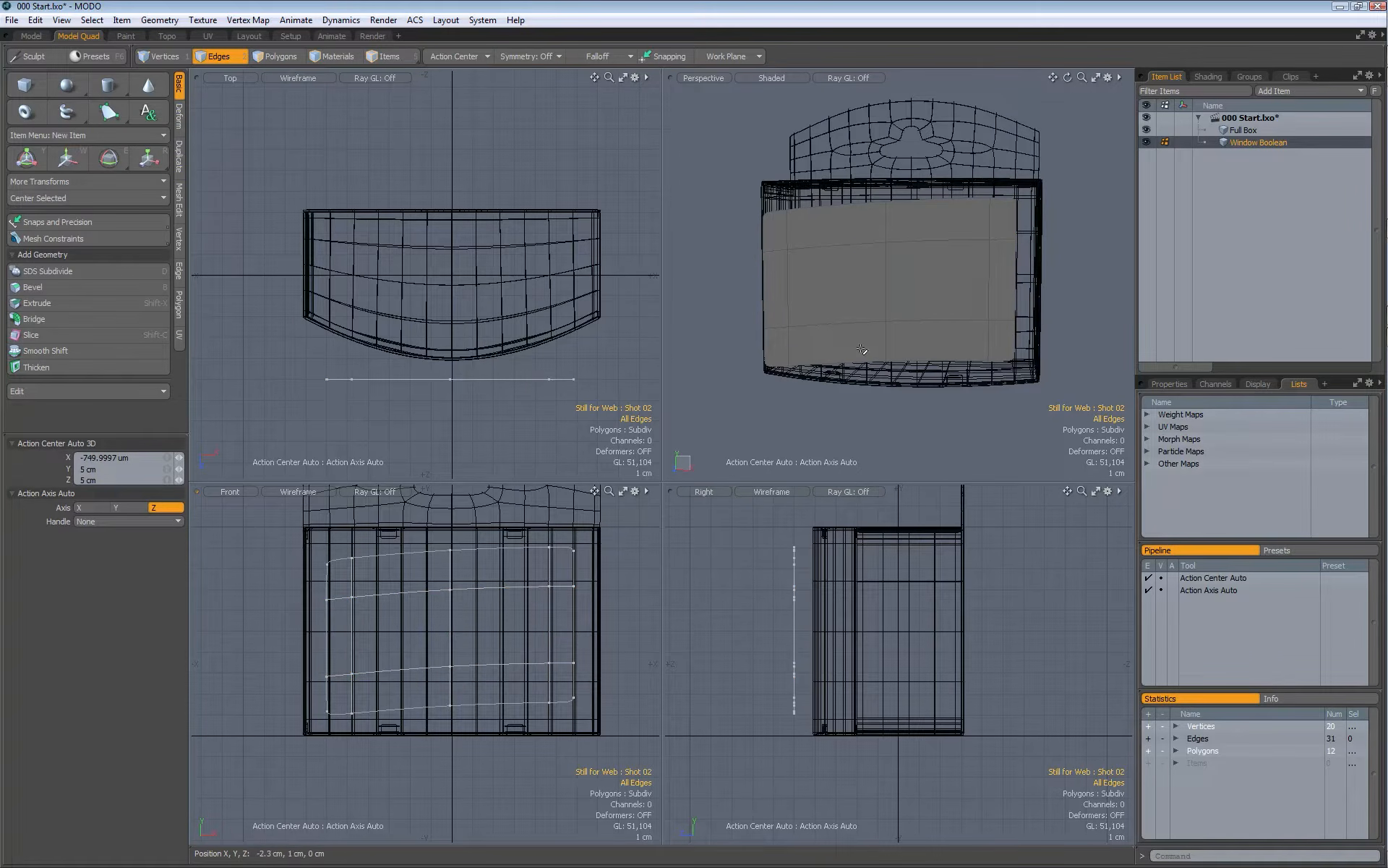
Step: Thicken the window shape back through the box front with an offset of about -4.46 cm and a scale of about 98.5%
left_click_drag(925, 283, 852, 274, "alt")
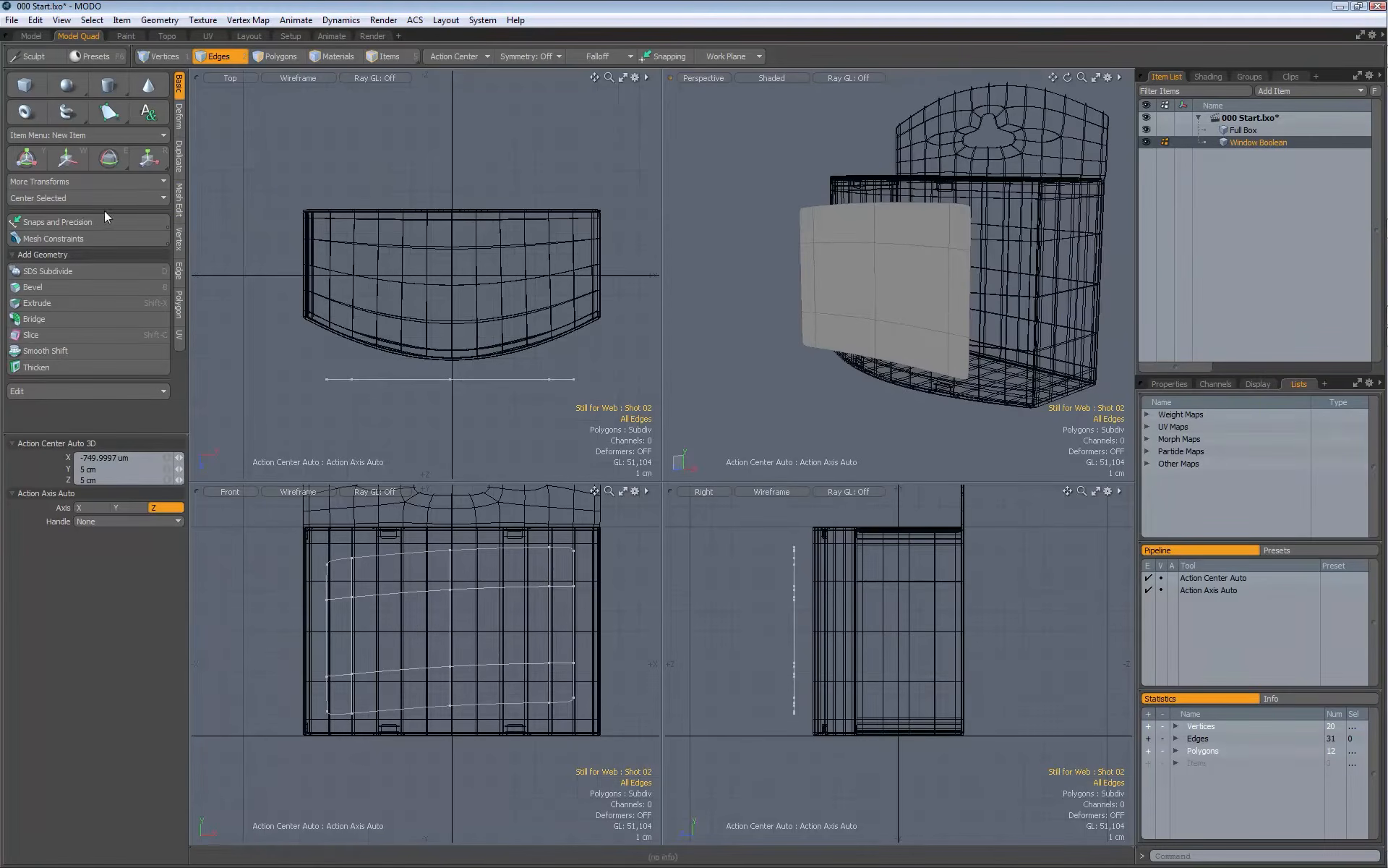
left_click(75, 367)
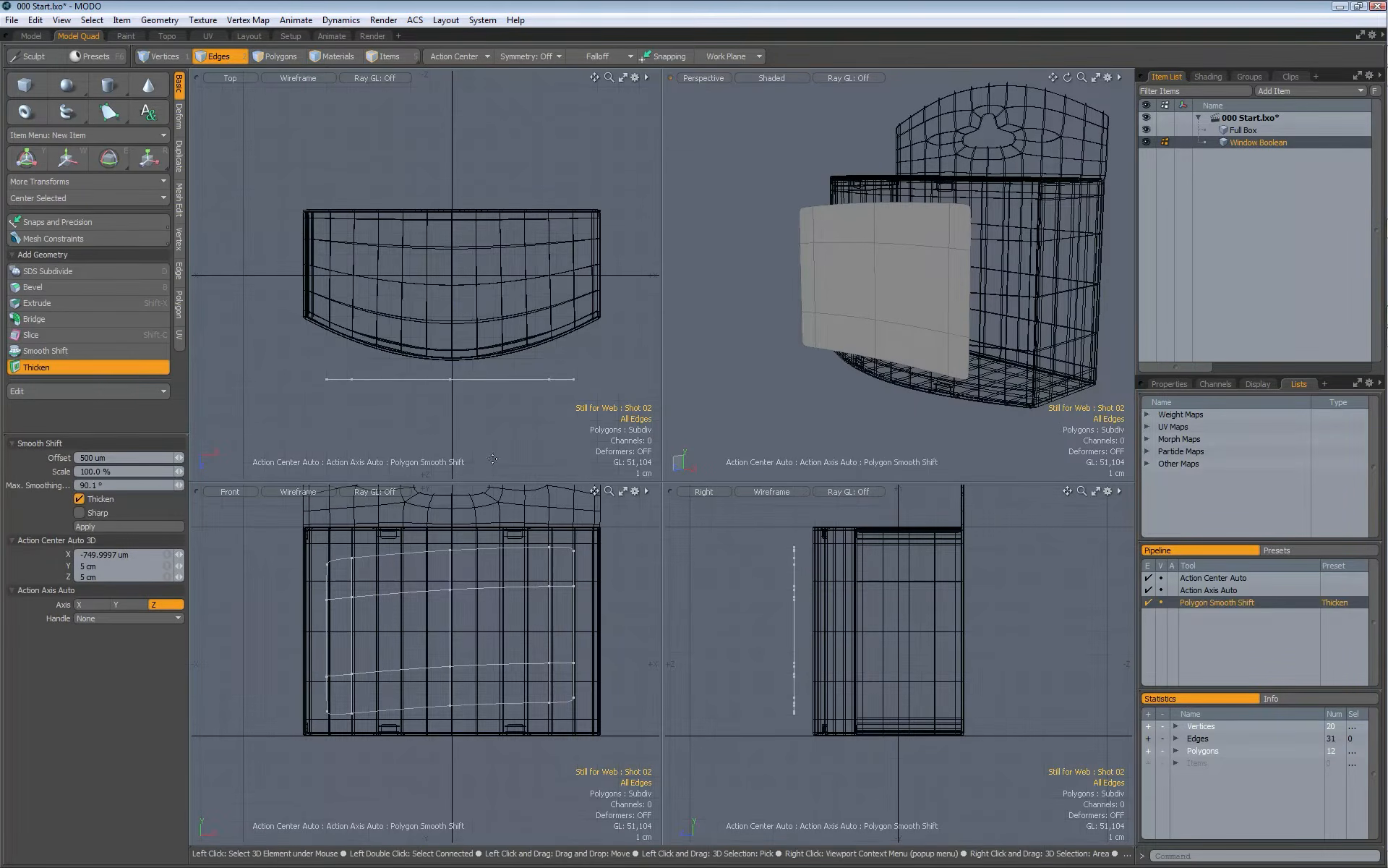
left_click_drag(611, 538, 562, 543, "alt")
left_click_drag(938, 301, 861, 303, "alt")
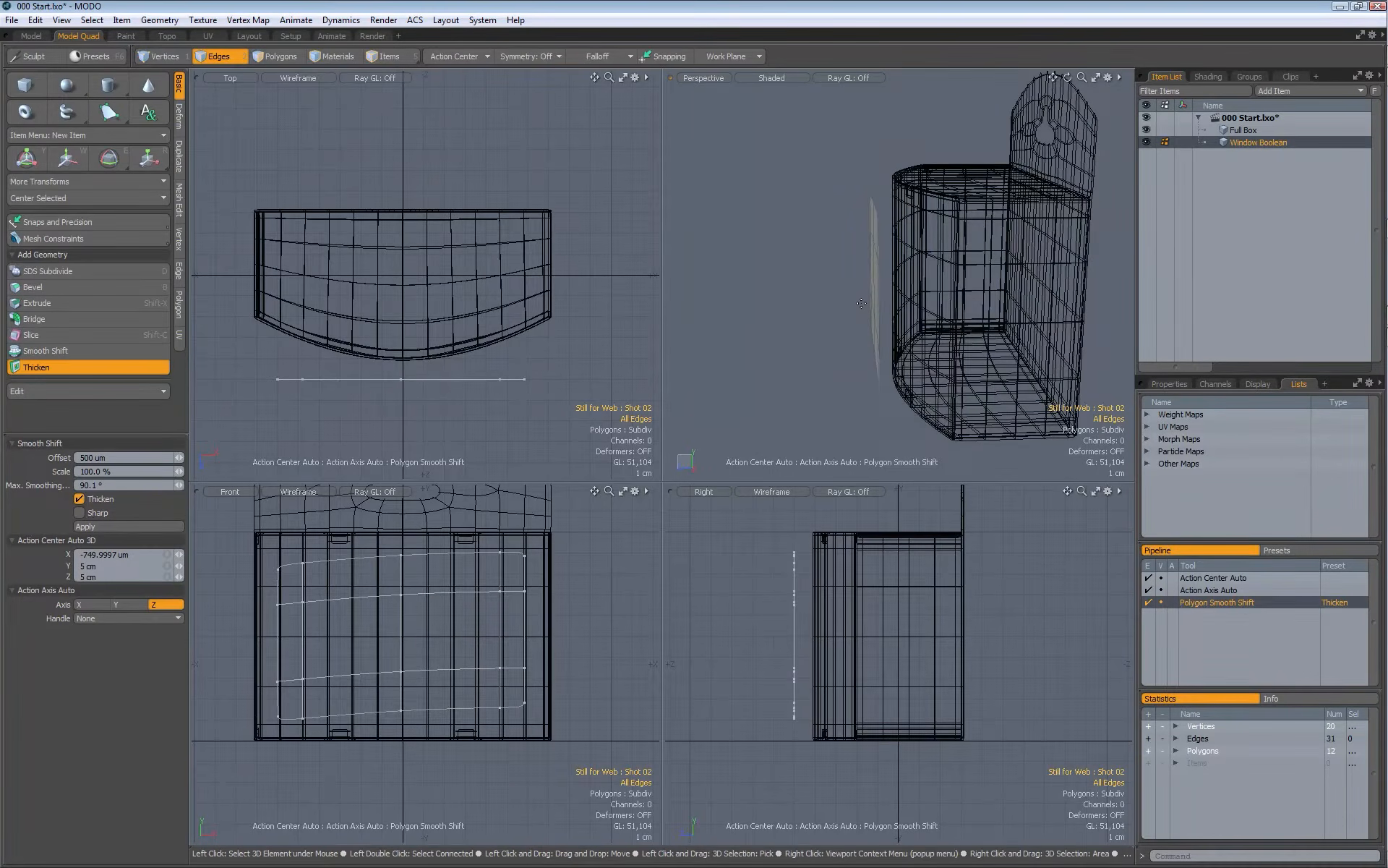
left_click_drag(865, 315, 1009, 326, "alt")
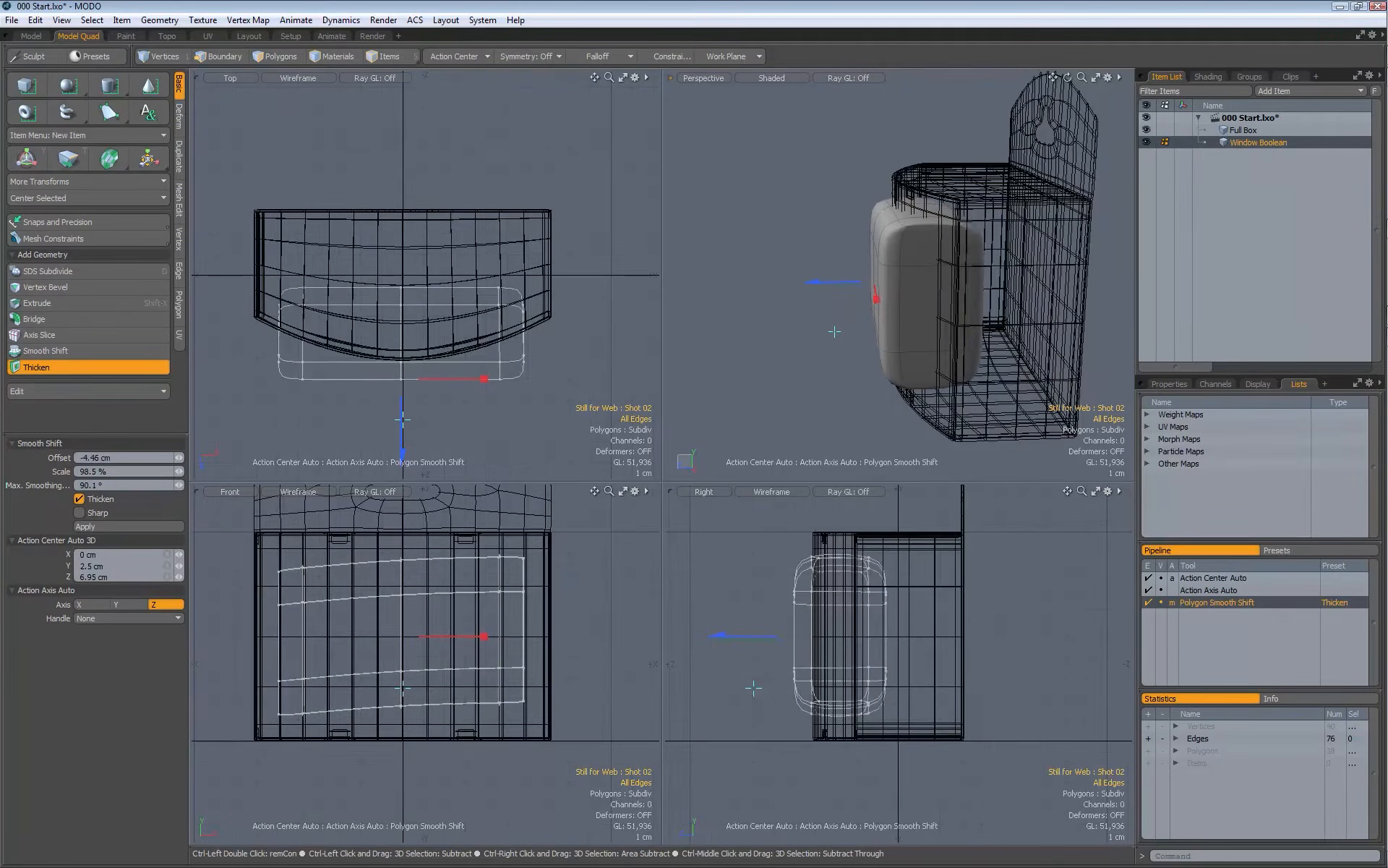
left_click_drag(886, 224, 918, 219, "alt")
left_click_drag(1004, 283, 838, 304, "alt")
key("space")
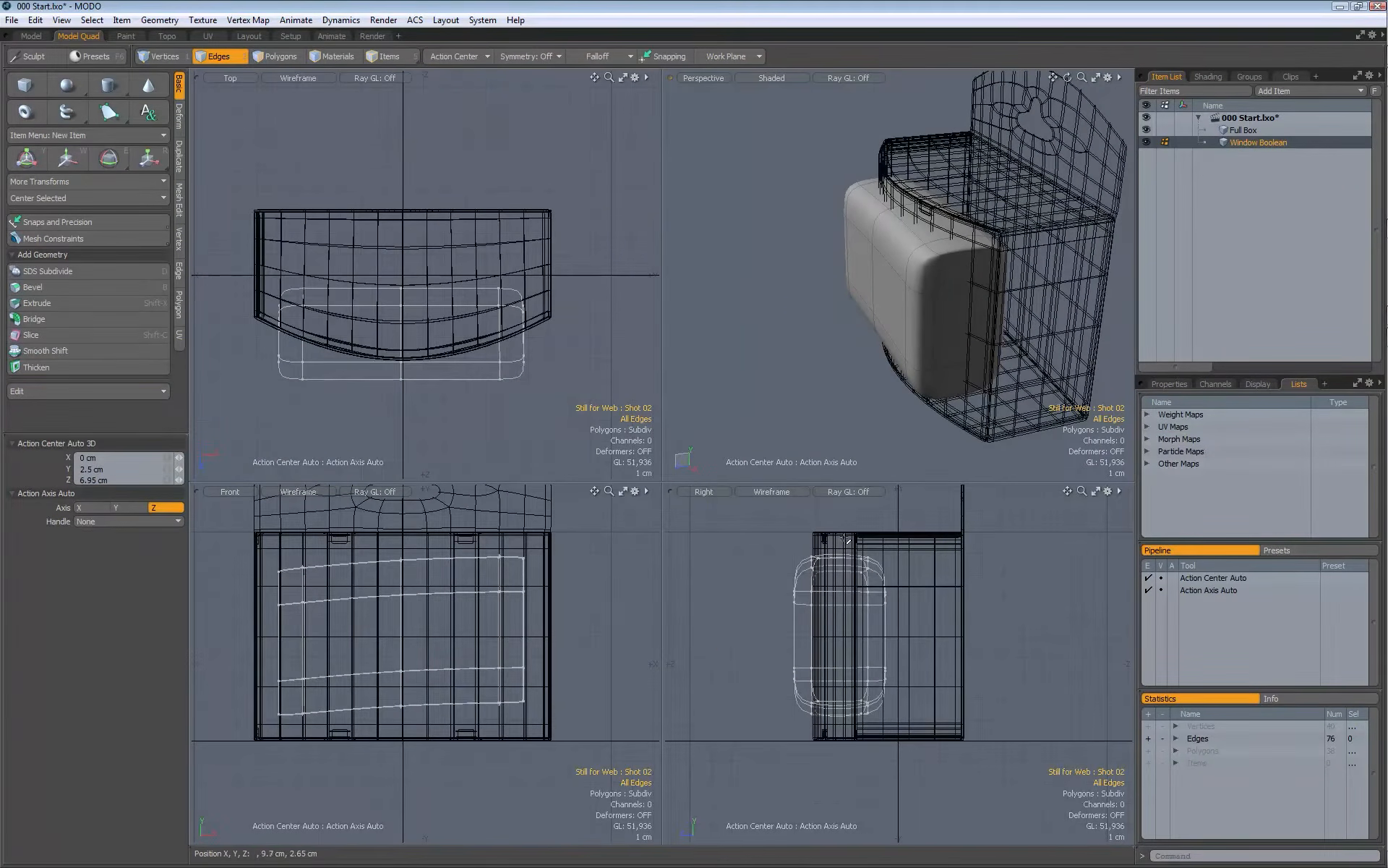
Step: Loop Slice the cutter's ring of depth edges with two slices in Symmetry mode at 0.5% and clear the selection
double_click(847, 563)
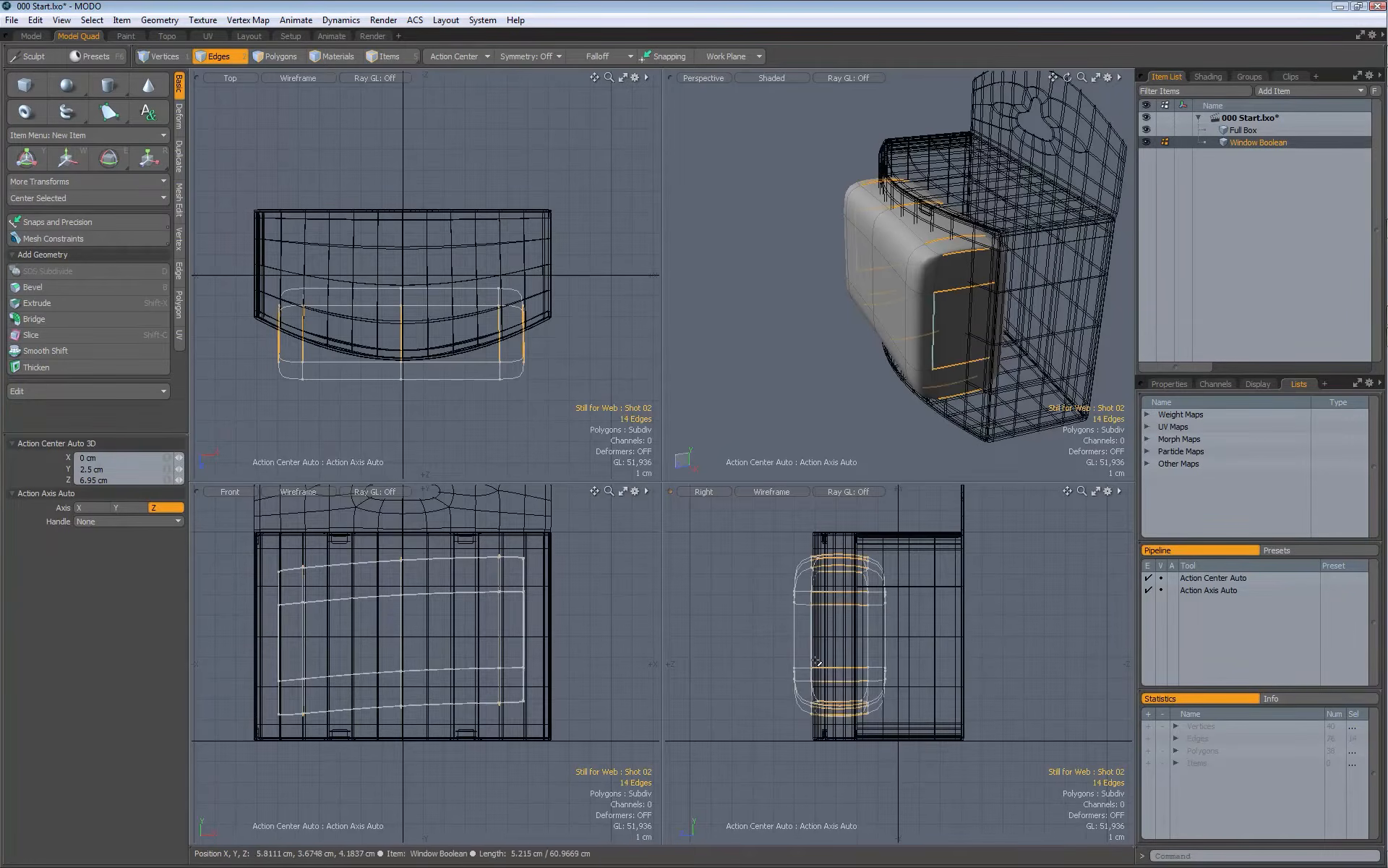
key("alt+c")
left_click_drag(947, 251, 943, 288, "alt")
left_click_drag(831, 257, 896, 255, "alt")
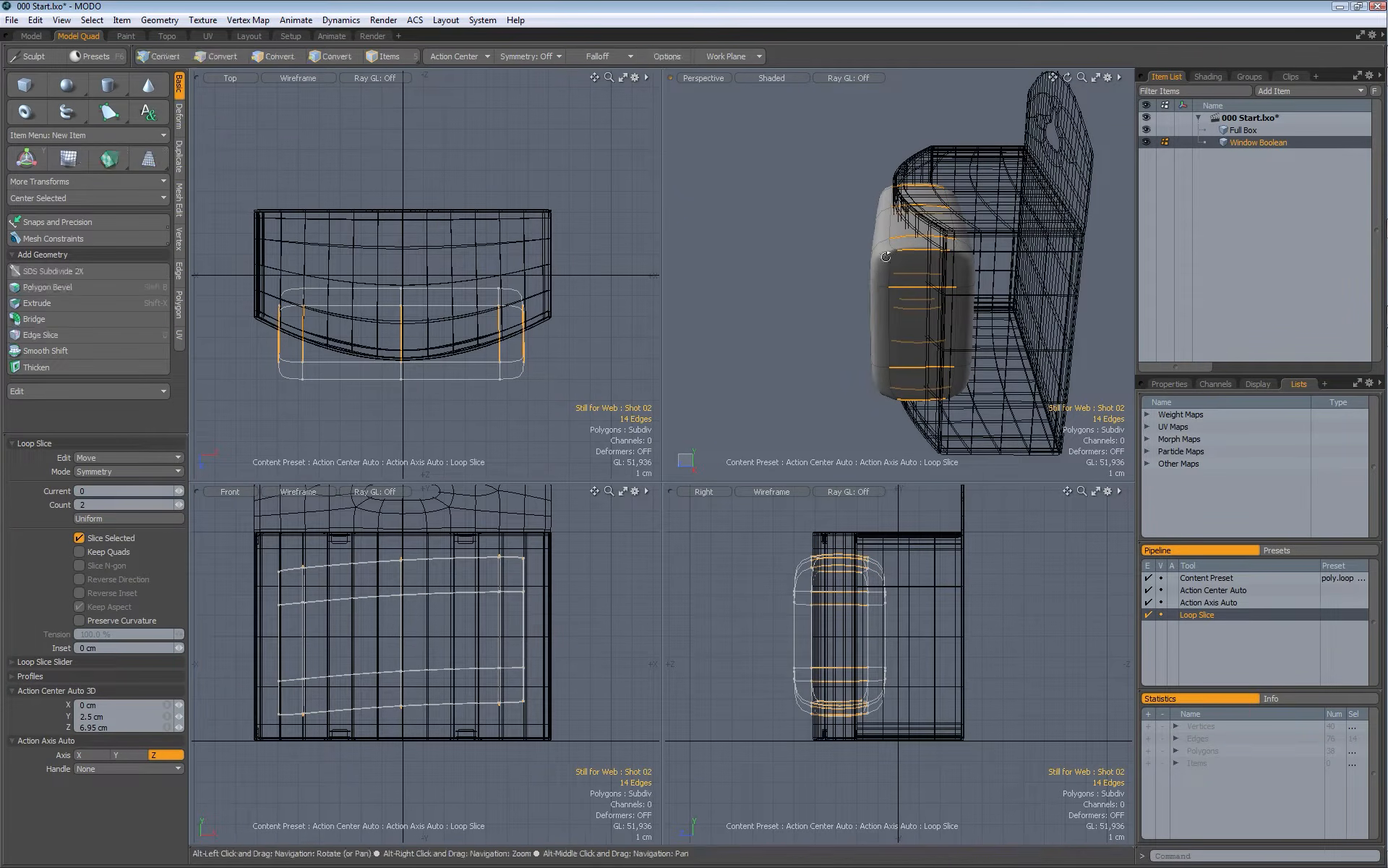
left_click_drag(924, 247, 972, 248, "alt")
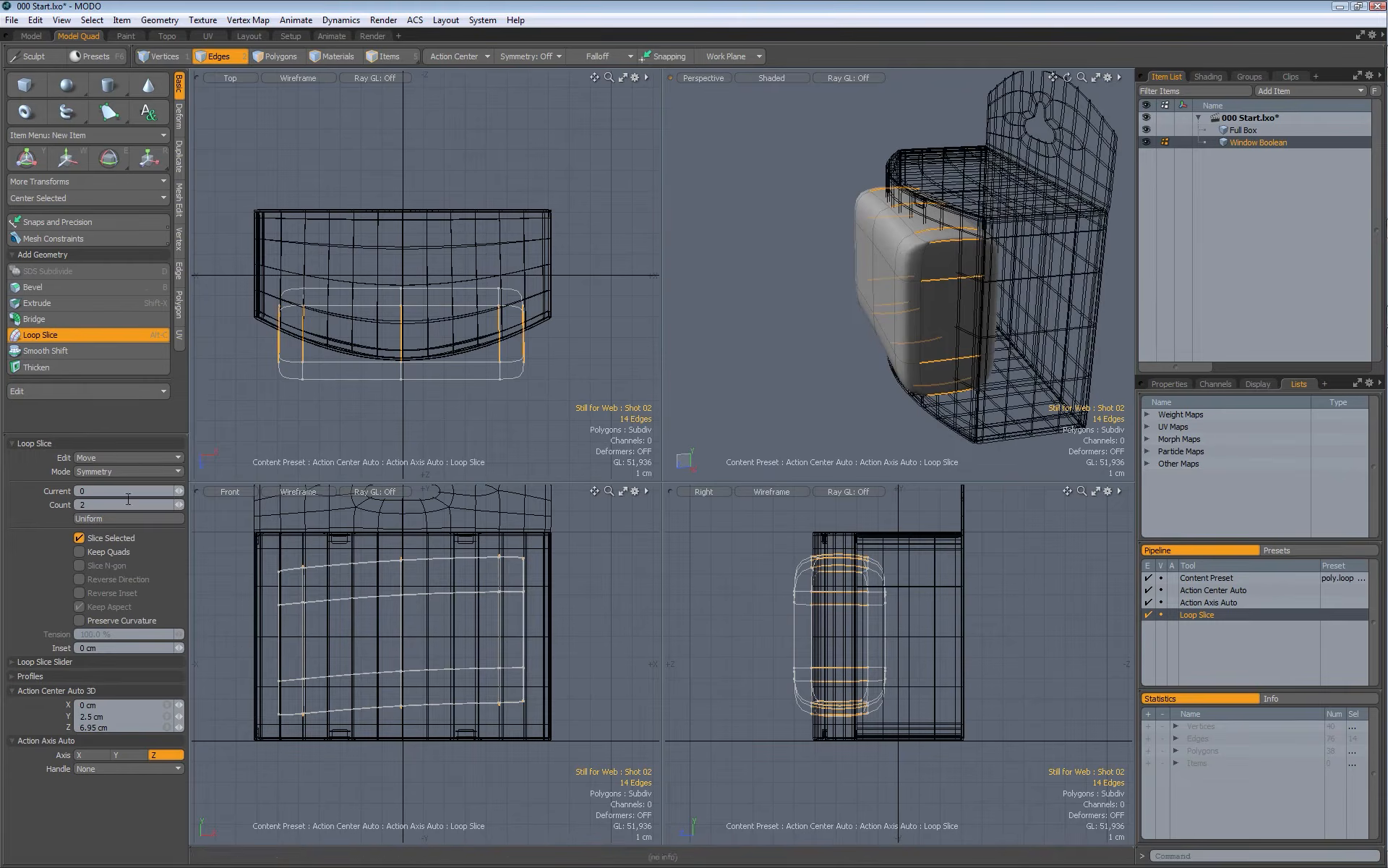
left_click_drag(482, 475, 420, 476)
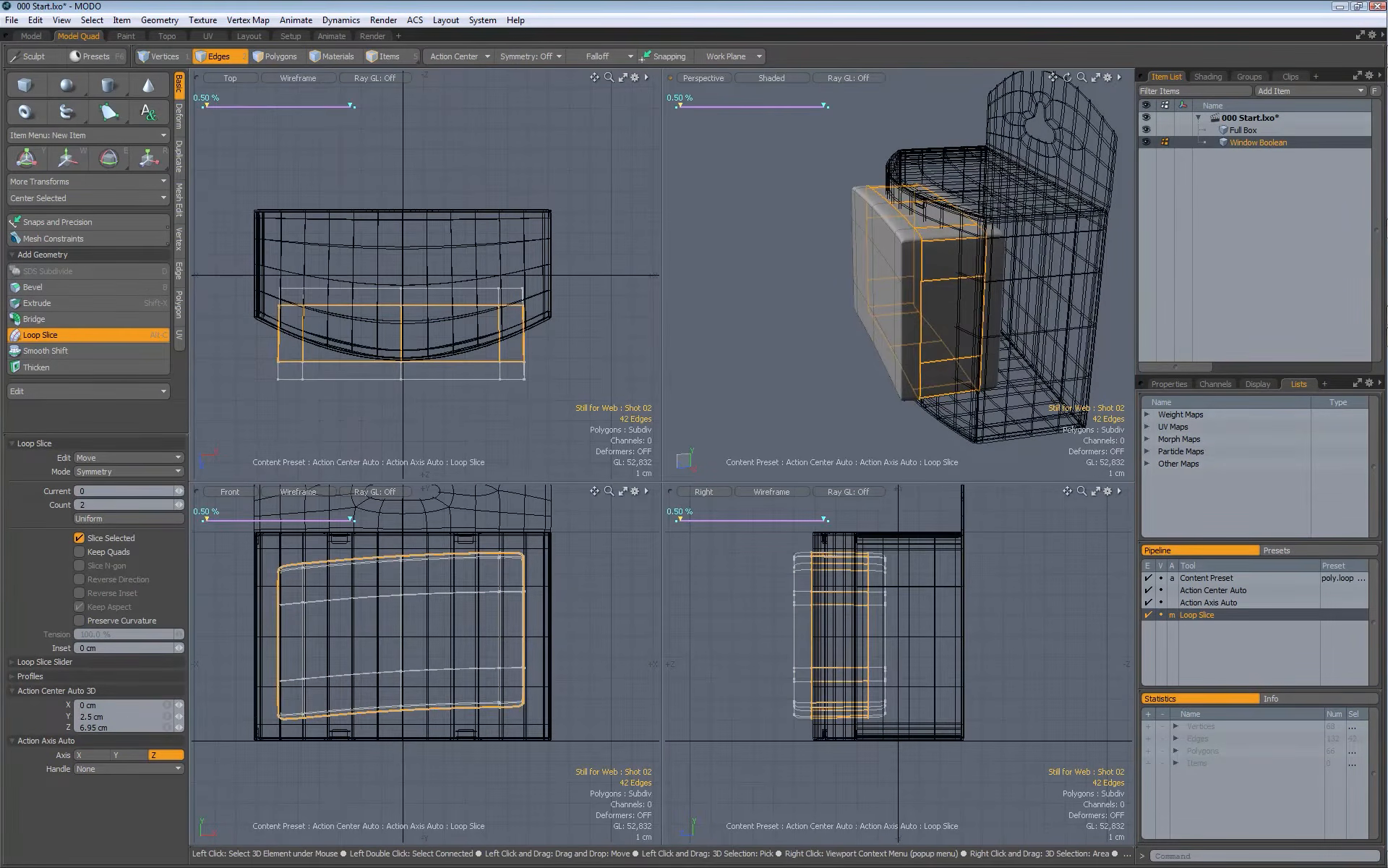
key("q")
left_click(783, 242)
left_click_drag(782, 313, 924, 248, "alt")
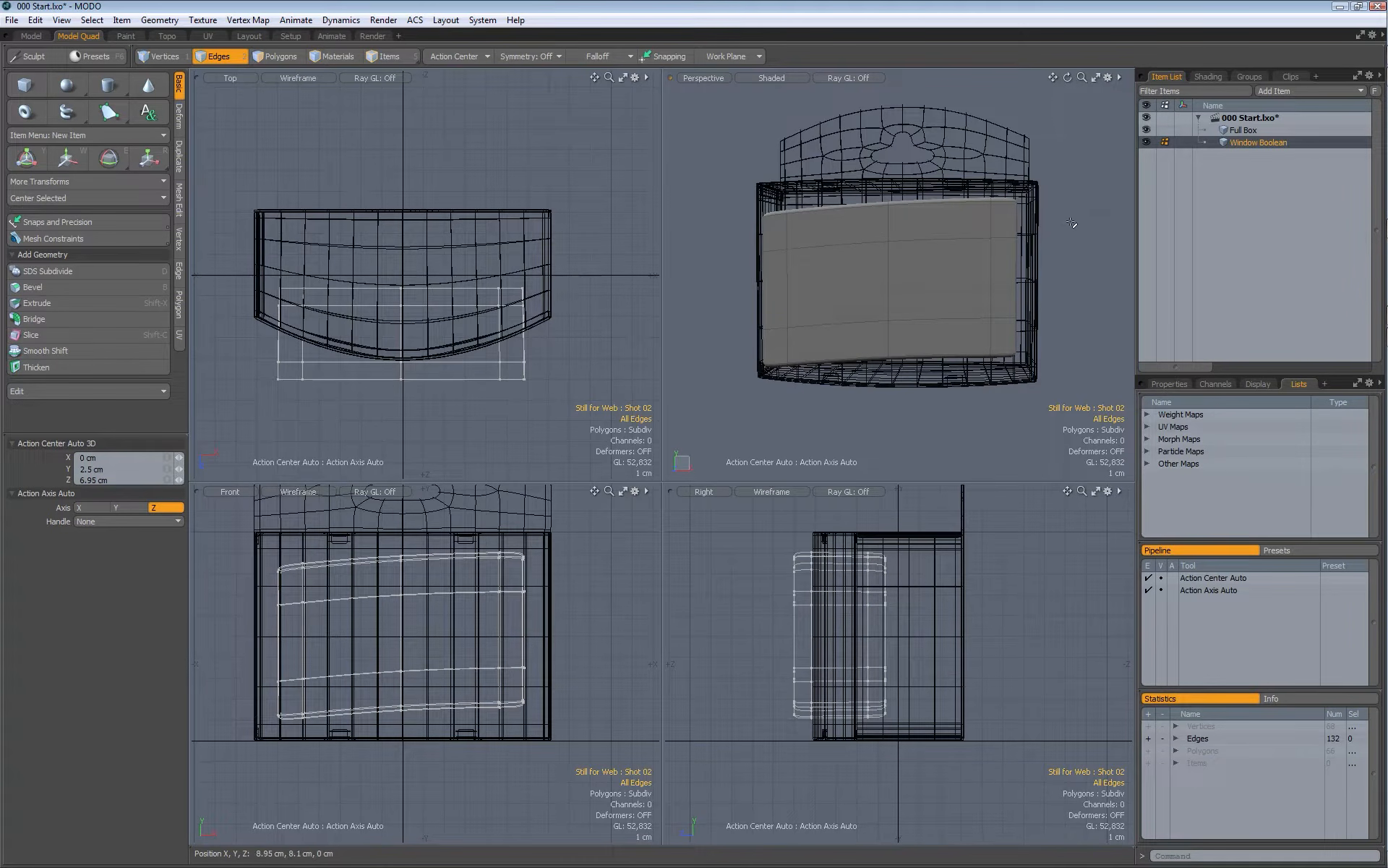
Step: Add a Render Boolean item to the scene
left_click(1282, 90)
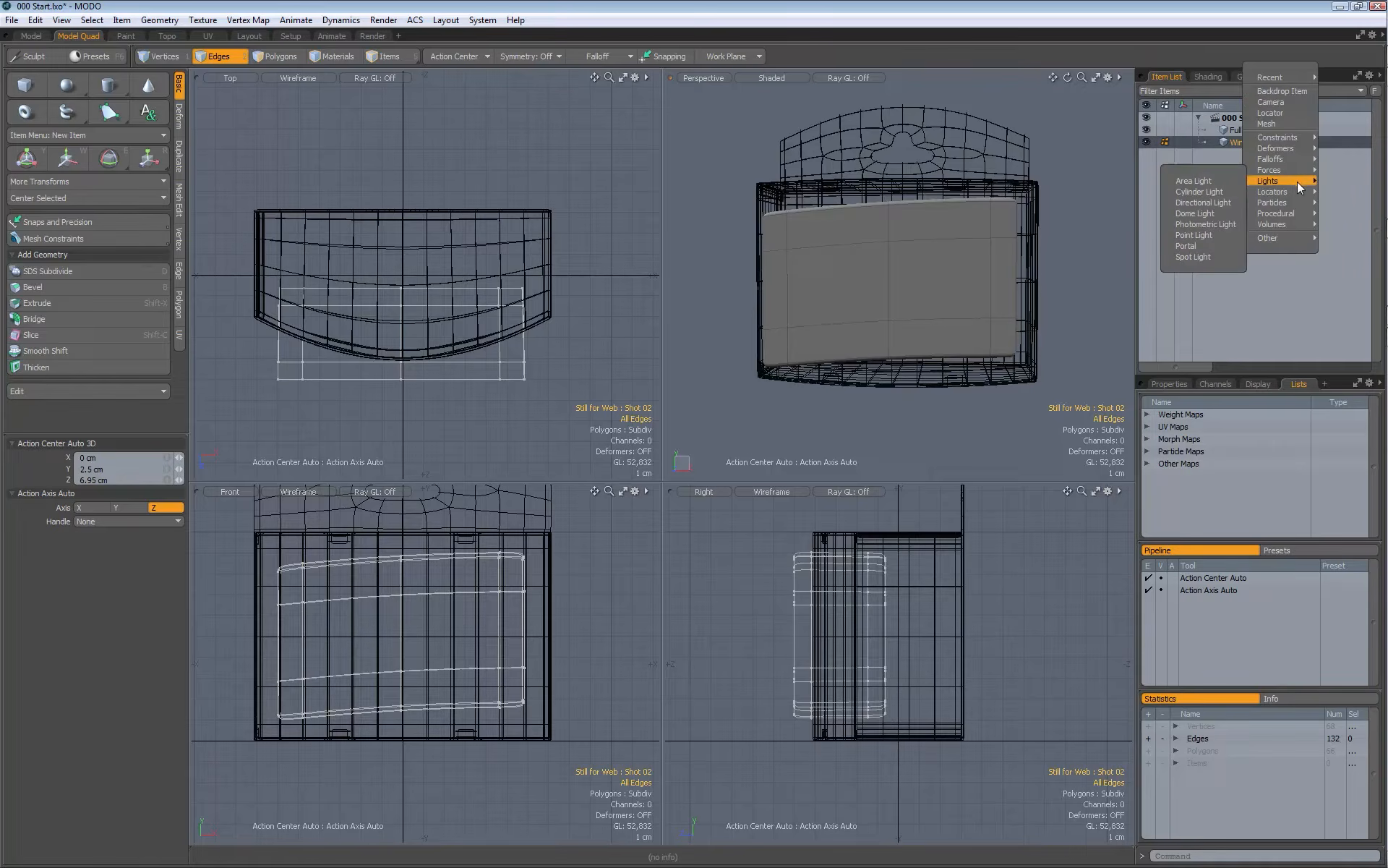
mouse_move(1286, 207)
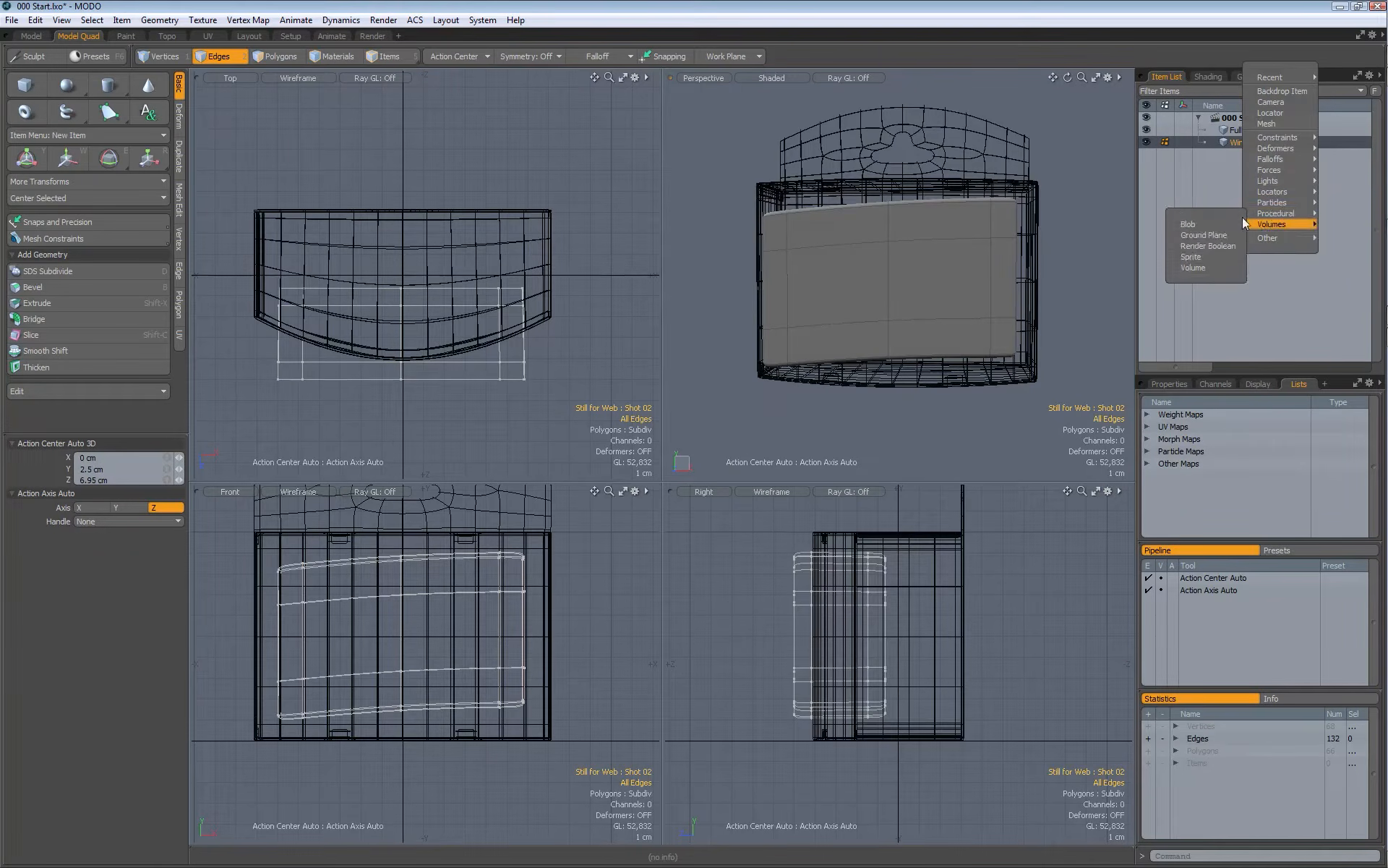
left_click(1205, 246)
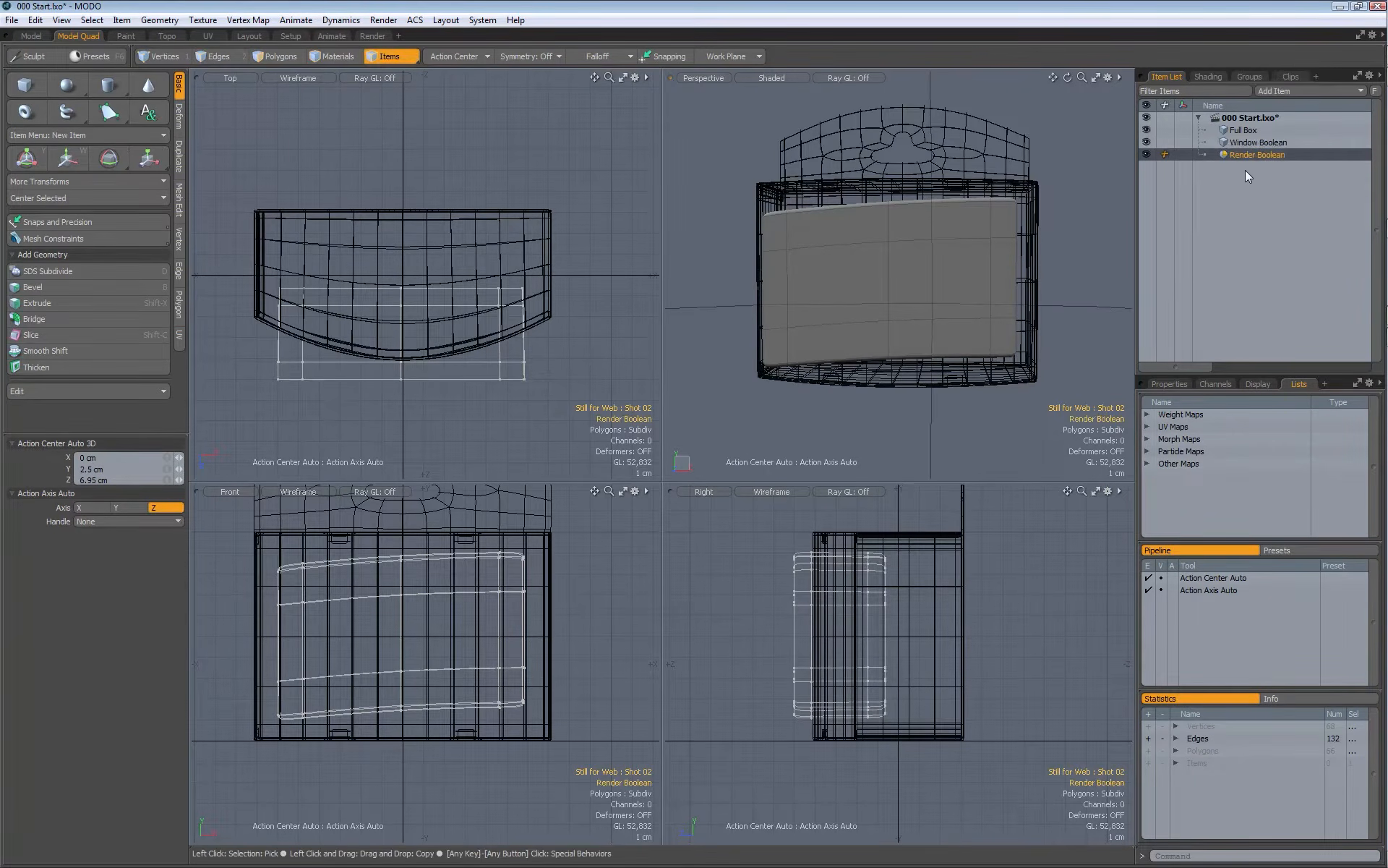
Step: Make the Render Boolean use the Window Boolean surface as its volume and switch to the Render layout
left_click(1172, 384)
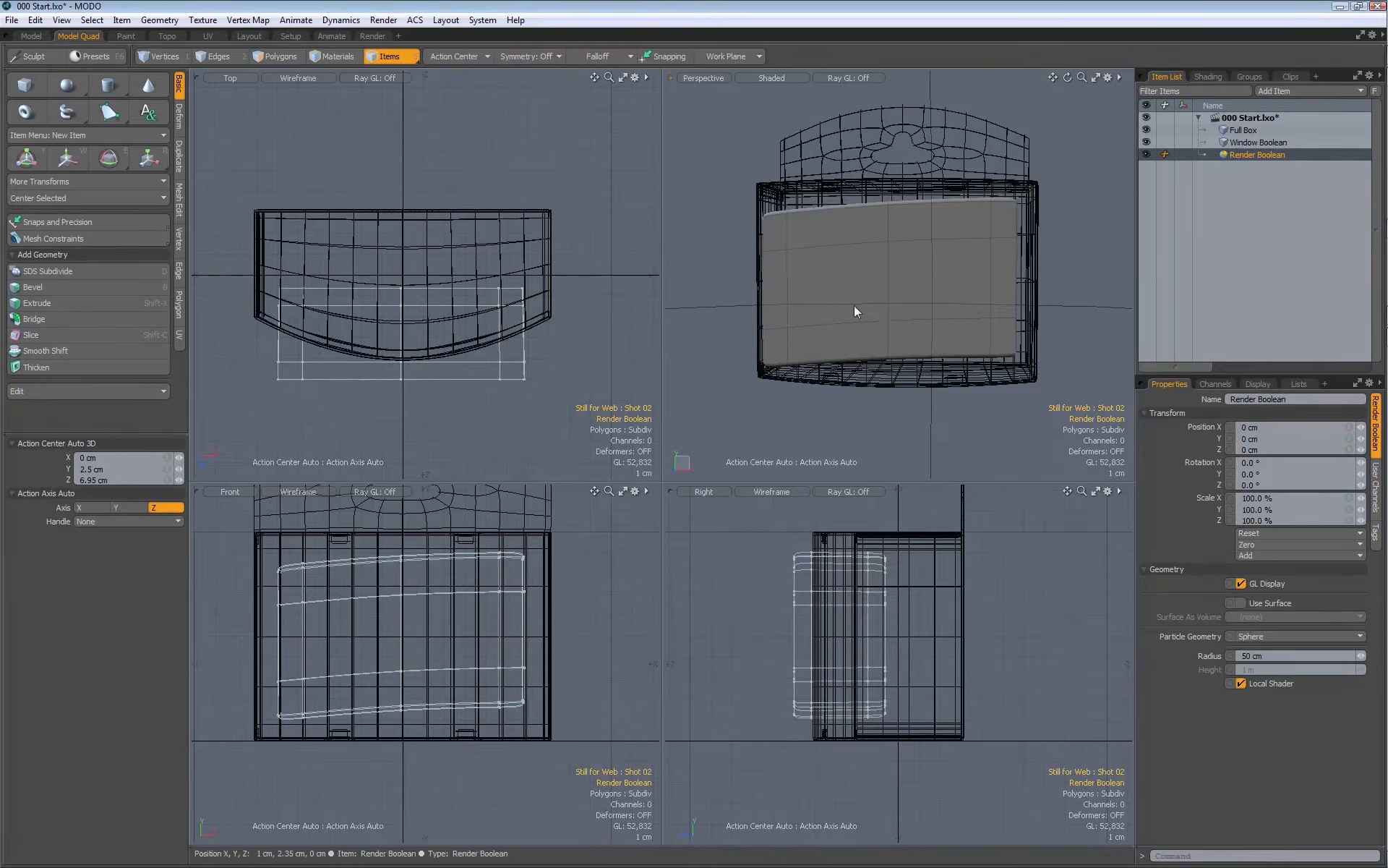
left_click(1242, 602)
left_click(1262, 616)
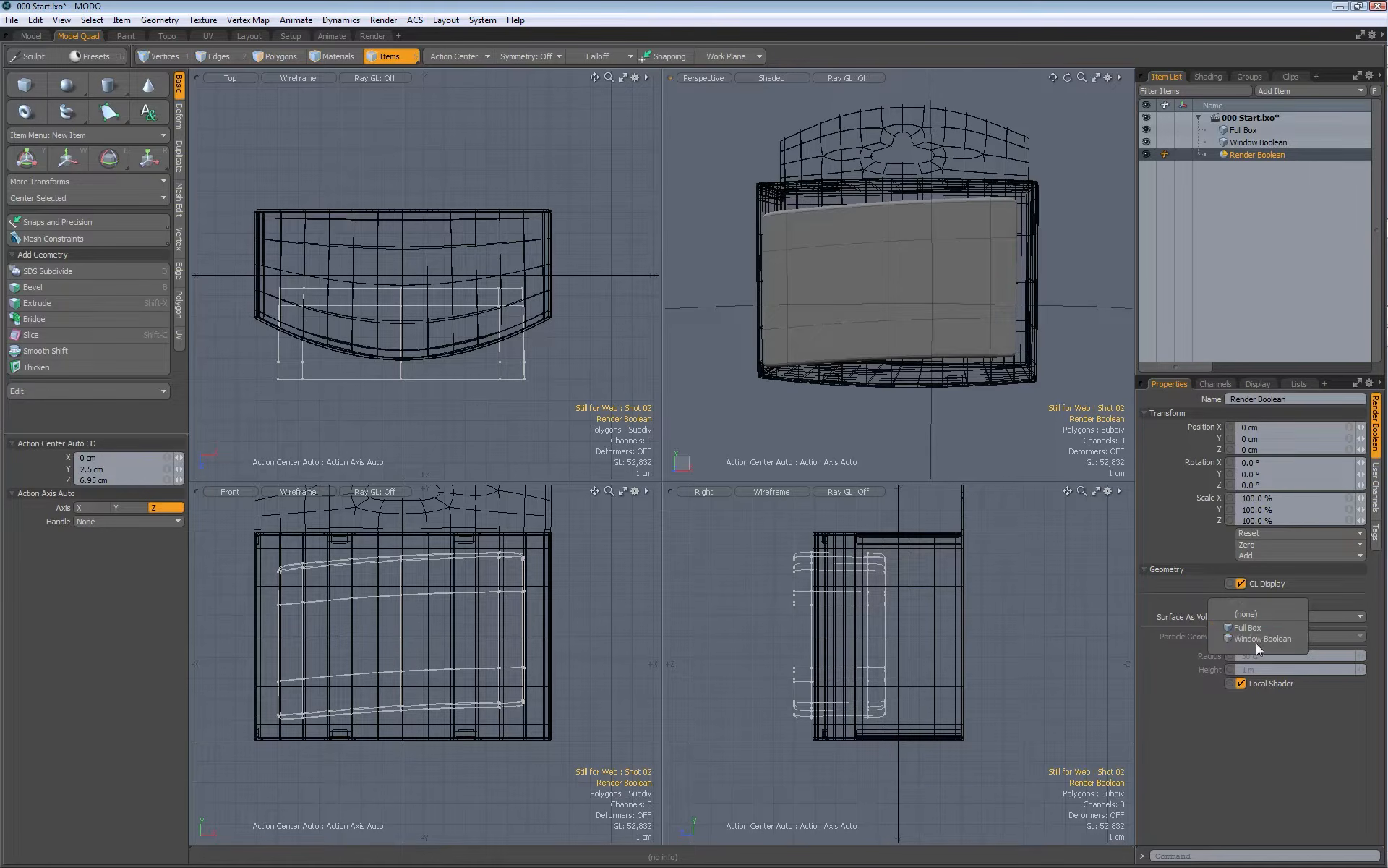
left_click(1254, 640)
left_click(1259, 619)
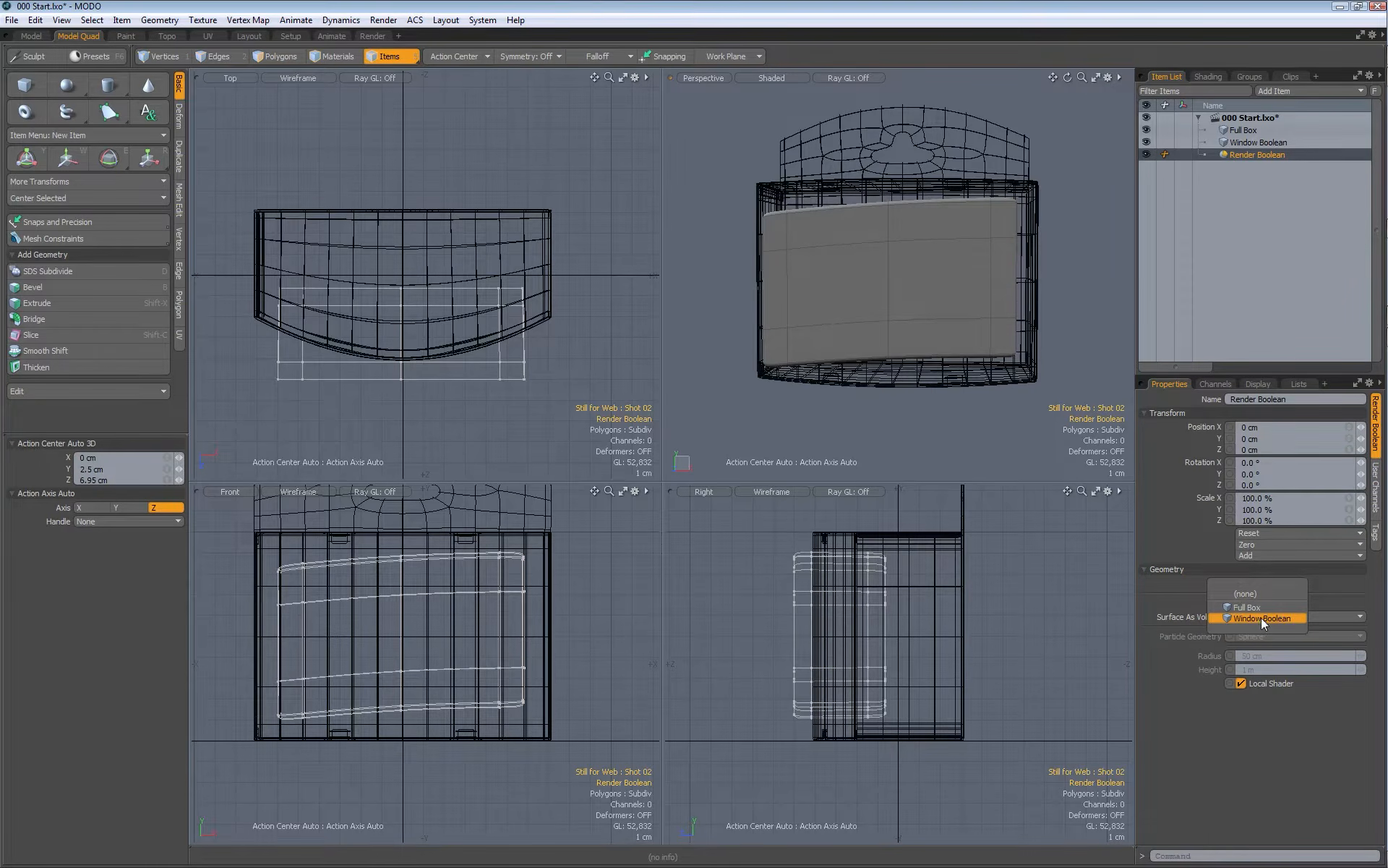
left_click(1261, 618)
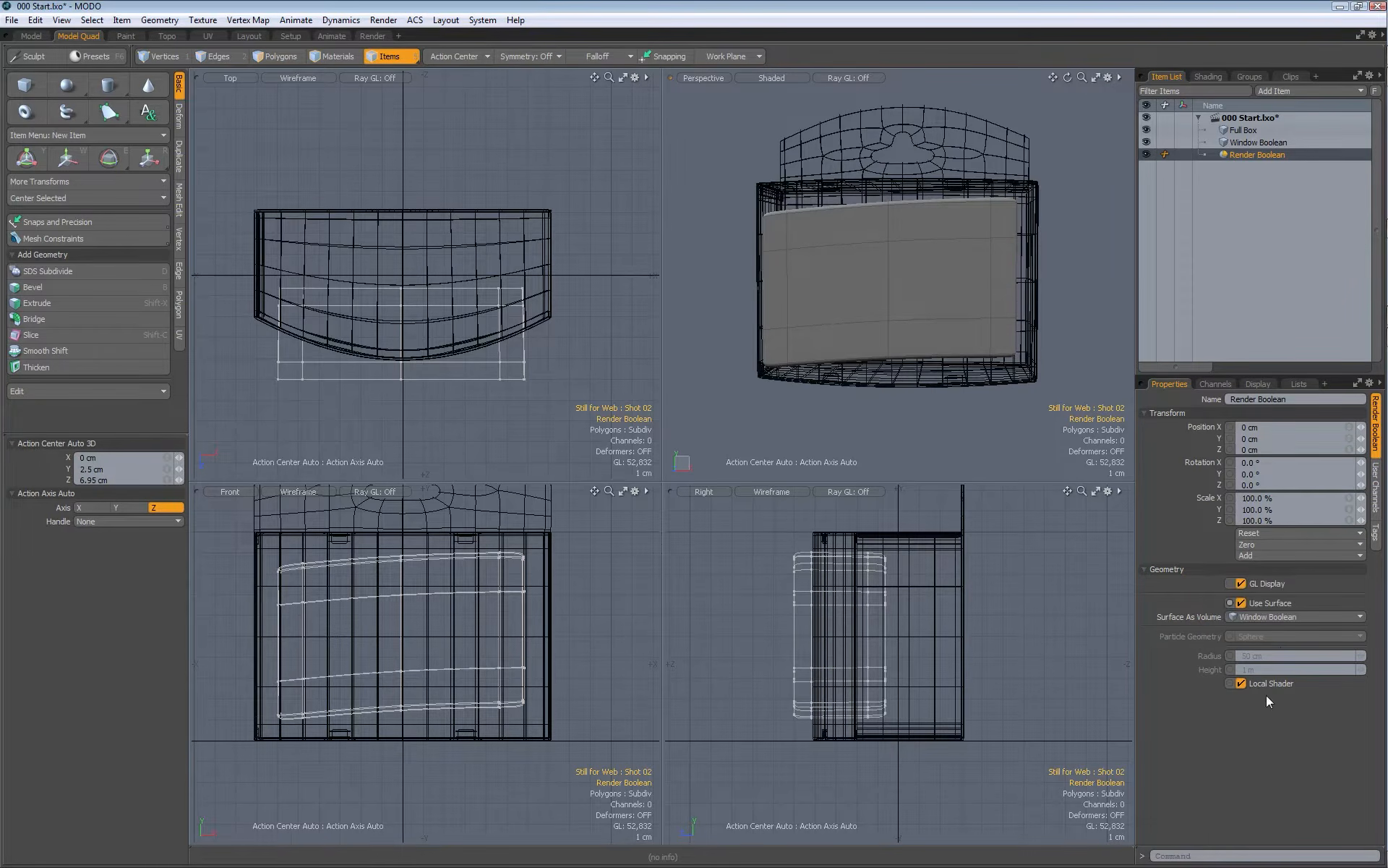
left_click(372, 35)
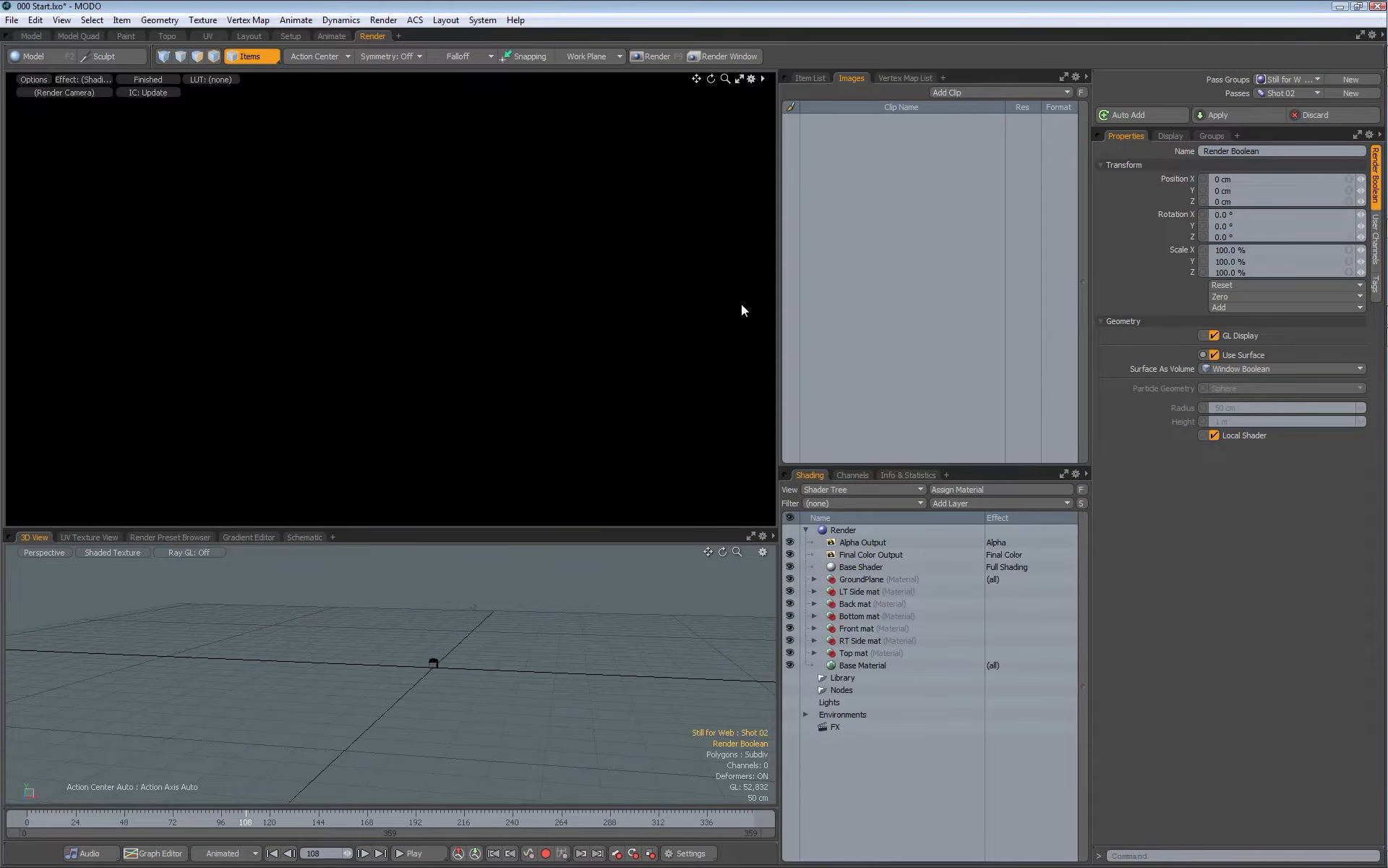
Step: Add a Camera and a Directional Light to the scene's item list
left_click(808, 77)
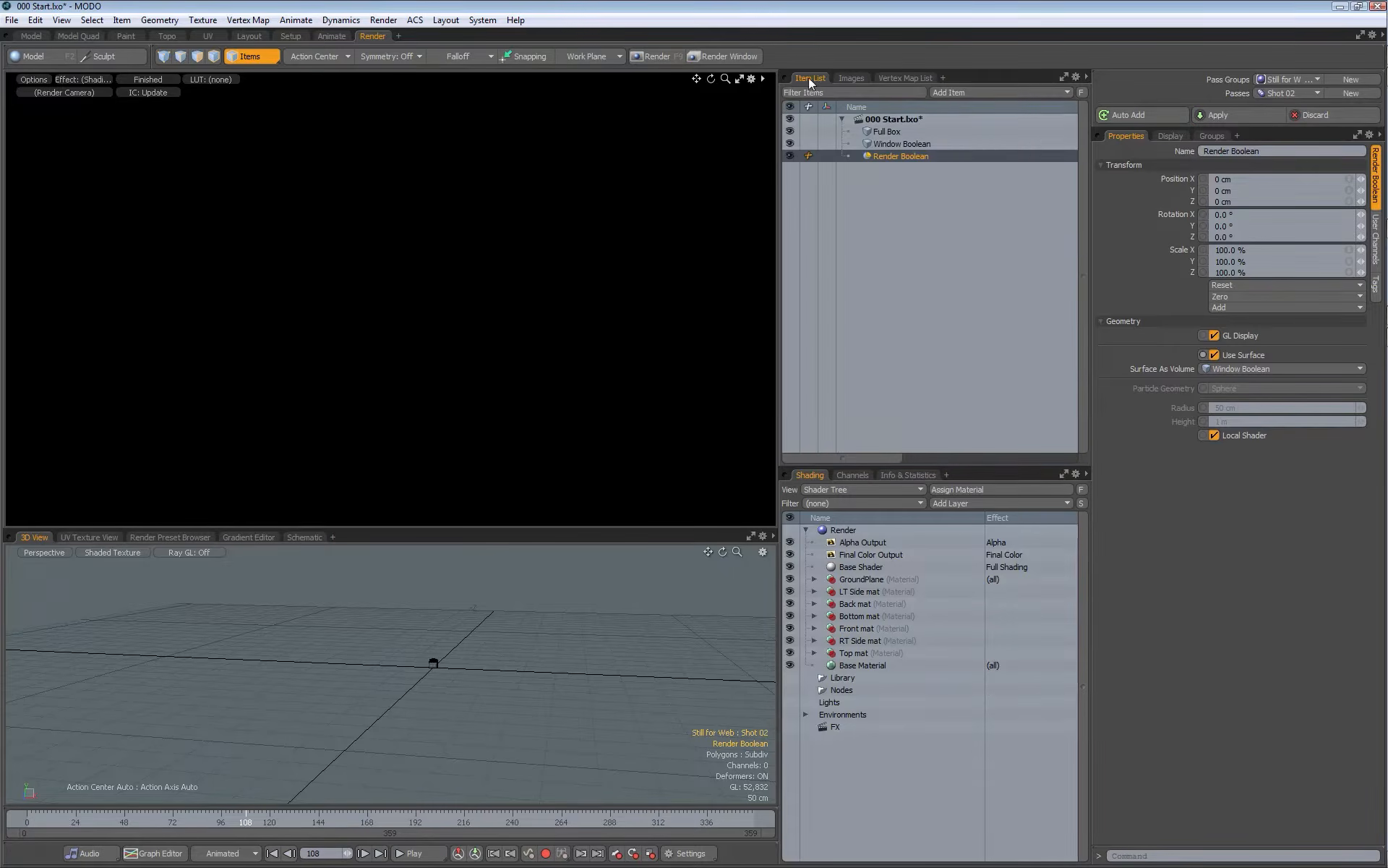
left_click(1001, 90)
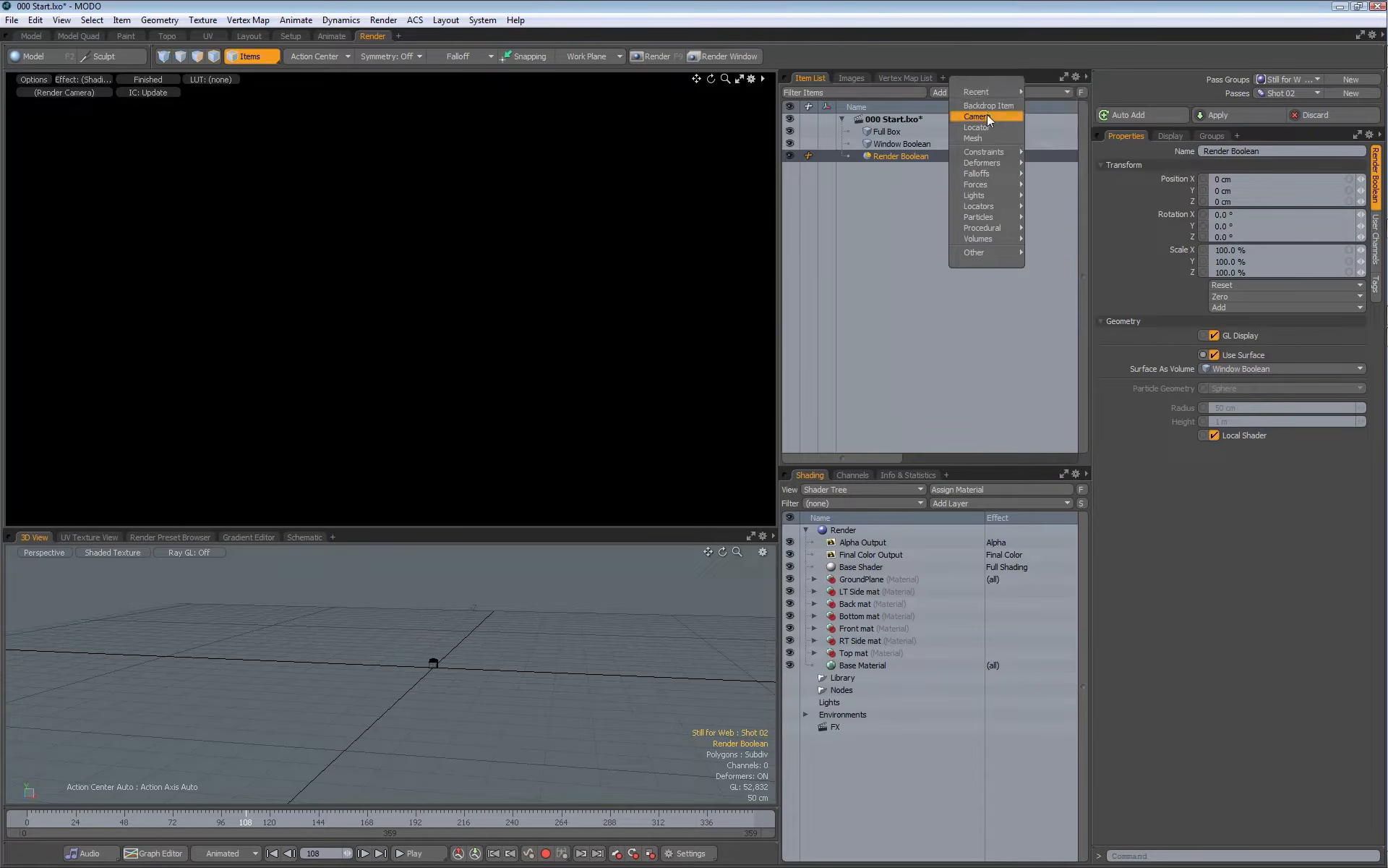
left_click(987, 114)
left_click(938, 92)
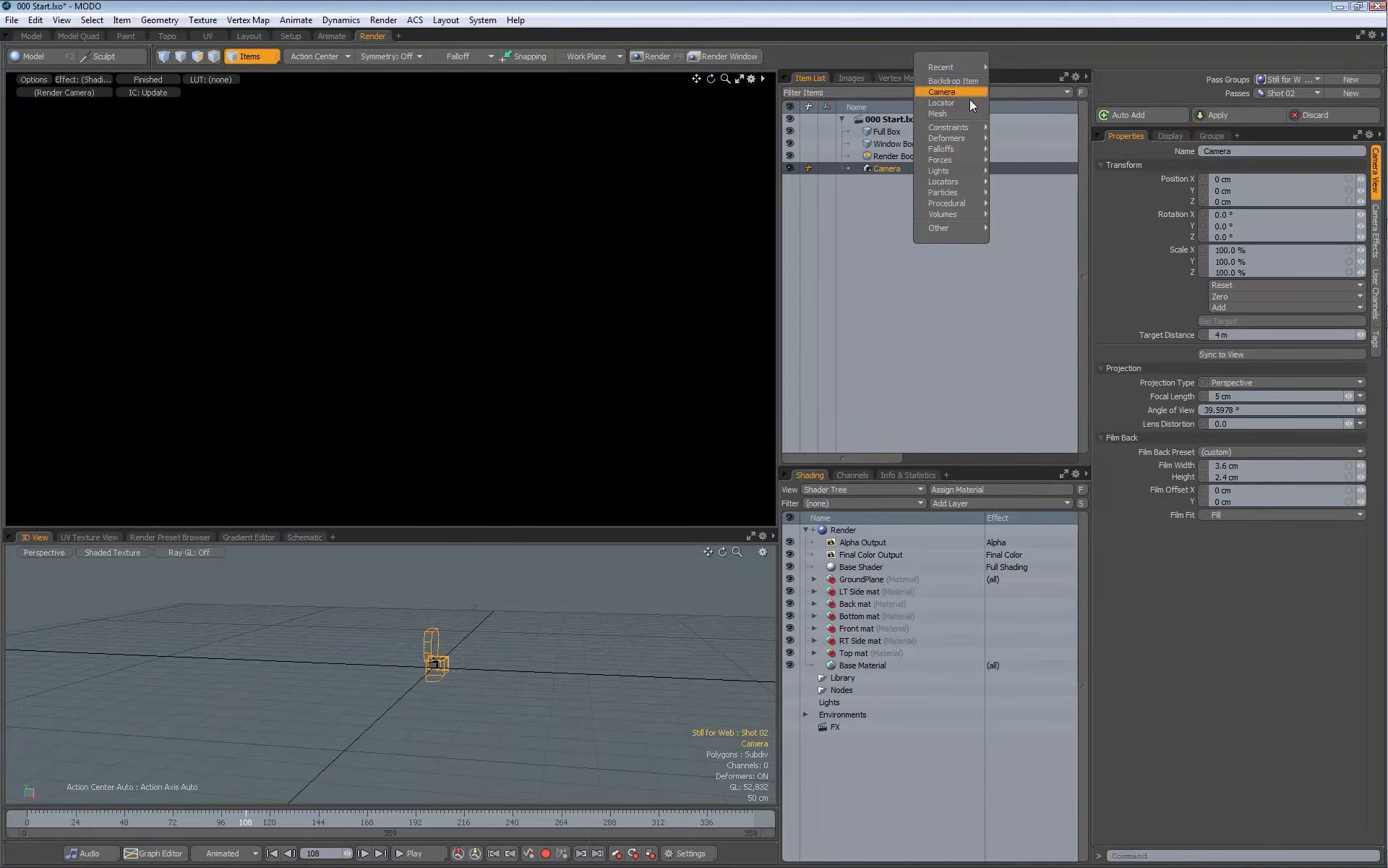
mouse_move(954, 172)
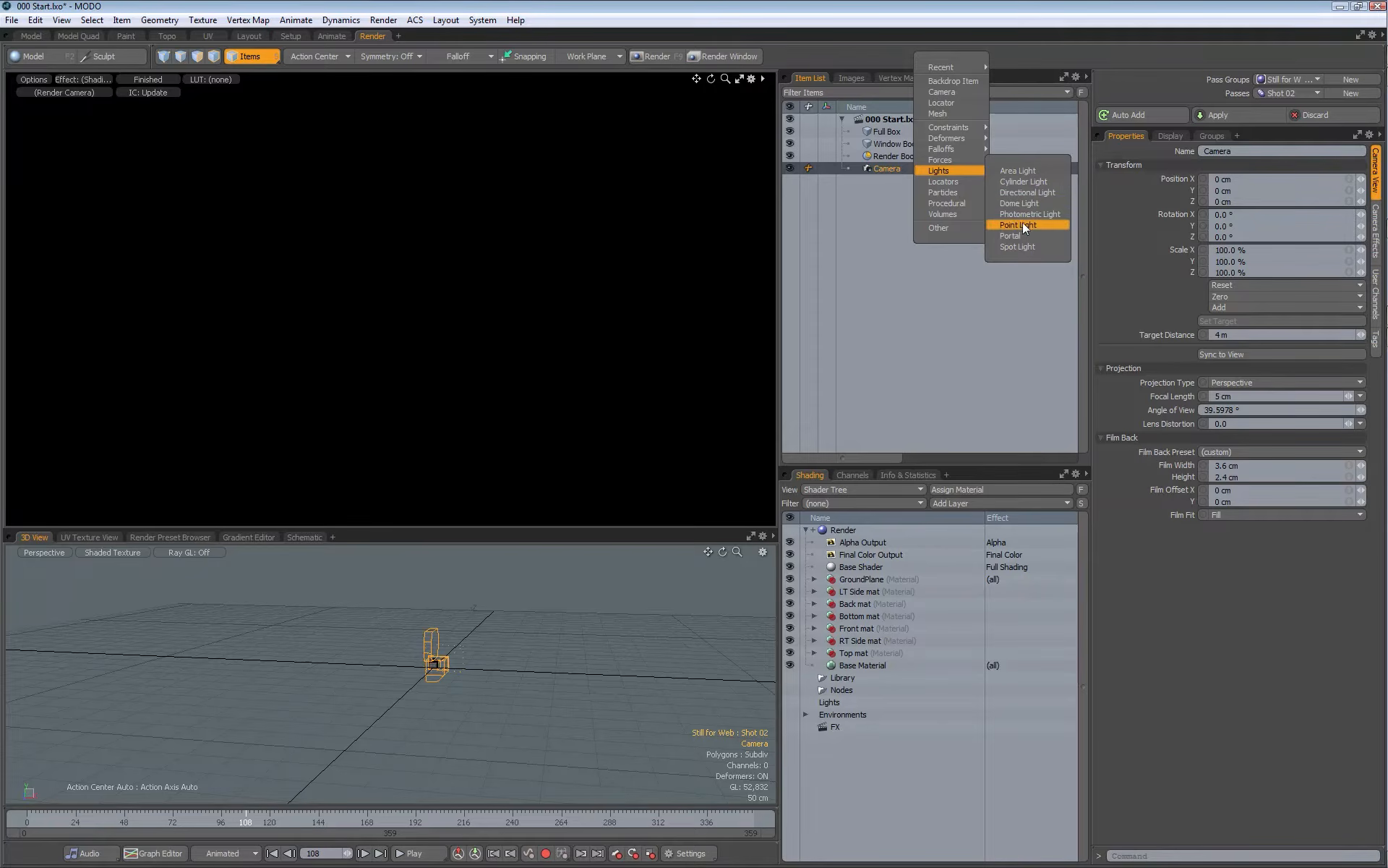
left_click(1024, 191)
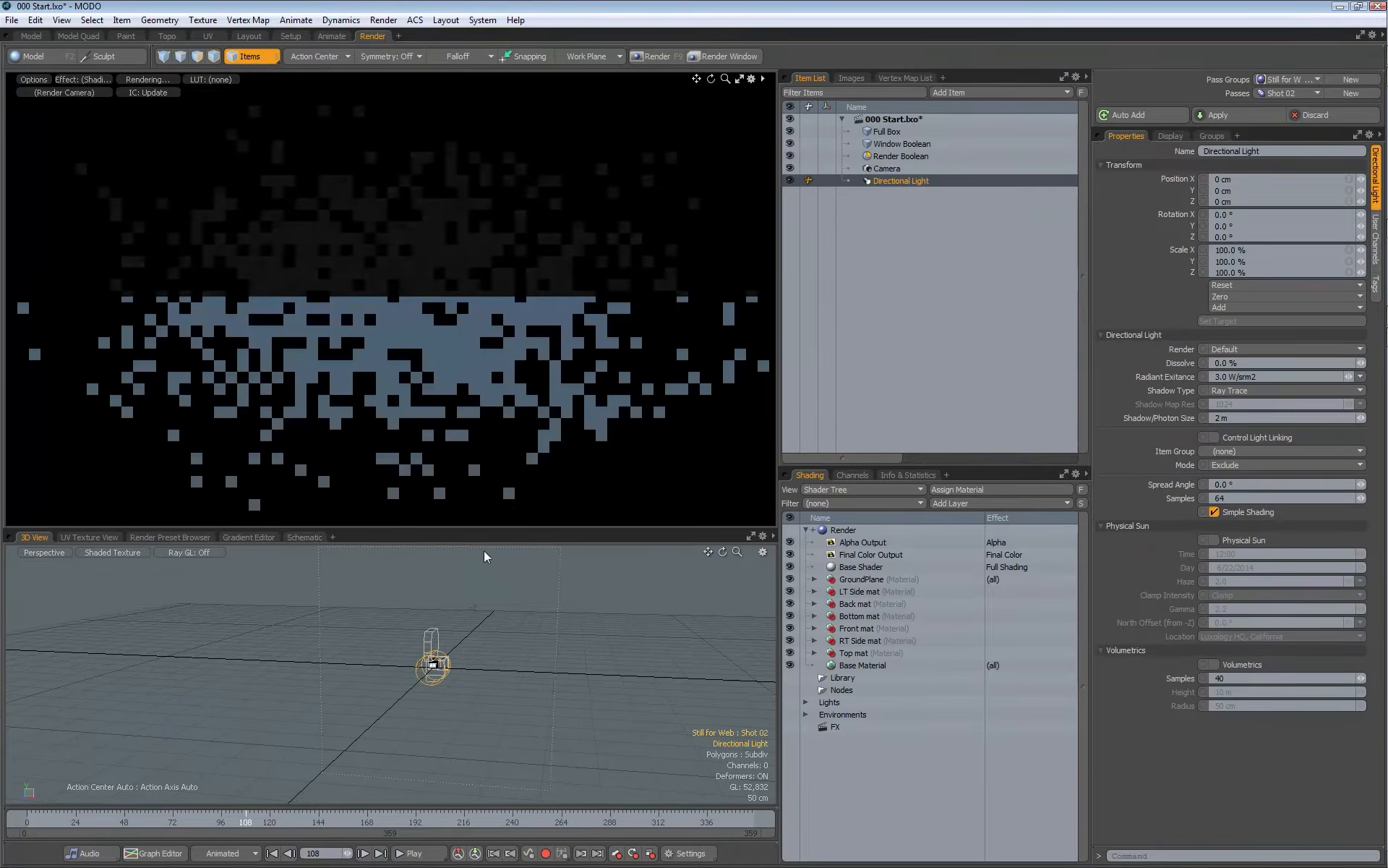
Step: Examine the window opening cut into the box's front from several angles in the render preview
scroll(423, 345, "down", 3)
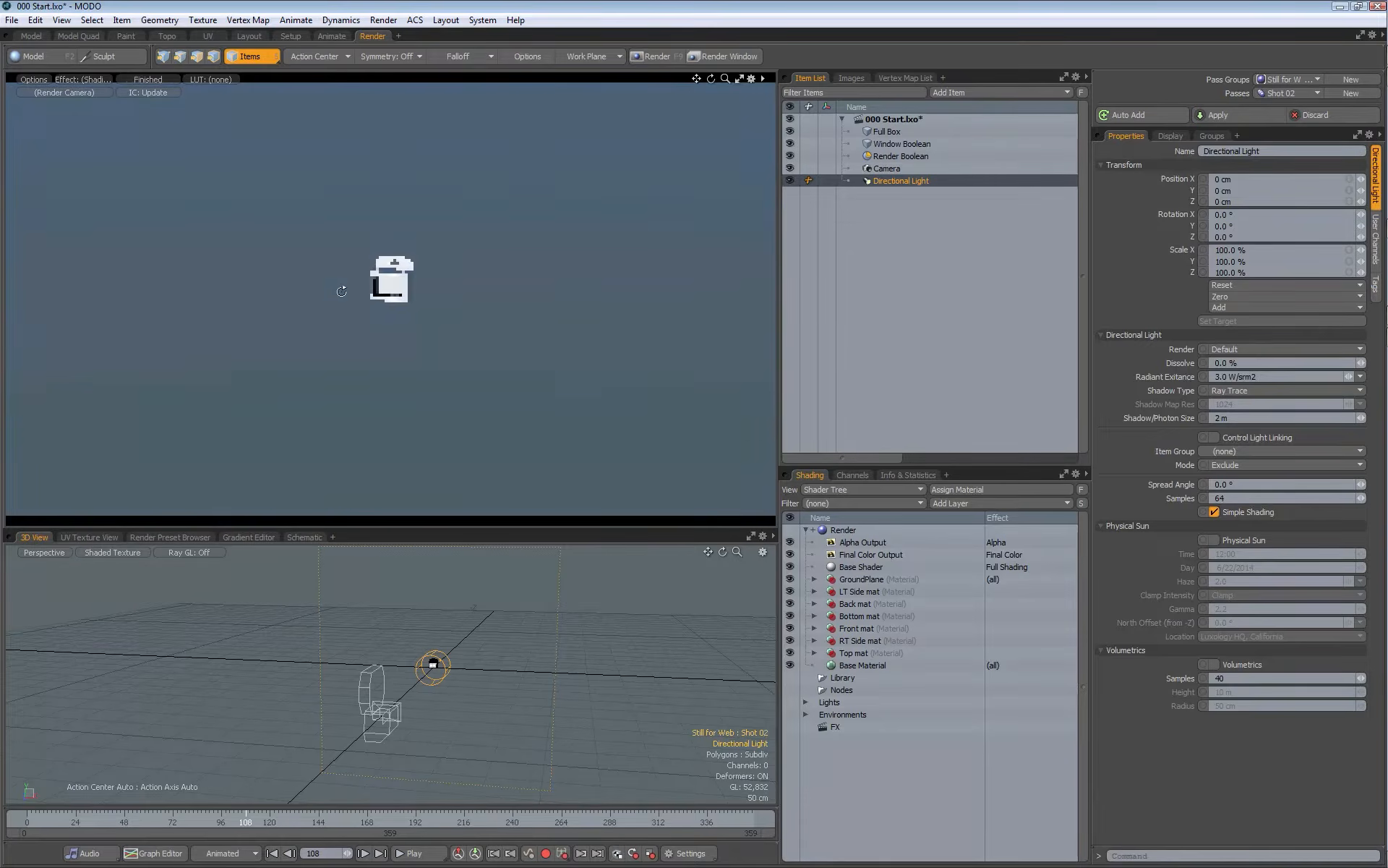
scroll(434, 285, "up", 5)
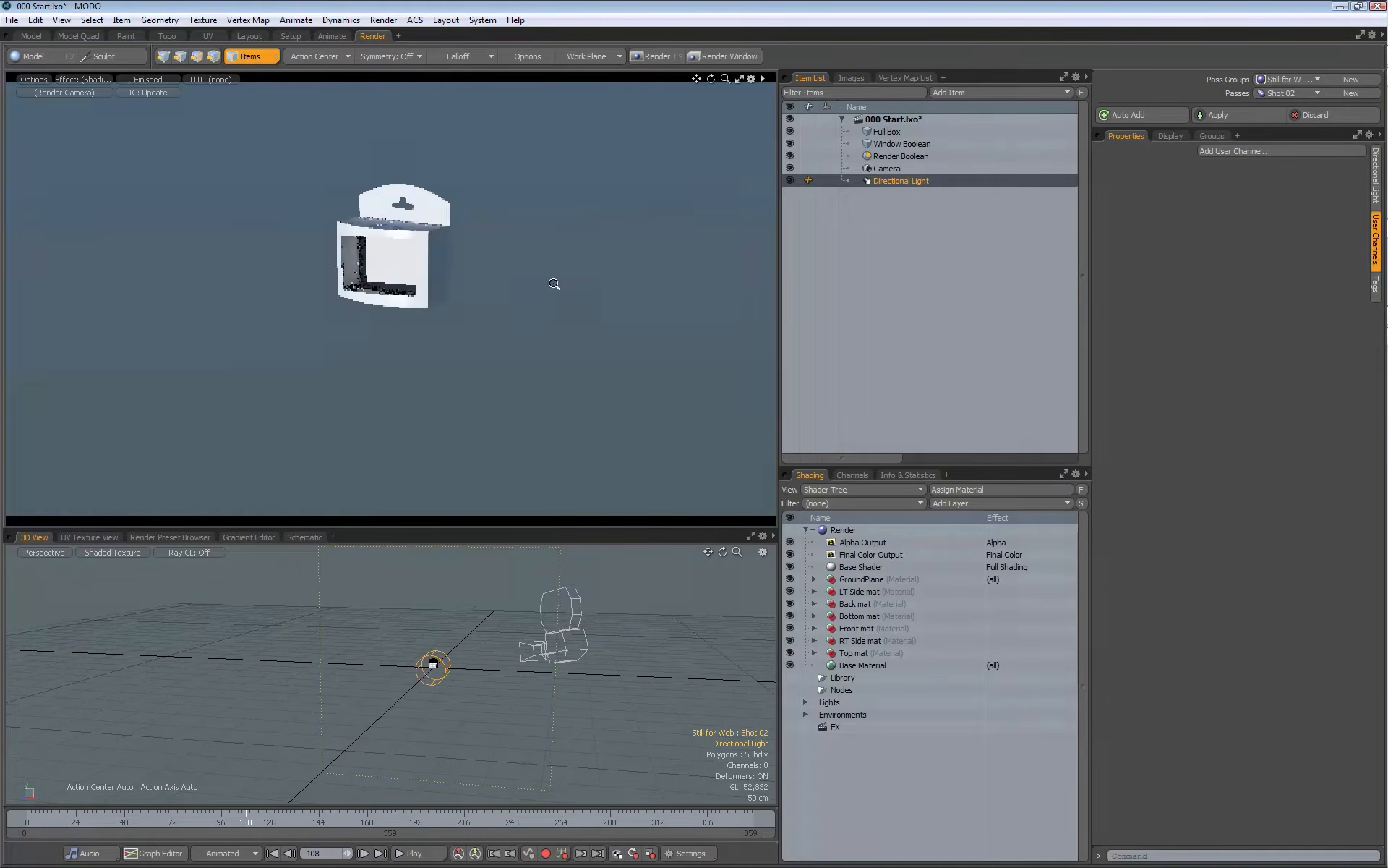
left_click_drag(439, 289, 450, 383, "alt+shift")
left_click_drag(449, 318, 338, 326, "alt")
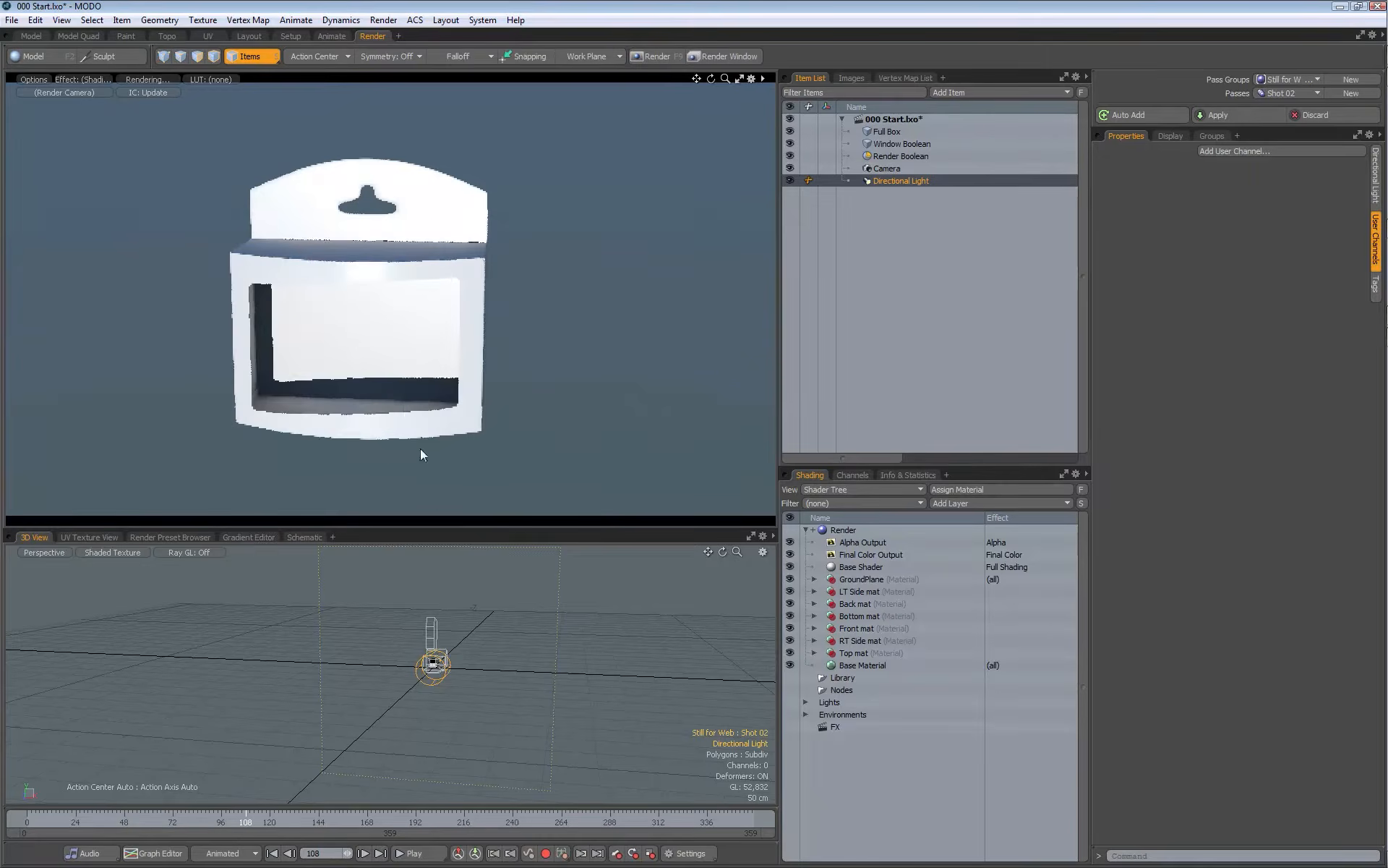
Step: Reposition and rotate the directional light around the box and view the box under it
left_click_drag(434, 619, 434, 579)
mouse_move(477, 631)
left_mouse_down()
mouse_move(398, 635)
mouse_move(412, 634)
mouse_move(364, 589)
left_mouse_up()
key("e")
left_click_drag(448, 638, 340, 568, "alt")
left_click_drag(340, 336, 285, 333, "alt")
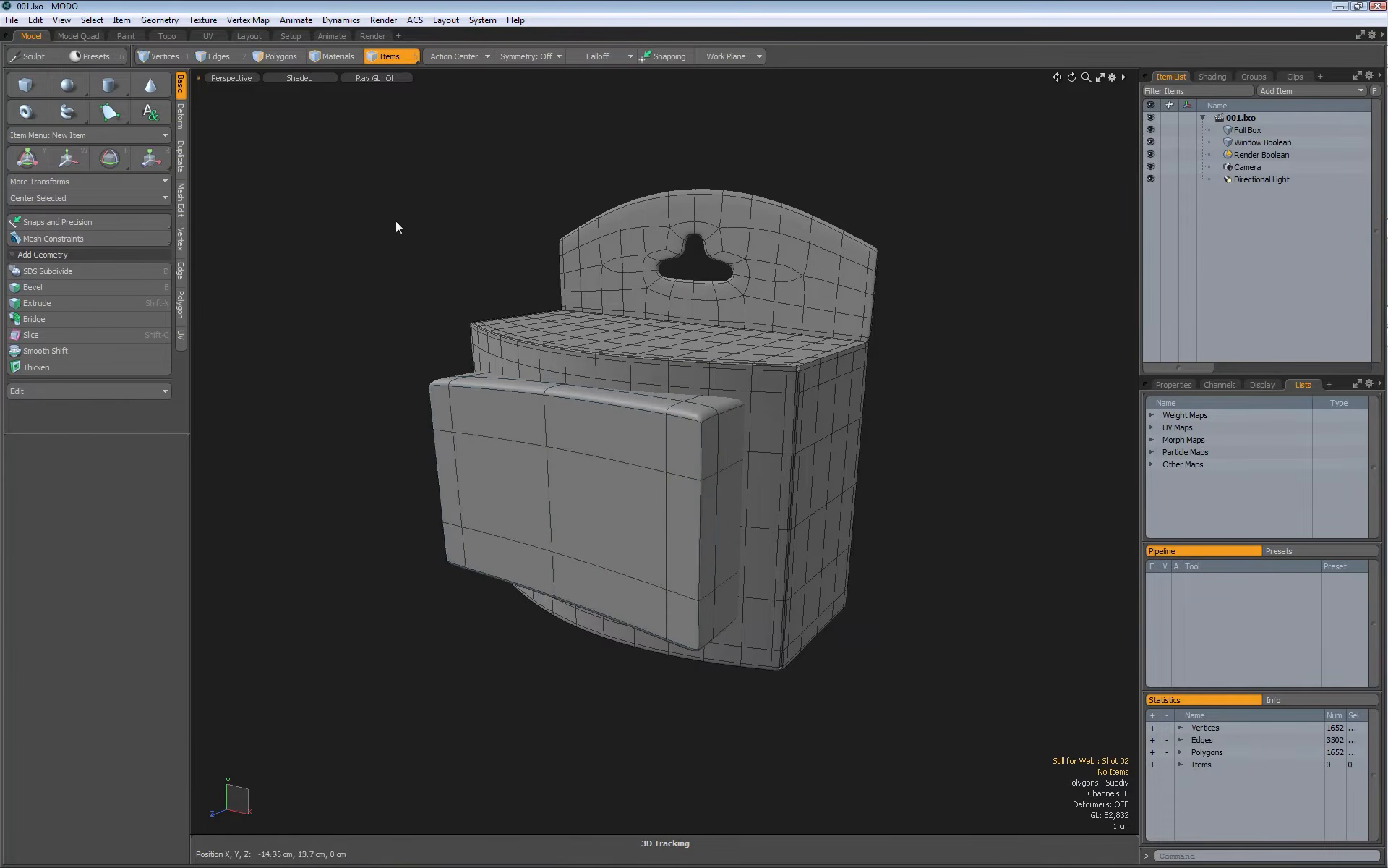
Step: Add a new mesh item and rename it Cellophane
left_click(1287, 92)
left_click(1274, 139)
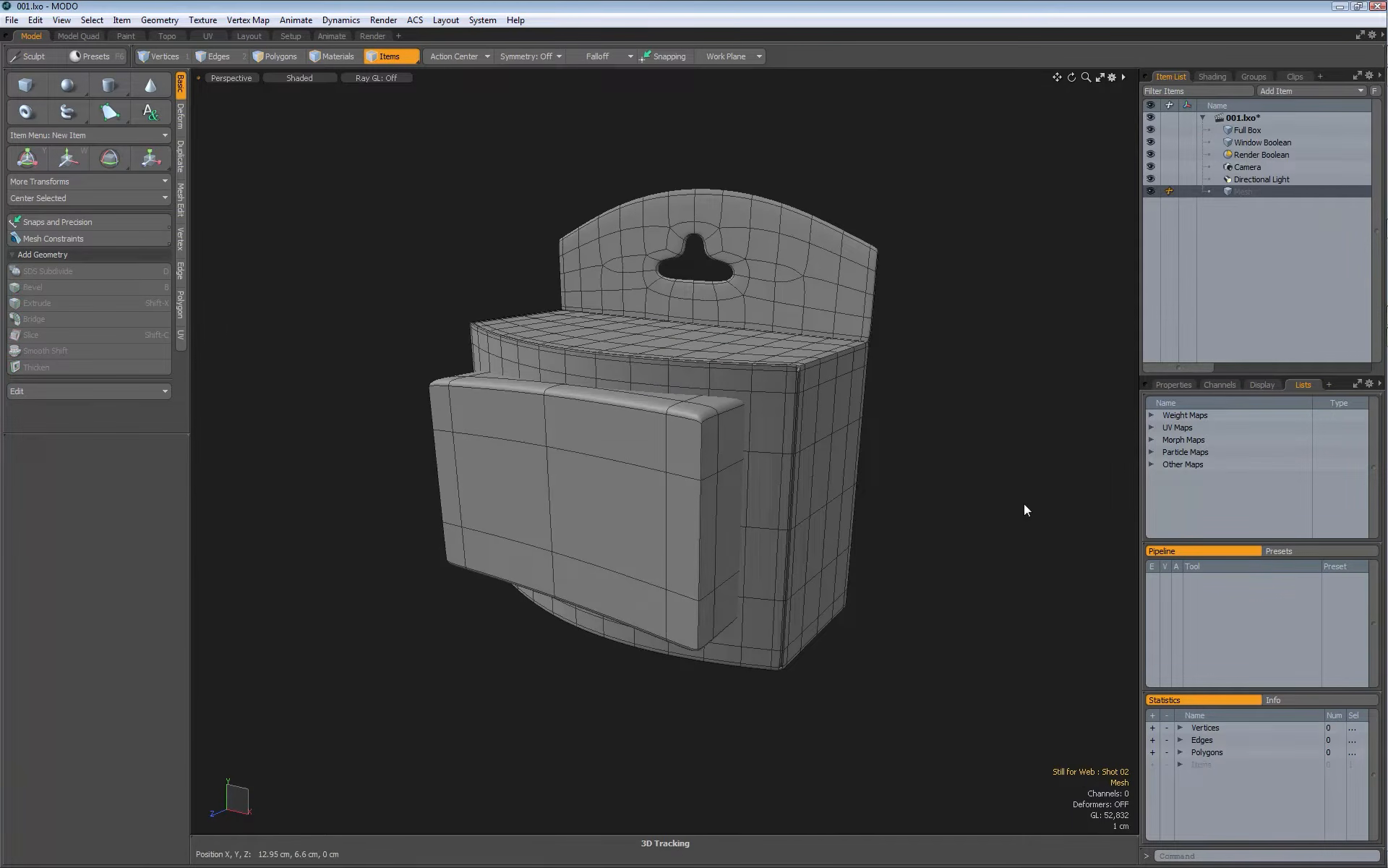
key("alt+r")
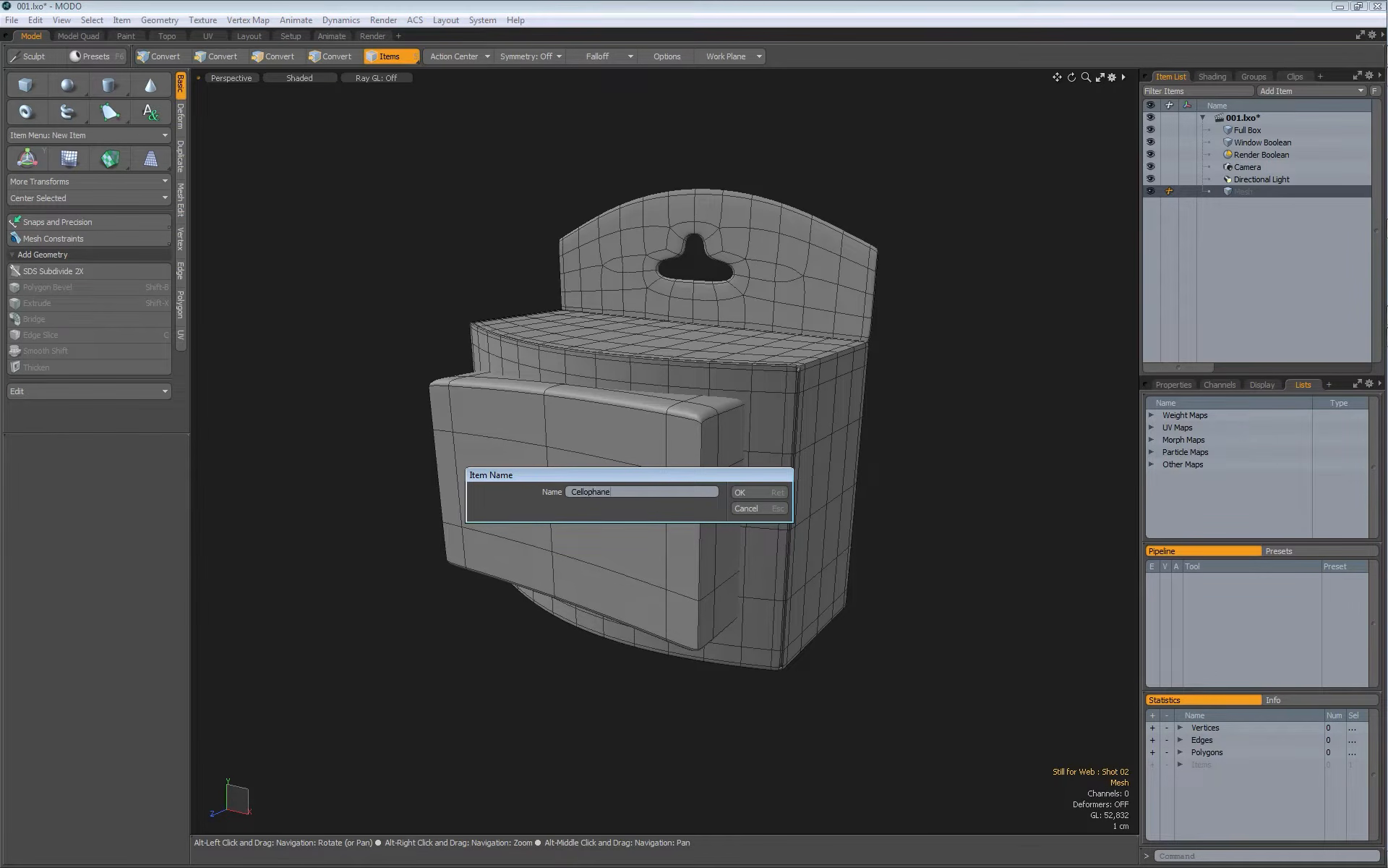
key("Return")
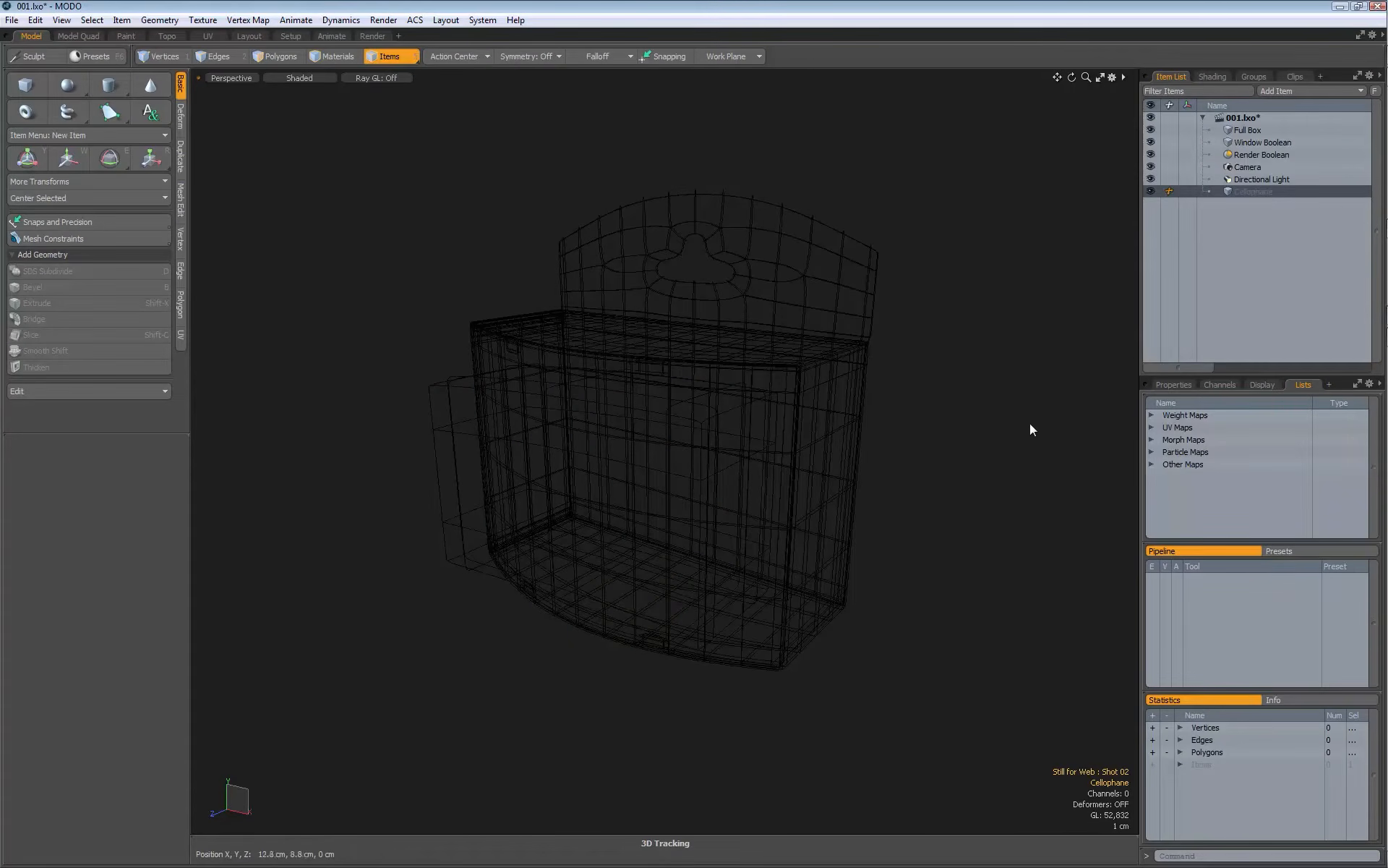
Step: Make the Full Box mesh active in polygon selection mode with its Box Exploded morph map selected
left_click(849, 232)
key("2")
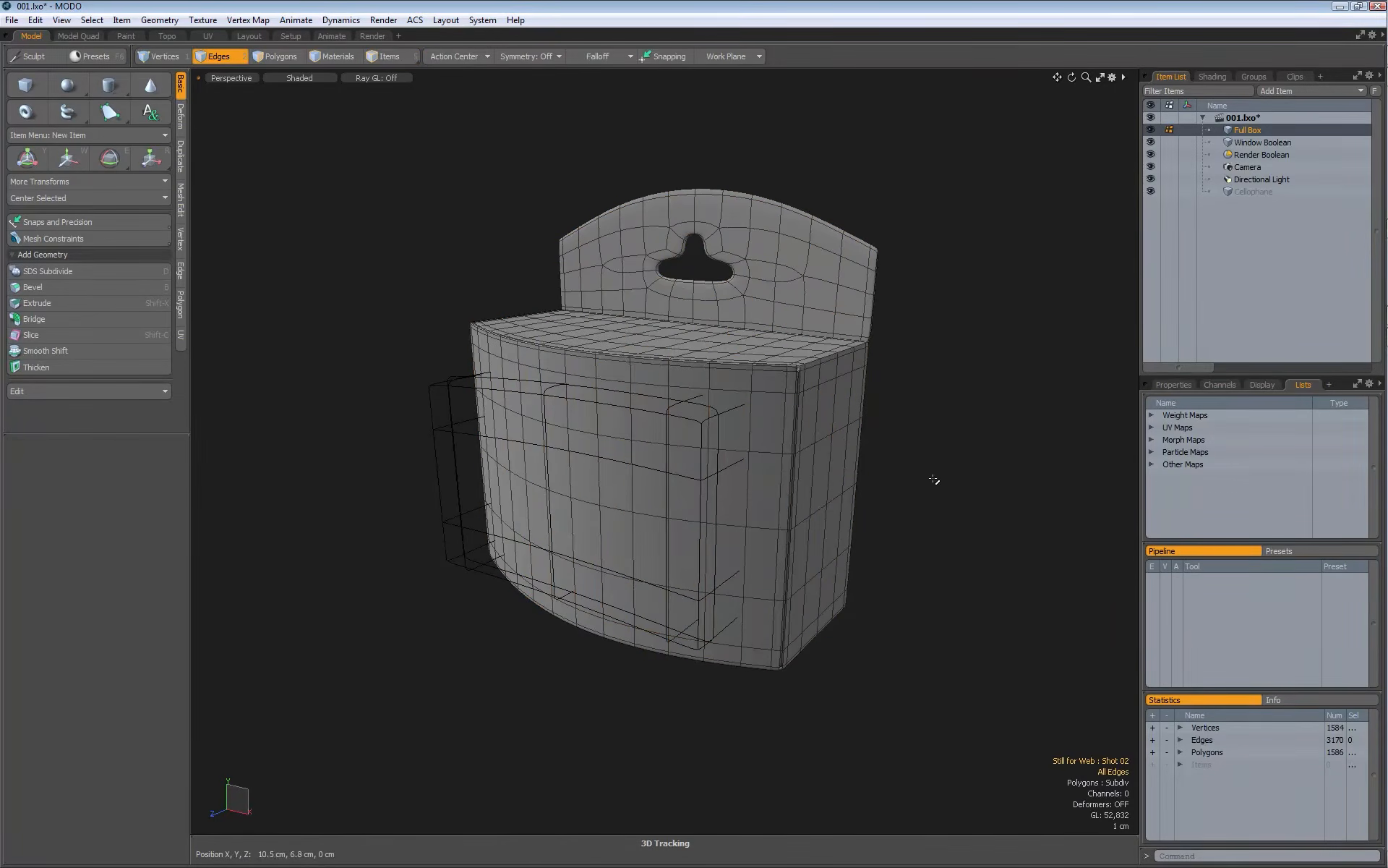
key("3")
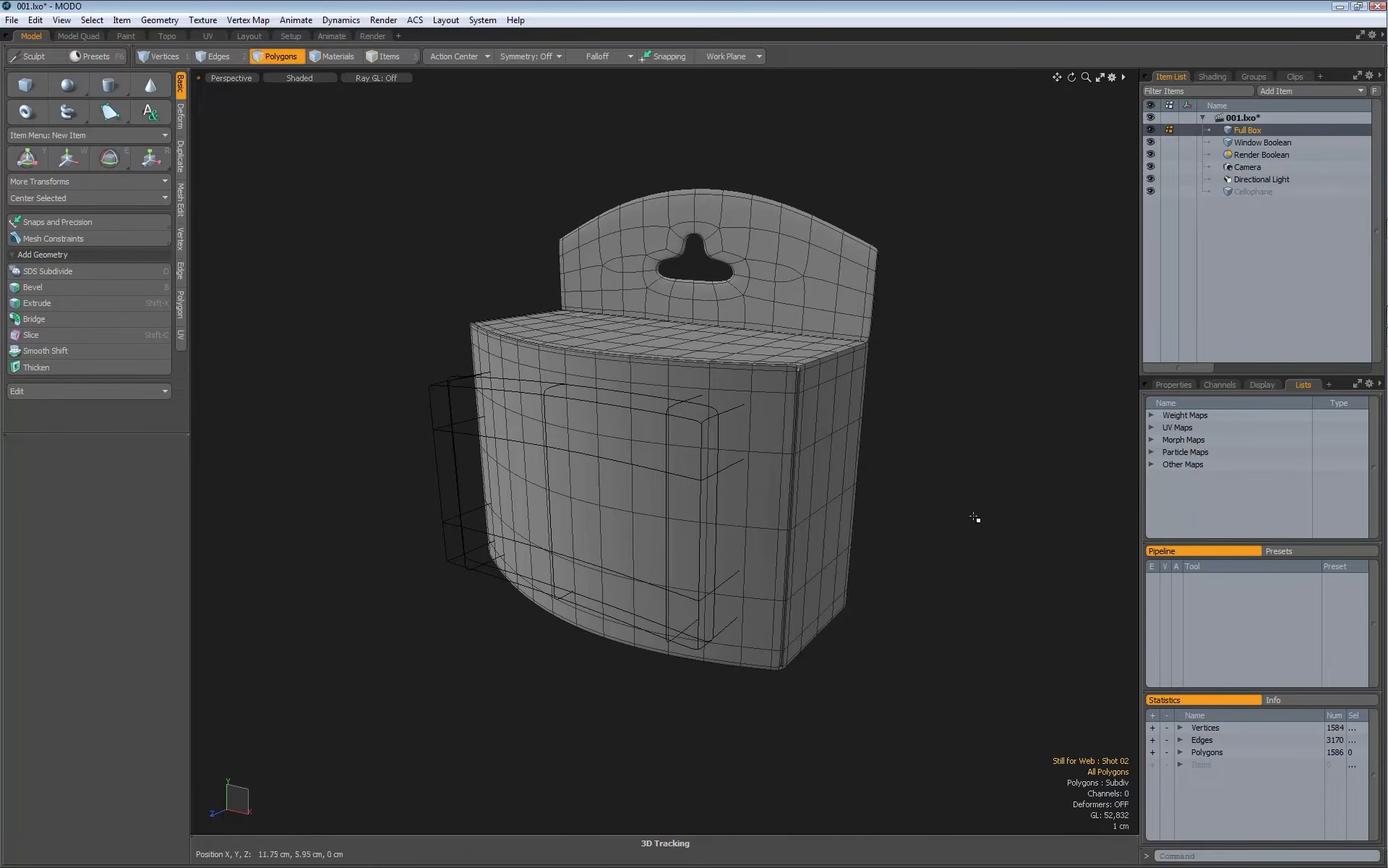
left_click(1152, 439)
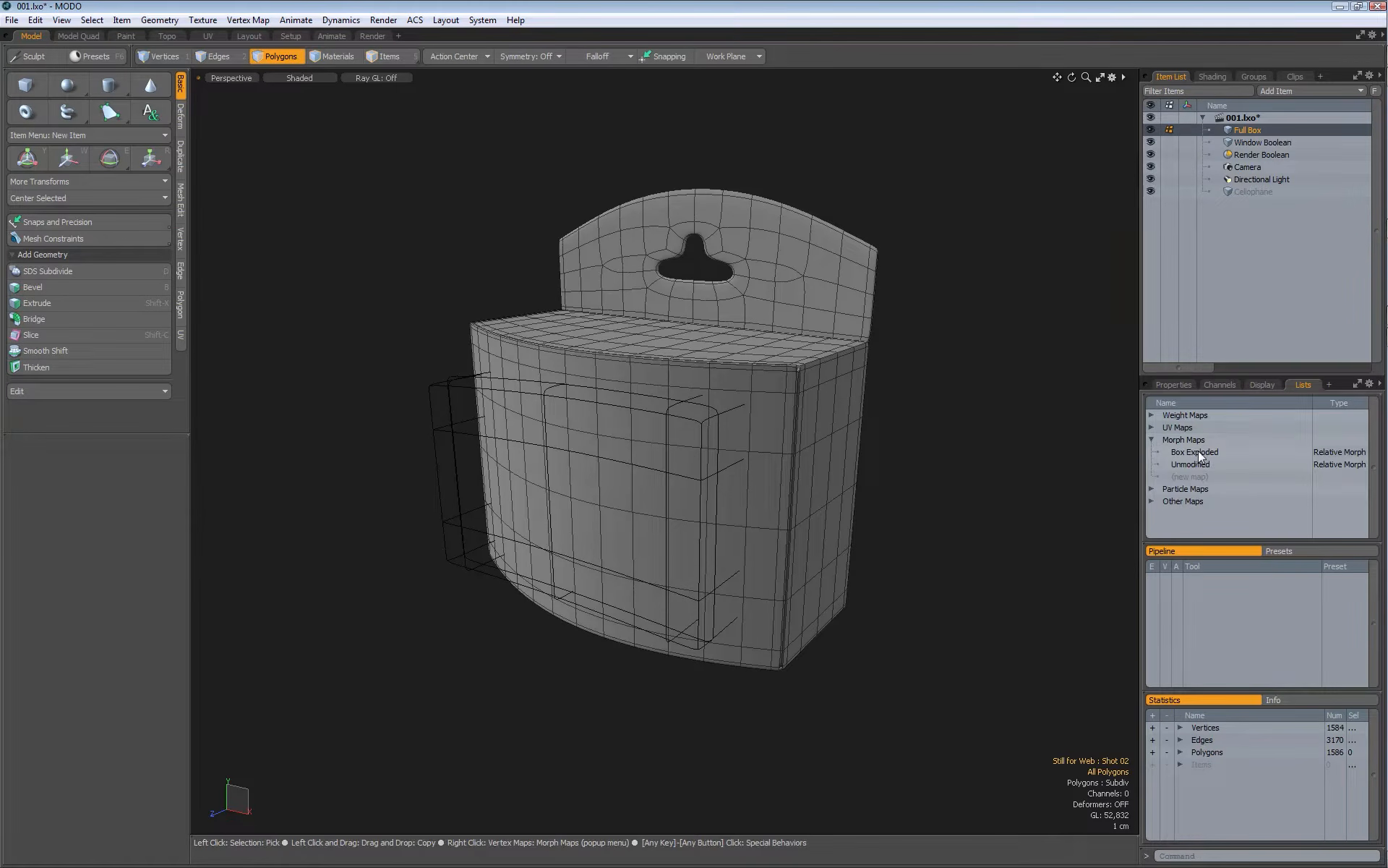
left_click(1196, 451)
Step: Select all polygons of the exploded box's inner front panel, leaving out the narrow border polygons along its edges
left_click_drag(752, 391, 832, 313, "alt")
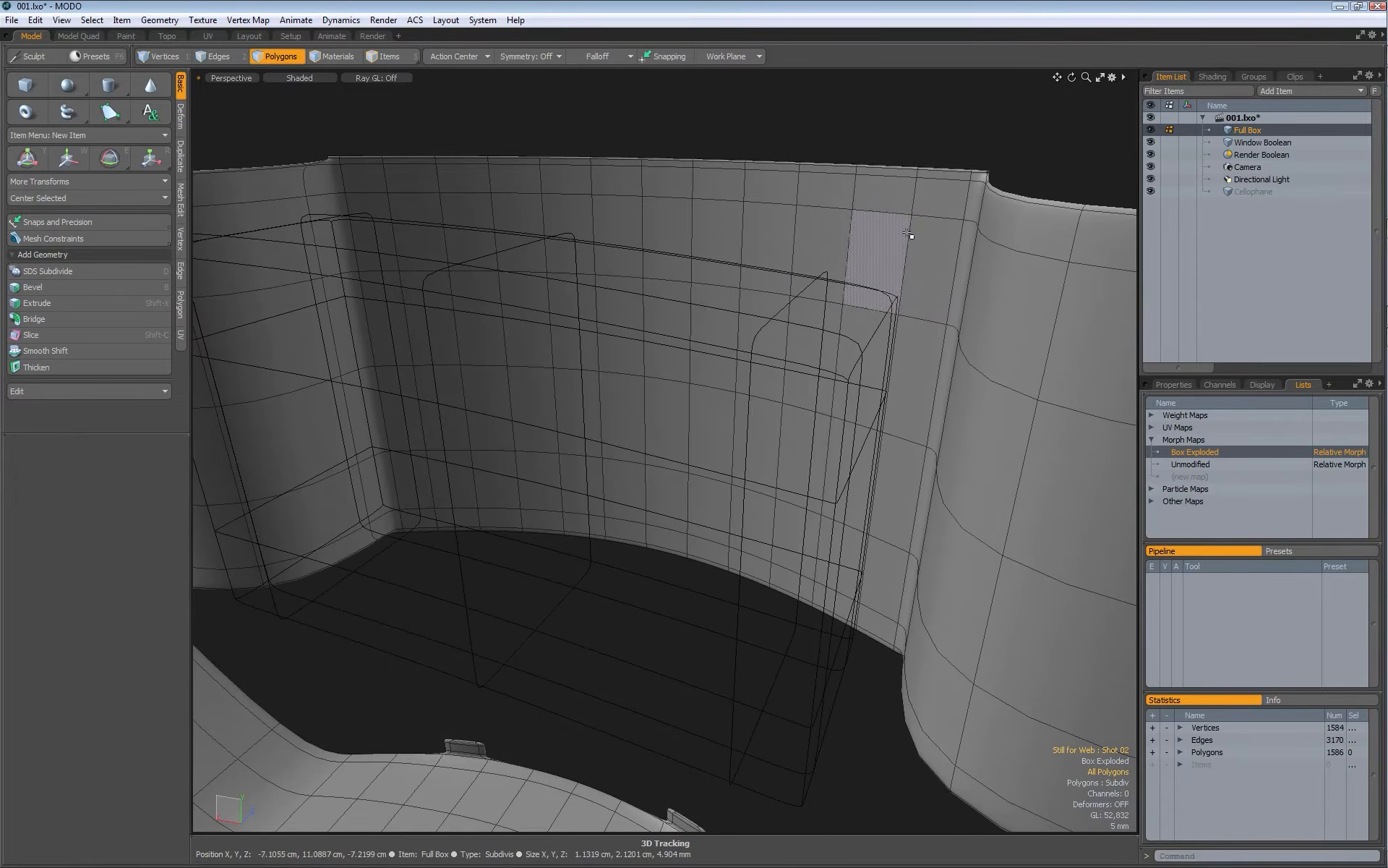
mouse_move(877, 253)
left_mouse_down()
mouse_move(843, 508)
mouse_move(434, 481)
mouse_move(428, 300)
mouse_move(593, 251)
mouse_move(777, 448)
mouse_move(686, 390)
mouse_move(496, 314)
mouse_move(534, 428)
mouse_move(574, 397)
mouse_move(600, 401)
left_mouse_up()
mouse_move(885, 275)
left_mouse_down()
mouse_move(909, 240)
mouse_move(885, 580)
left_mouse_up()
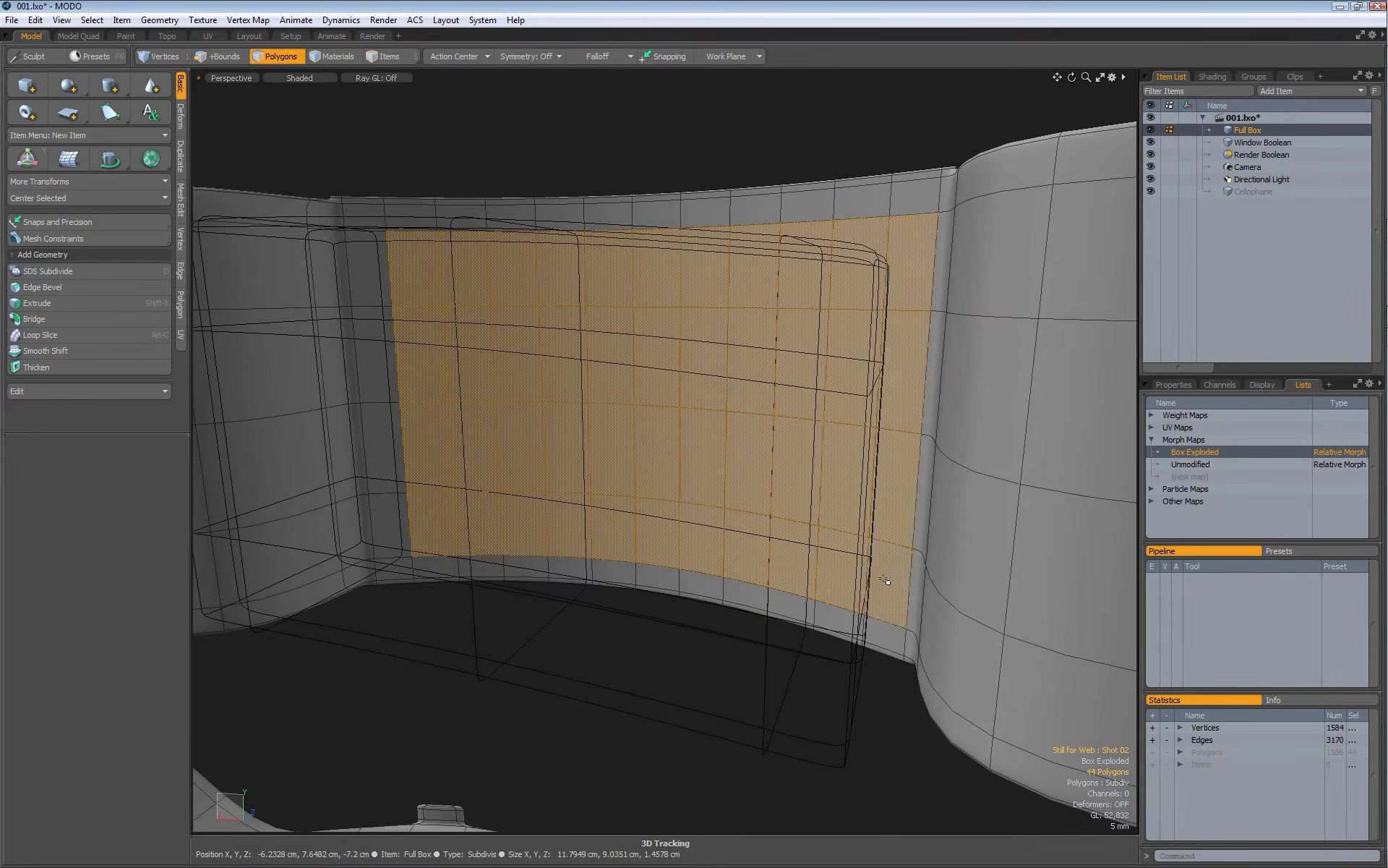
mouse_move(362, 272)
left_mouse_down()
mouse_move(390, 506)
mouse_move(431, 581)
mouse_move(496, 570)
mouse_move(723, 586)
mouse_move(863, 624)
mouse_move(883, 593)
left_mouse_up()
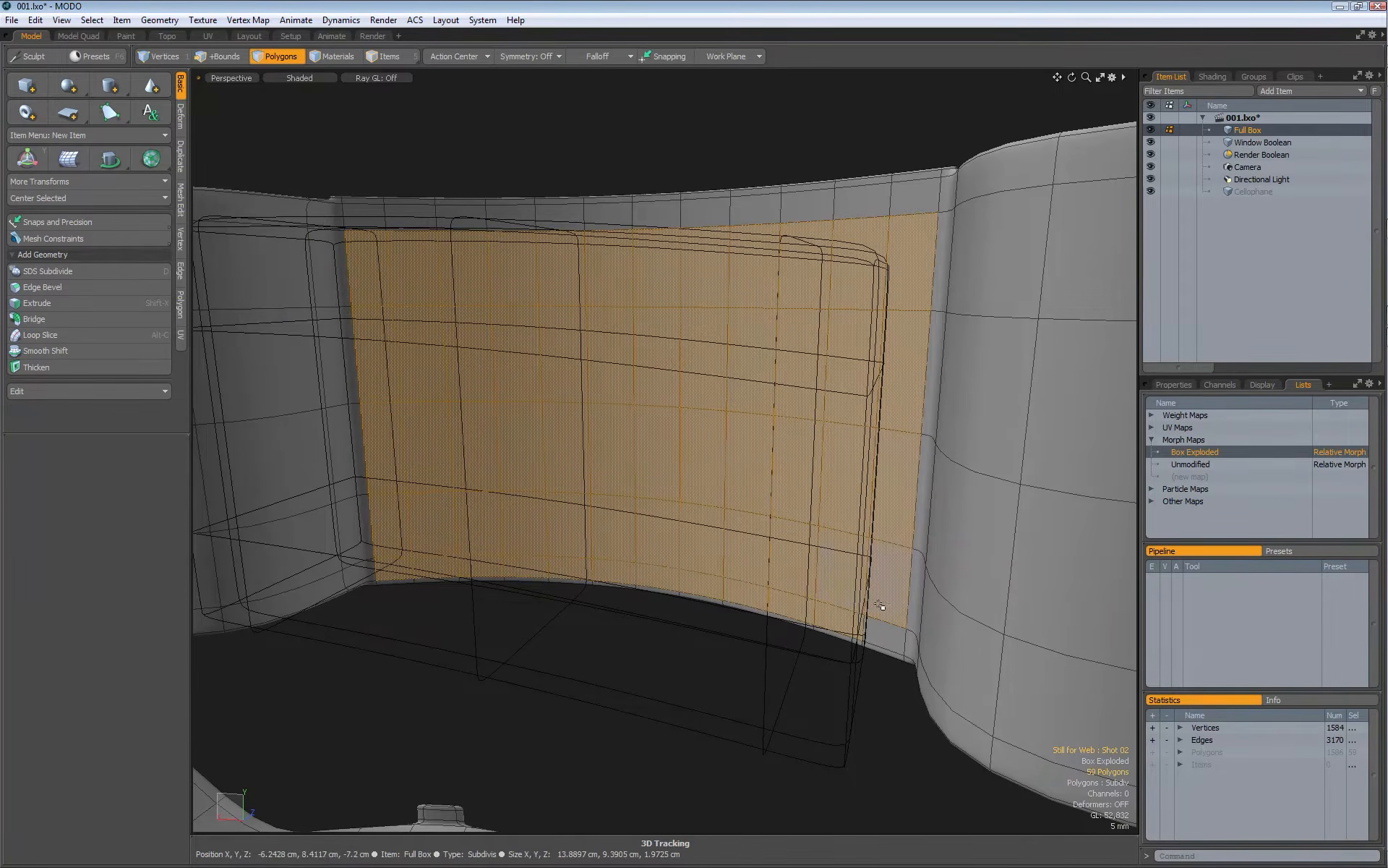
mouse_move(891, 297)
left_mouse_down()
mouse_move(914, 194)
mouse_move(536, 201)
mouse_move(378, 227)
left_mouse_up()
mouse_move(650, 214)
right_mouse_down("ctrl")
mouse_move(665, 113)
mouse_move(390, 206)
mouse_move(409, 225)
right_mouse_up("ctrl")
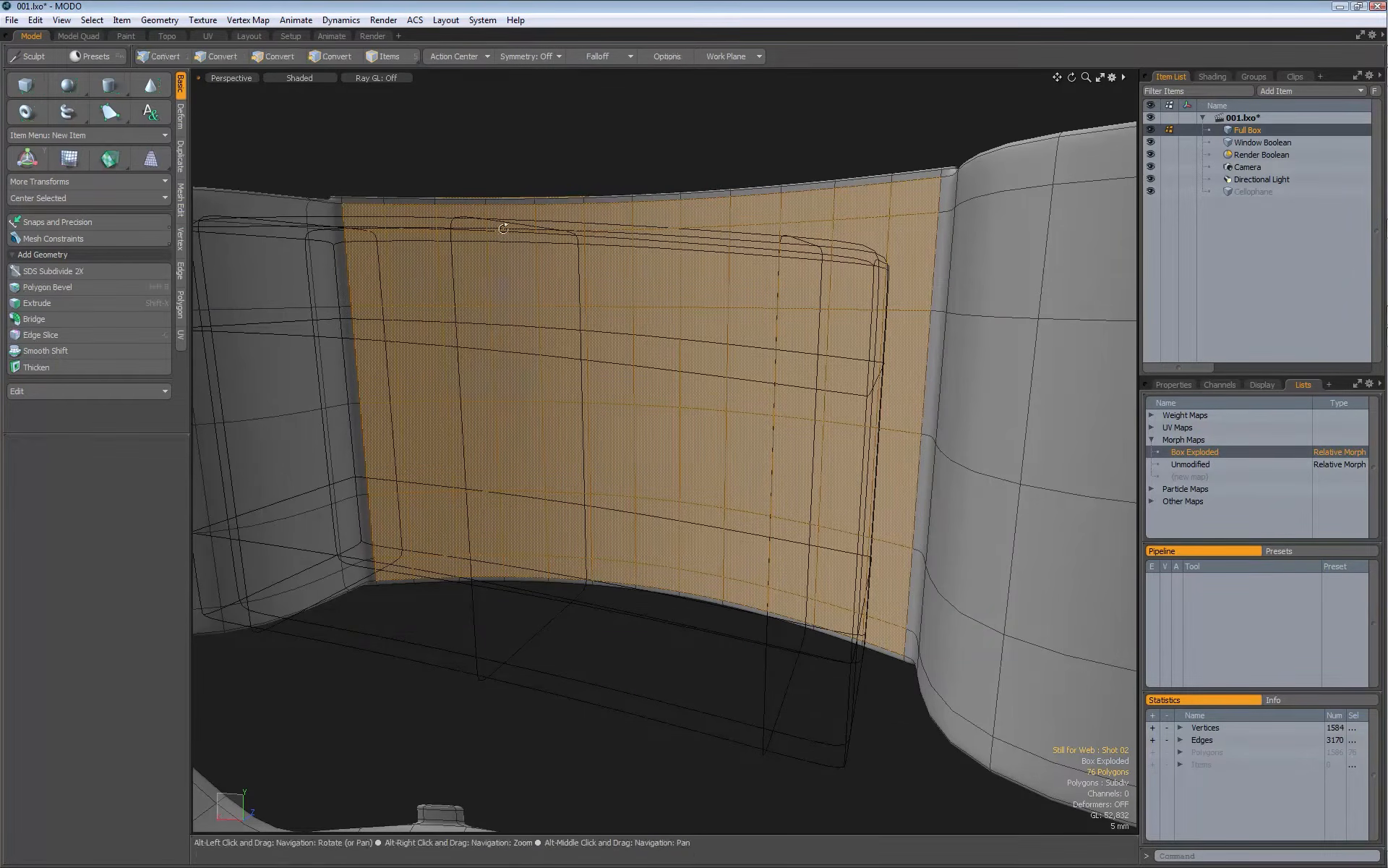
mouse_move(592, 215)
right_mouse_down("ctrl")
mouse_move(372, 181)
mouse_move(397, 226)
right_mouse_up("ctrl")
mouse_move(397, 226)
left_mouse_down("alt")
mouse_move(518, 238)
mouse_move(637, 357)
left_mouse_up("alt")
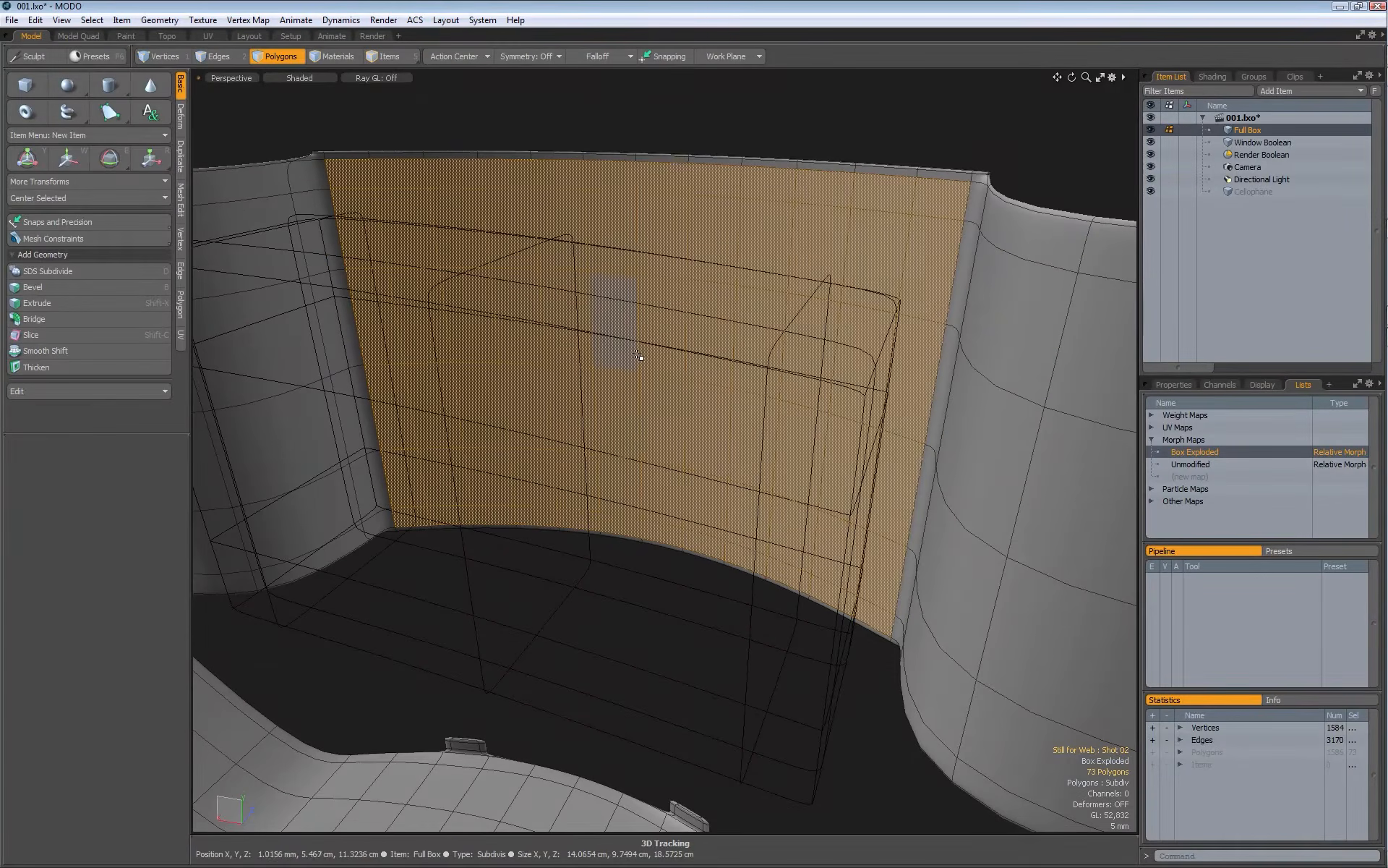
Step: Move the Cellophane item directly below Full Box in the item list, at the top hierarchy level
left_click(1247, 193)
left_click_drag(1247, 193, 1254, 143)
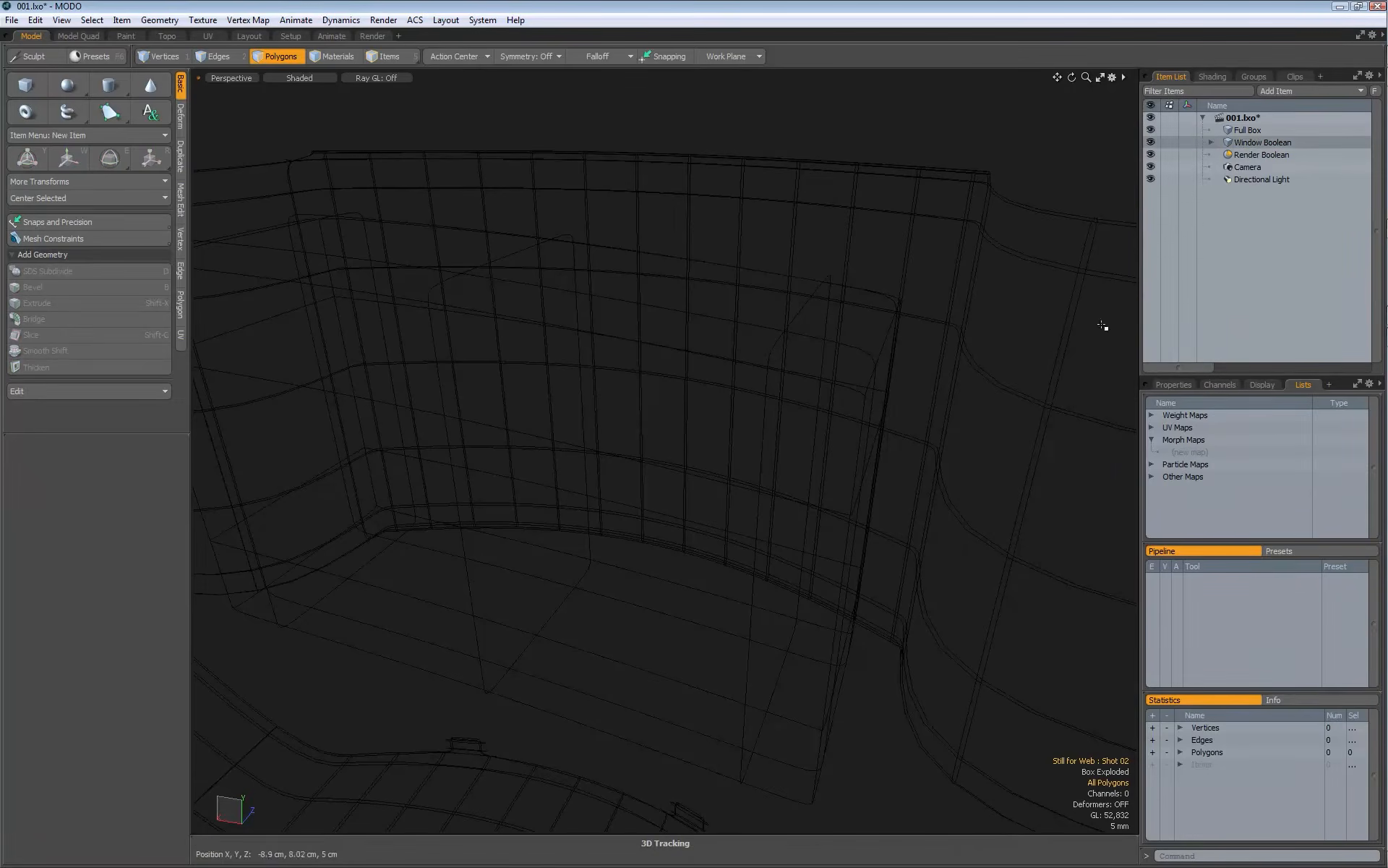
left_click(1211, 143)
left_click_drag(1247, 141, 1247, 140)
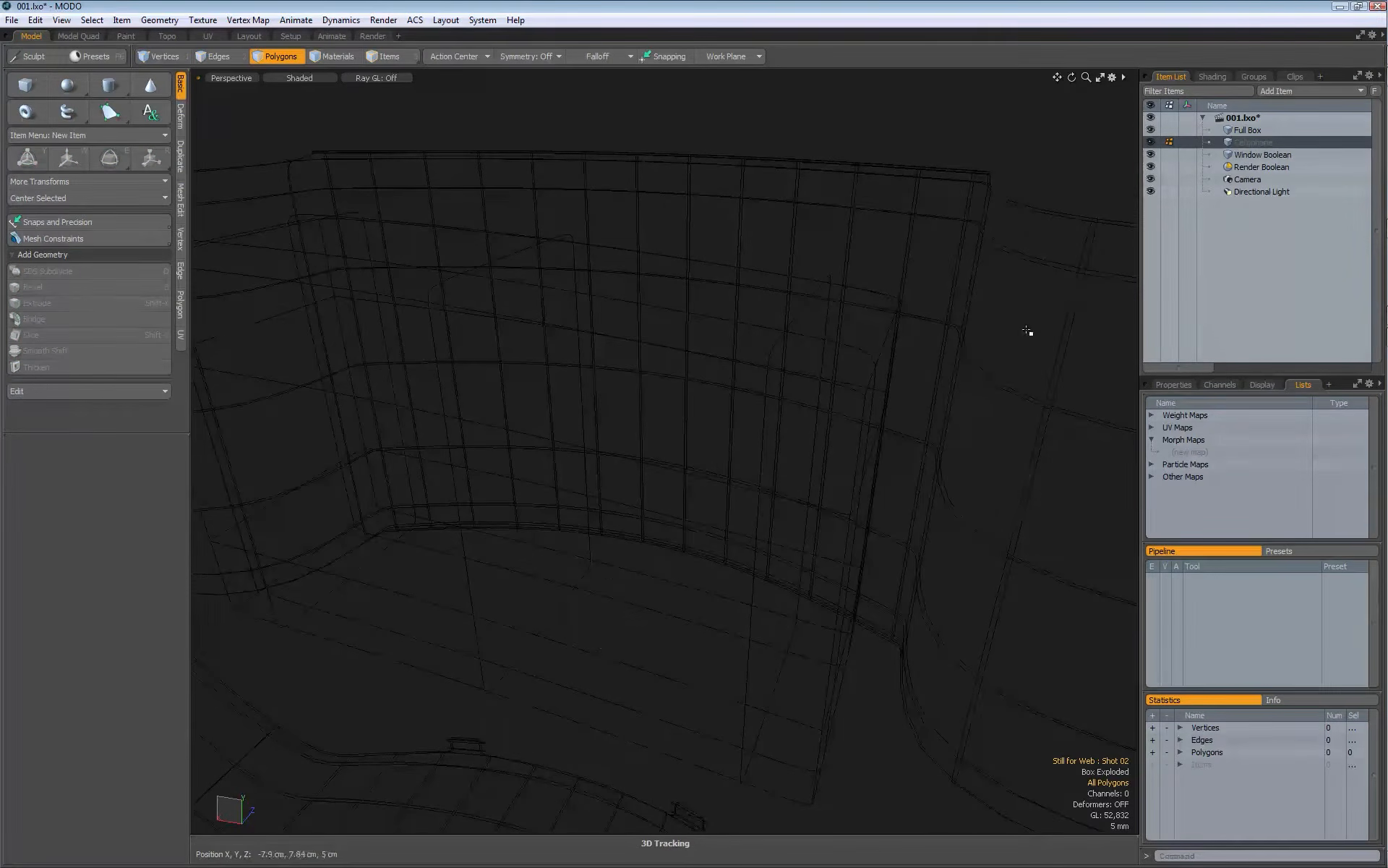
Step: Paste the copied front panel polygons into the Cellophane mesh and delete the stray geometry at its edge
scroll(803, 480, "down", 3)
left_click_drag(803, 480, 926, 412, "alt")
right_click_drag(953, 339, 892, 631)
key("Delete")
left_click_drag(809, 477, 542, 289, "alt")
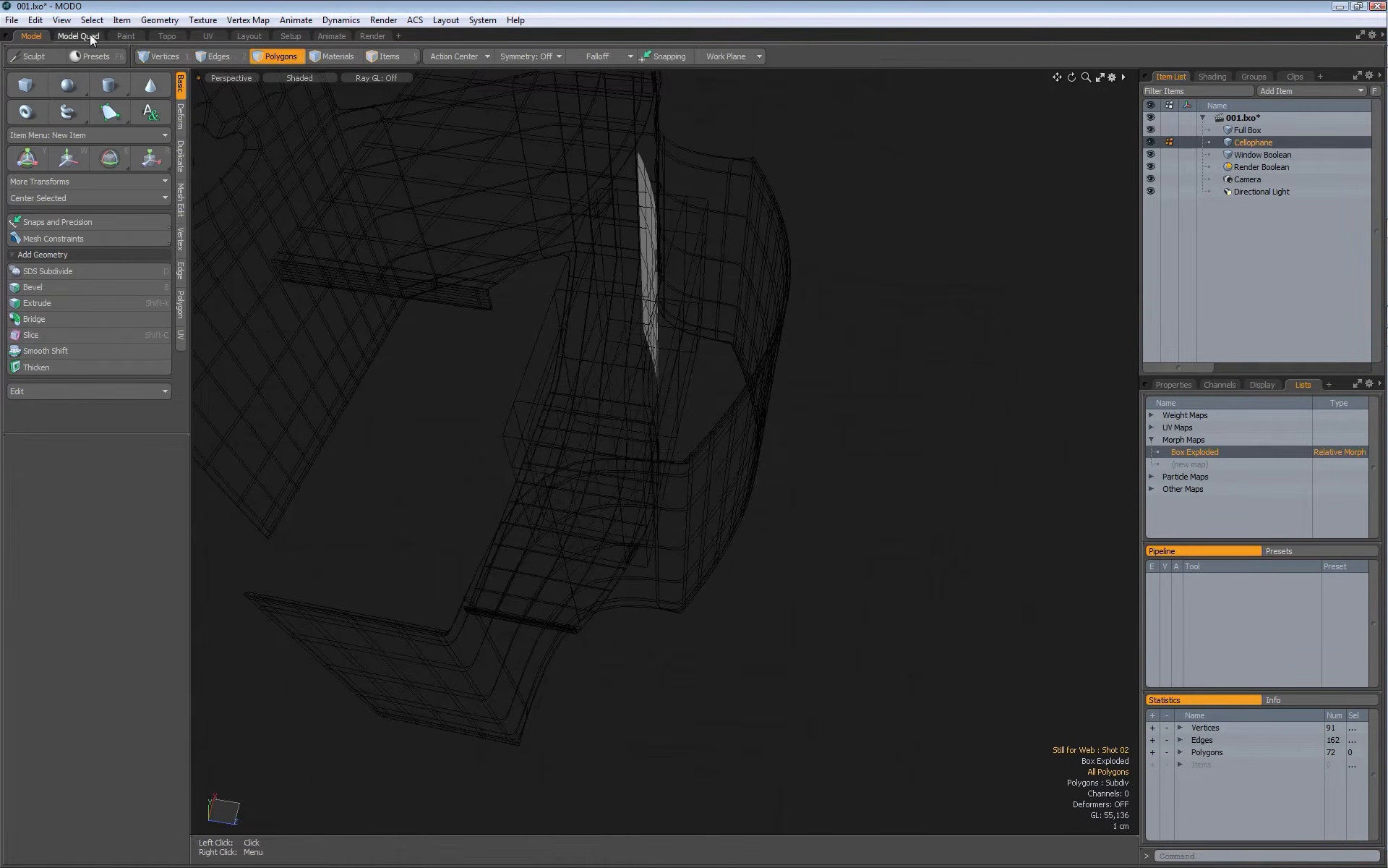
Step: Switch to the Model Quad layout, activate scaling for the Cellophane mesh and hide Full Box
left_click(91, 36)
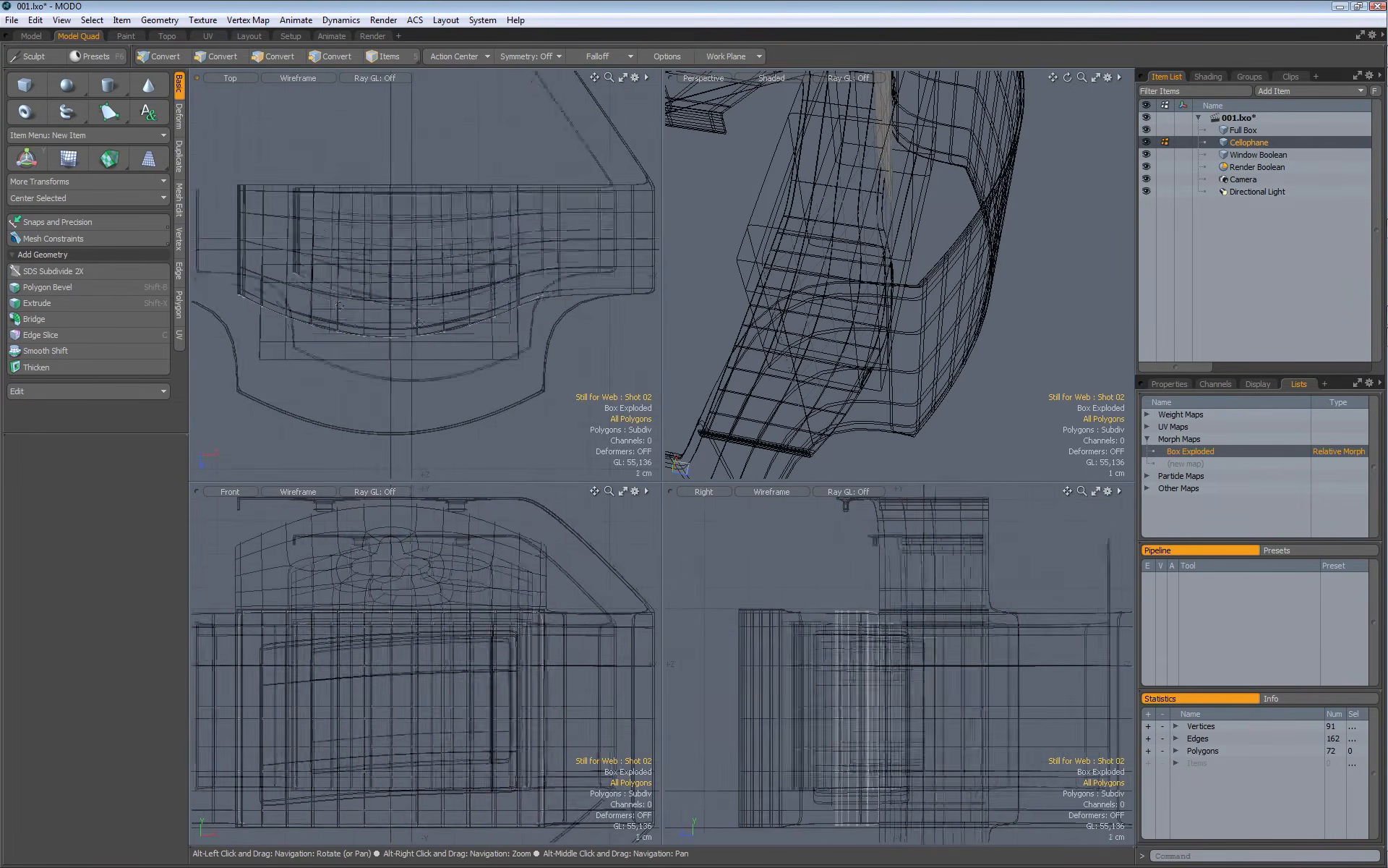
left_click_drag(417, 409, 413, 358, "alt")
scroll(479, 716, "up", 4)
left_click_drag(446, 676, 465, 613, "alt")
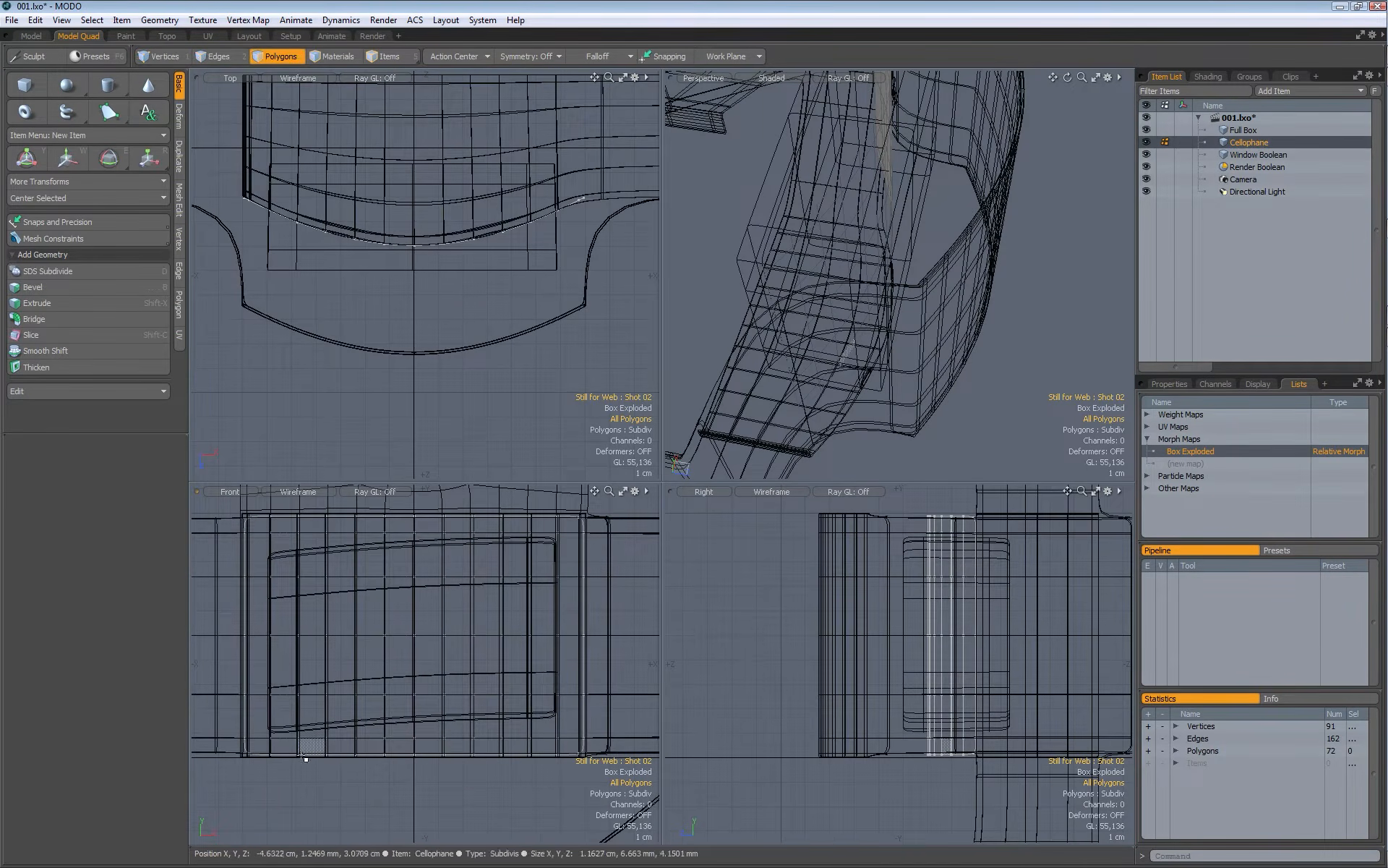
key("r")
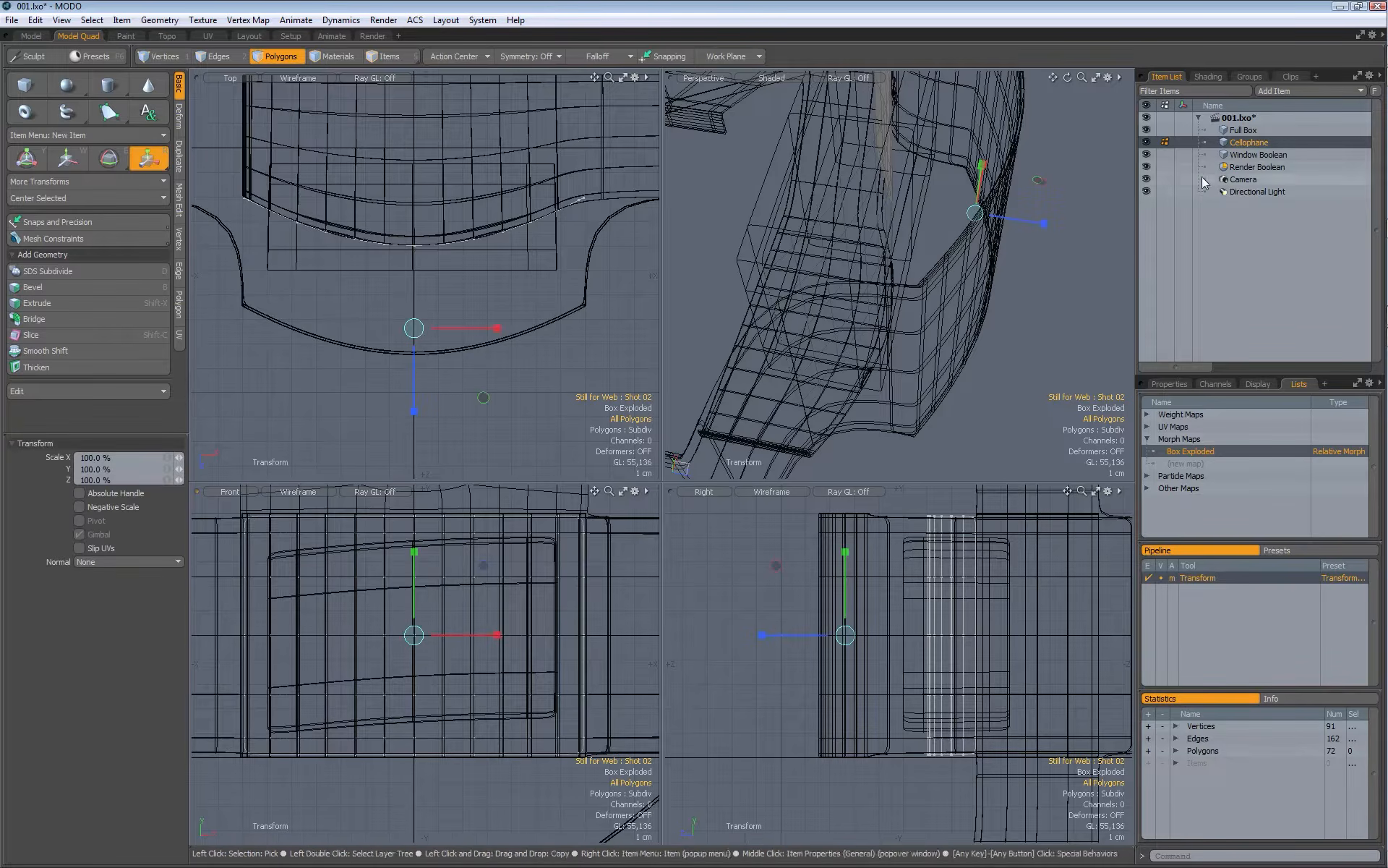
left_click(1146, 130)
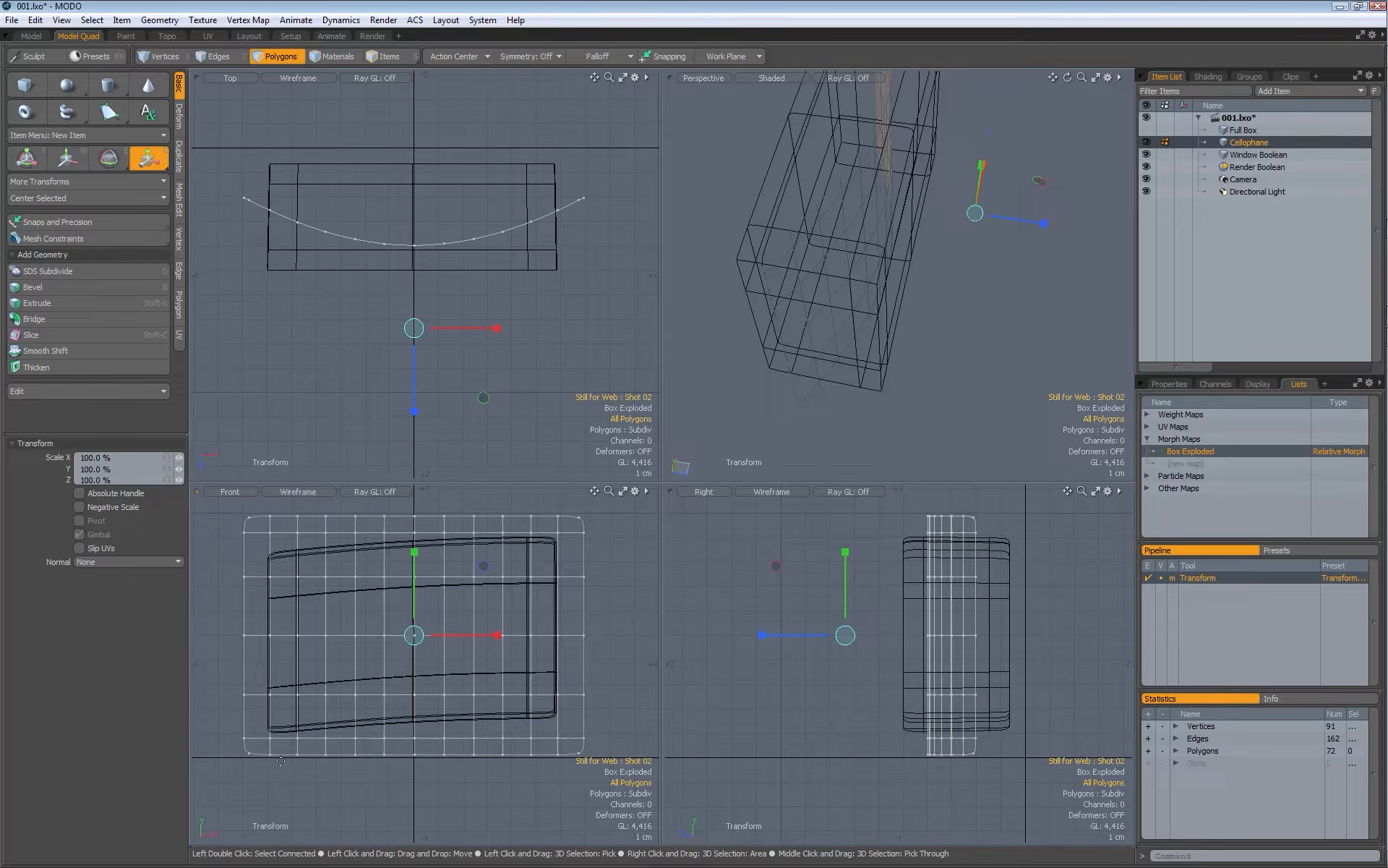
Step: Deselect the Box Exploded morph map and scale the Cellophane mesh to 90% in Y
left_click_drag(416, 555, 416, 557)
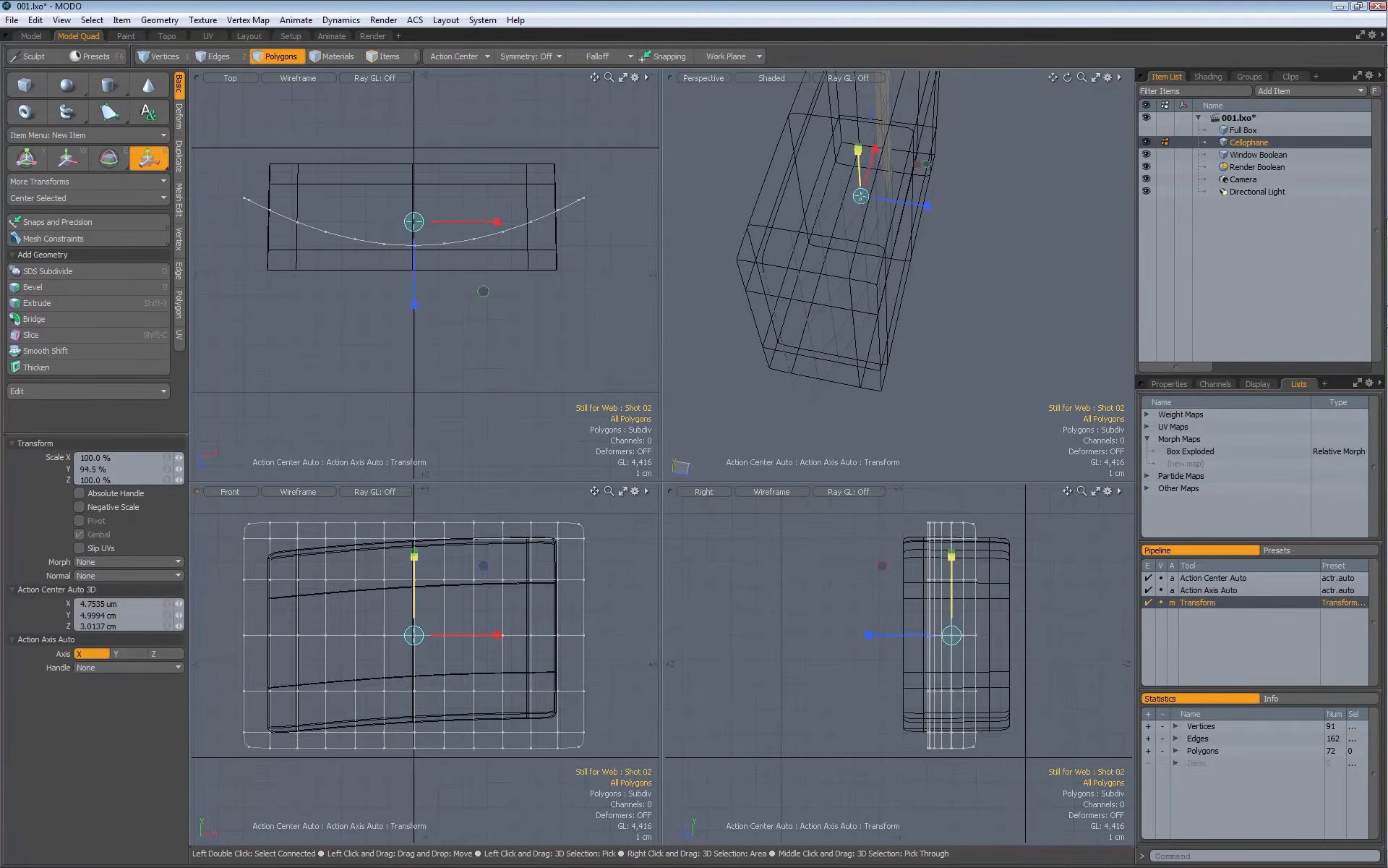
left_click_drag(414, 556, 413, 560)
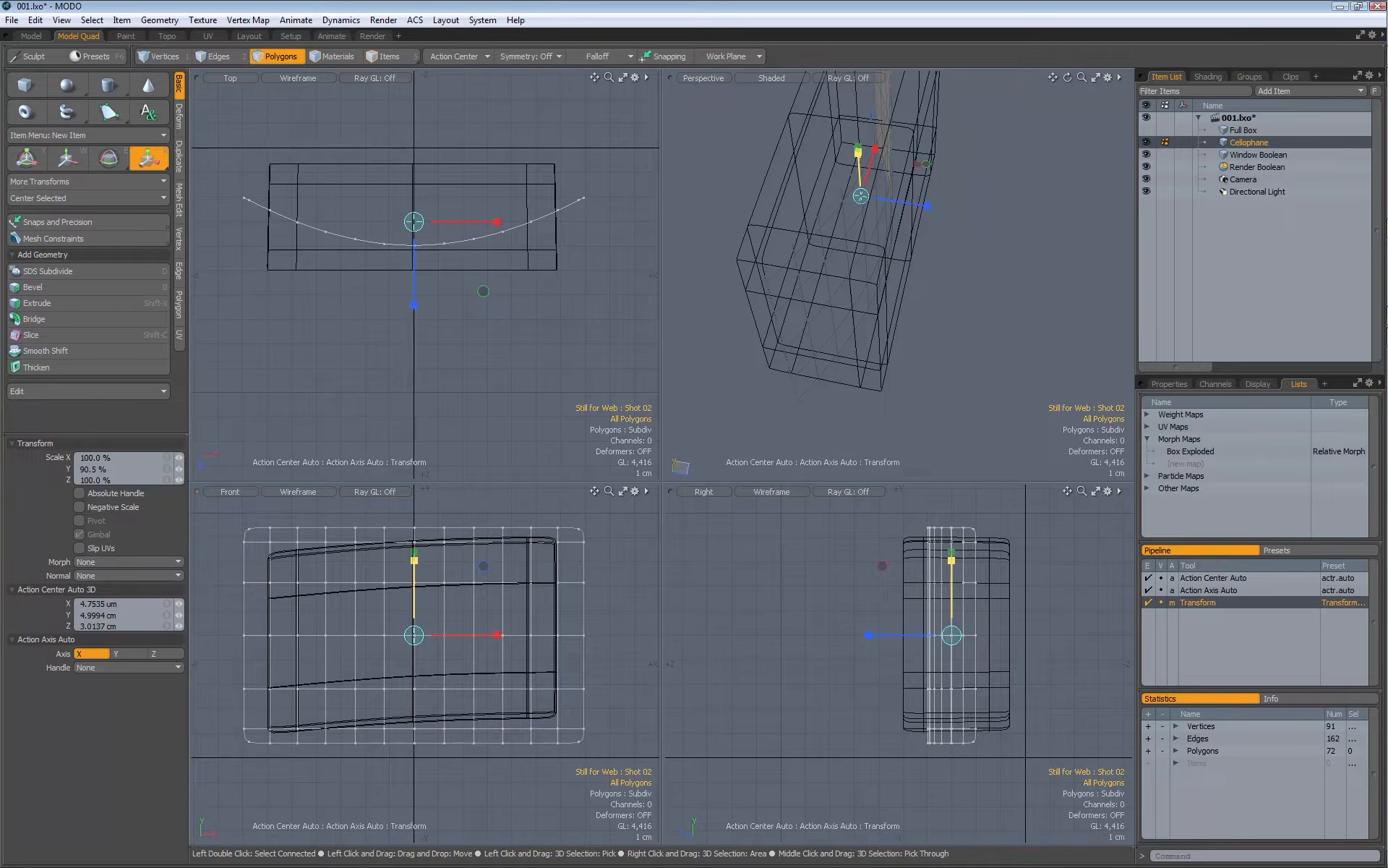
left_click(99, 469)
type("90")
key("Return")
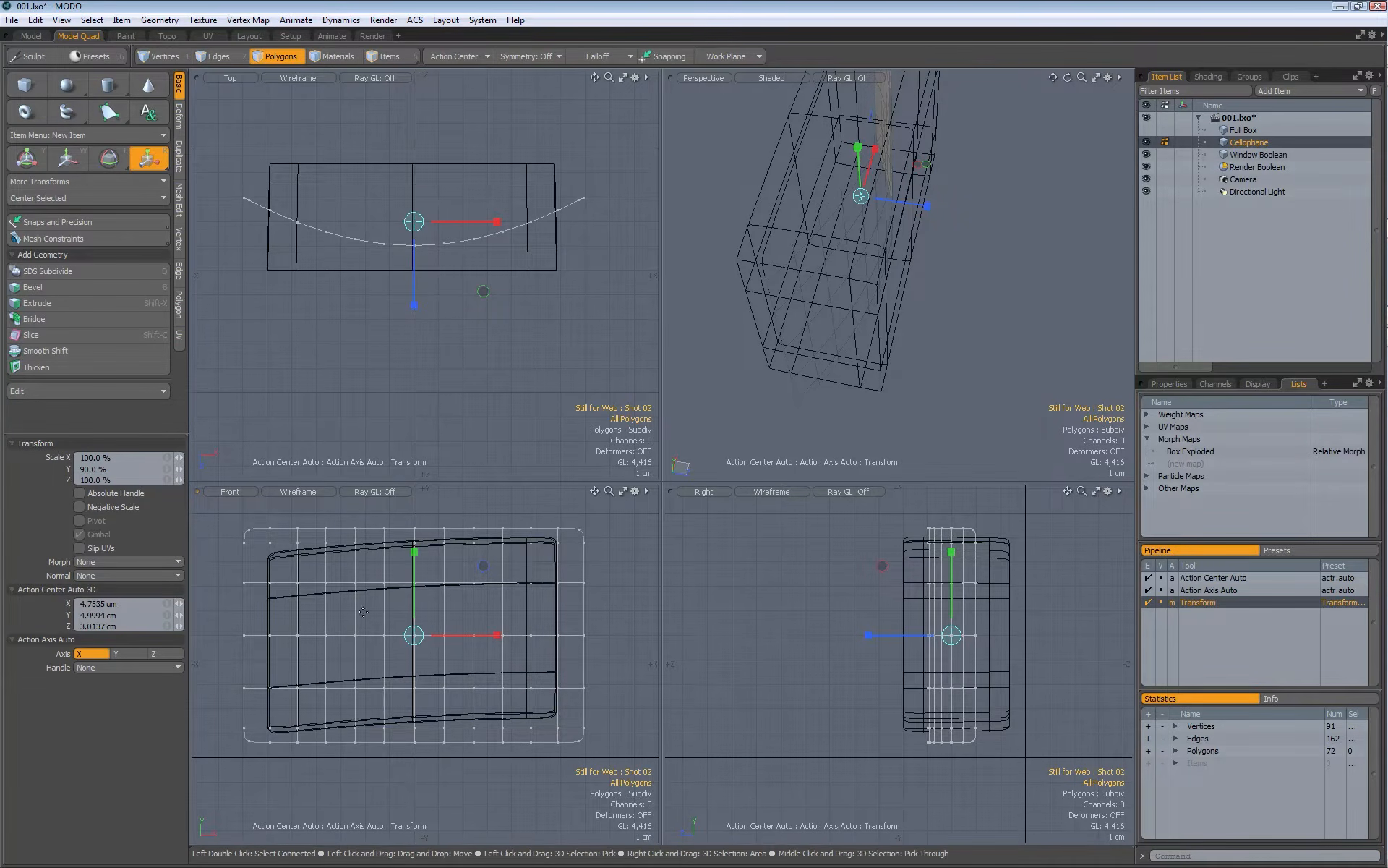
key("q")
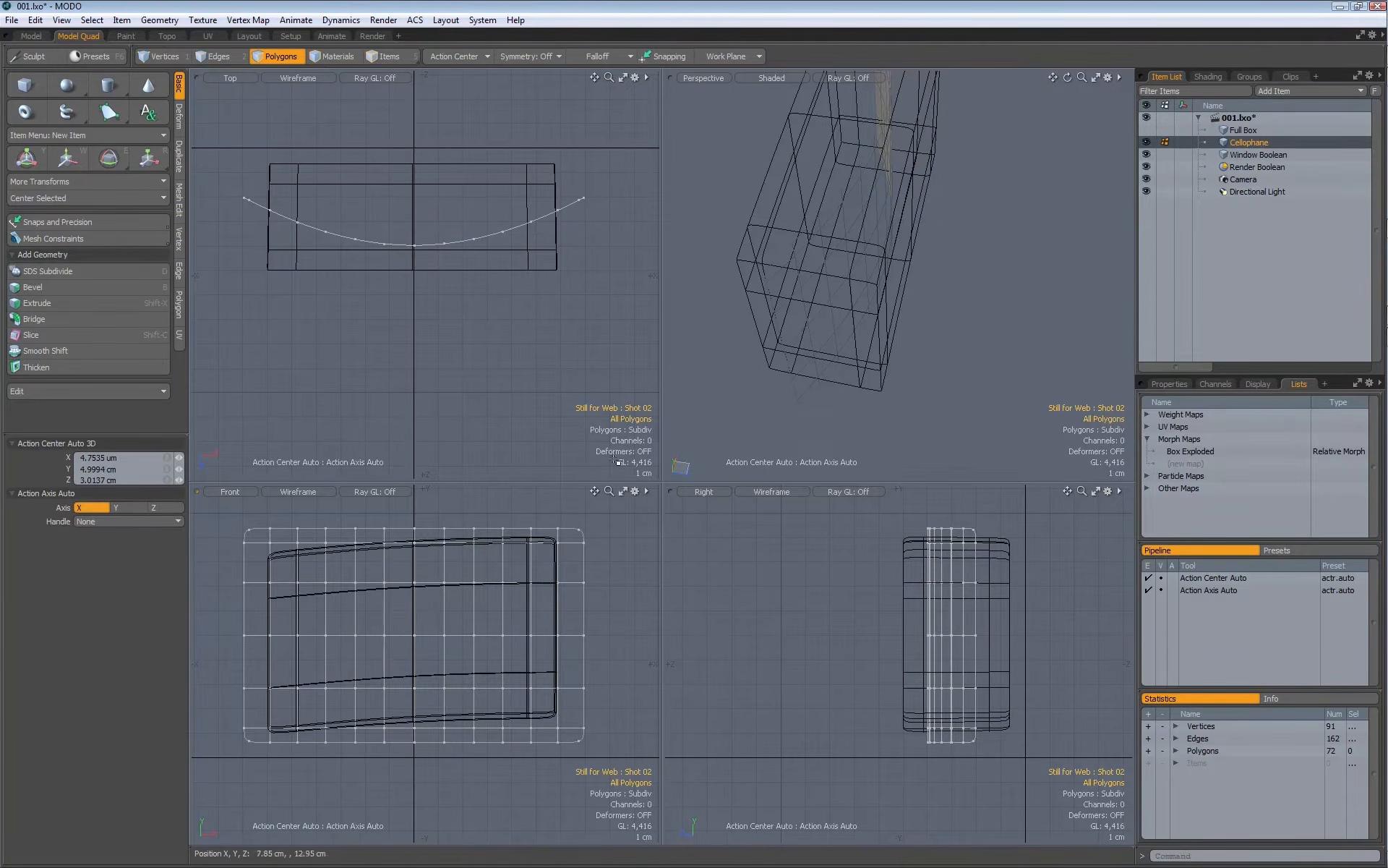
Step: Thicken the Cellophane sheet with a scale of 100% and an offset of 1 mm
left_click_drag(679, 294, 802, 249, "alt")
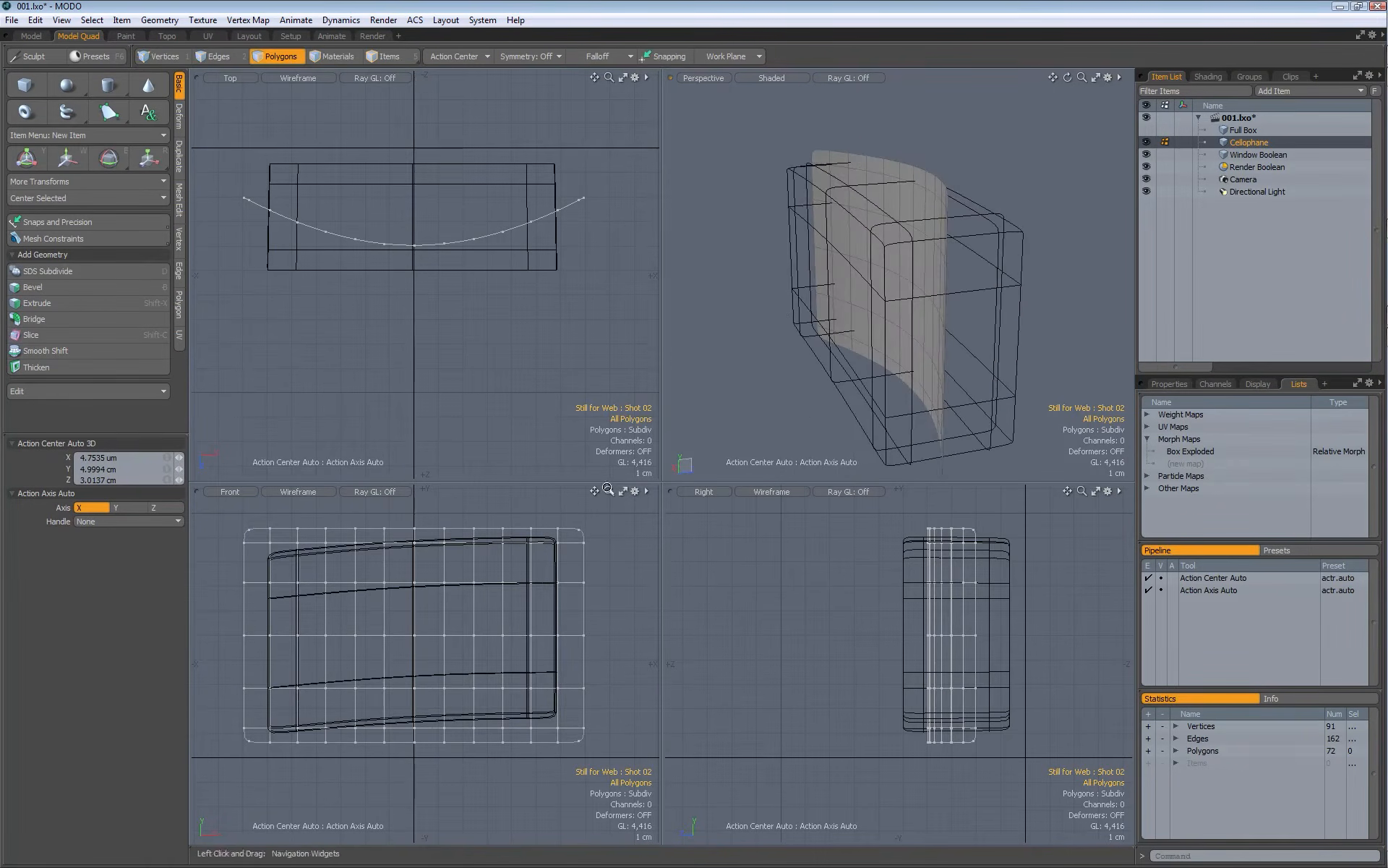
left_click(66, 375)
left_click_drag(840, 287, 823, 270, "alt")
left_click(856, 293)
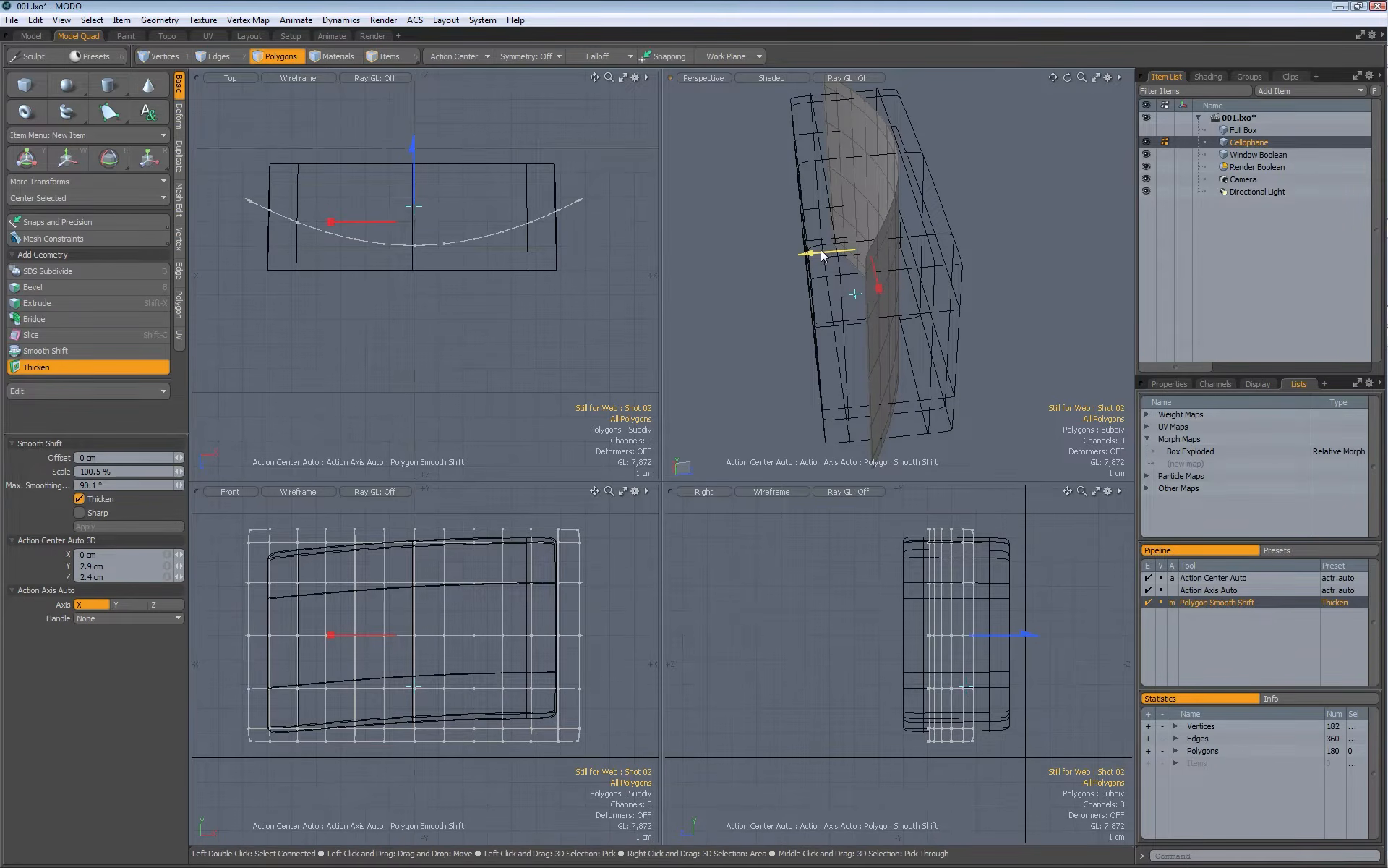
left_click(97, 471)
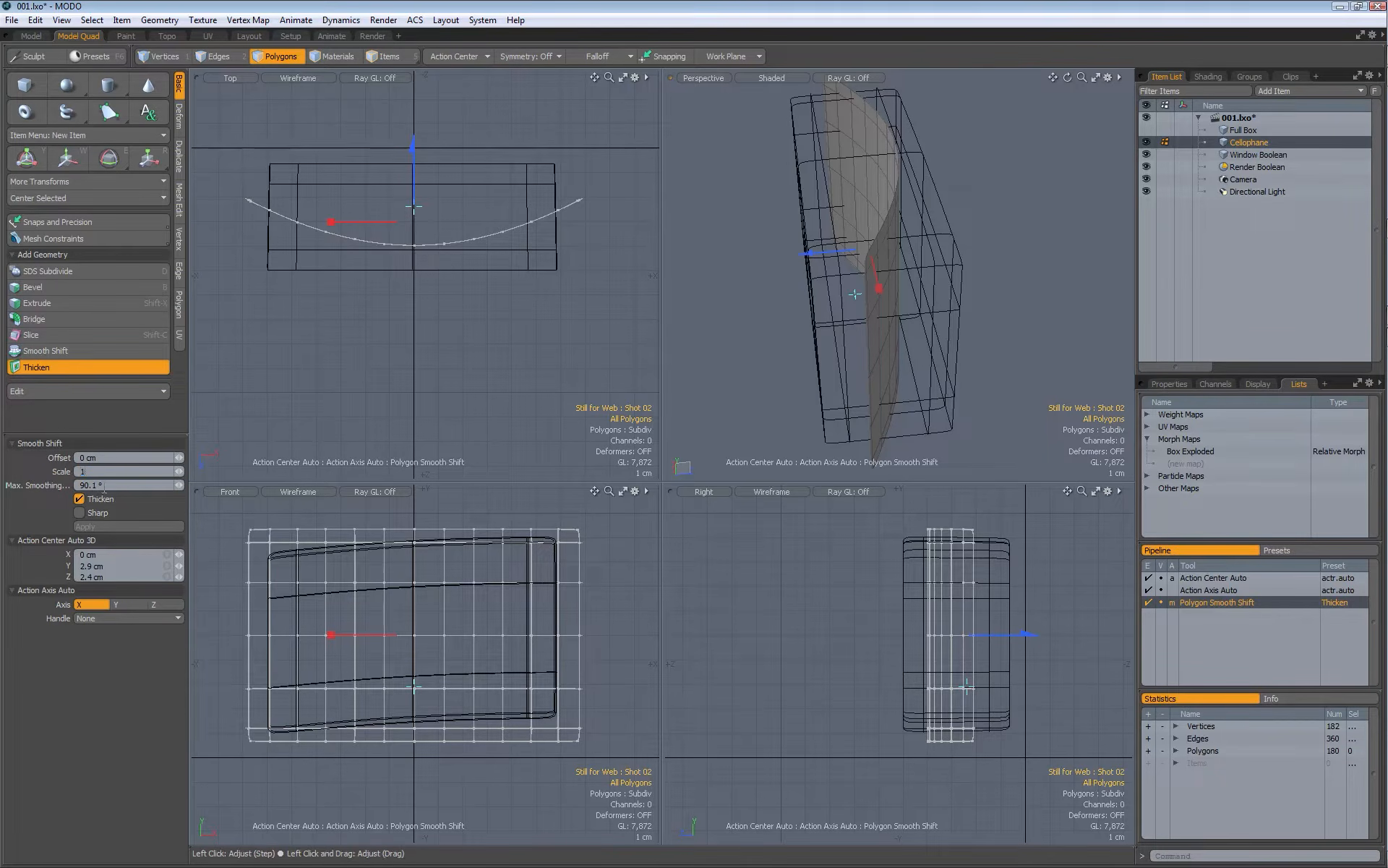
key("Return")
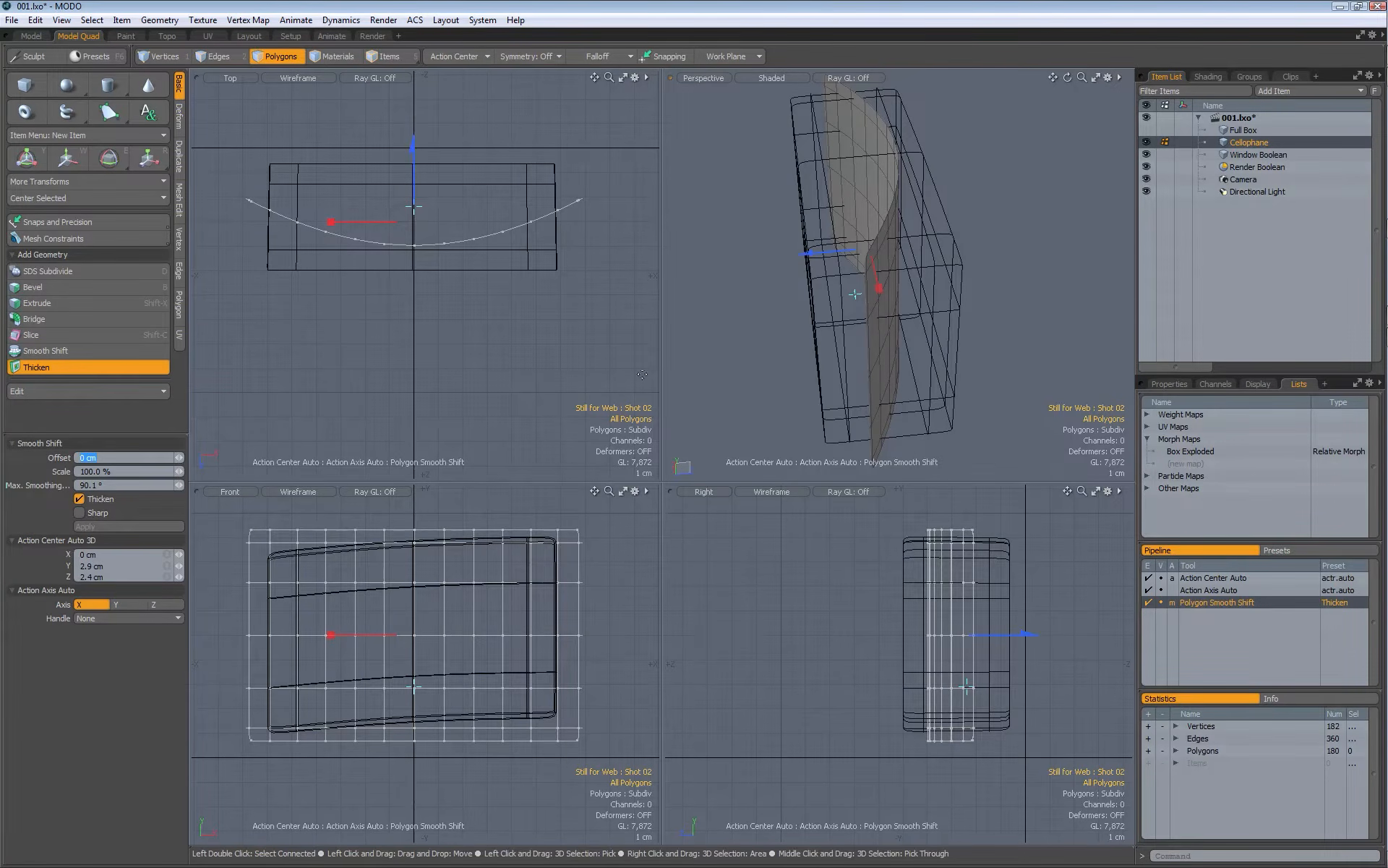
left_click_drag(815, 264, 803, 263)
left_click_drag(114, 458, 49, 458)
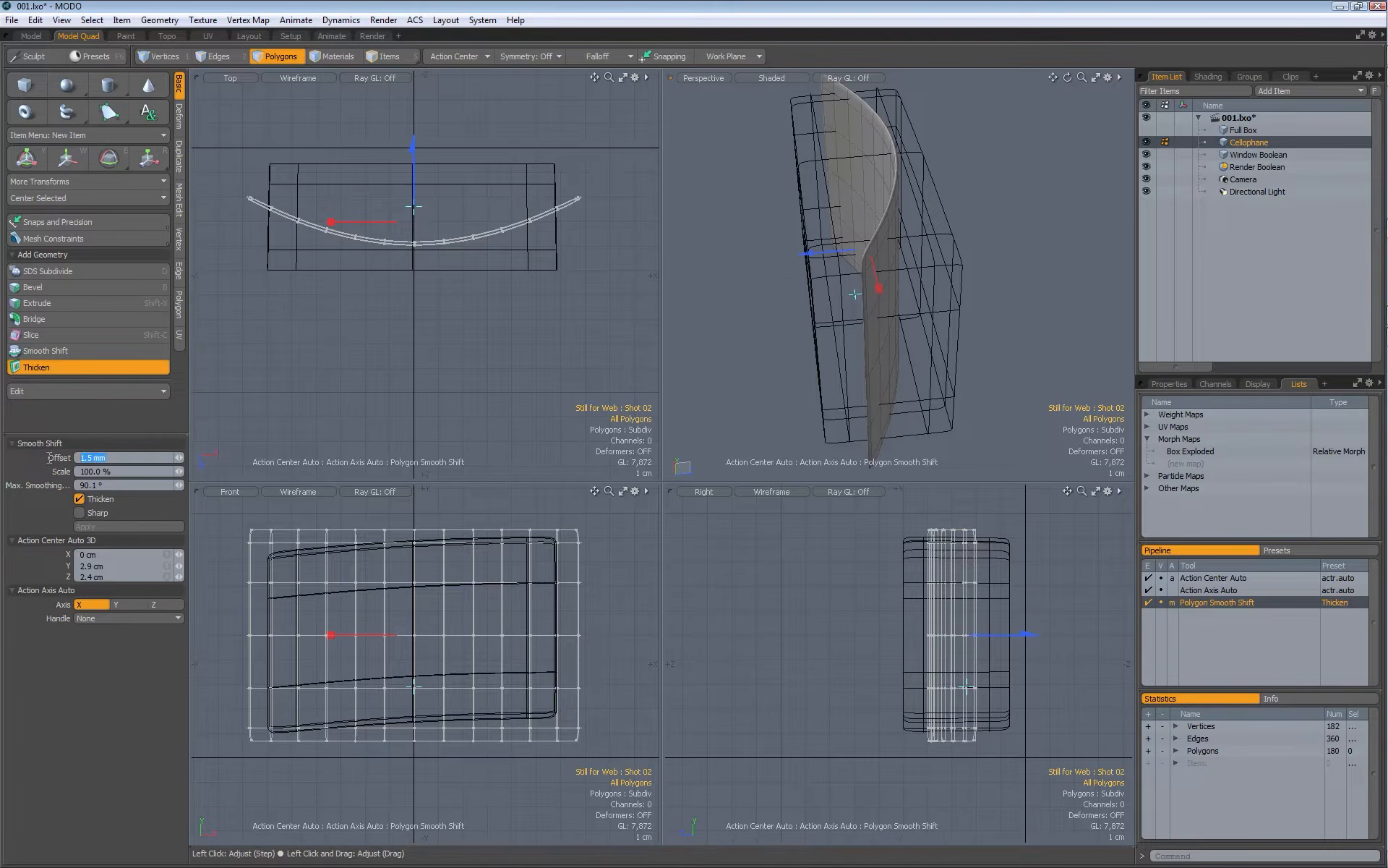
key("Return")
Step: Reduce the Thicken offset of the Cellophane sheet to 750 um and finish the operation
right_click_drag(760, 233, 982, 278, "alt")
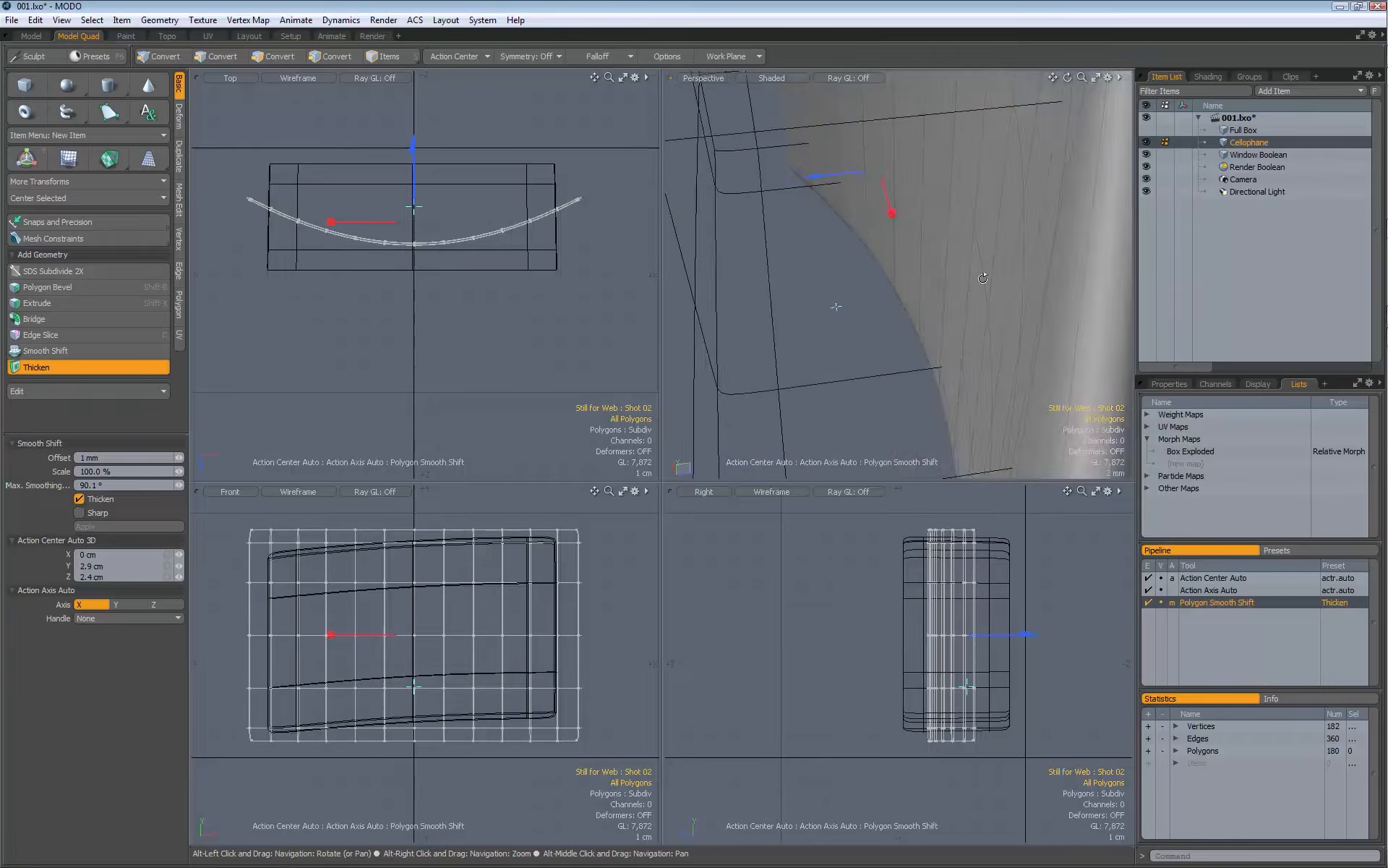
left_click_drag(983, 278, 822, 298, "alt")
right_click_drag(821, 298, 849, 285, "alt")
left_click_drag(849, 284, 854, 285, "alt")
left_click(141, 456)
type("750um")
key("Return")
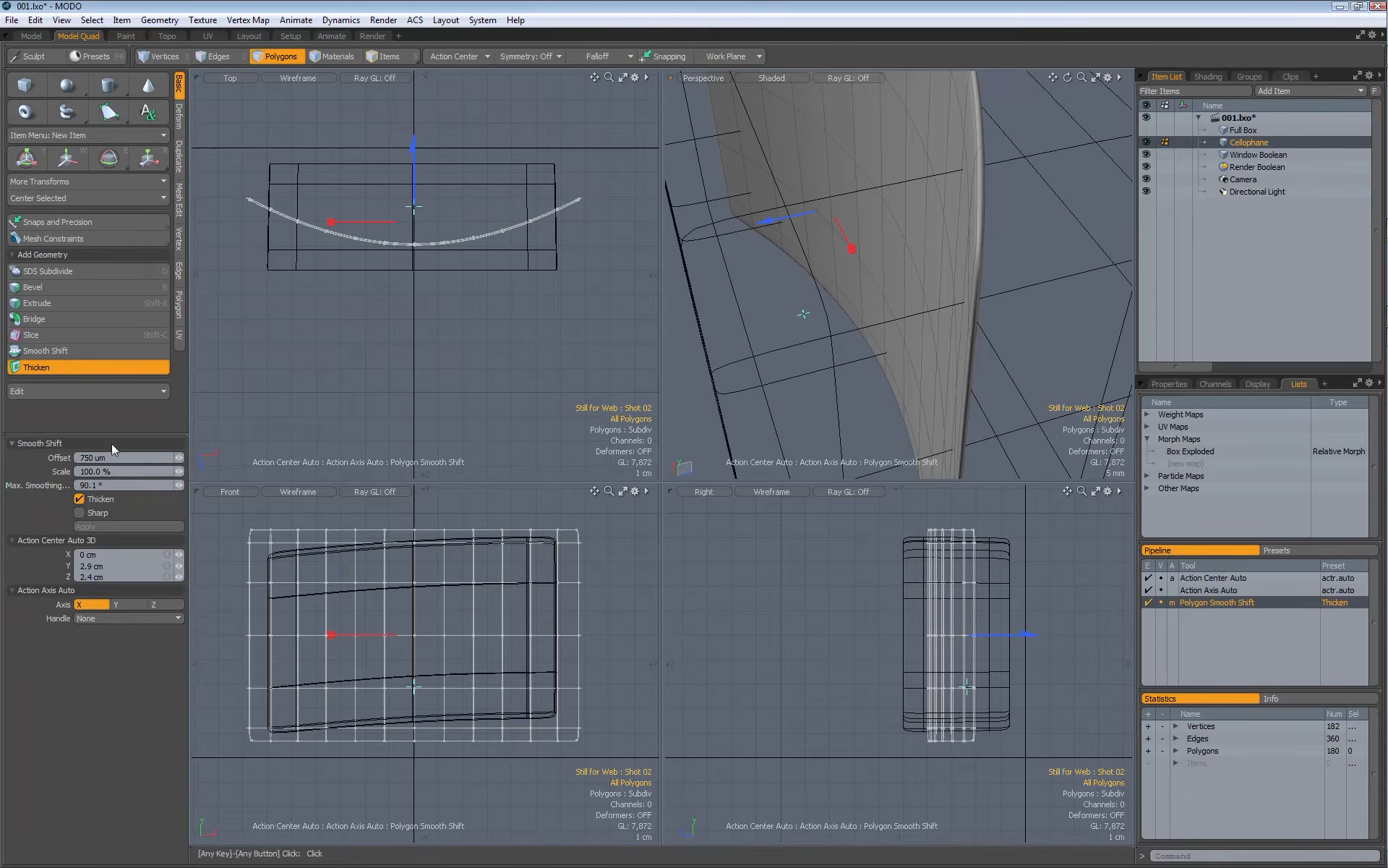
left_click_drag(890, 257, 850, 251, "alt")
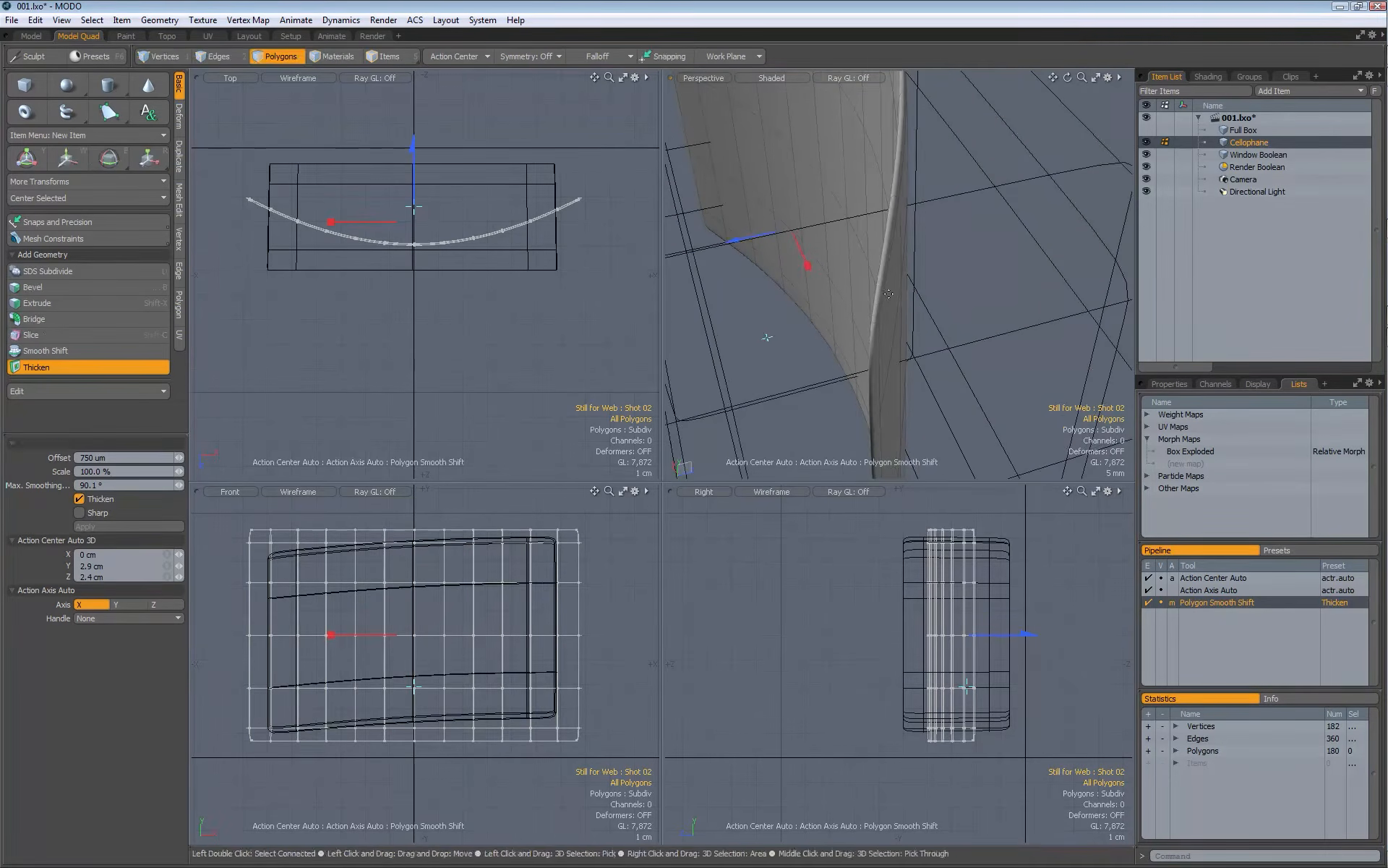
key("q")
Step: Select the loop of narrow border polygons running around the rim of the Cellophane sheet
left_click_drag(874, 316, 954, 198, "alt")
left_click(952, 200)
key("l")
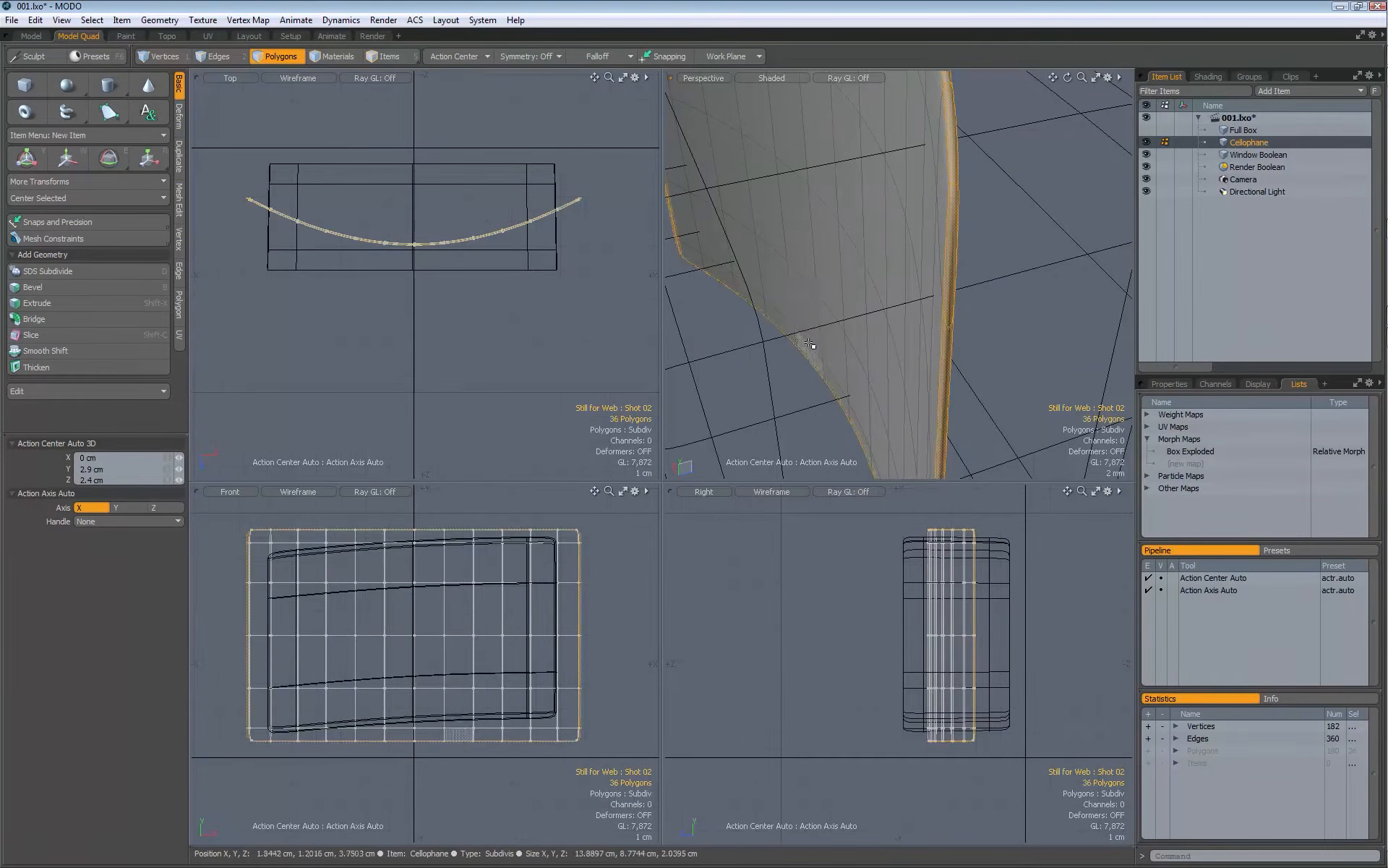
scroll(880, 335, "down", 3)
left_click_drag(880, 335, 846, 260, "alt")
Step: Loop Slice the selected rim polygons in Symmetry mode with count 2 at about 0.5%, then finish and deselect
key("alt+c")
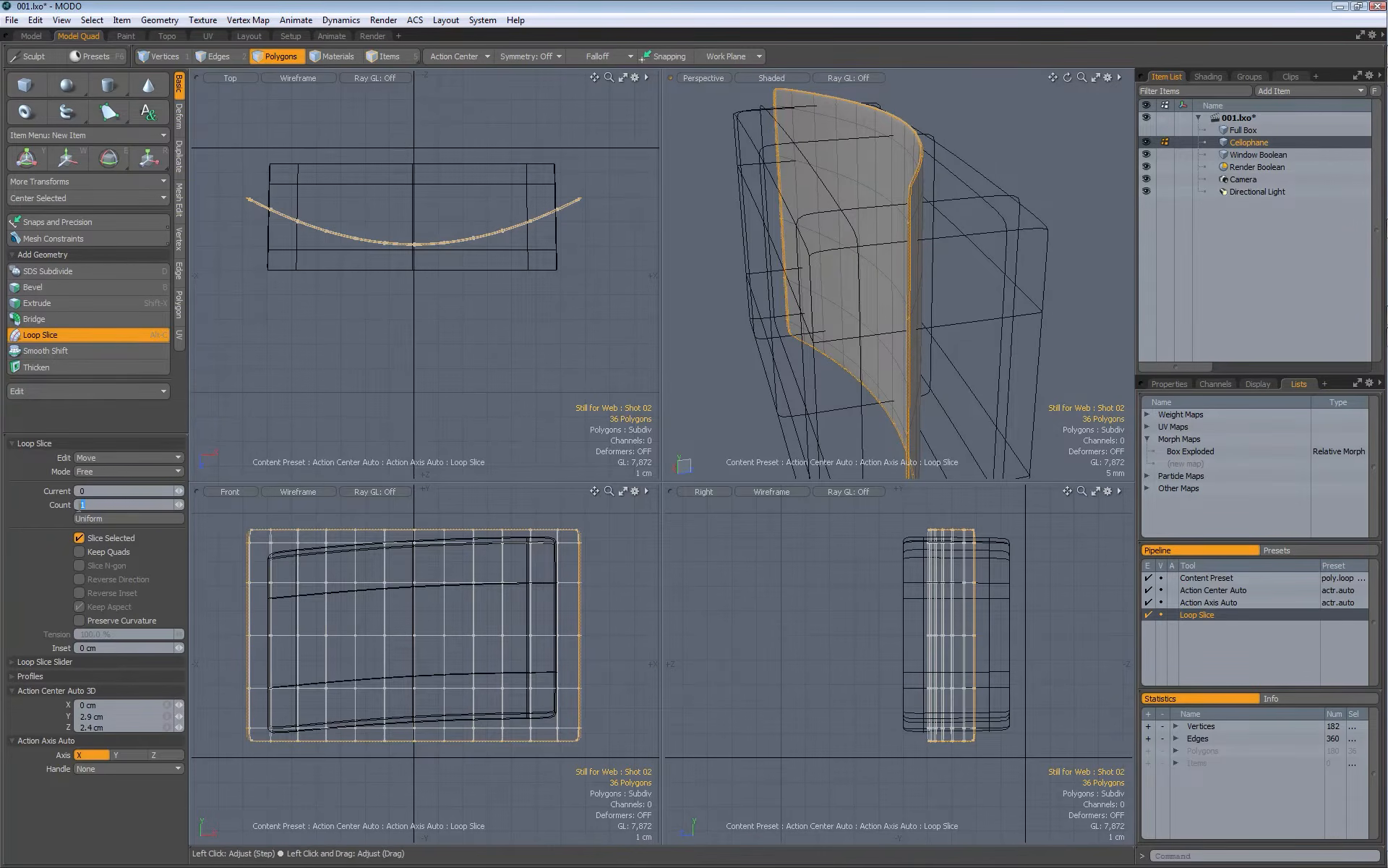
left_click(106, 471)
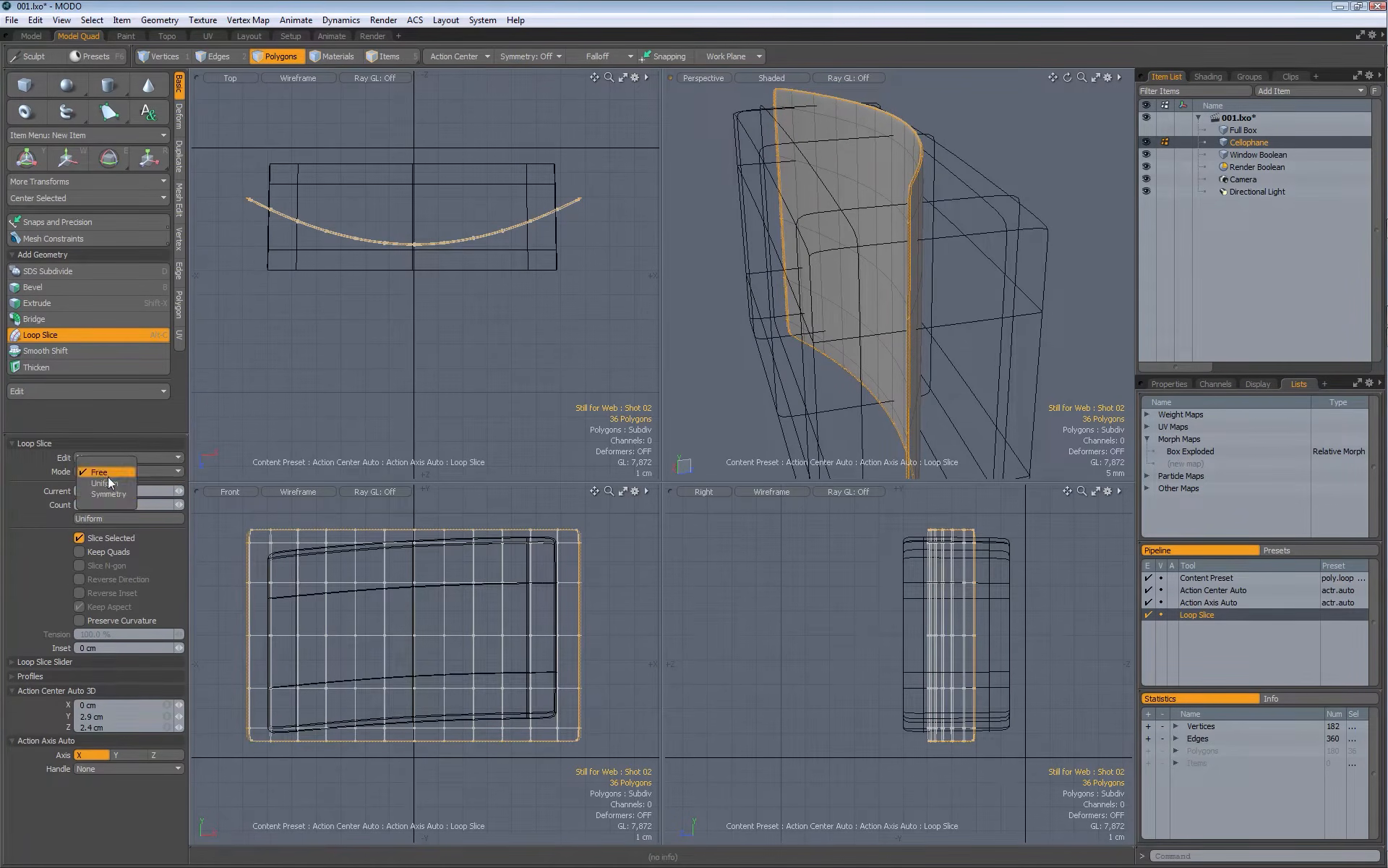
left_click(106, 494)
scroll(863, 293, "up", 3, "alt")
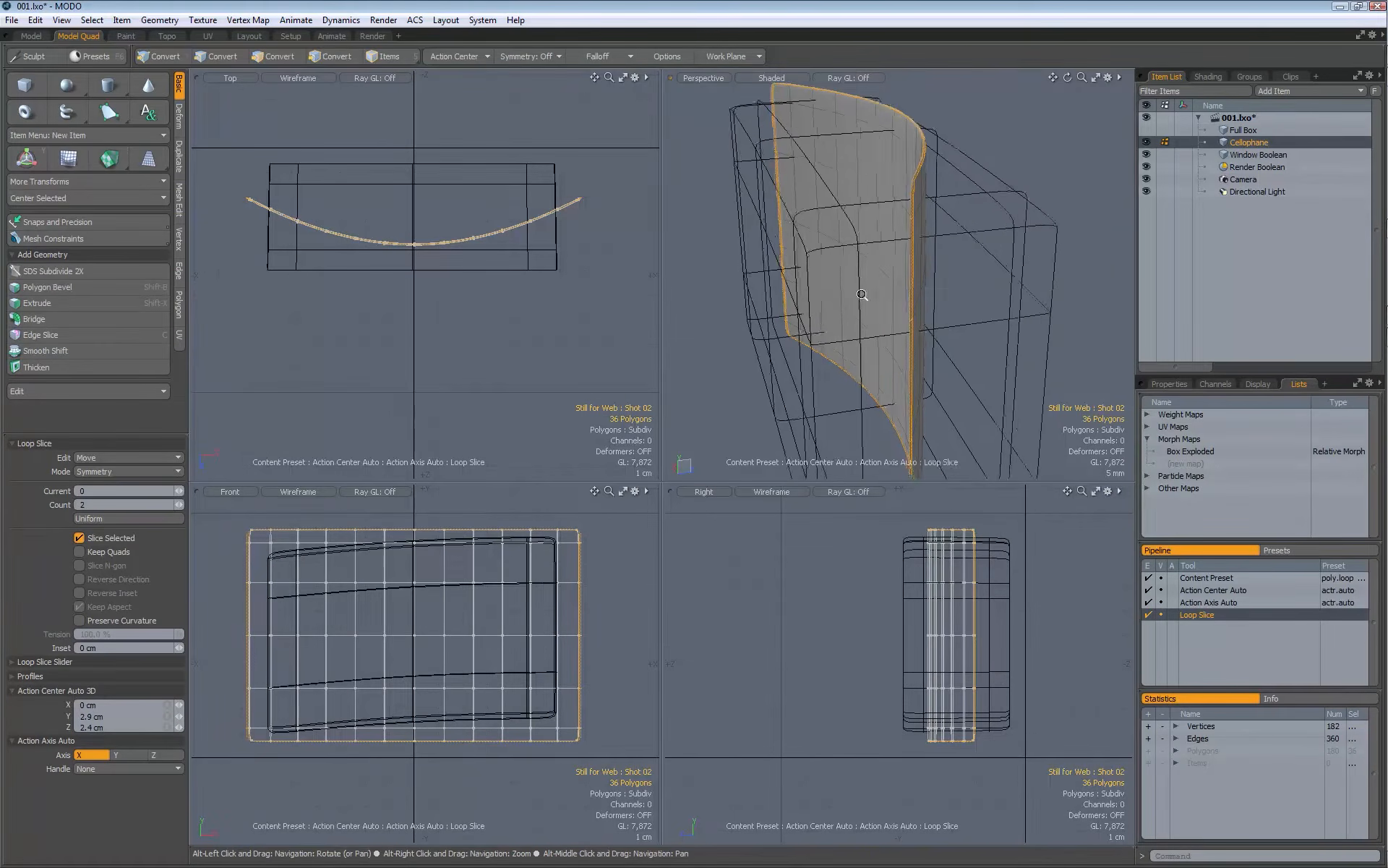
scroll(873, 277, "down", 3, "alt")
left_click_drag(872, 277, 782, 337, "alt")
scroll(840, 338, "up", 4, "alt")
left_click(840, 338)
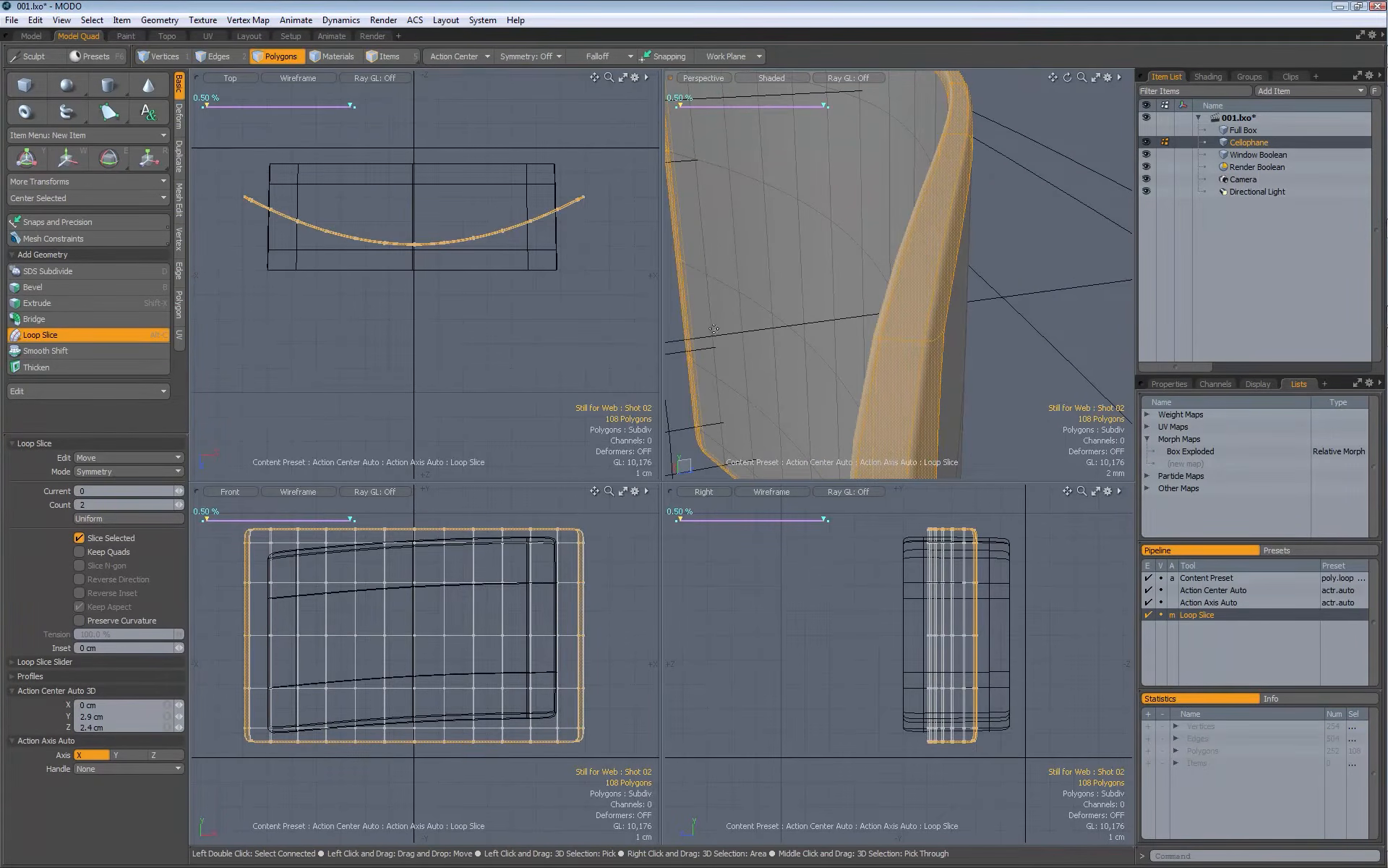
key("q")
left_click(1008, 301)
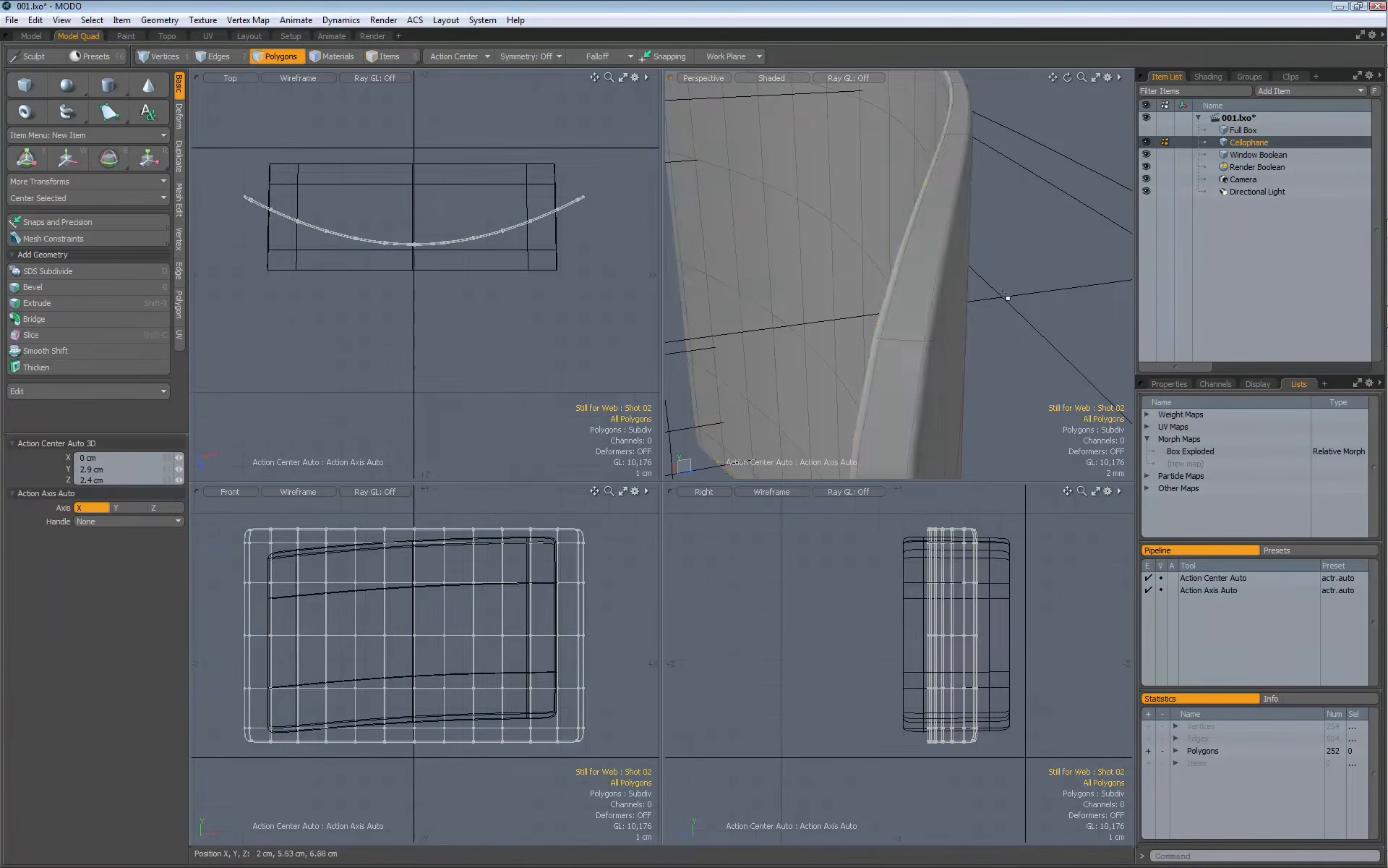
Step: Move the Cellophane sheet about -200 um in Z
scroll(912, 290, "down", 5, "alt")
left_click_drag(913, 290, 883, 302, "alt")
scroll(883, 302, "up", 4, "alt")
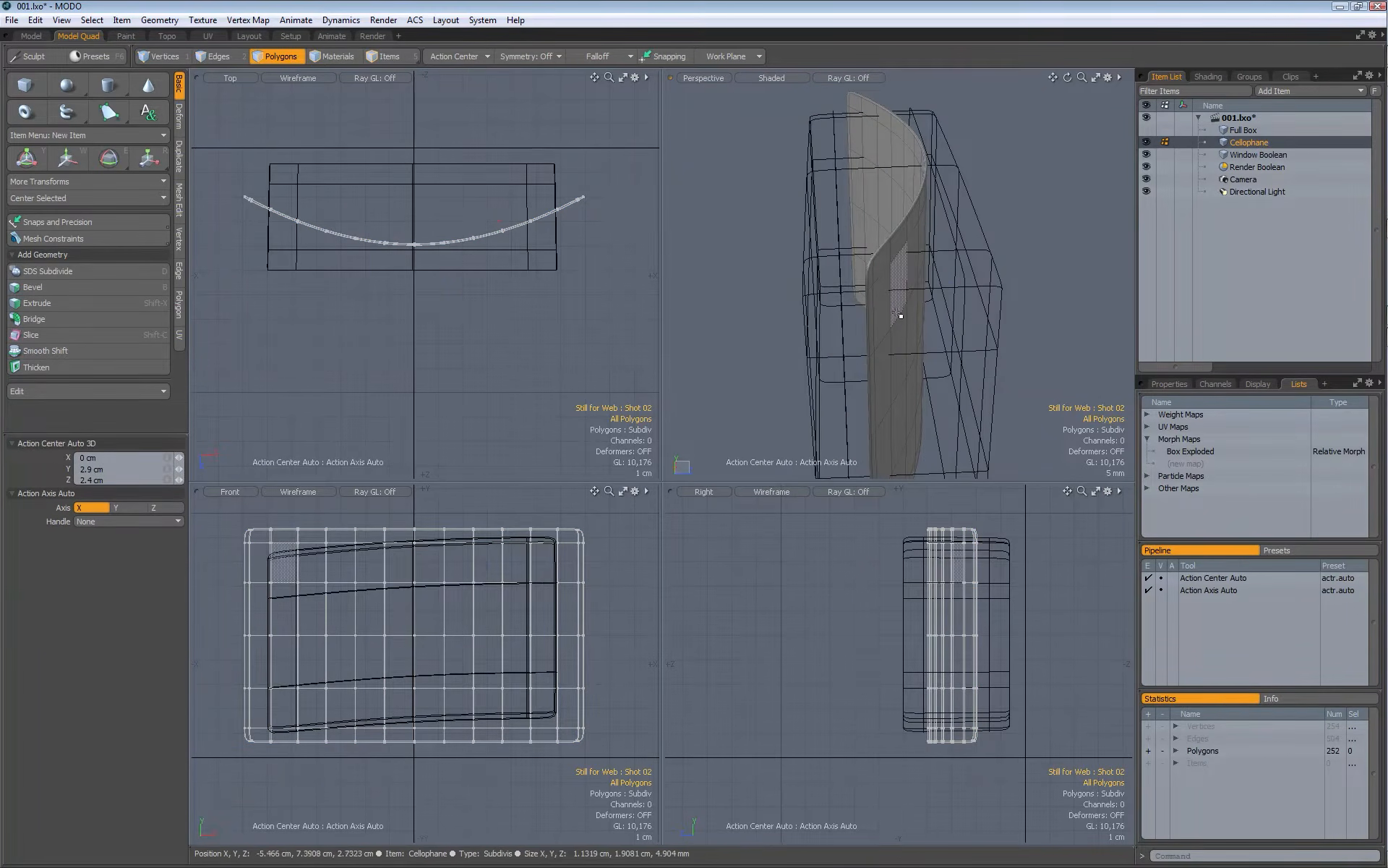
key("w")
scroll(930, 290, "up", 3)
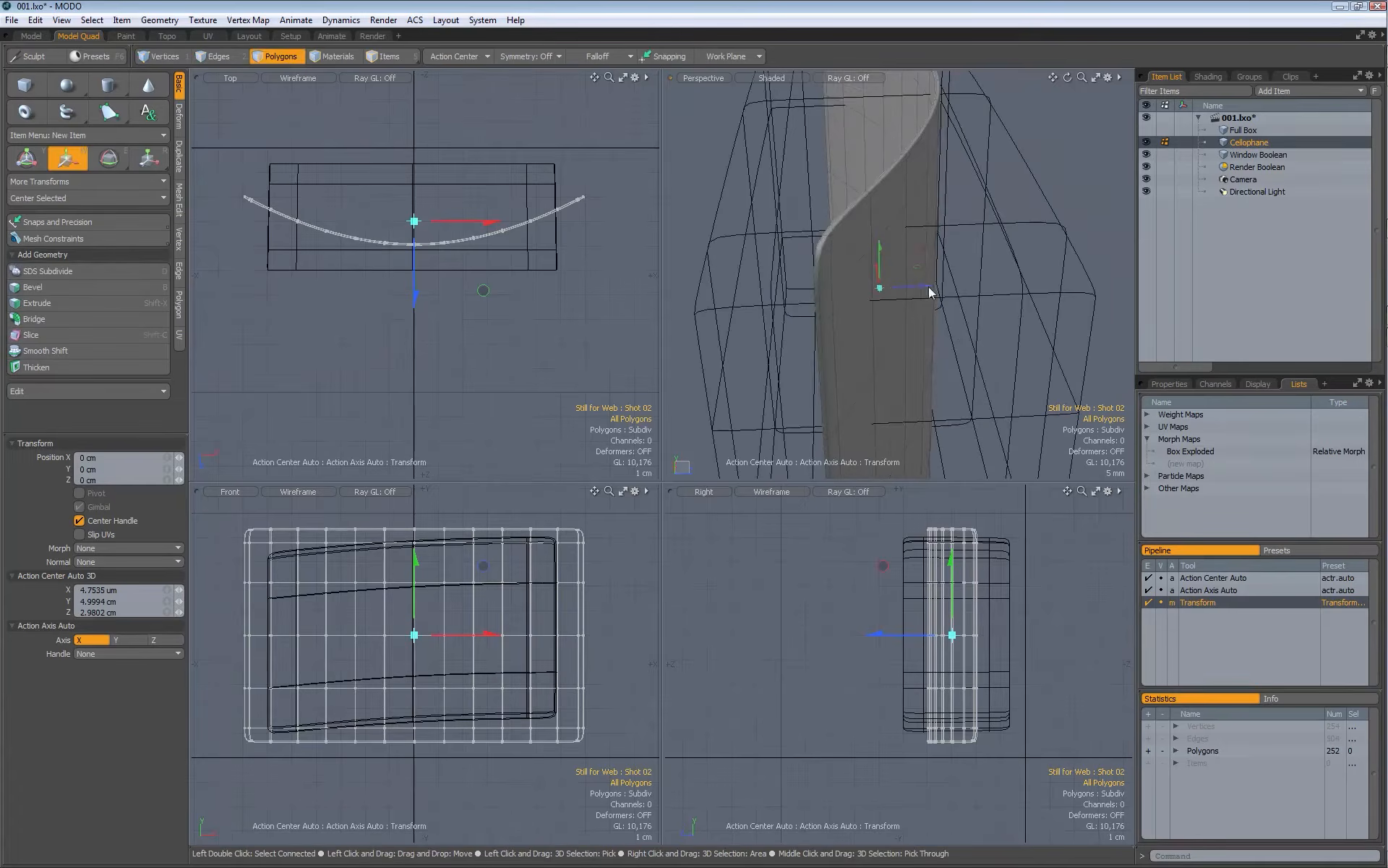
left_click_drag(926, 287, 923, 288)
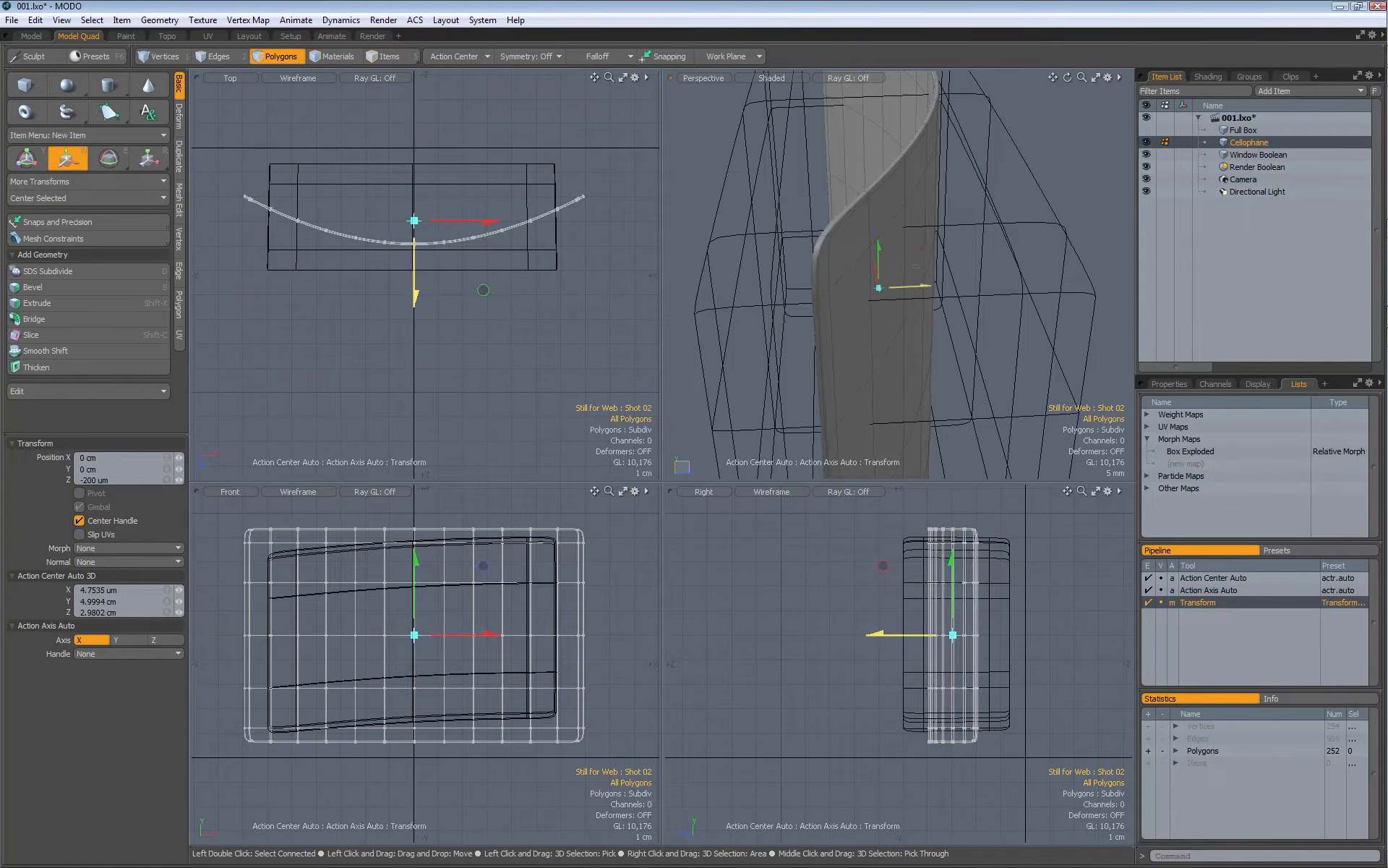
key("q")
right_click_drag(874, 280, 820, 281, "alt")
left_click_drag(902, 275, 873, 276, "alt")
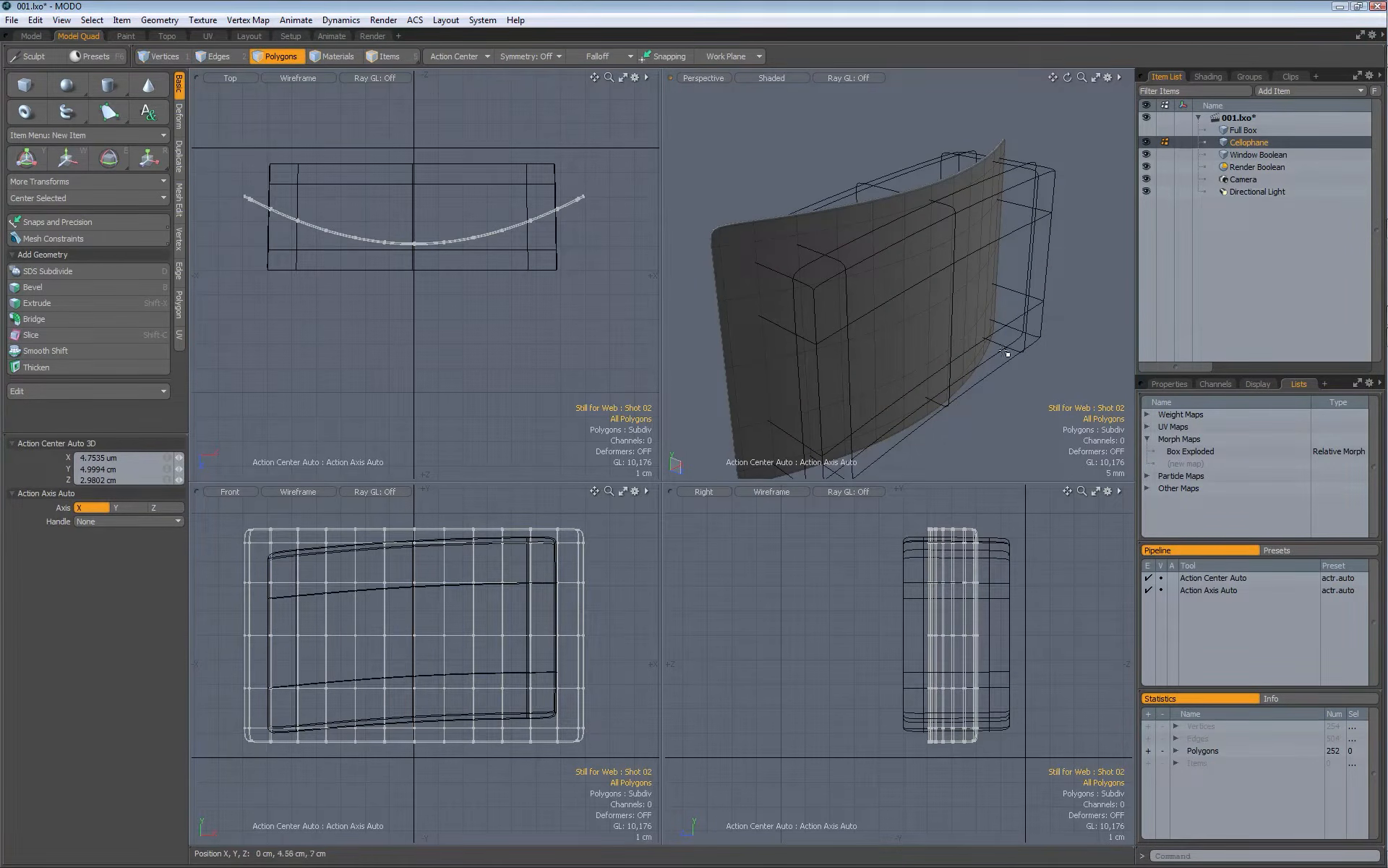
Step: Unhide Full Box and switch to the Render layout to check the window in the preview
left_click(1147, 129)
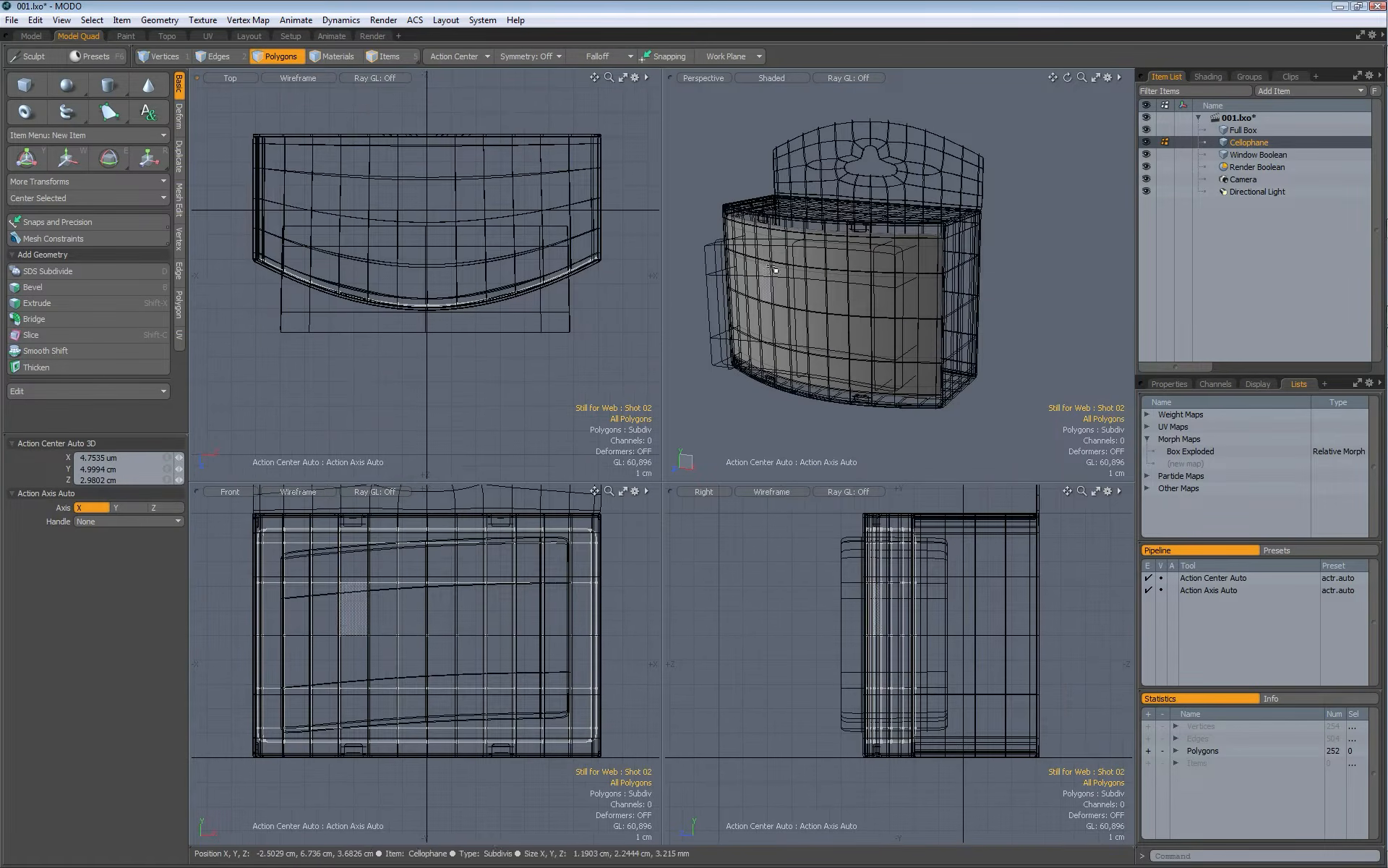
left_click(370, 35)
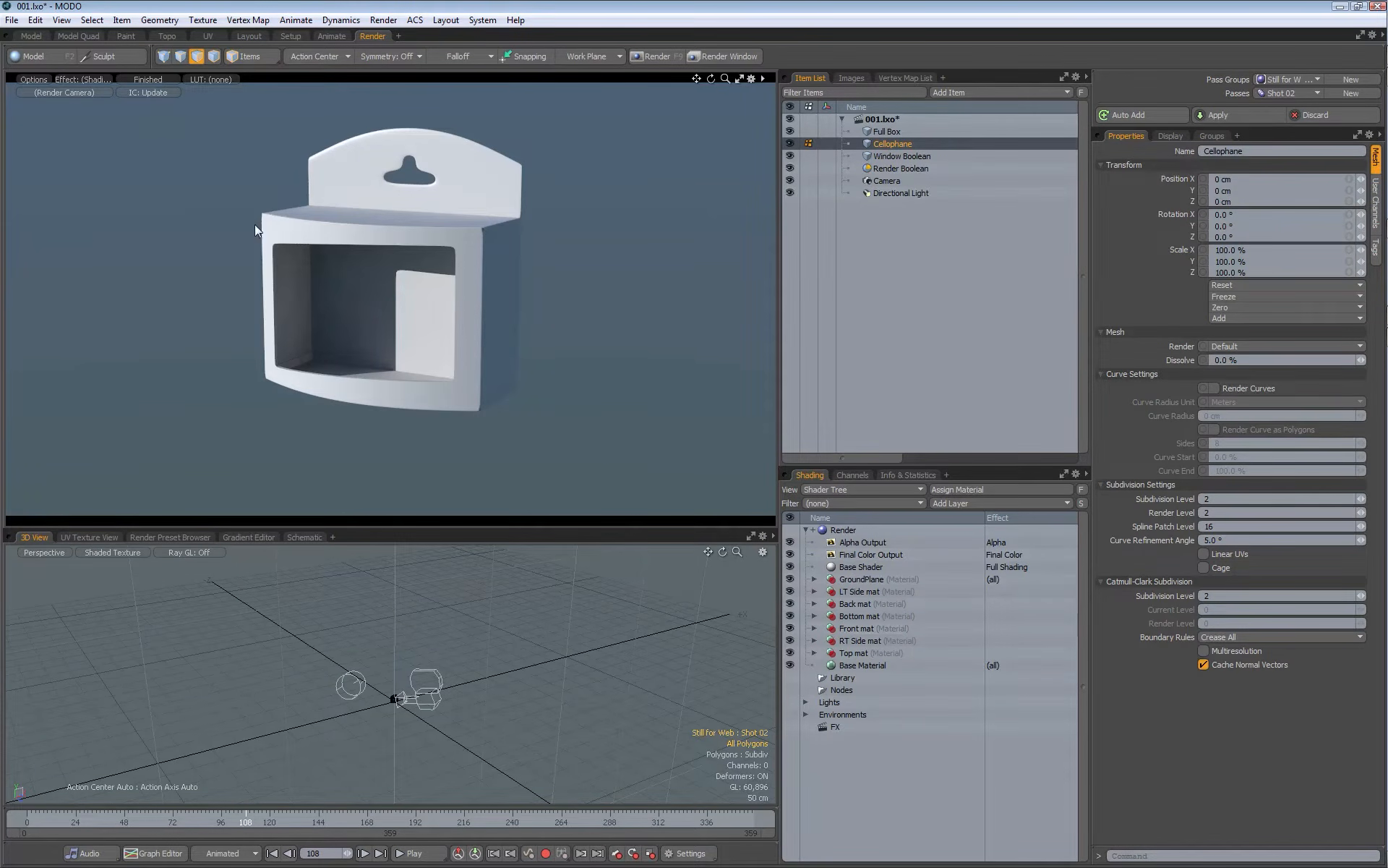
Step: Return to the Model layout and assign a new material named Cellophane mat to all polygons of the Cellophane sheet
left_click(42, 37)
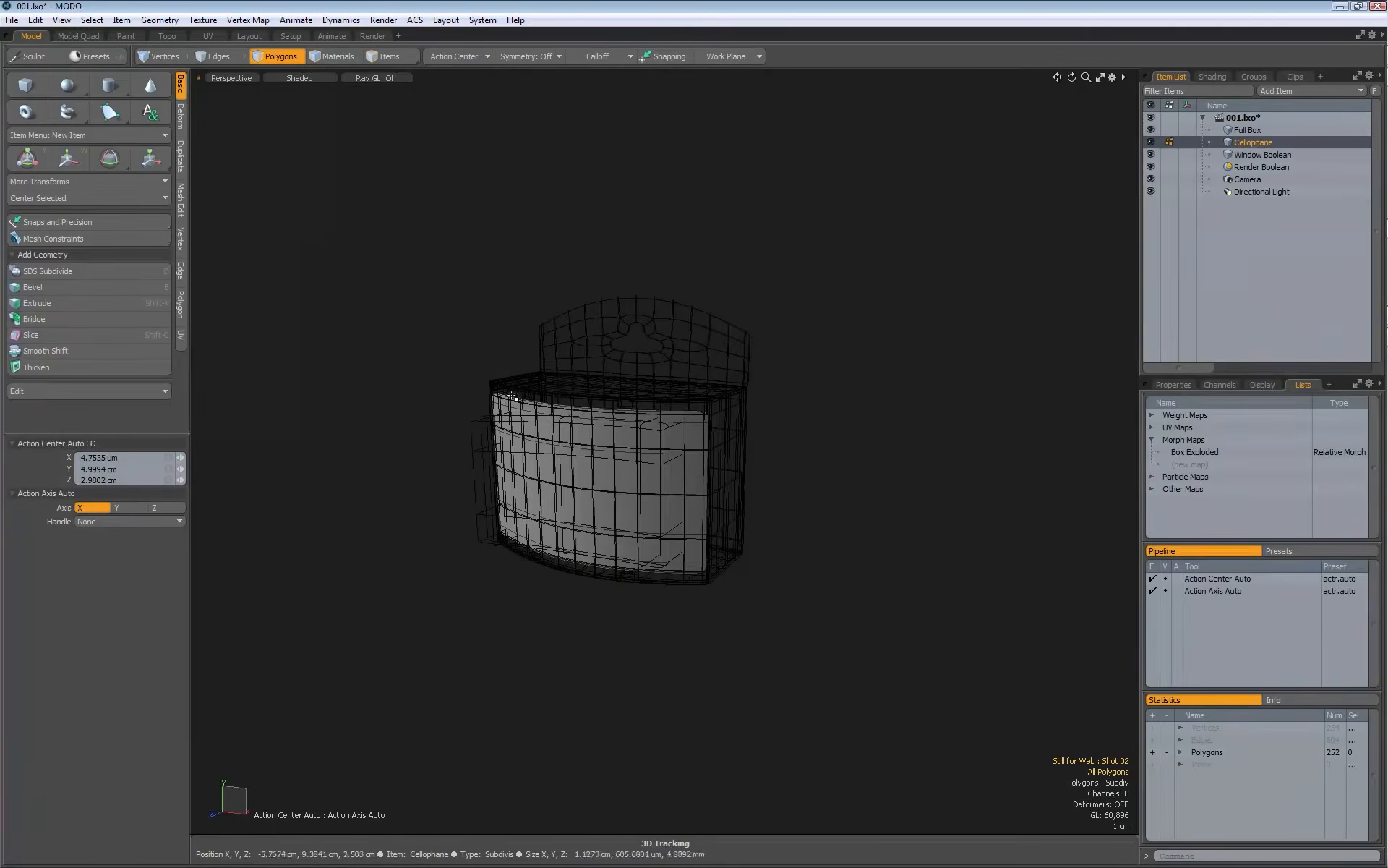
double_click(631, 467)
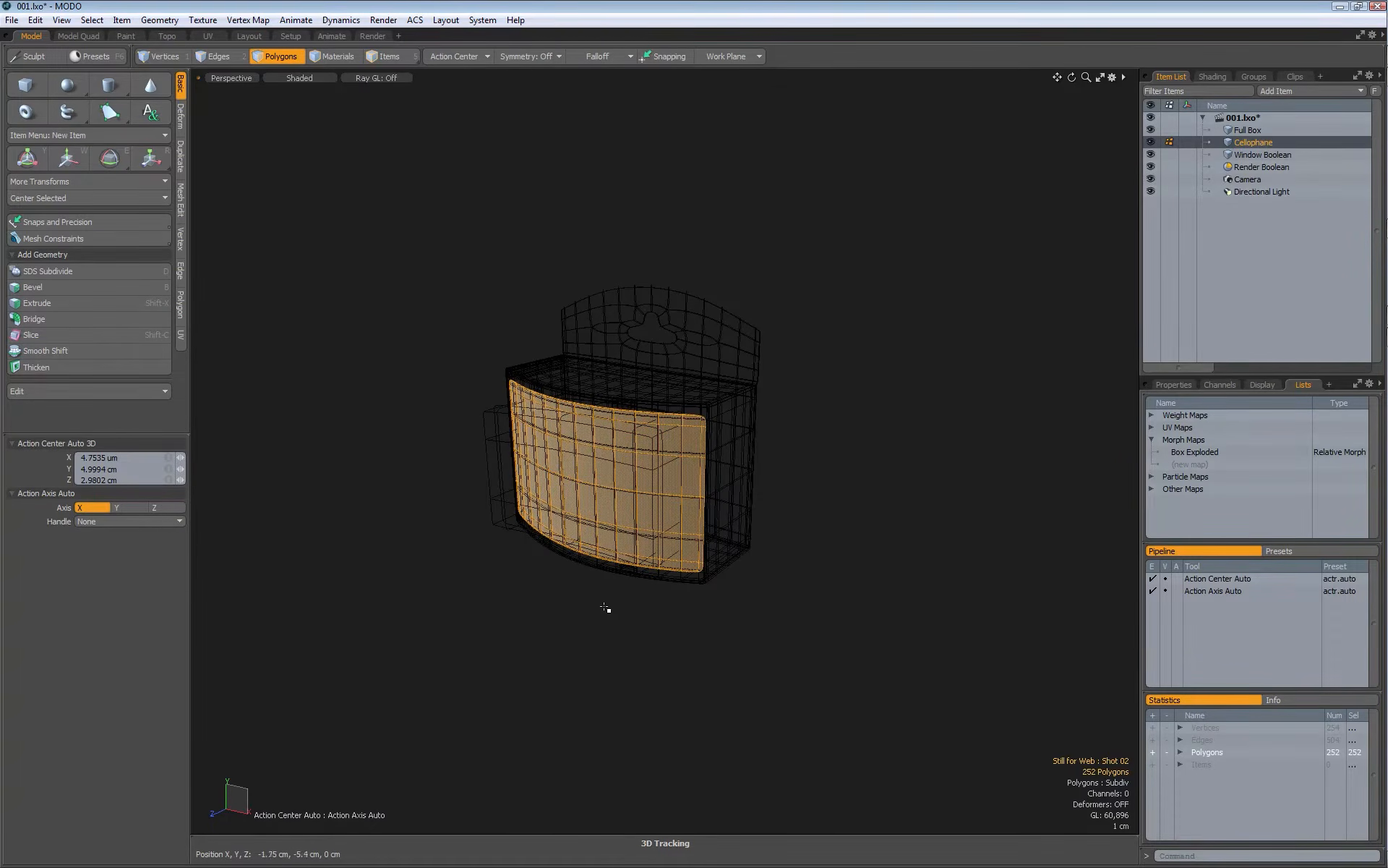
key("1")
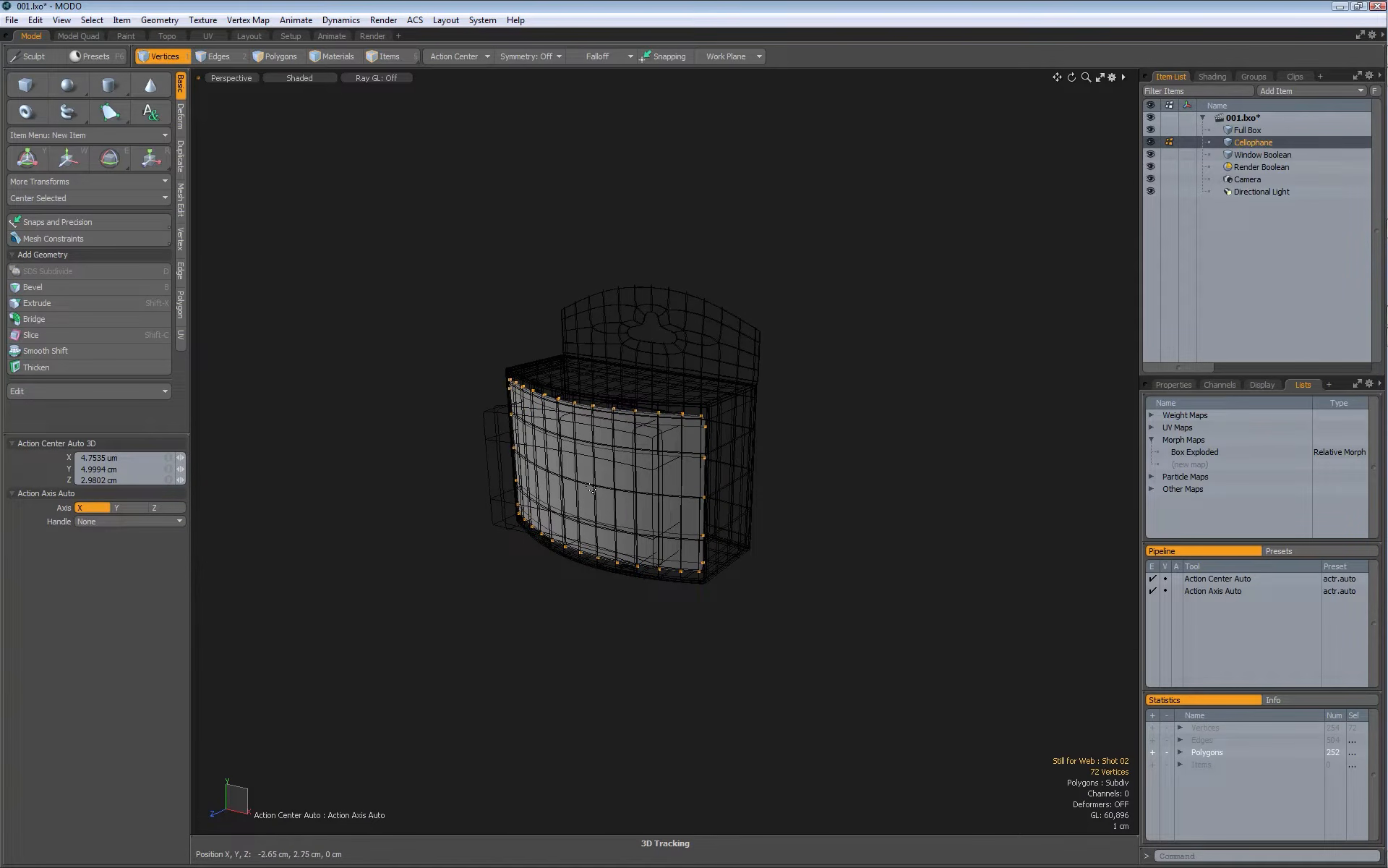
key("3")
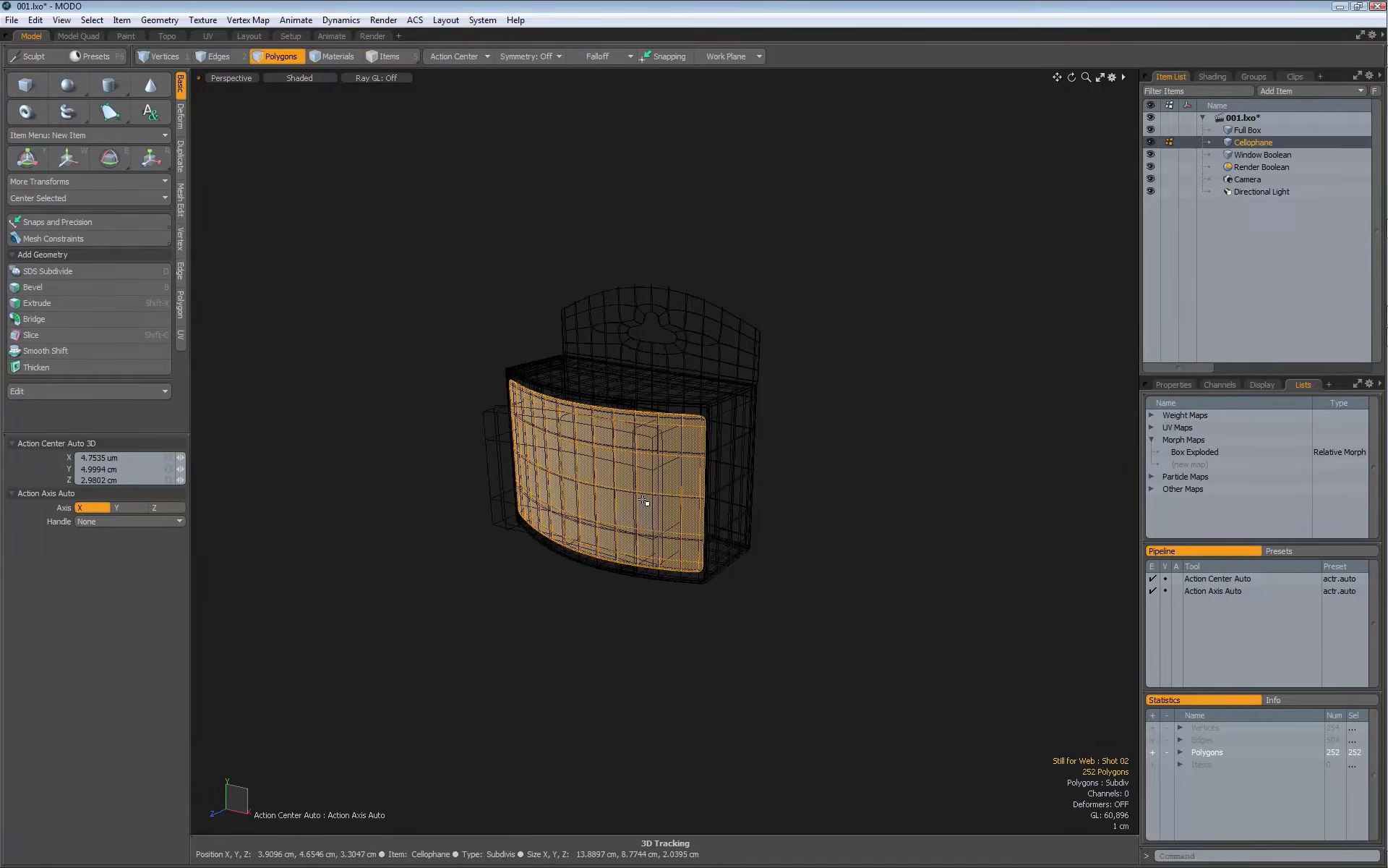
key("m")
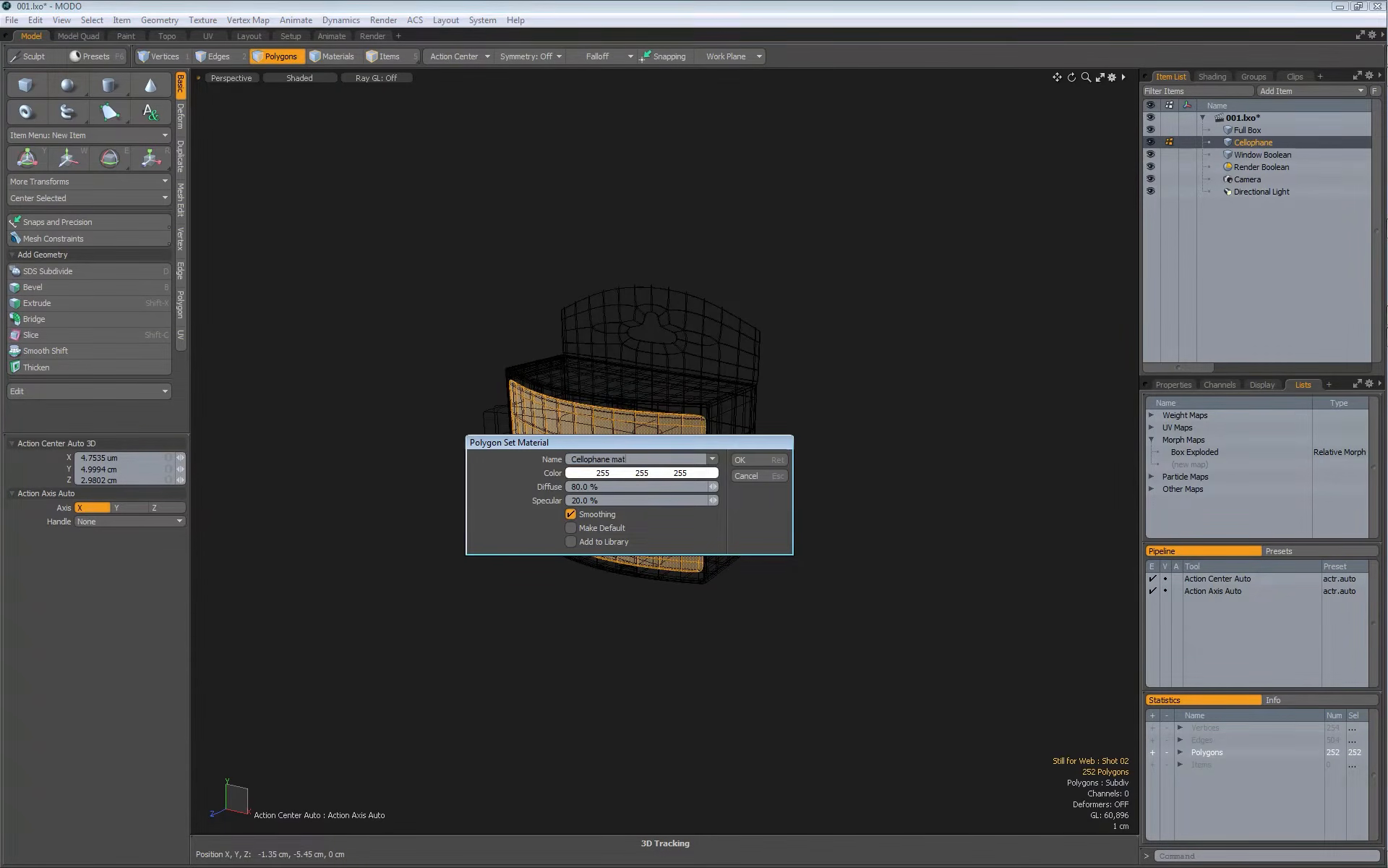
key("Return")
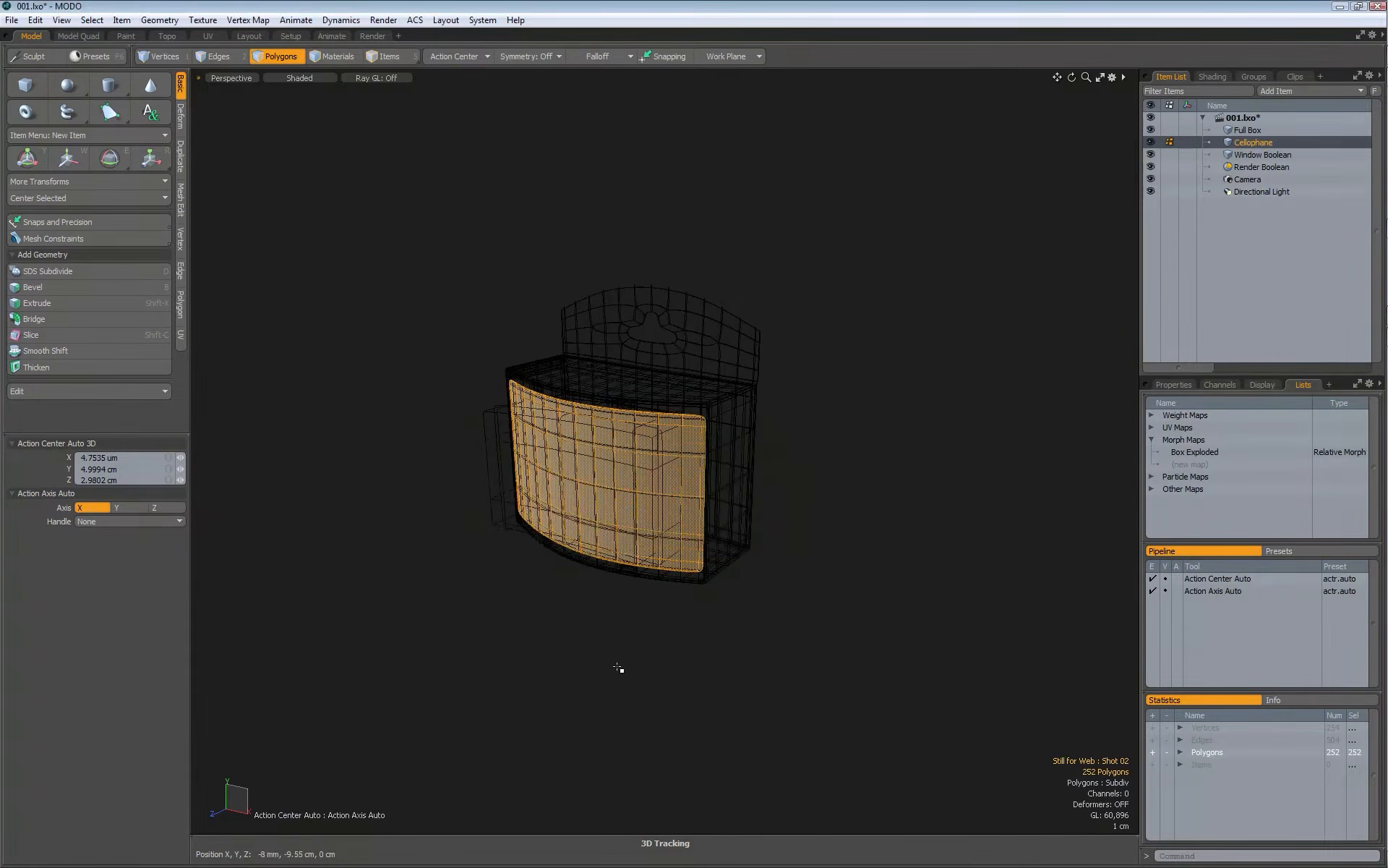
Step: Open the material inside the Cellophane mat group in the Shader Tree and disable its surface clipping
left_click(1173, 385)
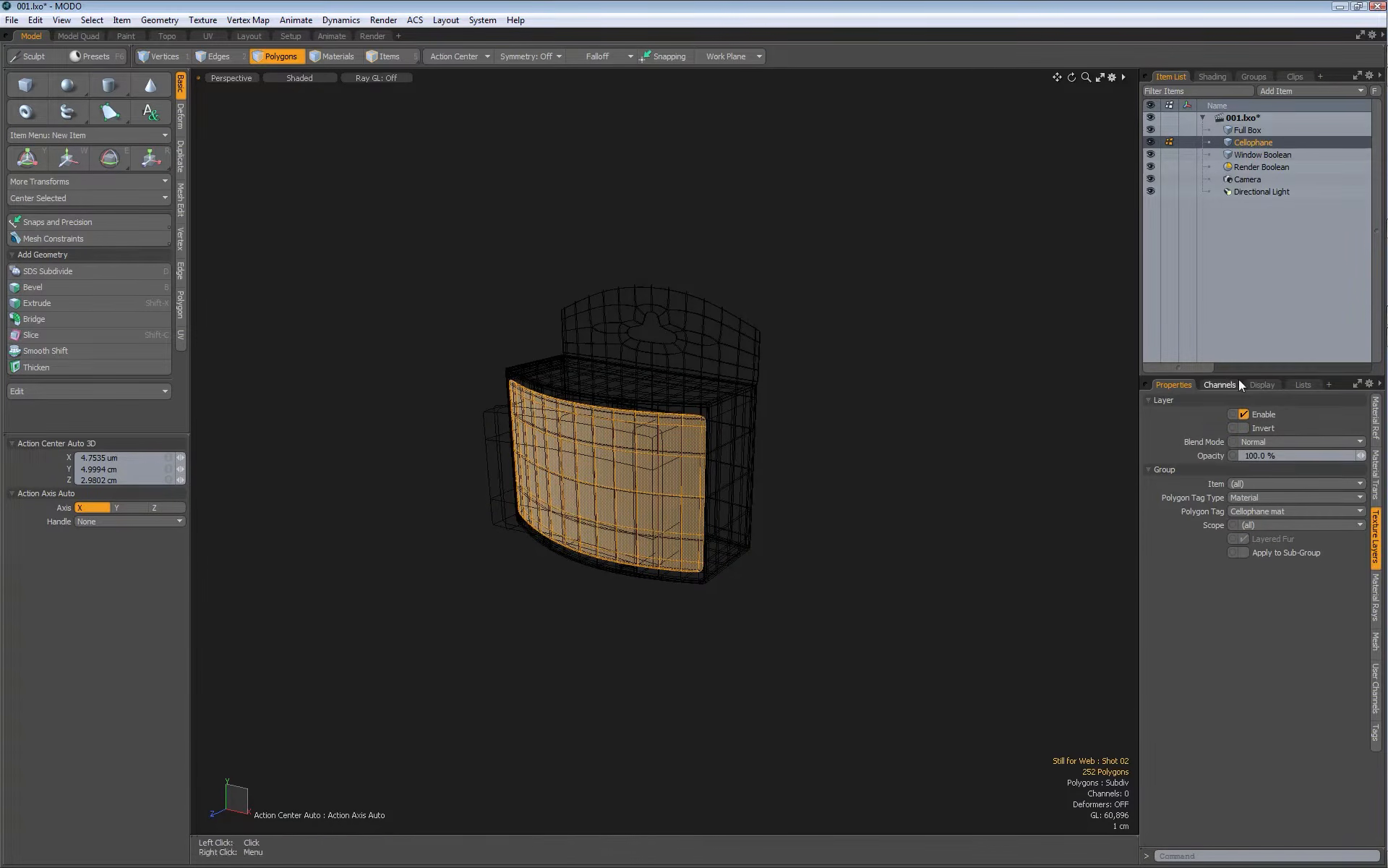
left_click(1212, 76)
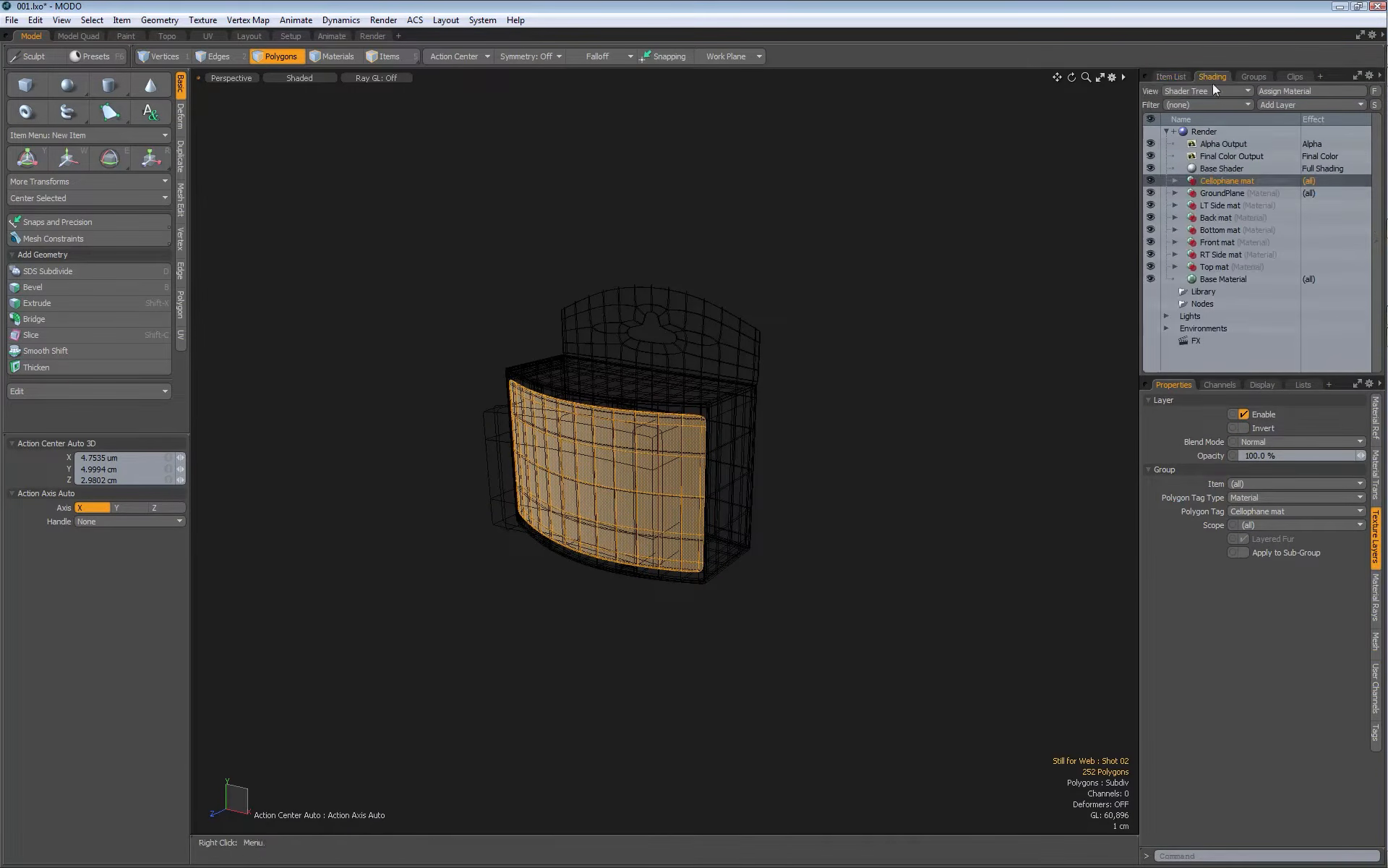
left_click(1176, 181)
left_click(1226, 192)
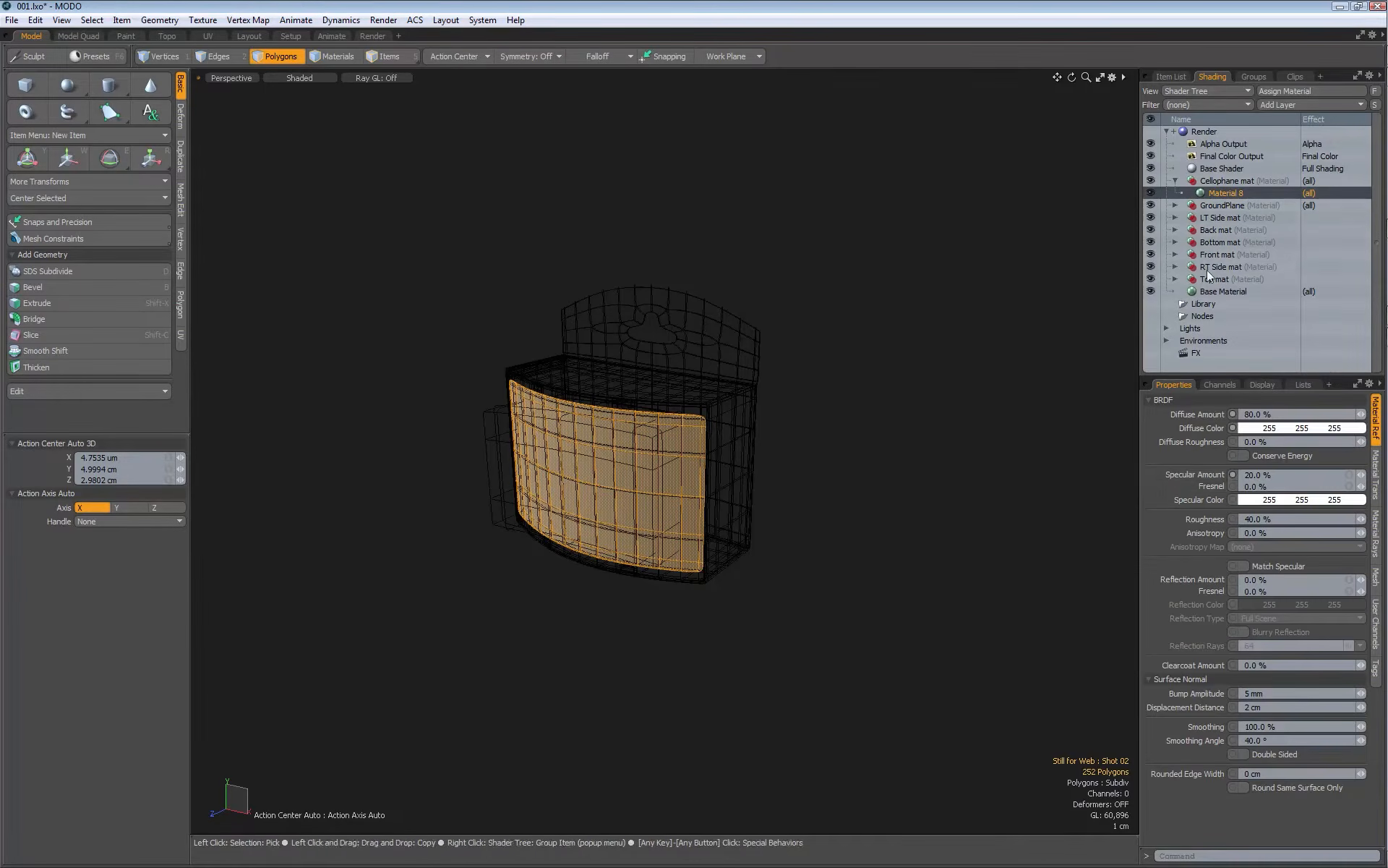
left_click(1376, 533)
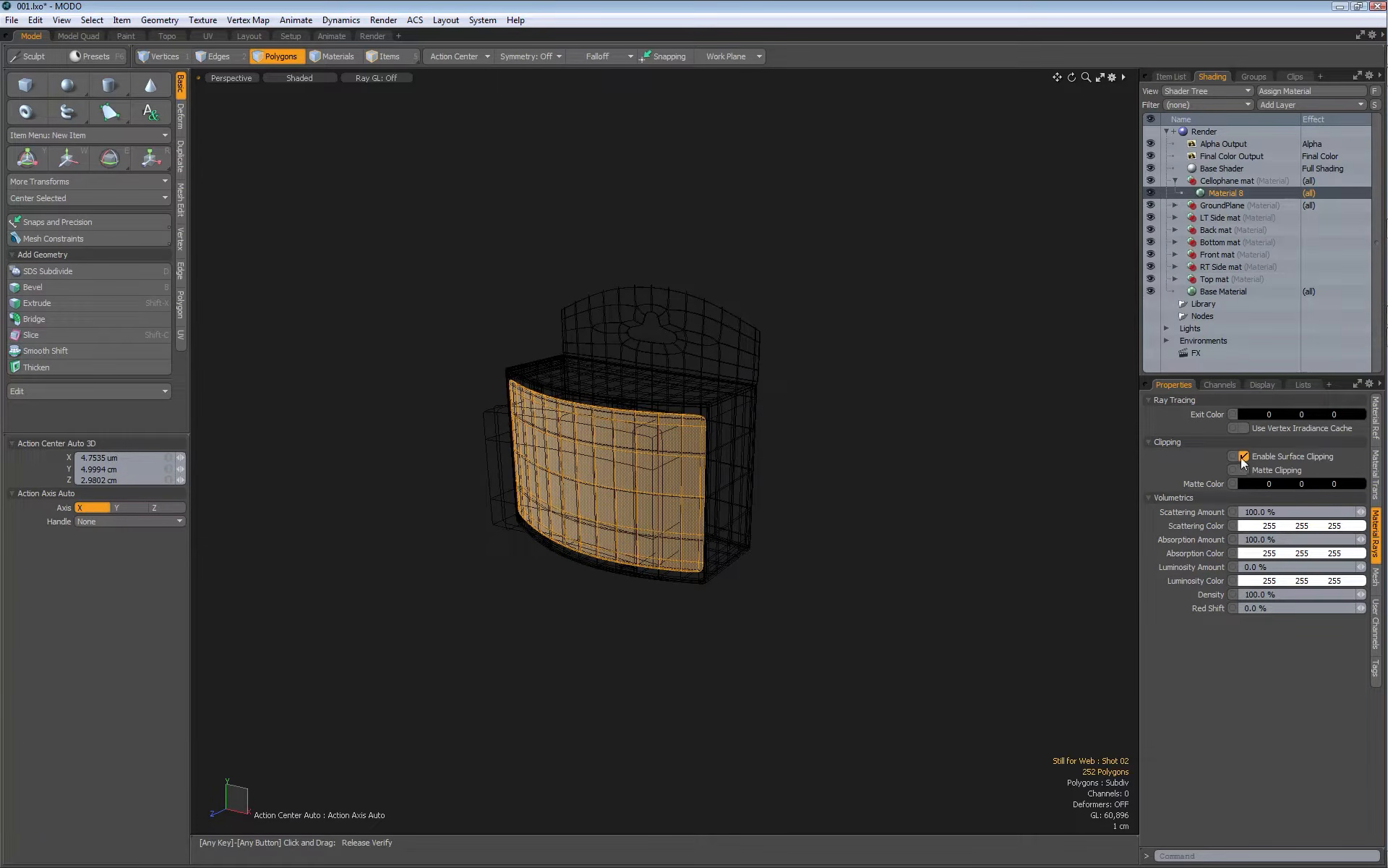
Step: Set the cellophane material's Transparent Amount to 75% and check the window in the Render layout's preview
left_click(370, 36)
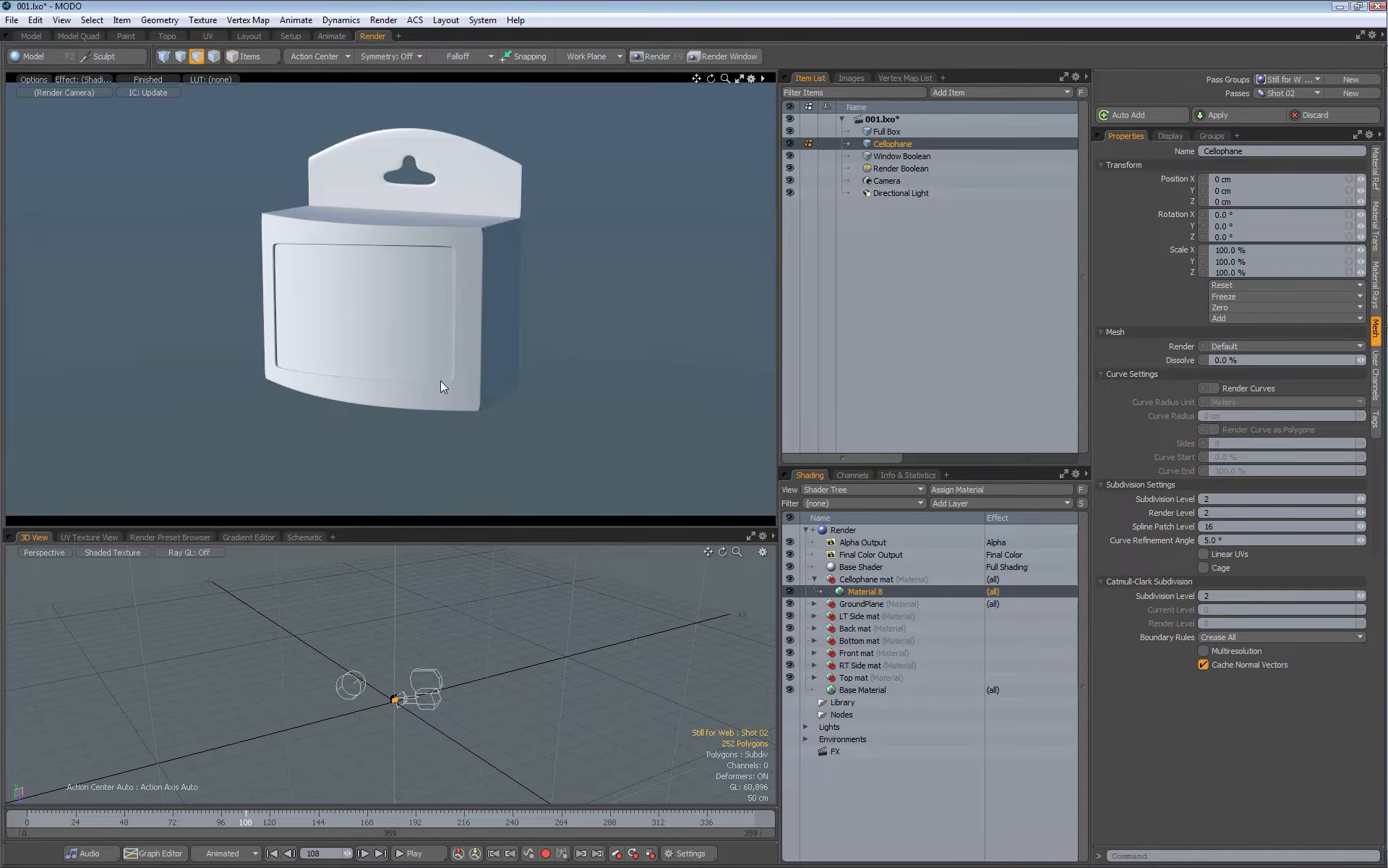
left_click(1374, 285)
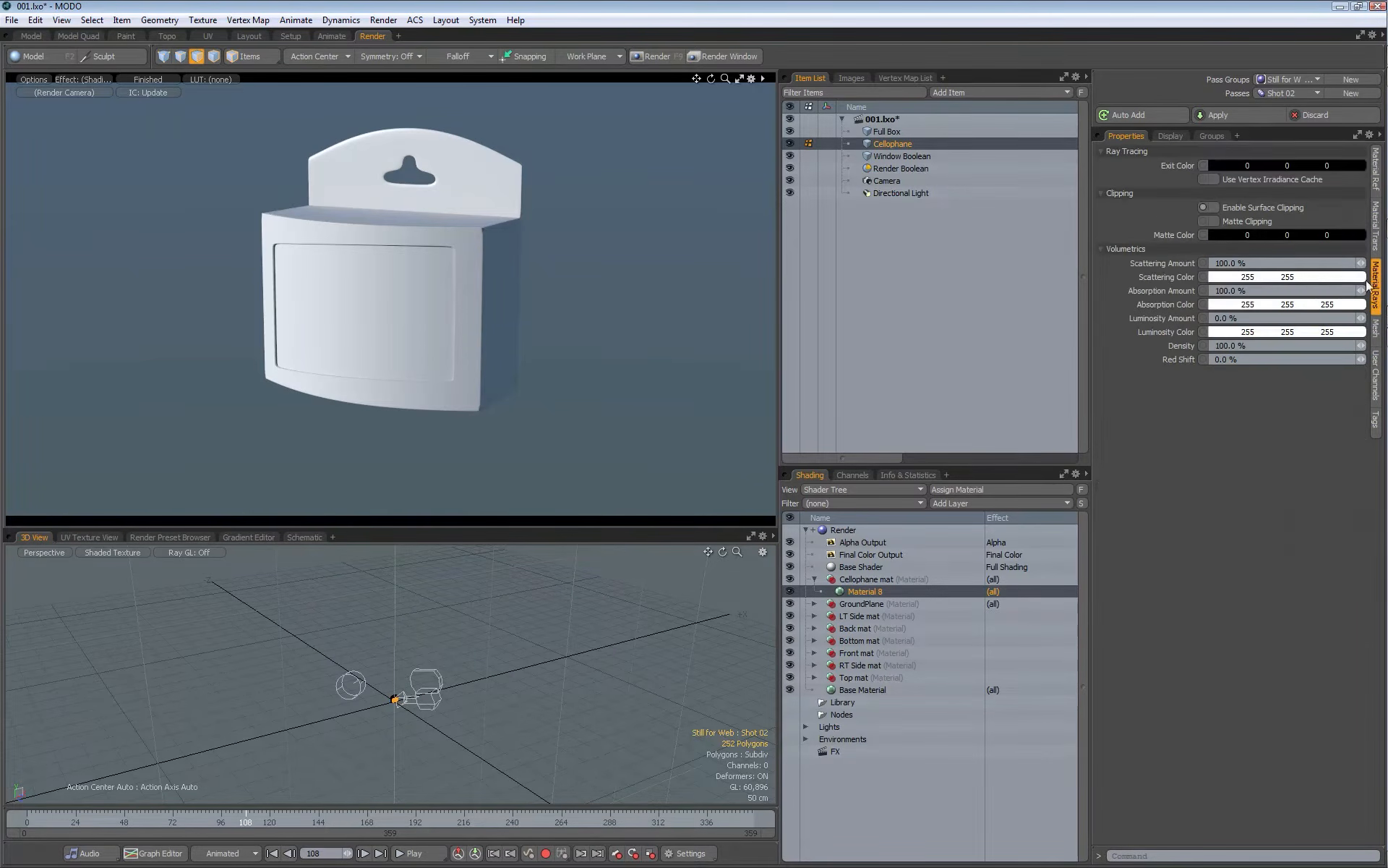
left_click(1376, 186)
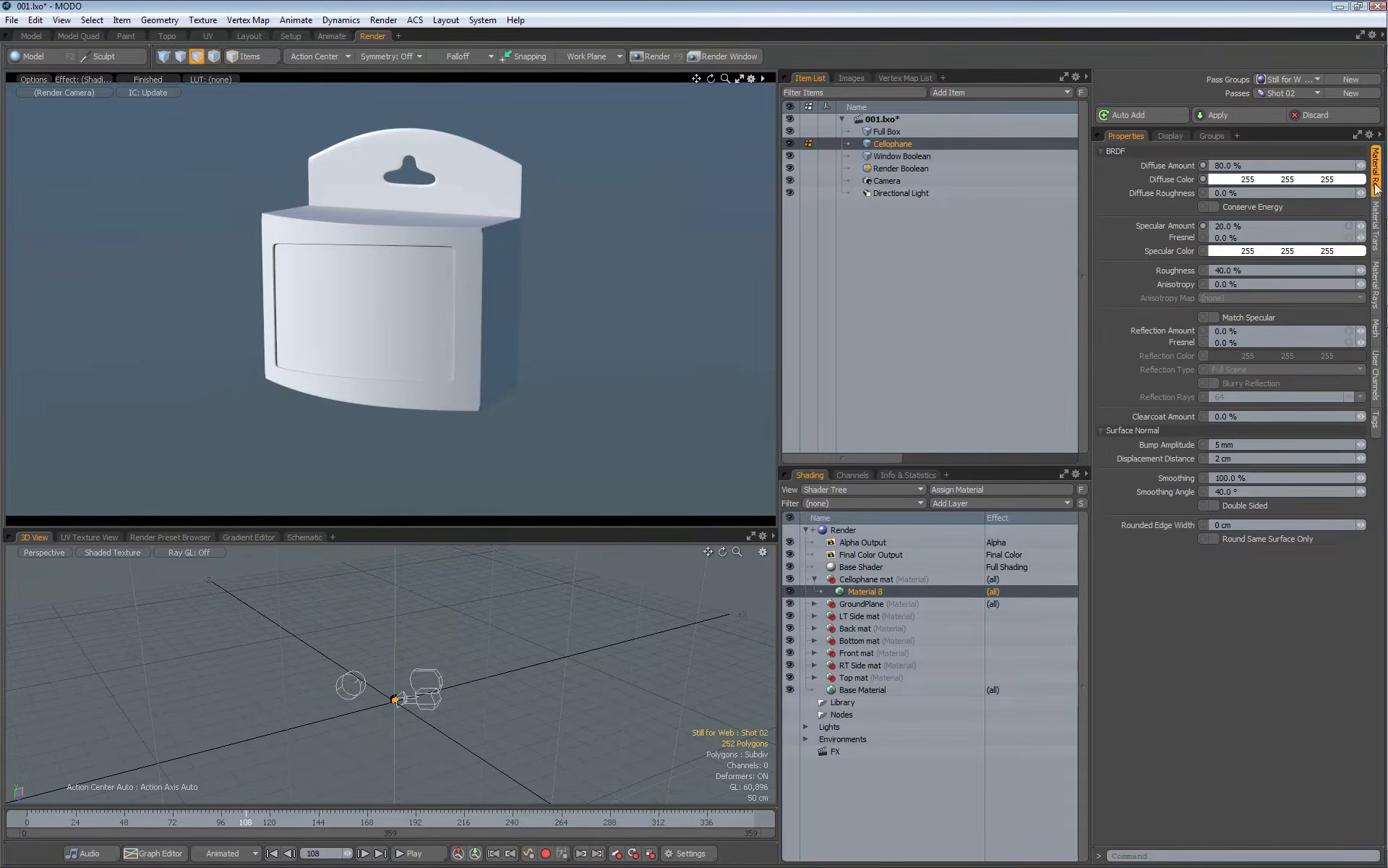
left_click(1376, 224)
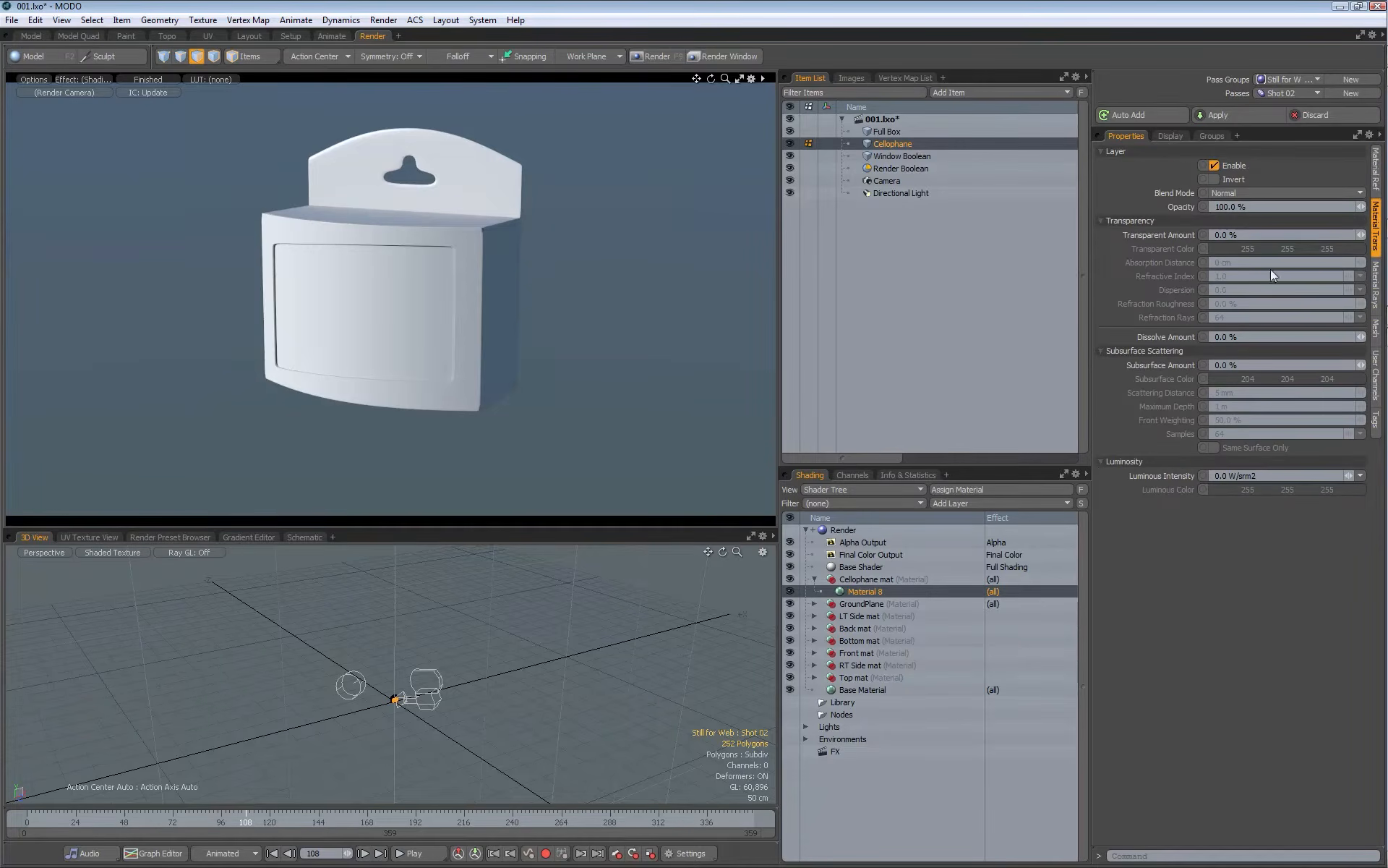
left_click(1249, 238)
type("75")
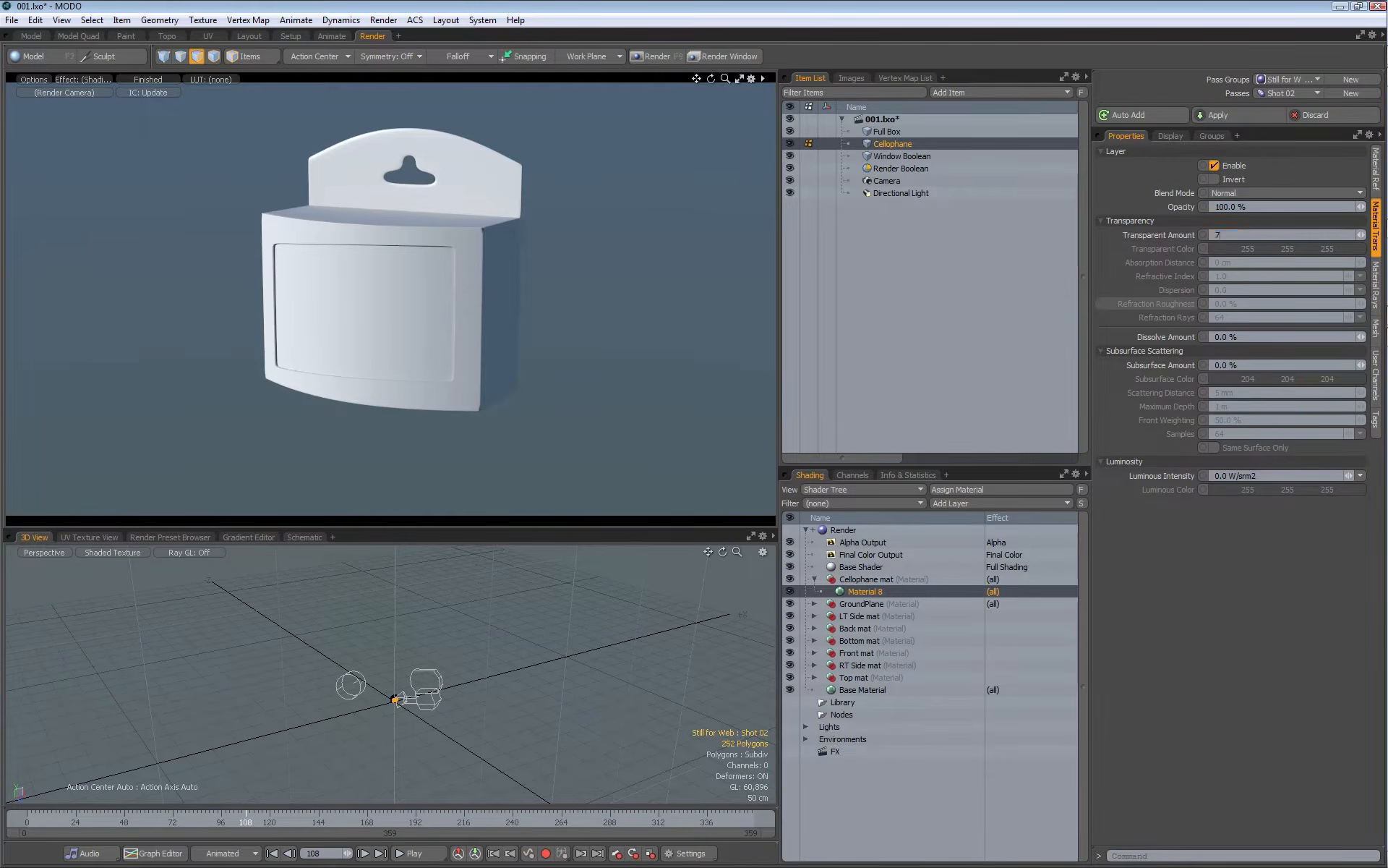
key("Return")
left_click(396, 328)
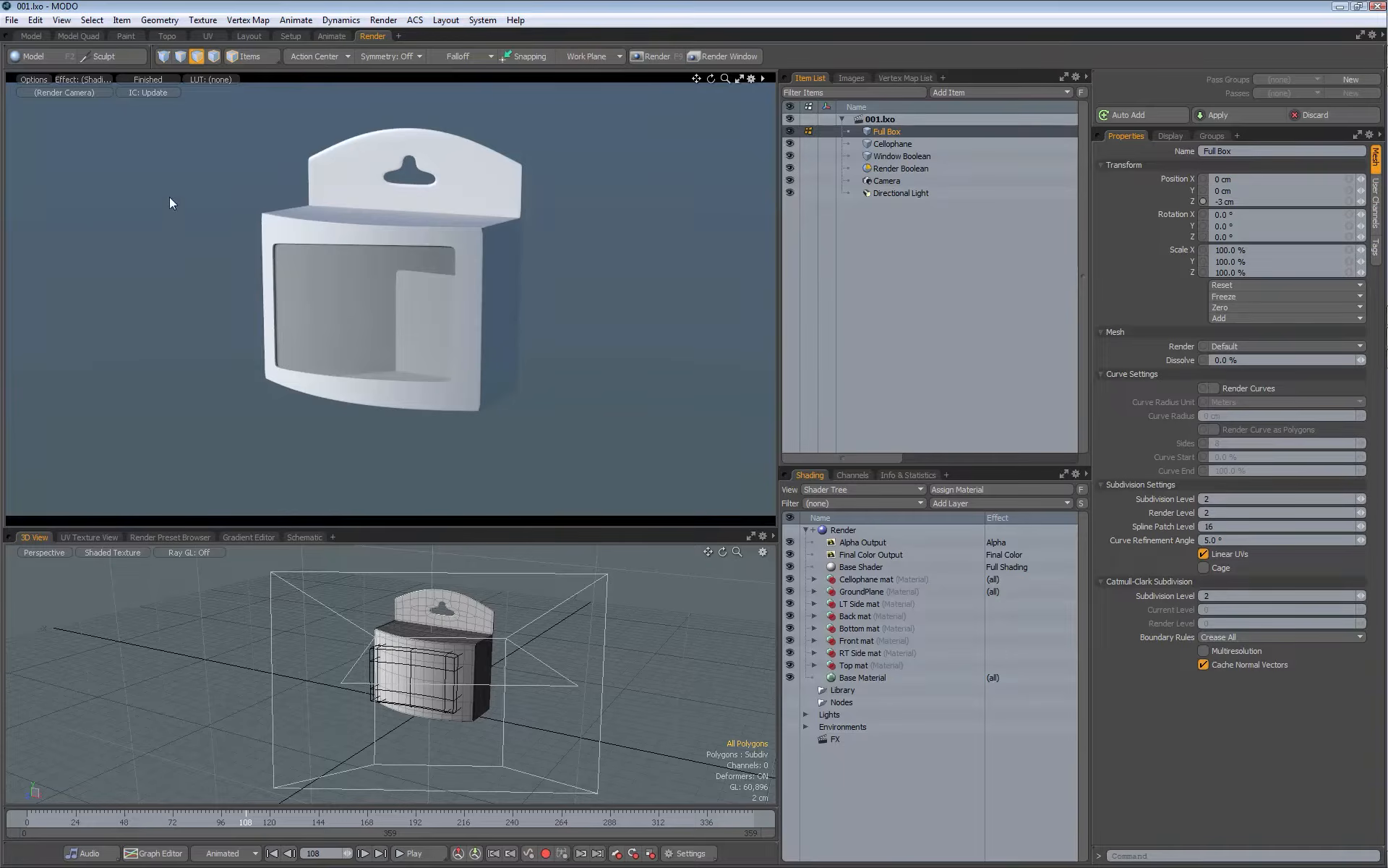
Step: Show the Cellophane mesh's Die Cut UVs in the UV layout and hide Full Box and Window Boolean
left_click(209, 36)
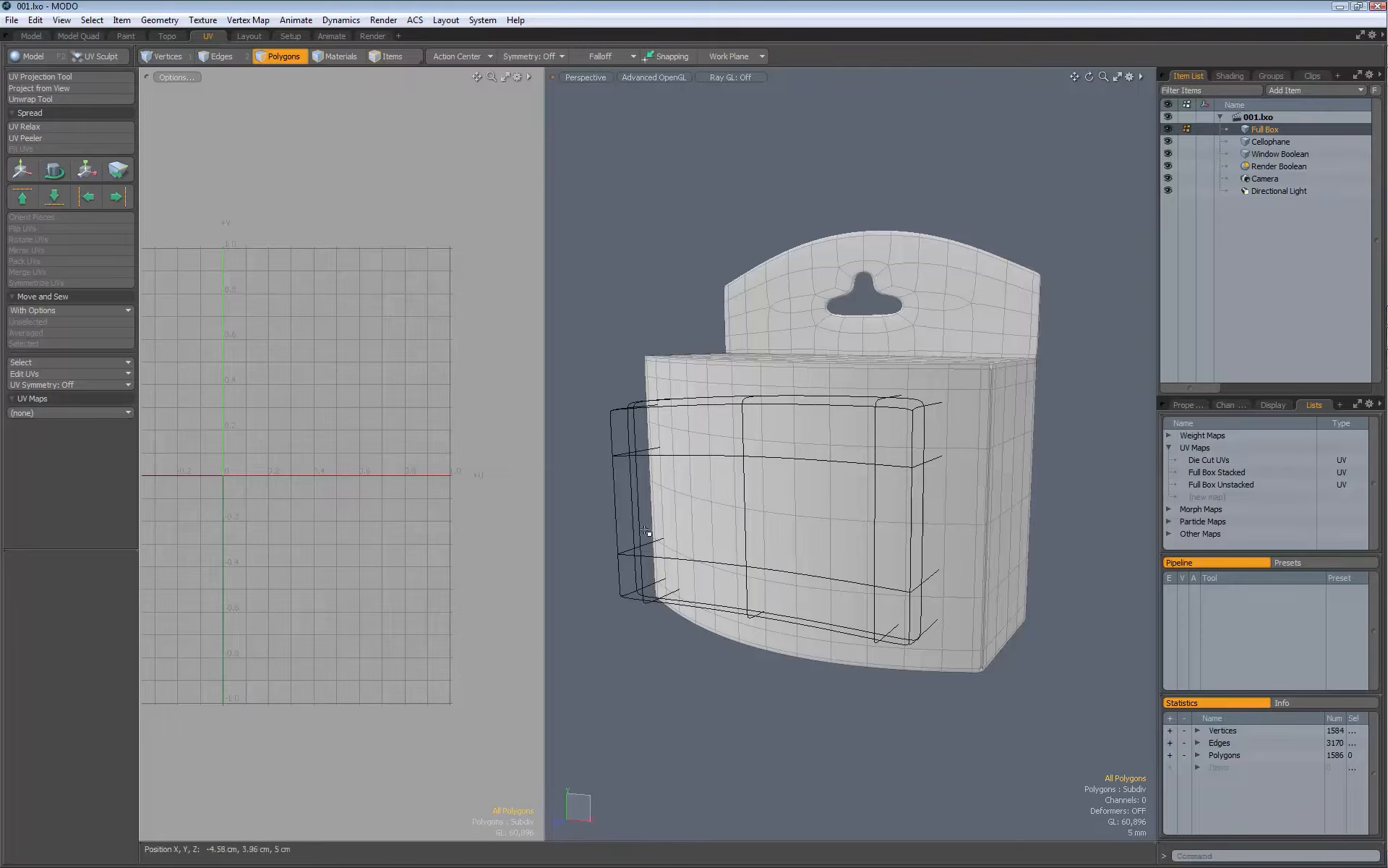
left_click(1221, 462)
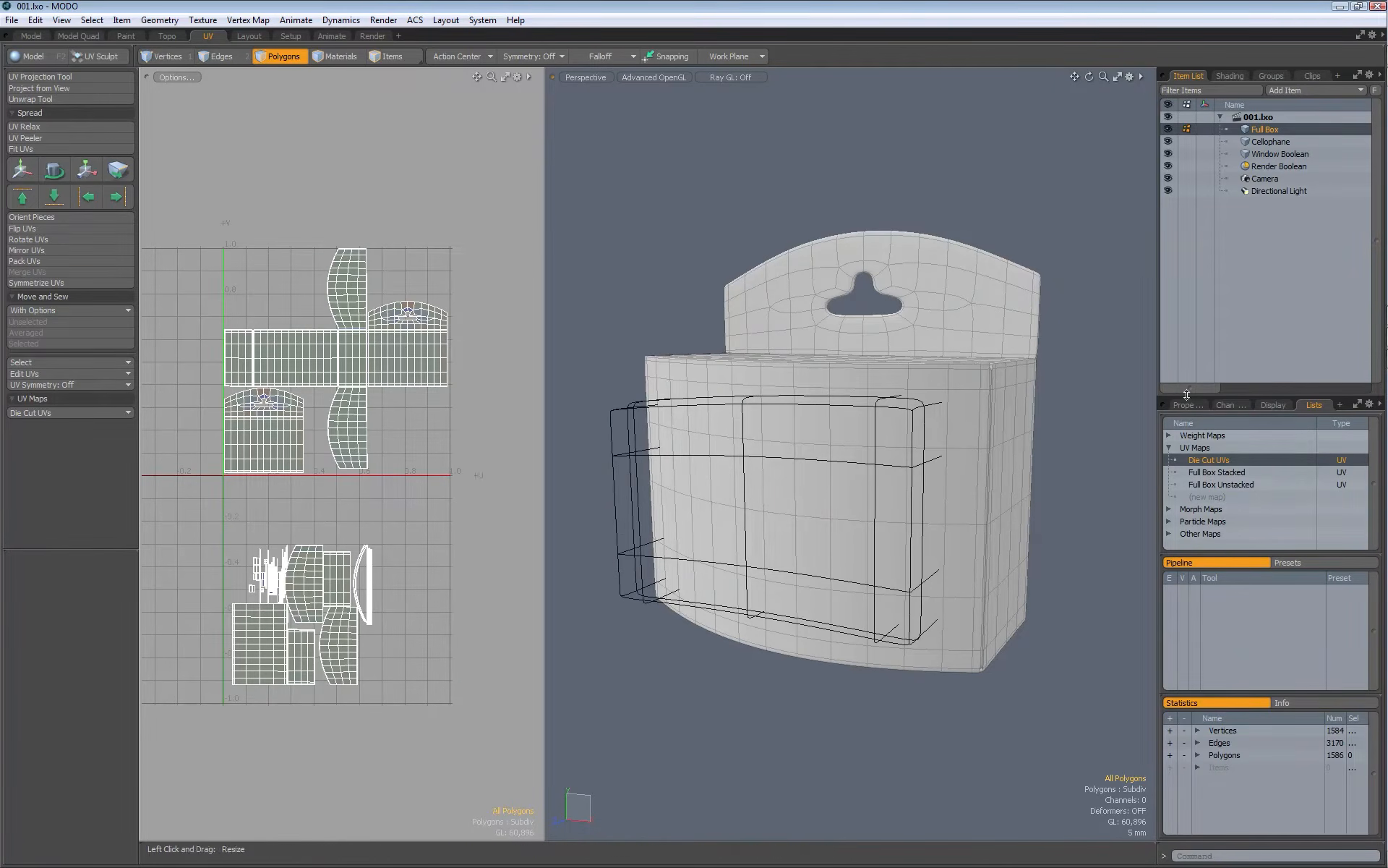
left_click(1265, 144)
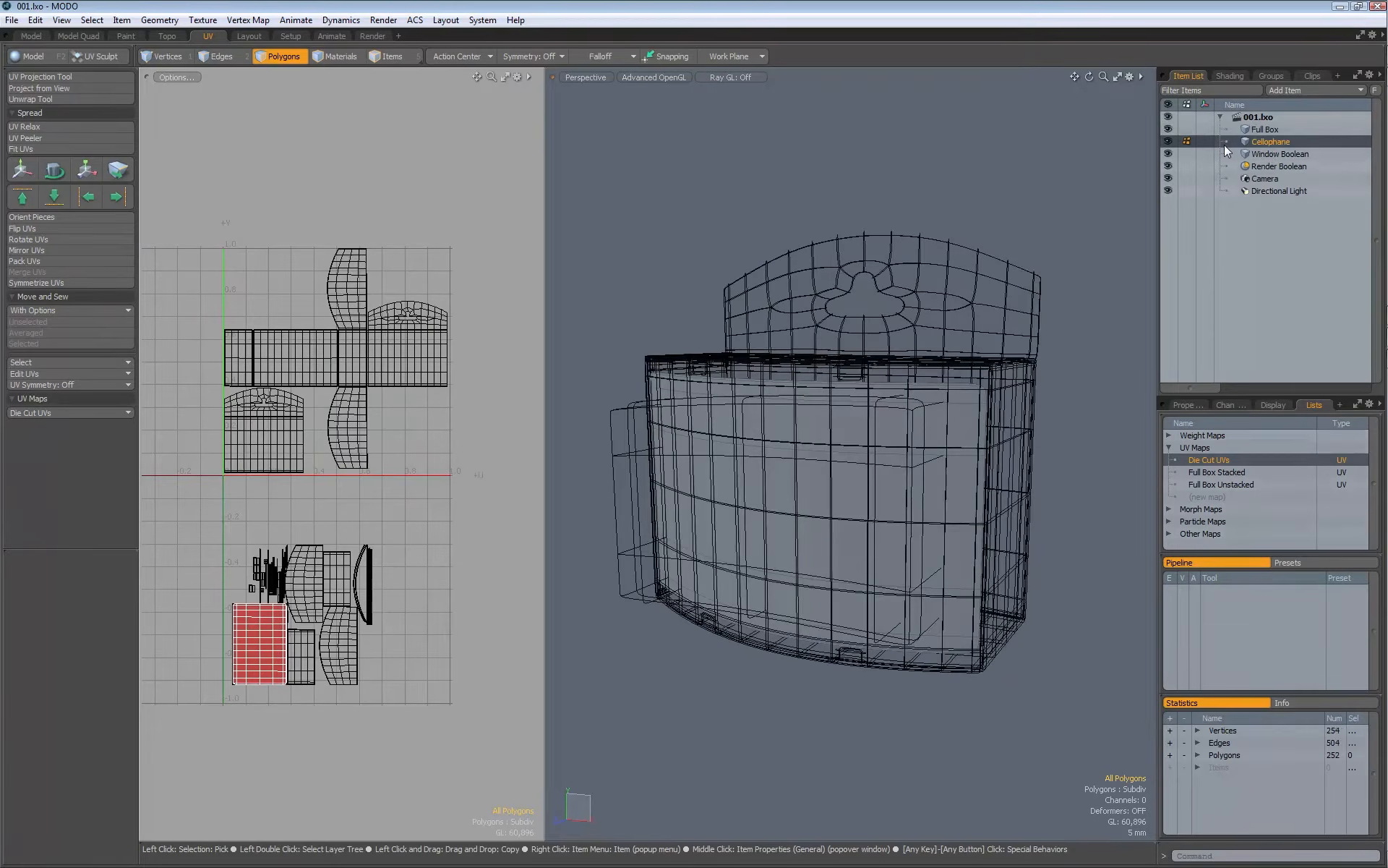
left_click_drag(323, 605, 379, 509, "alt")
left_click_drag(701, 494, 908, 380, "alt")
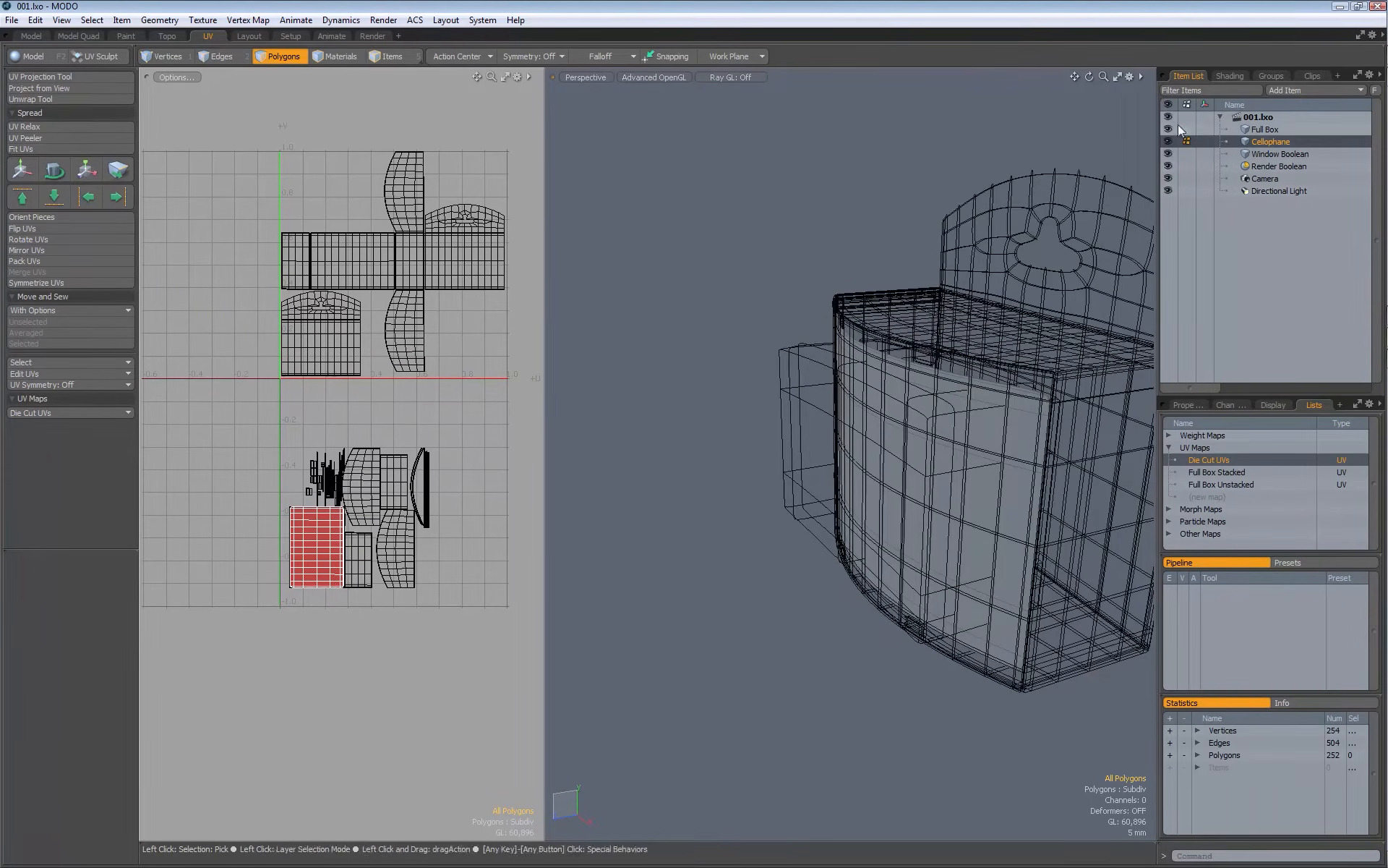
left_click(1168, 130)
left_click(1168, 154)
Step: Select the loop of thin side polygons around the Cellophane sheet and expand the selection by one ring
mouse_move(831, 470)
left_mouse_down("alt")
mouse_move(920, 517)
mouse_move(843, 475)
left_mouse_up("alt")
right_click_drag(843, 474, 988, 490, "alt")
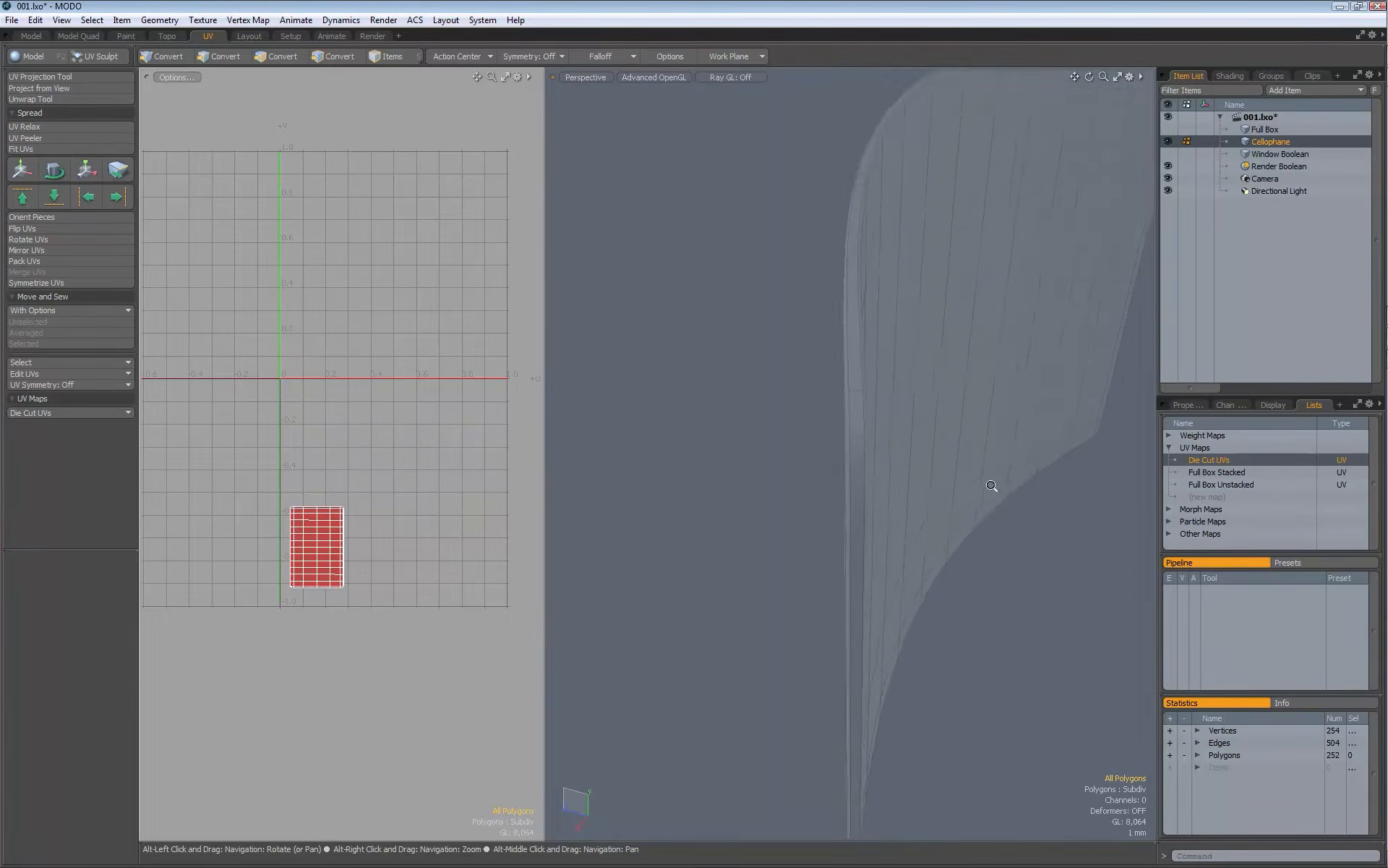
middle_click_drag(989, 490, 992, 537, "alt")
left_click(856, 406)
mouse_move(856, 406)
left_mouse_down()
mouse_move(856, 368)
mouse_move(731, 294)
mouse_move(759, 316)
left_mouse_up()
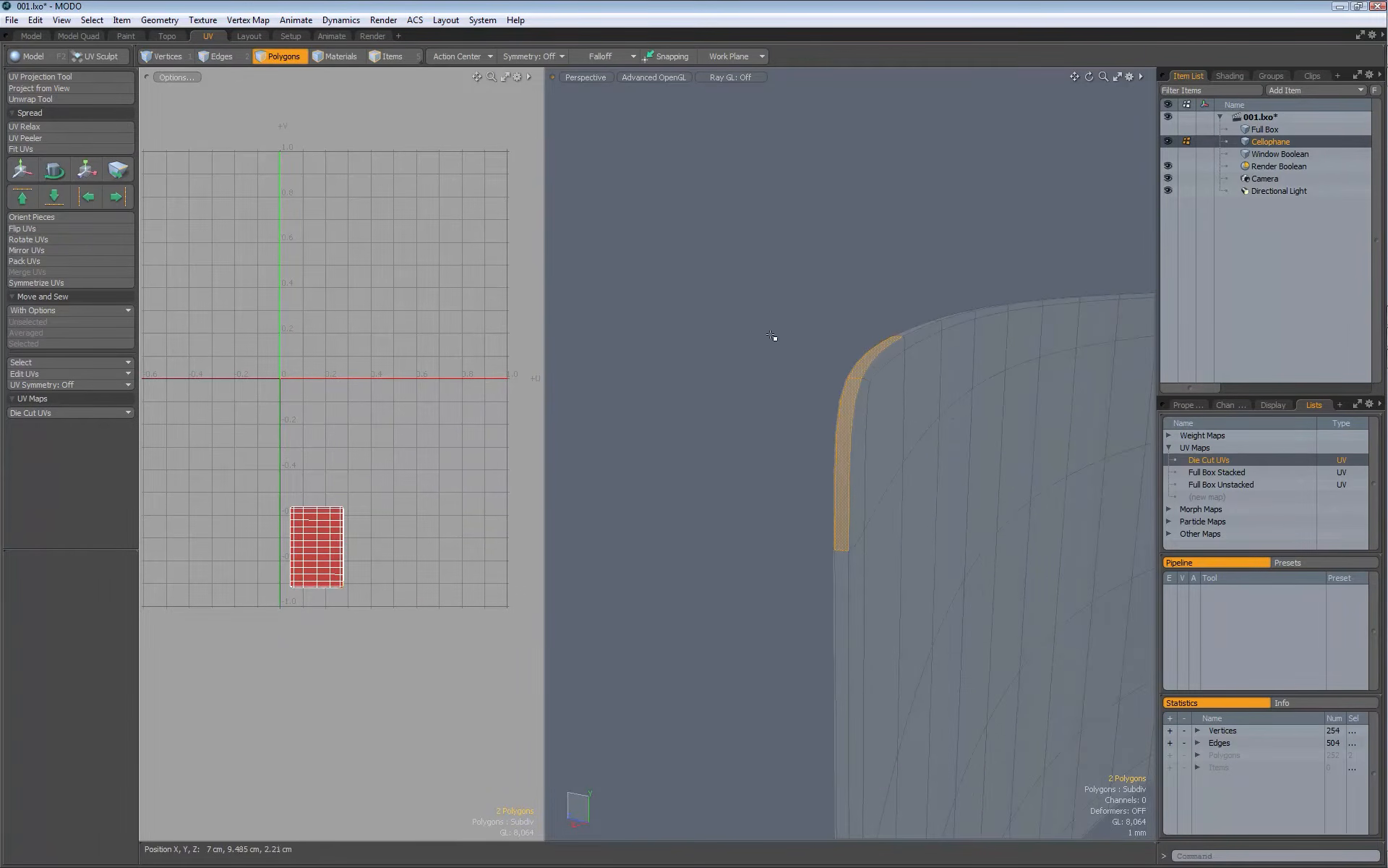
key("l")
left_click_drag(756, 371, 934, 412, "alt")
key("shift+Up")
key("a")
Step: Tear off the selected rim polygons' UVs, move them up into the positive UV square, and hide the unselected polygons
key("w")
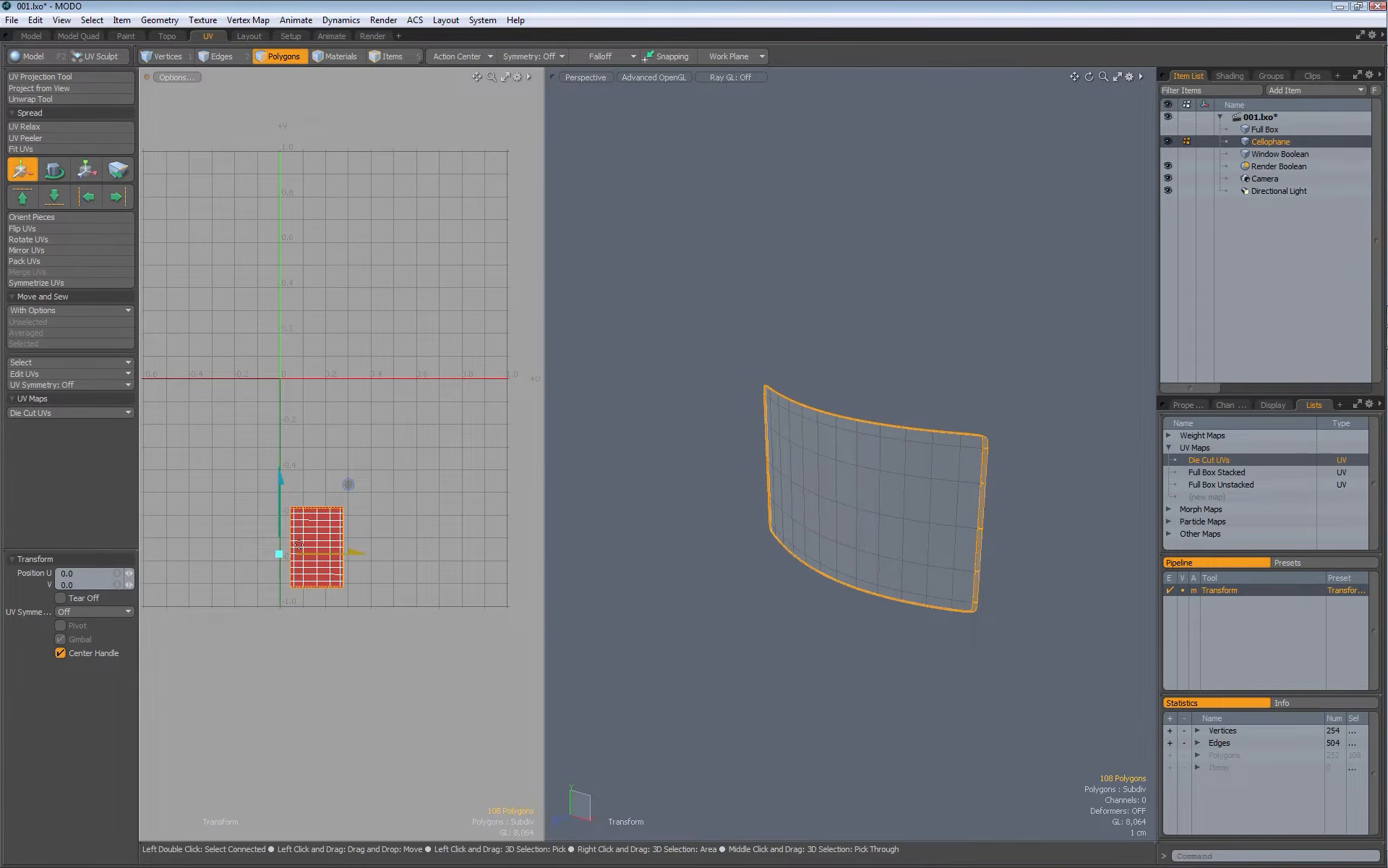
left_click(61, 597)
left_click_drag(248, 582, 253, 313)
key("shift")
key("shift+h")
key("space")
key("space")
key("space")
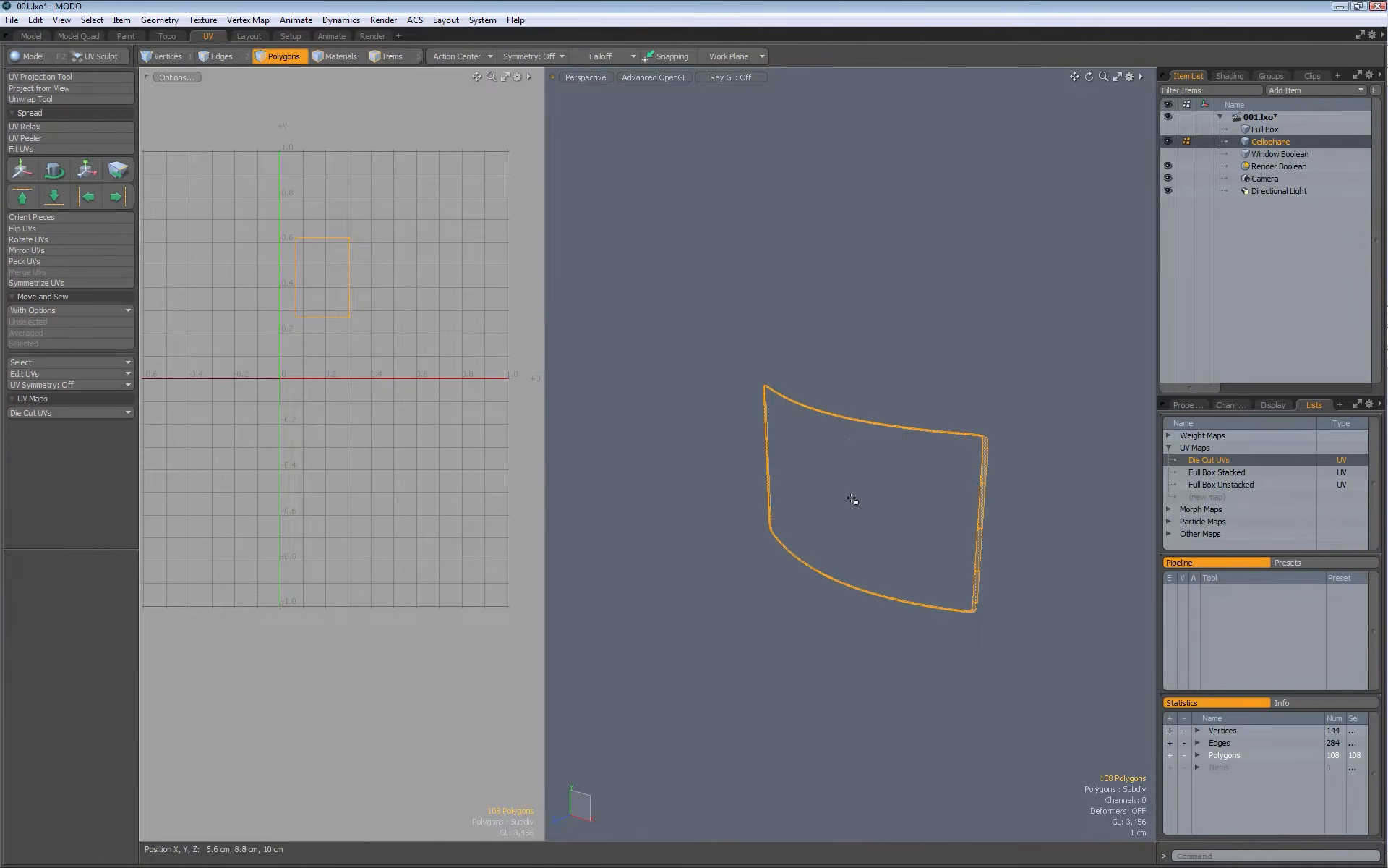
Step: Select the short edges across the rim at all four corners of the Cellophane sheet
scroll(973, 443, "up", 5)
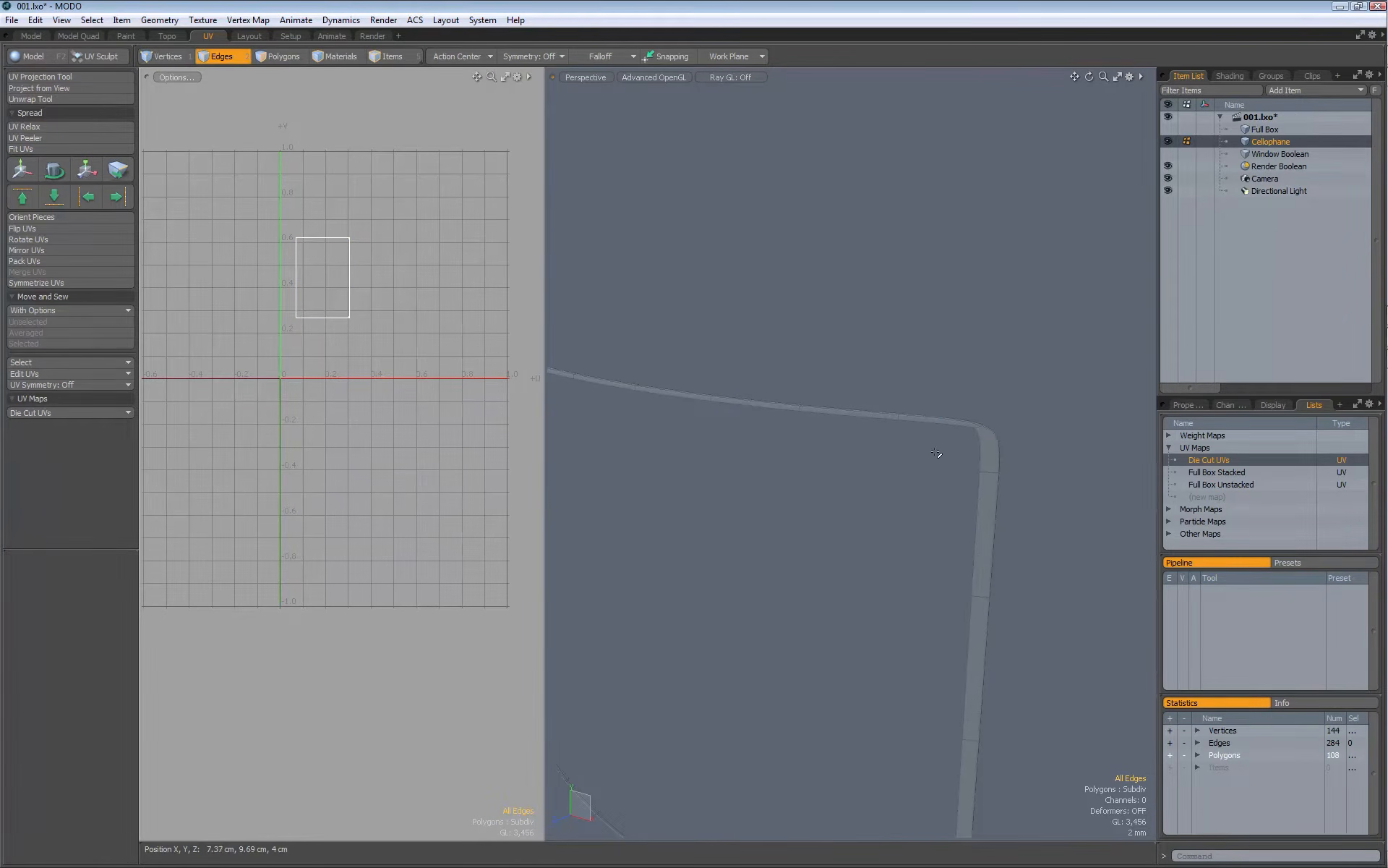
right_click_drag(1005, 432, 1005, 435)
right_click_drag(967, 549, 884, 564, "alt")
middle_click_drag(951, 752, 912, 565, "alt")
right_click_drag(912, 565, 1004, 571, "alt")
left_click_drag(1003, 570, 982, 569, "alt")
mouse_move(899, 505)
right_mouse_down("shift")
mouse_move(892, 543)
mouse_move(839, 550)
right_mouse_up("shift")
middle_click_drag(867, 550, 1035, 613, "alt")
left_click_drag(1034, 614, 898, 505, "alt")
middle_click_drag(696, 547, 856, 535, "alt")
right_click_drag(857, 553, 1001, 555, "alt")
middle_click_drag(1001, 555, 980, 544, "alt")
mouse_move(853, 584)
right_mouse_down("shift")
mouse_move(862, 626)
mouse_move(854, 615)
right_mouse_up("shift")
right_click_drag(854, 615, 810, 651, "alt")
right_click_drag(855, 319, 857, 322, "shift")
right_click_drag(857, 326, 843, 415, "alt")
left_click_drag(844, 415, 810, 383, "alt")
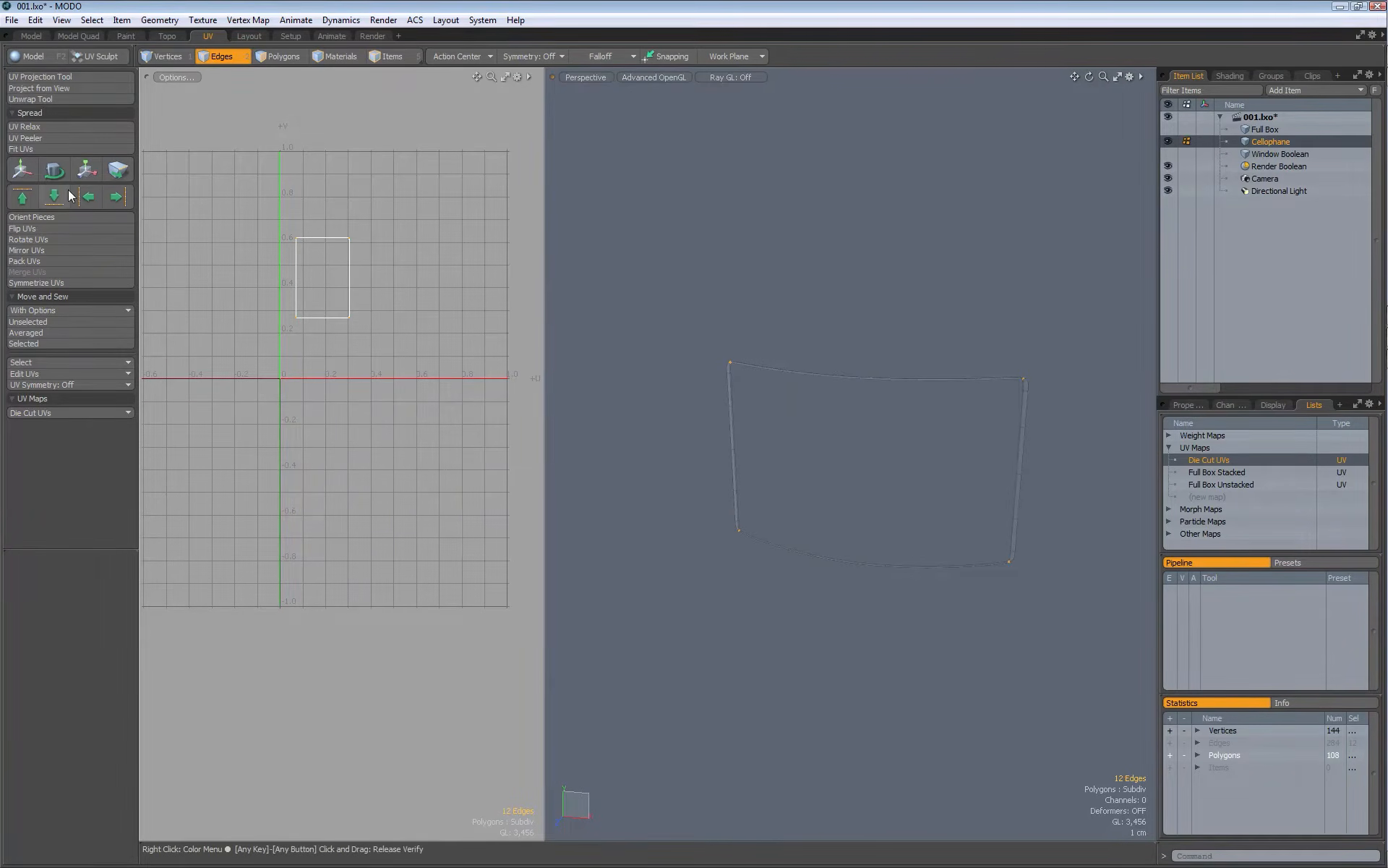
Step: Unwrap the rim along the selected corner edges with the Angle Based method and unhide the remaining polygons
left_click(42, 100)
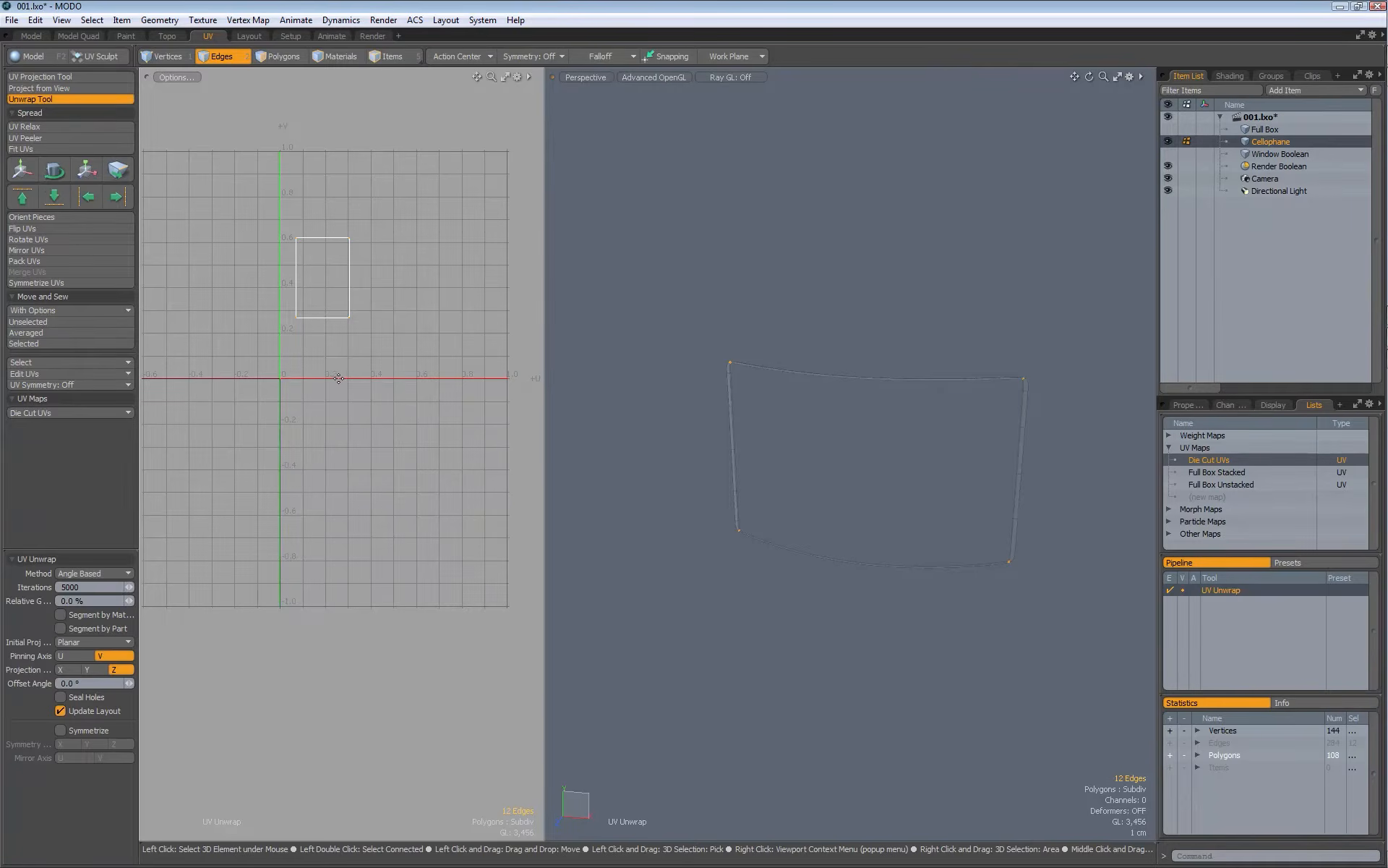
left_click(343, 376)
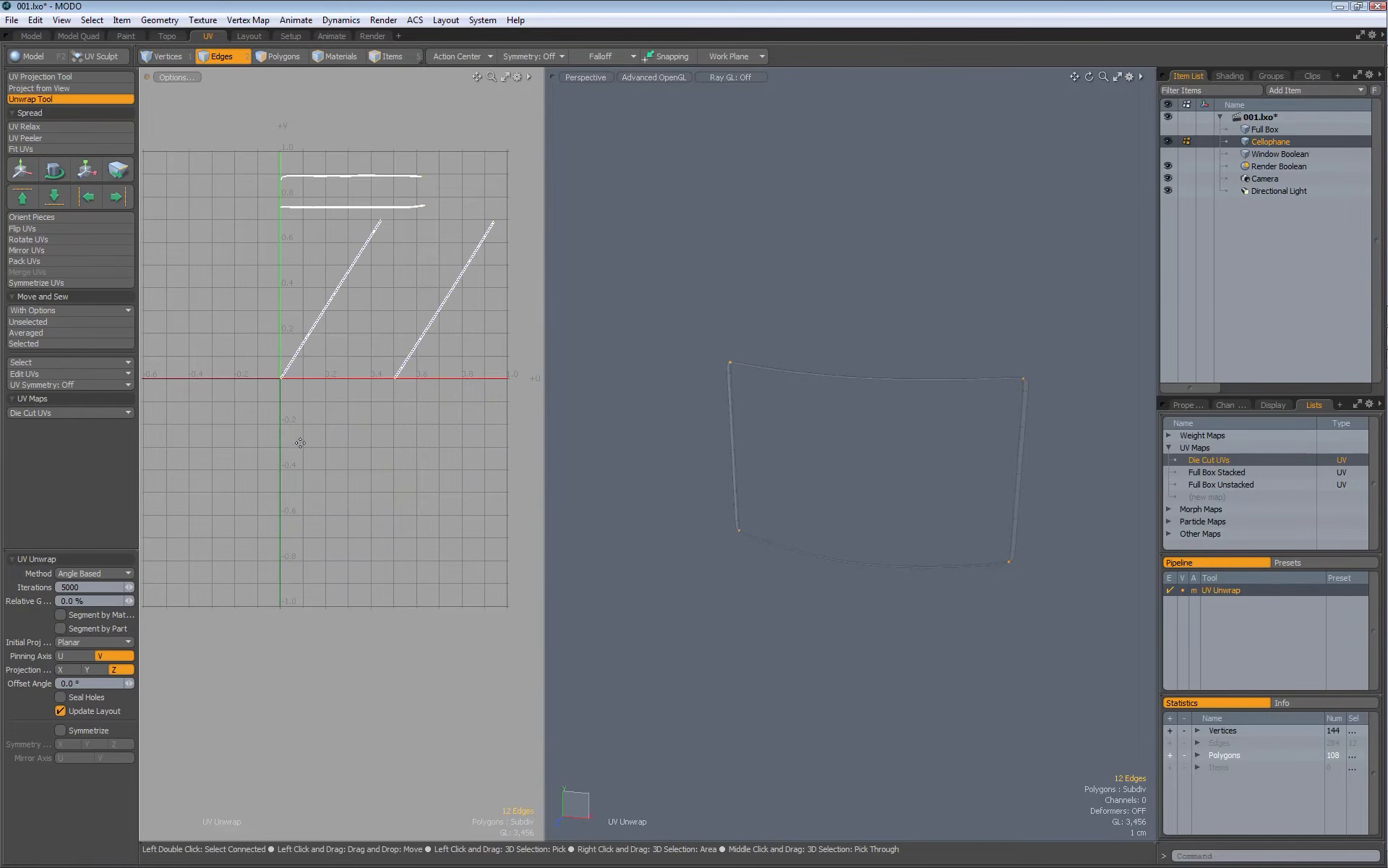
right_click_drag(388, 273, 347, 371, "alt")
left_click_drag(466, 473, 366, 385, "alt")
key("space")
key("u")
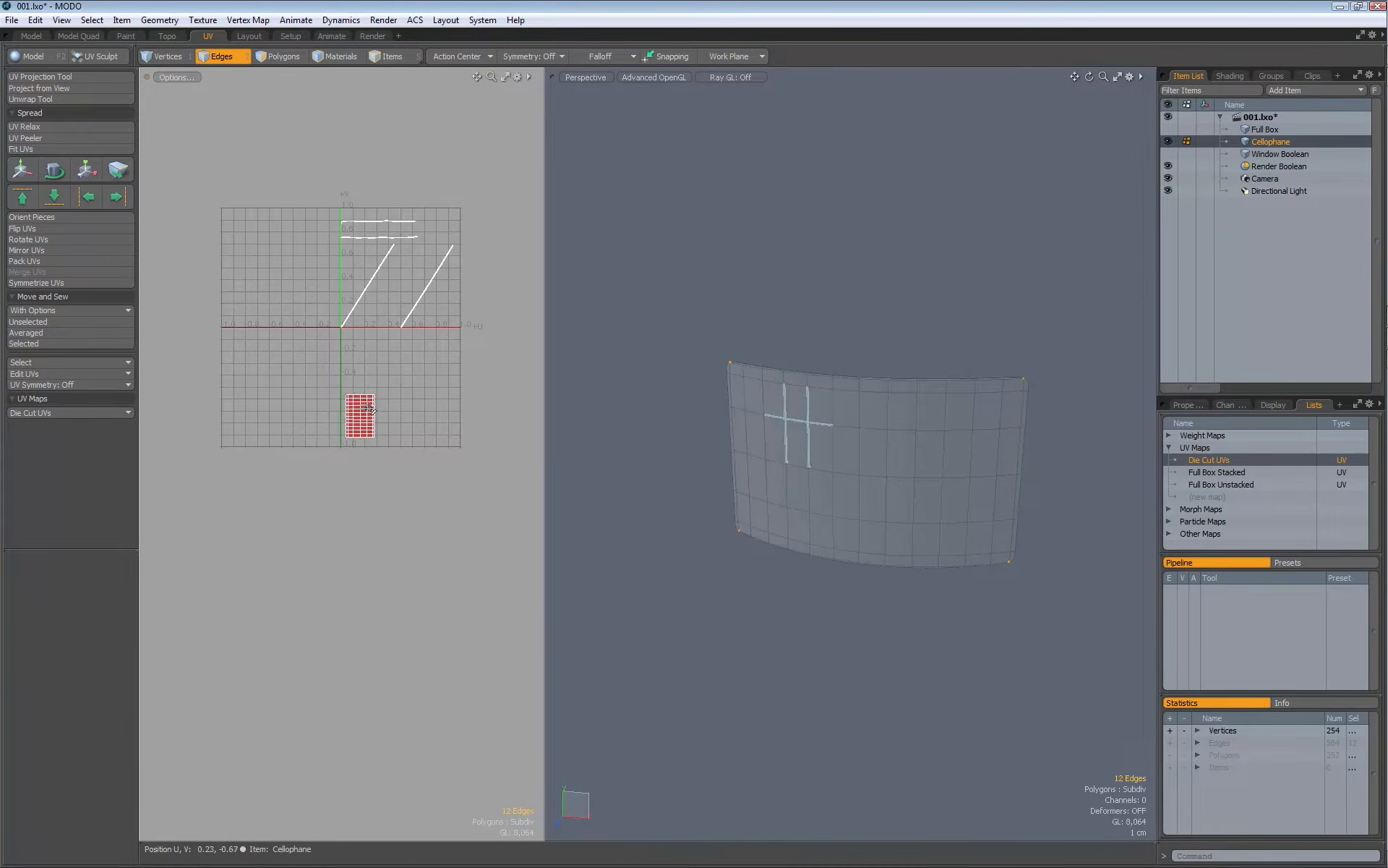
right_click_drag(375, 344, 388, 347, "alt")
left_click(33, 261)
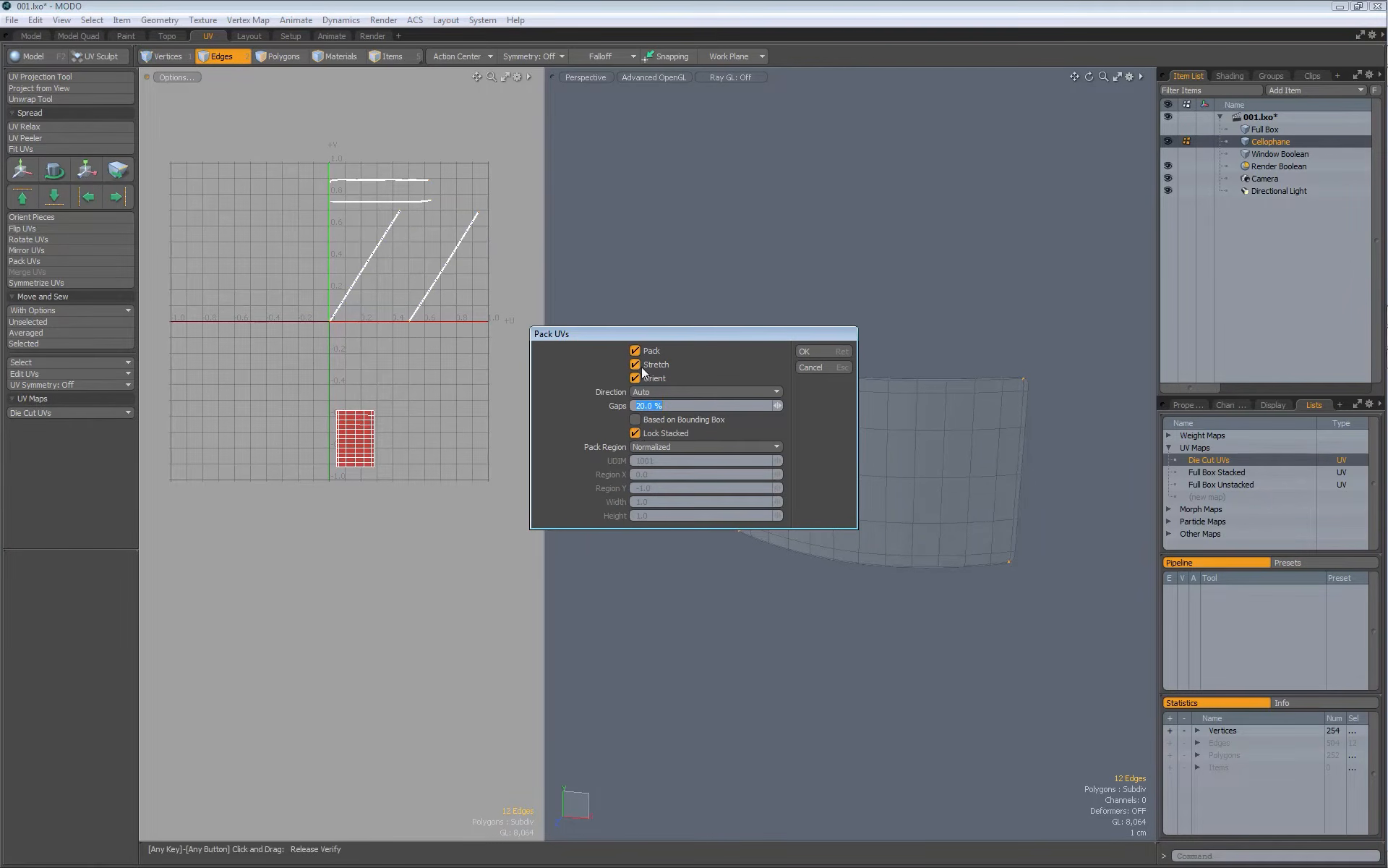
left_click(841, 367)
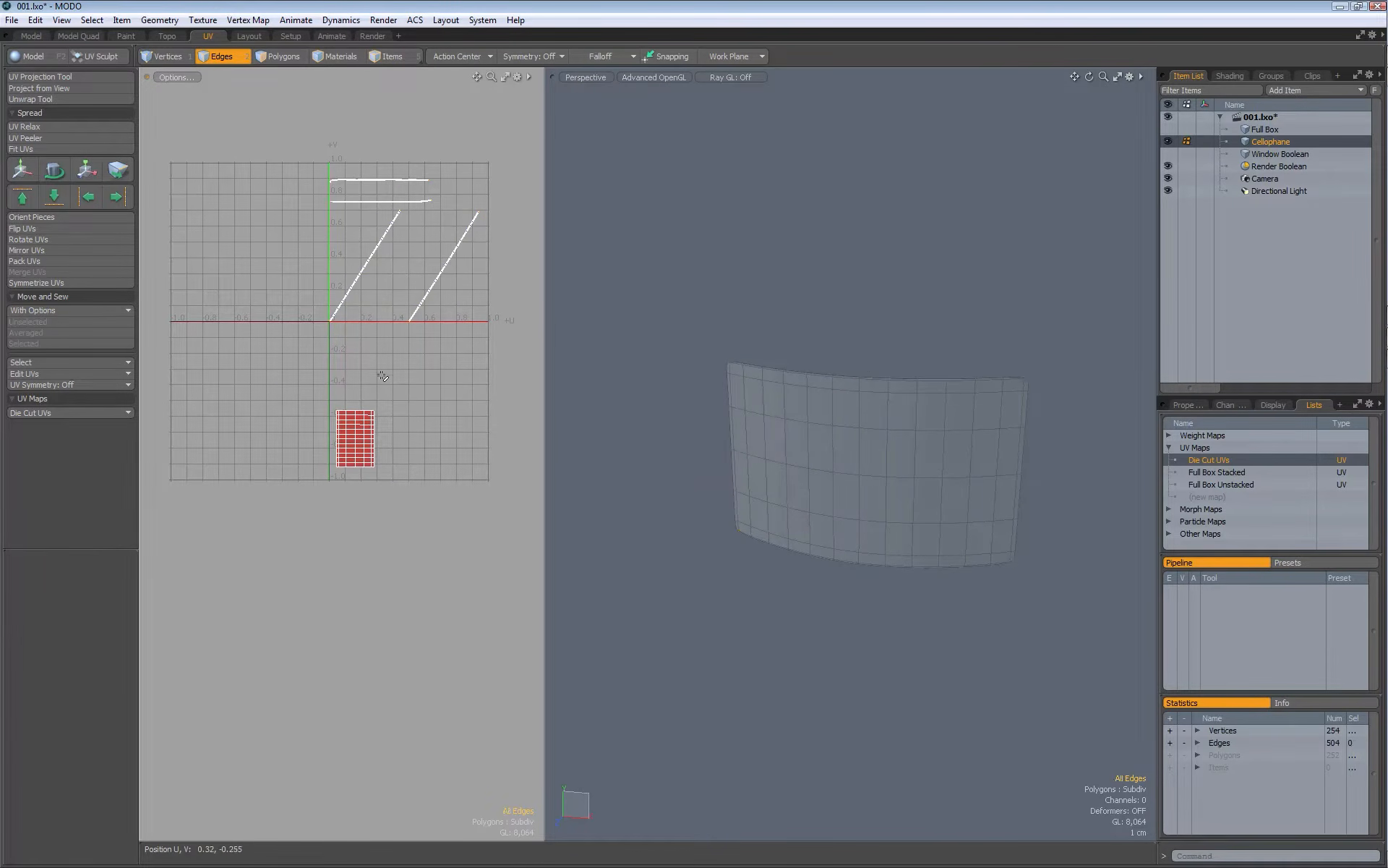
Step: Clear the selection and pack all Cellophane UV pieces into the normalized region with Pack, Stretch and Orient enabled and 20% gaps
key("3")
left_click(277, 316)
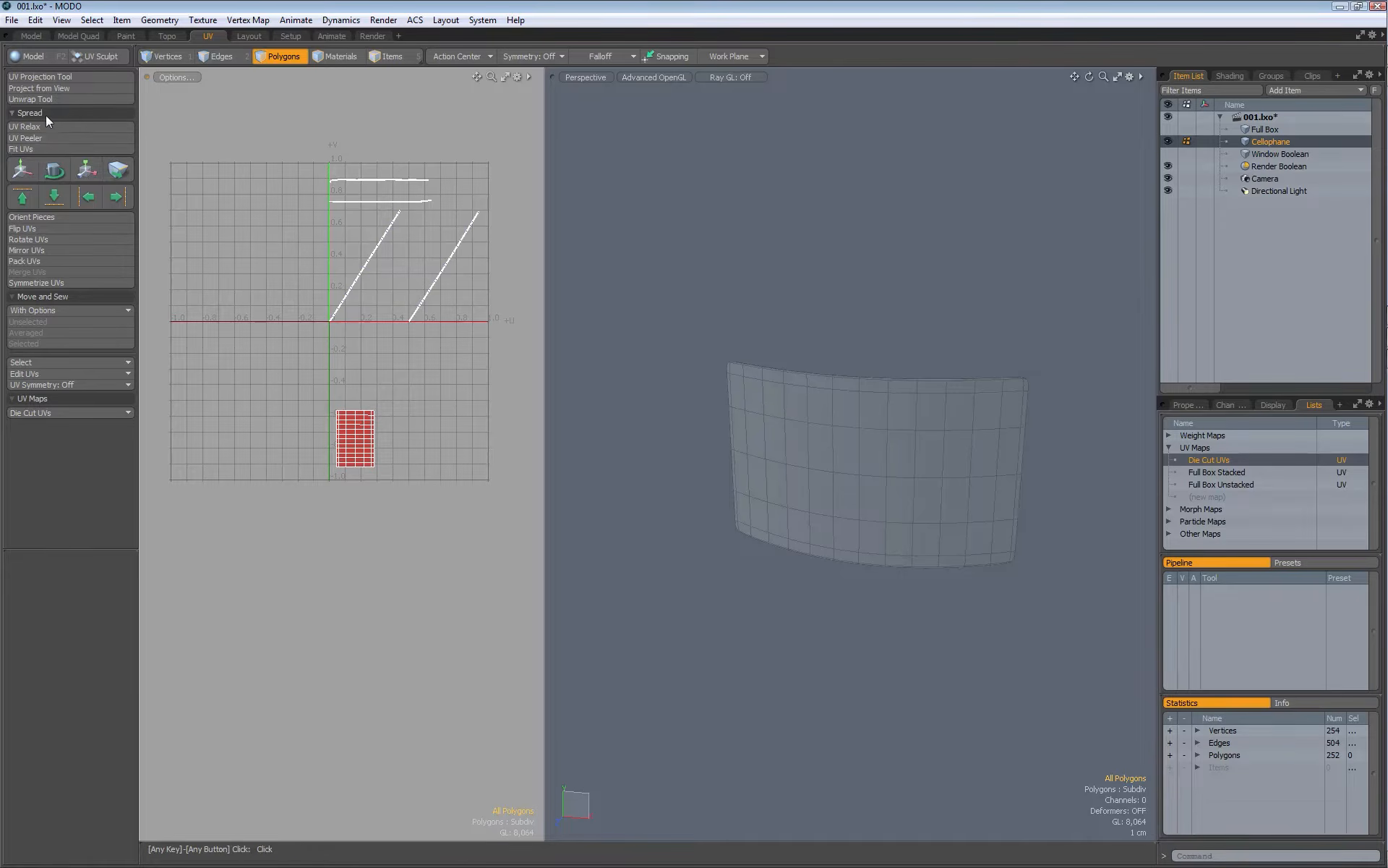
left_click(37, 100)
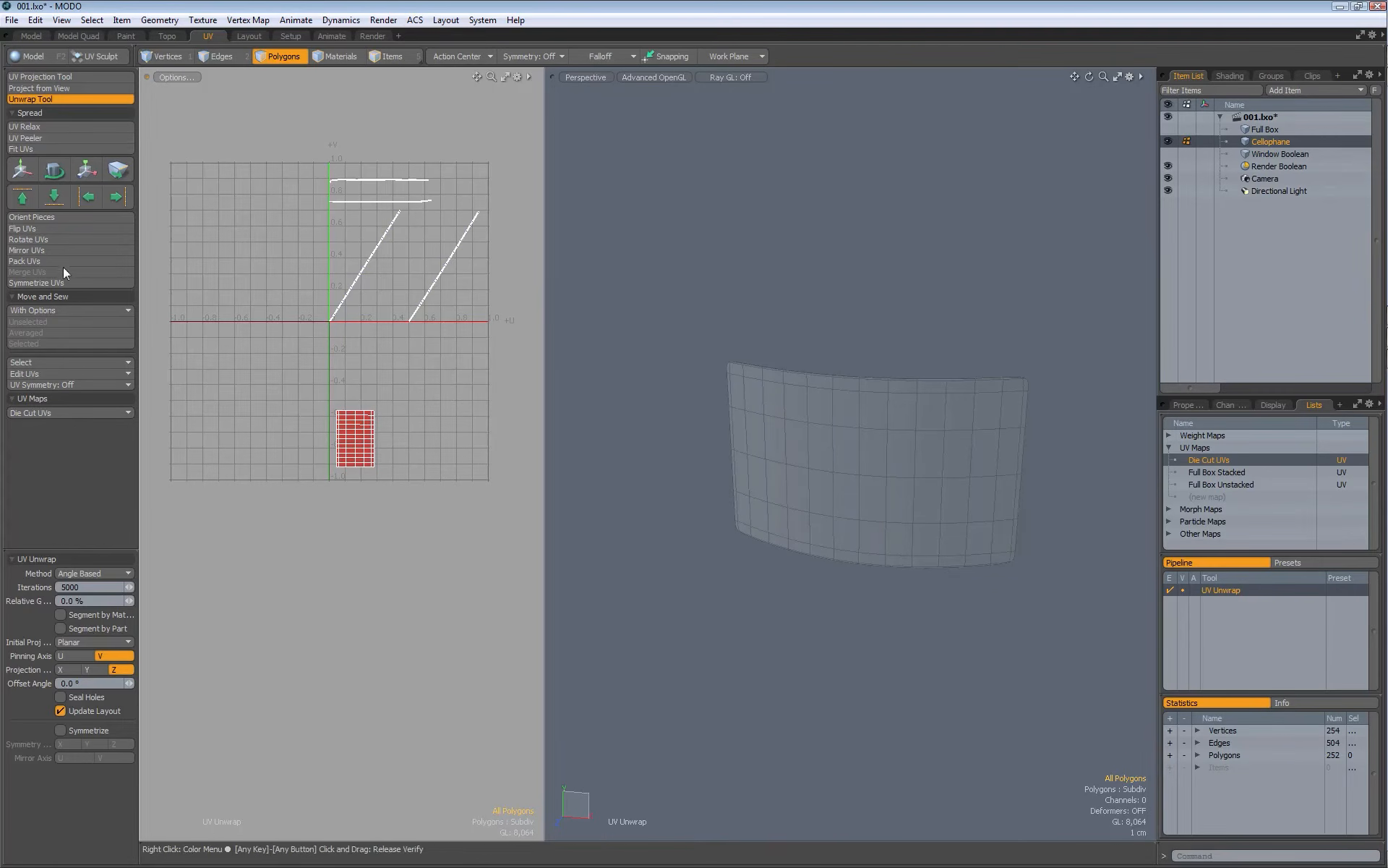
key("q")
left_click(25, 261)
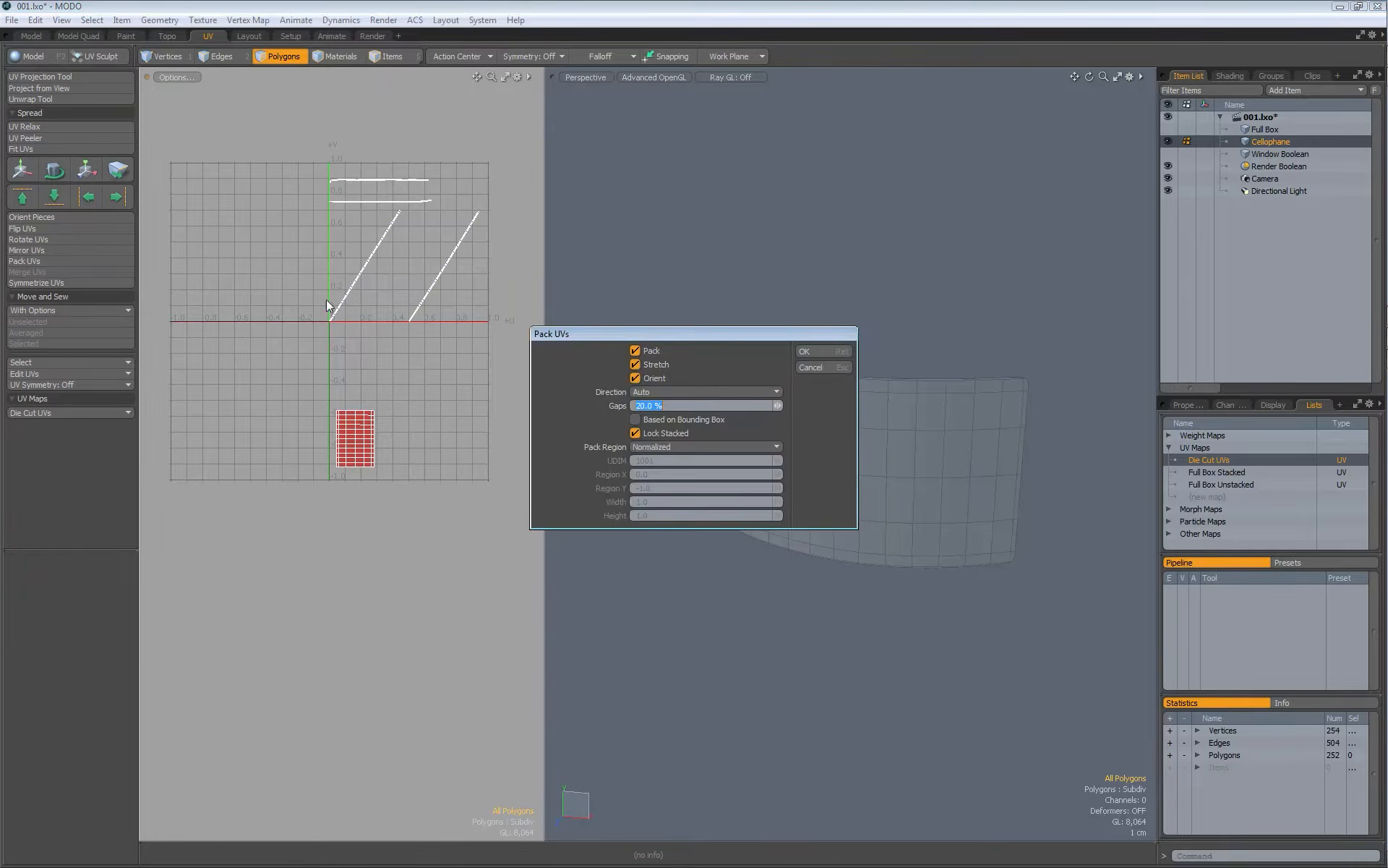
left_click(822, 350)
left_click_drag(350, 337, 270, 378, "alt")
mouse_move(318, 298)
right_mouse_down("alt")
mouse_move(451, 303)
mouse_move(311, 285)
right_mouse_up("alt")
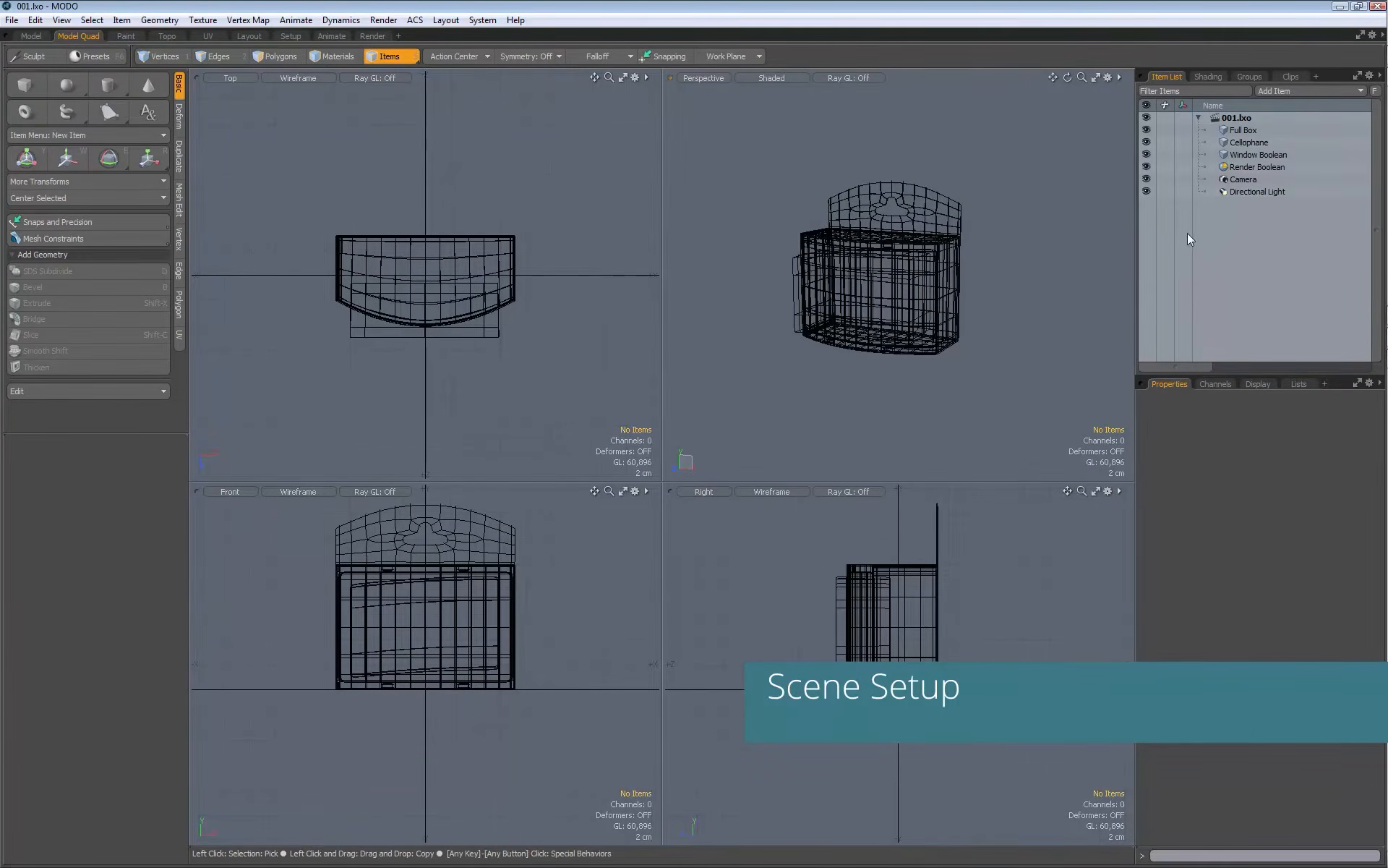
Step: Add a locator to the scene and place it above Full Box in the item list
left_click(1271, 91)
mouse_move(1274, 92)
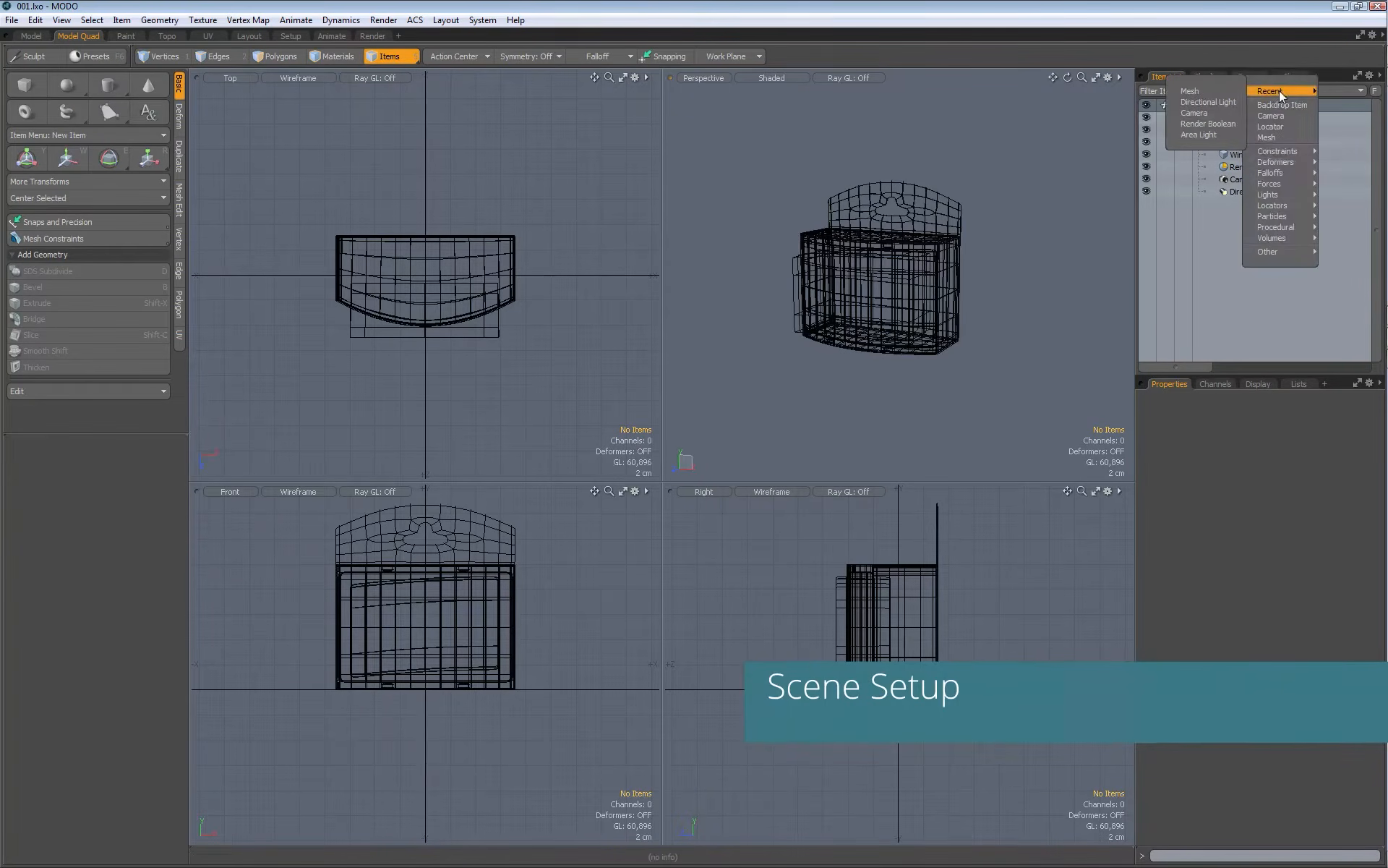
left_click(1272, 127)
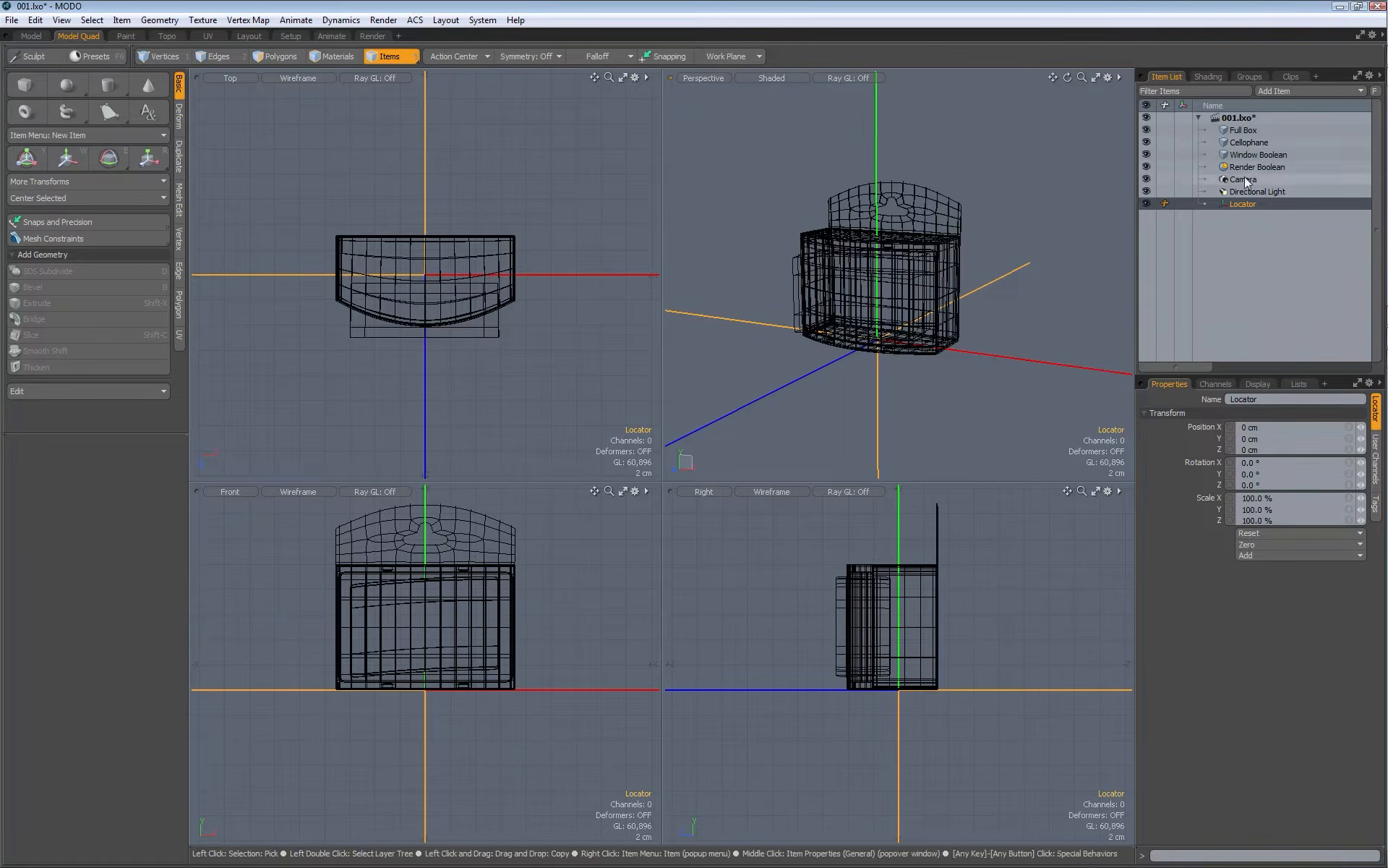
left_click_drag(1240, 204, 1247, 135)
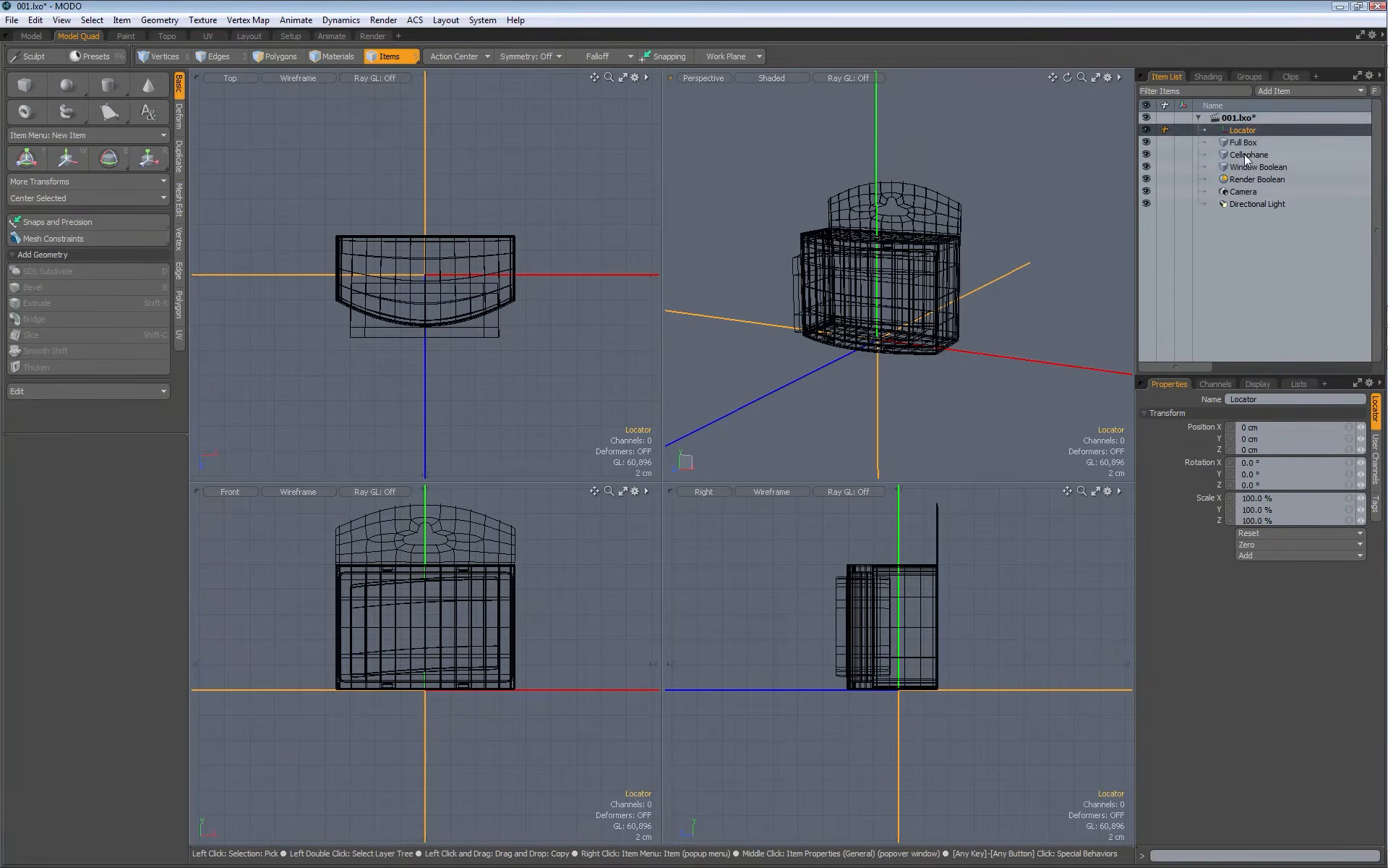
Step: Parent Full Box, Cellophane, Window Boolean and Render Boolean to the locator
left_click(1242, 142)
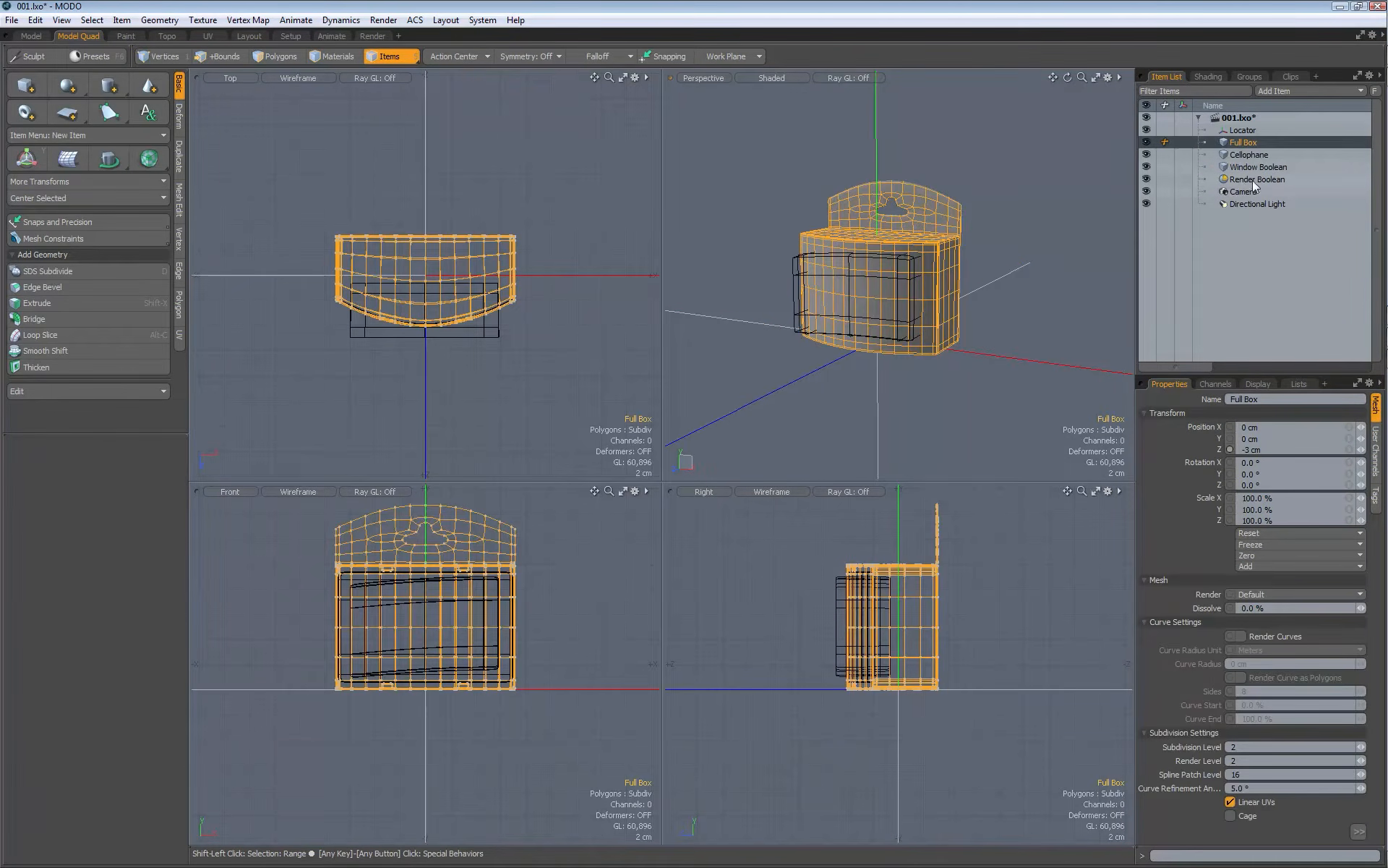
left_click(1256, 181, "shift")
left_click_drag(1250, 151, 1243, 131)
Step: Rename the locator to Box Loc and check its child items, leaving the hierarchy collapsed
left_click(1243, 131)
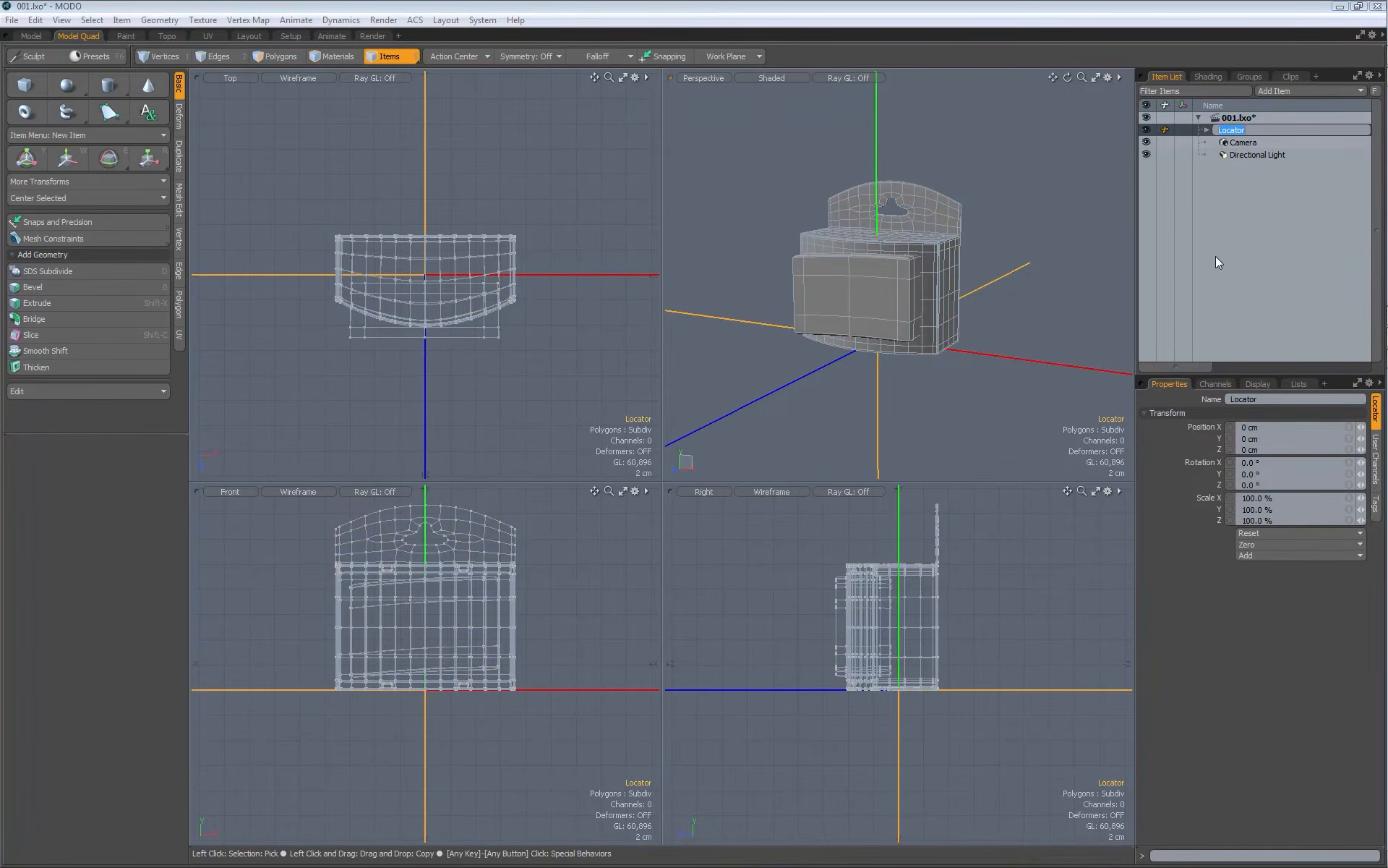
type("Box Loc")
key("Return")
left_click(1207, 131)
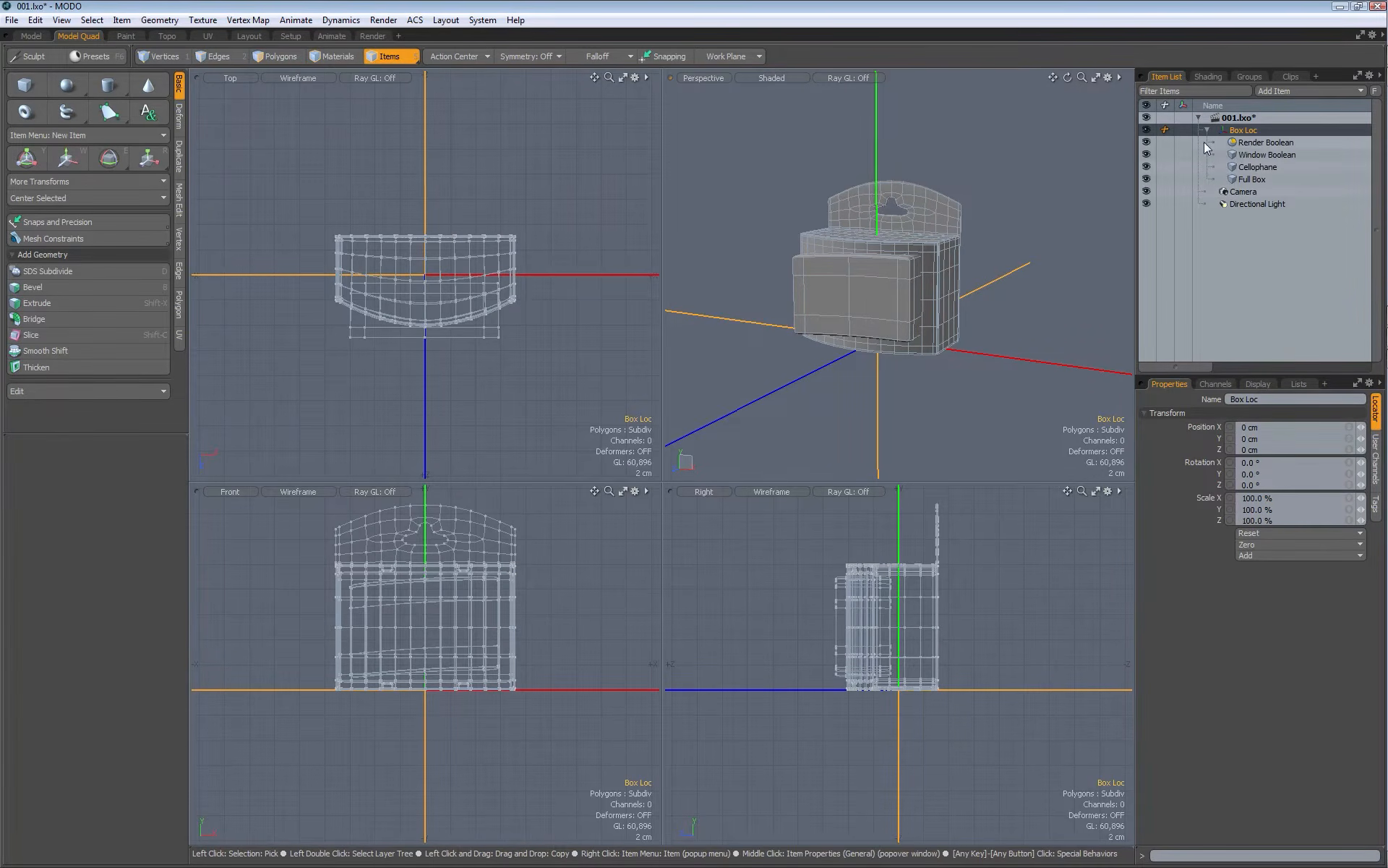
left_click(1206, 130)
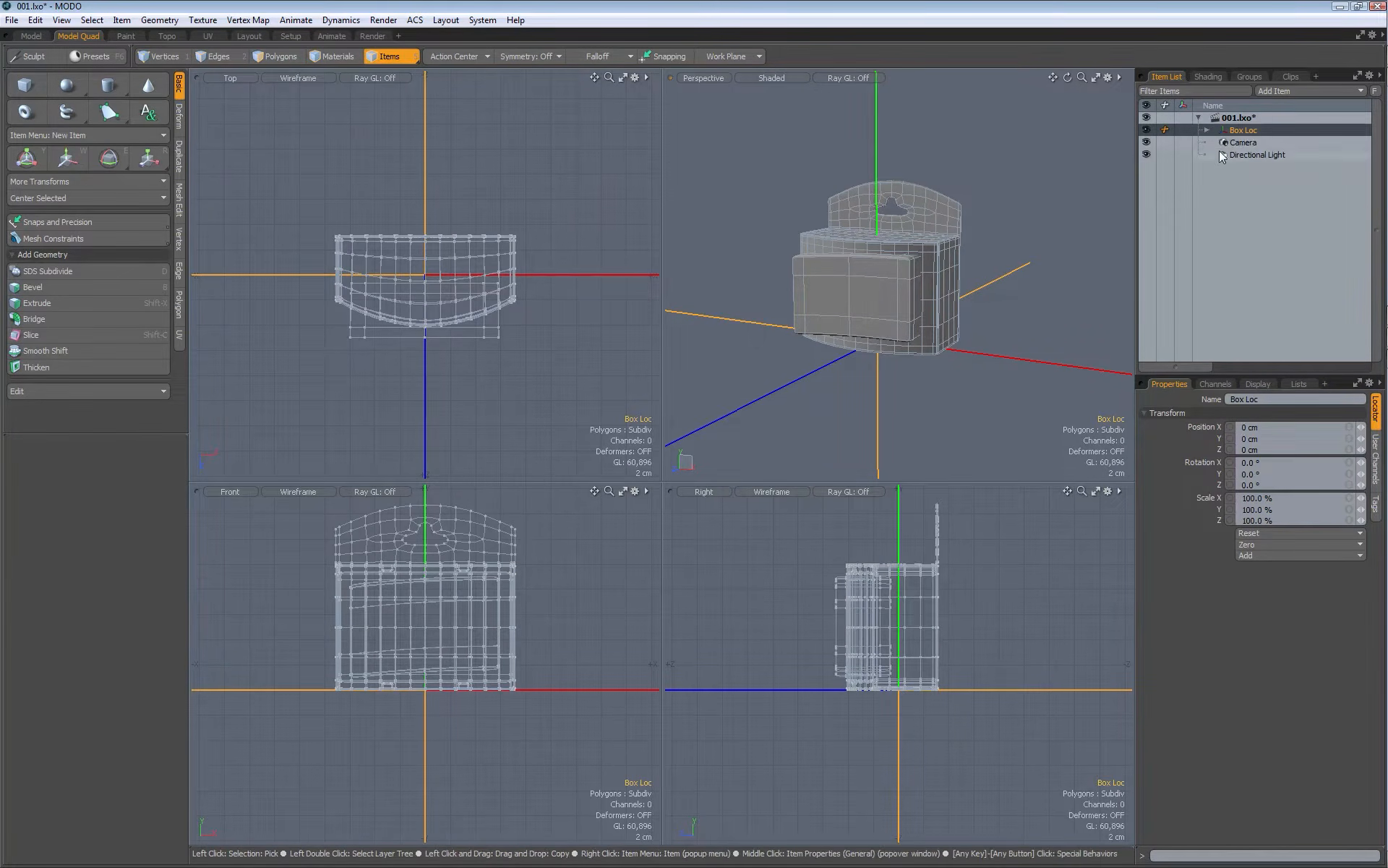
Step: Rename the camera to Render Cam
double_click(1238, 144)
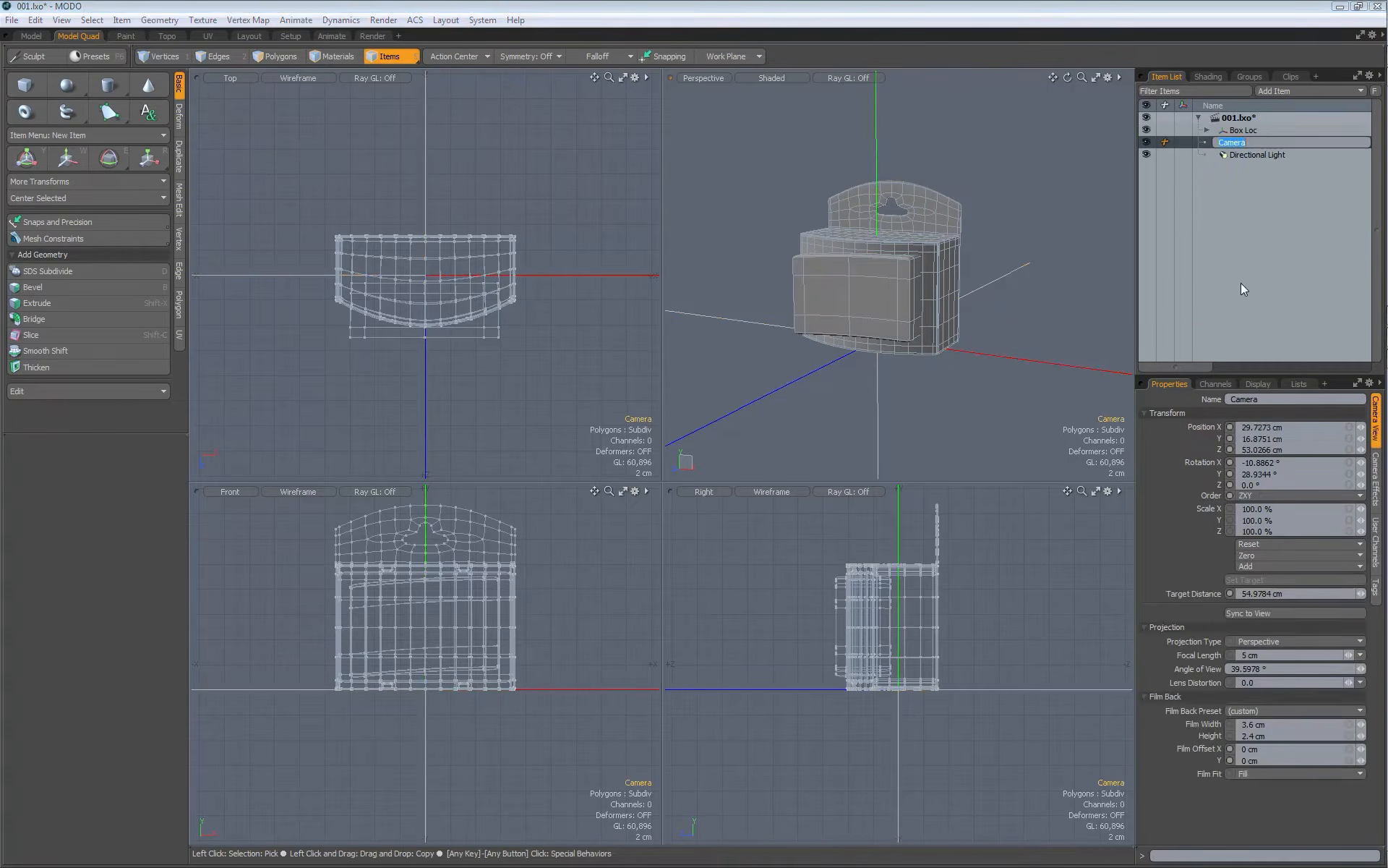
type("Render")
key("Return")
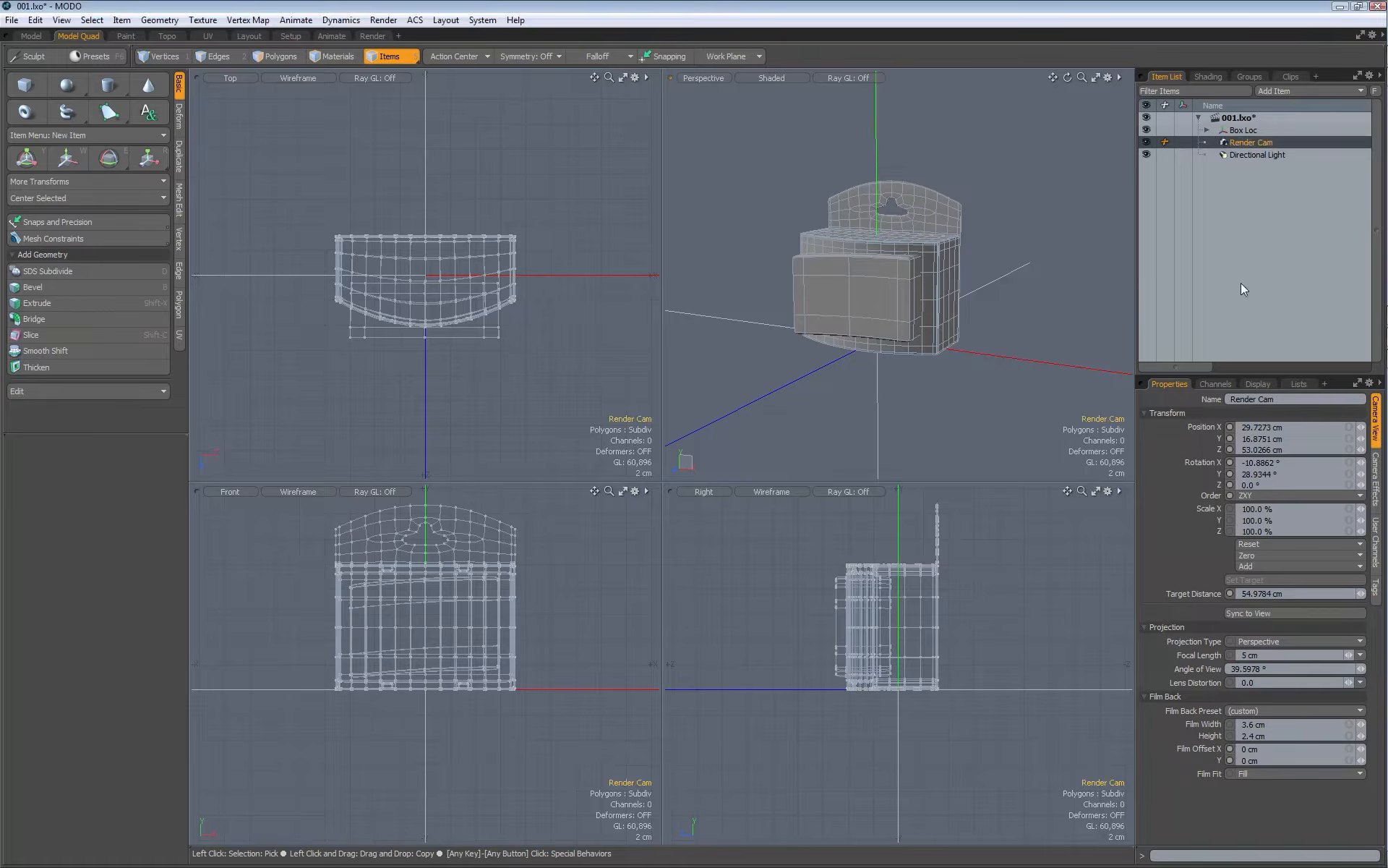
Step: In the render layout, delete the empty image layer and Environment Material 2 from the scene's Environment
left_click(1253, 155)
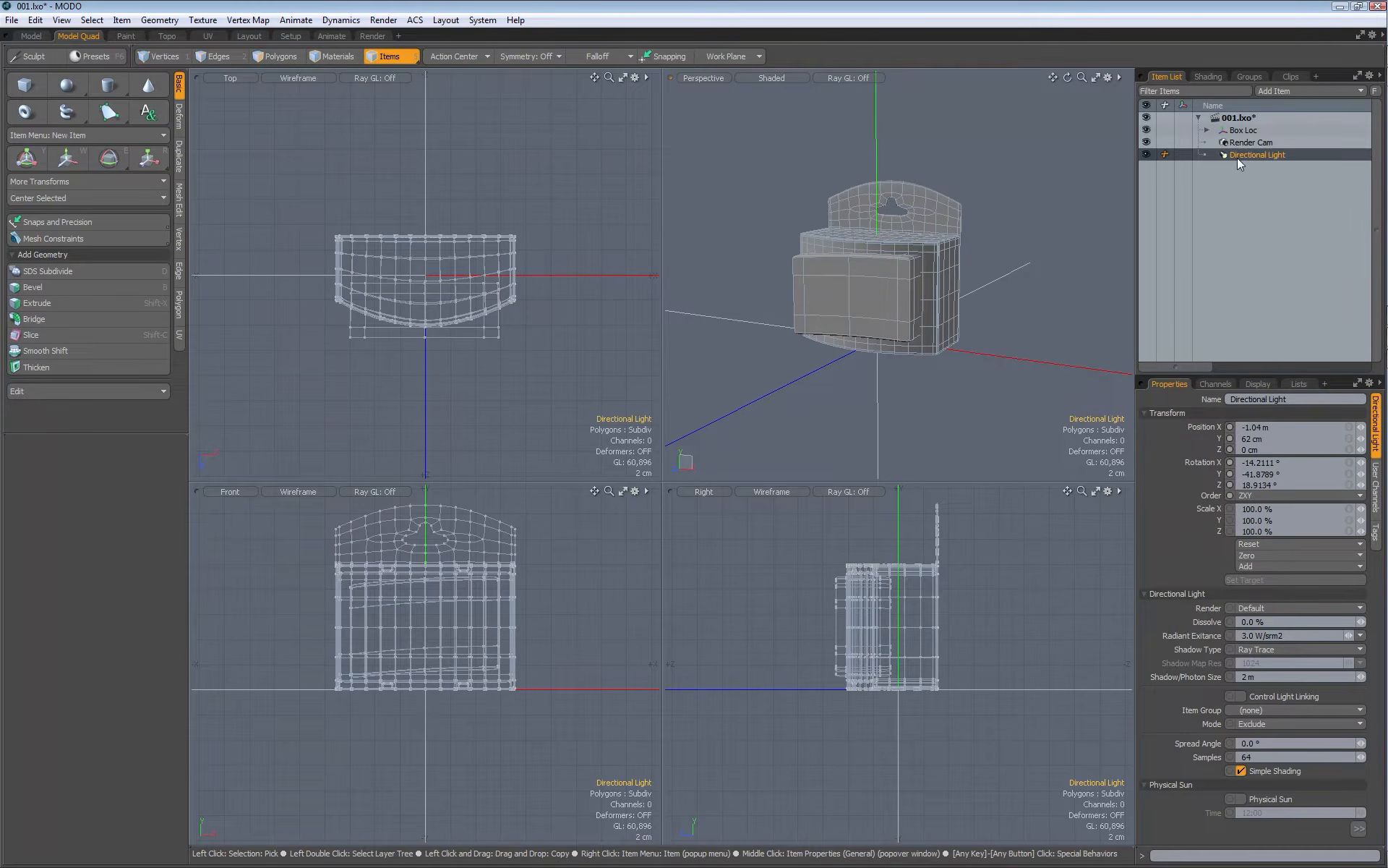
left_click(373, 36)
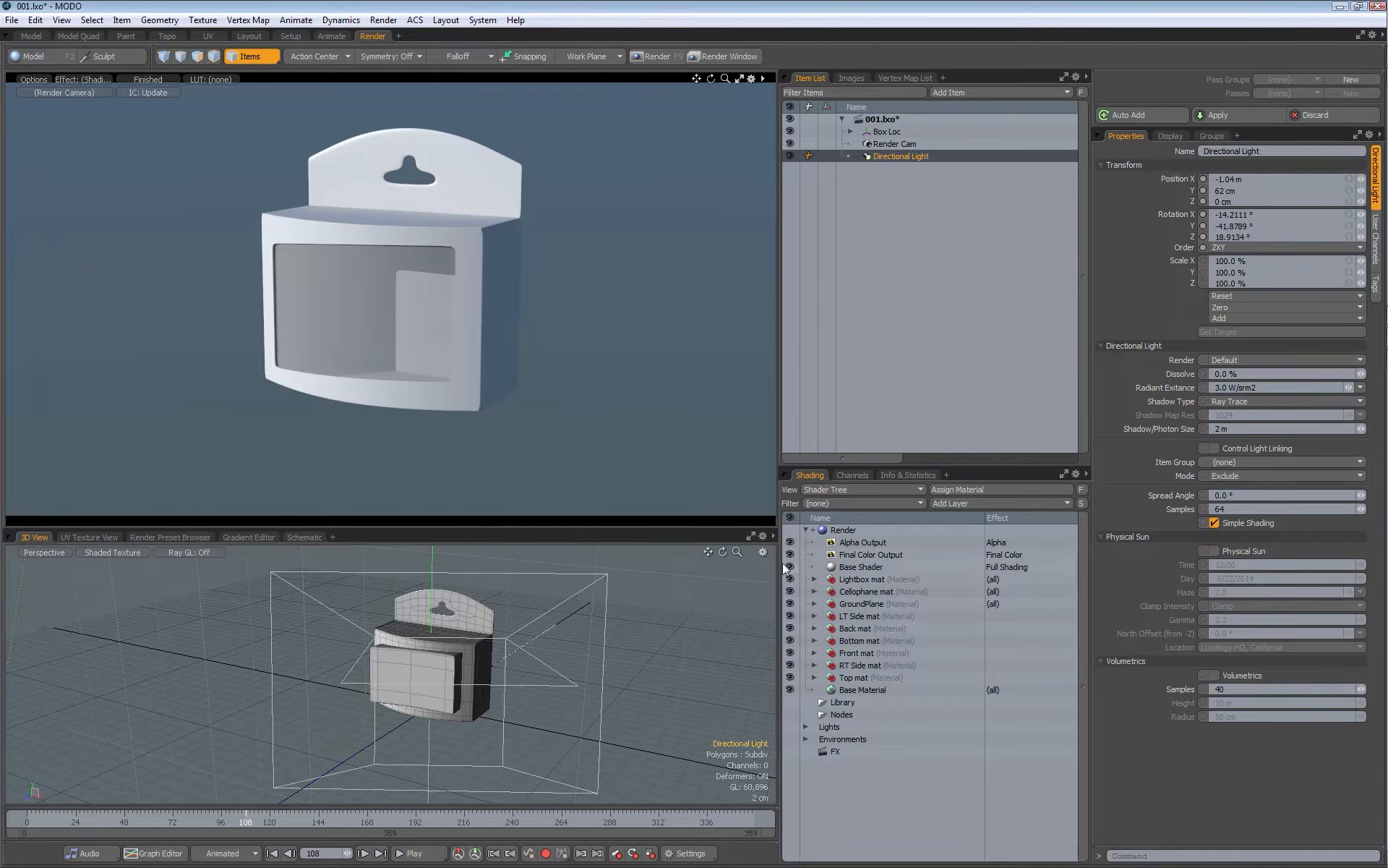
left_click(806, 738)
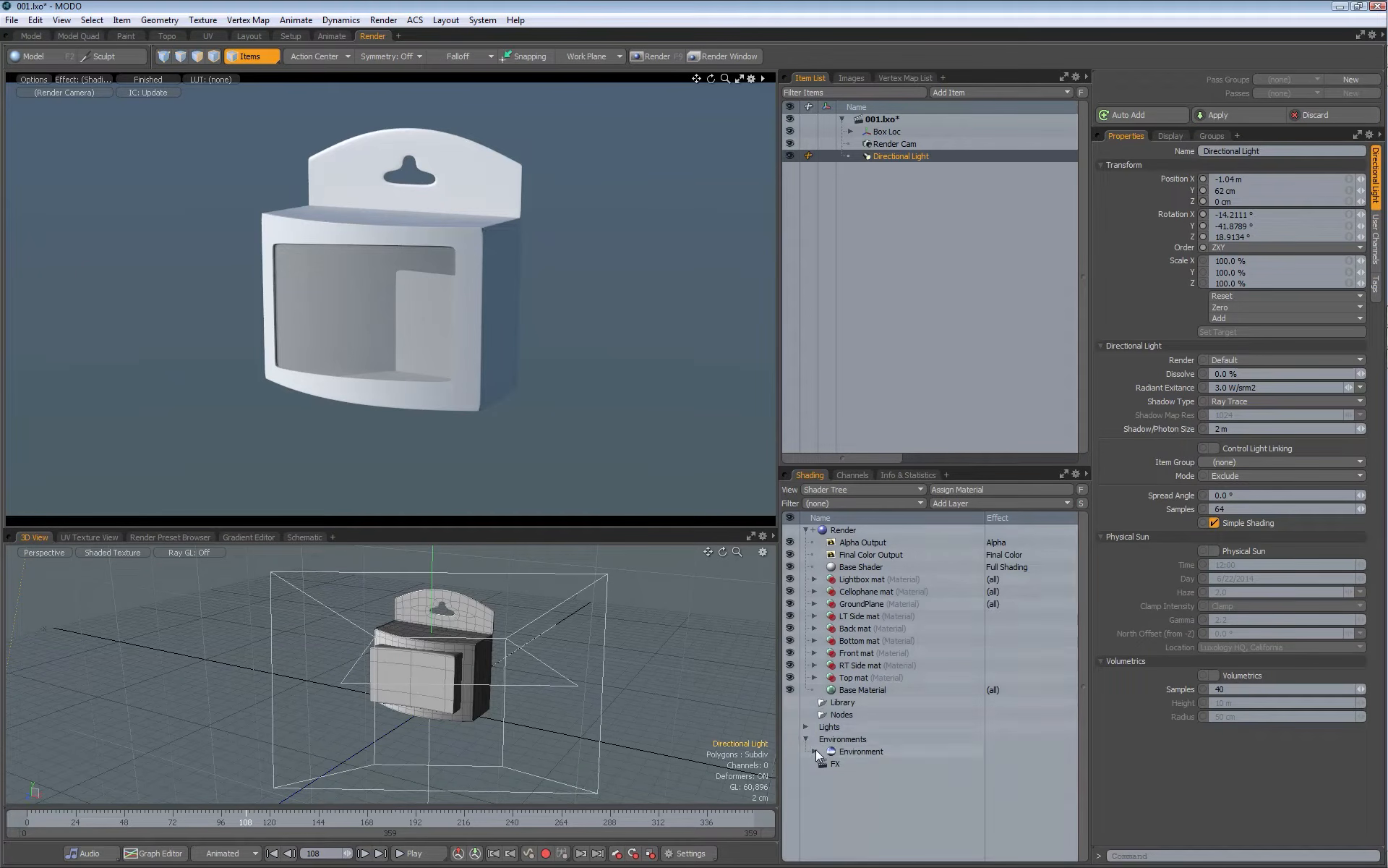
left_click(815, 751)
left_click(864, 763)
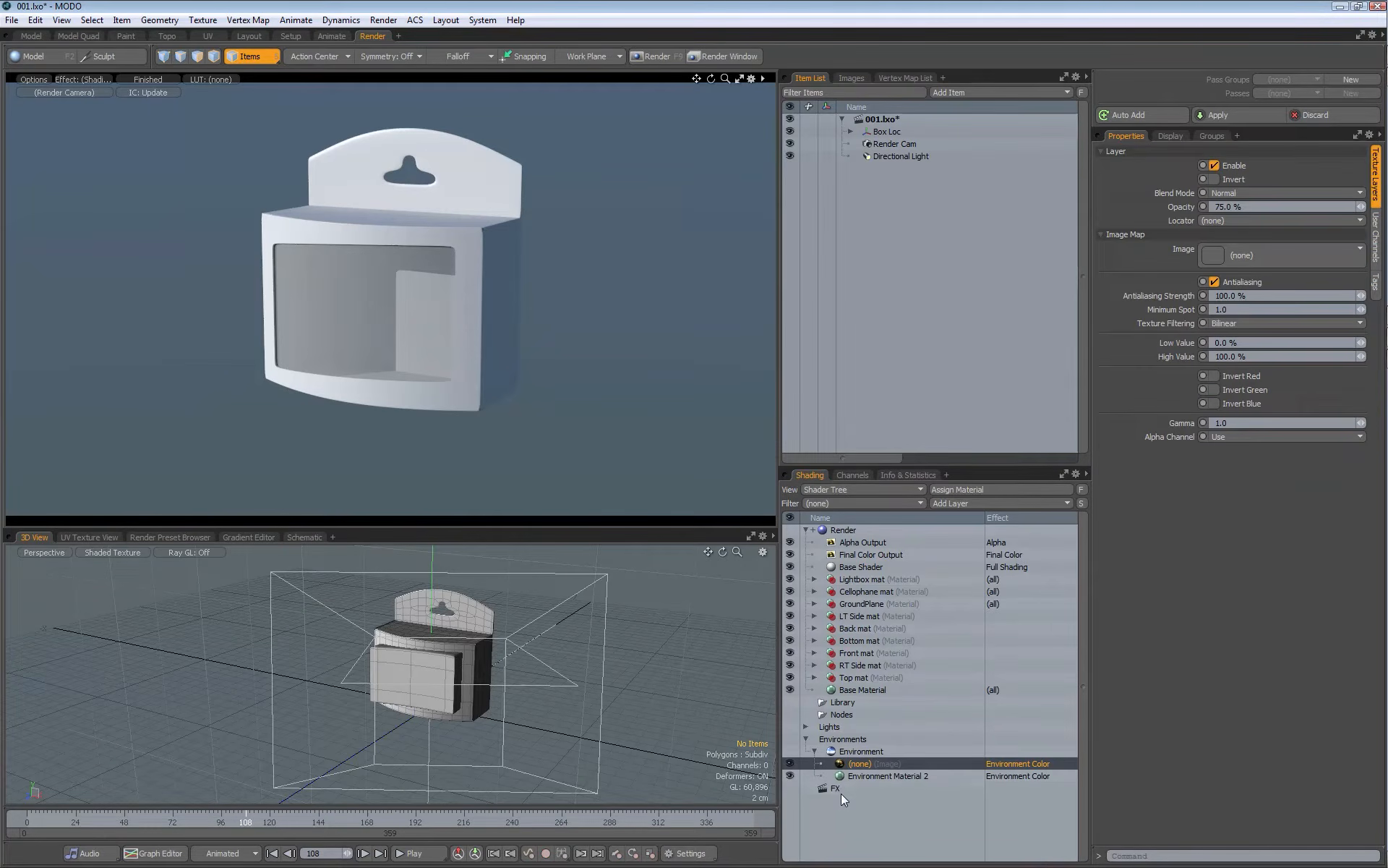
key("Delete")
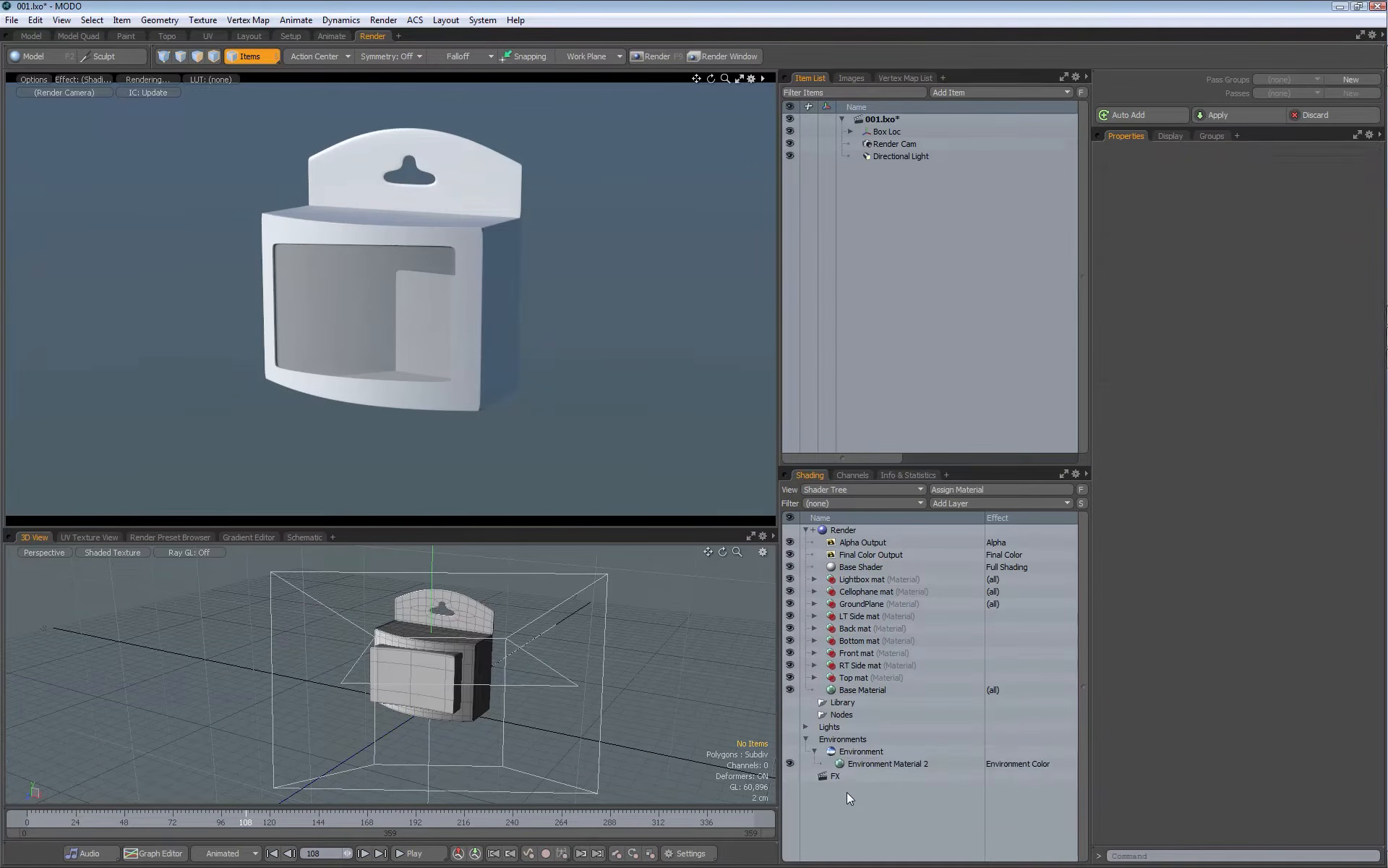
key("Delete")
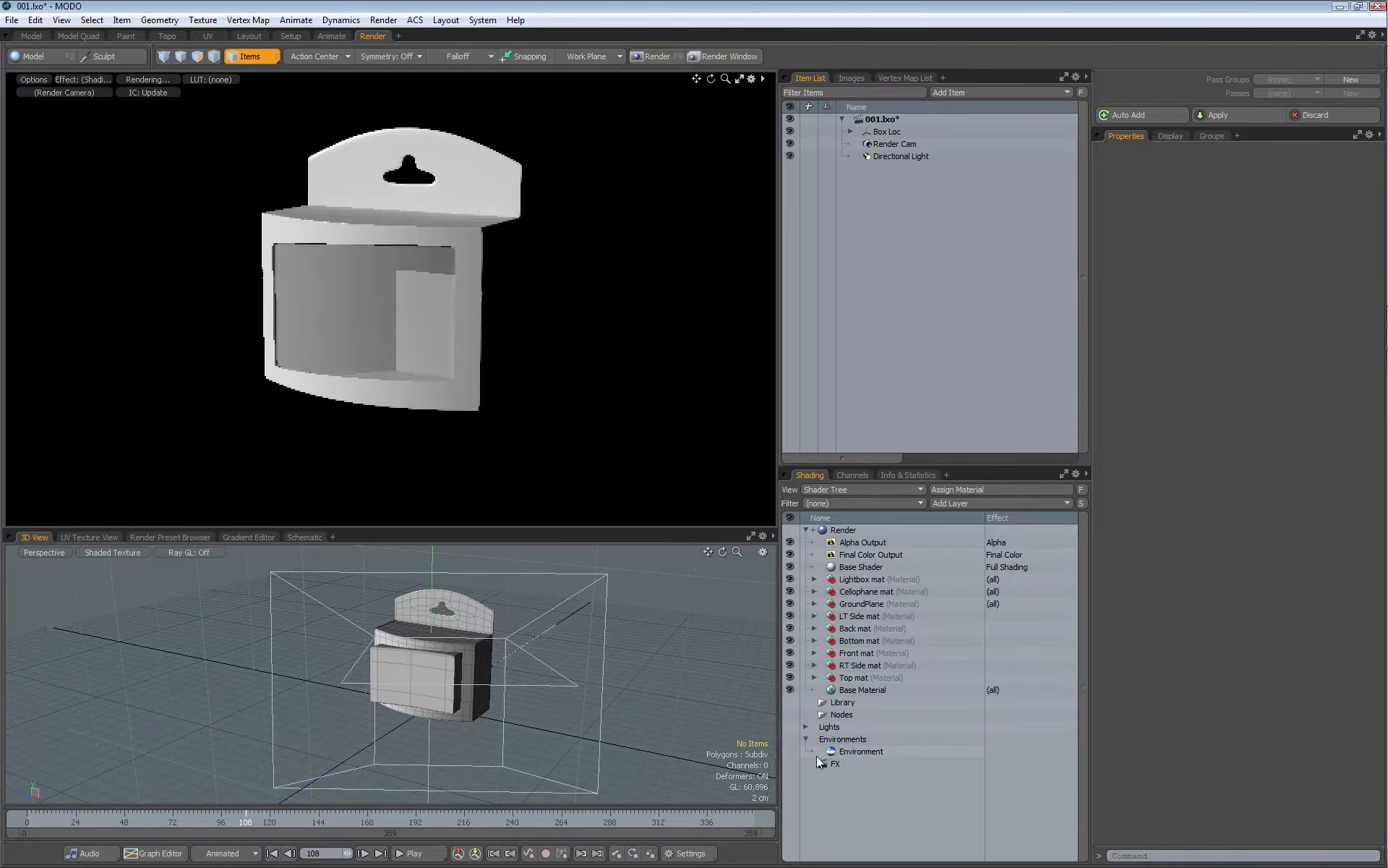
Step: Load the Kitchen Probe 01 preset from the Indoor environment assets into the selected Environment
left_click(844, 753)
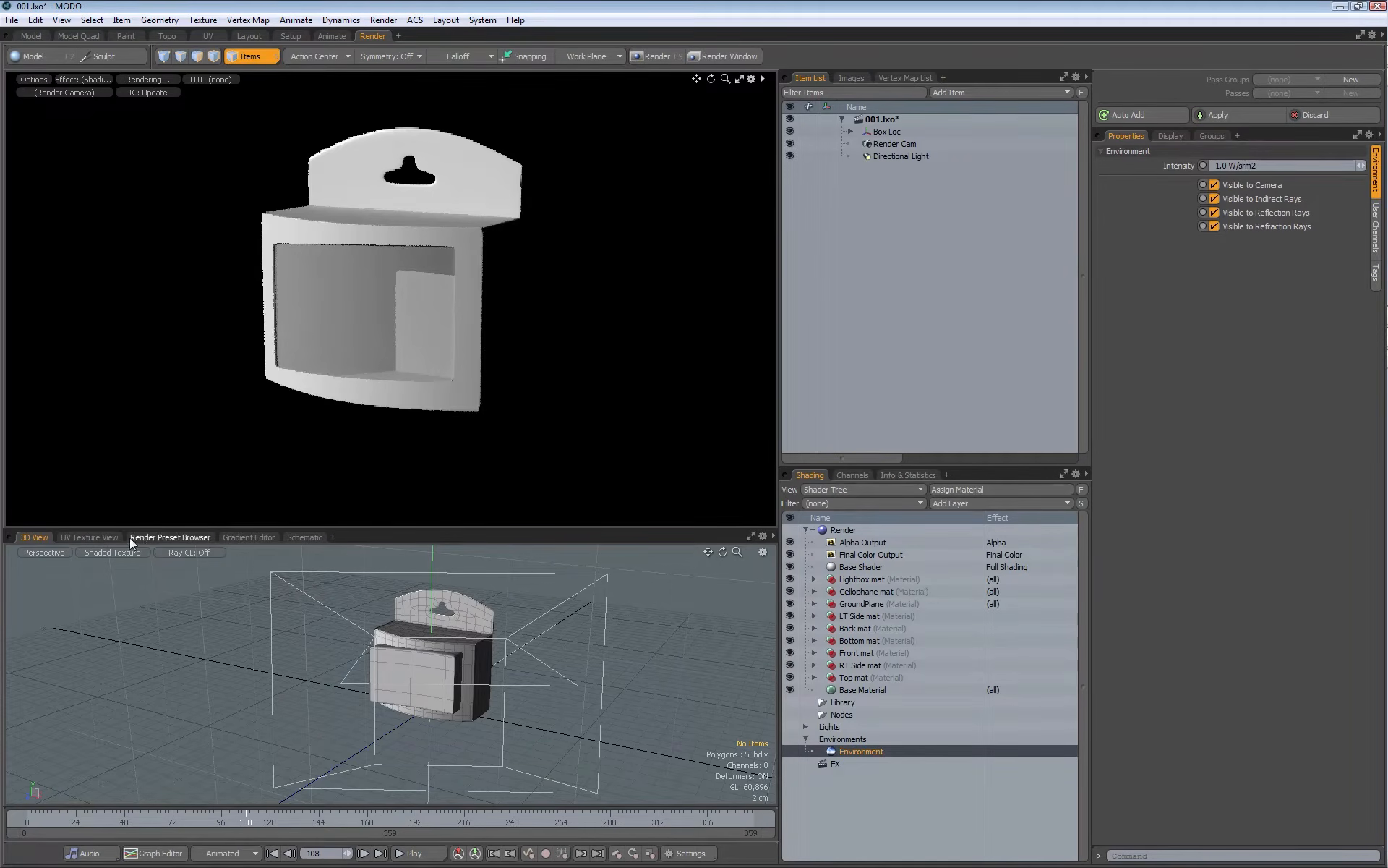
left_click(169, 537)
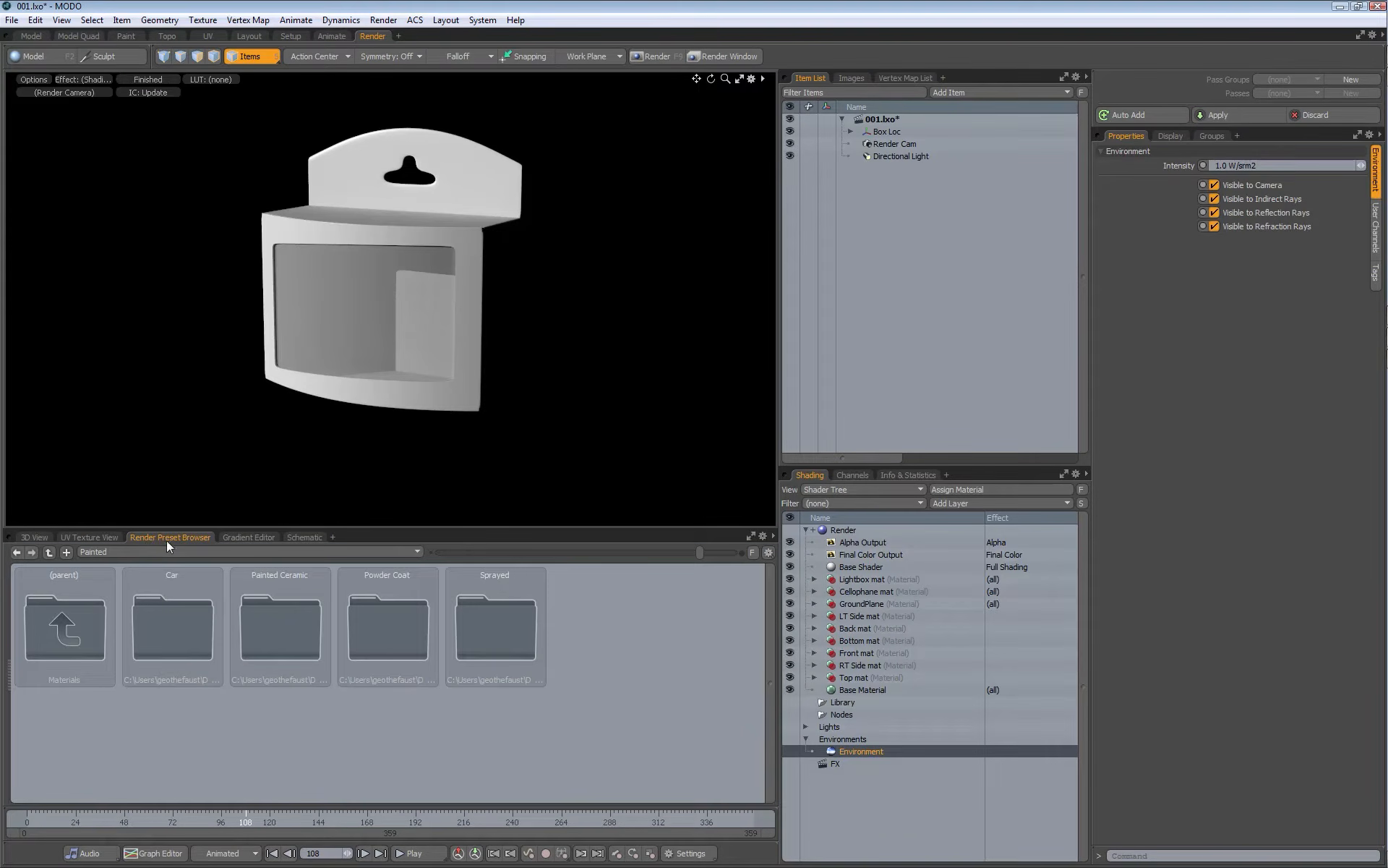
double_click(73, 620)
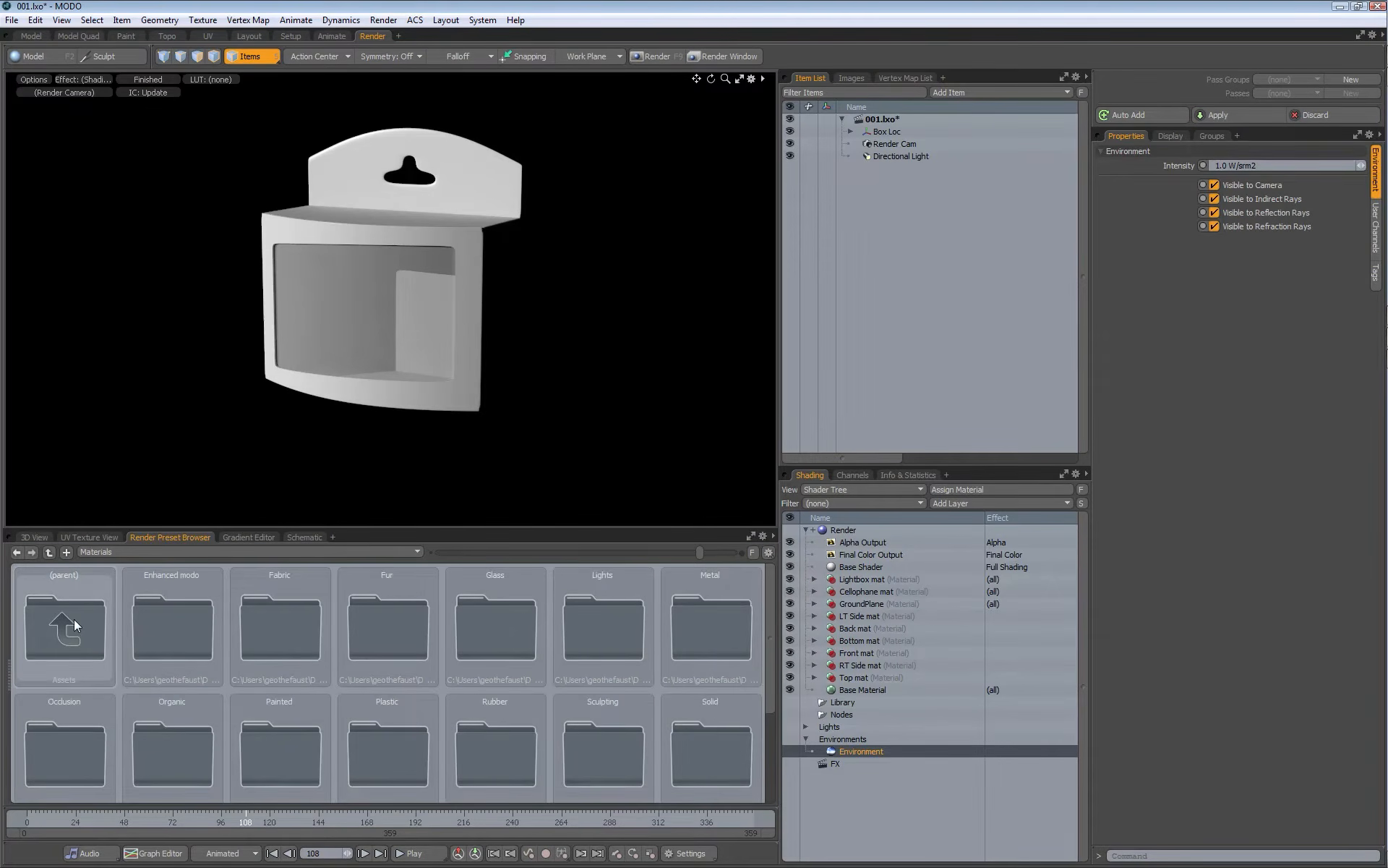
double_click(73, 619)
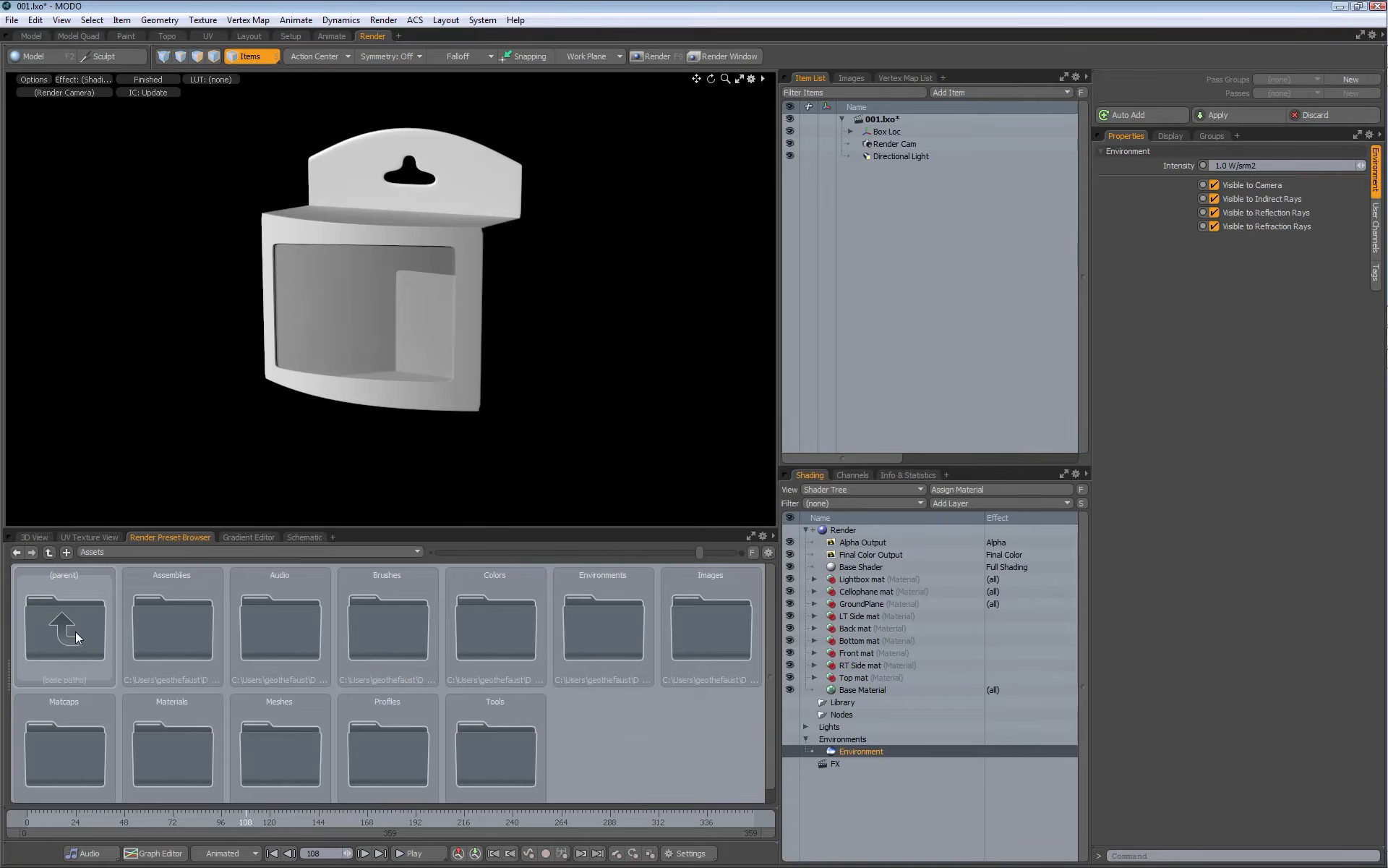
double_click(611, 621)
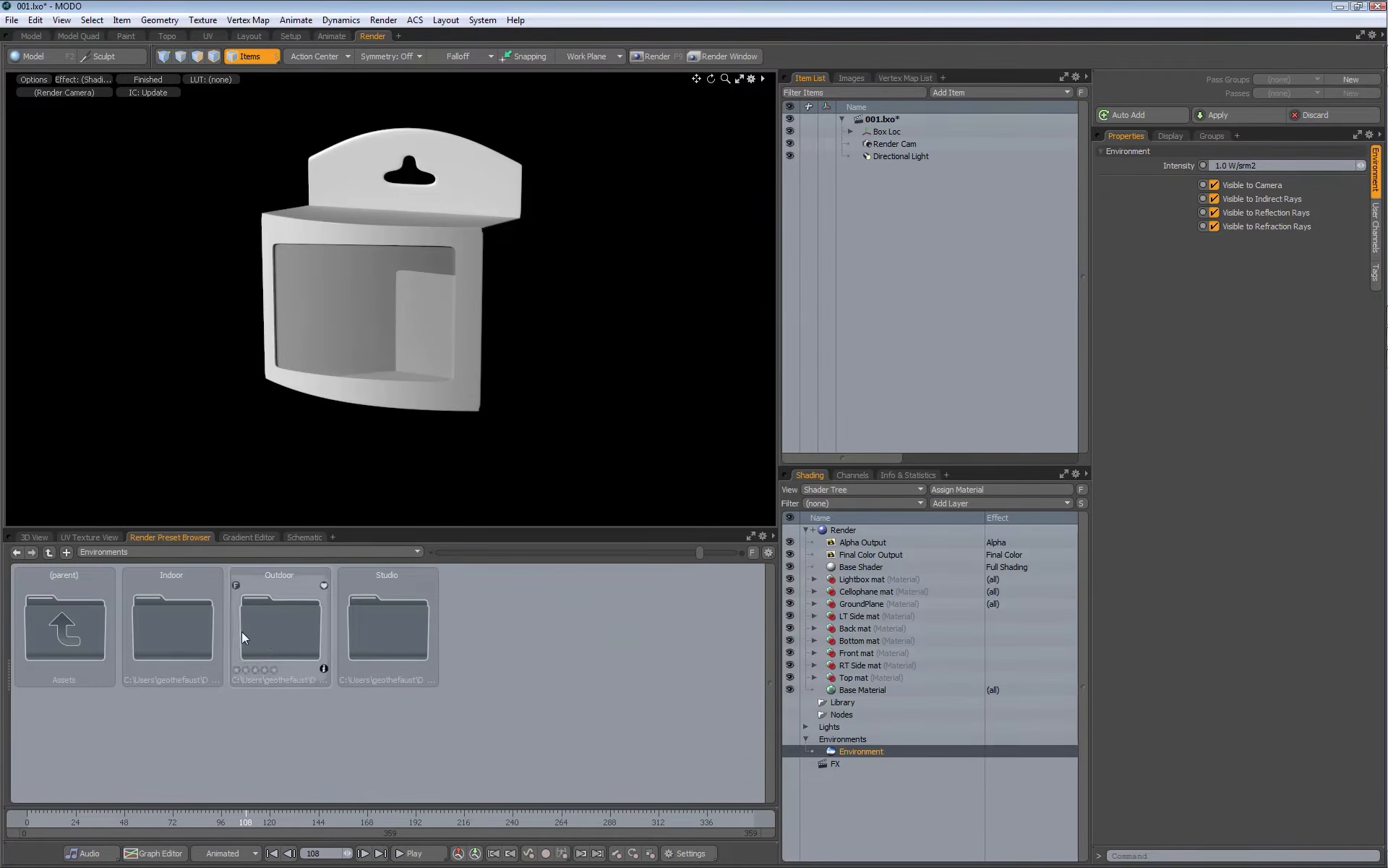
double_click(193, 623)
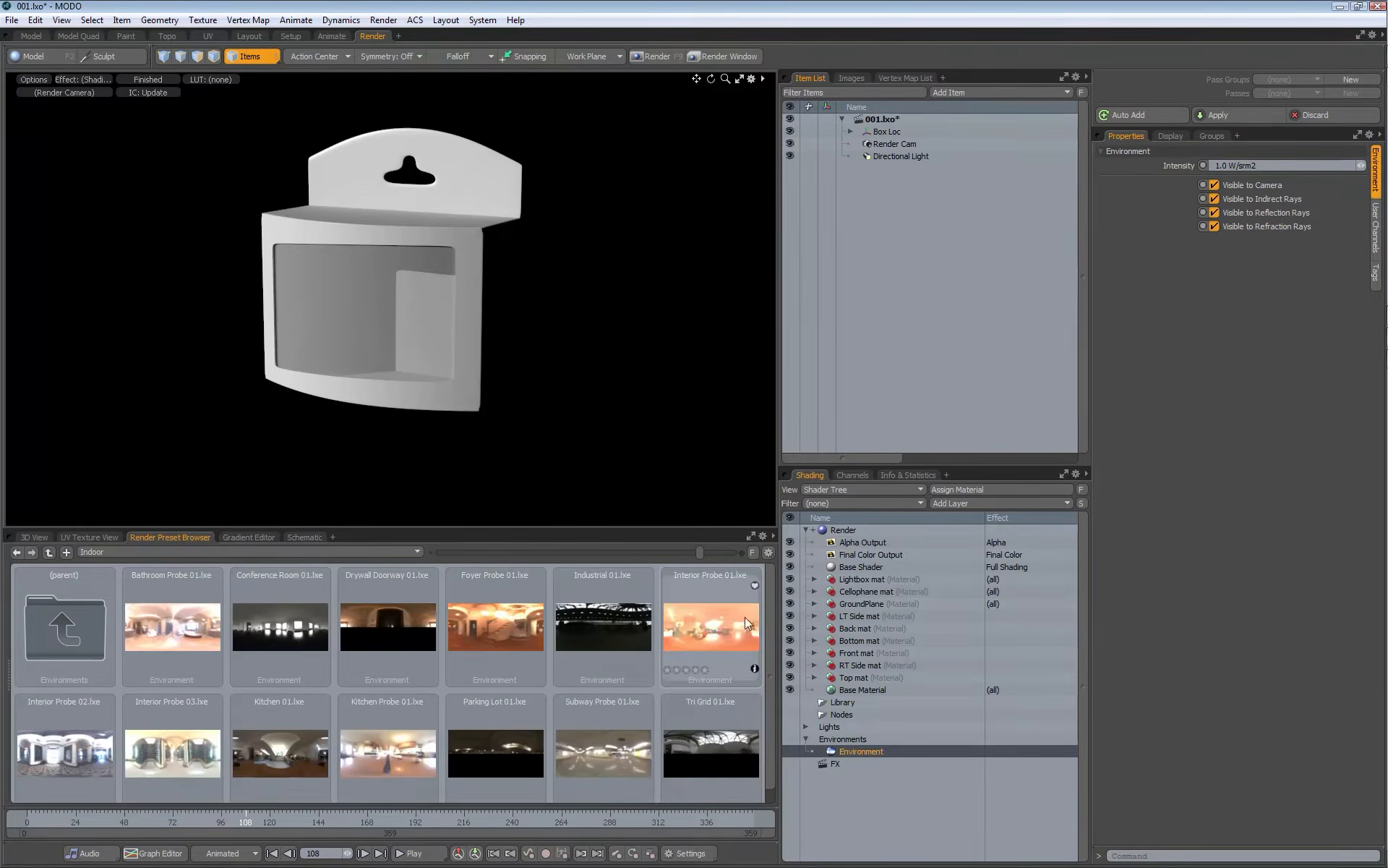
left_click_drag(771, 603, 771, 640)
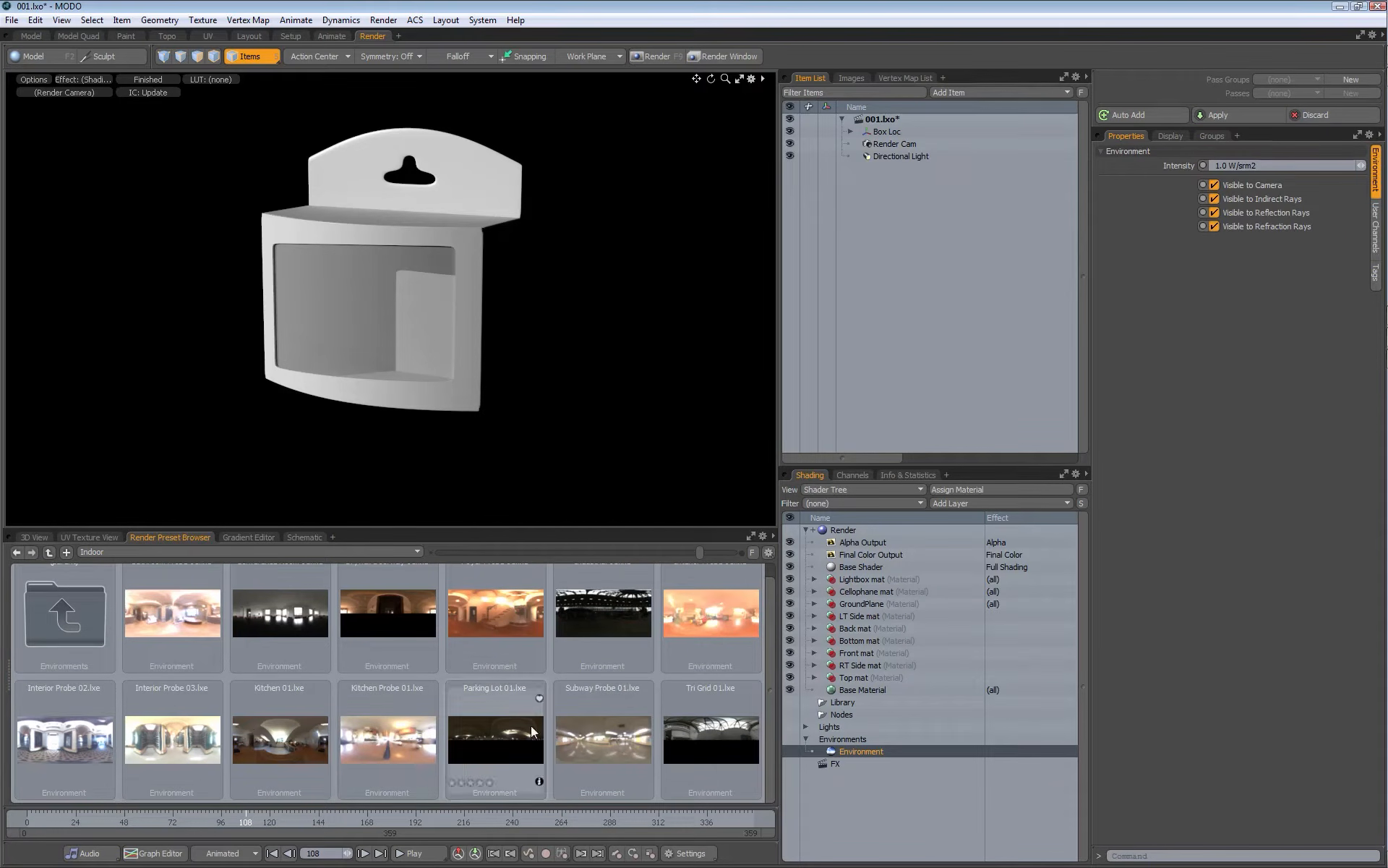
mouse_move(389, 732)
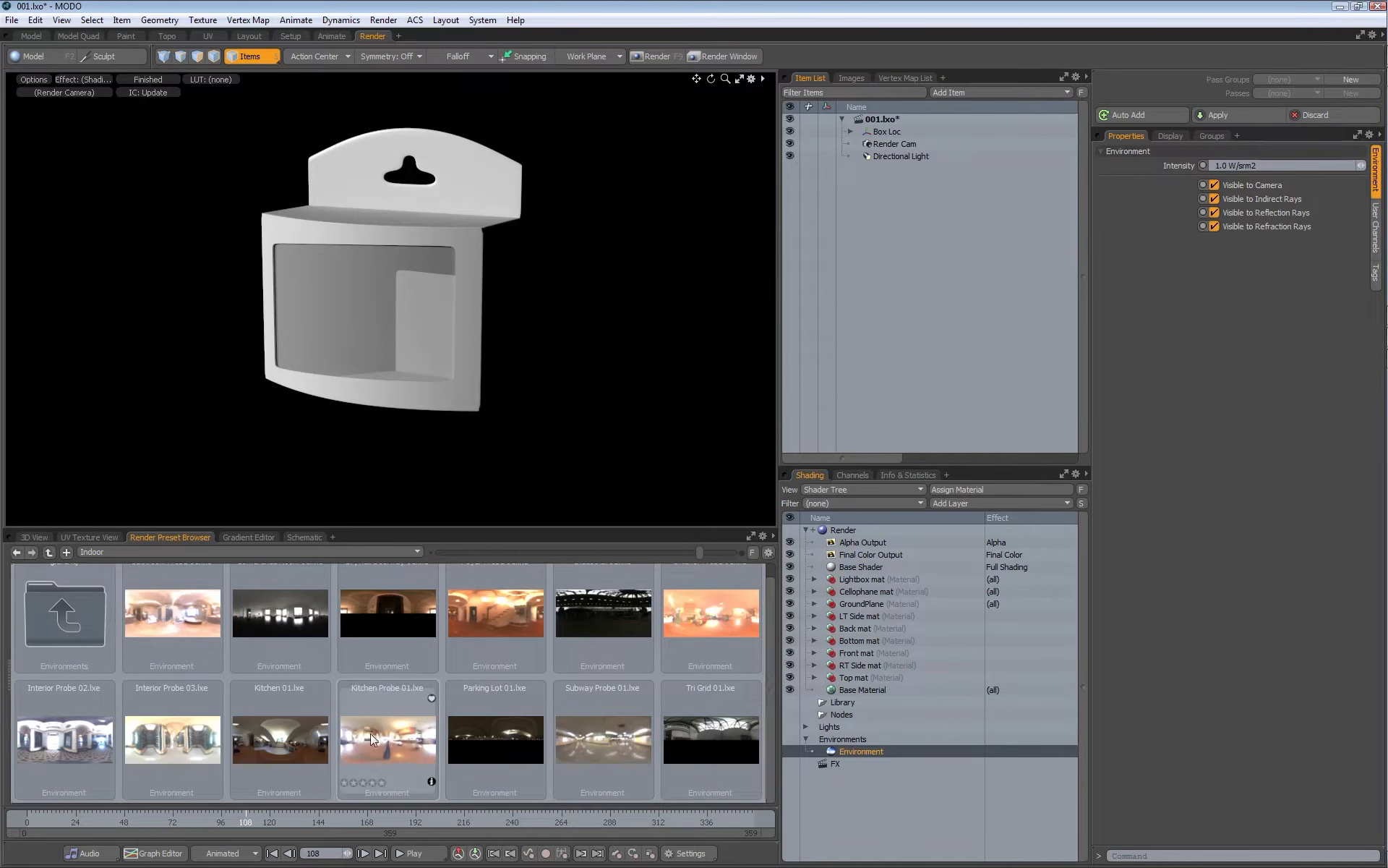
double_click(379, 734)
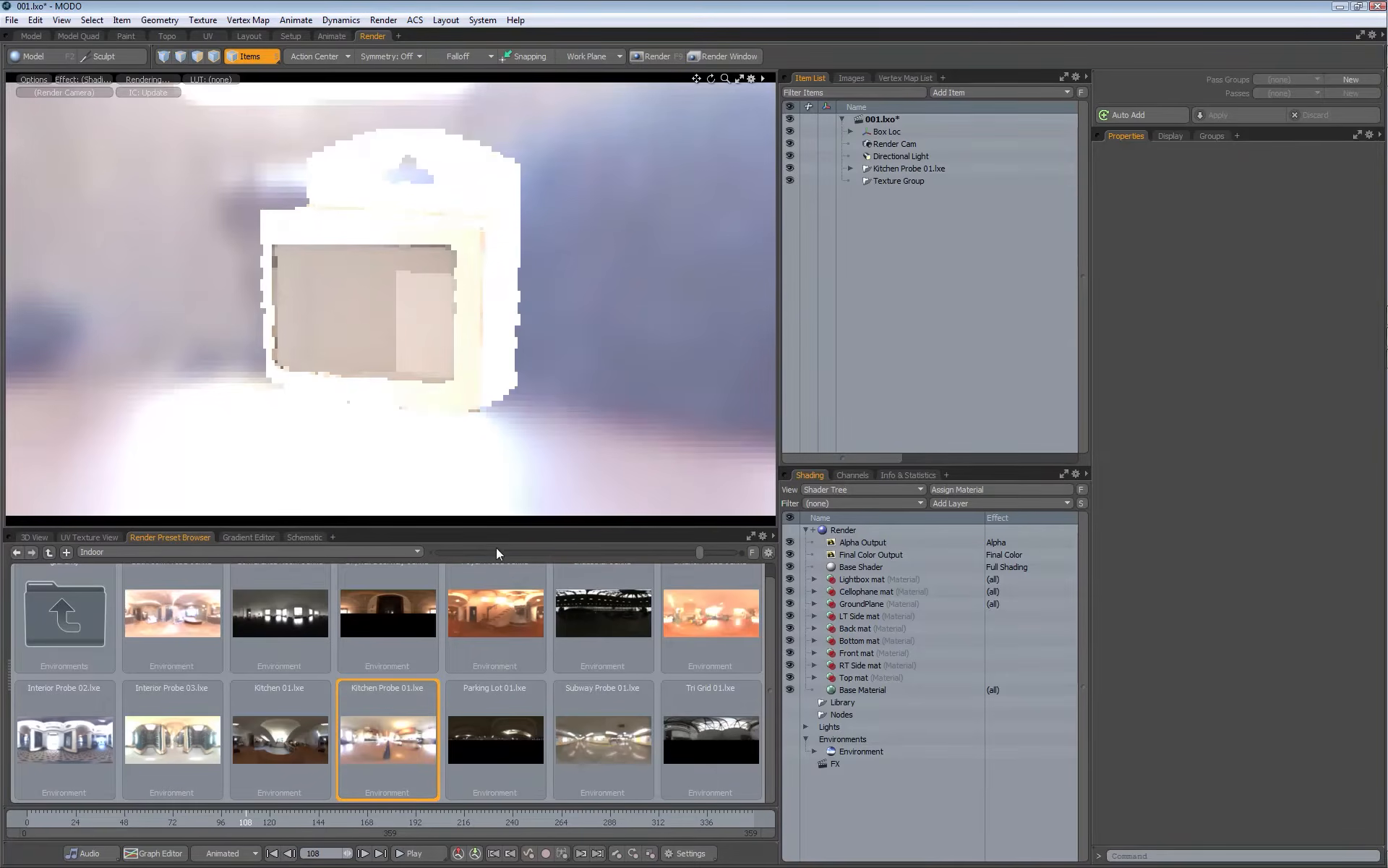
Step: Set the opacity of the Environment's Kitchen_Probe image layer to 20%
left_click(815, 751)
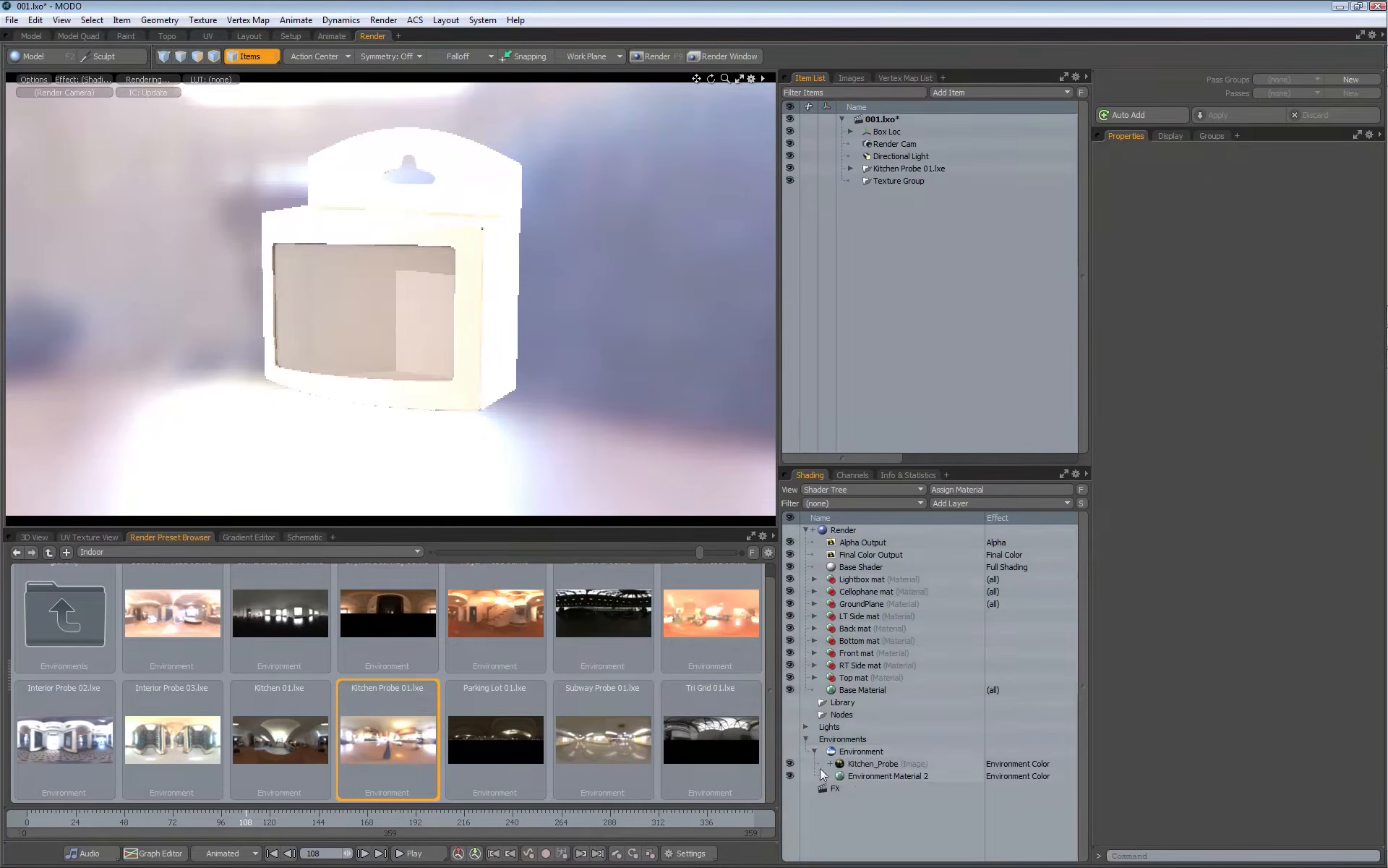
left_click(872, 775)
left_click(866, 763)
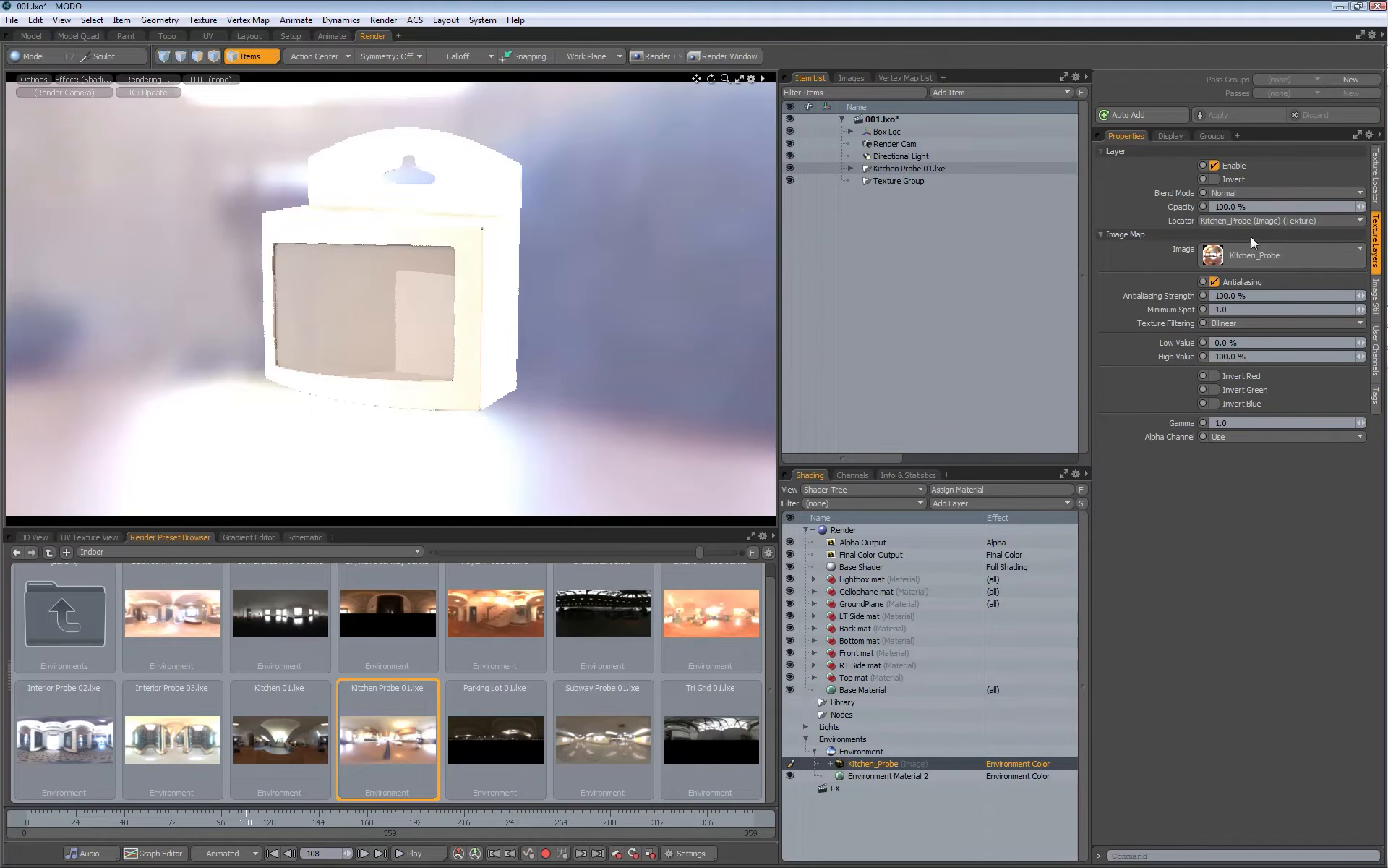
left_click(1243, 207)
type("20")
key("Return")
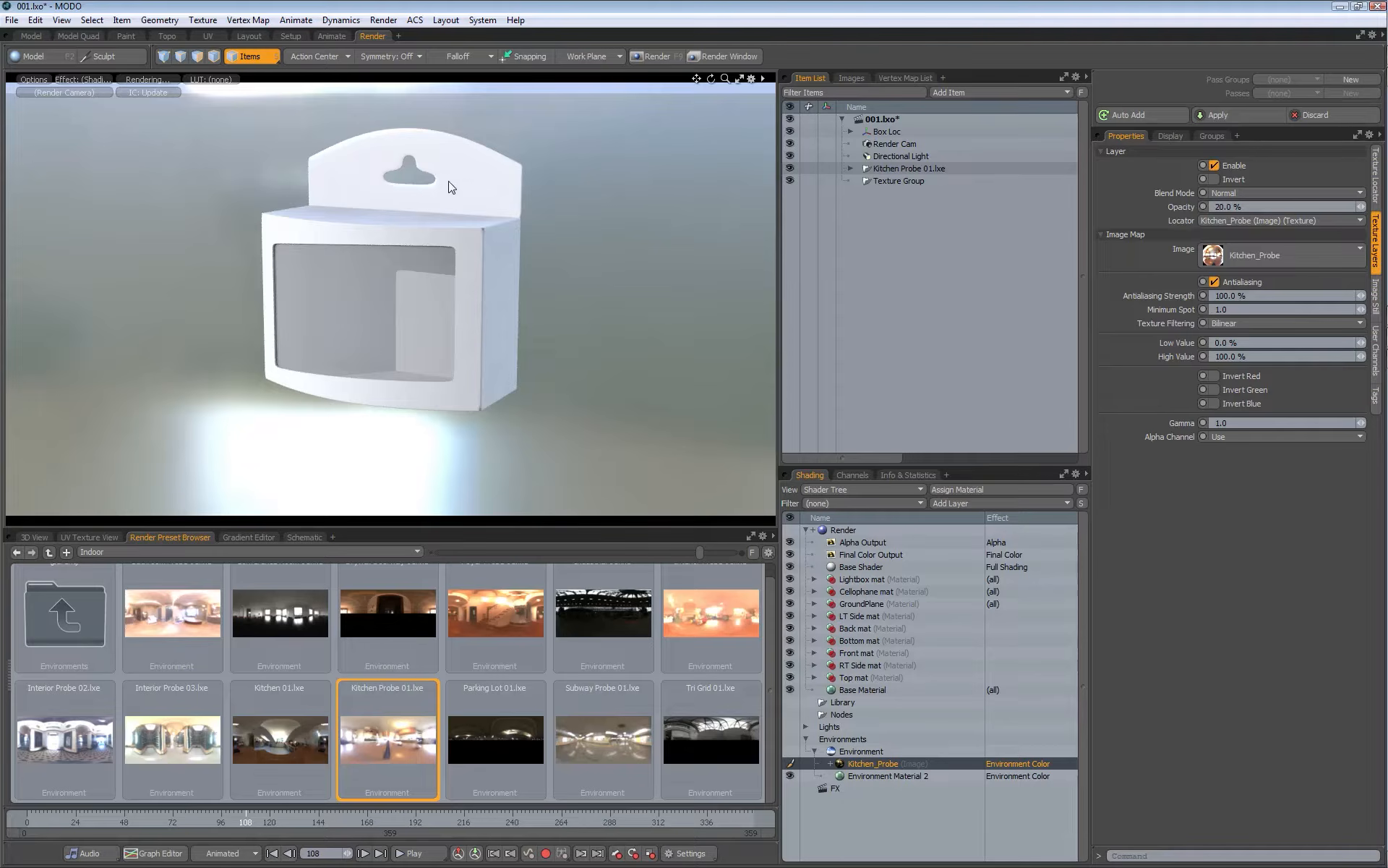
Step: Compare the Kitchen_Probe and Environment Material 2 layers, switching the environment material off and back on in the preview
left_click(876, 774)
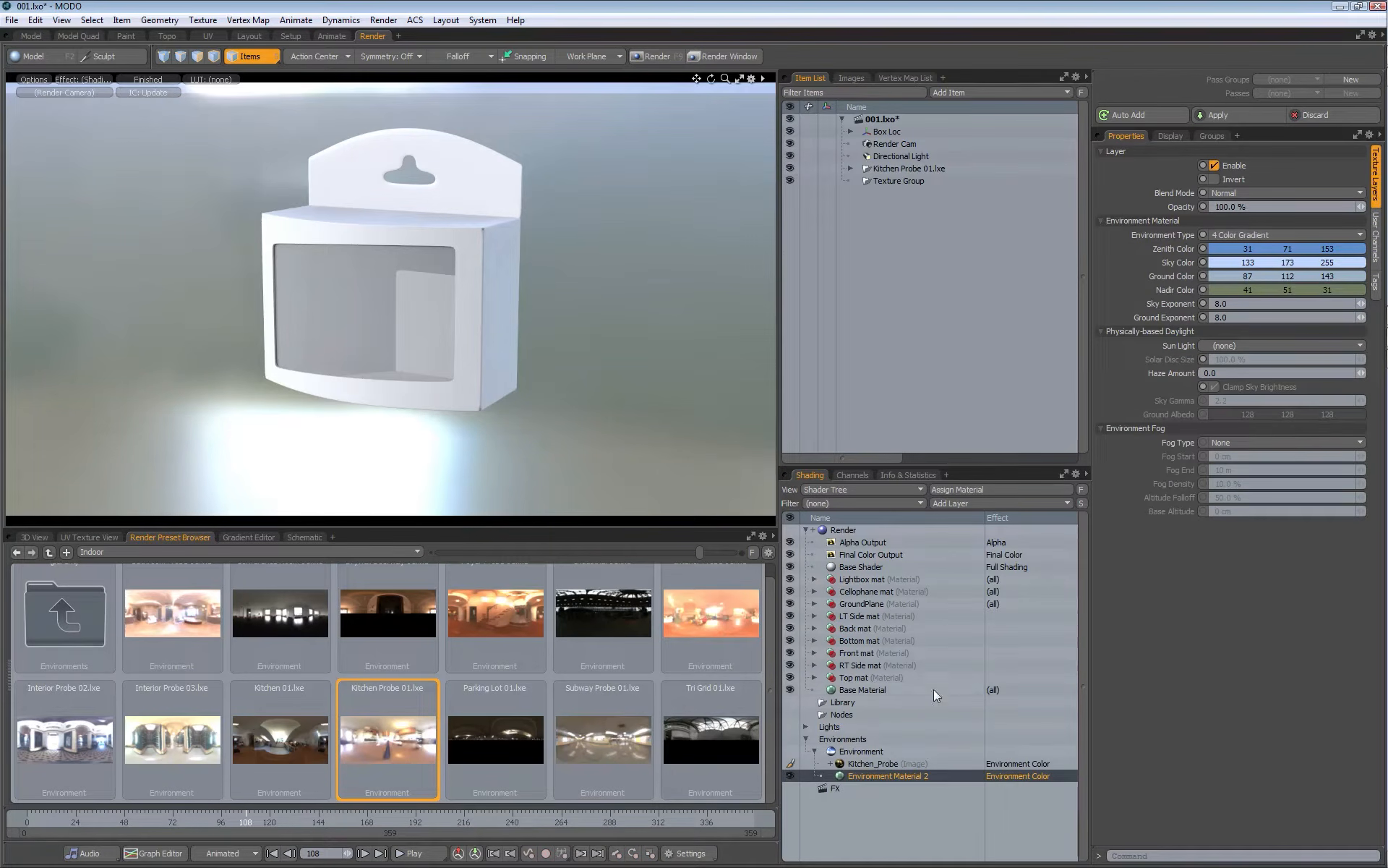
left_click(880, 764)
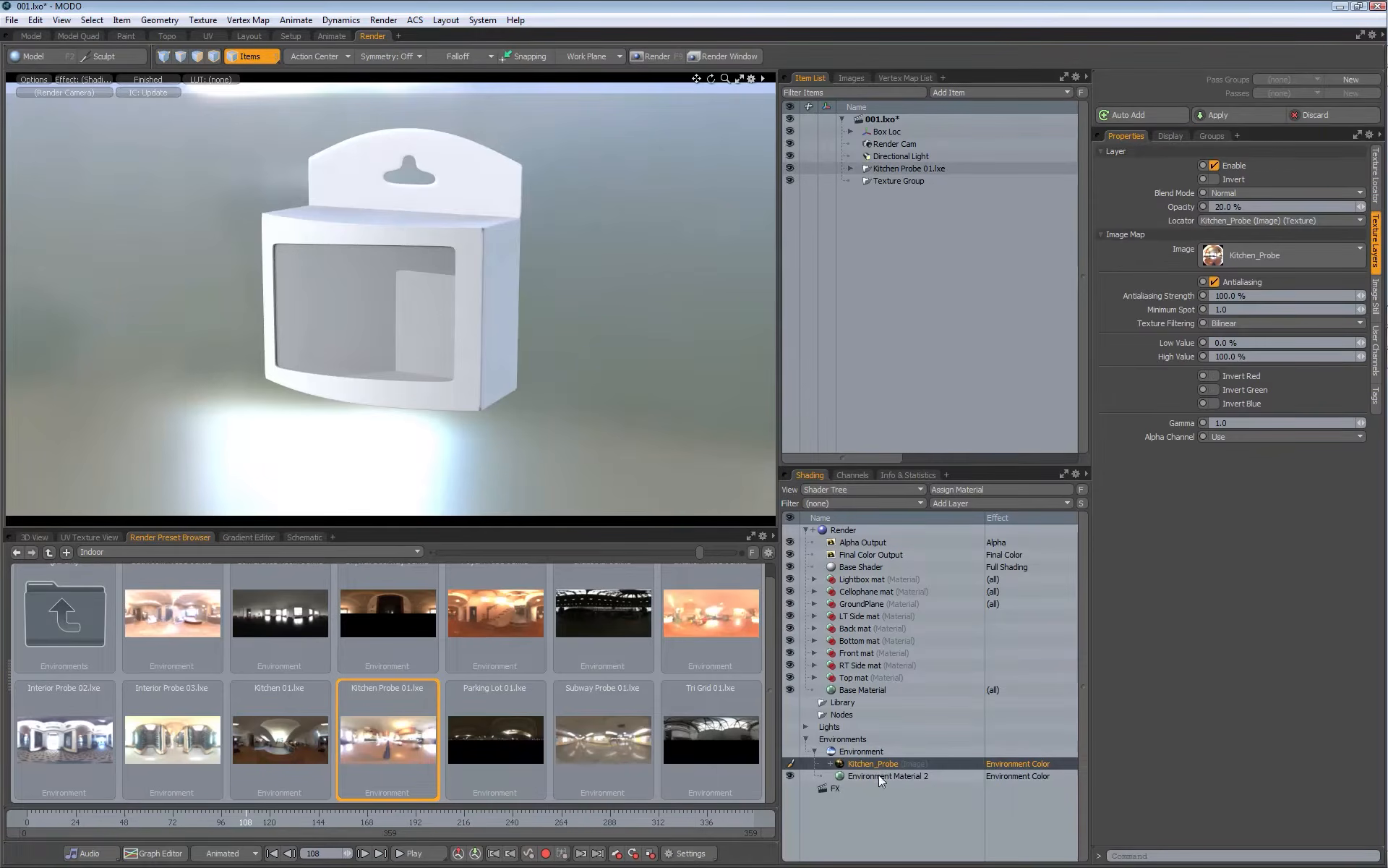
left_click(879, 775)
left_click(868, 765)
left_click(870, 774)
left_click(789, 776)
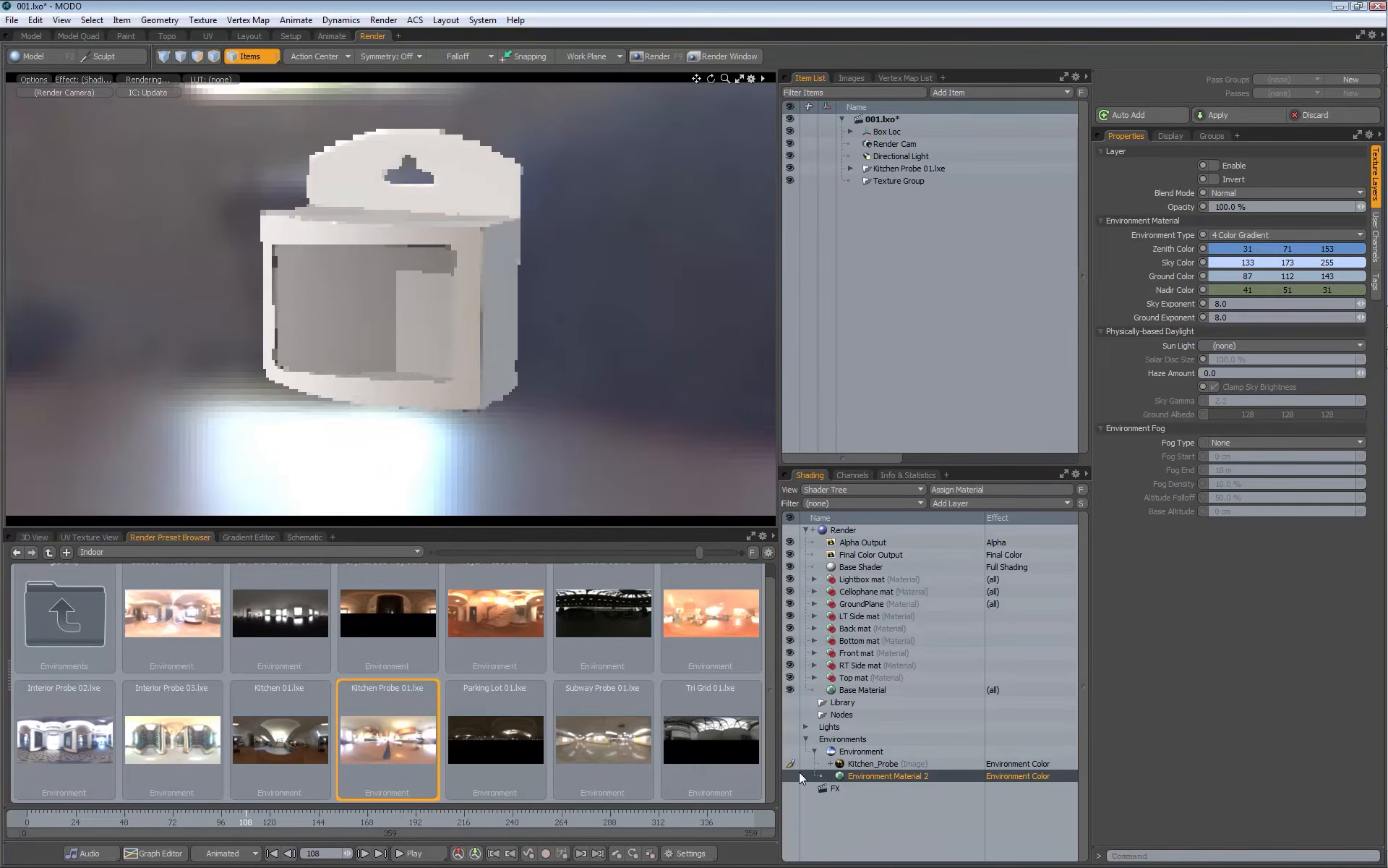
left_click(786, 777)
Step: Try the Constant and Physically-based Daylight environment types on Environment Material 2
left_click(1234, 235)
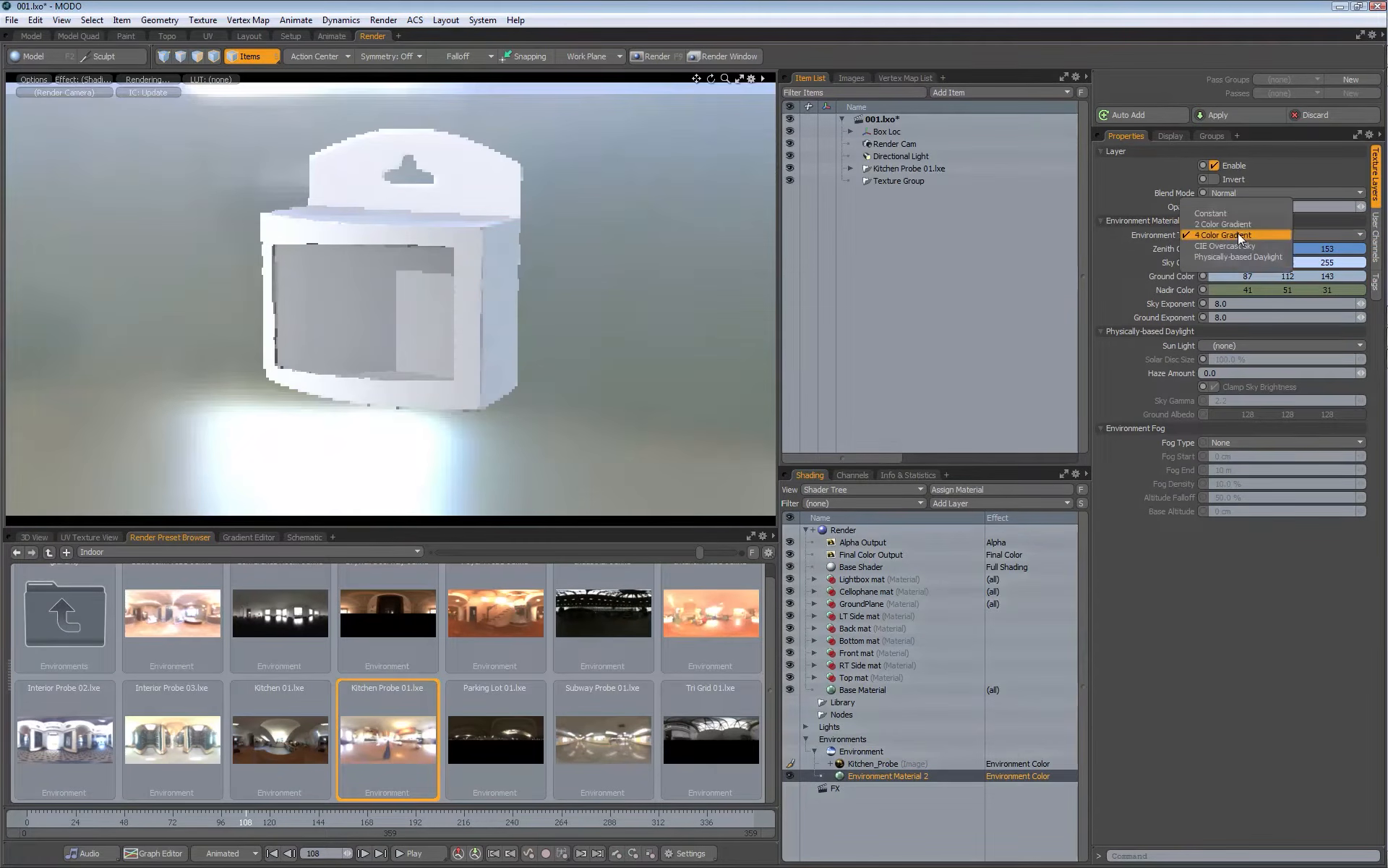
left_click(1212, 215)
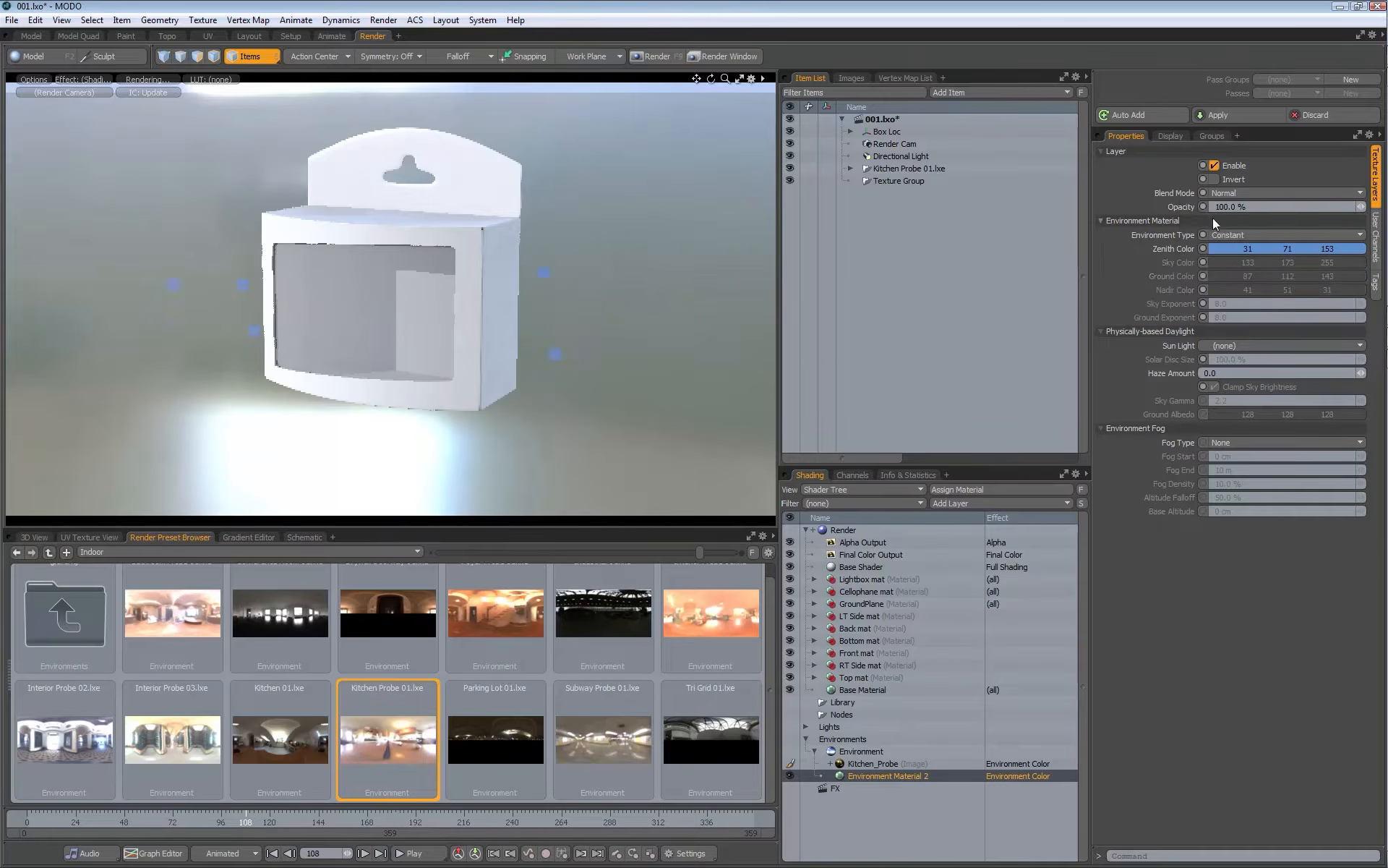
left_click(1232, 234)
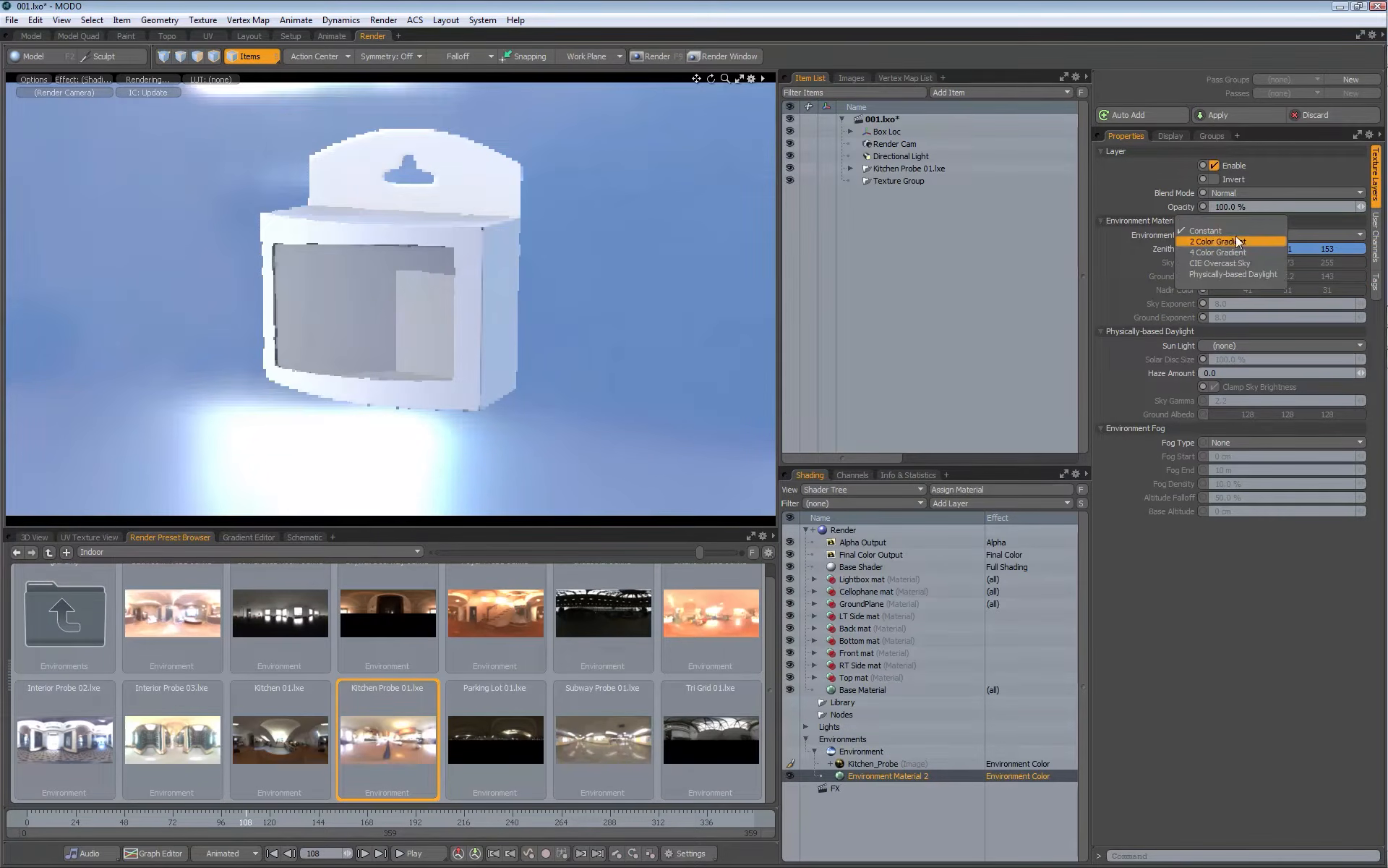
left_click(1220, 282)
left_click(1226, 240)
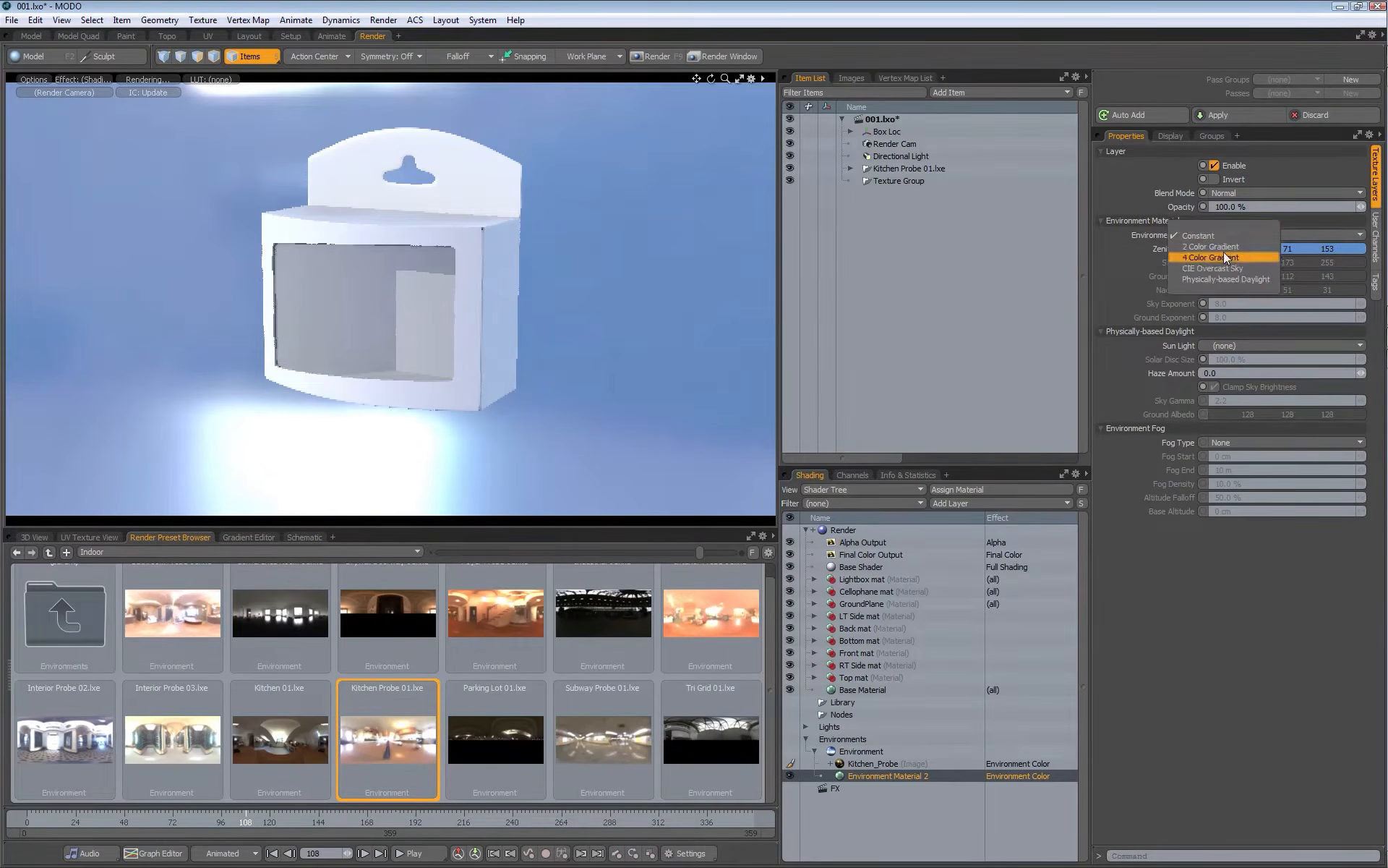
left_click(1213, 280)
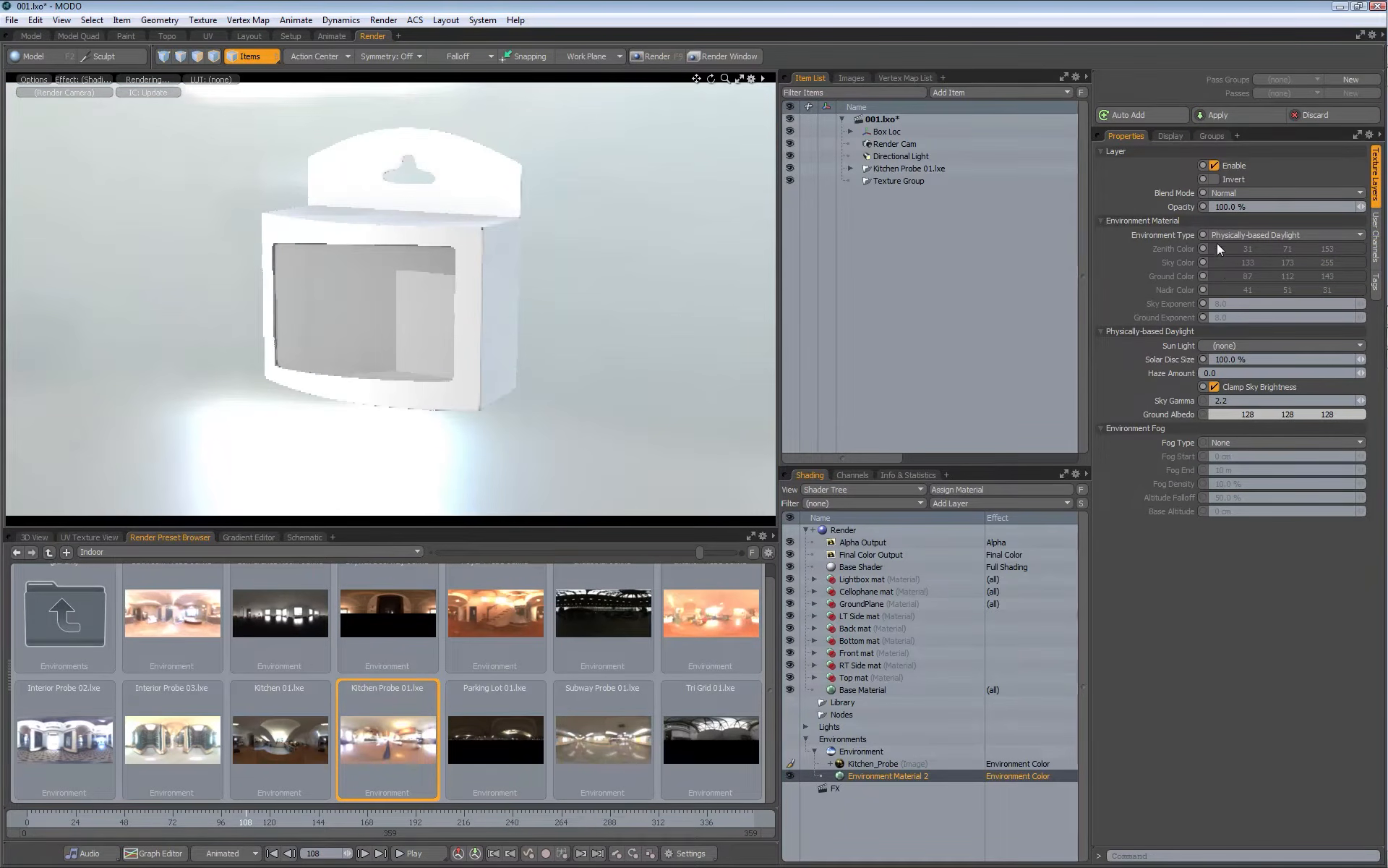
Step: Set the environment type of Environment Material 2 to 2 Color Gradient
left_click(1233, 235)
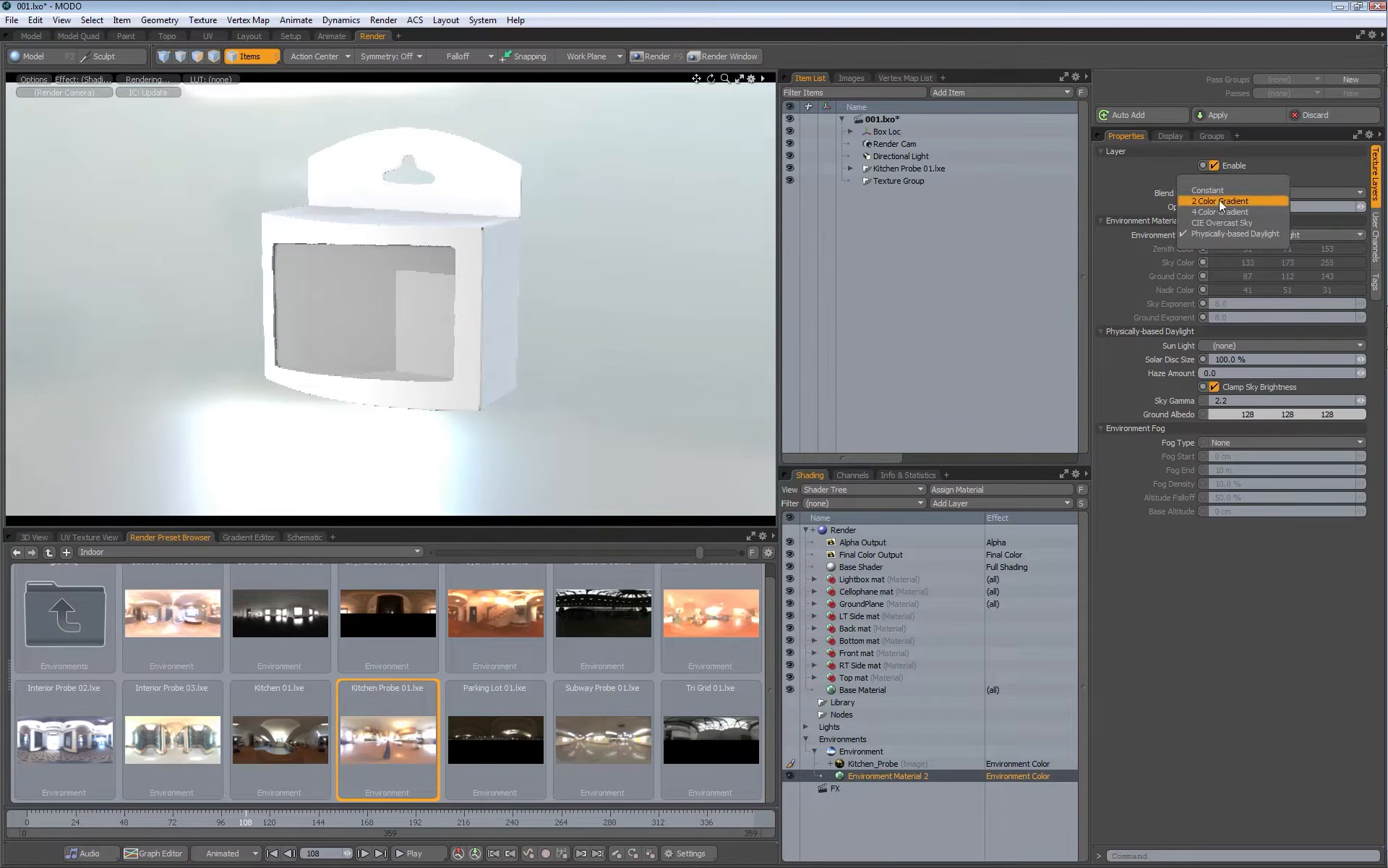
left_click(1220, 203)
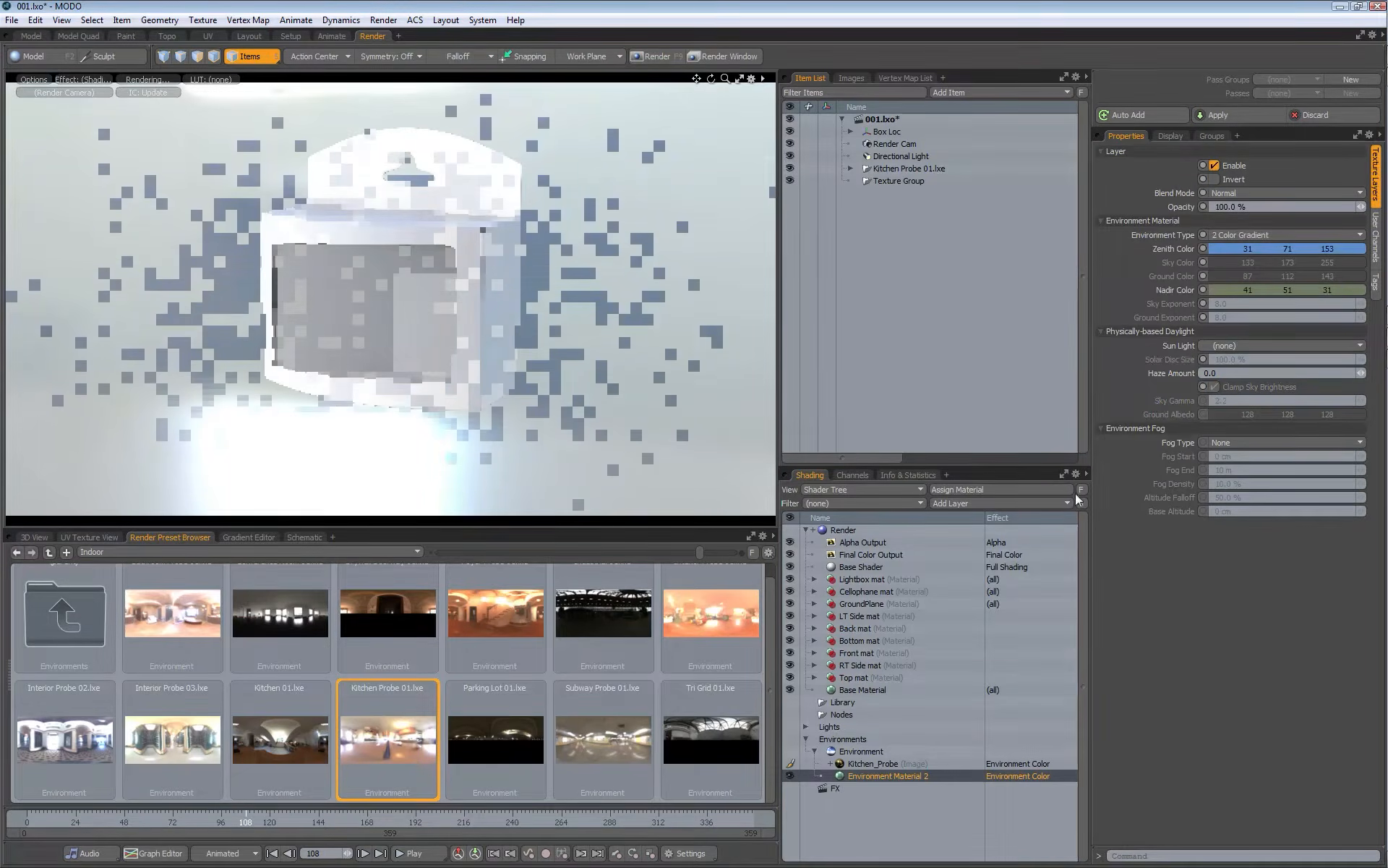
Step: Try the Screen and Multiply blend modes on the Kitchen_Probe layer, and return it to Normal
left_click(892, 762)
left_click(1242, 193)
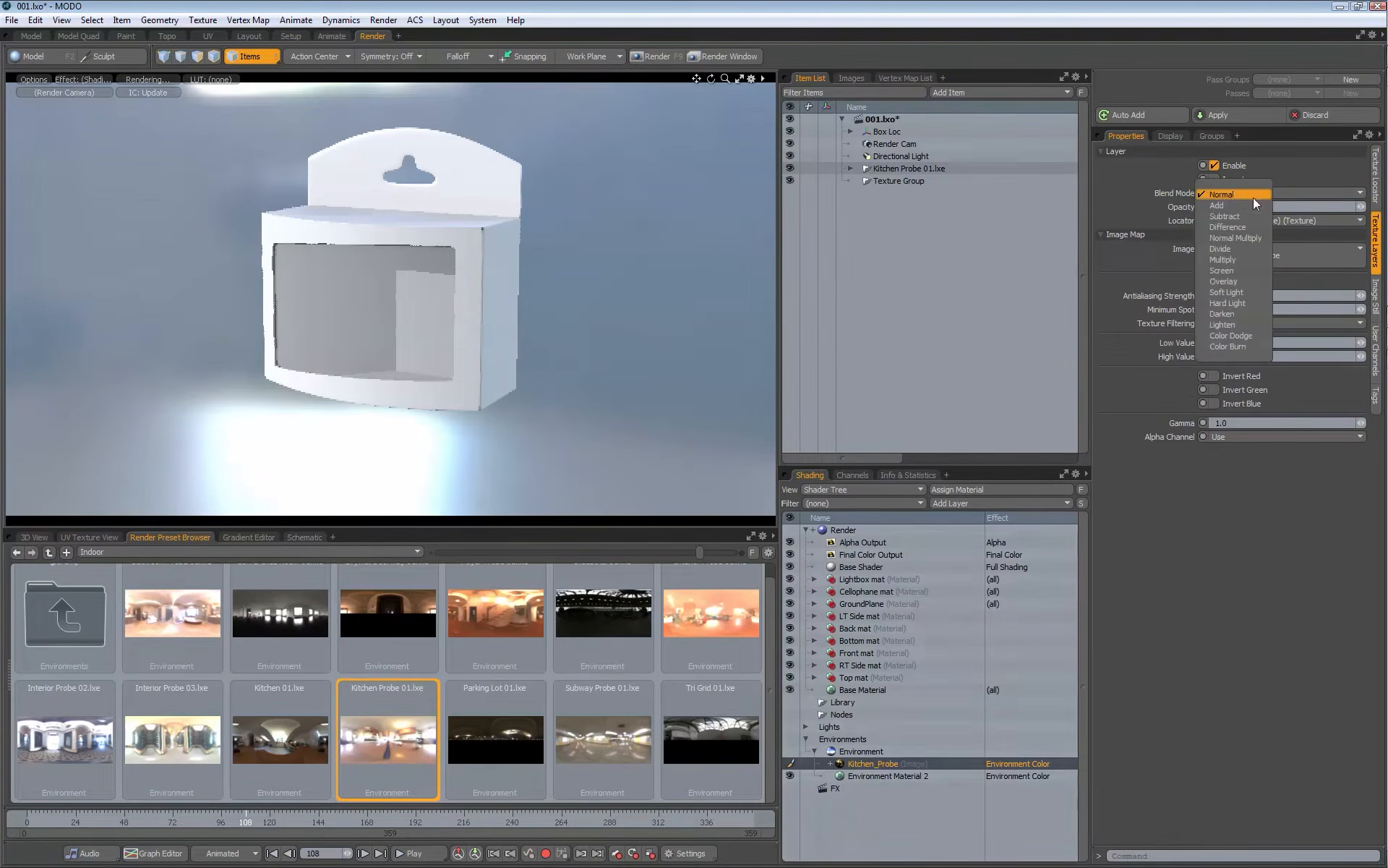
left_click(1229, 269)
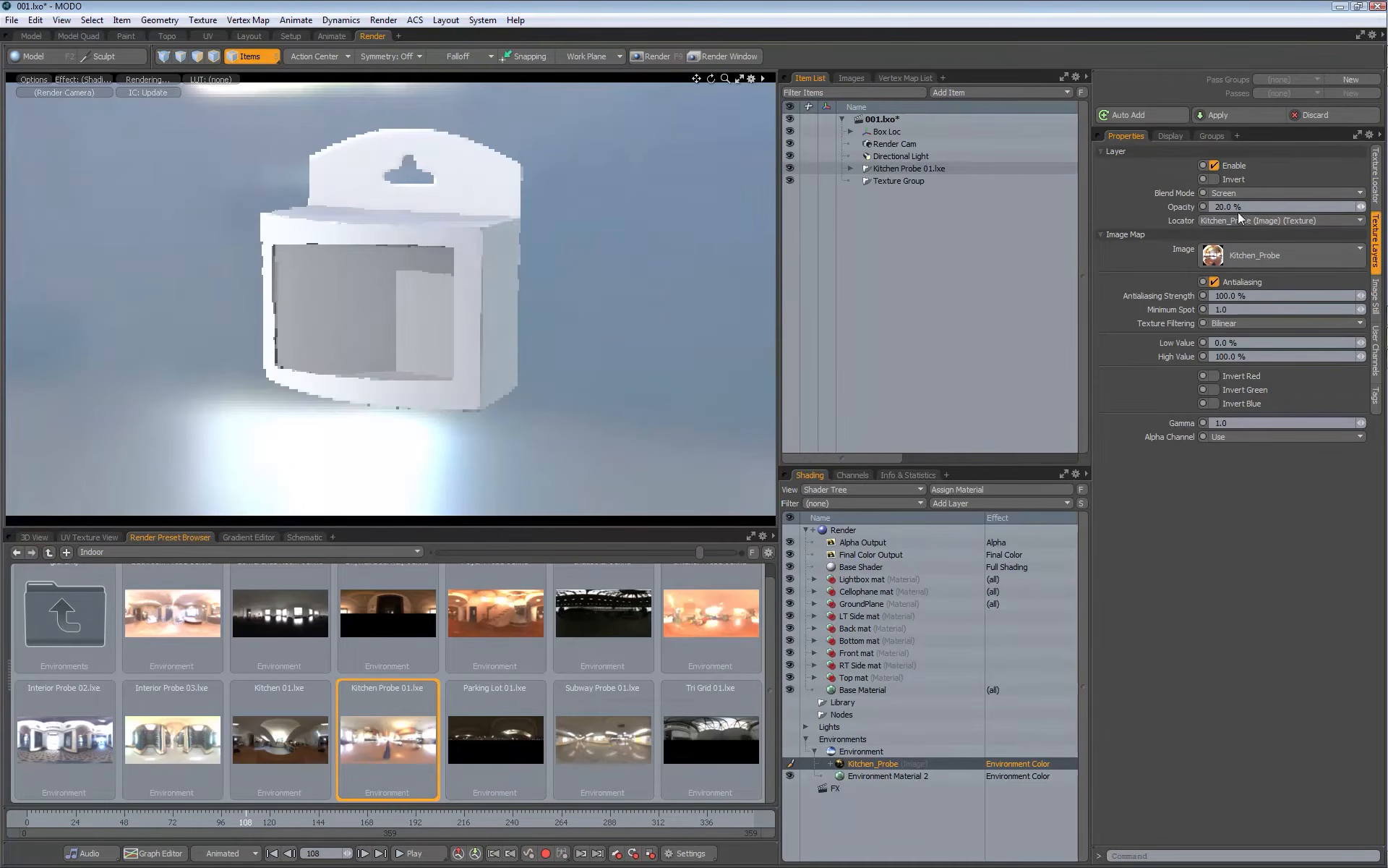
left_click(1234, 194)
left_click(1229, 184)
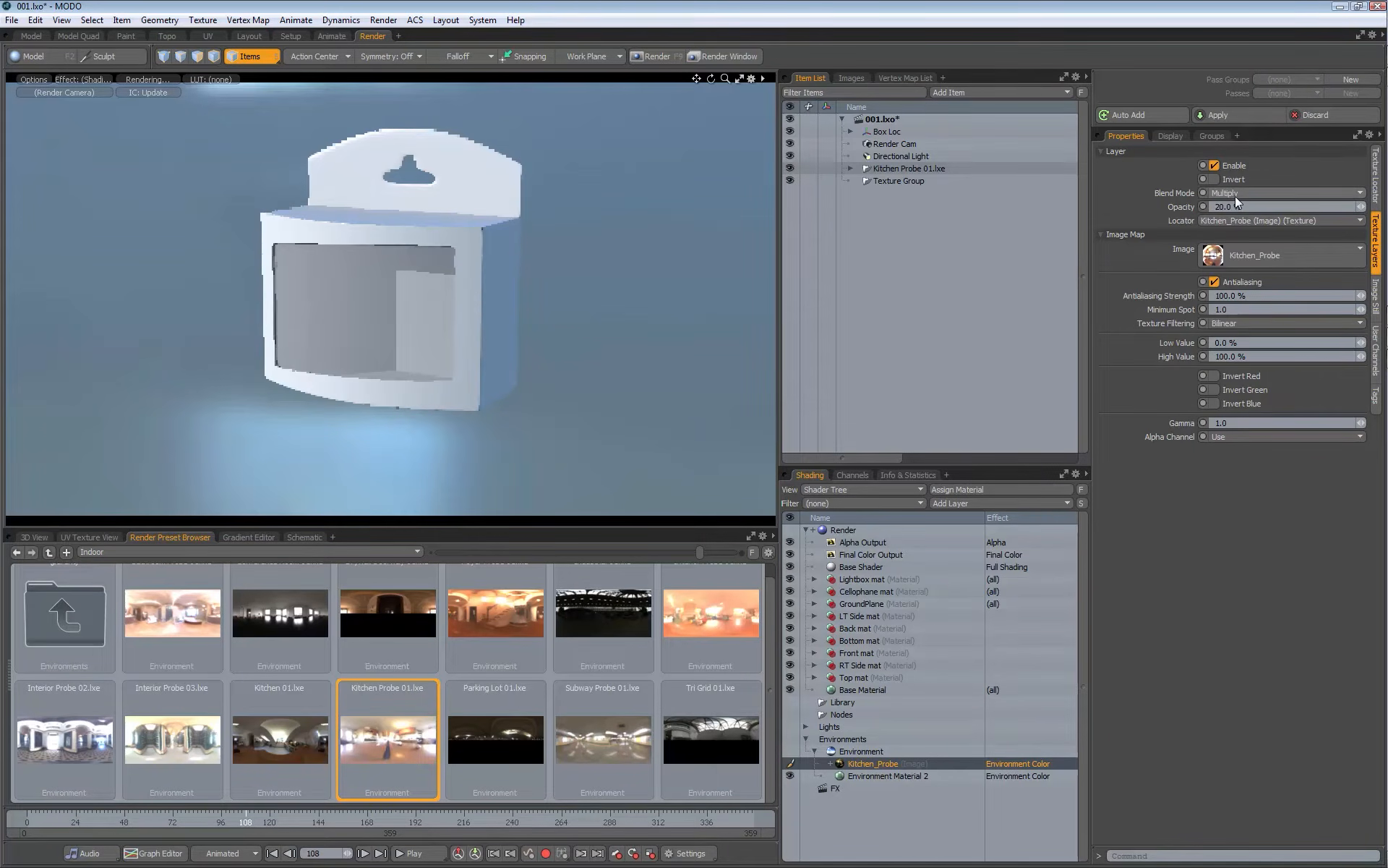
left_click(1232, 193)
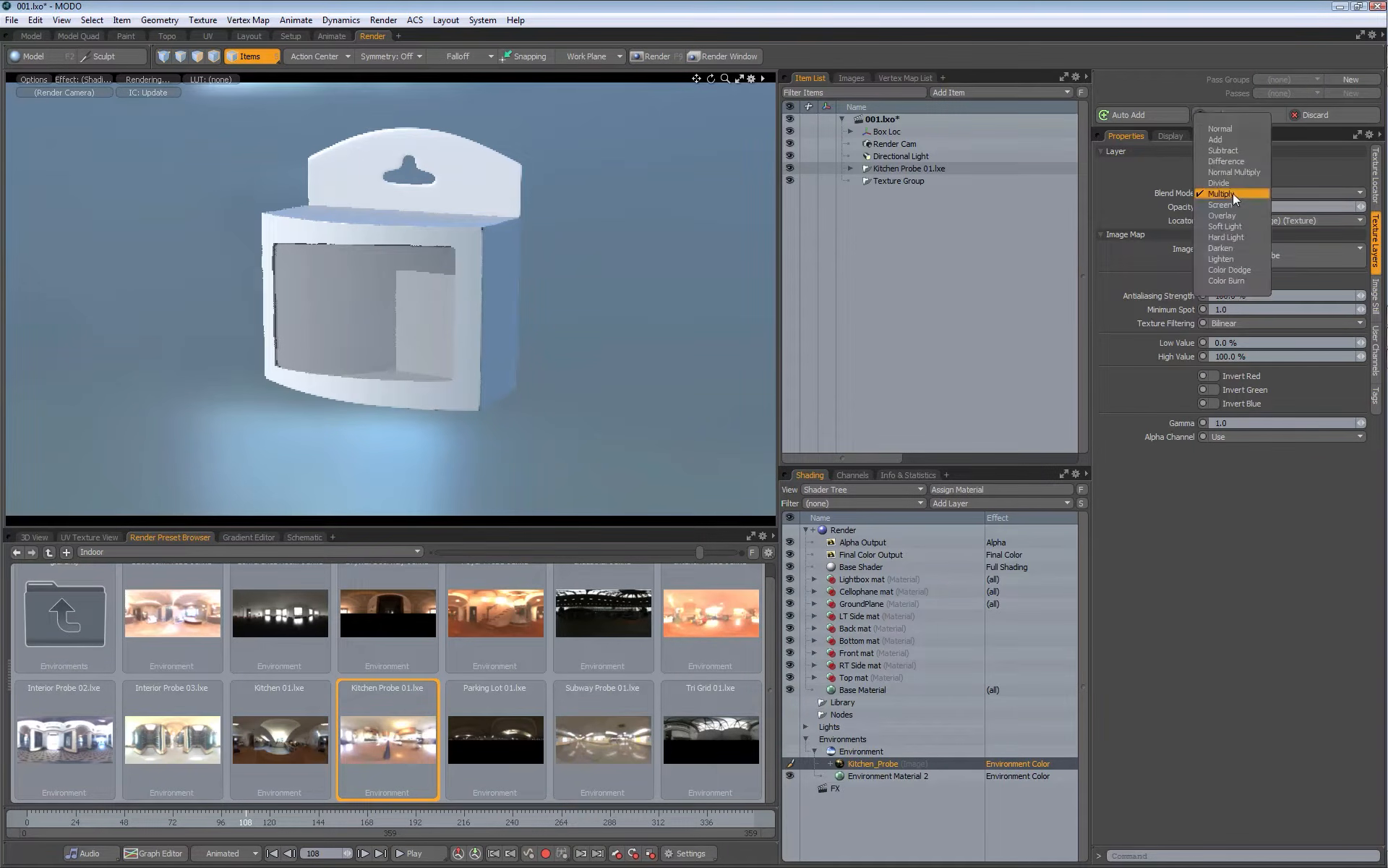
left_click(1220, 129)
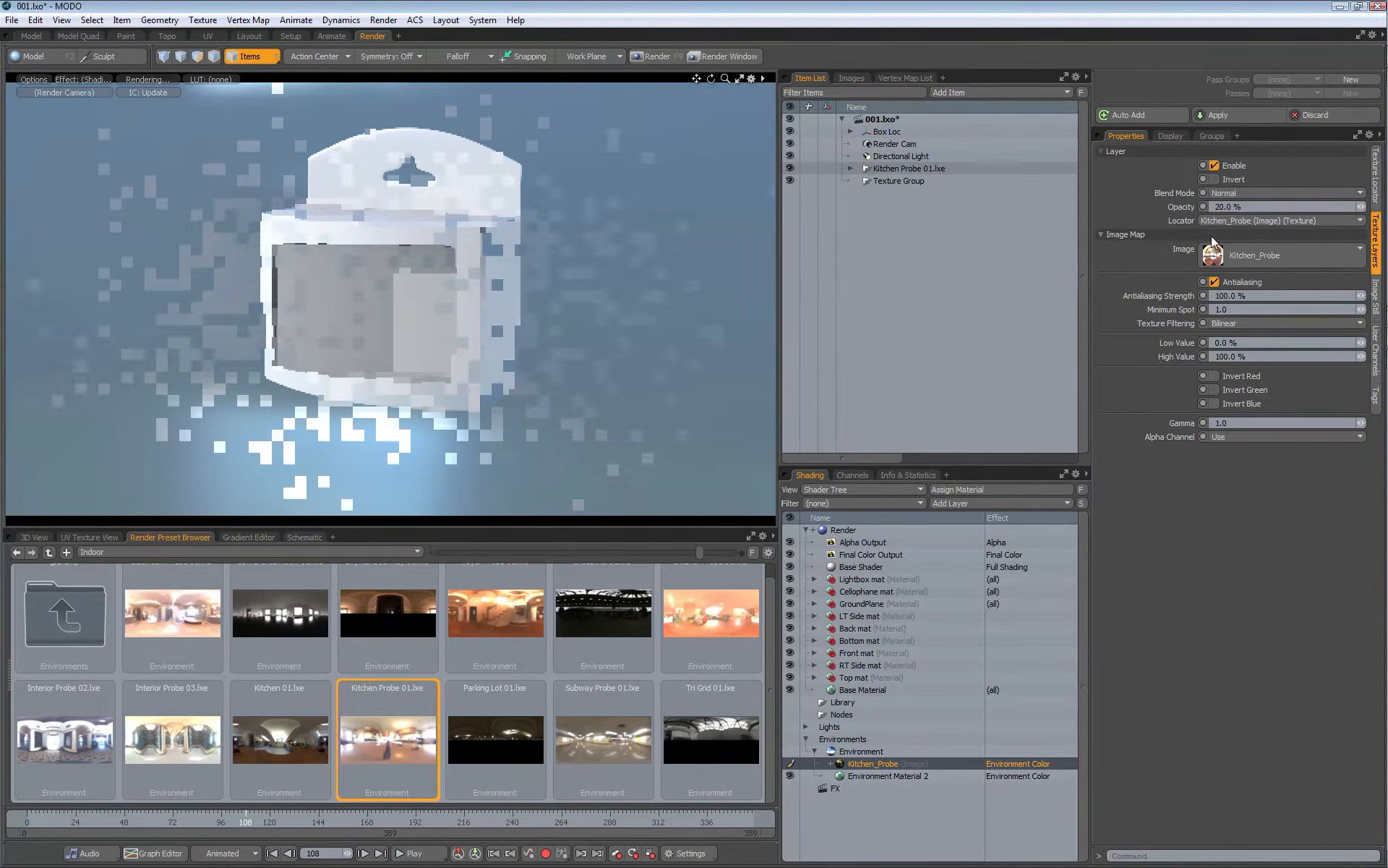
Step: Set the opacity of Environment Material 2 to 20%
left_click(893, 775)
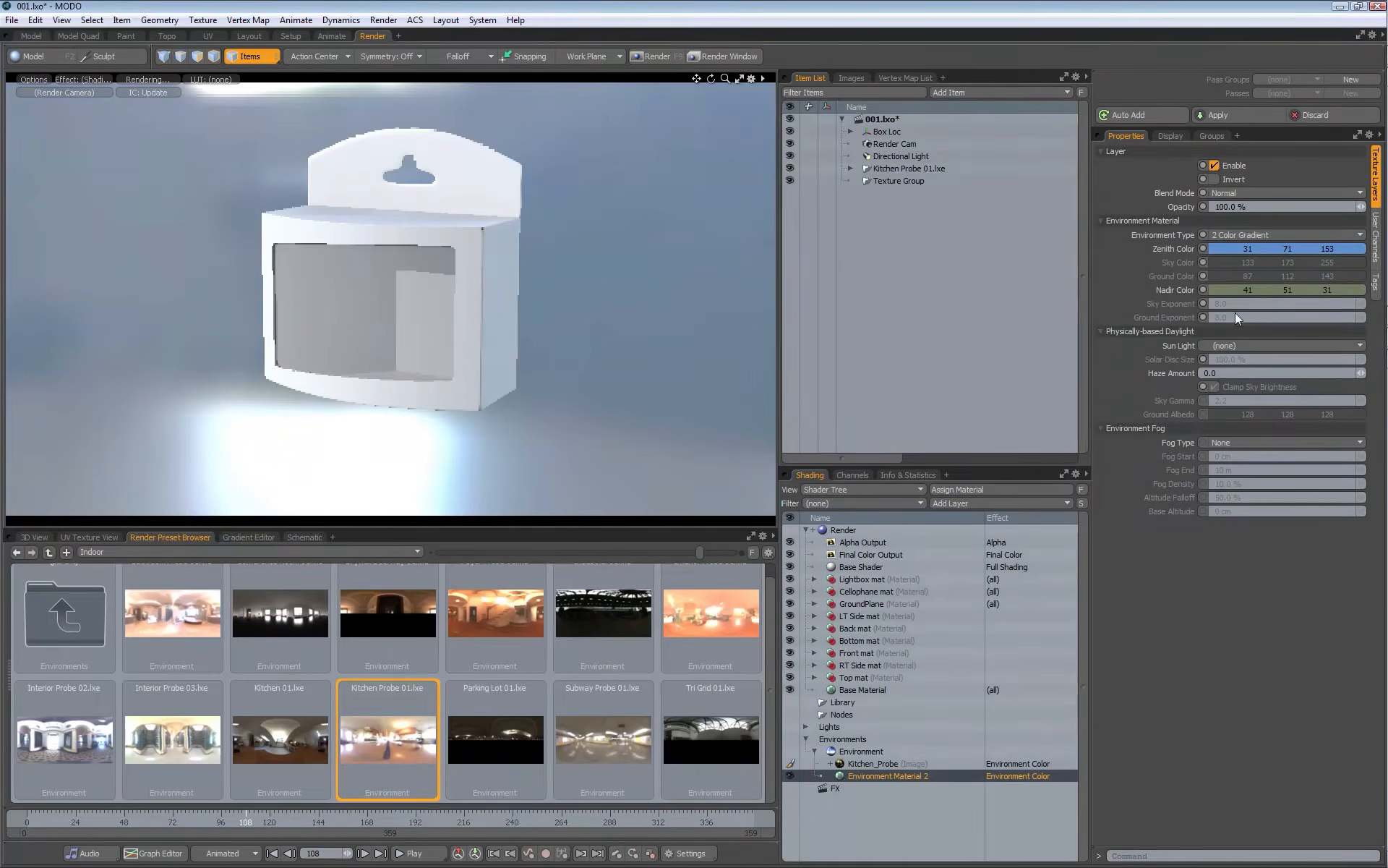
left_click_drag(1246, 205, 1131, 211)
type("20")
key("Return")
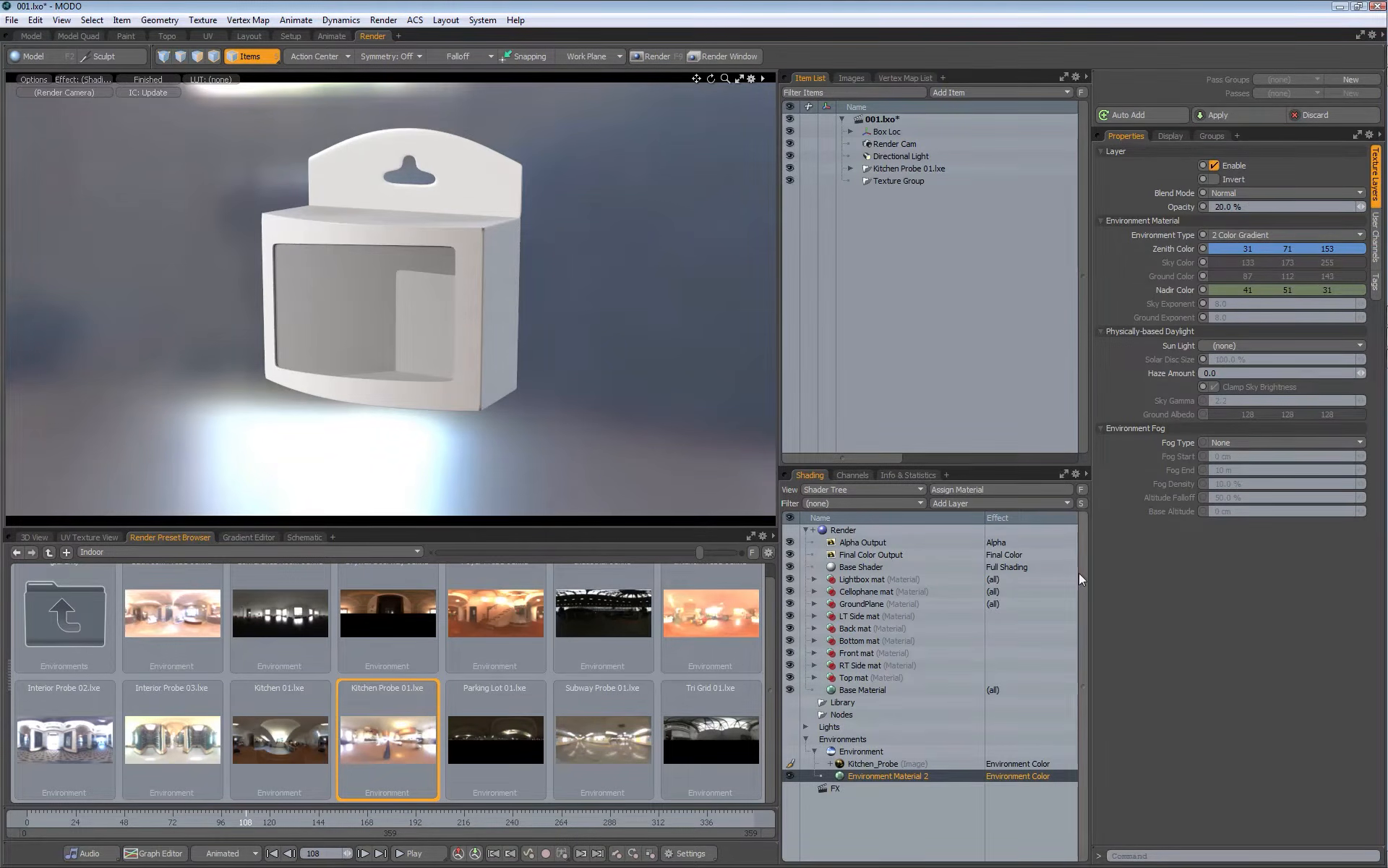
Step: Try radiant exitance values of 0 and 0.5 W/srm2 on the Directional Light
left_click(901, 764)
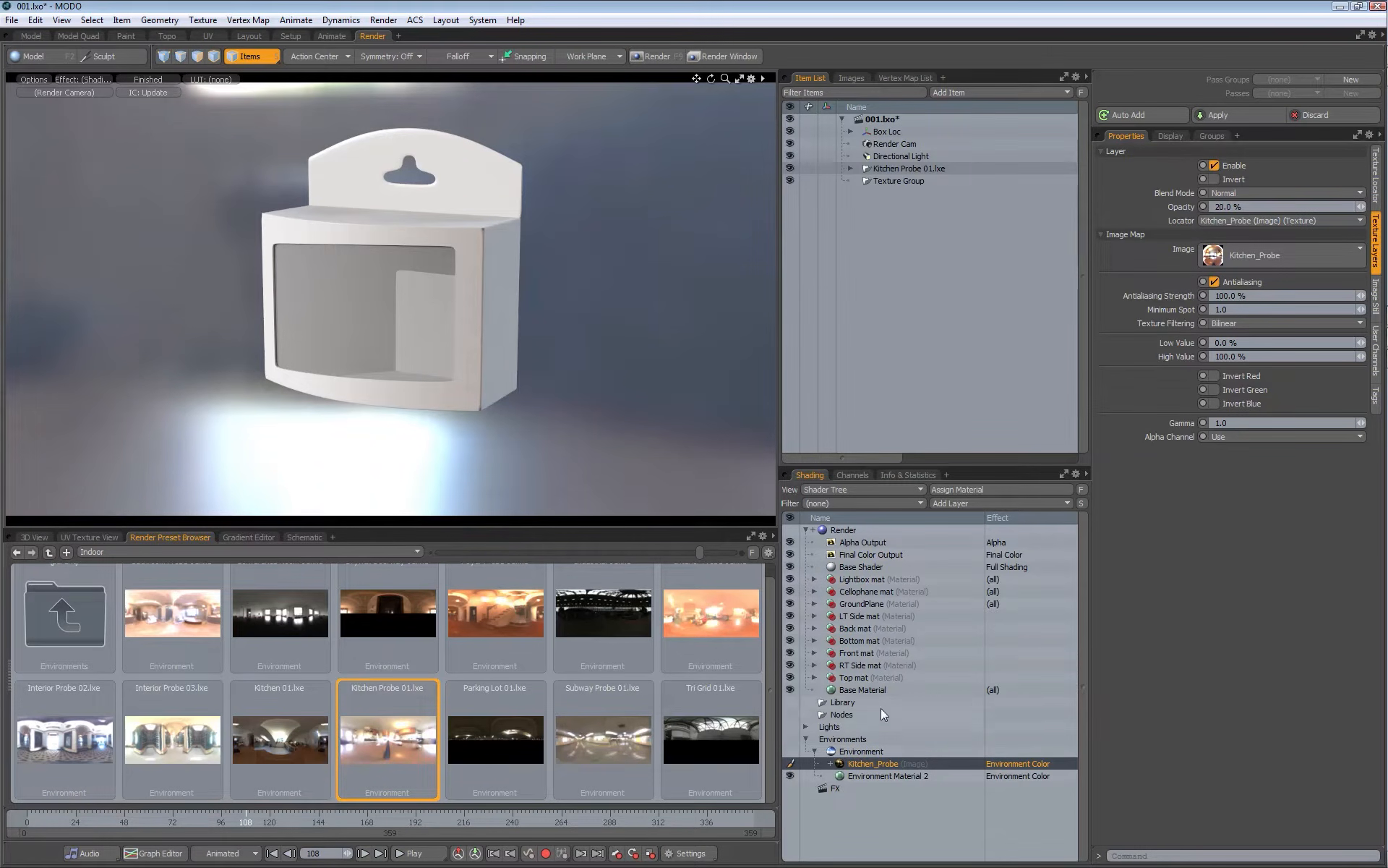
left_click(888, 154)
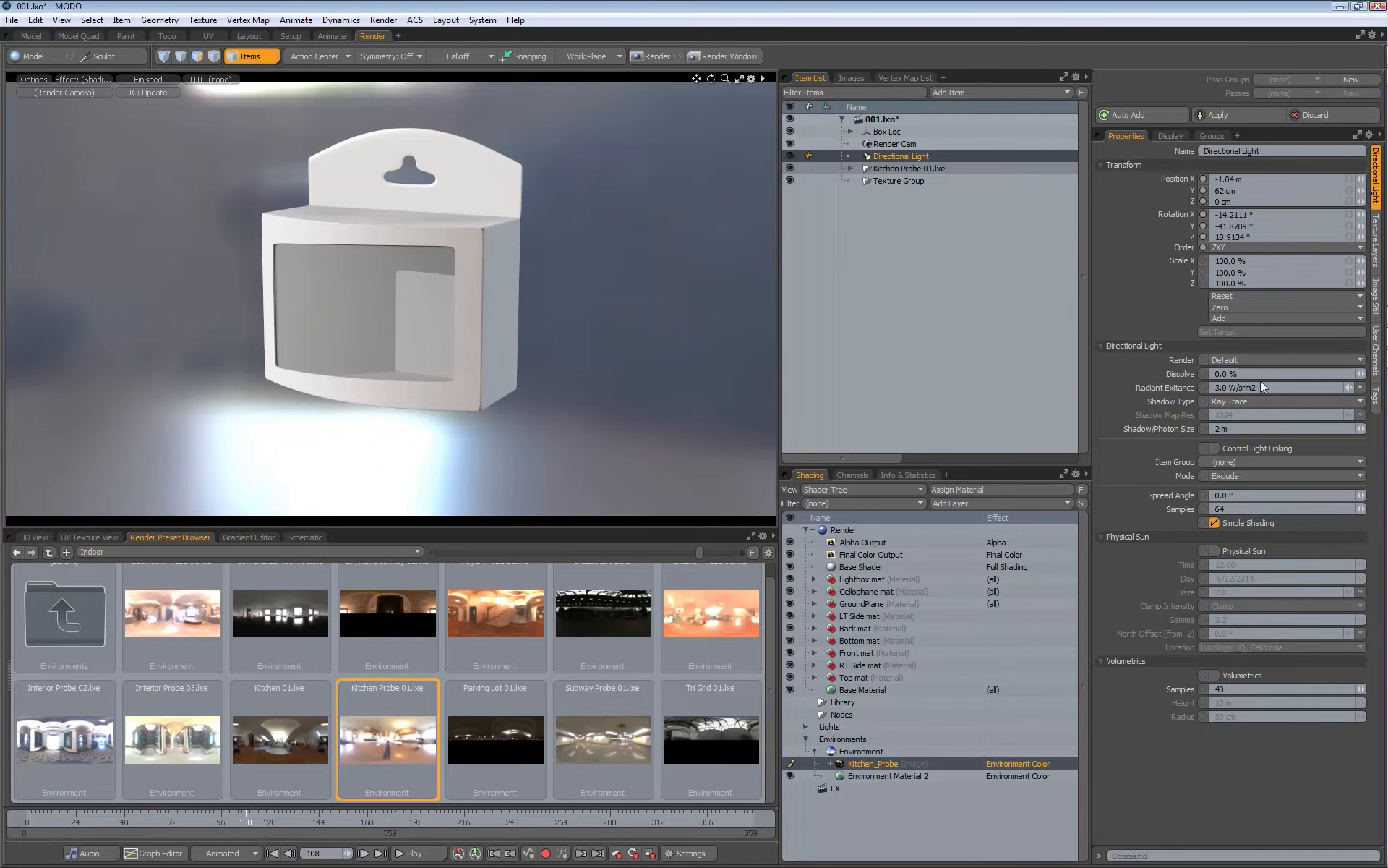
left_click(1238, 387)
type("0")
key("Return")
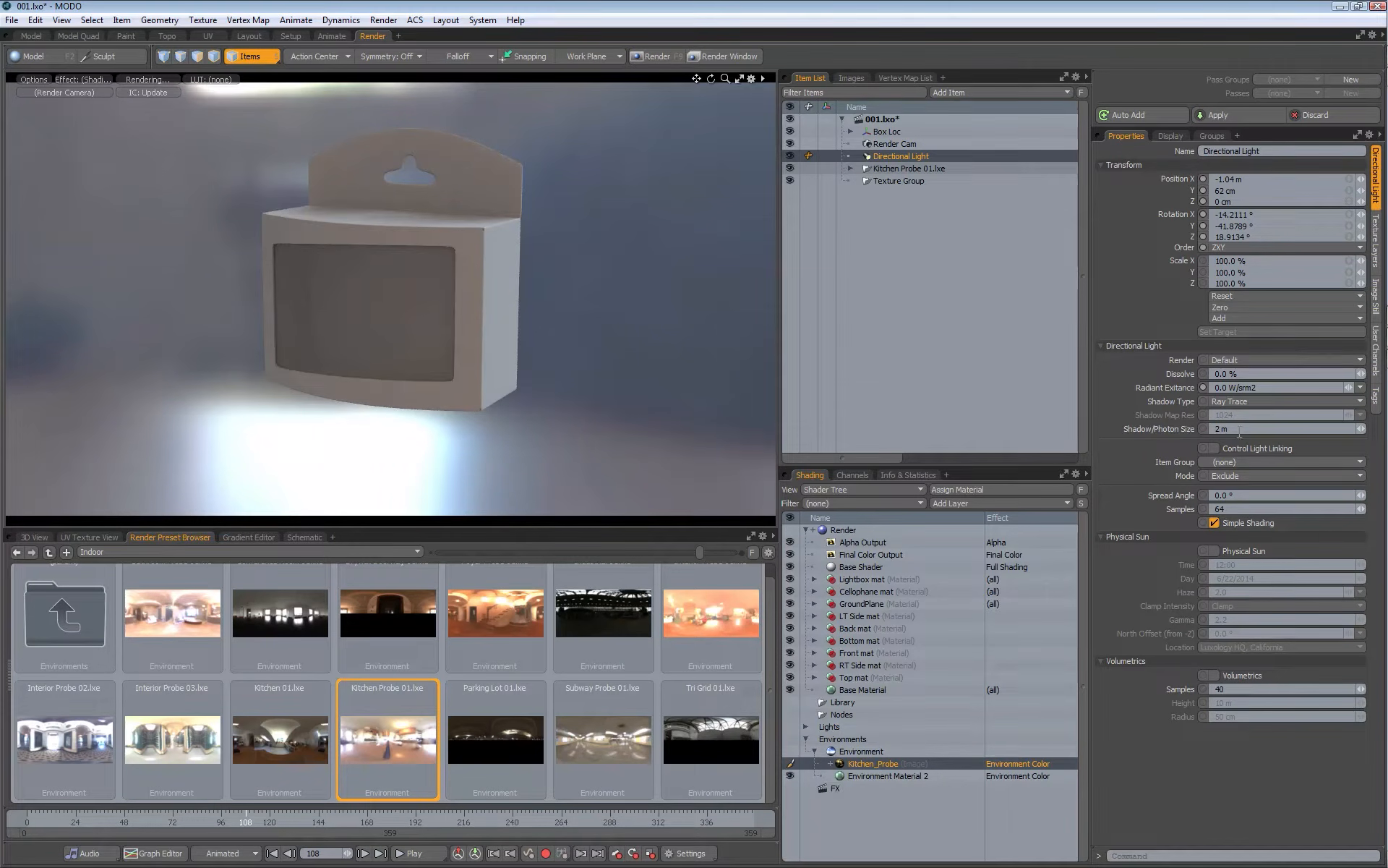
left_click(1238, 388)
type("0.5")
key("Return")
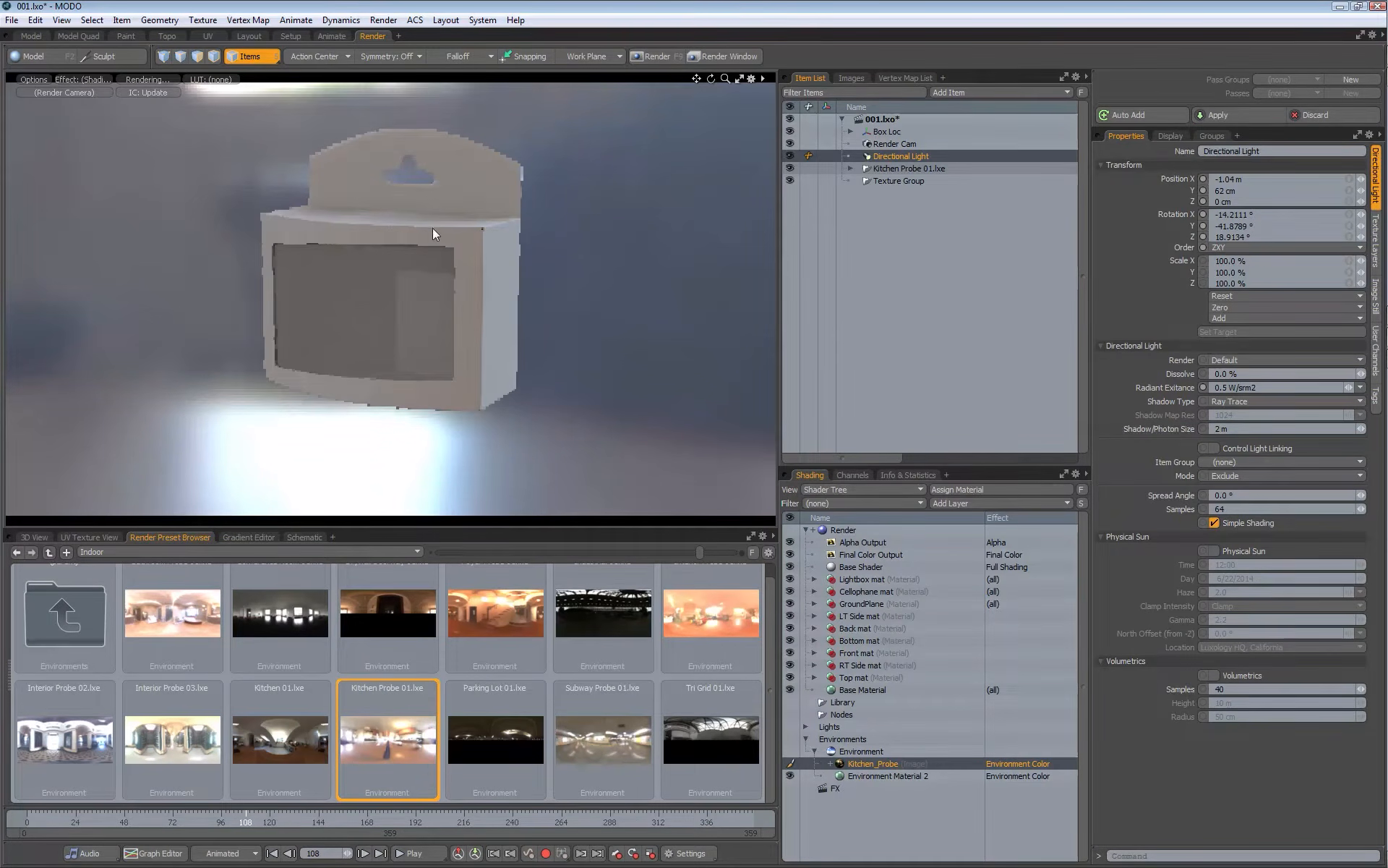
Step: Move the Directional Light in the 3D view to about X -52.5, Y 25.2, Z 58.7 cm, using the Selection action center
left_click(34, 537)
mouse_move(429, 649)
left_mouse_down("ctrl+alt")
mouse_move(311, 650)
mouse_move(444, 631)
mouse_move(436, 677)
left_mouse_up("ctrl+alt")
key("w")
left_click_drag(432, 598, 327, 615, "alt")
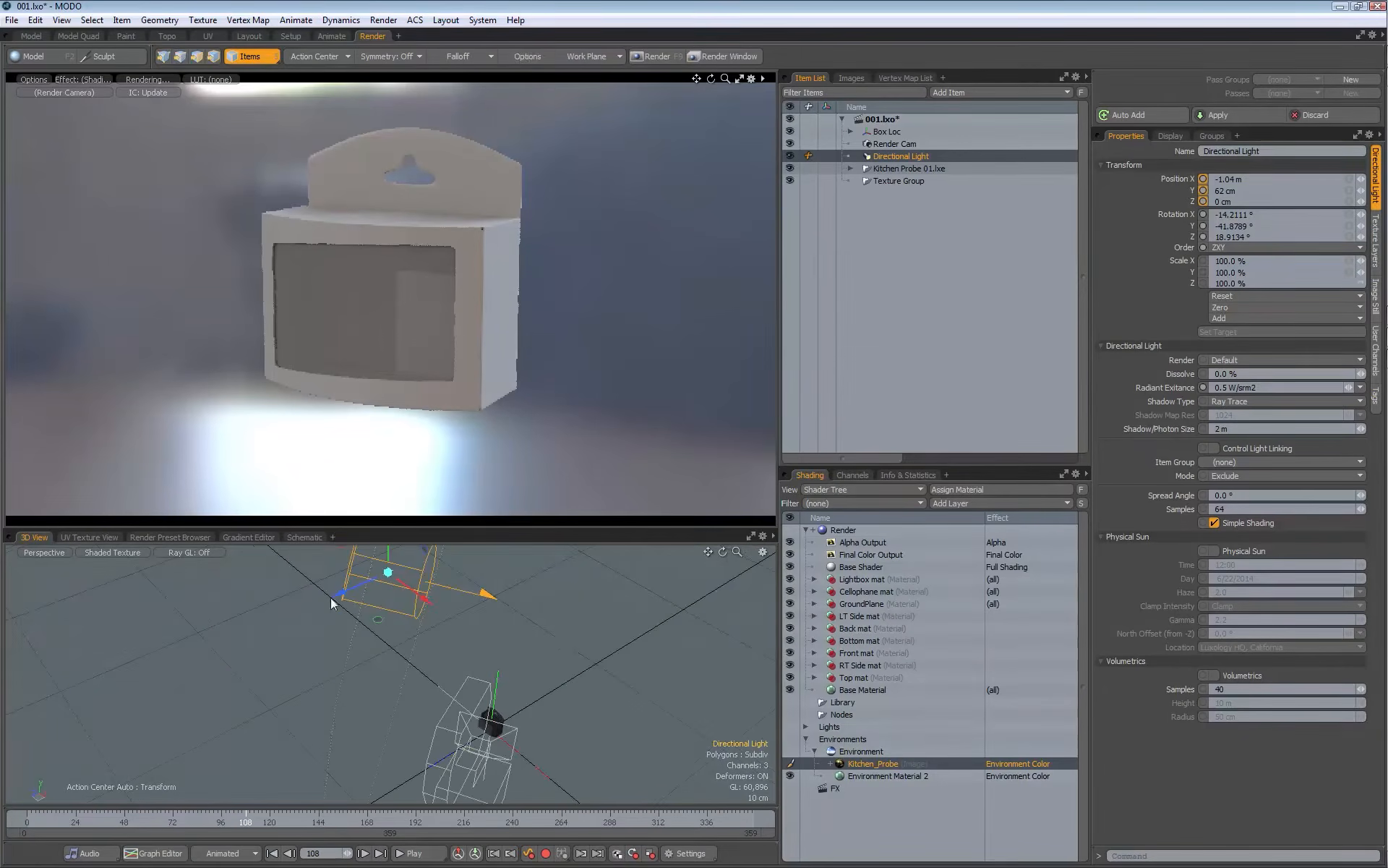
left_click(316, 55)
left_click(310, 65)
left_click_drag(376, 629, 442, 650, "alt")
left_click_drag(385, 597, 410, 679)
left_click_drag(411, 680, 177, 615, "alt")
left_click_drag(311, 650, 575, 592)
Step: Set the display size of both the Render Cam and the Directional Light to 0.2
left_click(576, 622, "shift")
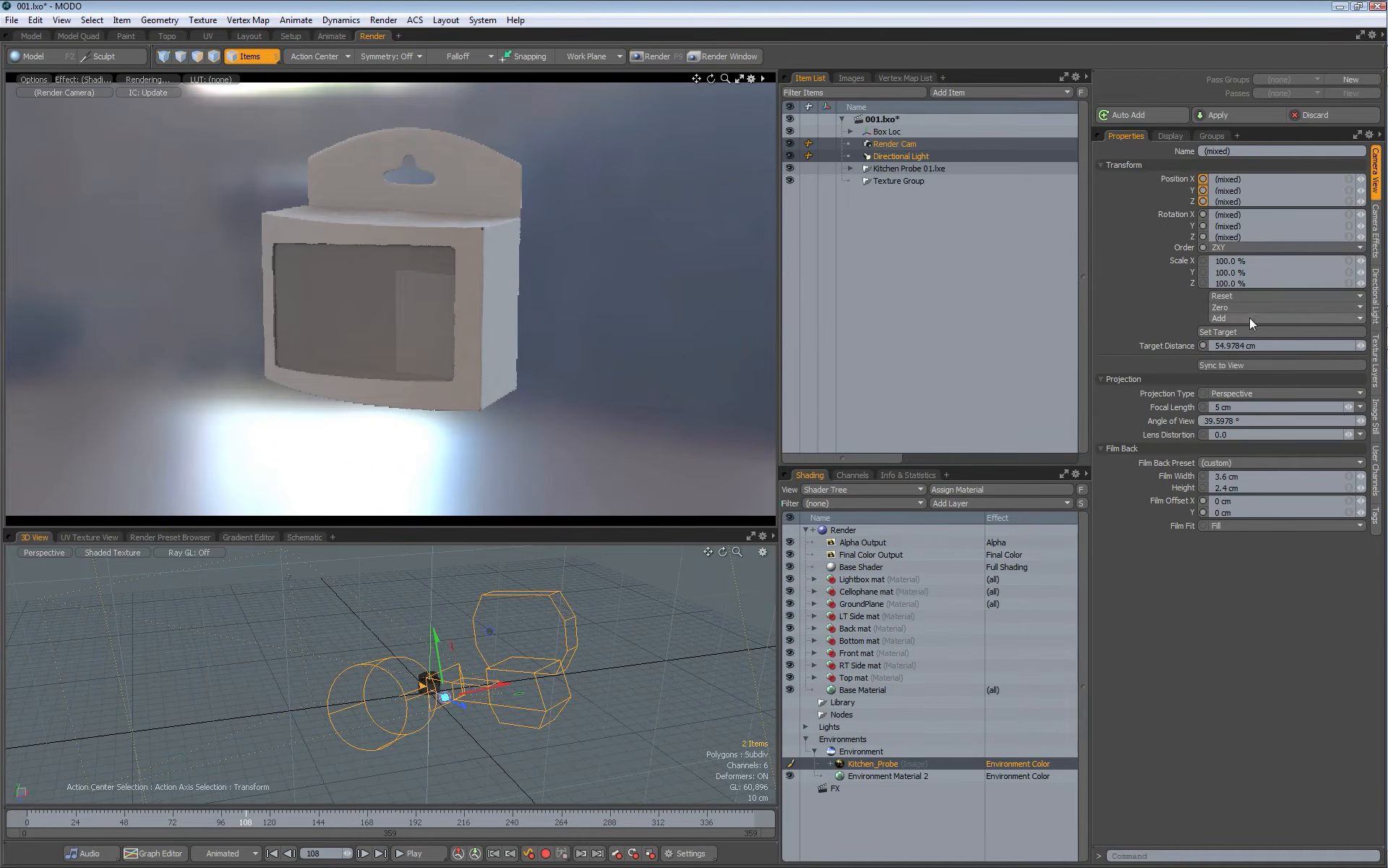
left_click(1170, 136)
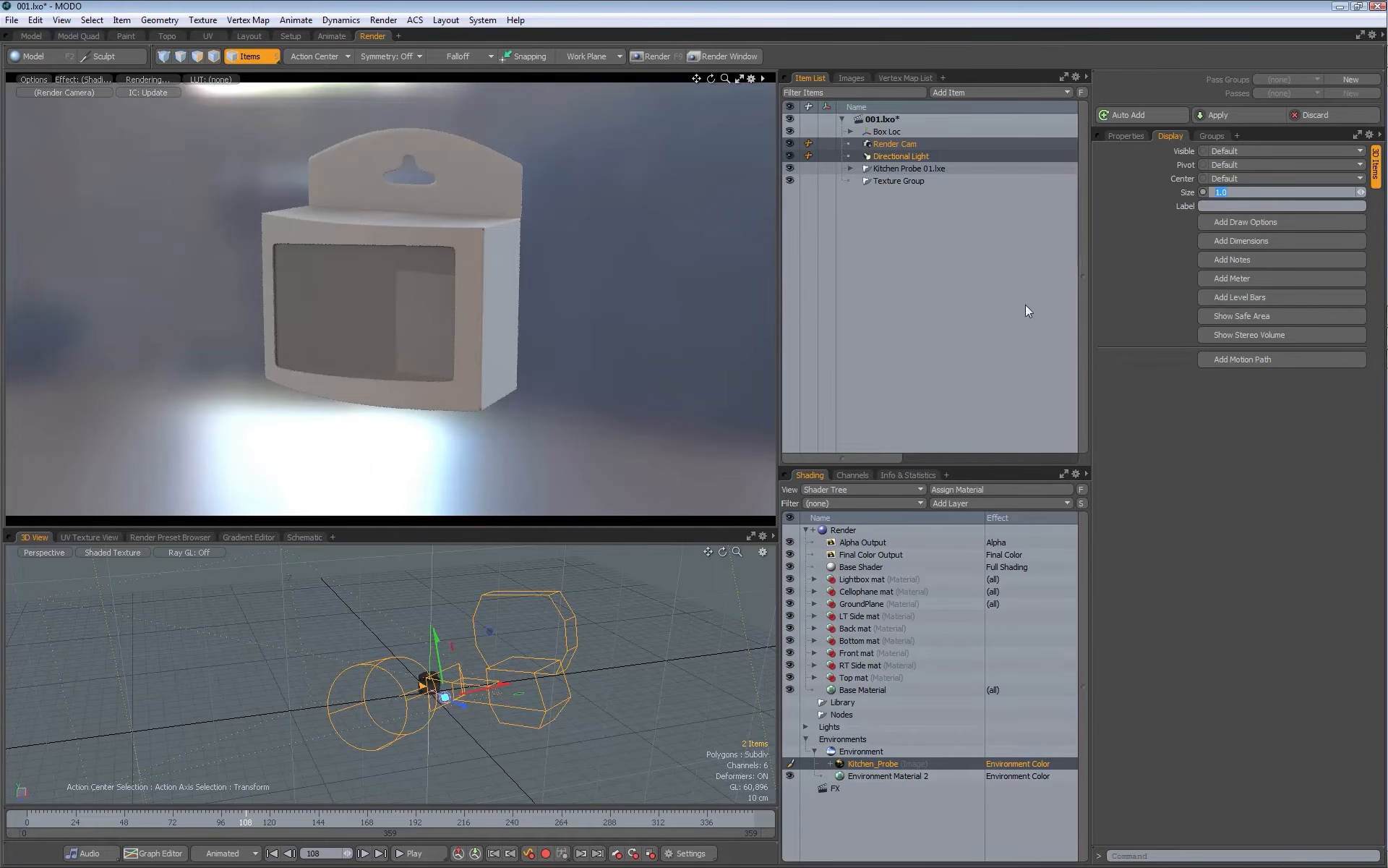
type(".2")
key("Return")
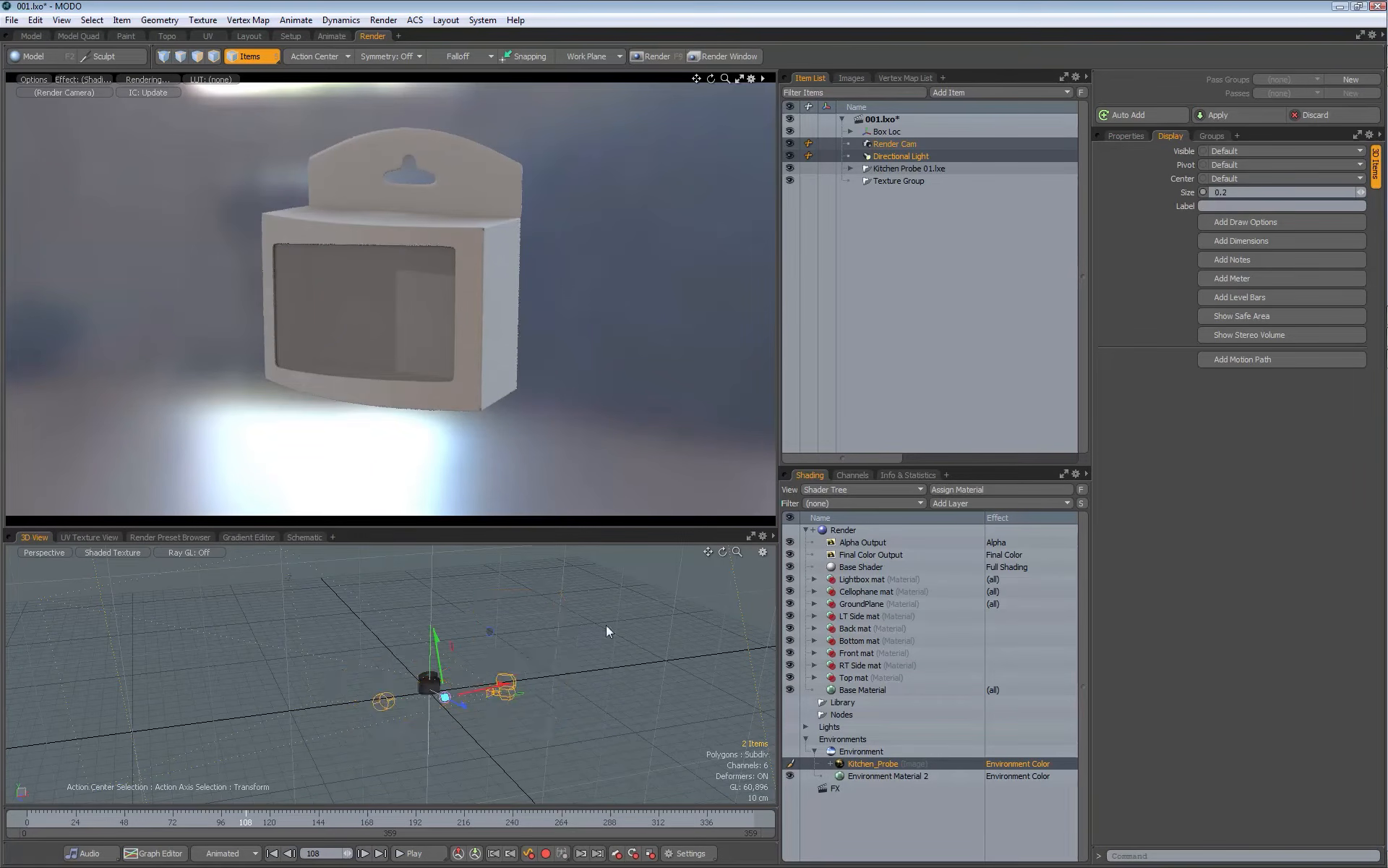
Step: Set the display size of the Box Loc locator to 0.5 and clear the selection
left_click_drag(538, 622, 492, 632, "alt")
mouse_move(539, 678)
left_mouse_down("alt+shift")
mouse_move(490, 643)
mouse_move(529, 709)
left_mouse_up("alt+shift")
right_click_drag(529, 708, 529, 709)
mouse_move(450, 658)
left_mouse_down("alt")
mouse_move(335, 636)
mouse_move(427, 629)
left_mouse_up("alt")
right_click_drag(433, 613, 418, 646)
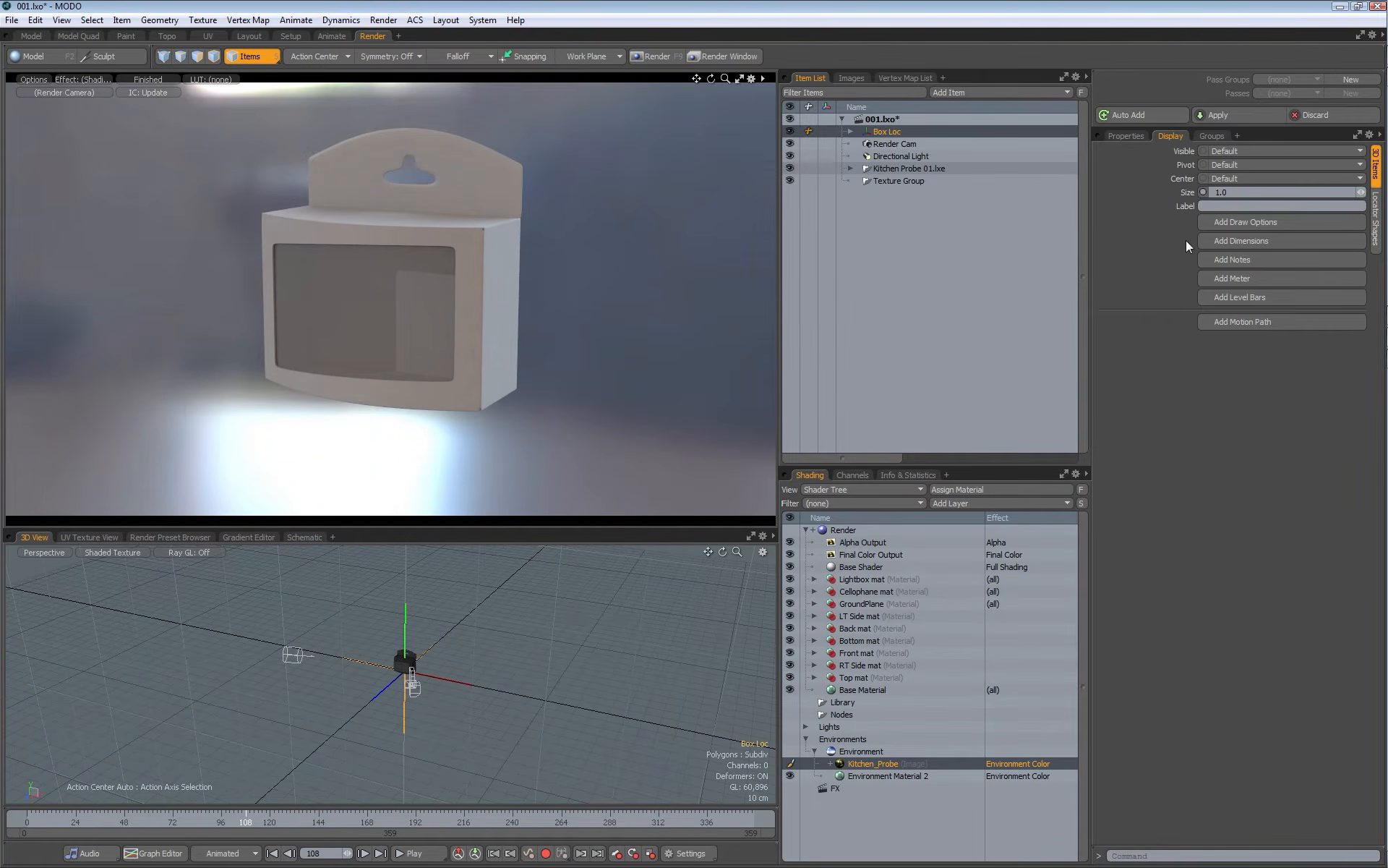
type("0.5")
key("Return")
right_click_drag(524, 645, 499, 738)
left_click_drag(405, 663, 433, 637, "alt")
scroll(459, 665, "up", 5)
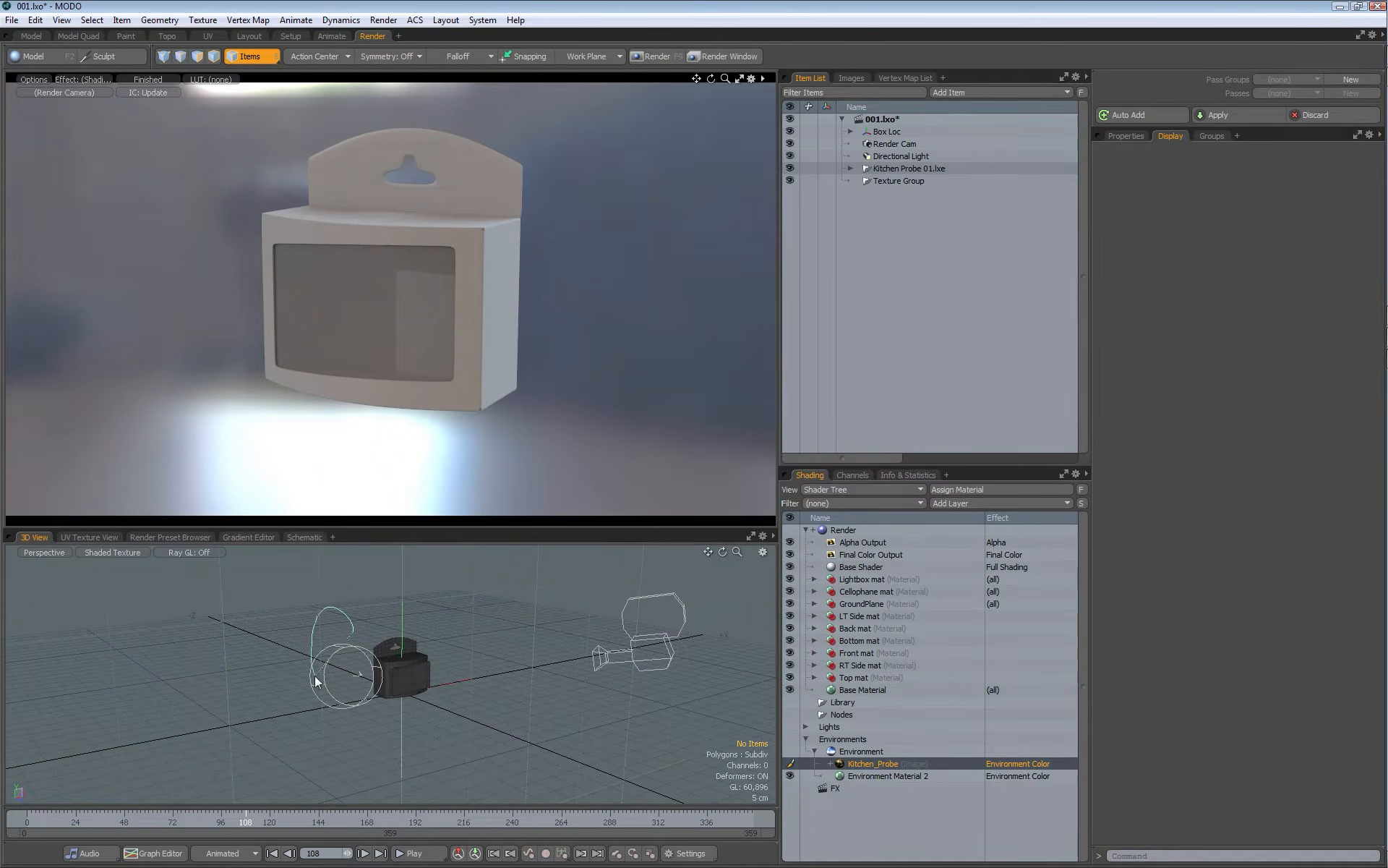
Step: Try a radiant exitance of 1 W/srm2 on the Directional Light, and set it to 1.2 W/srm2
left_click(312, 649)
left_click(1128, 136)
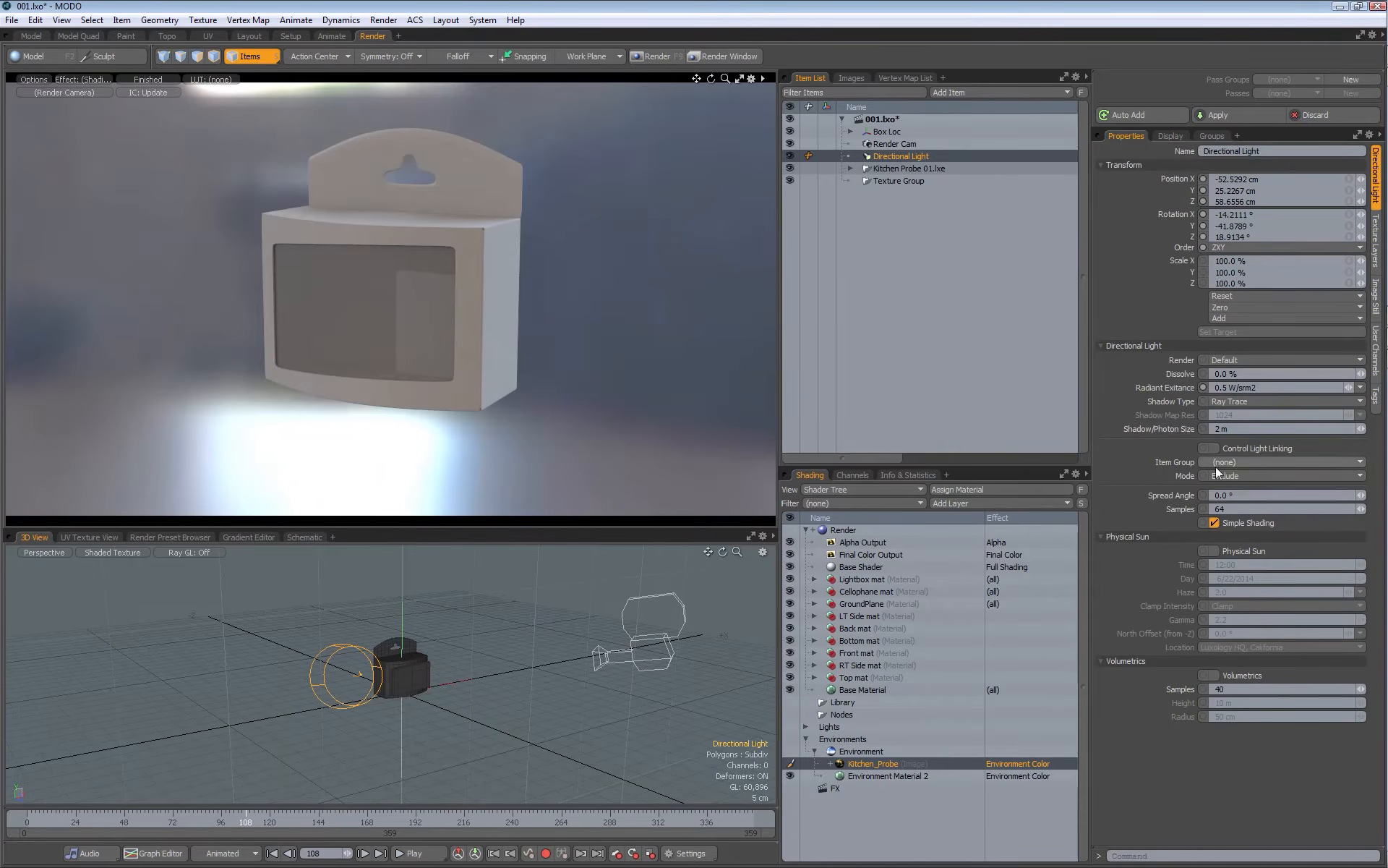
left_click(1261, 387)
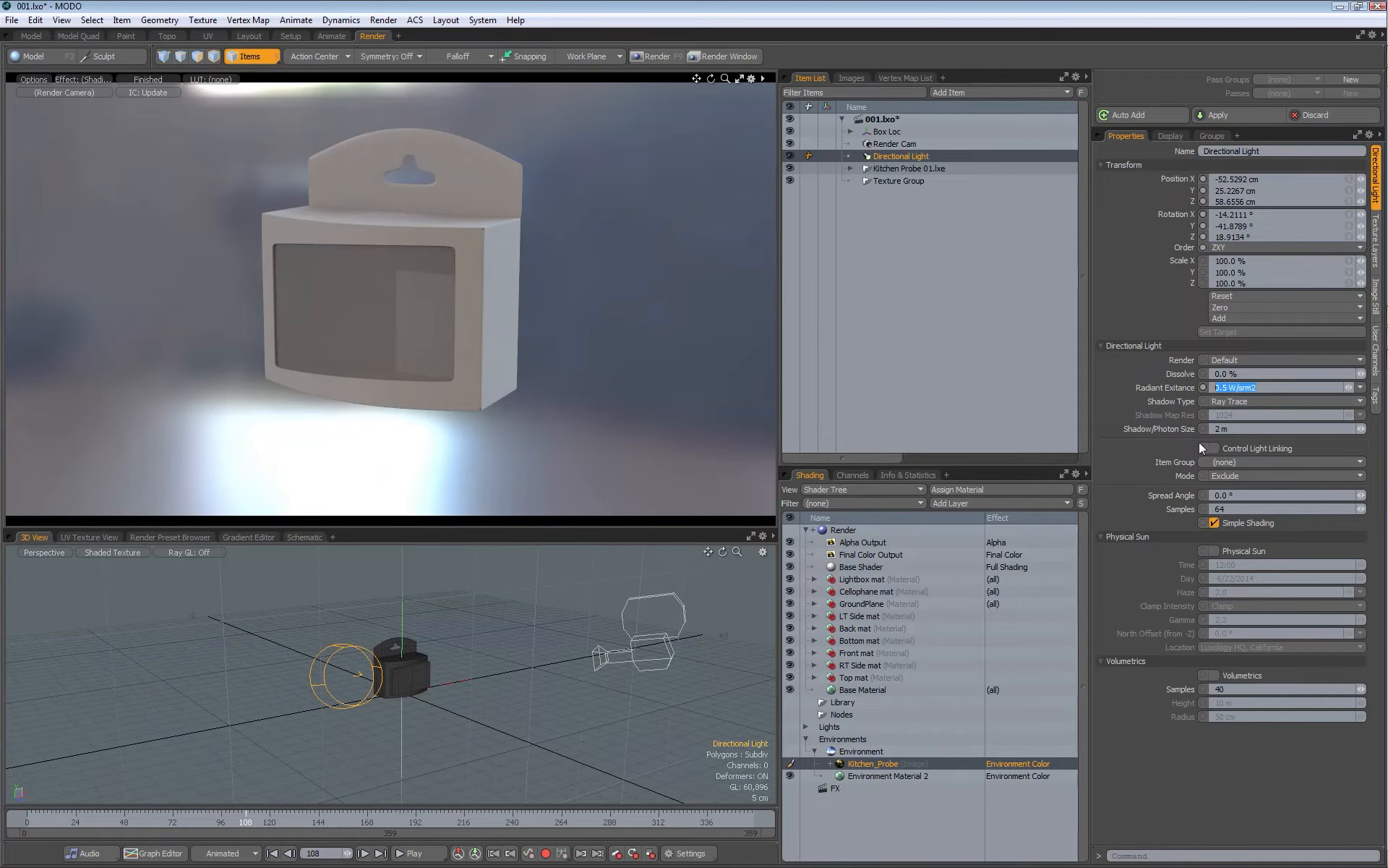
type("1")
key("Return")
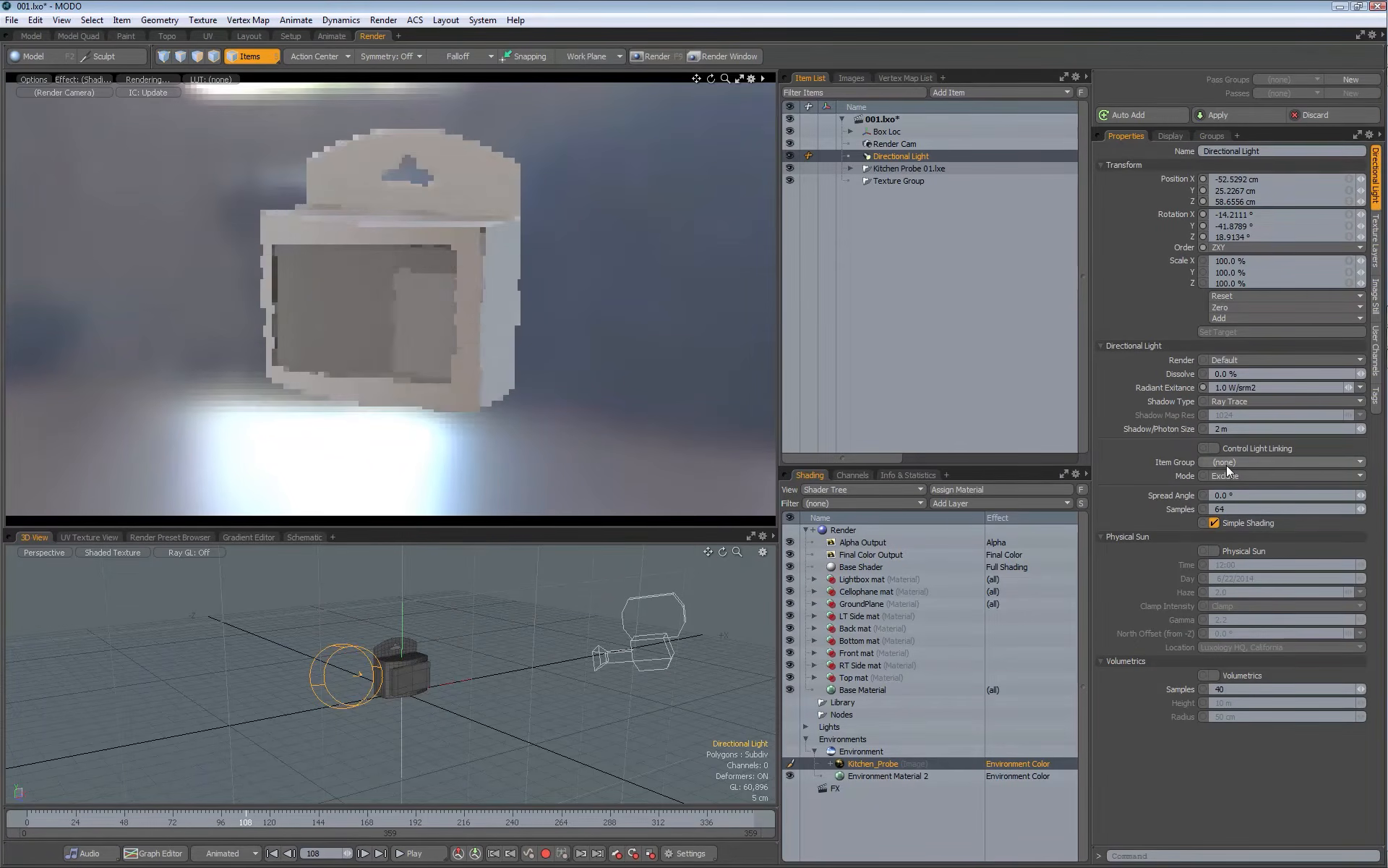
left_click(1265, 387)
type("1.2")
key("Return")
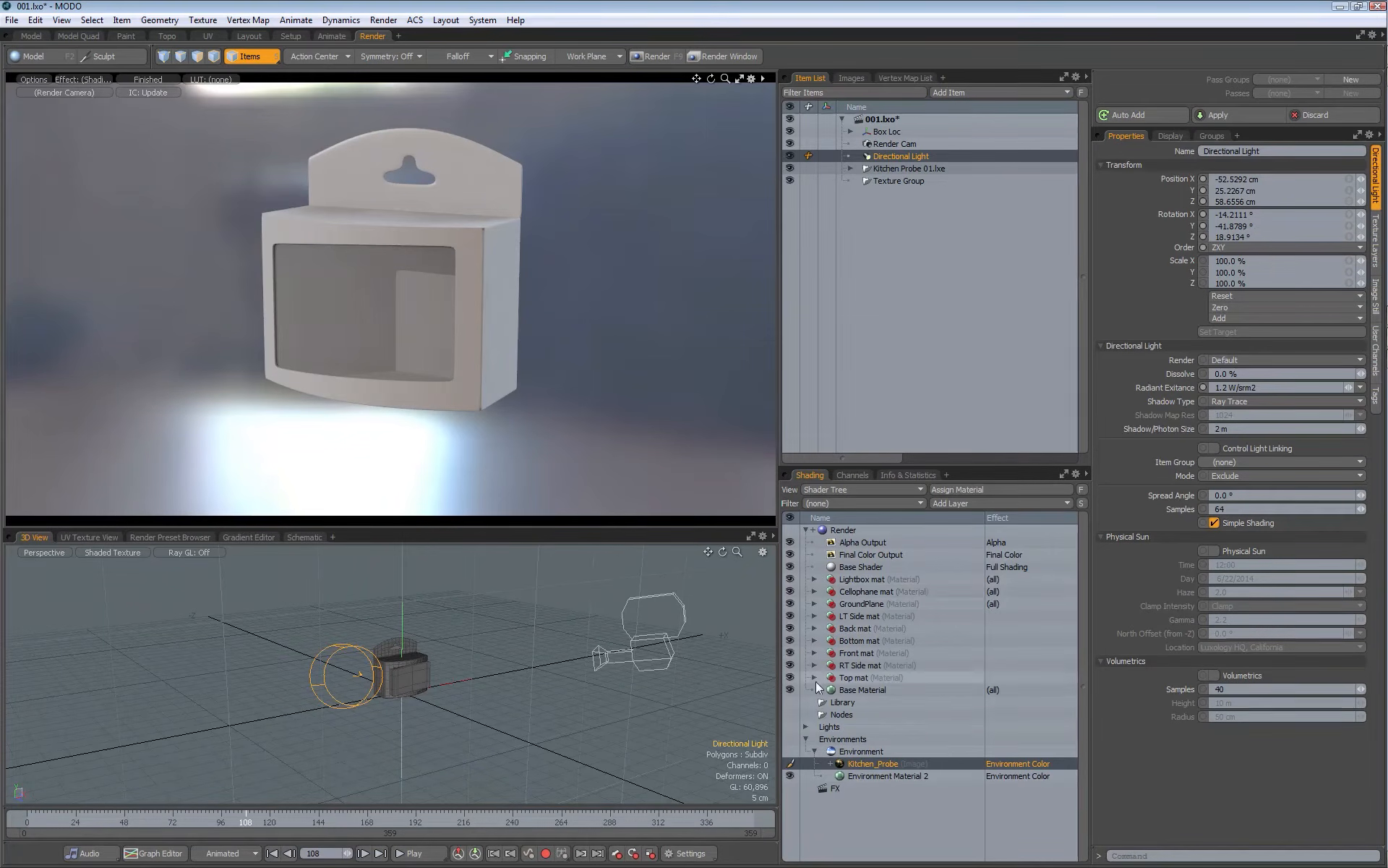
Step: Change the type of the Directional Light to Area Light from the Shader Tree's Lights group
left_click(806, 726)
left_click(868, 739)
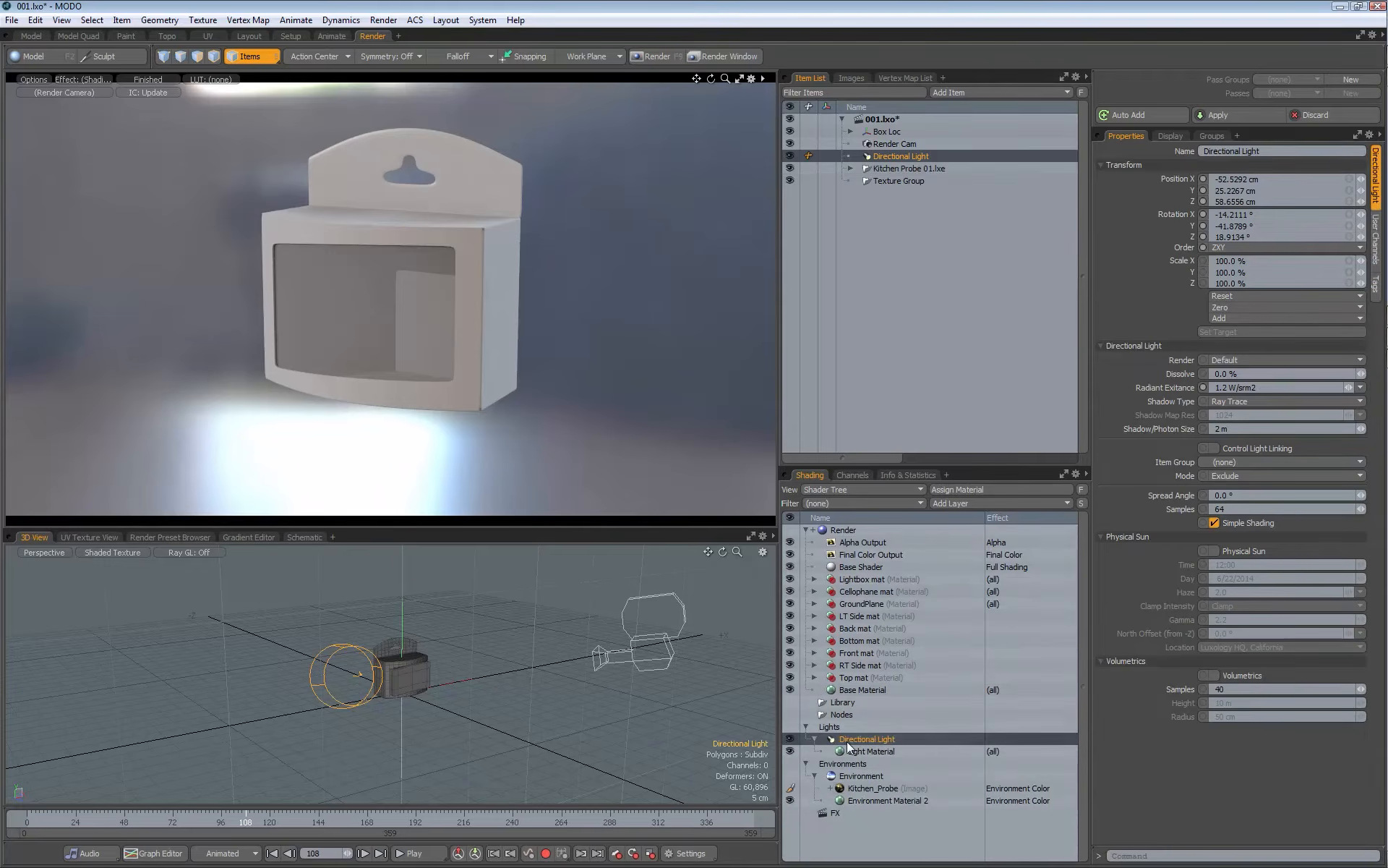
right_click(864, 738)
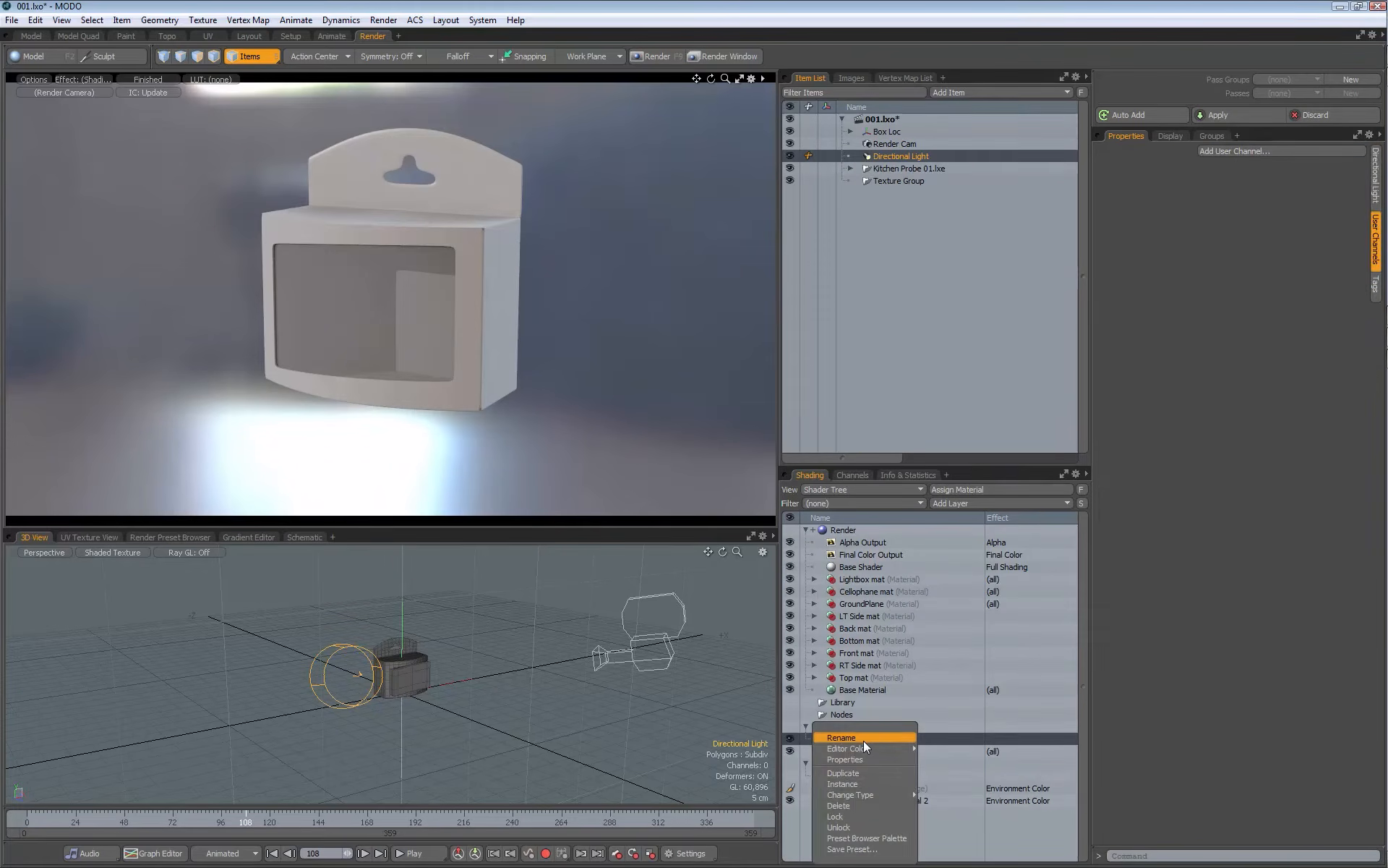
mouse_move(864, 794)
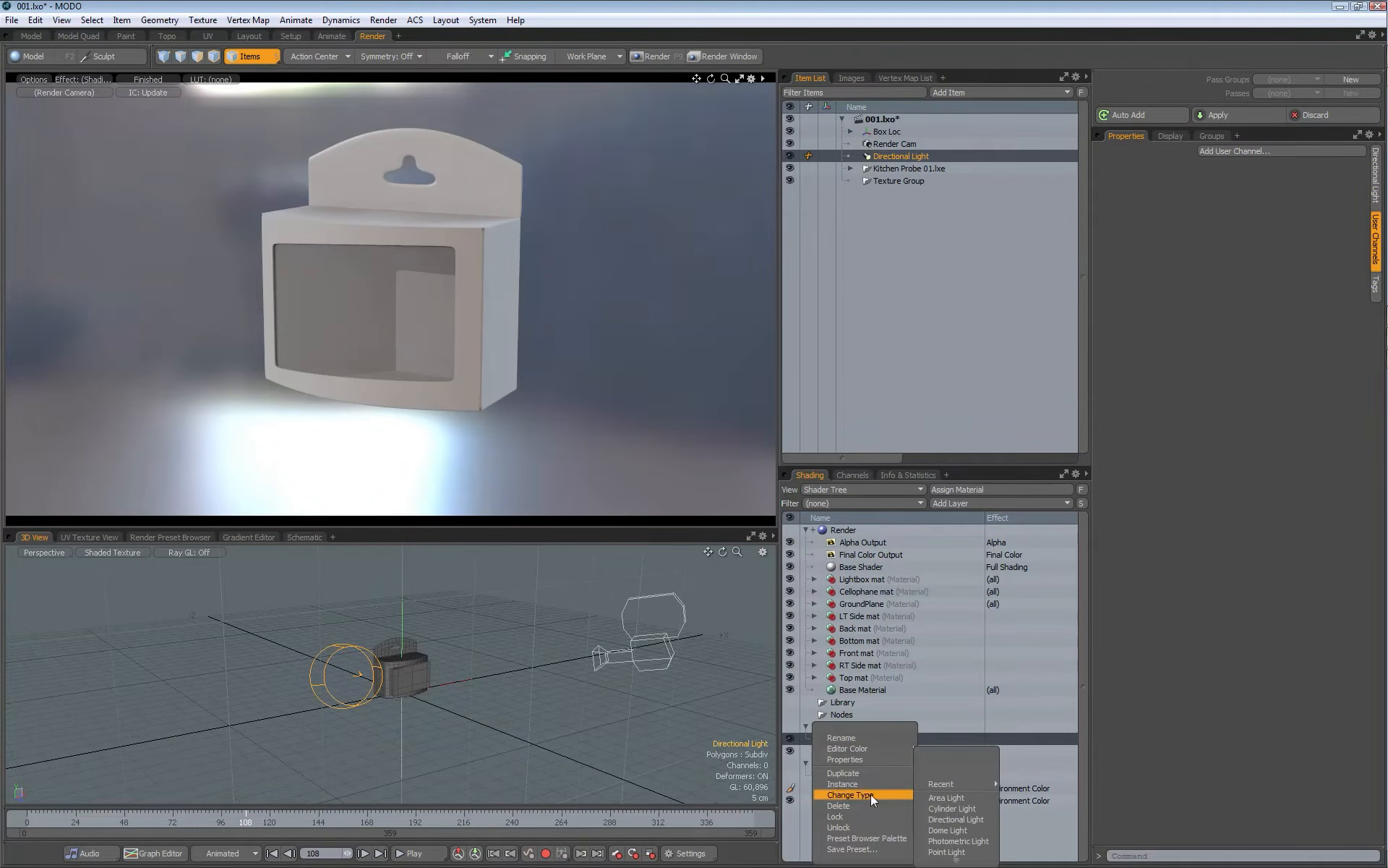
left_click(936, 797)
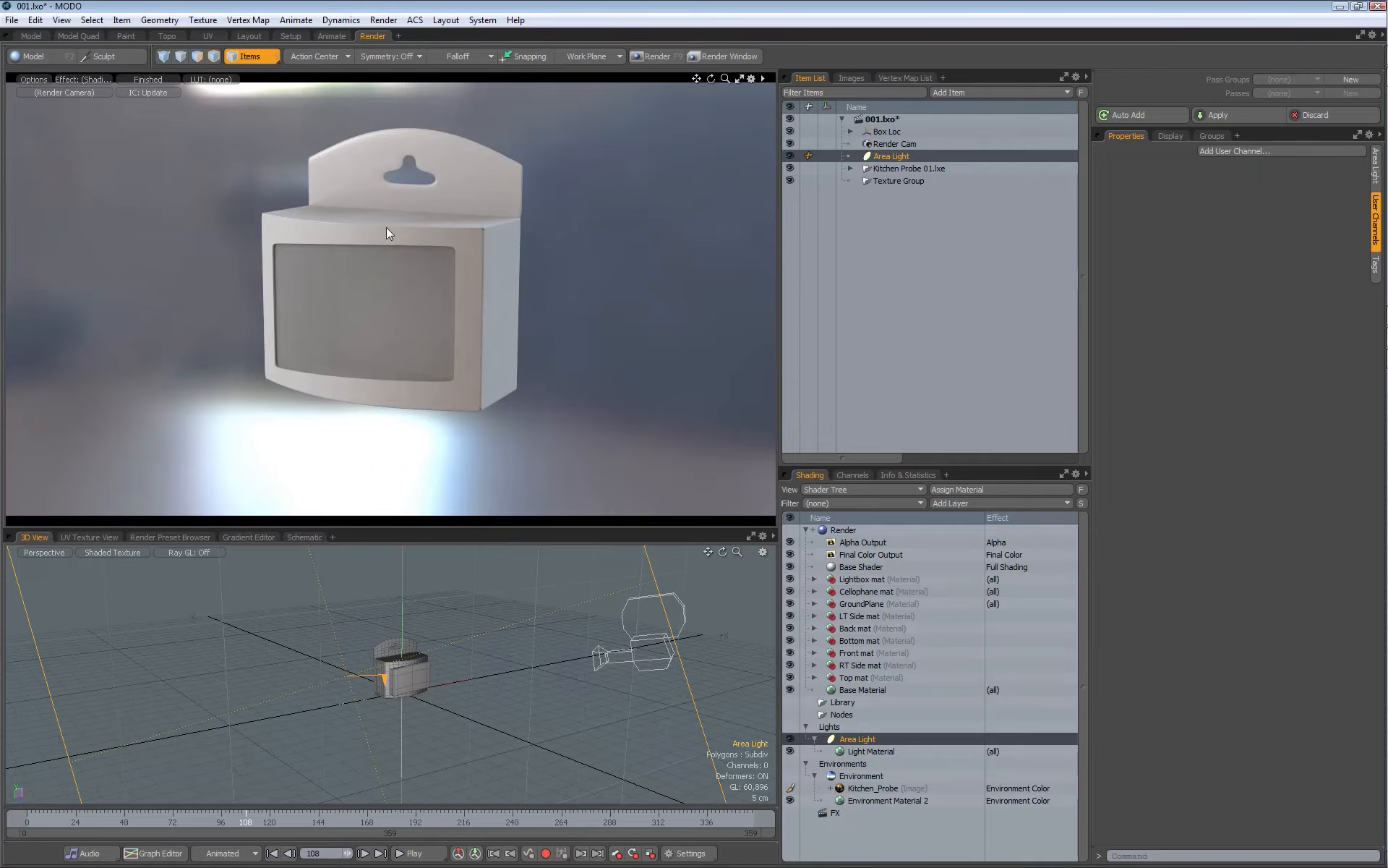
Step: Level the Area Light using the Selection action center, and set its Z rotation to exactly 0°
left_click(1376, 166)
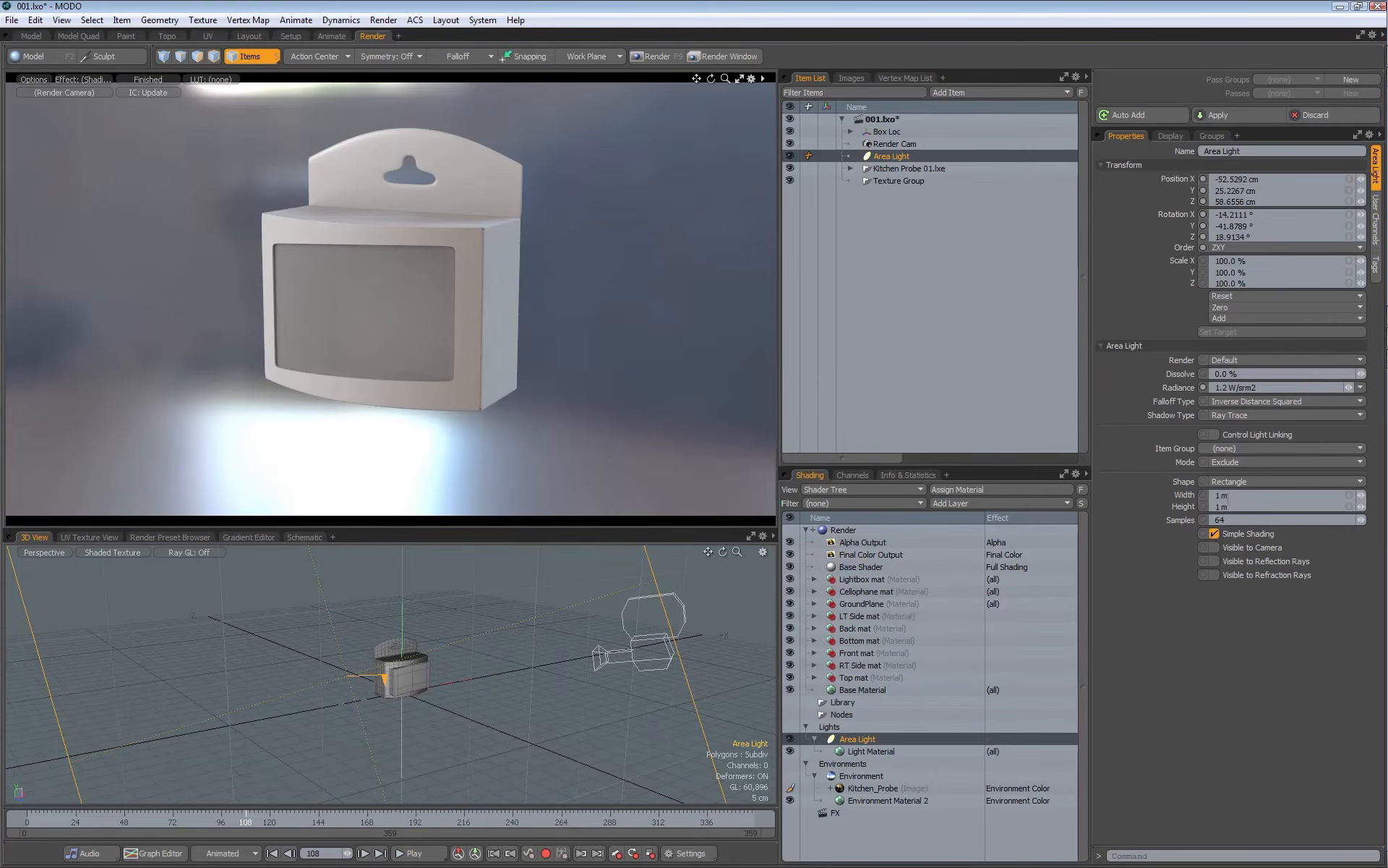
left_click_drag(444, 680, 181, 629, "alt")
key("e")
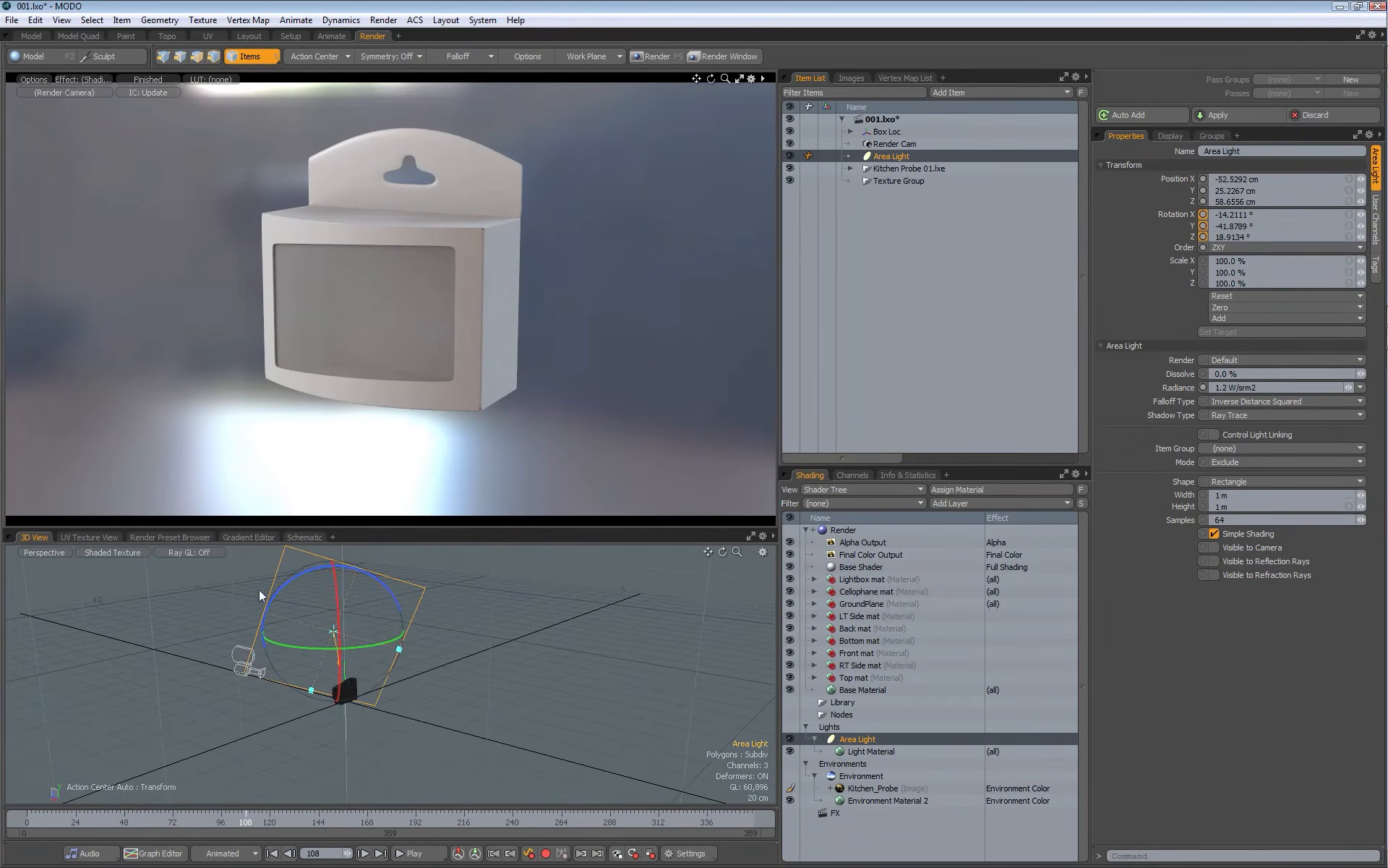
left_click(316, 57)
left_click(318, 63)
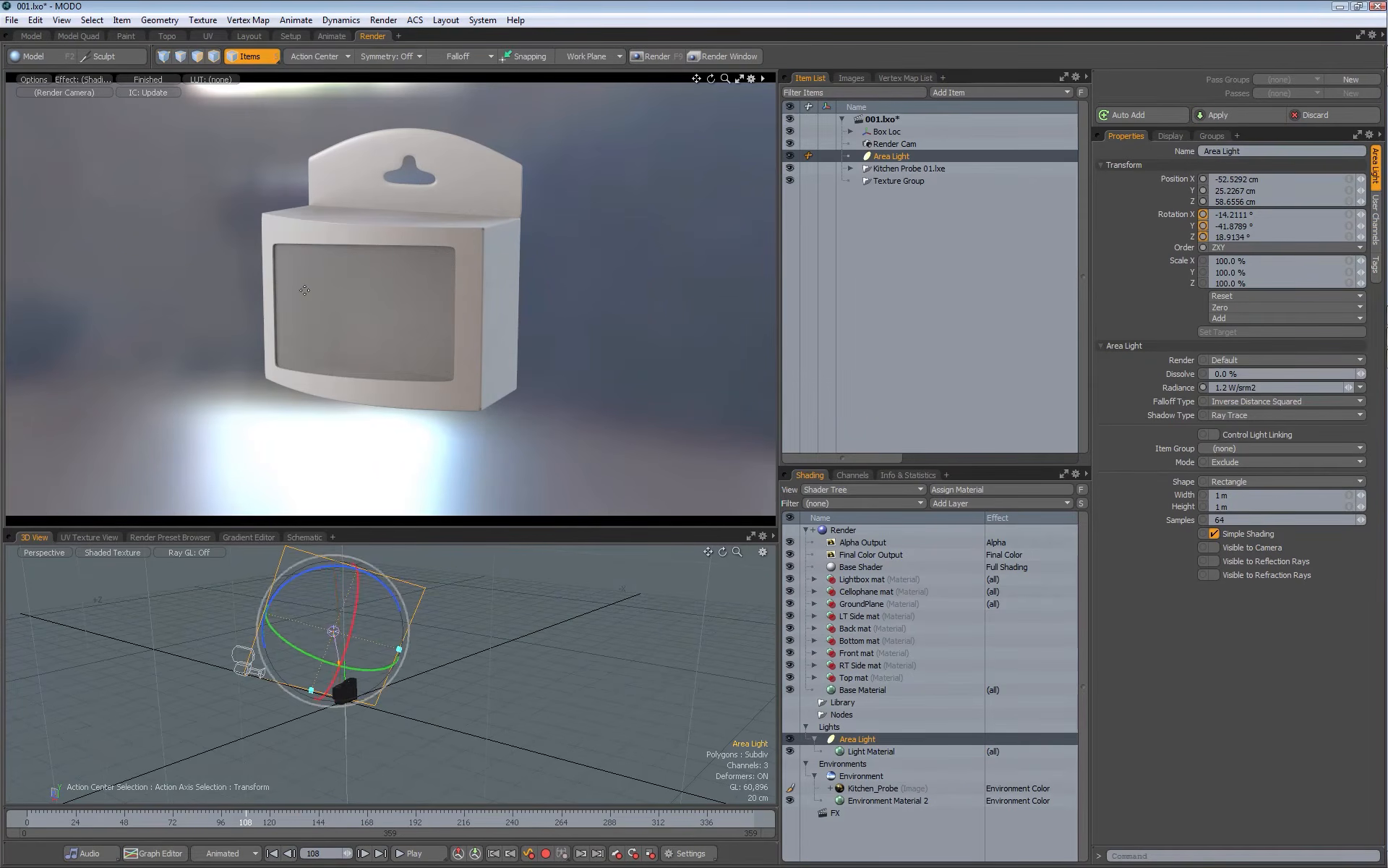
left_click_drag(313, 576, 295, 582)
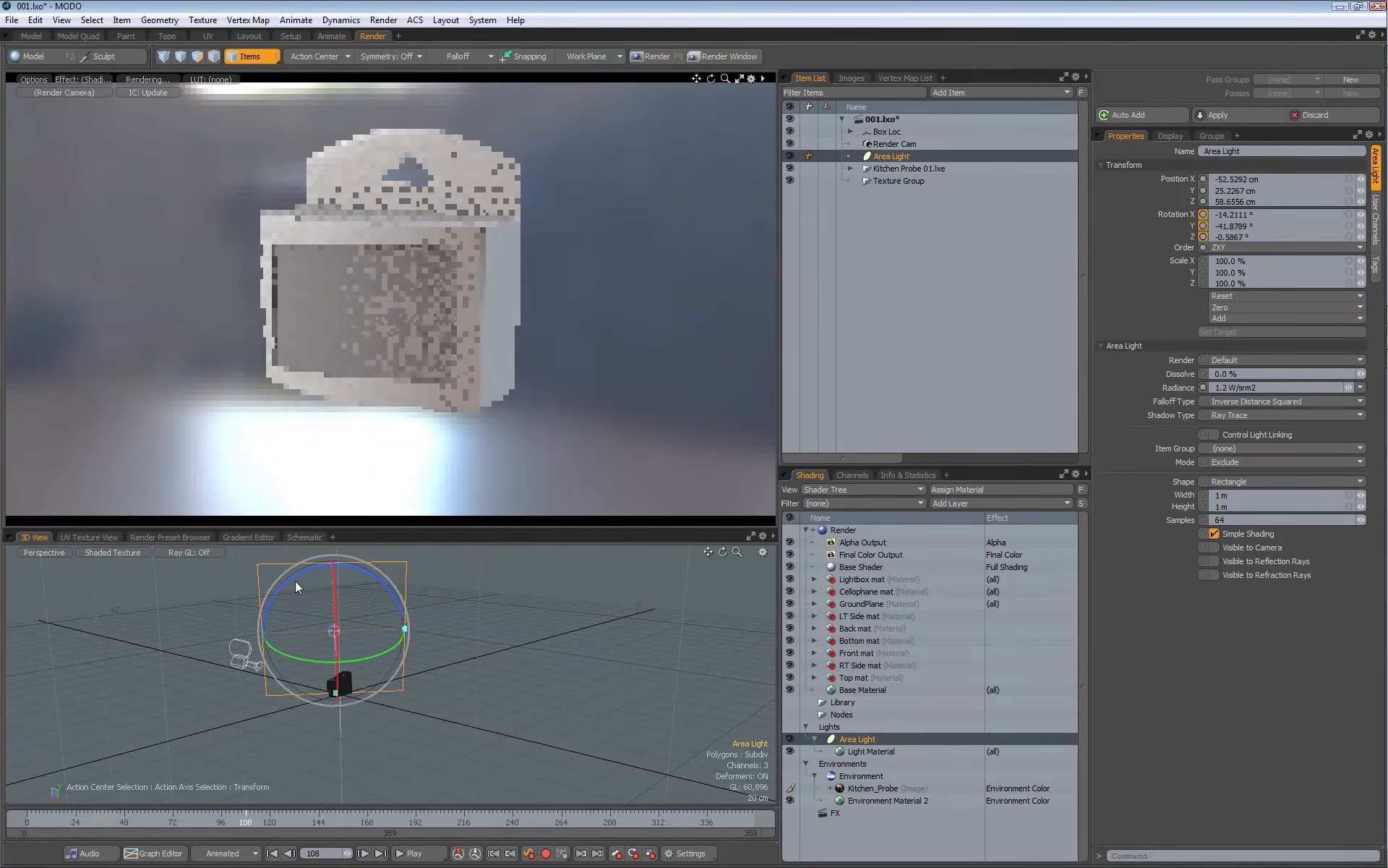
left_click(1231, 237)
type("0")
key("Return")
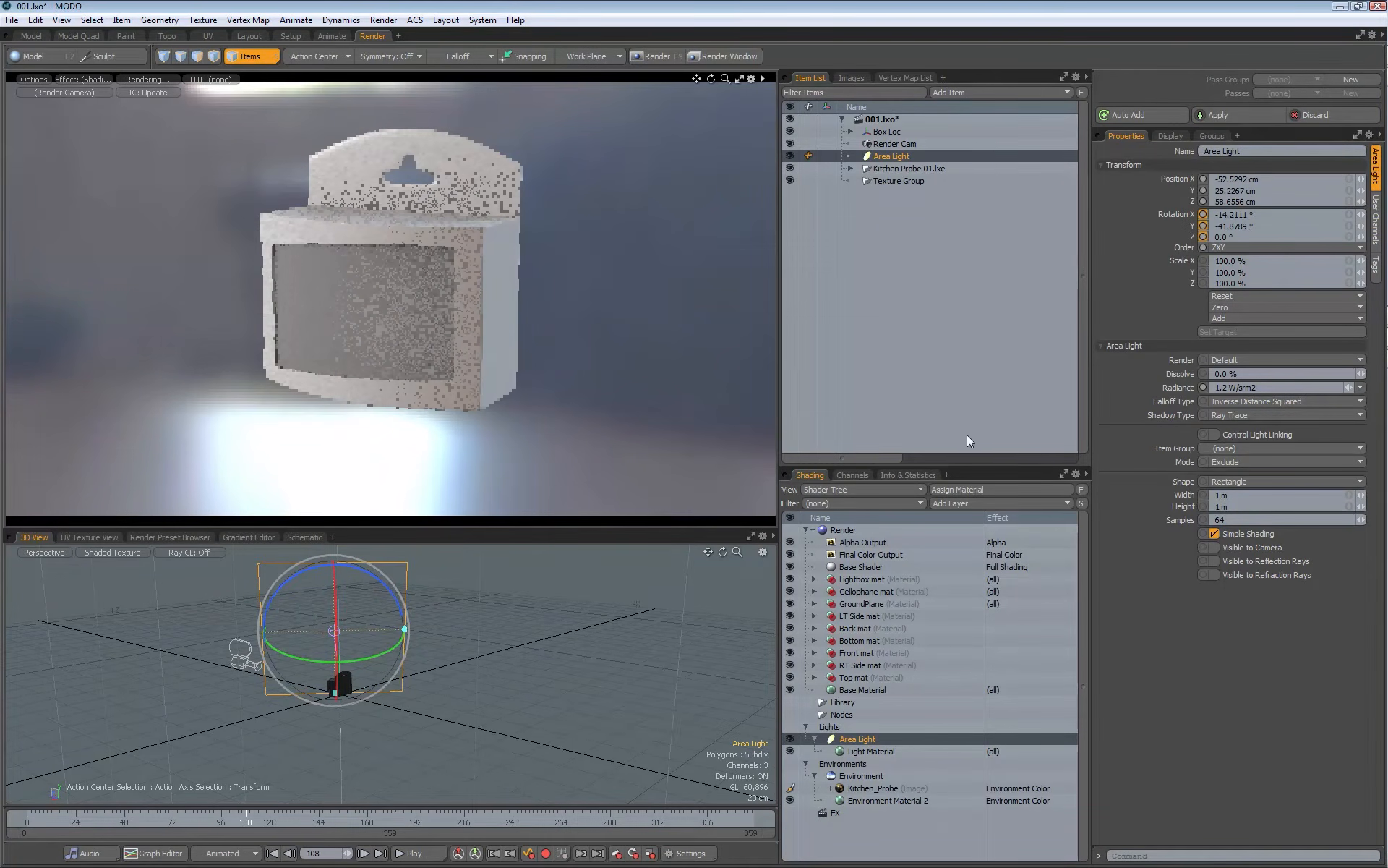
left_click(1203, 237)
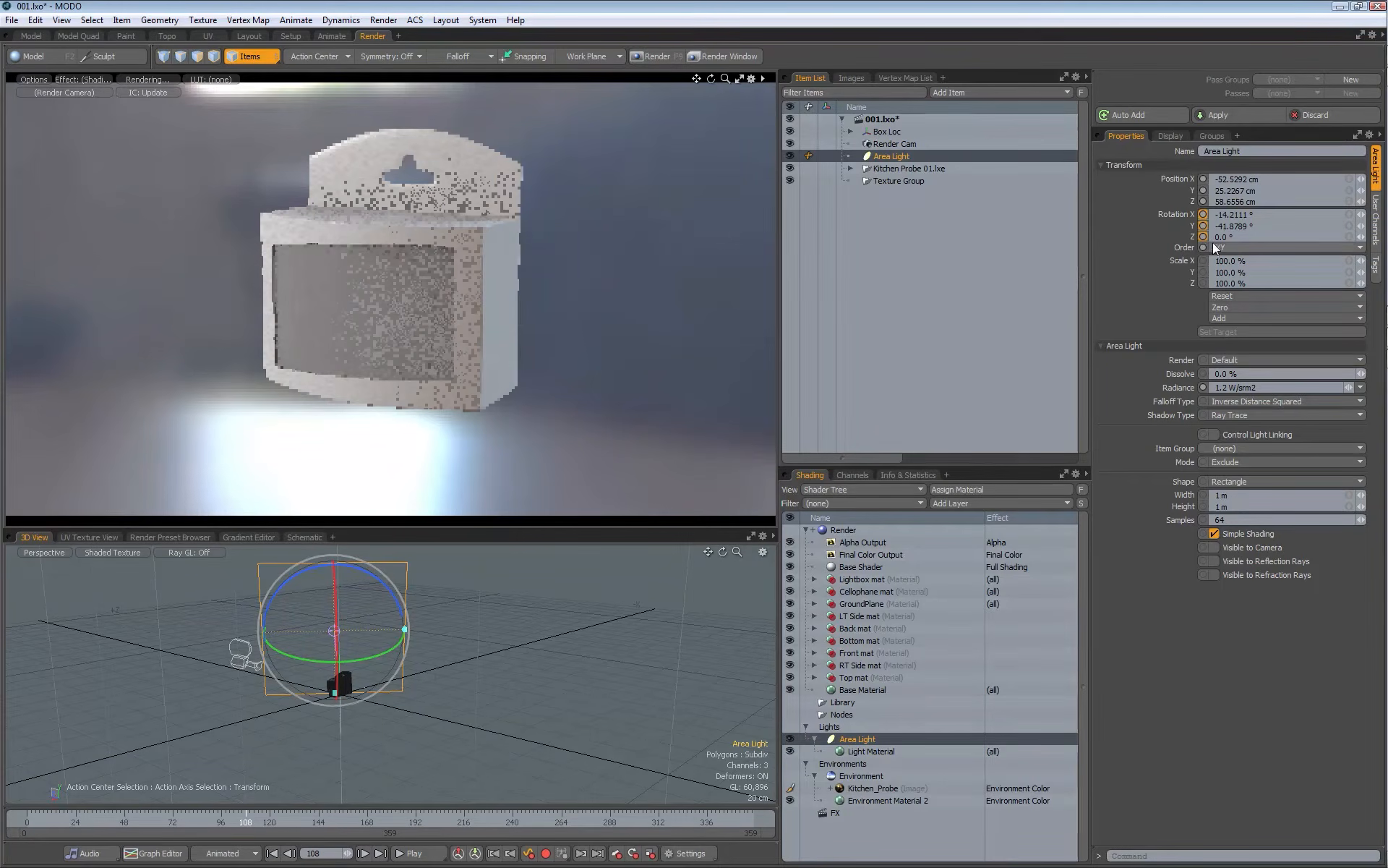
left_click_drag(325, 622, 403, 609, "alt")
key("q")
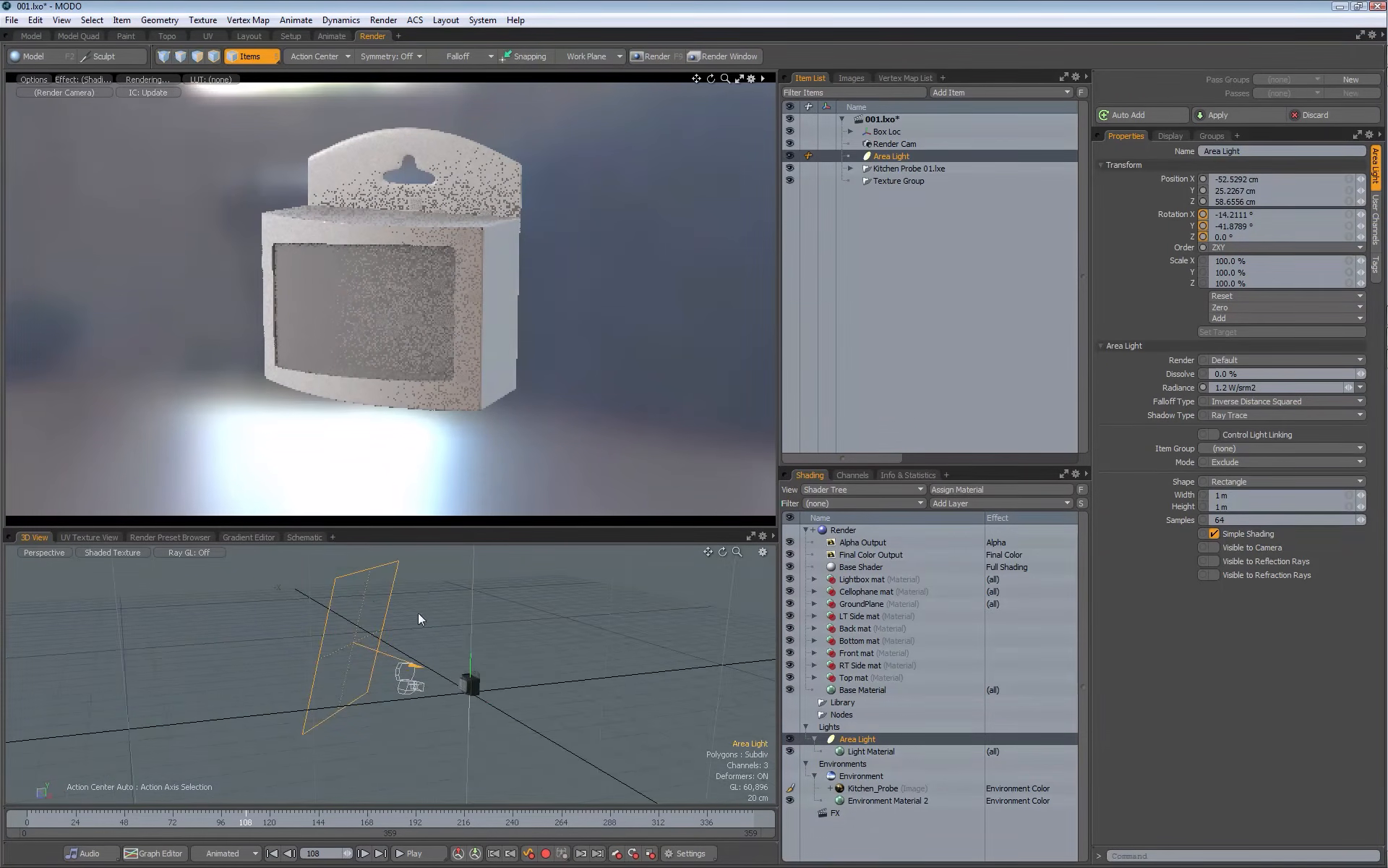
Step: Scale the Area Light into a long strip, about 36.5% in Y and 248.5% in X
left_click_drag(494, 615, 673, 635, "alt")
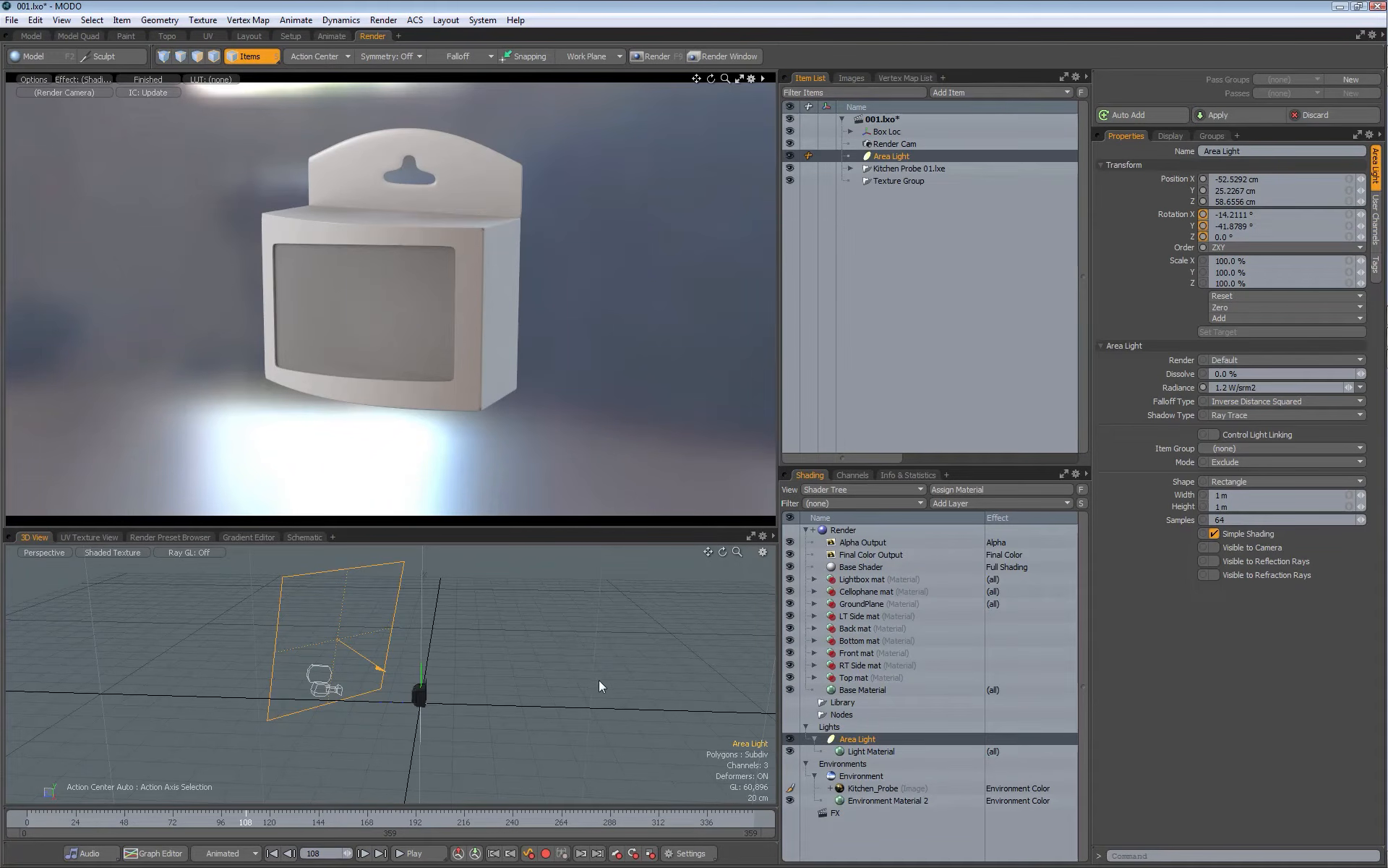
key("w")
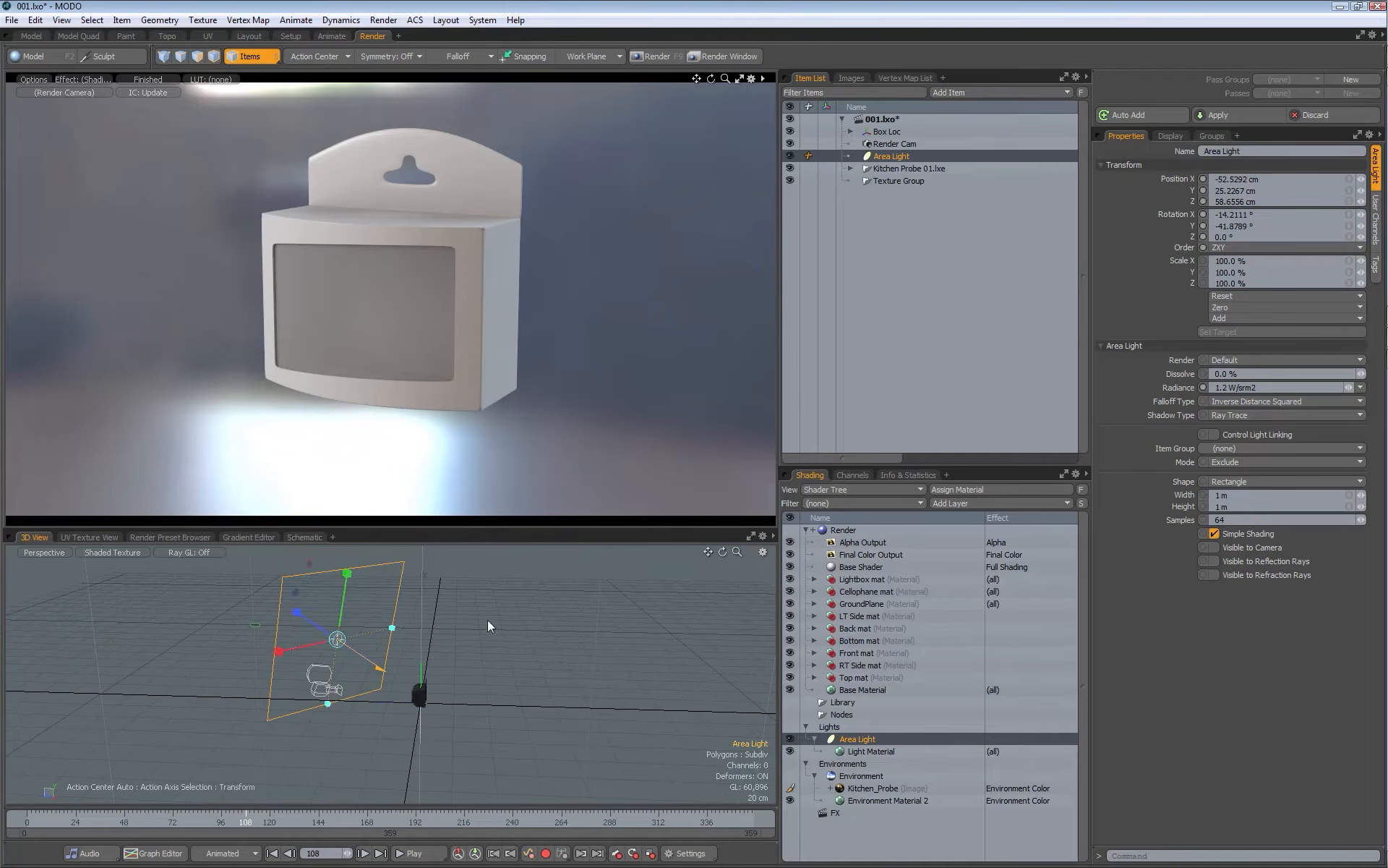
left_click_drag(355, 587, 345, 684)
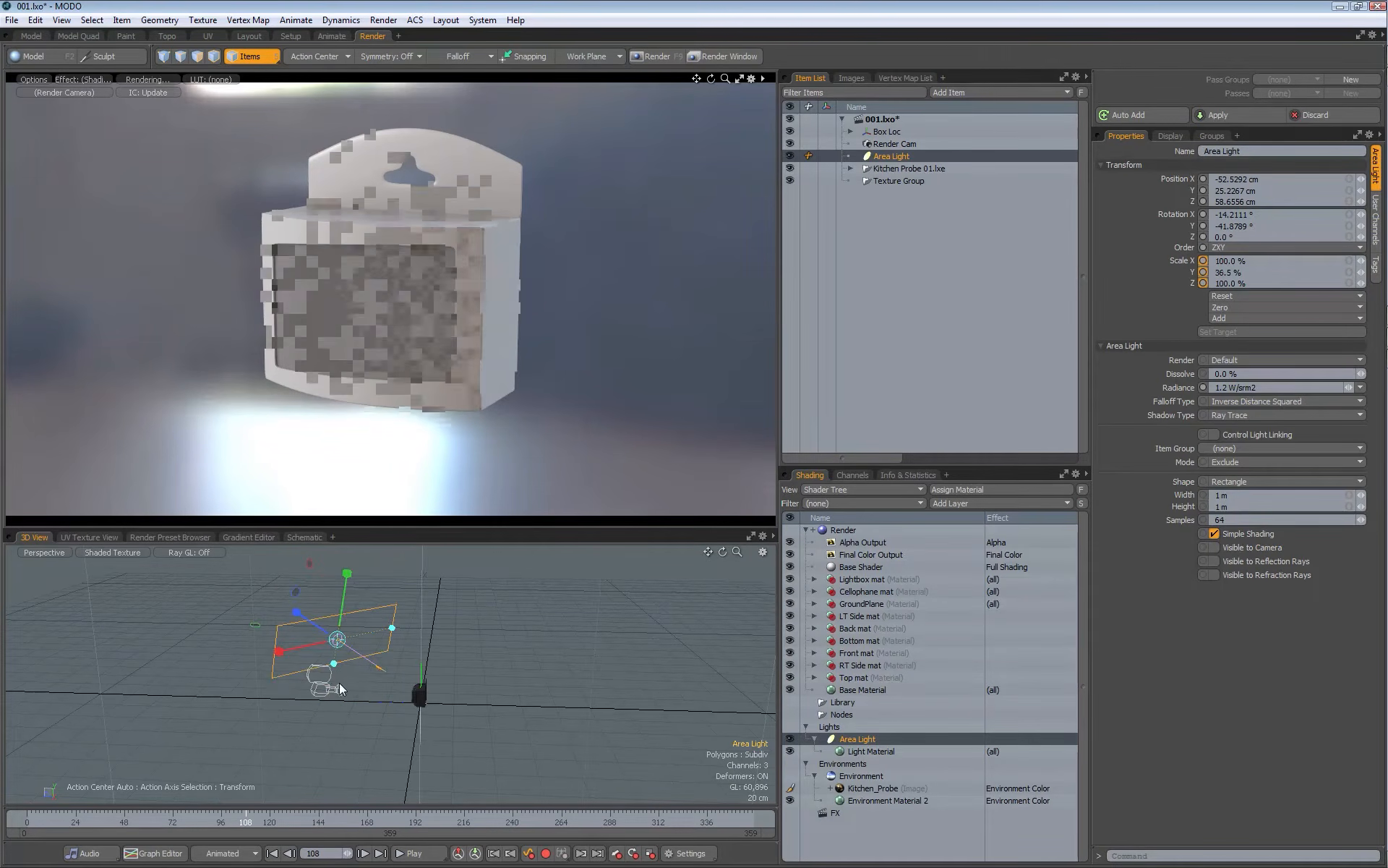
left_click_drag(279, 651, 4, 691)
key("q")
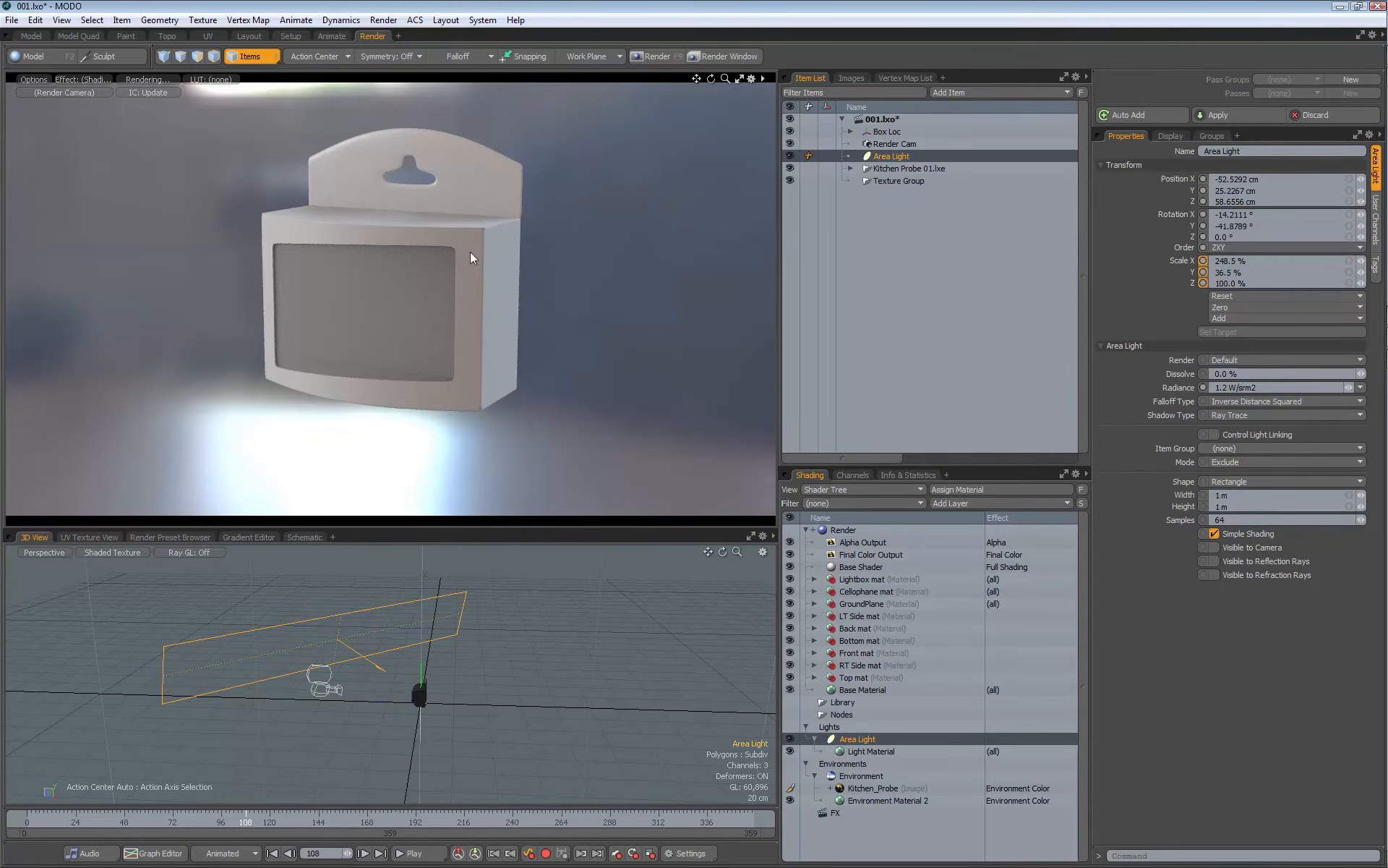
Step: Scale the Area Light taller, to about 92% in Y
key("y")
left_click_drag(344, 589, 345, 396)
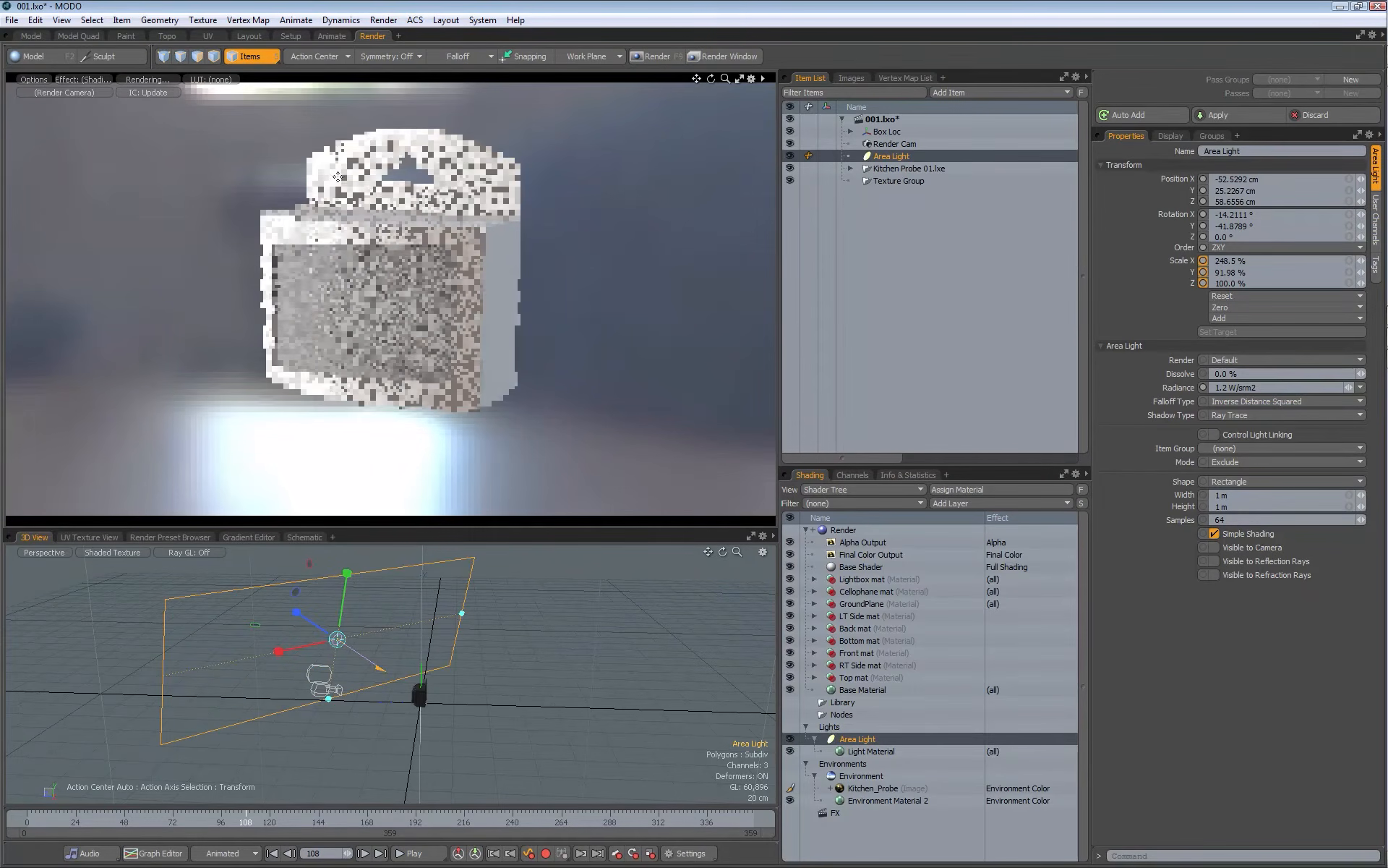
key("q")
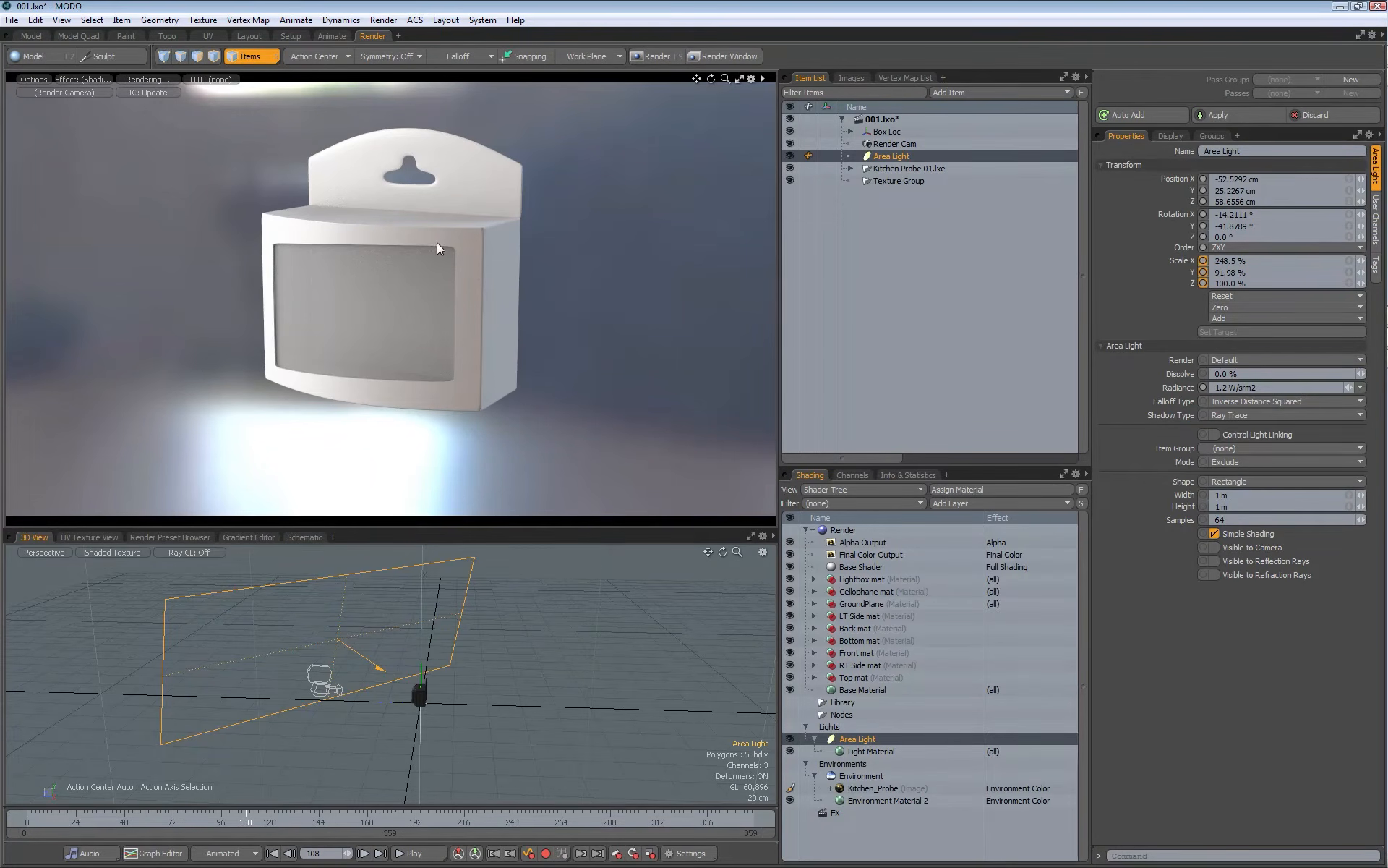
Step: Try rotating the Kitchen_Probe environment image's texture locator to about -118.1° in Y, and undo the rotation
left_click_drag(392, 254, 414, 192, "alt")
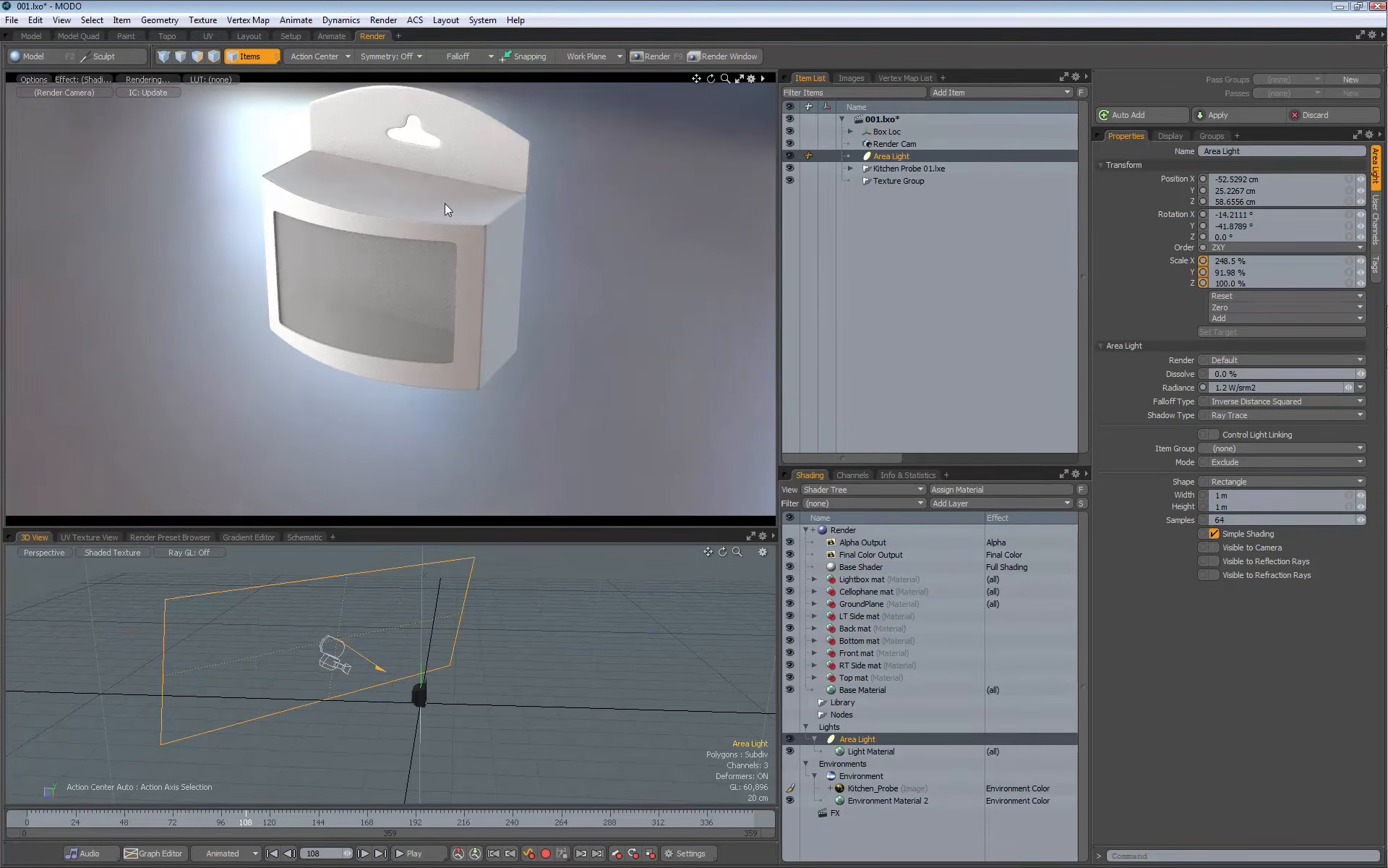
left_click_drag(494, 198, 483, 269, "alt")
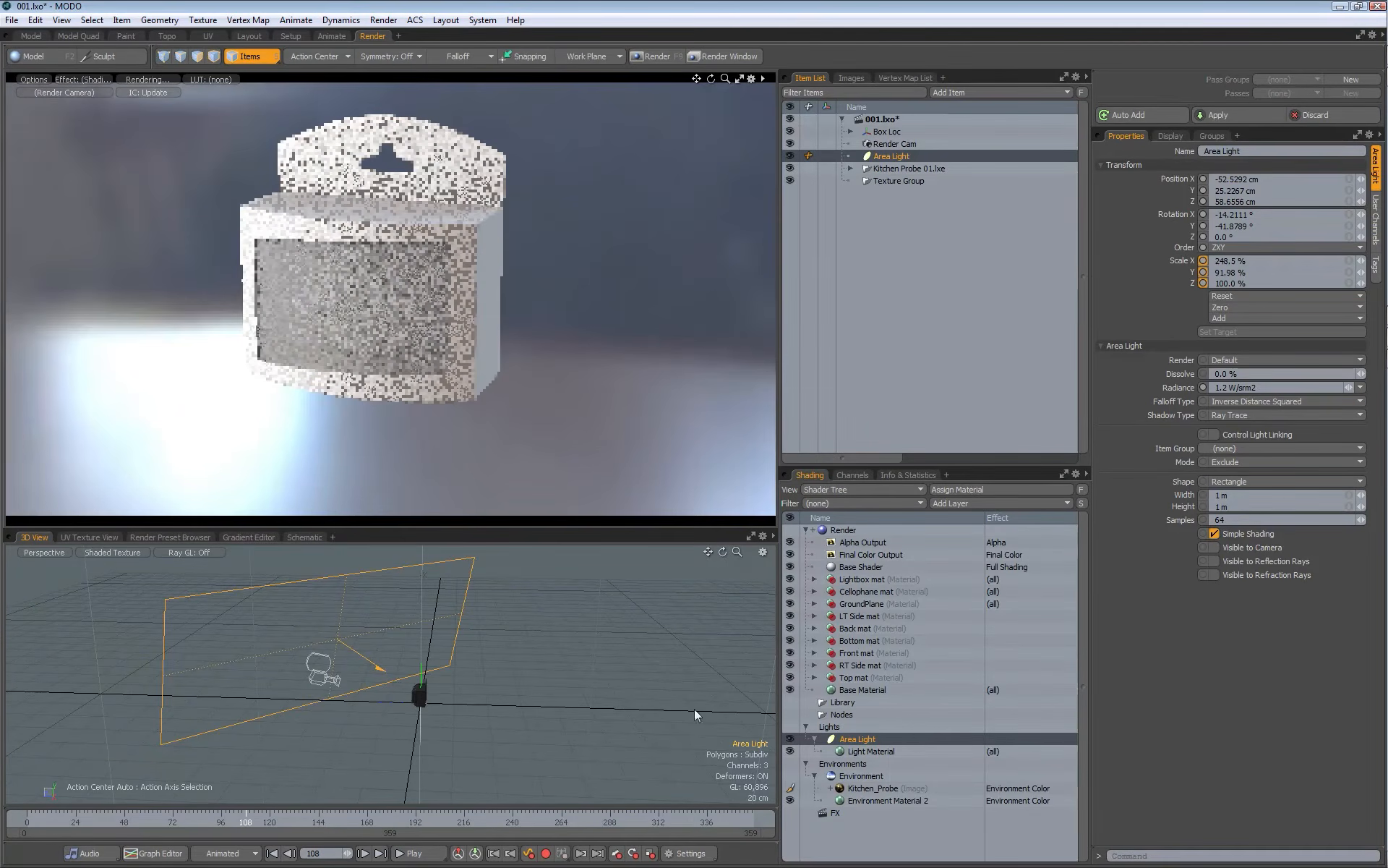
left_click(868, 788)
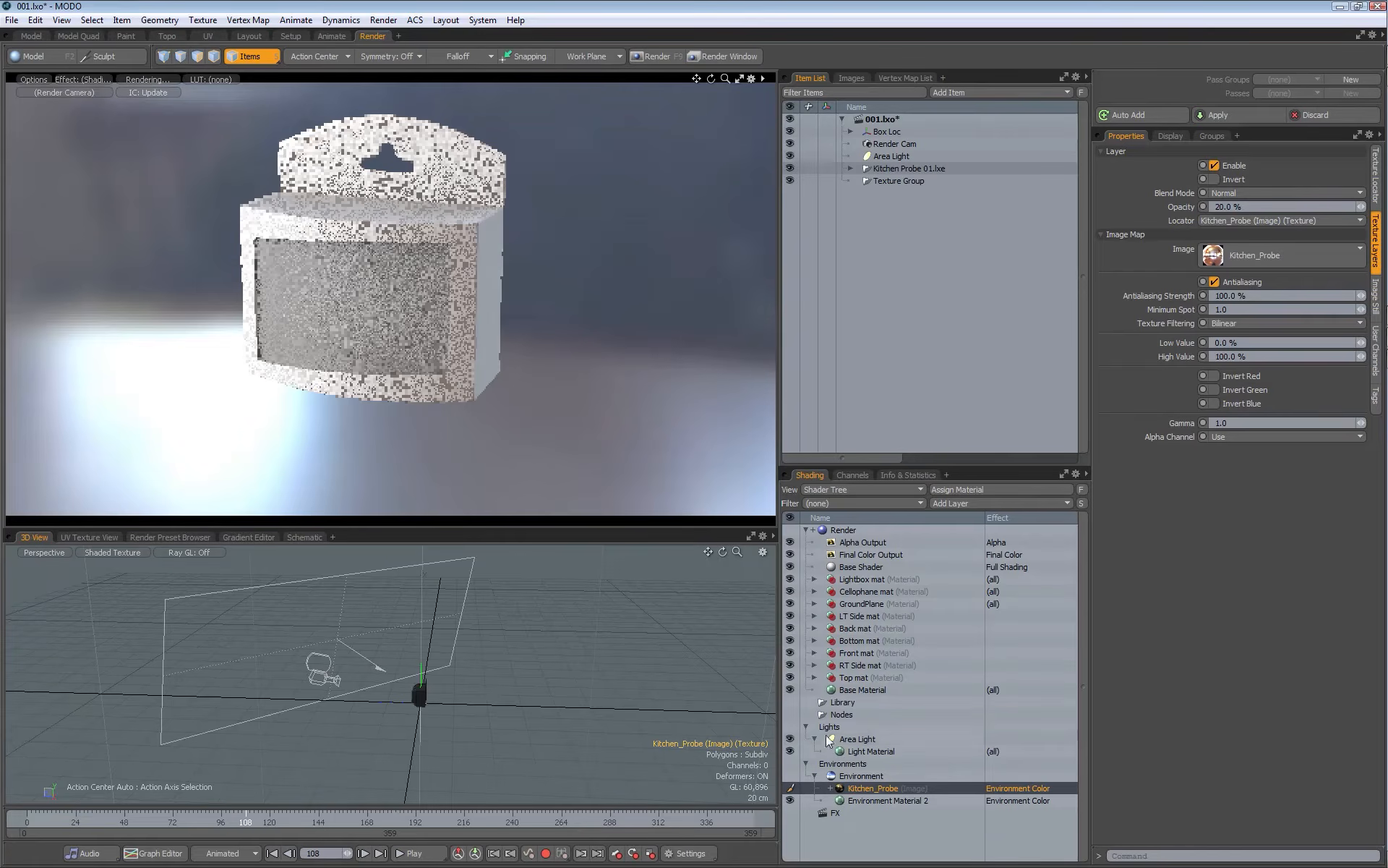
left_click(1376, 196)
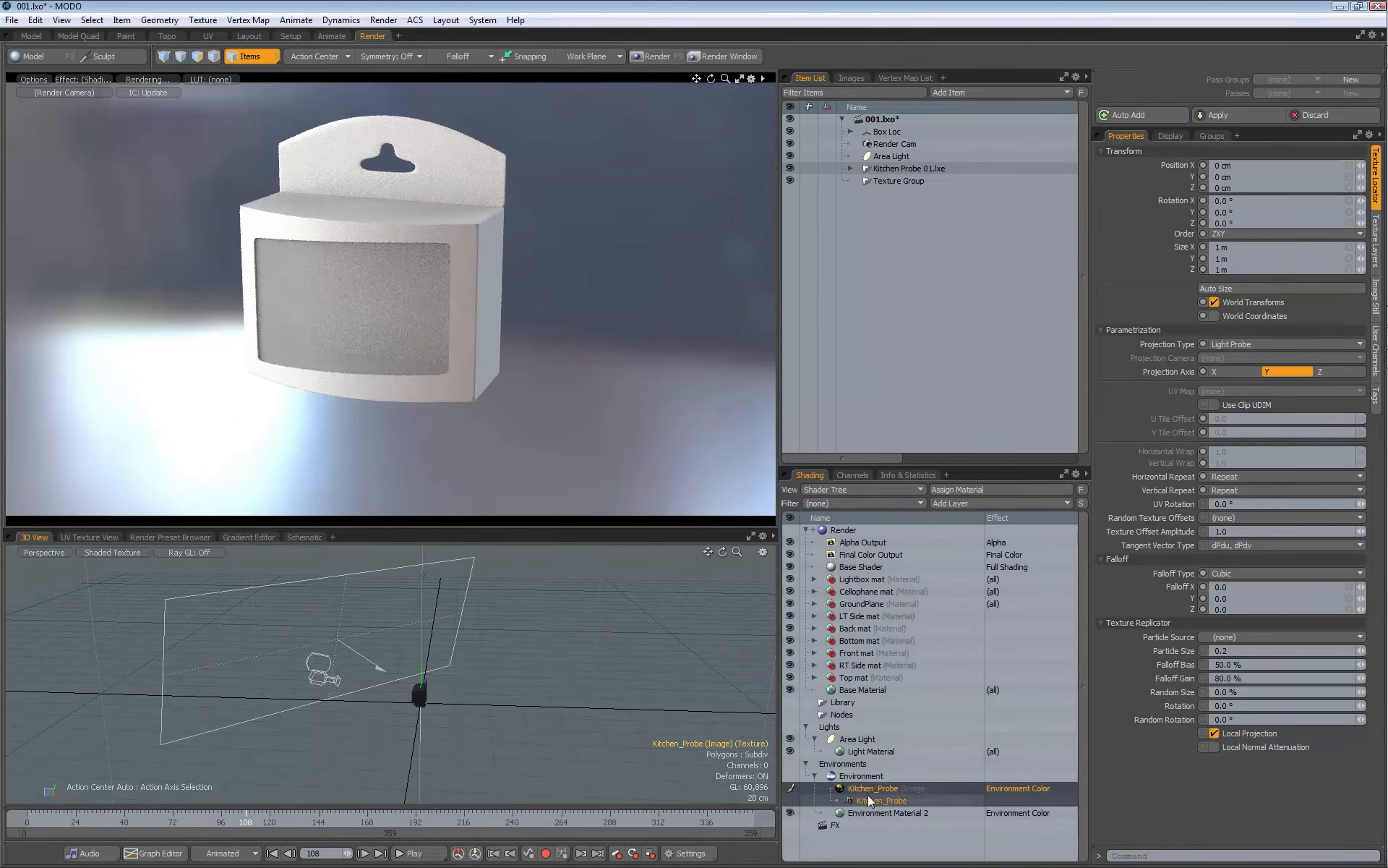
left_click(831, 789)
left_click(830, 789)
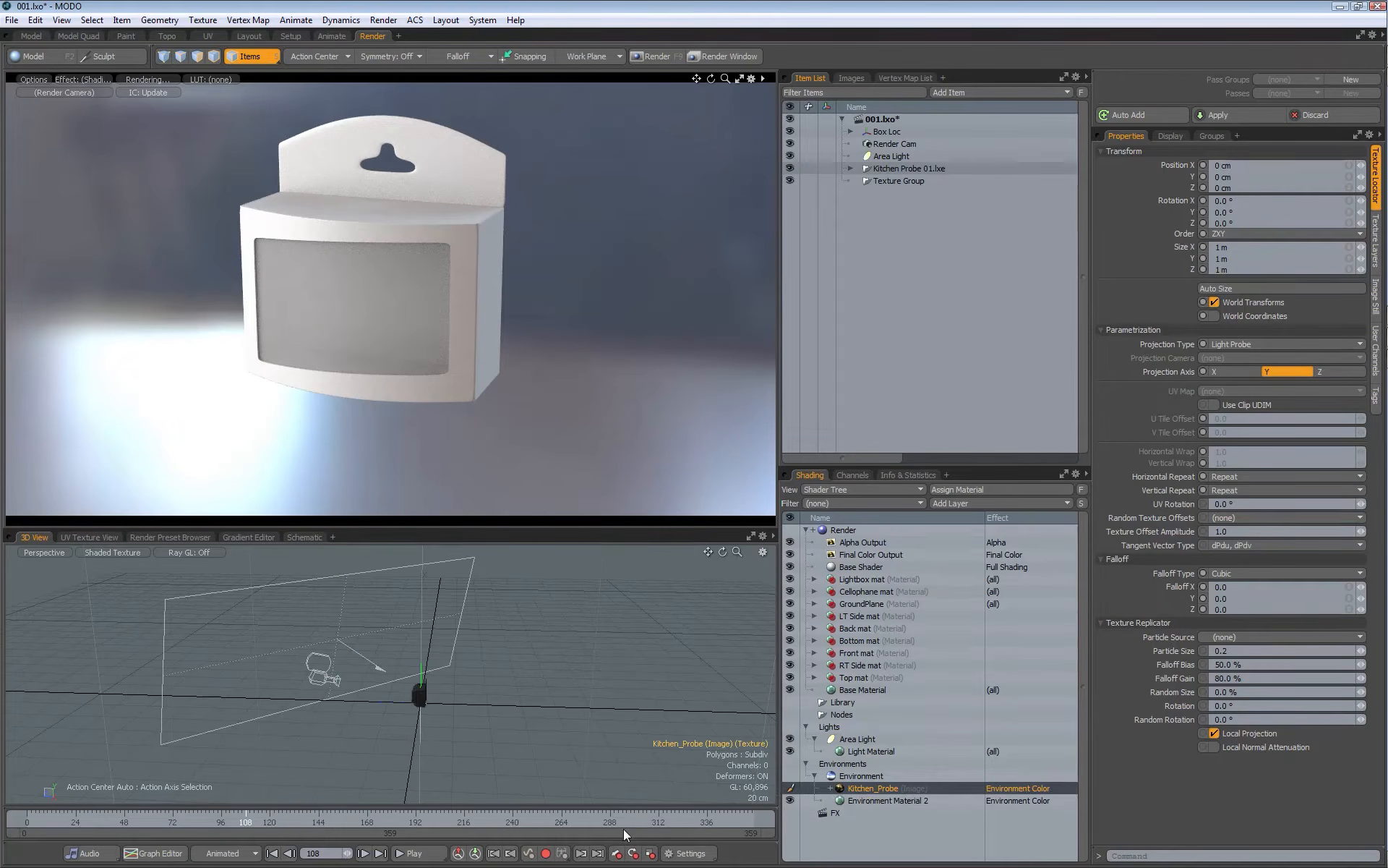
key("y")
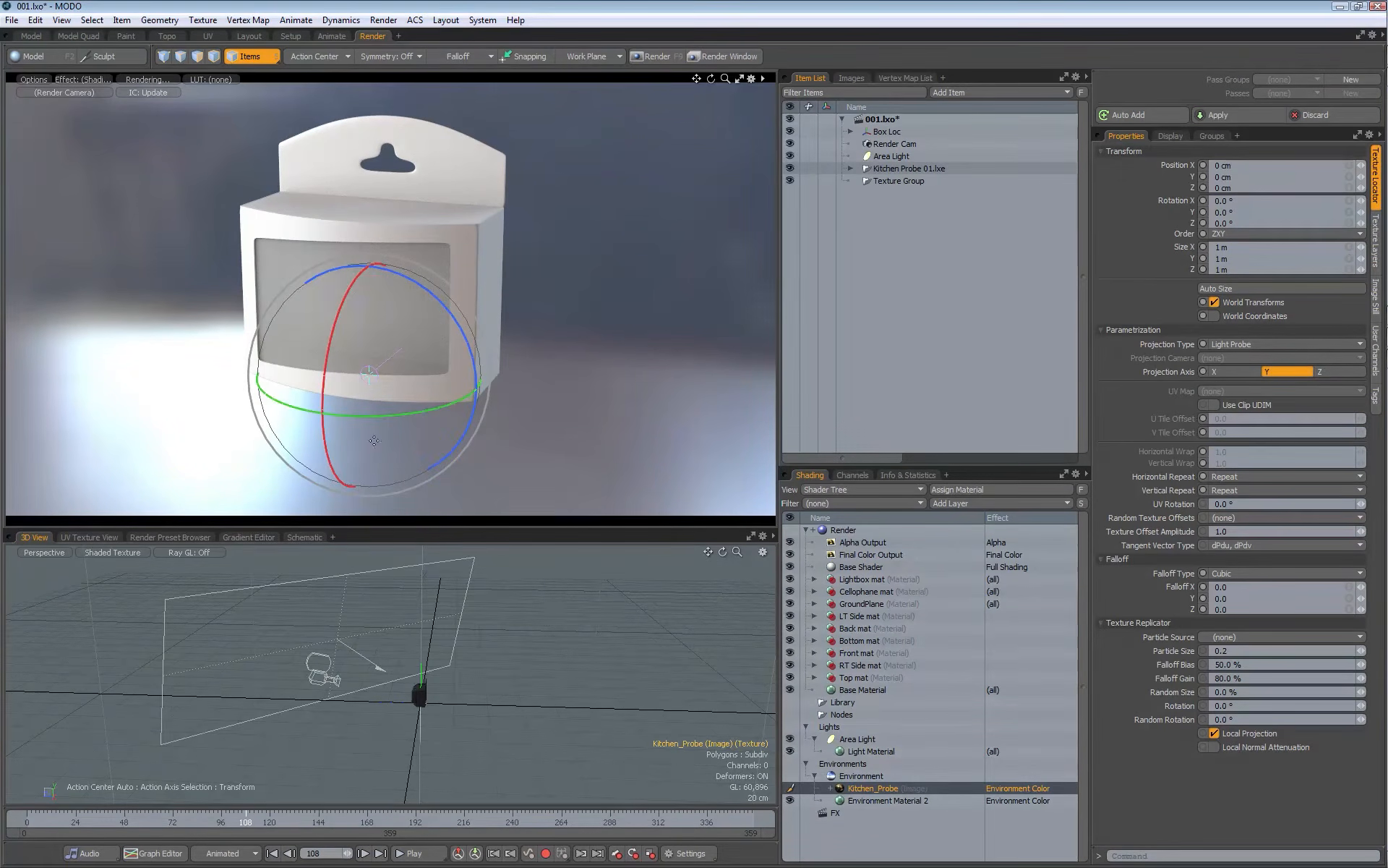
left_click_drag(373, 735, 405, 737)
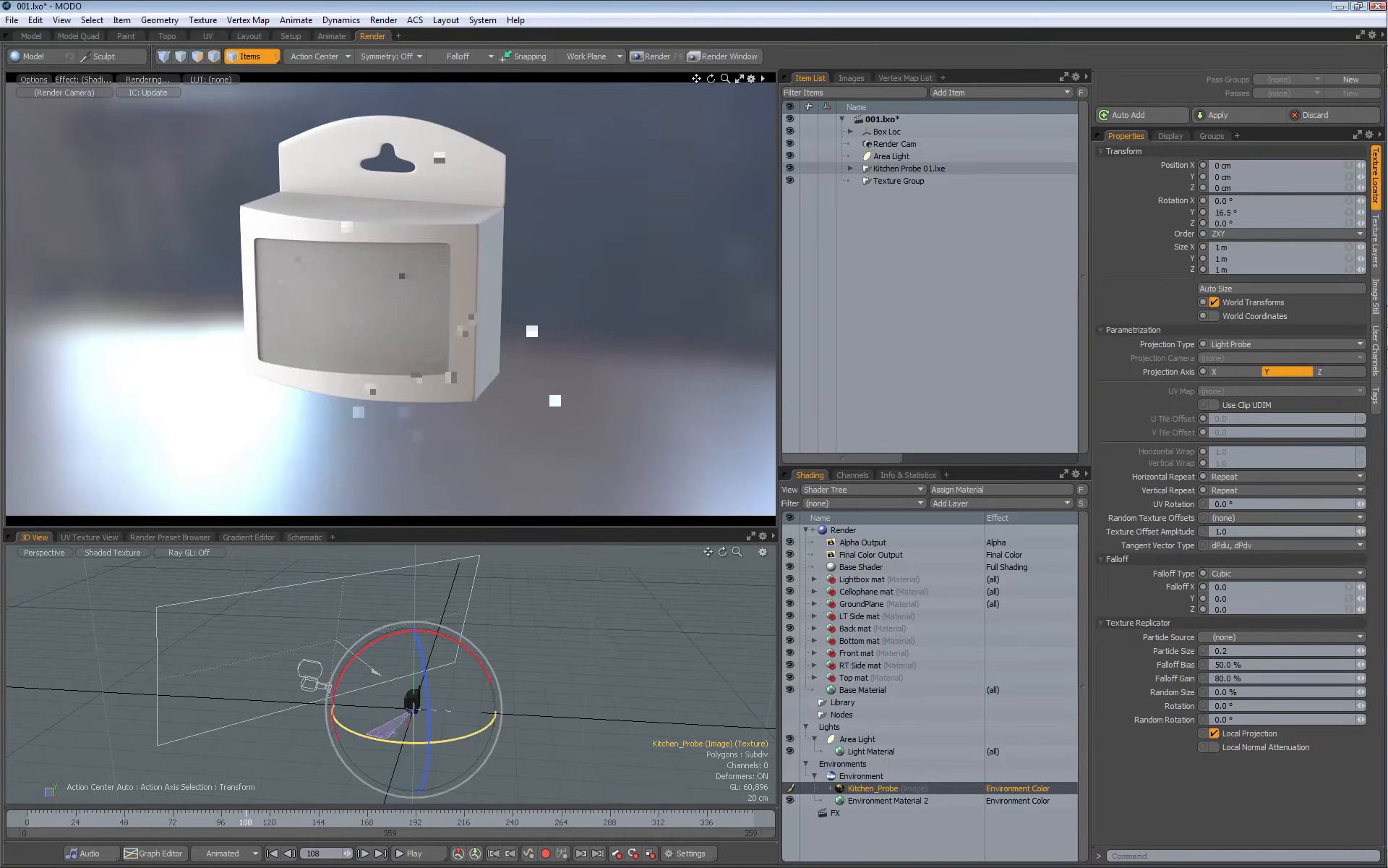
left_click_drag(358, 705, 383, 742)
left_click_drag(282, 687, 319, 677)
key("q")
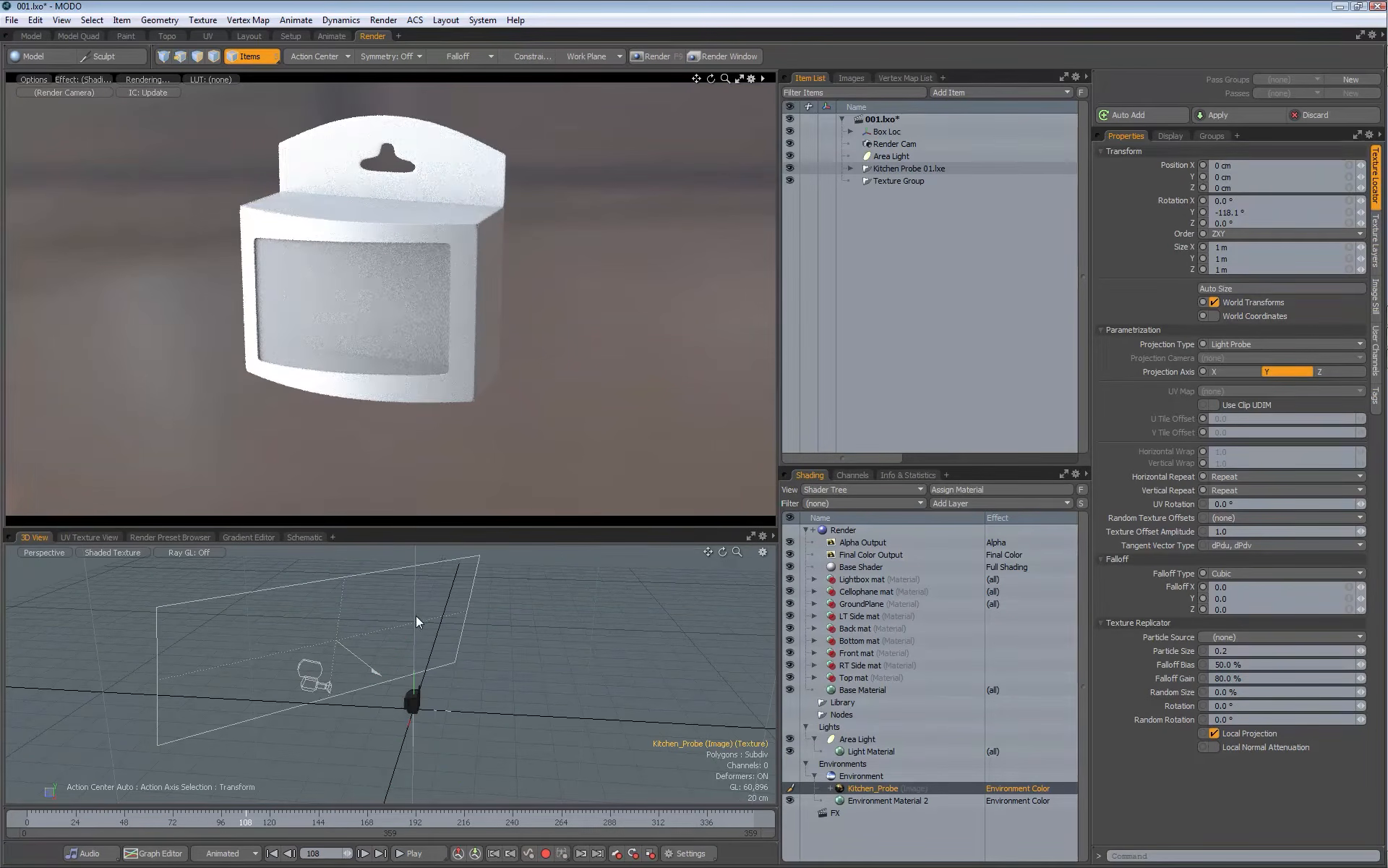
key("ctrl+z")
key("ctrl+z")
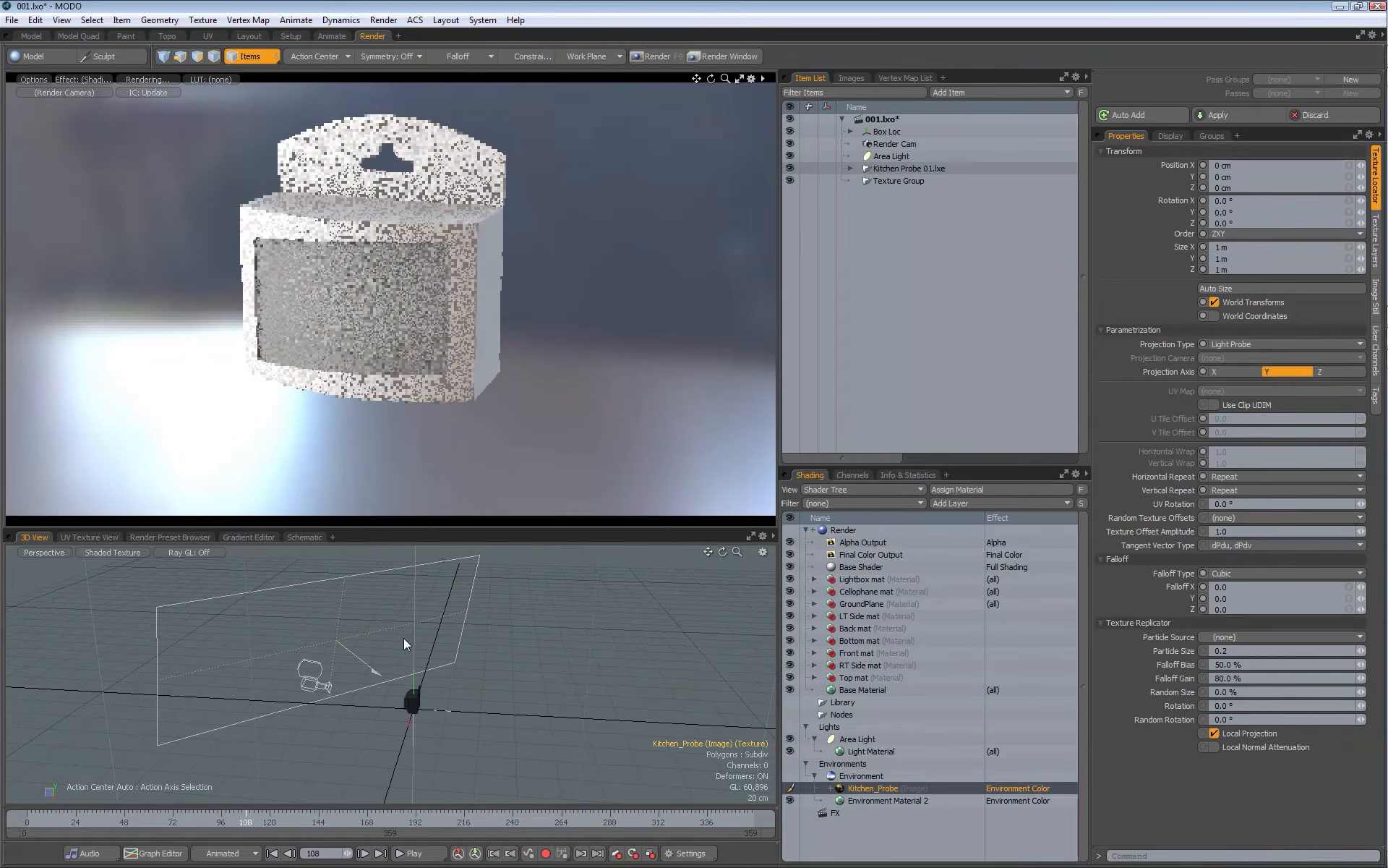
left_click(404, 640)
left_click(582, 636)
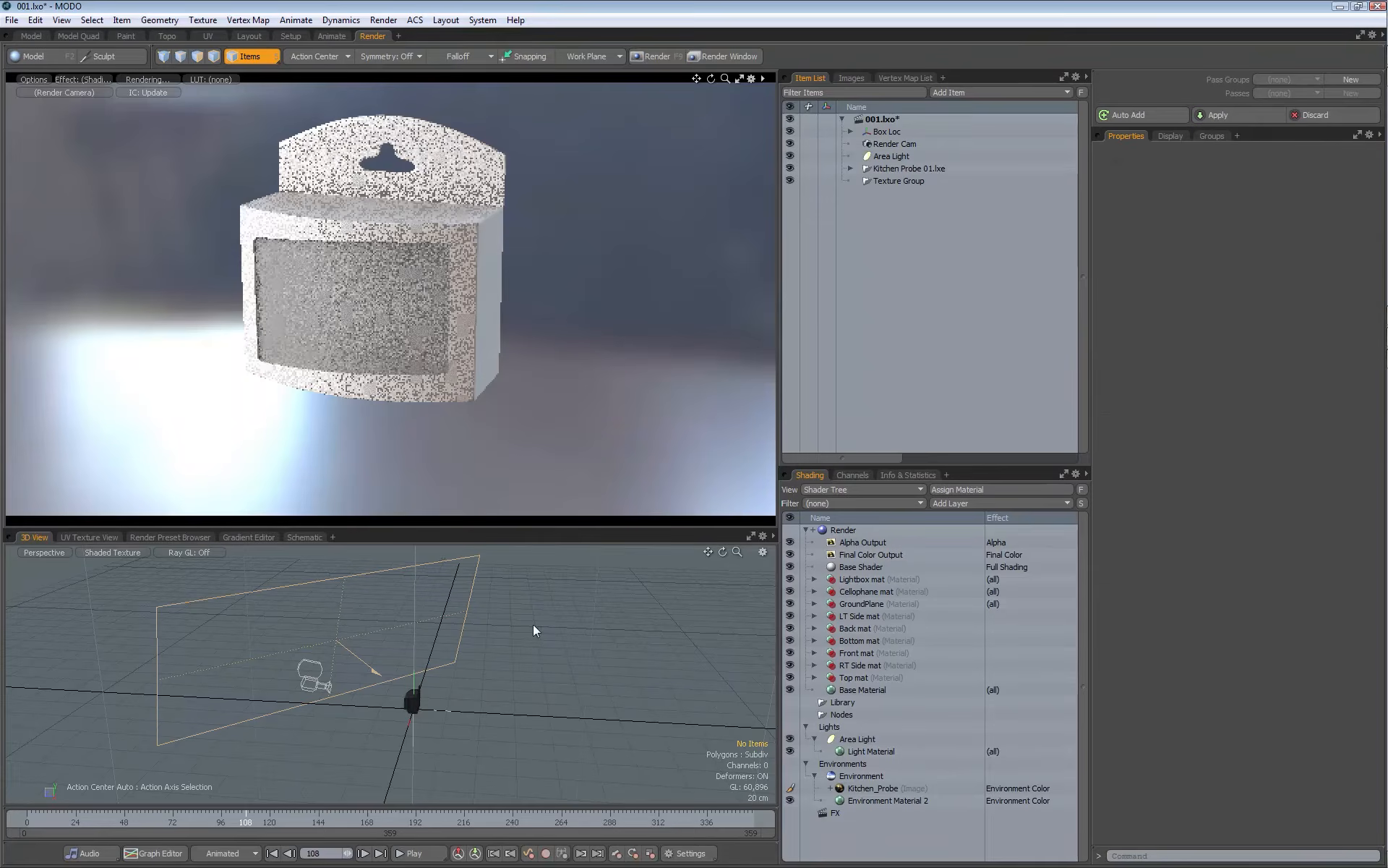
Step: Import Lightbox.lxo from the product packaging project's Phase 02 Objects folder into the current scene
left_click_drag(441, 225, 427, 268, "alt")
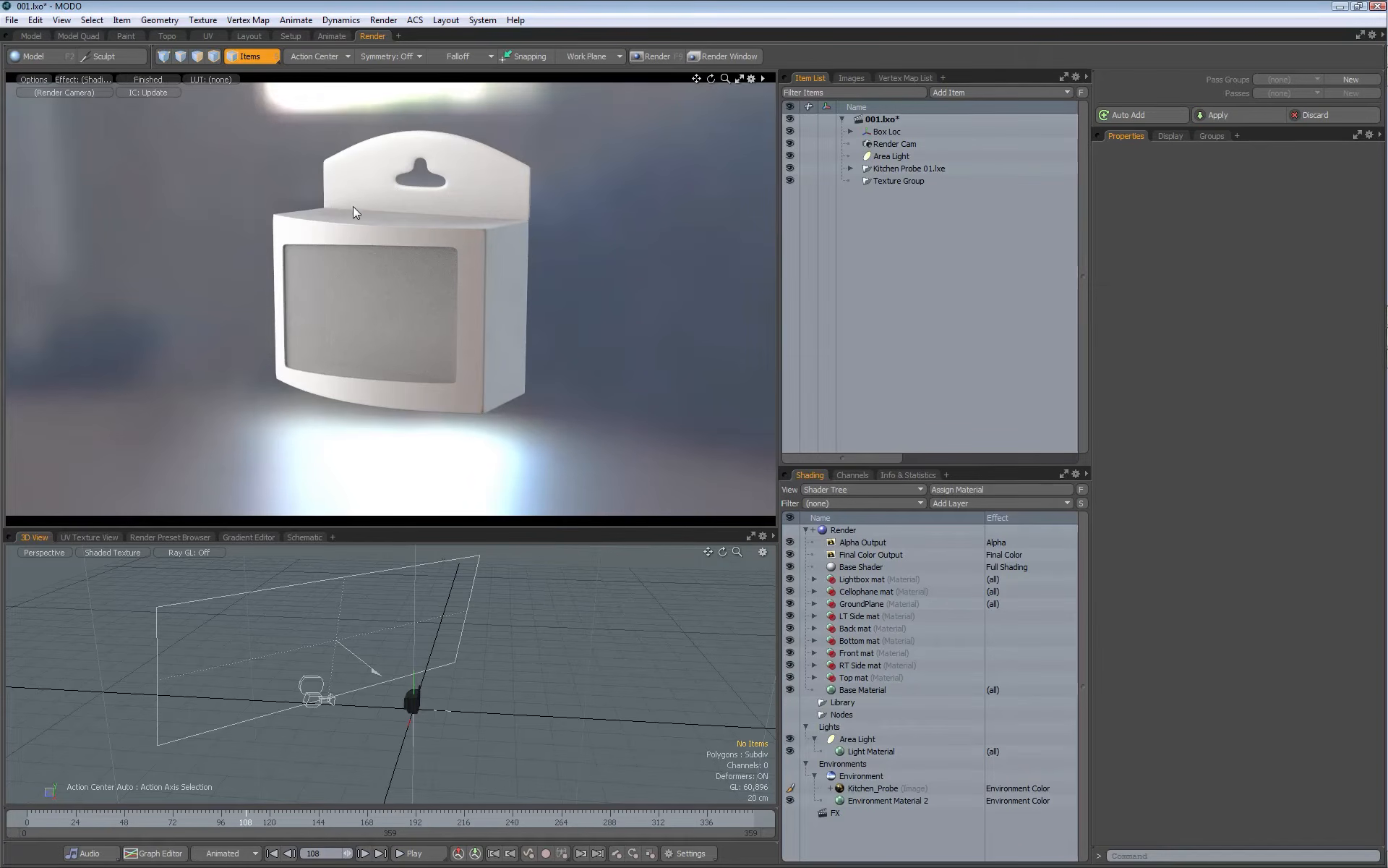
left_click(12, 20)
left_click(61, 100)
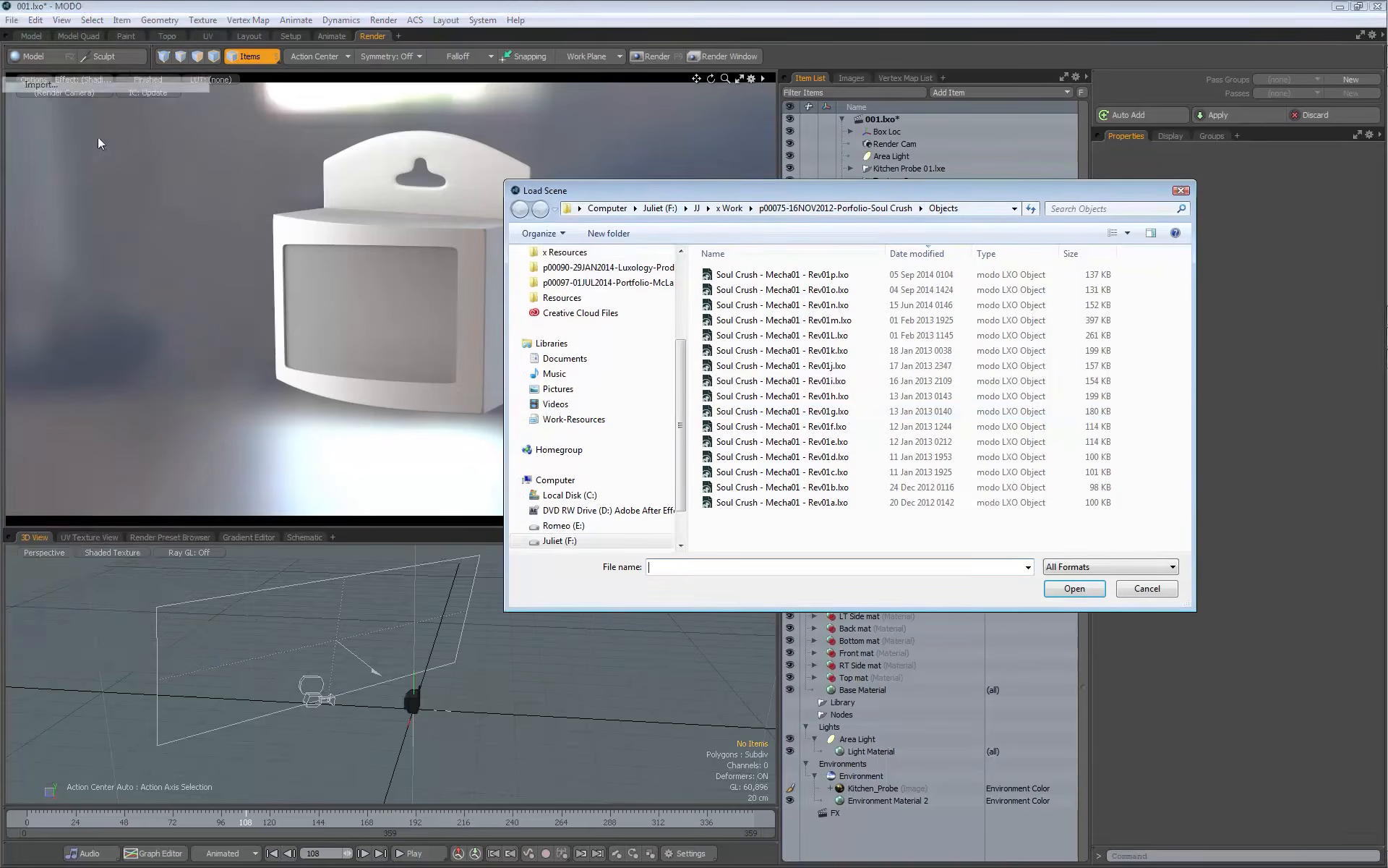
left_click(732, 208)
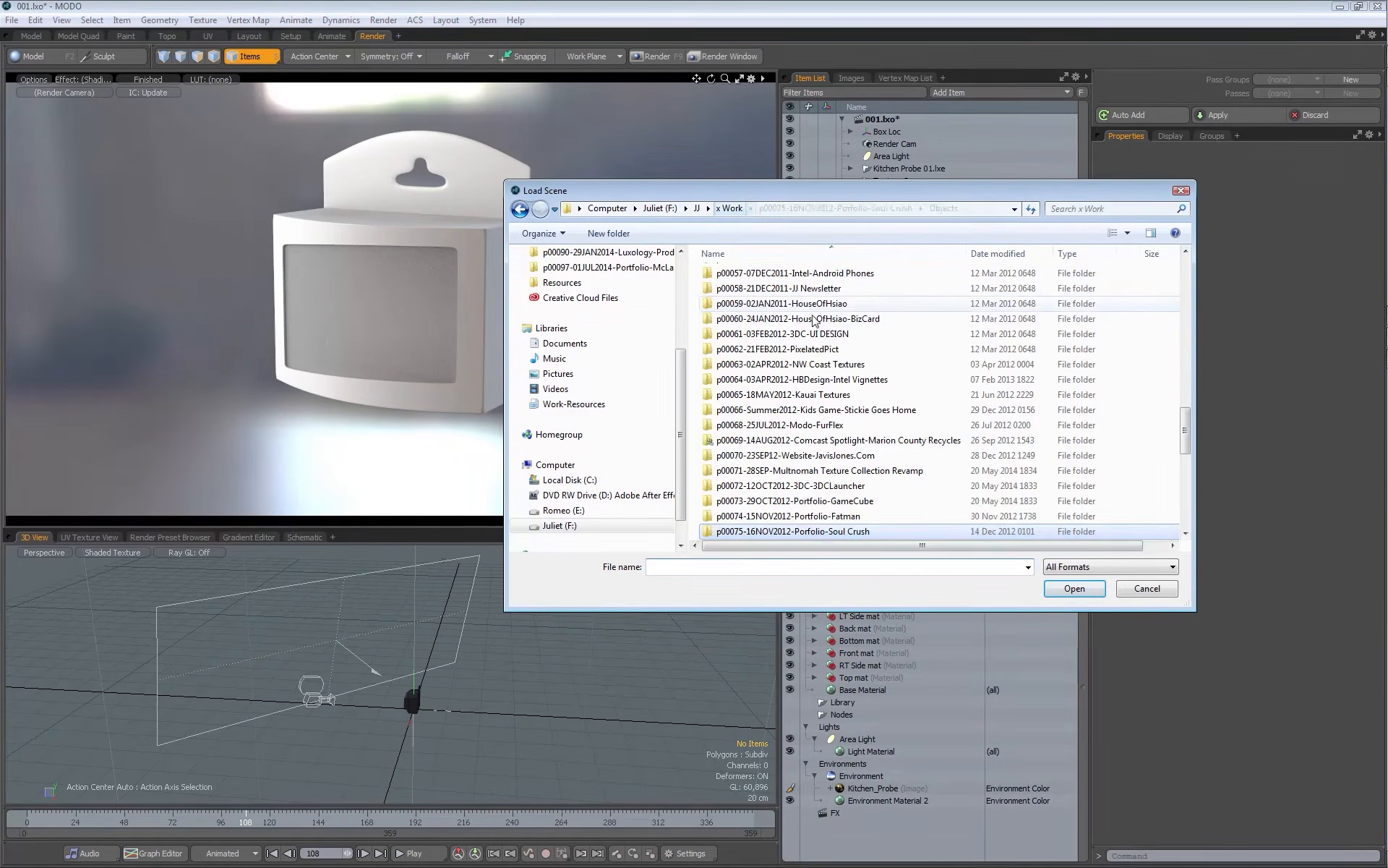
scroll(858, 287, "up", 20)
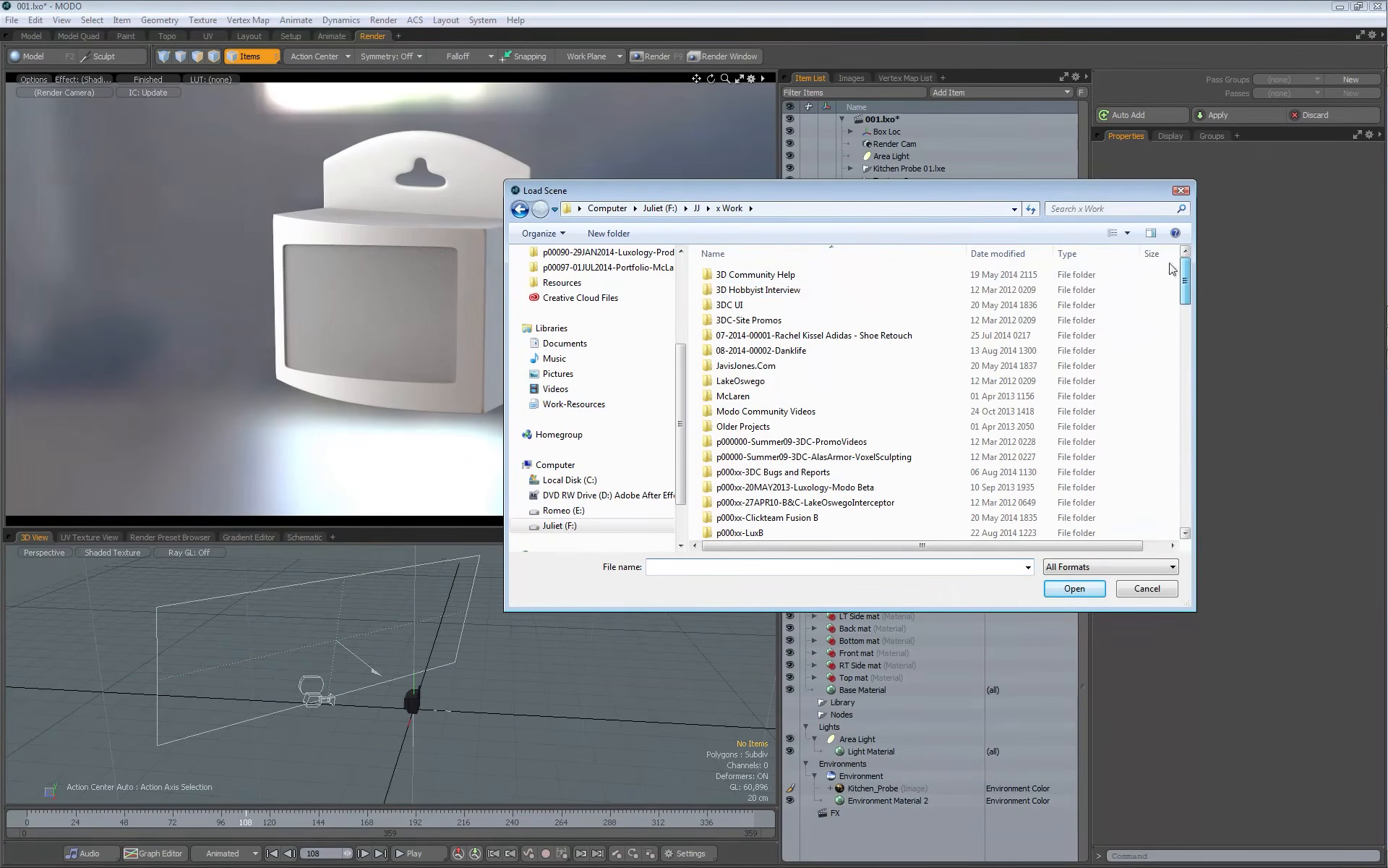
left_click(607, 251)
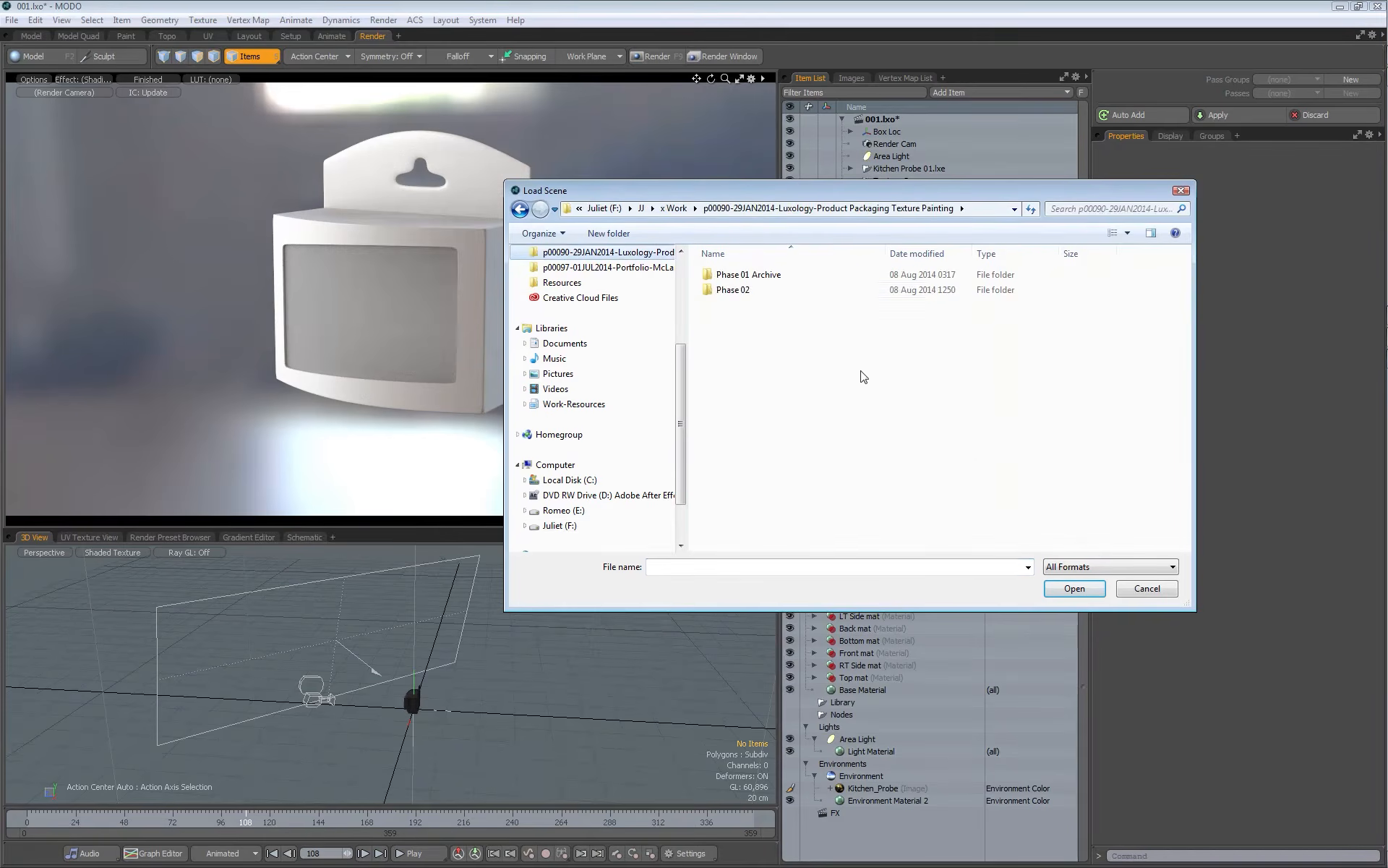
double_click(750, 291)
double_click(750, 307)
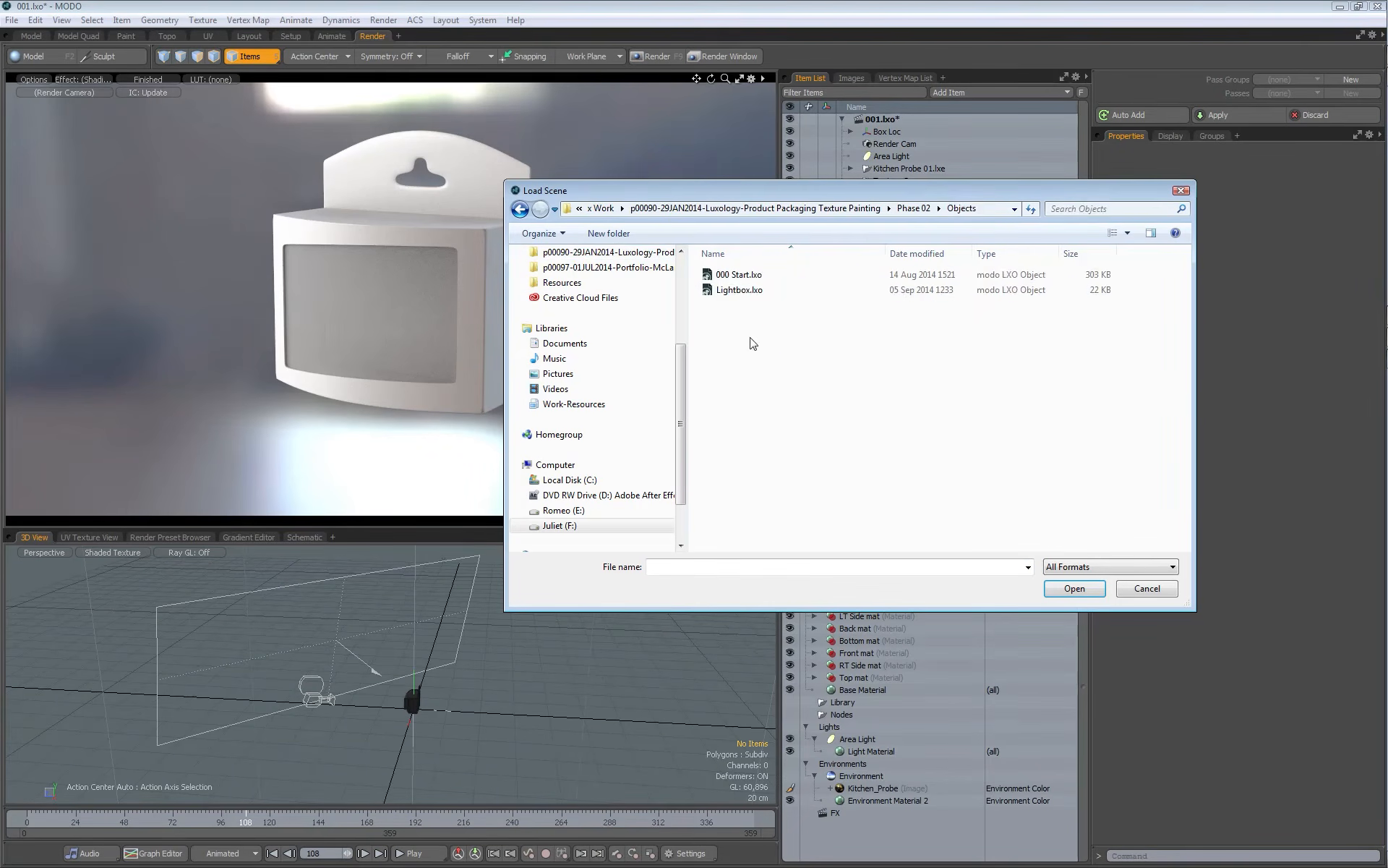
double_click(741, 292)
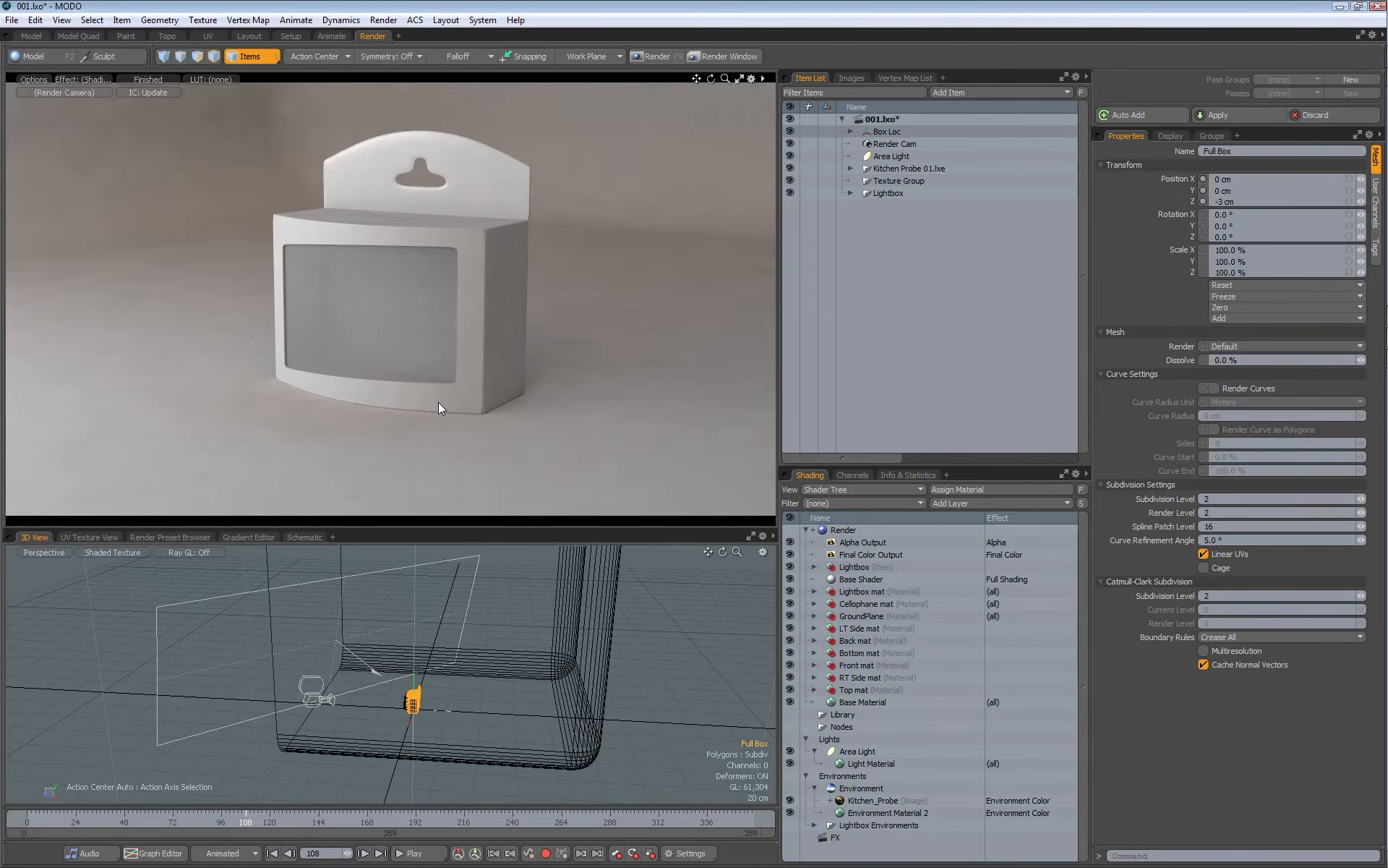
Step: Reframe the render camera closer to the box, at a target distance of about 39.3 cm
left_click_drag(325, 703, 516, 723, "alt")
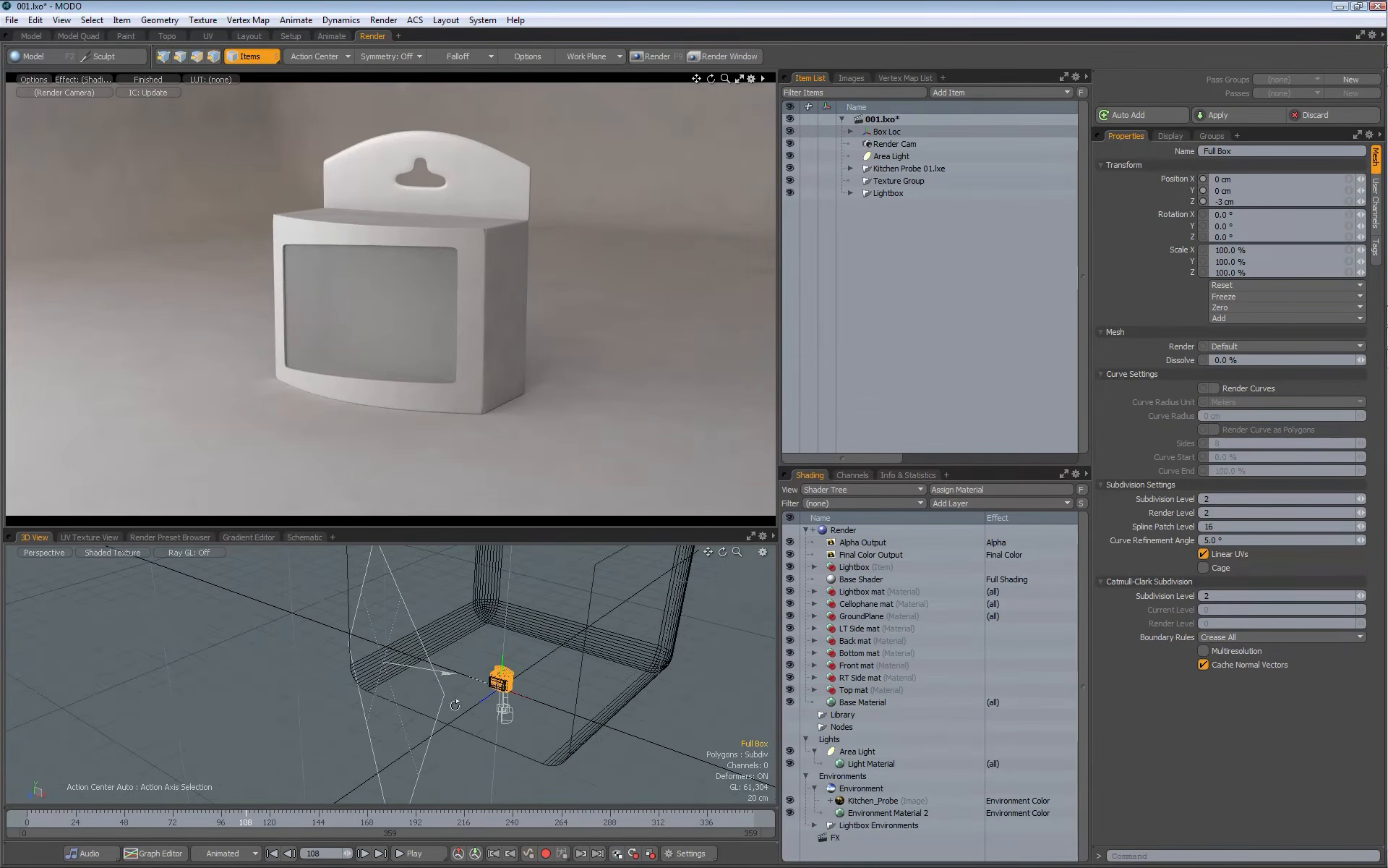
left_click(518, 712)
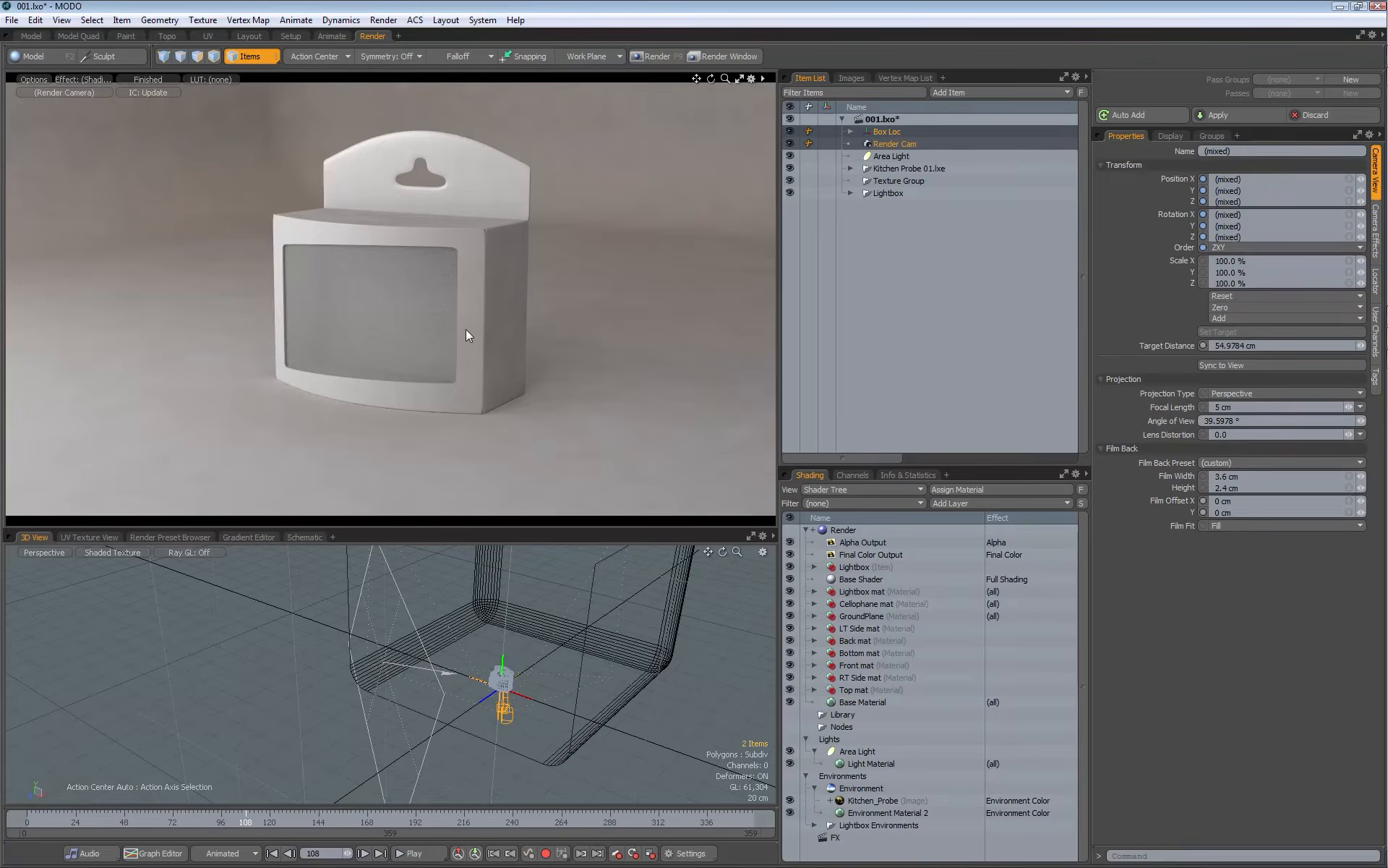
left_click_drag(414, 293, 406, 270, "alt")
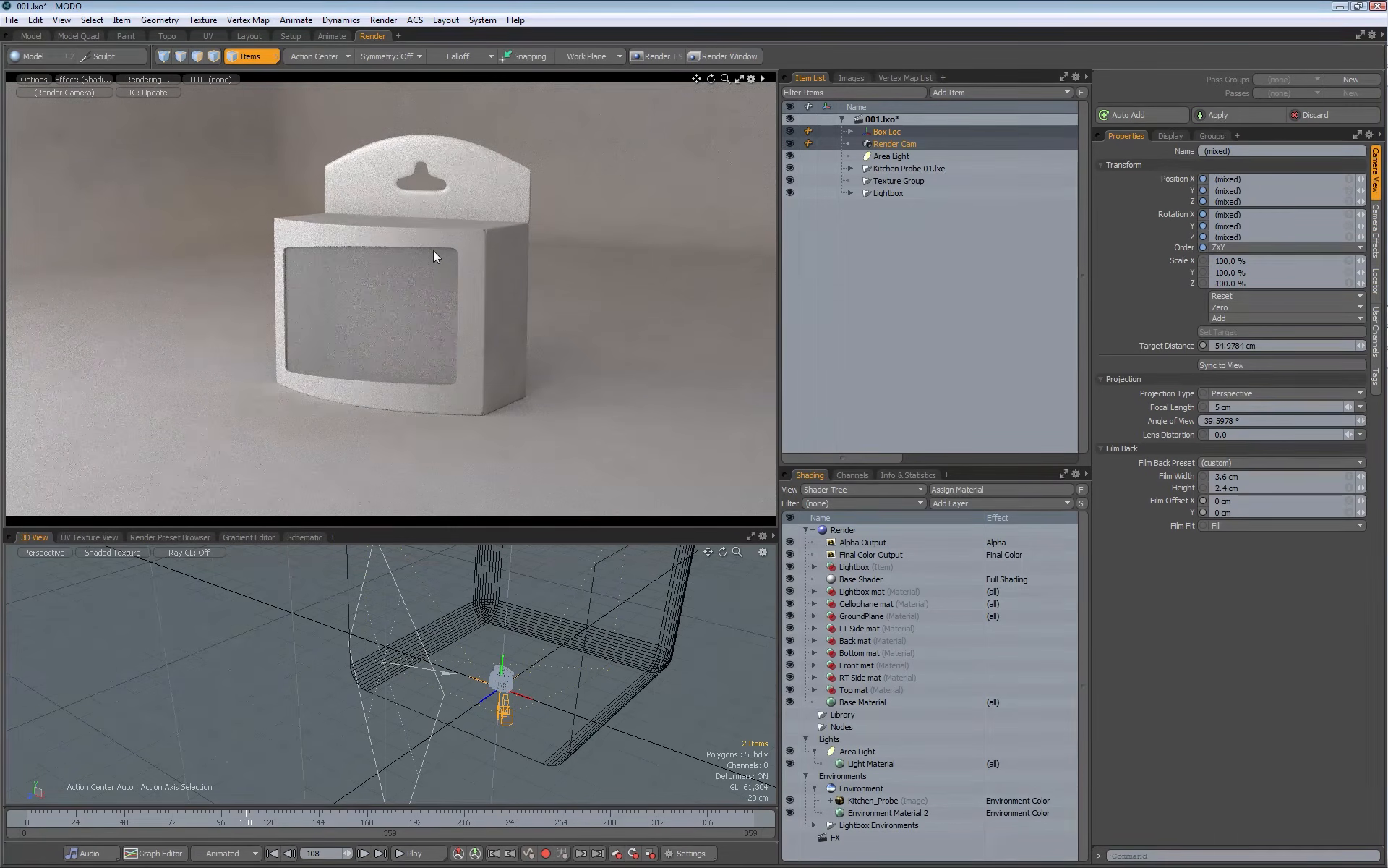
left_click_drag(382, 305, 436, 285, "ctrl+alt")
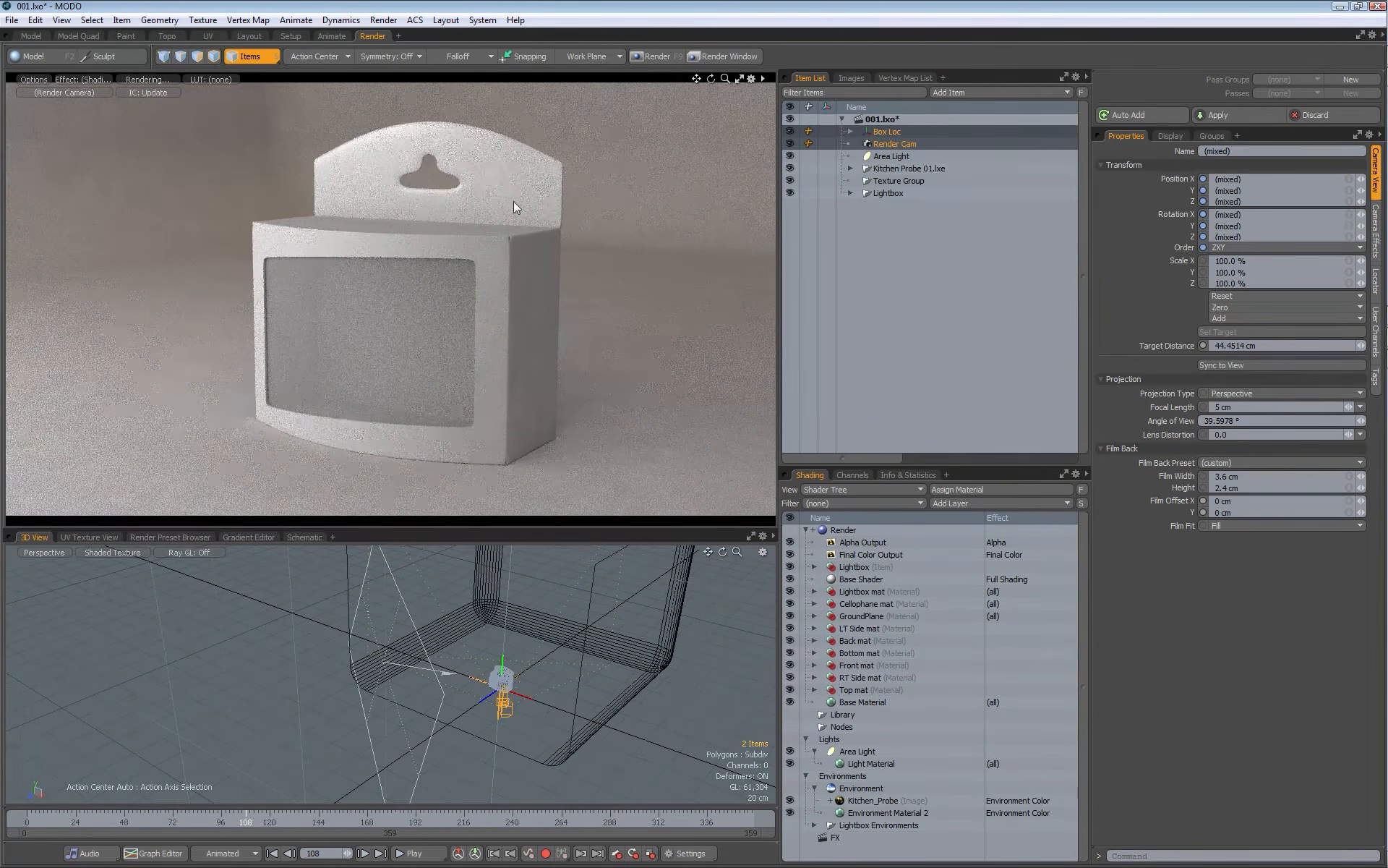
left_click_drag(439, 246, 504, 406, "ctrl+alt")
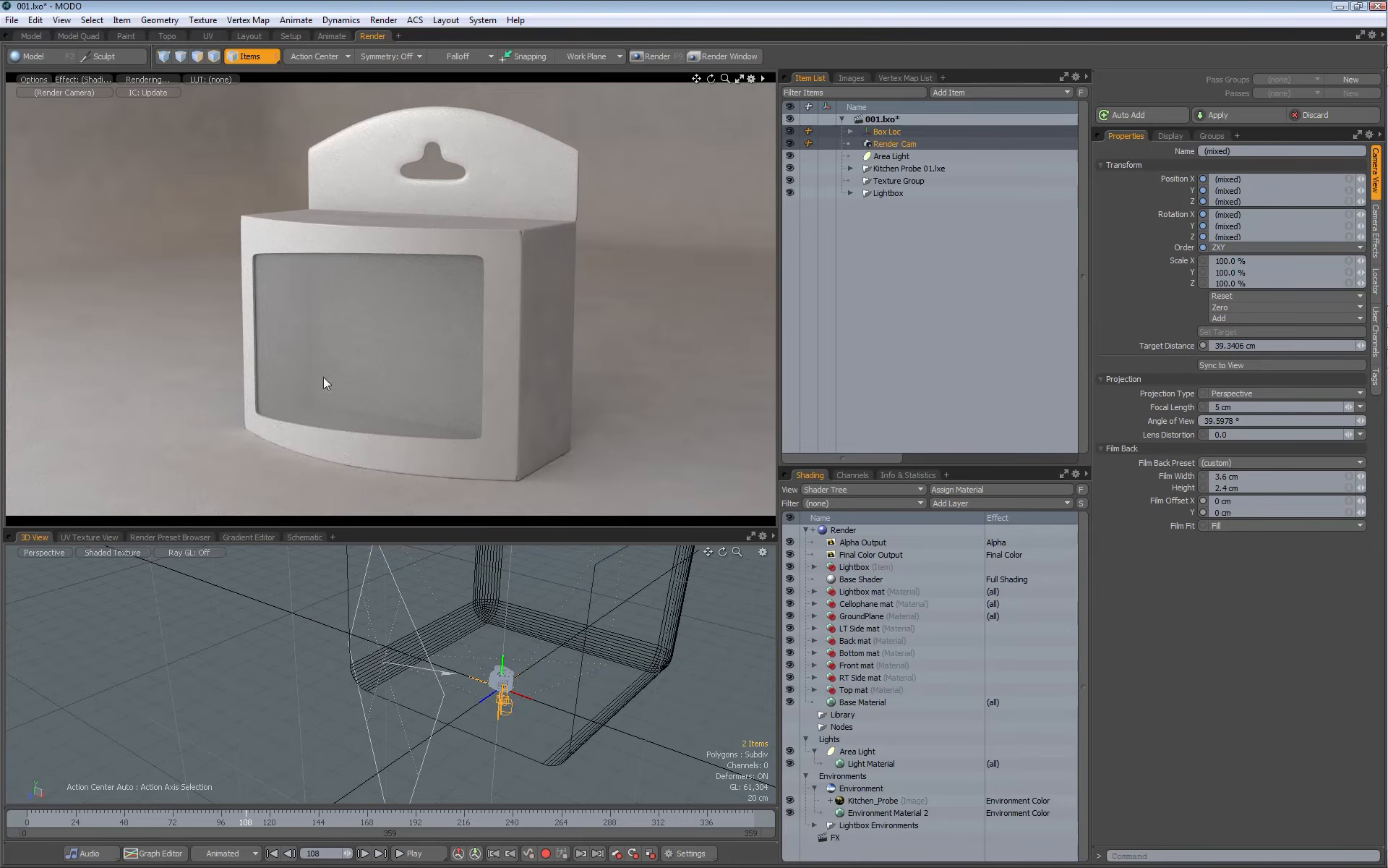
Step: Lock the Render Cam and the Area Light against changes, and select the Area Light's Light Material
left_click(893, 143)
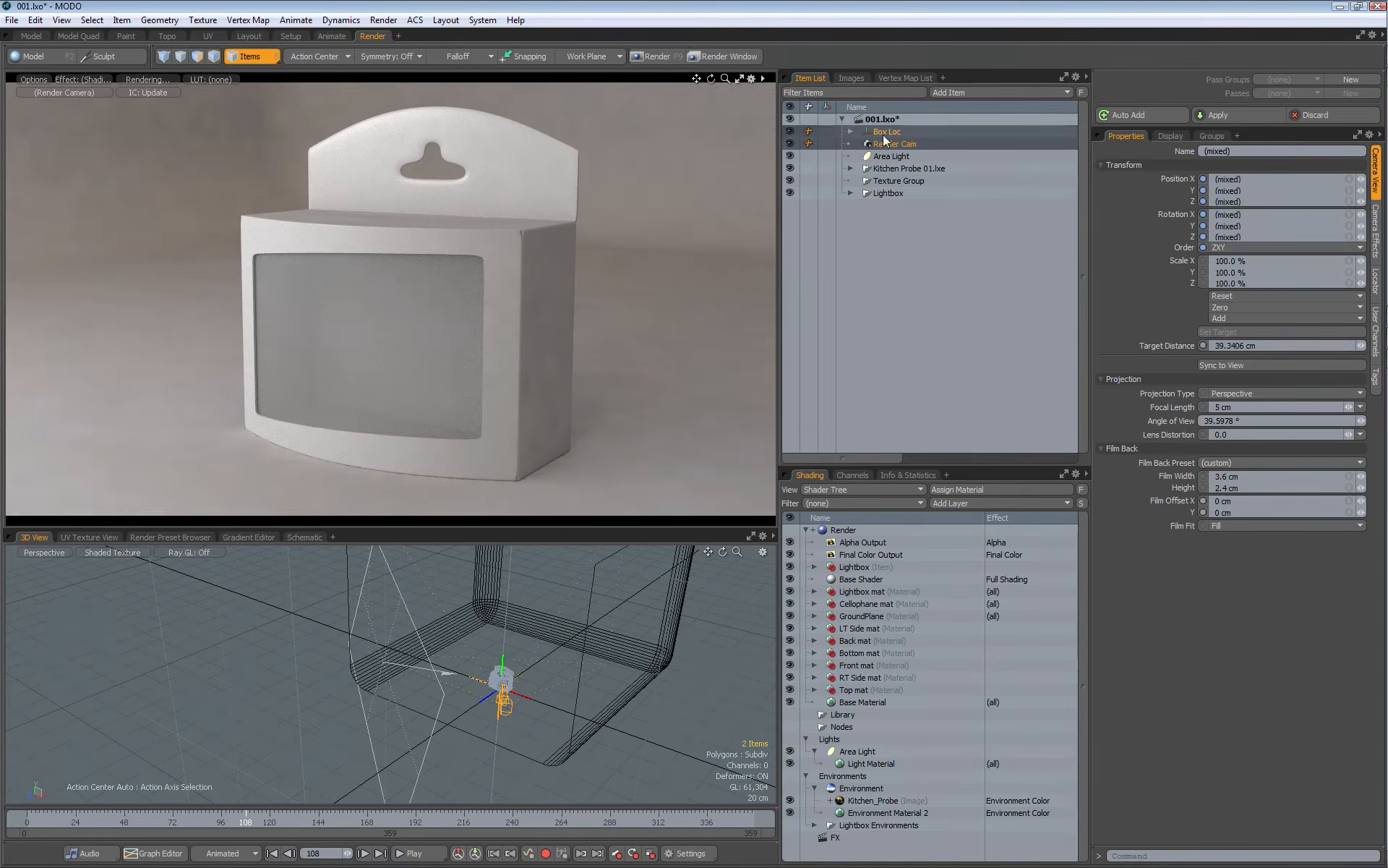
right_click(893, 146)
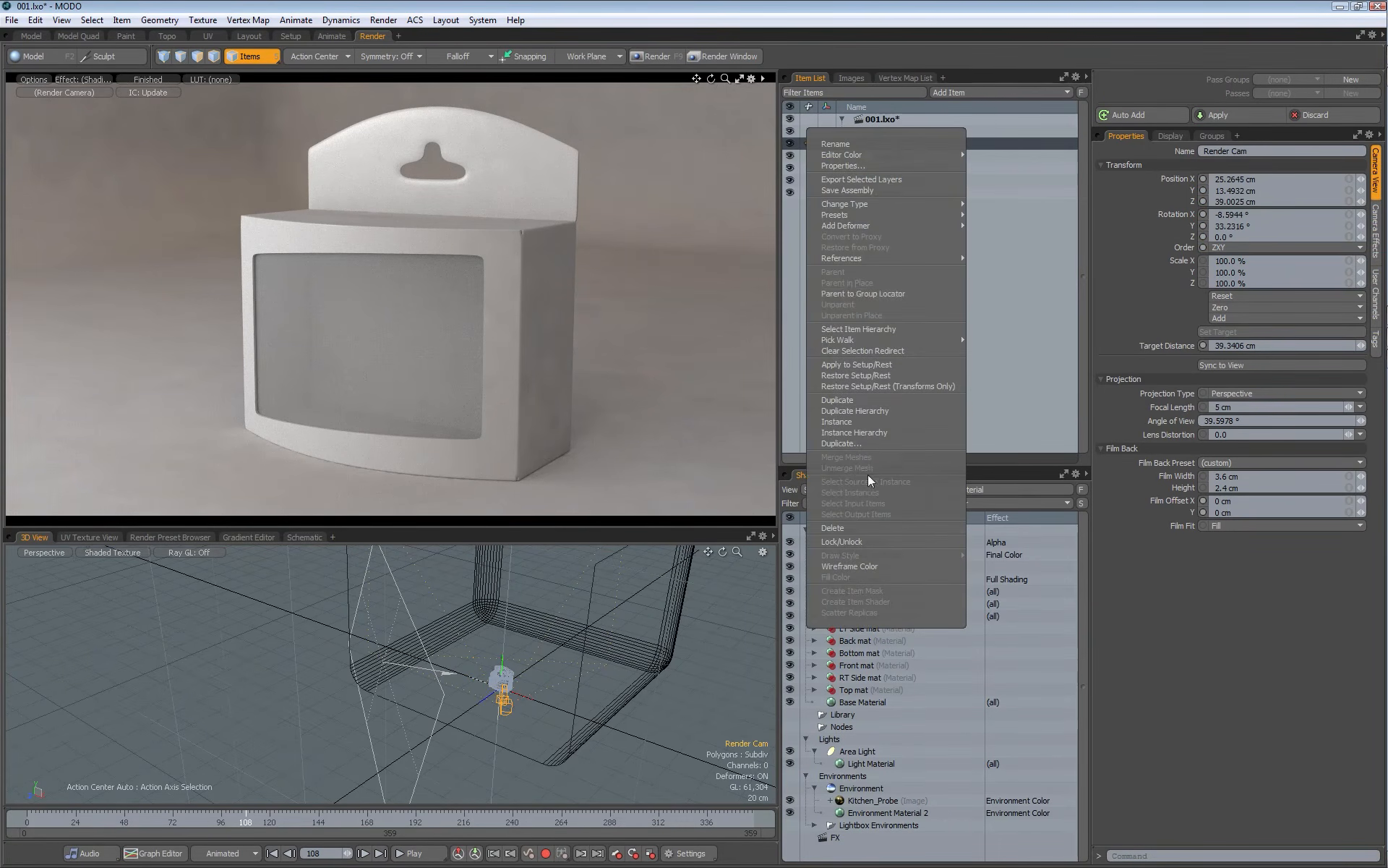
left_click(844, 542)
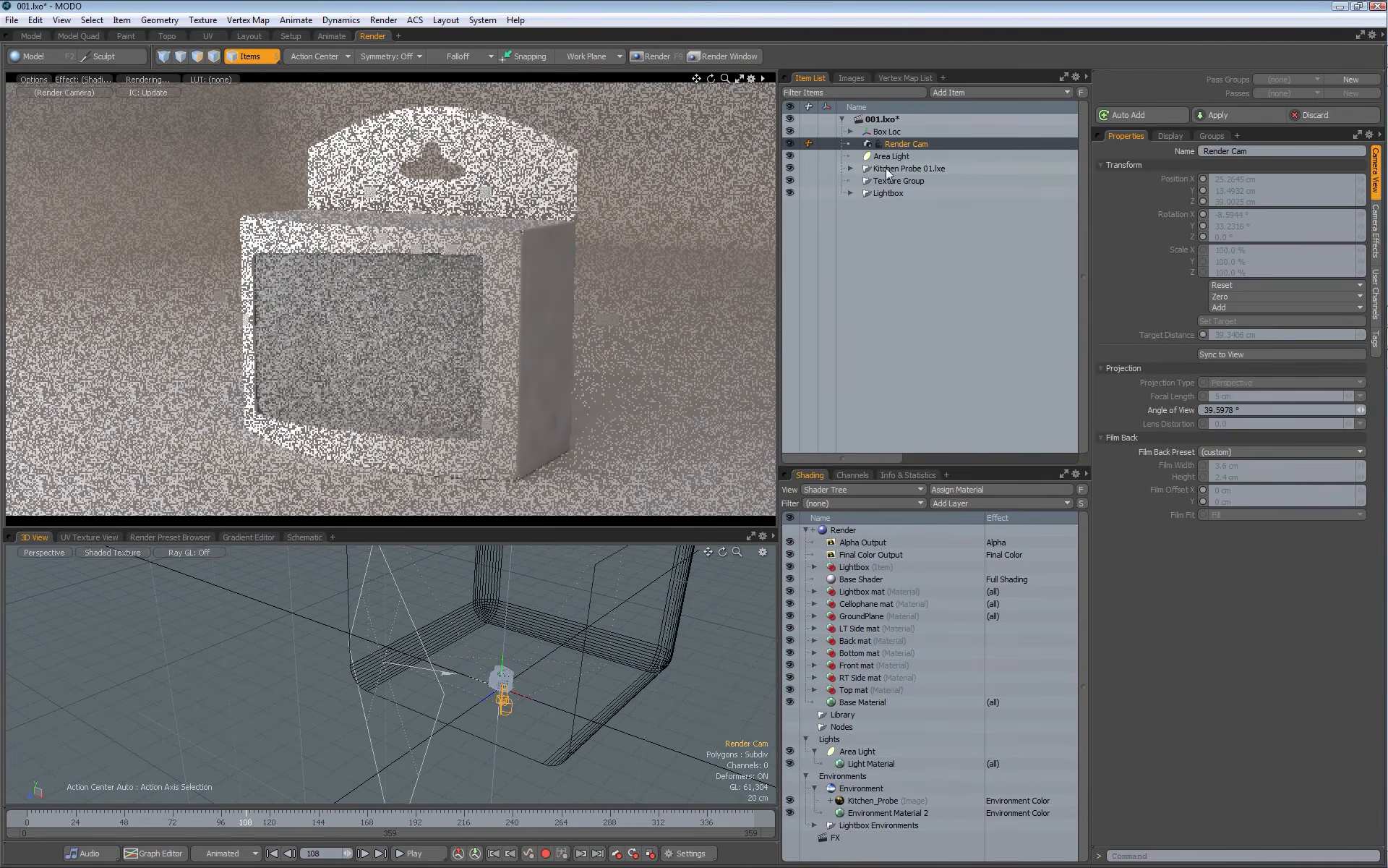
left_click(895, 157)
right_click(901, 153)
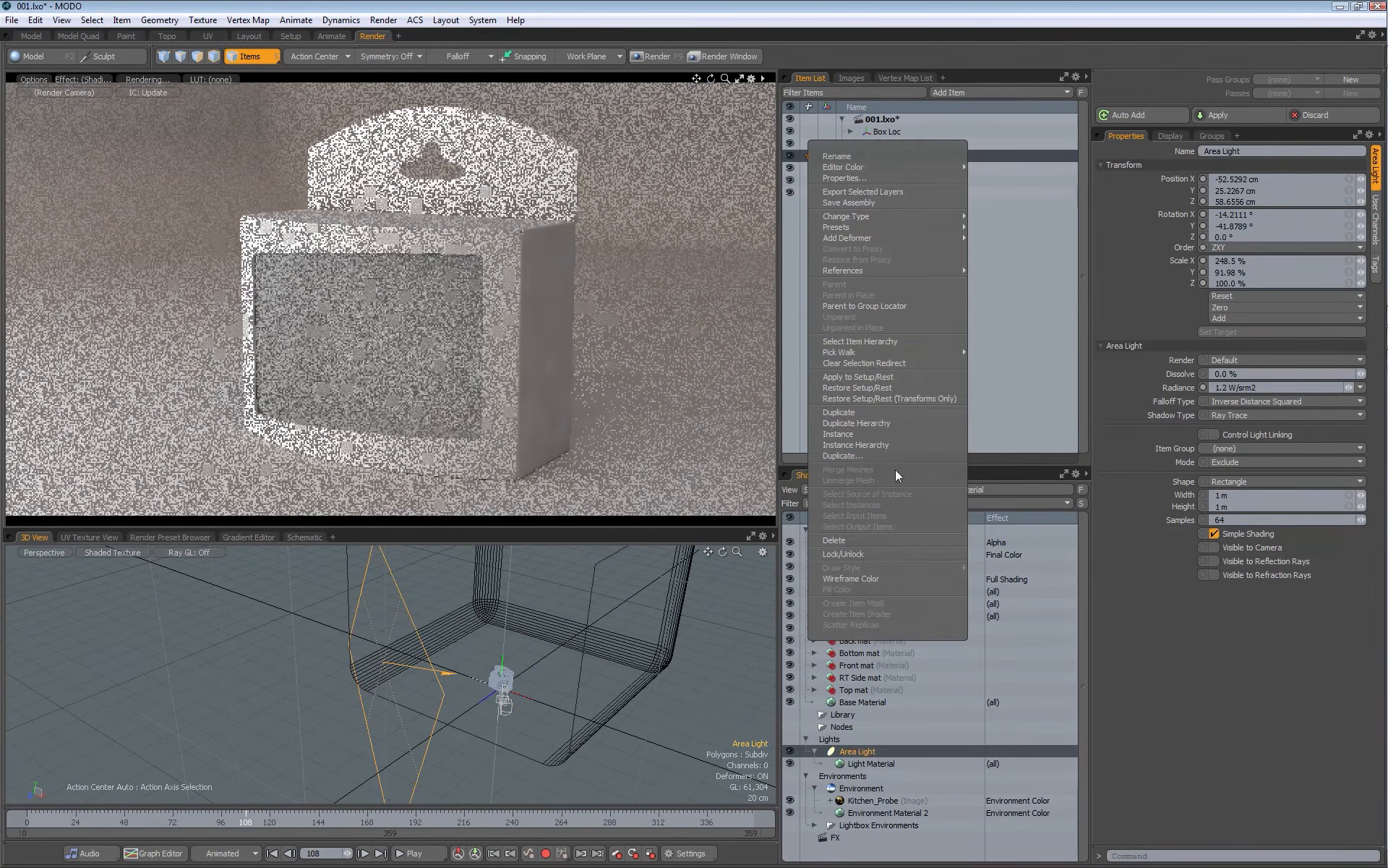
left_click(853, 553)
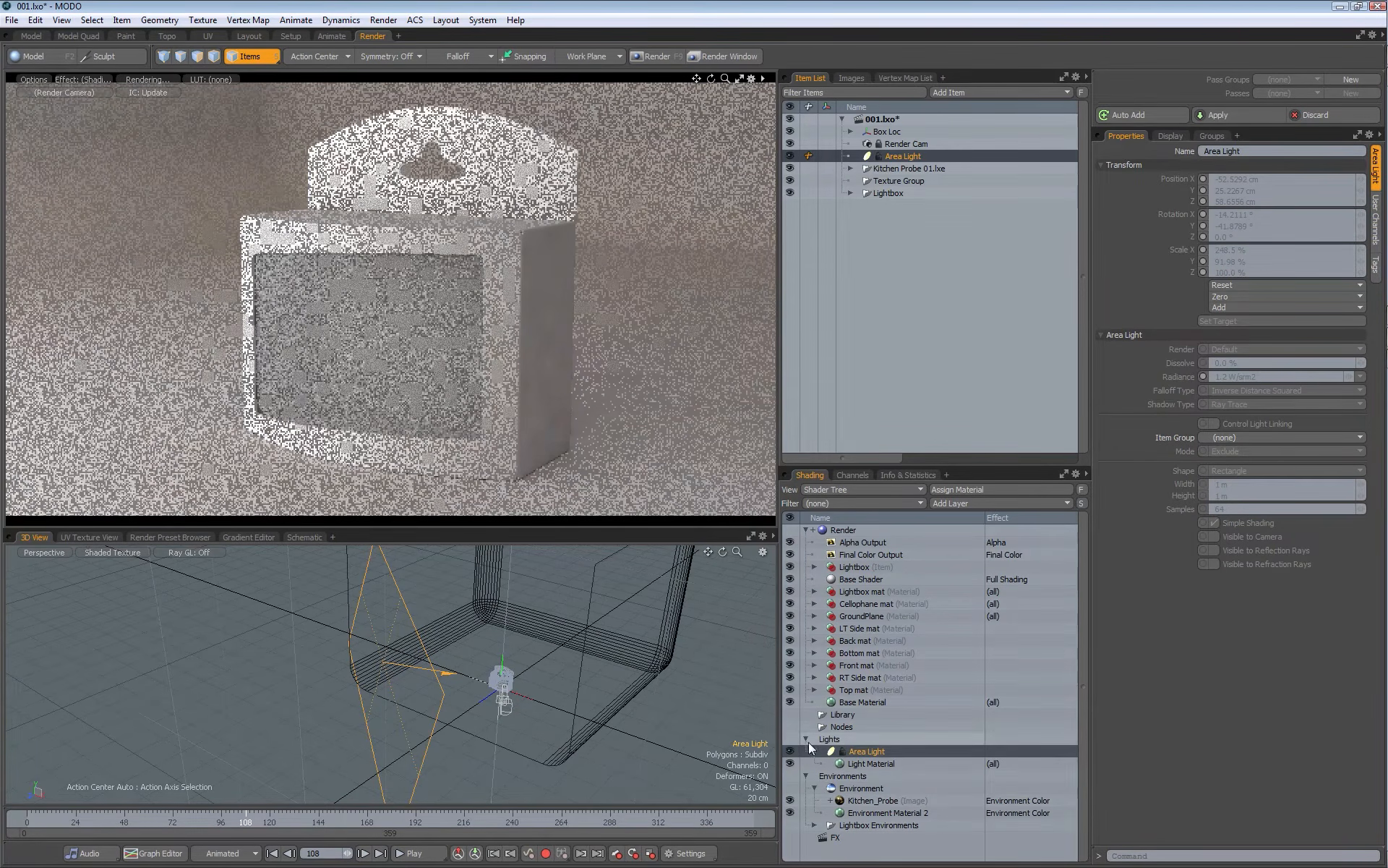
left_click(875, 763)
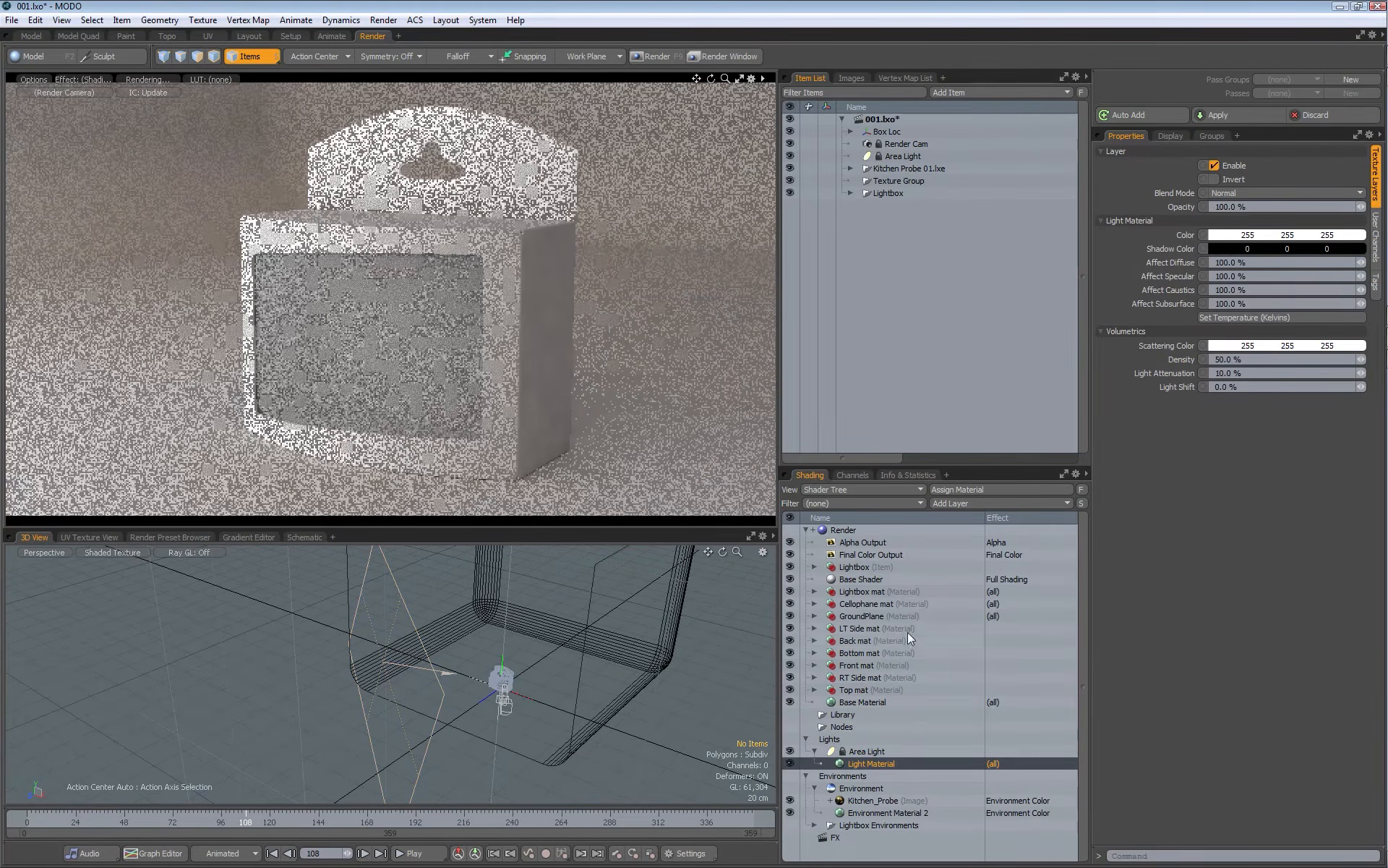
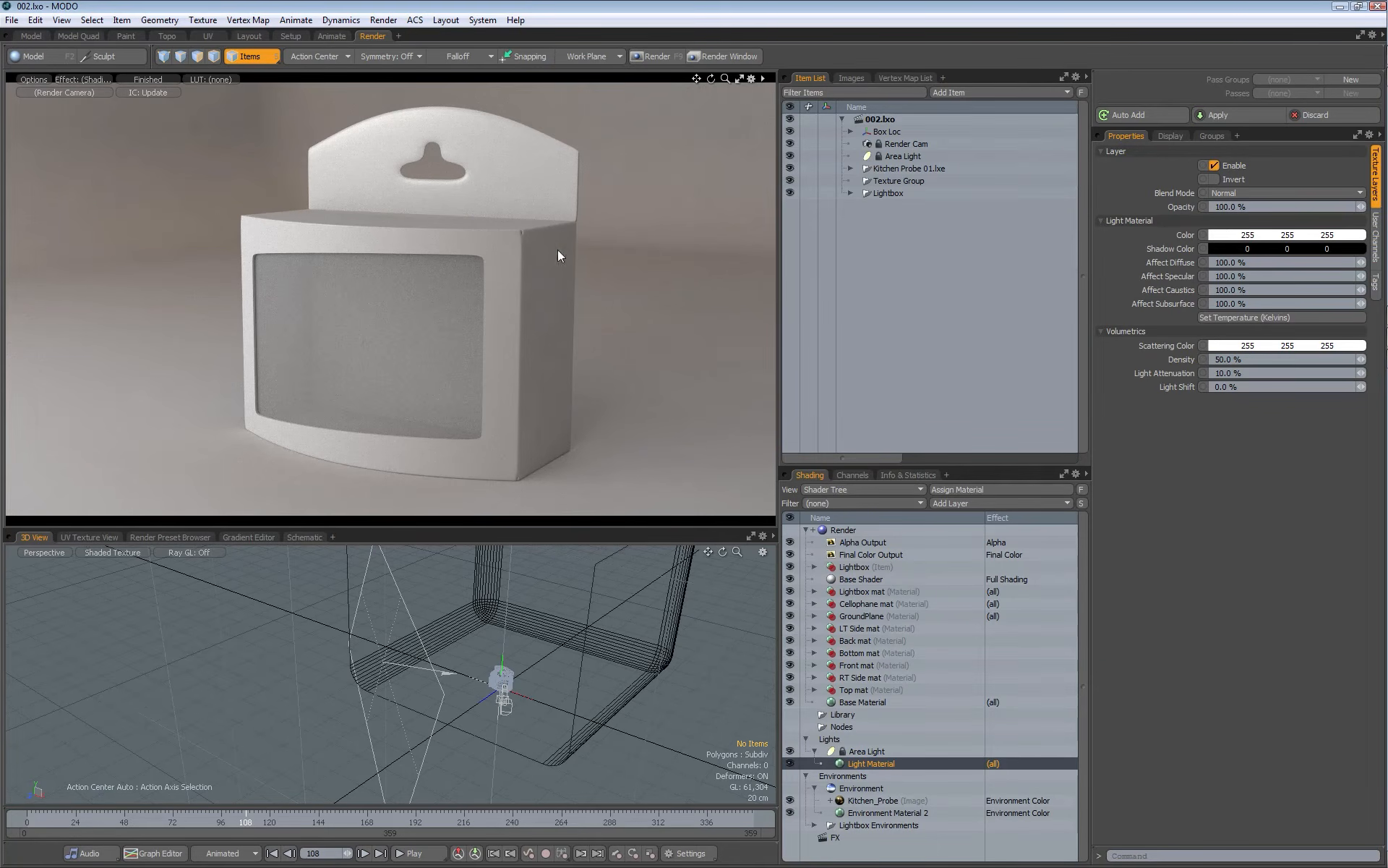
Step: Add a second camera named Viewlook Cam and make it the camera of the render preview
left_click(959, 92)
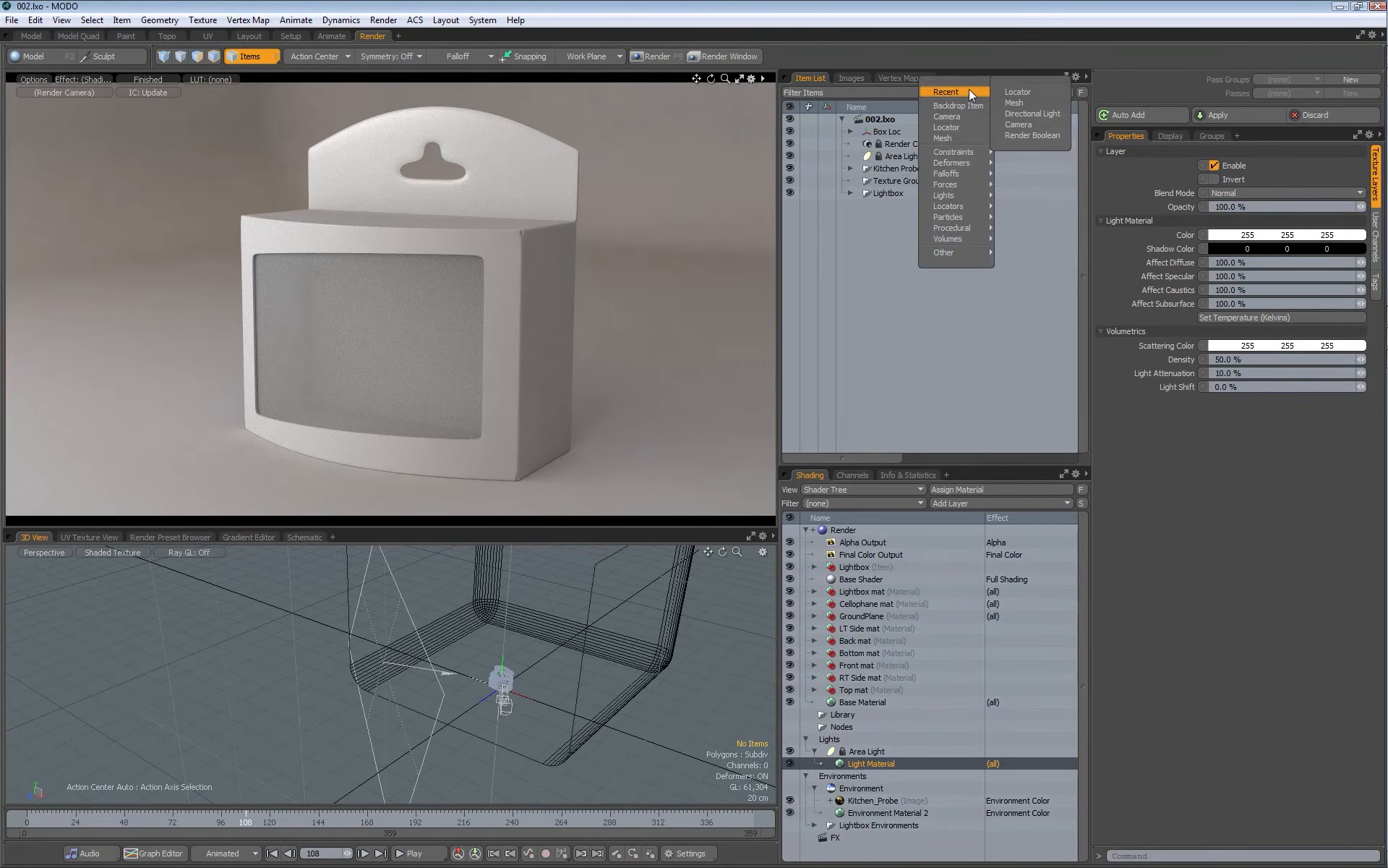
left_click(951, 117)
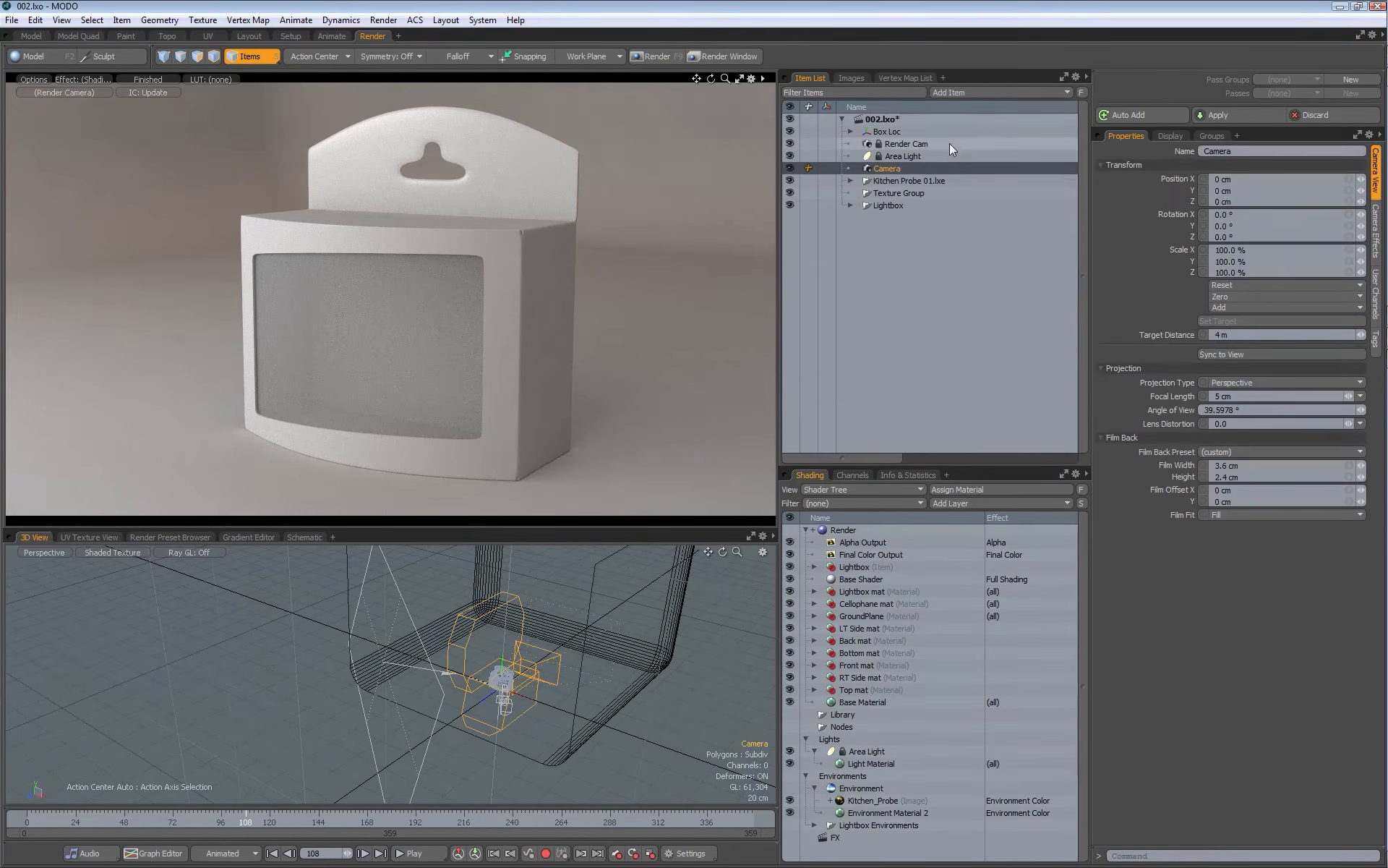
double_click(887, 169)
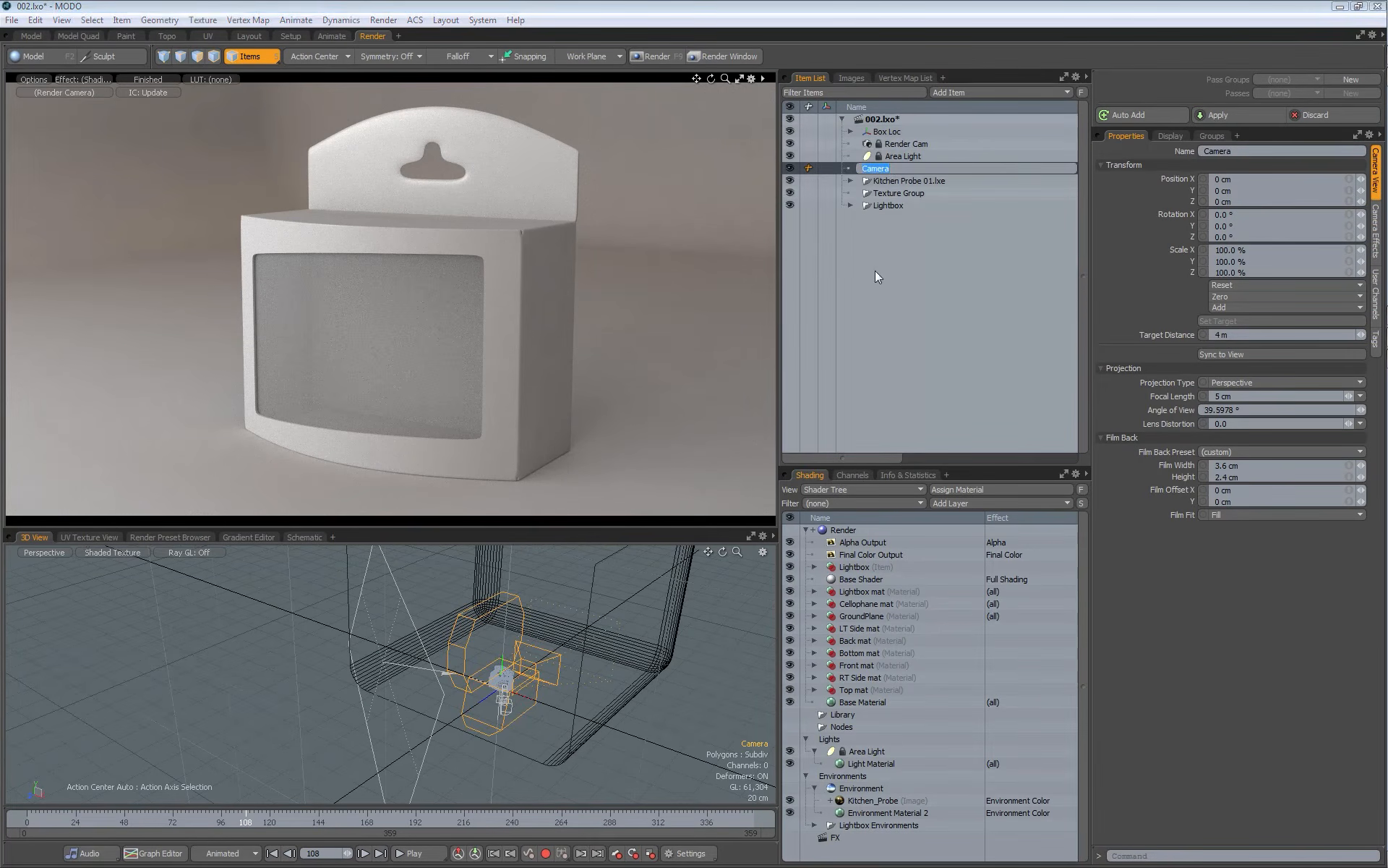
type("Viewlook Cam")
key("Return")
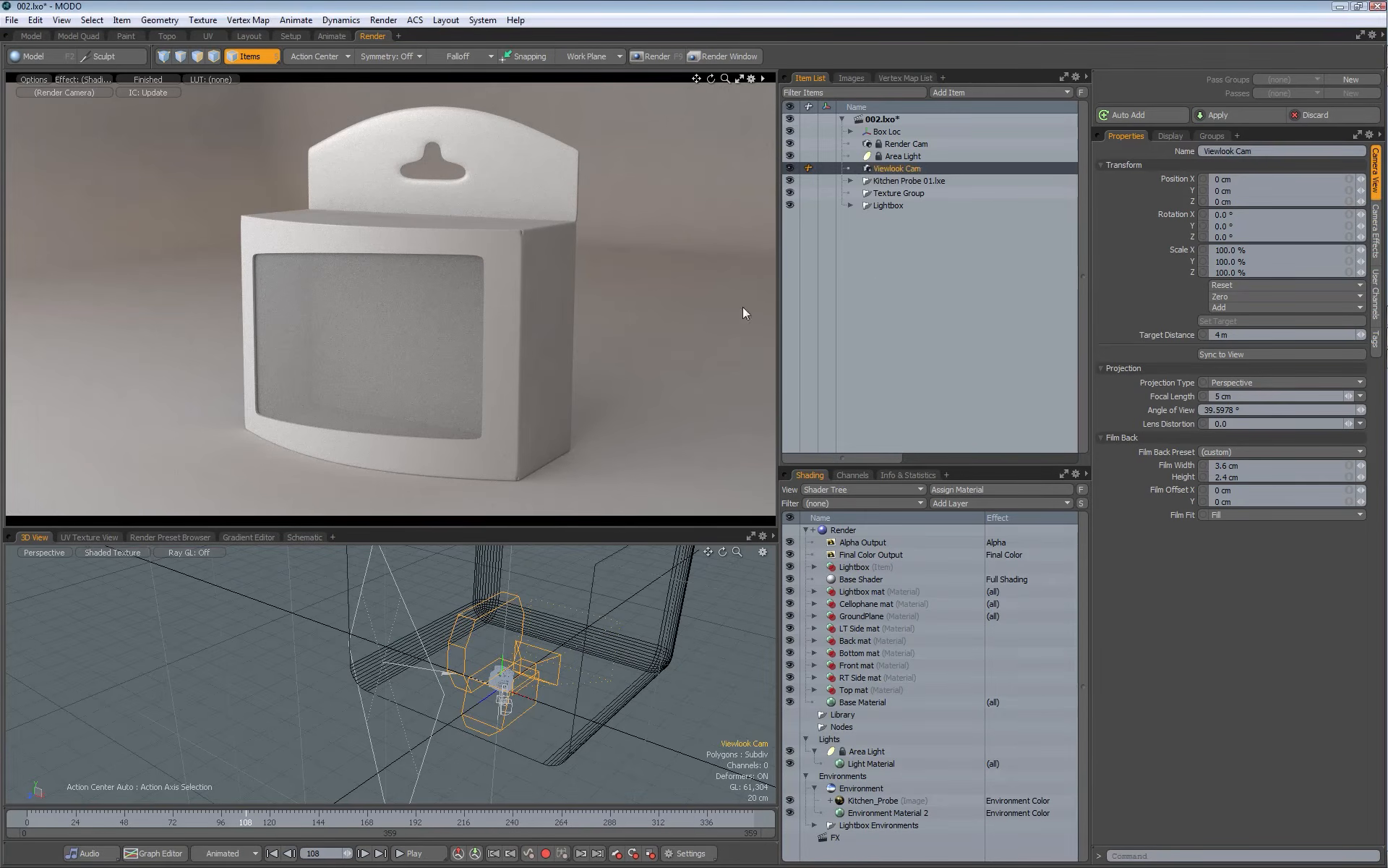
left_click(46, 90)
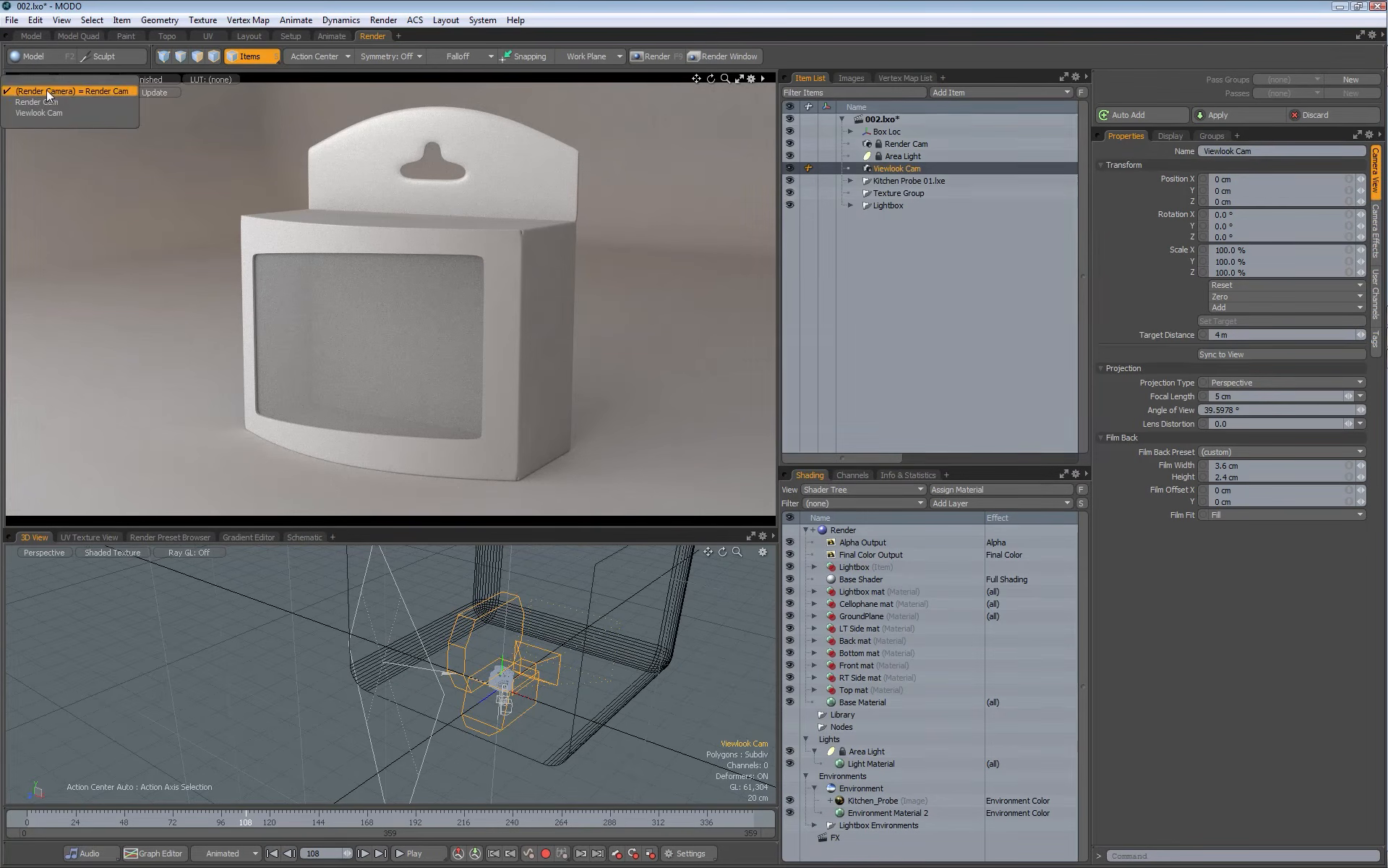
left_click(52, 114)
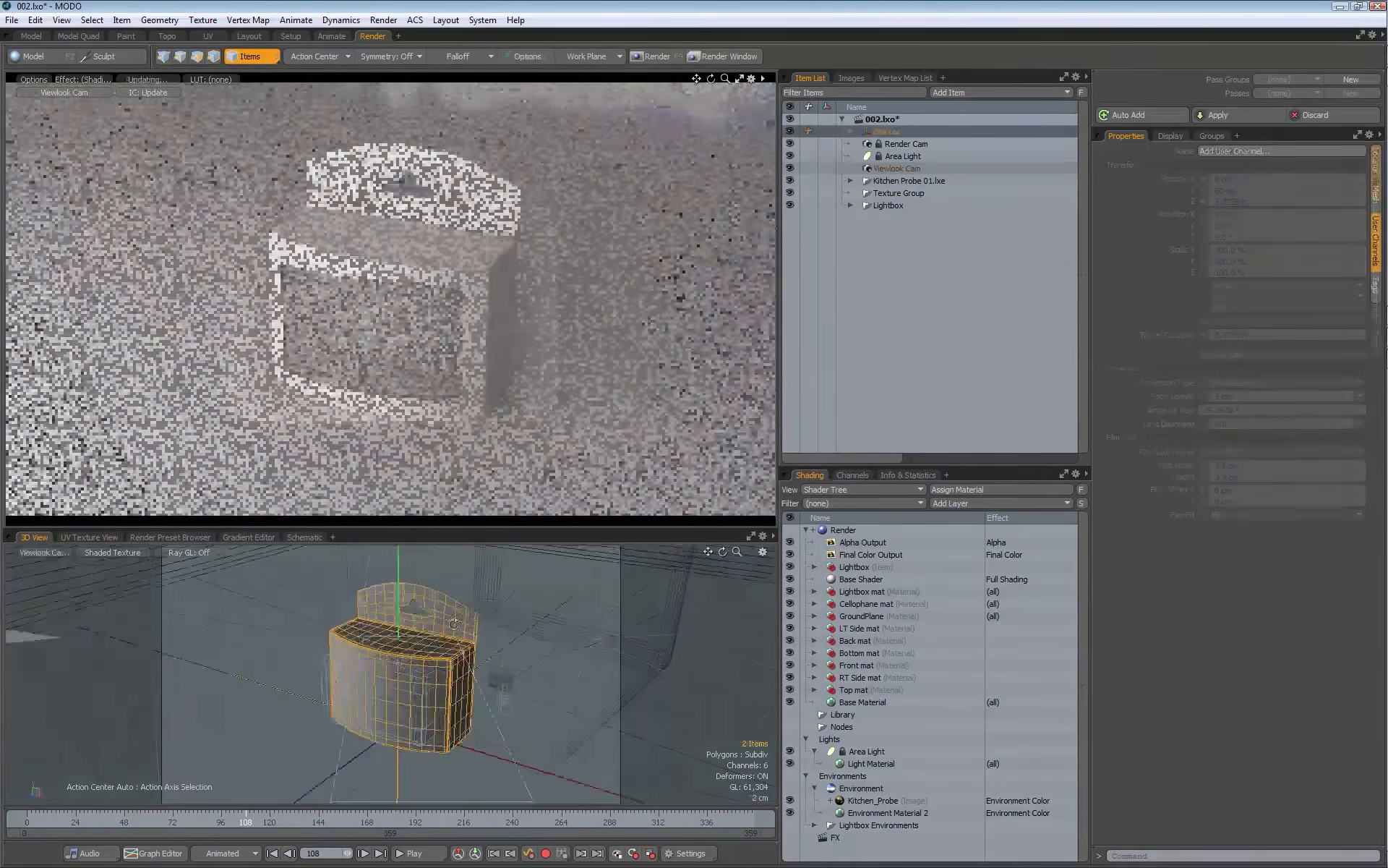
Step: Orbit the Viewlook Cam around the box and set the 3D view and the render preview back to the Render Cam
mouse_move(405, 616)
left_mouse_down("alt")
mouse_move(310, 615)
mouse_move(388, 609)
left_mouse_up("alt")
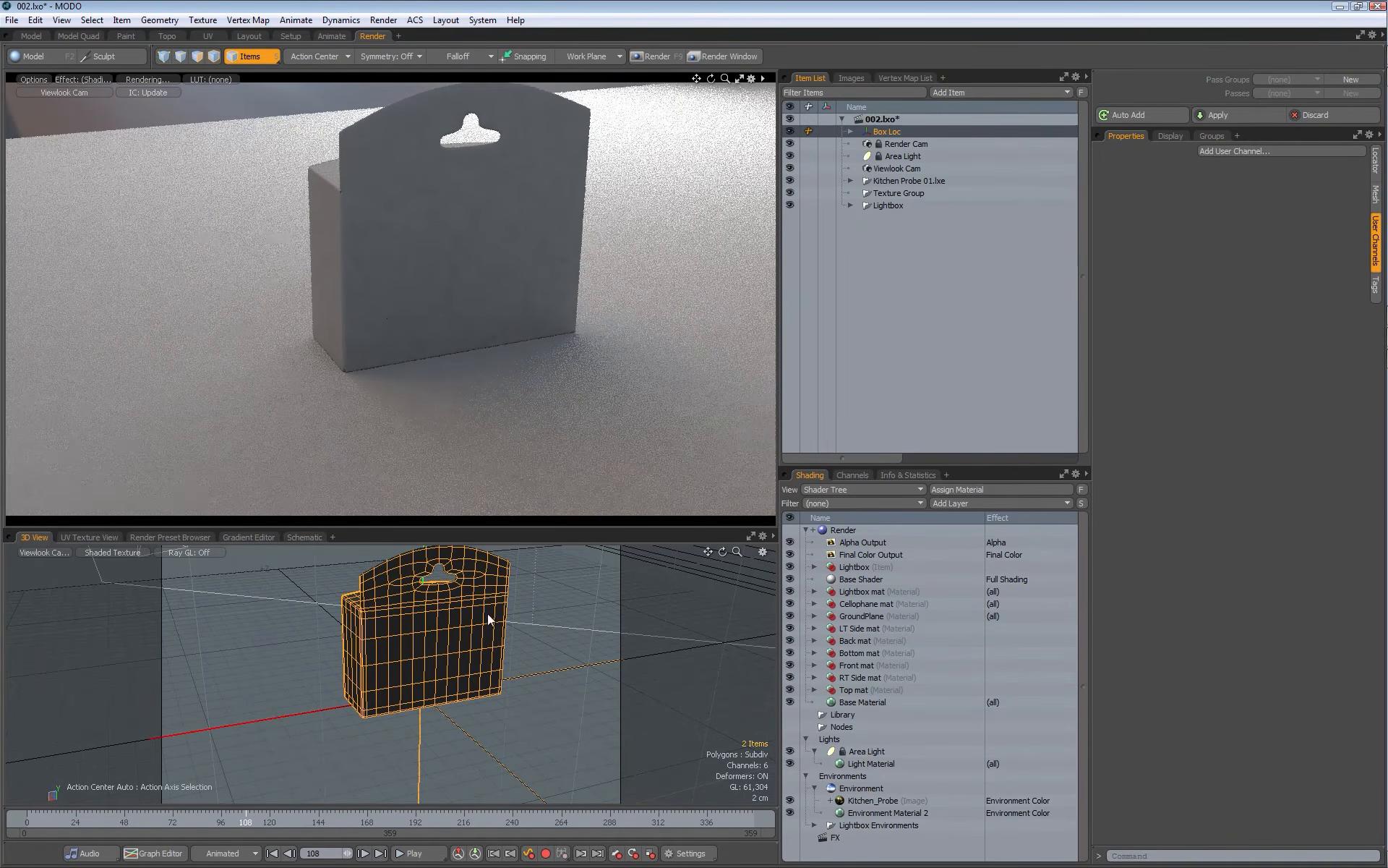
left_click_drag(522, 598, 304, 616, "alt")
left_click(47, 549)
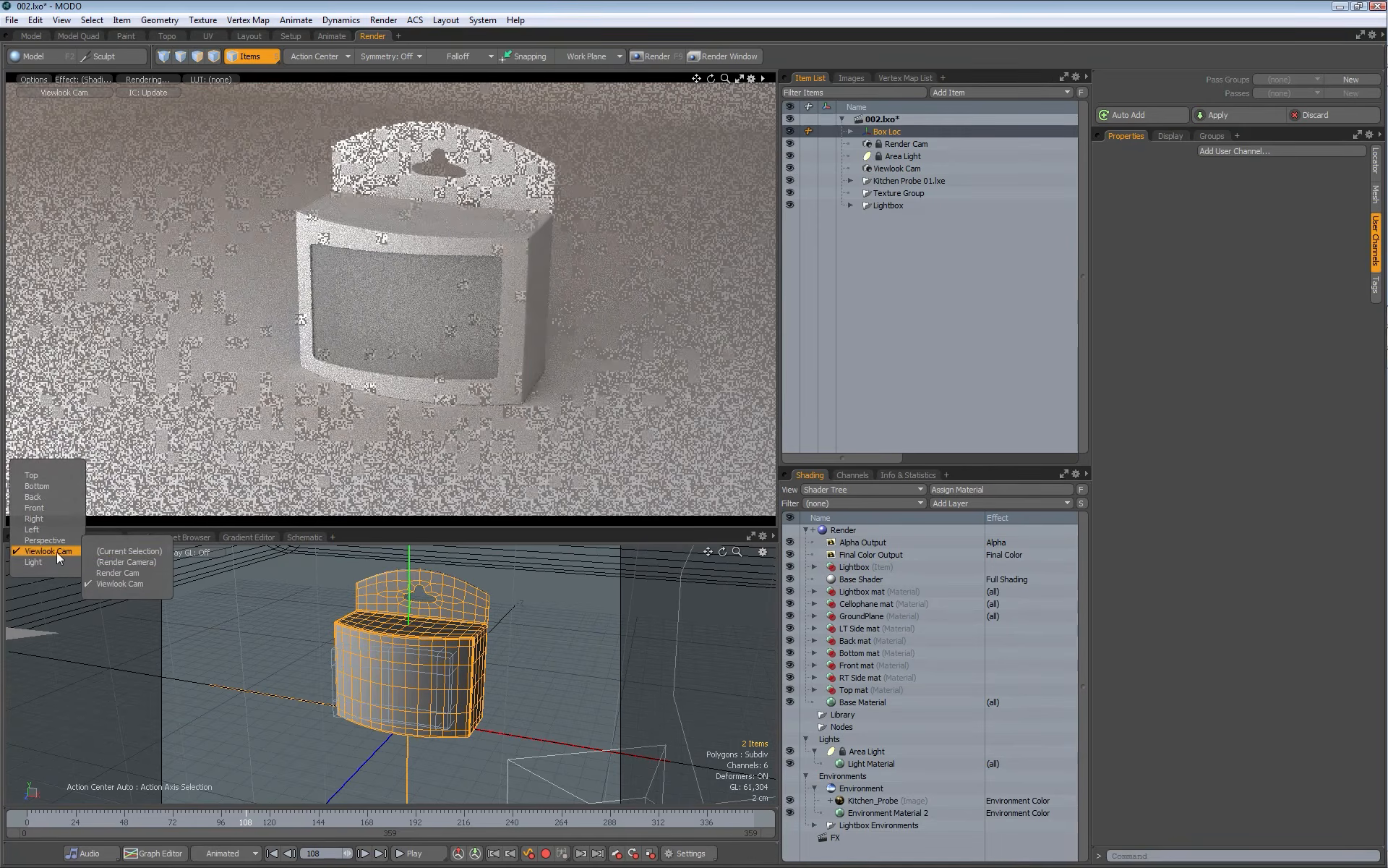
left_click(122, 566)
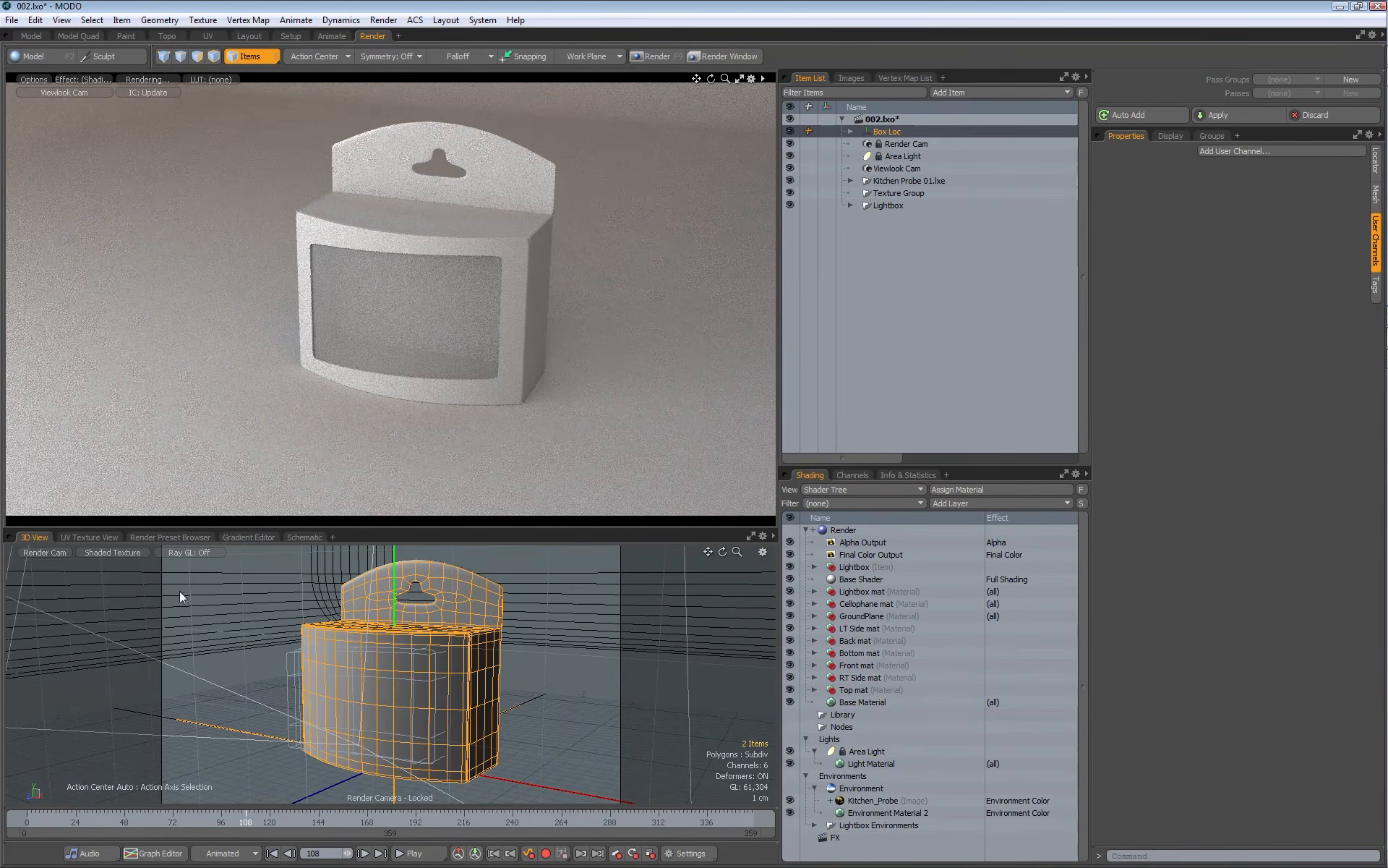
left_click(36, 101)
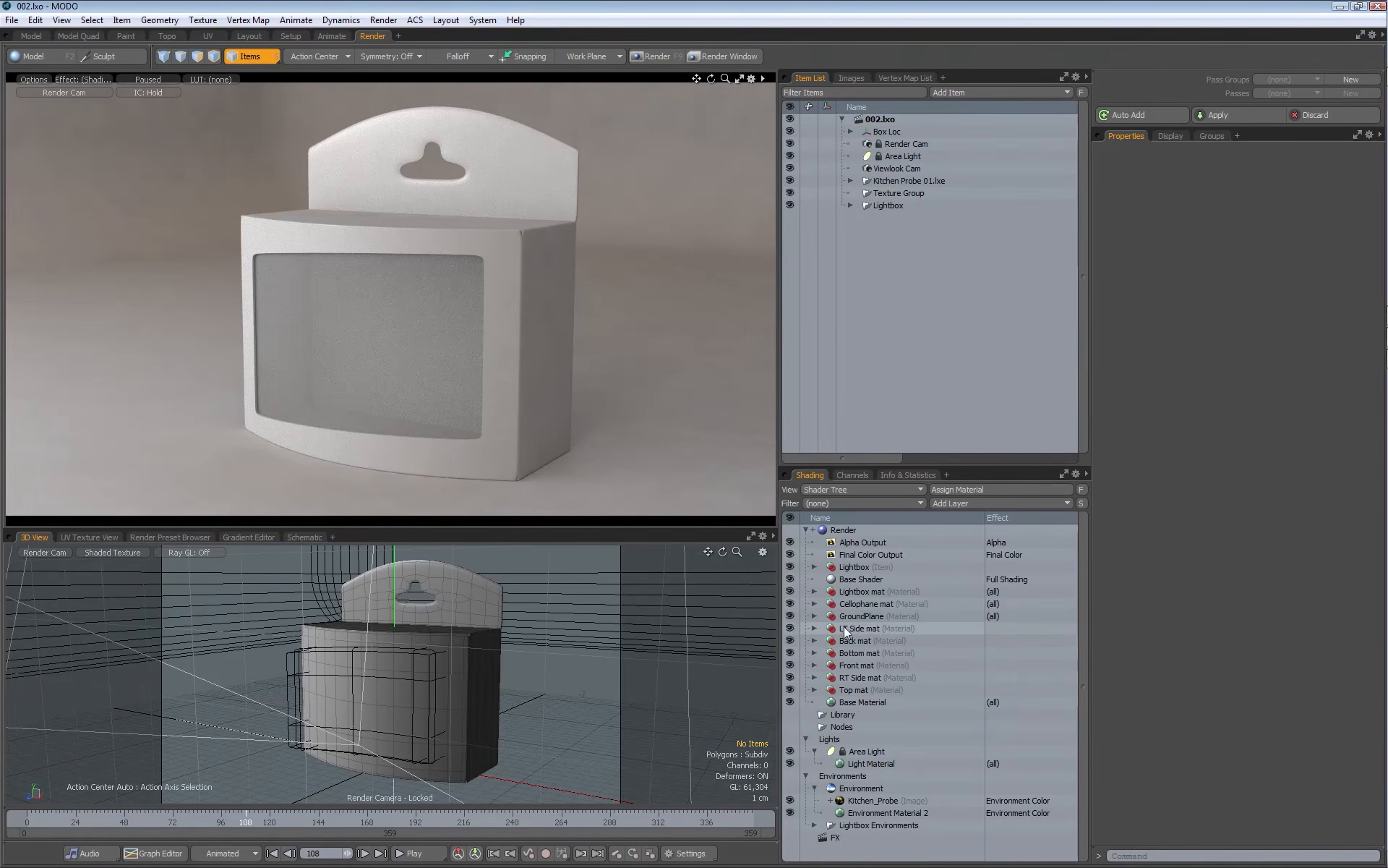
Step: Move the Lightbox mat group out of its parent Lightbox group in the shader tree and delete the Lightbox group
left_click(814, 567)
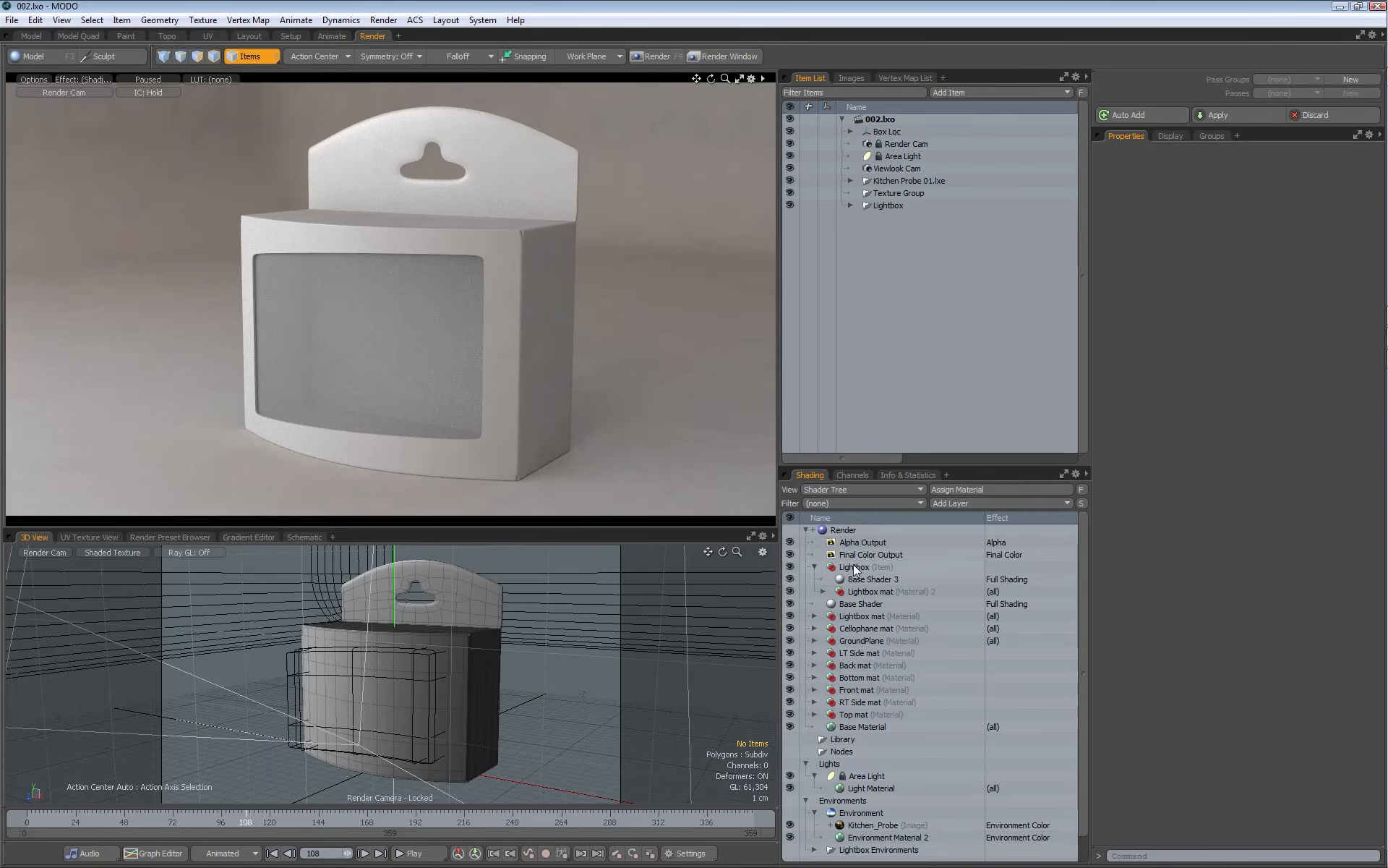
left_click(857, 568)
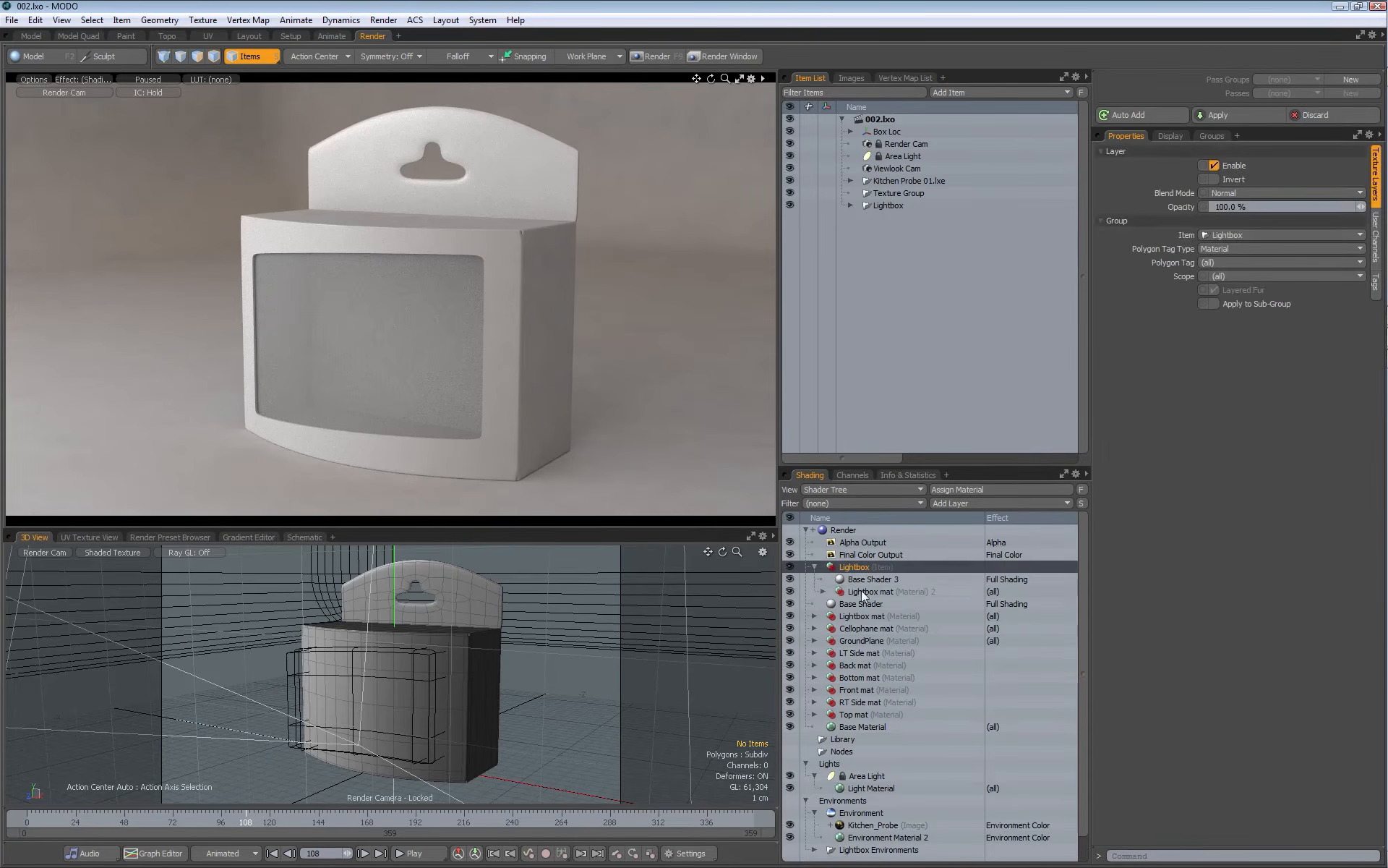
left_click(871, 579)
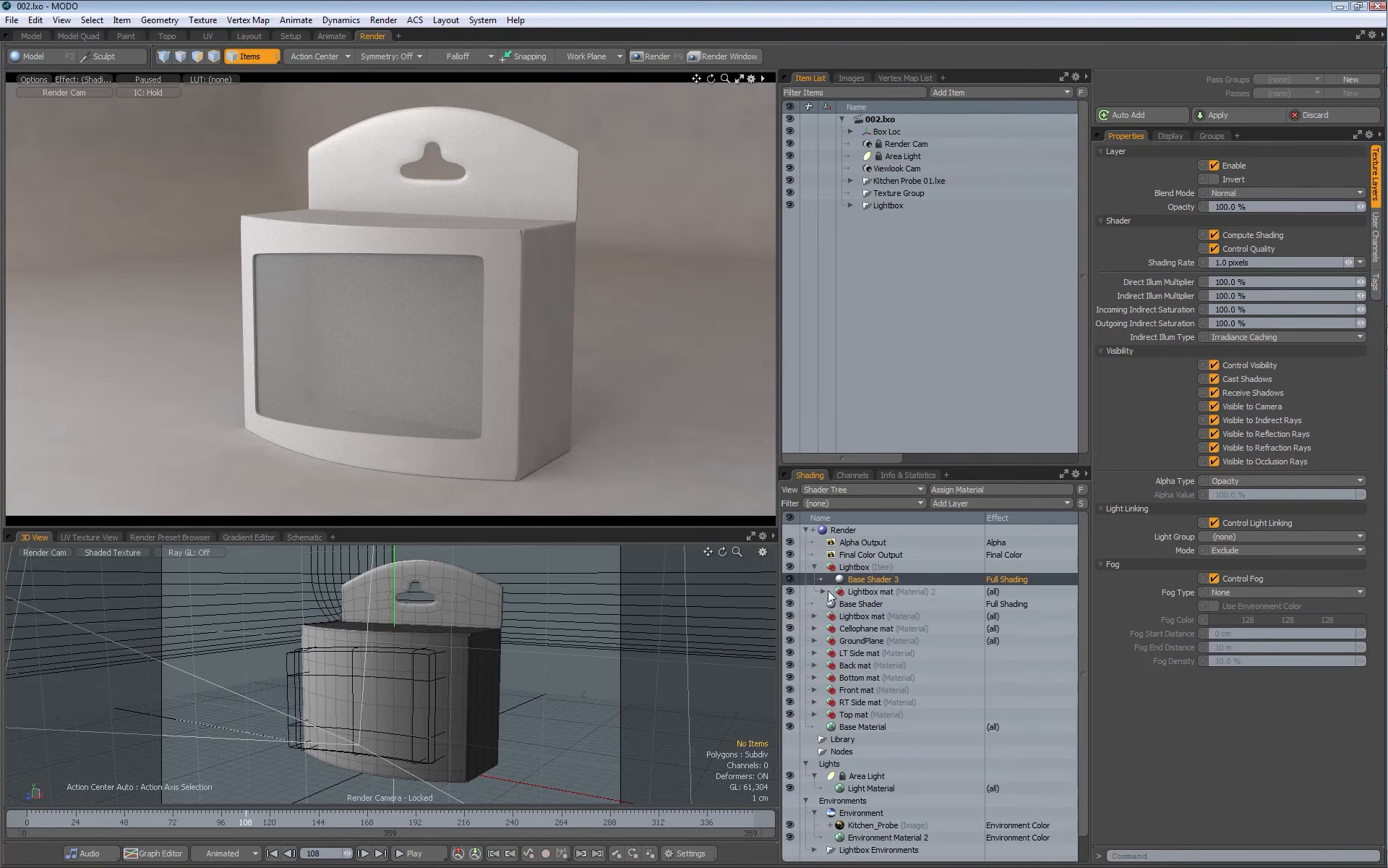
left_click(824, 592)
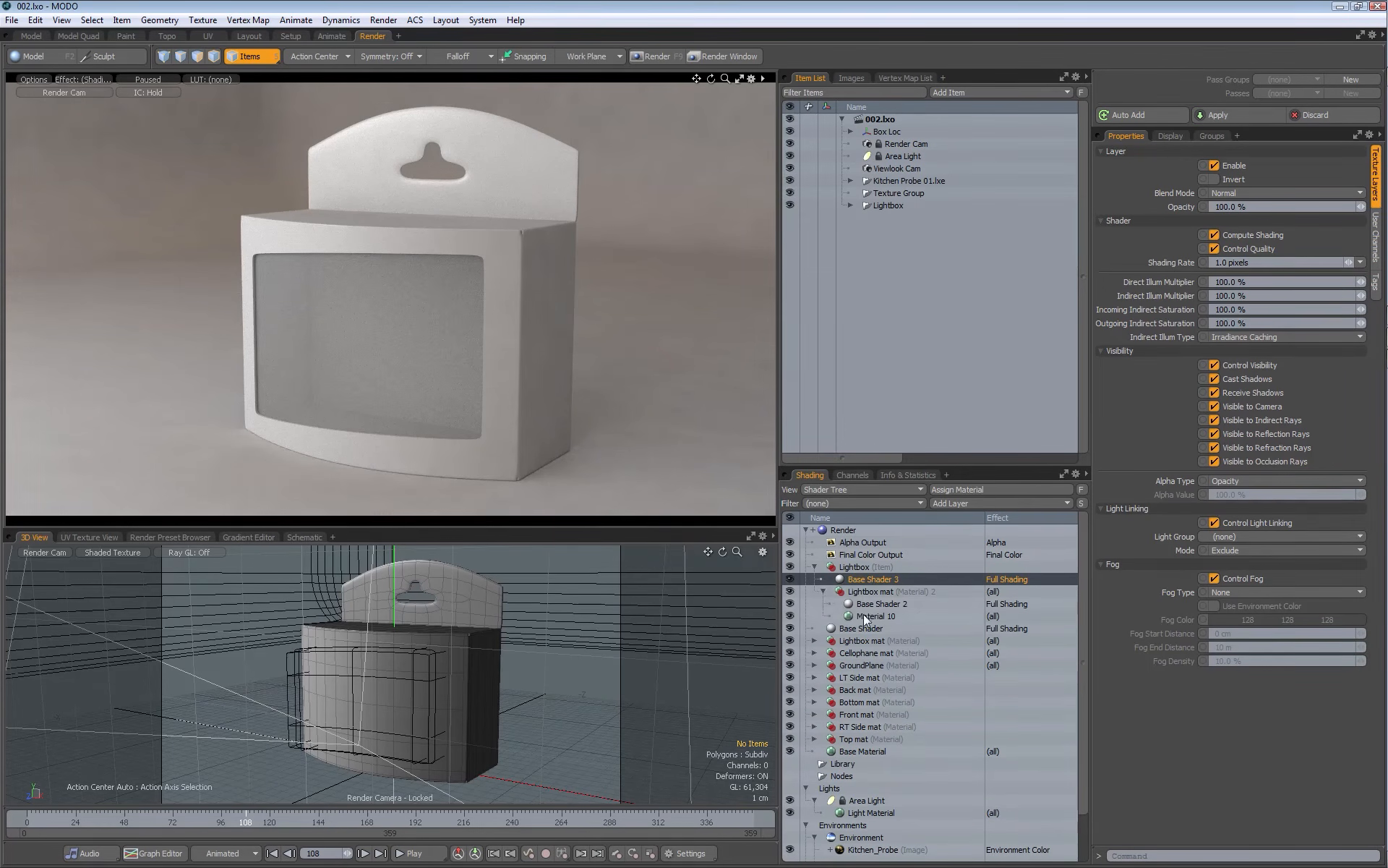
left_click(868, 566)
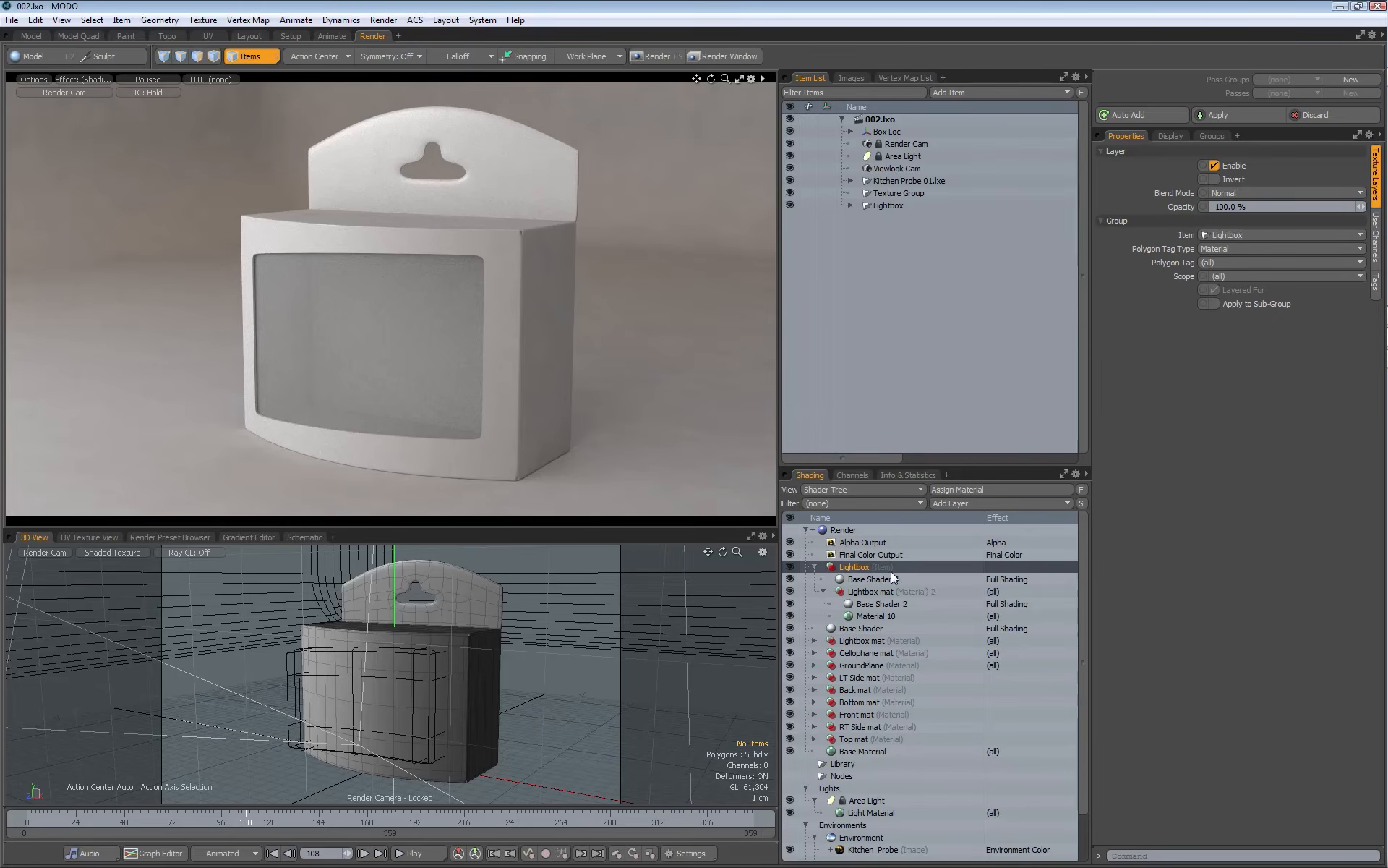
left_click(877, 591)
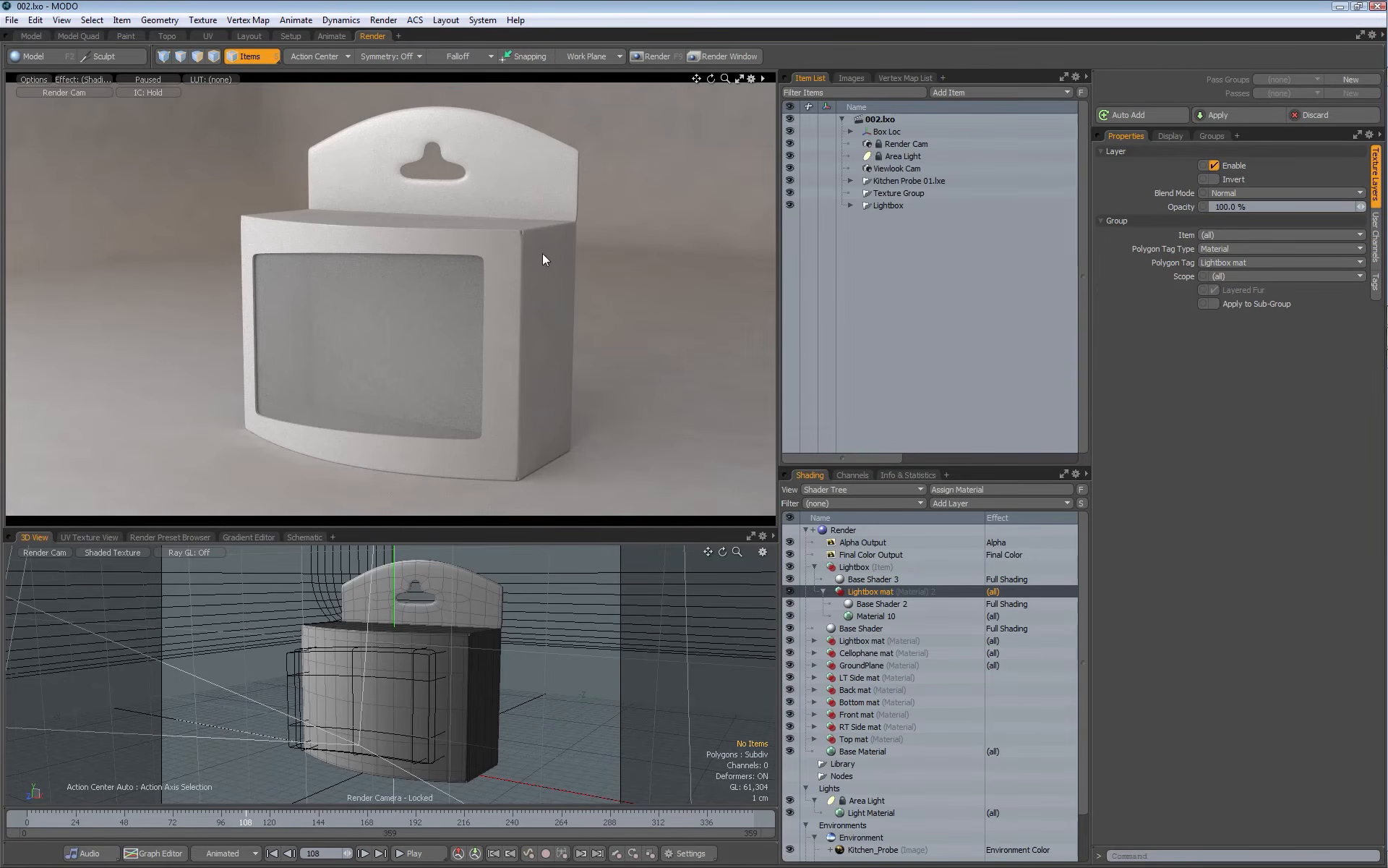
left_click(1205, 274)
left_click_drag(866, 594, 870, 564)
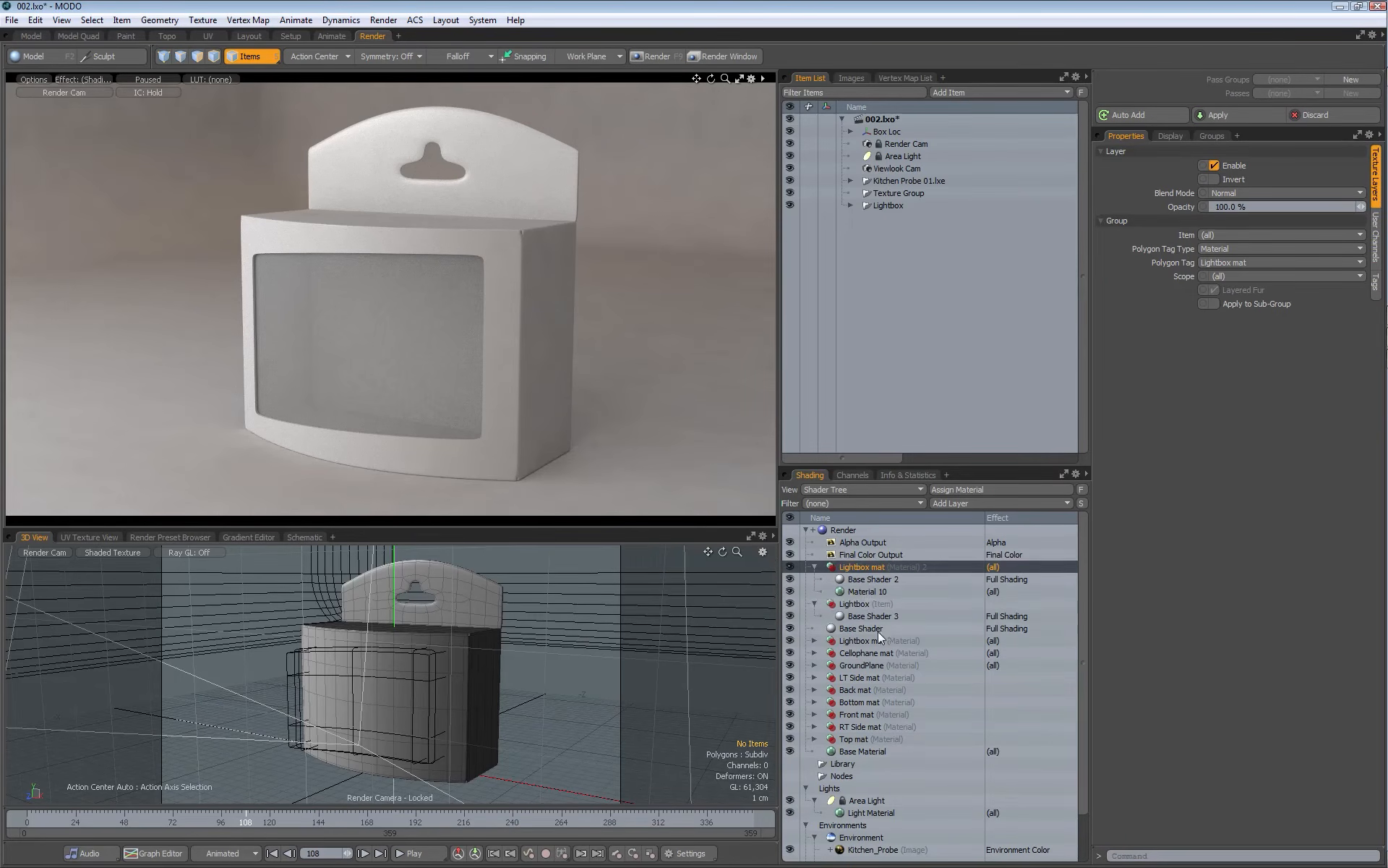
left_click(852, 606)
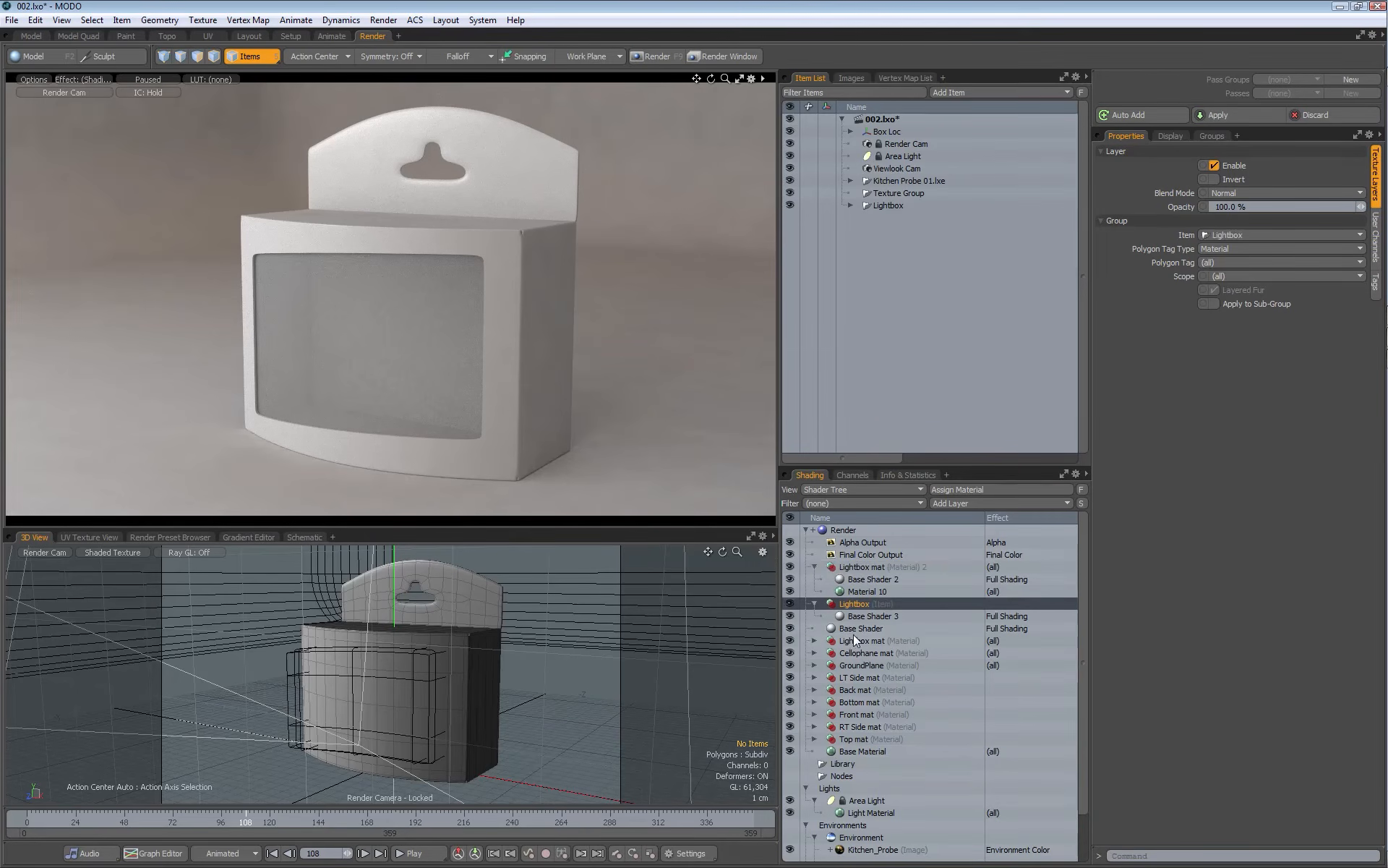
key("Delete")
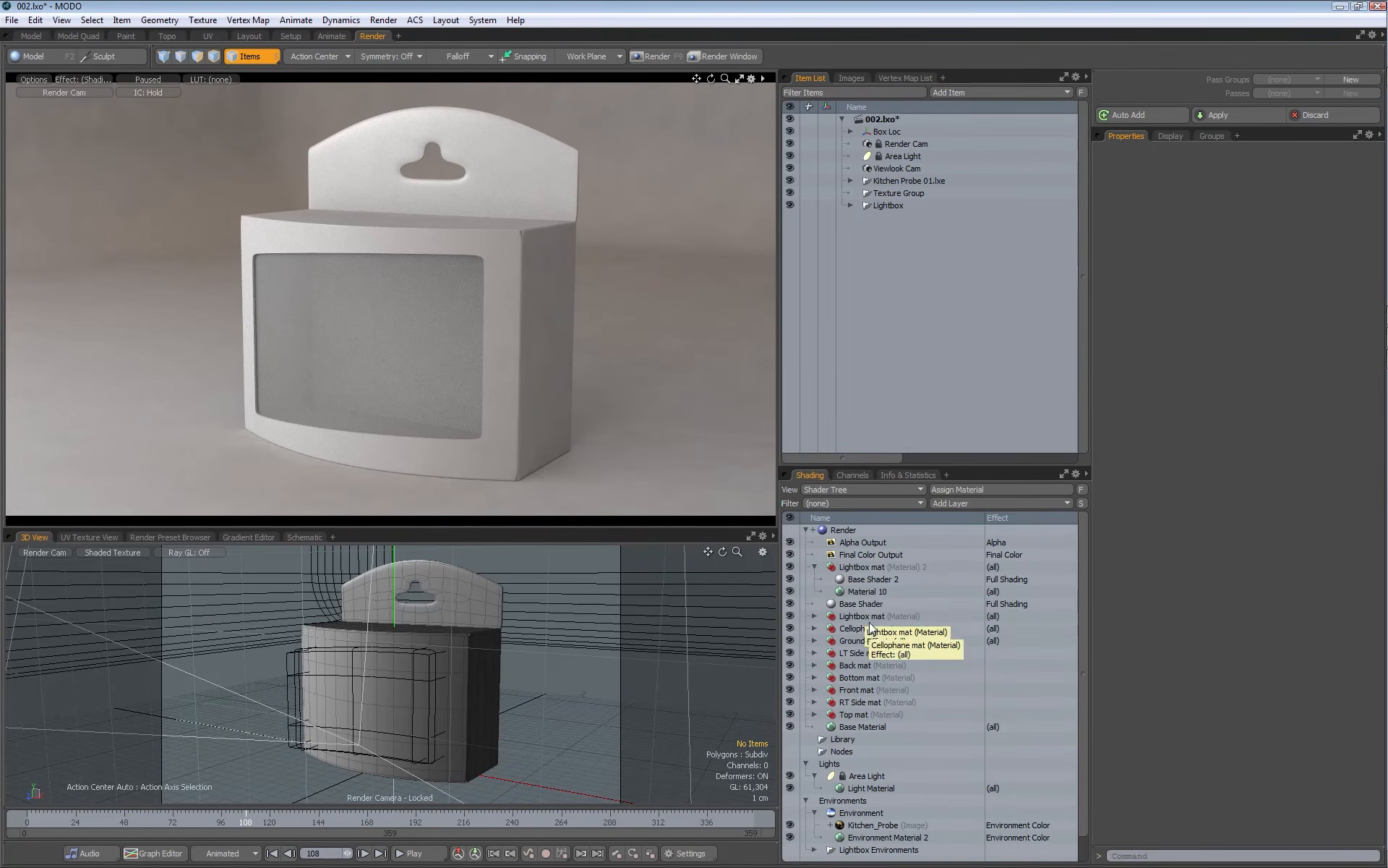
Step: Test Base Shader 2 of the upper Lightbox mat group without Visible to Camera and without Receive Shadows, restore both, and collapse the group
left_click(871, 581)
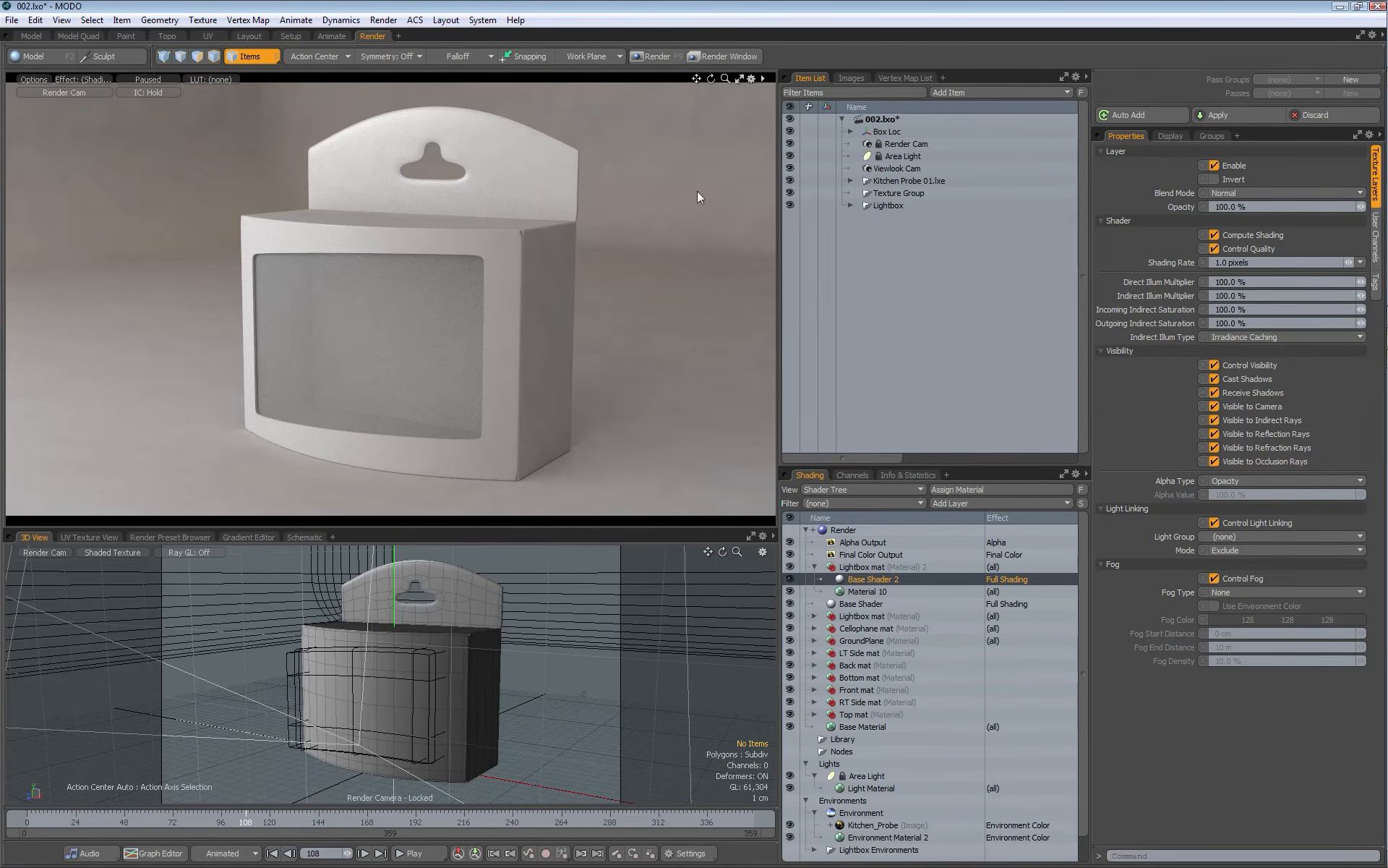
left_click(1215, 407)
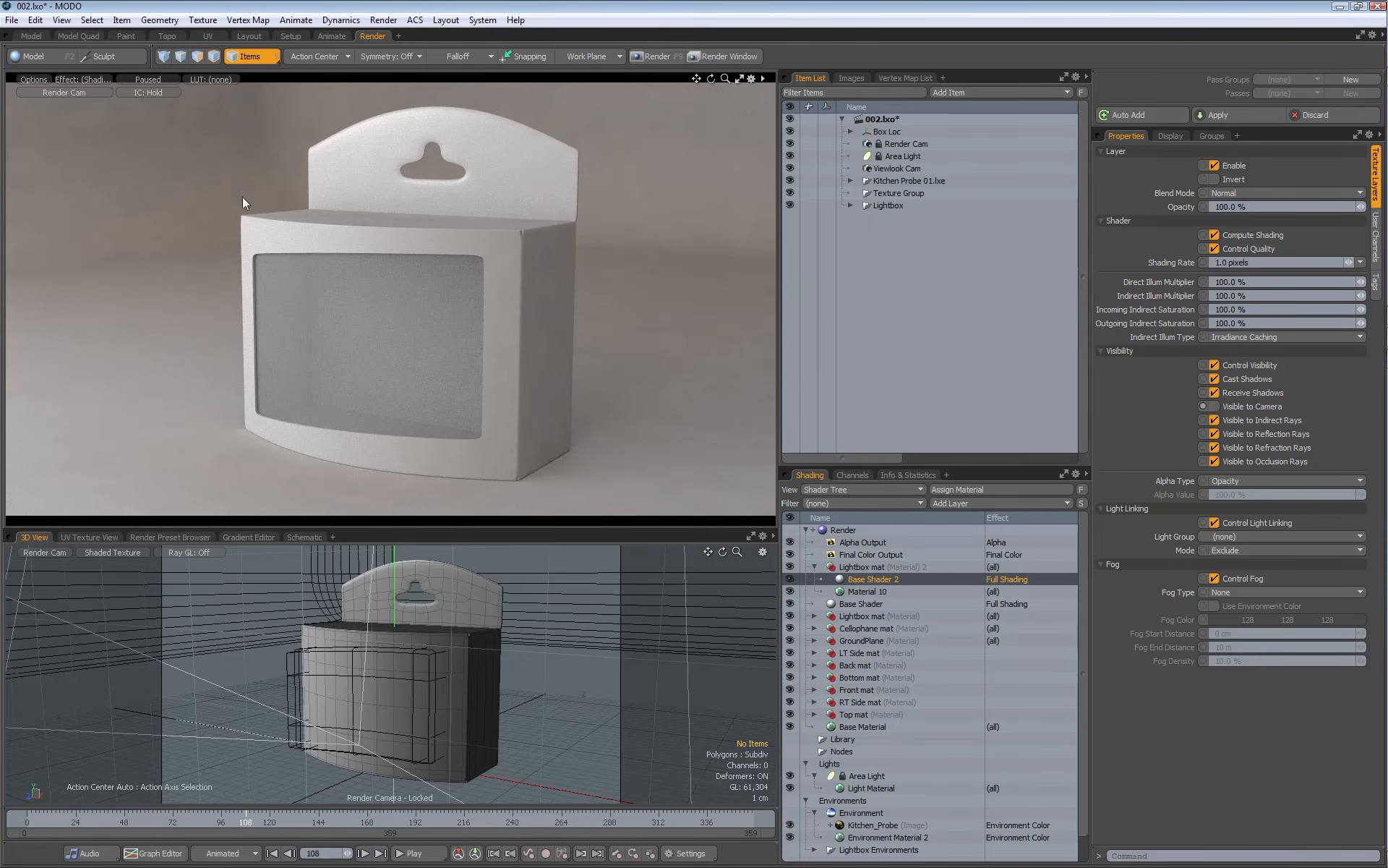
left_click(149, 79)
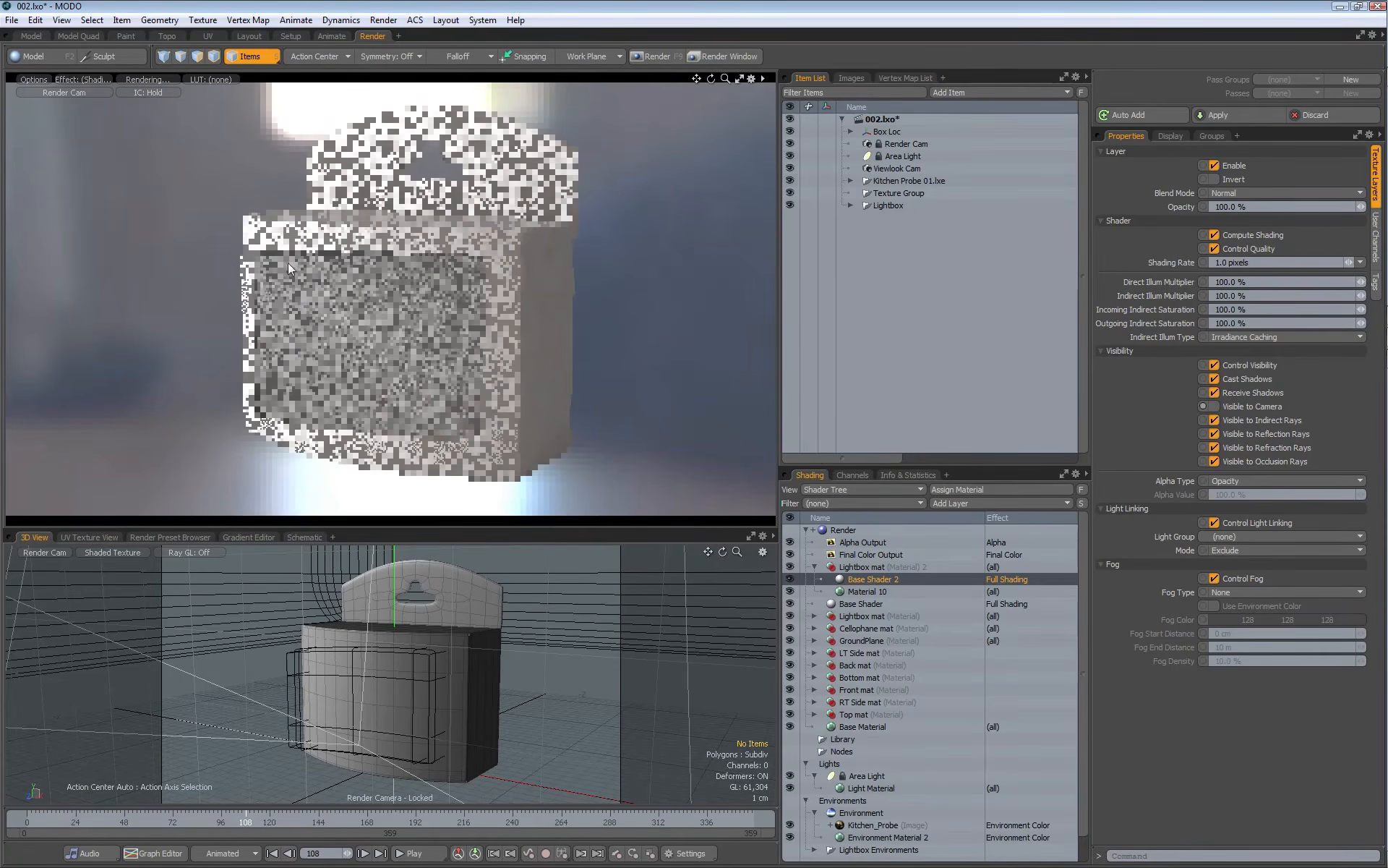
left_click(1217, 405)
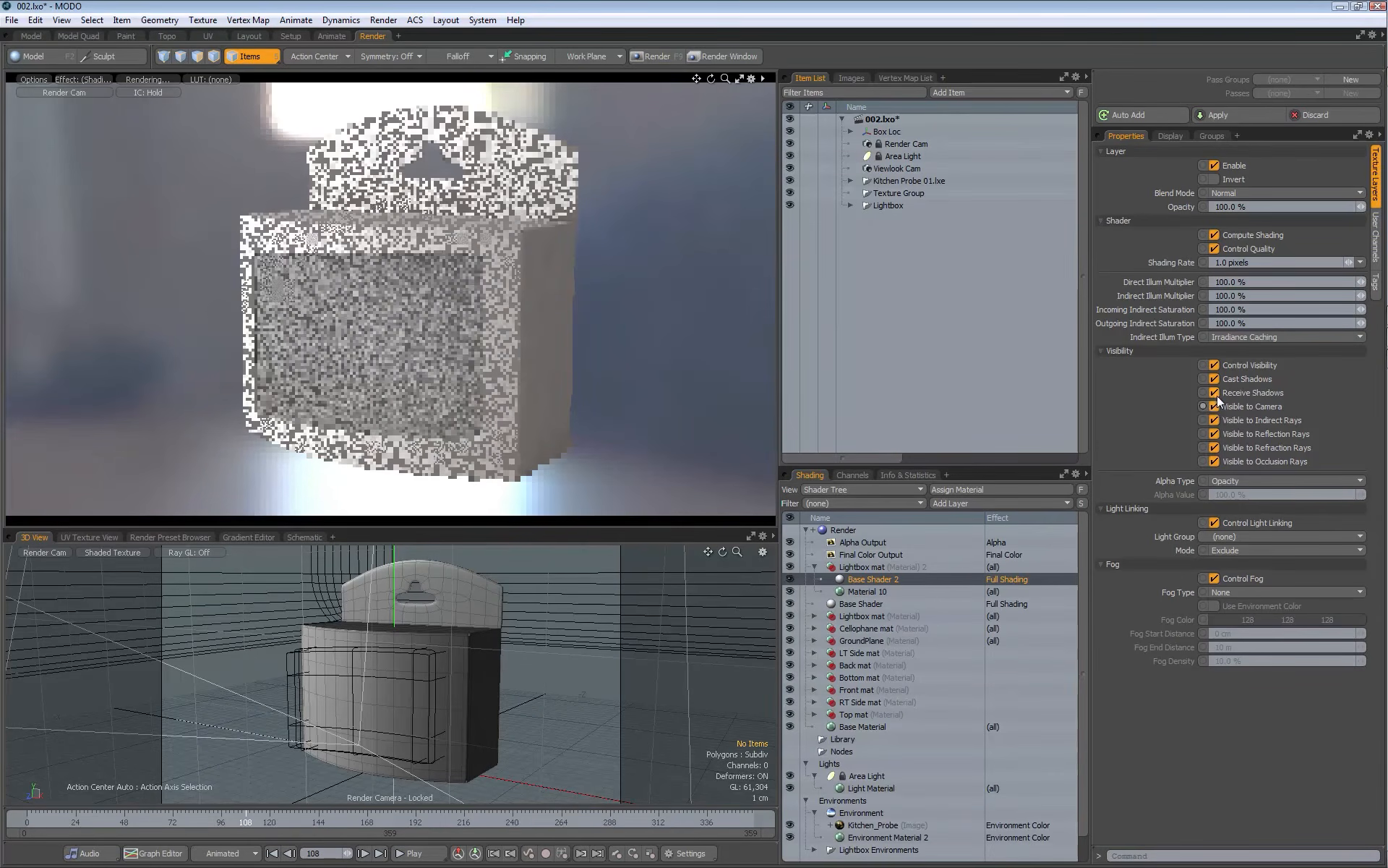
left_click(1214, 393)
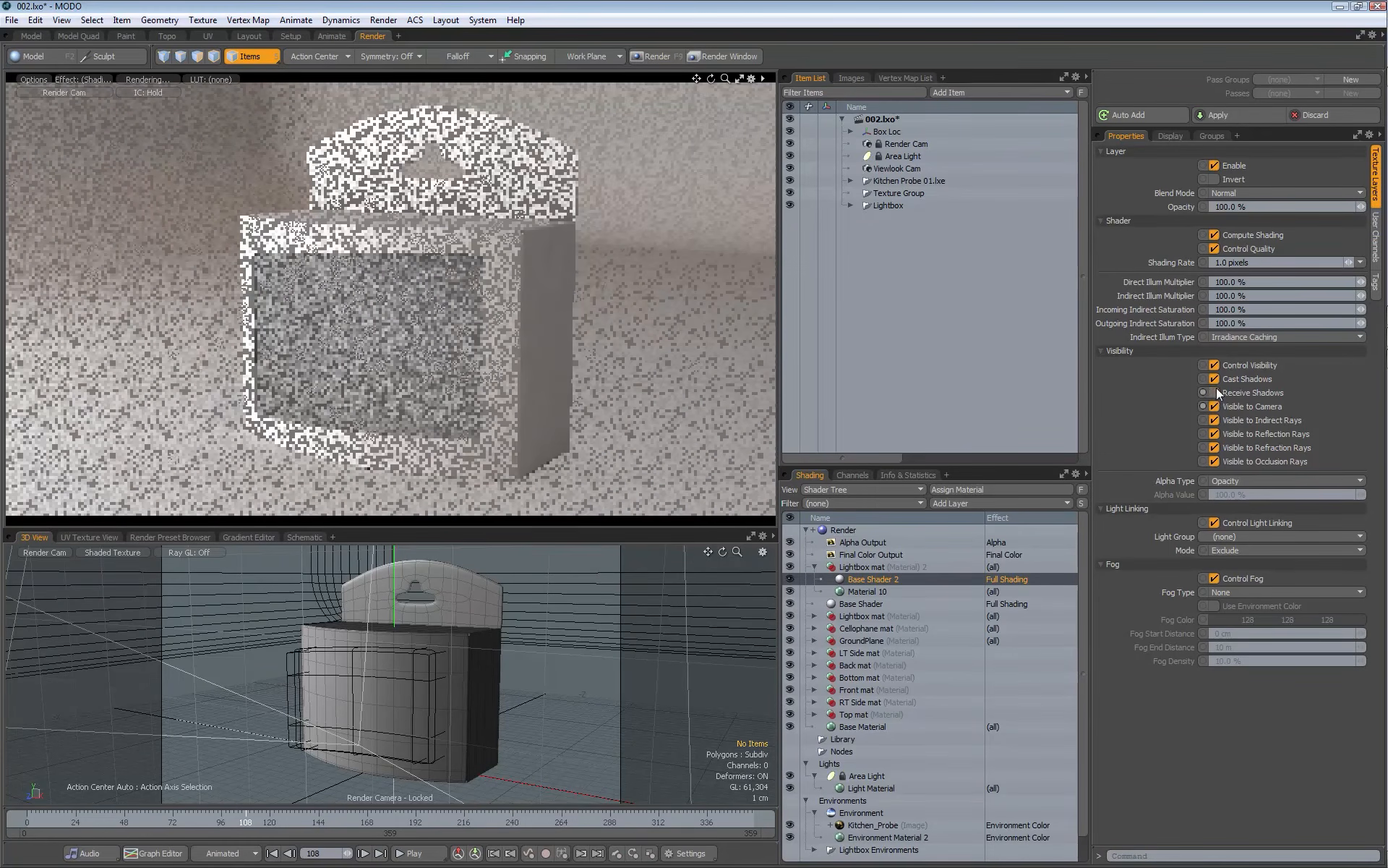
left_click(1218, 393)
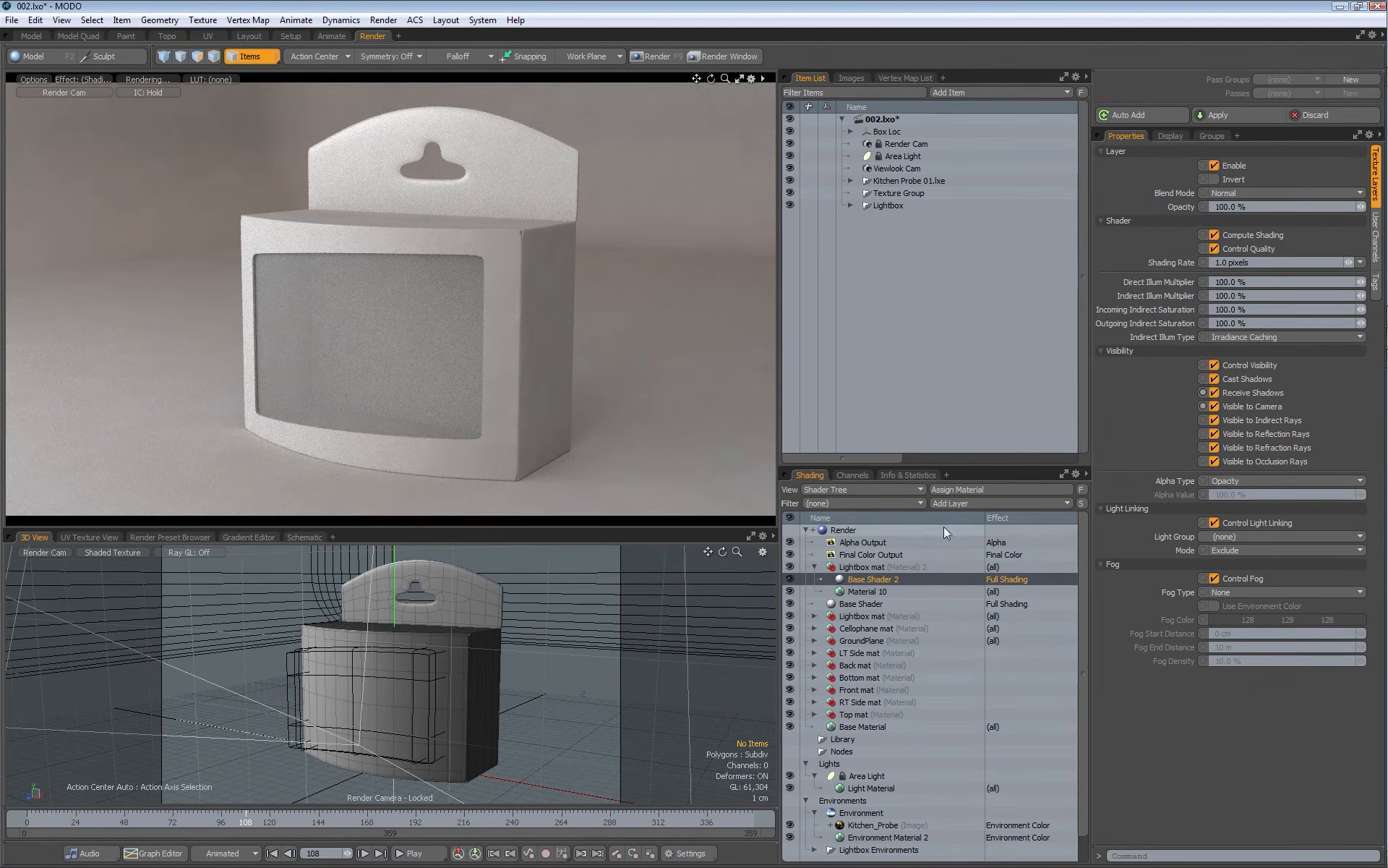
left_click(862, 593)
left_click(869, 578)
left_click(865, 569)
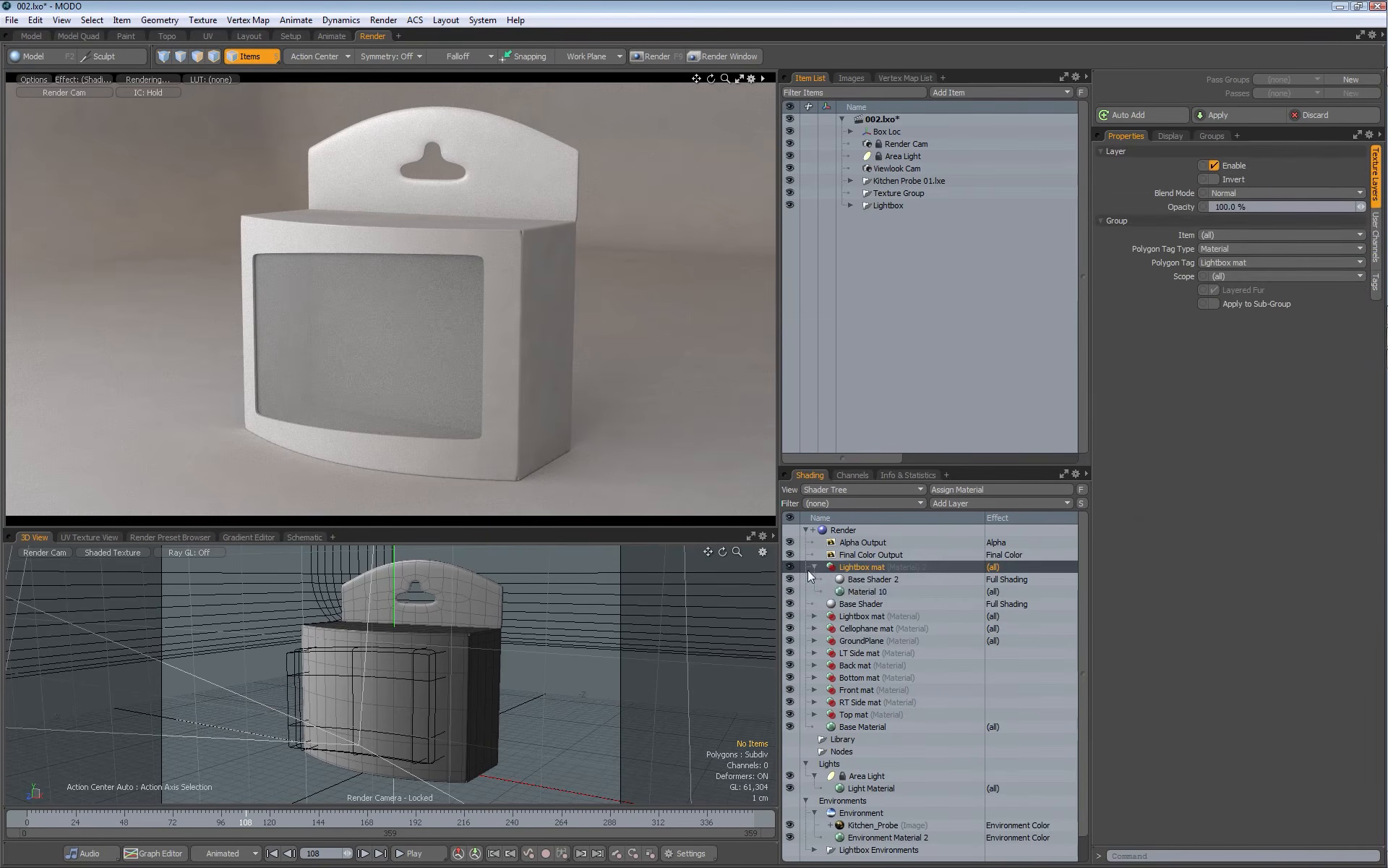
left_click(814, 567)
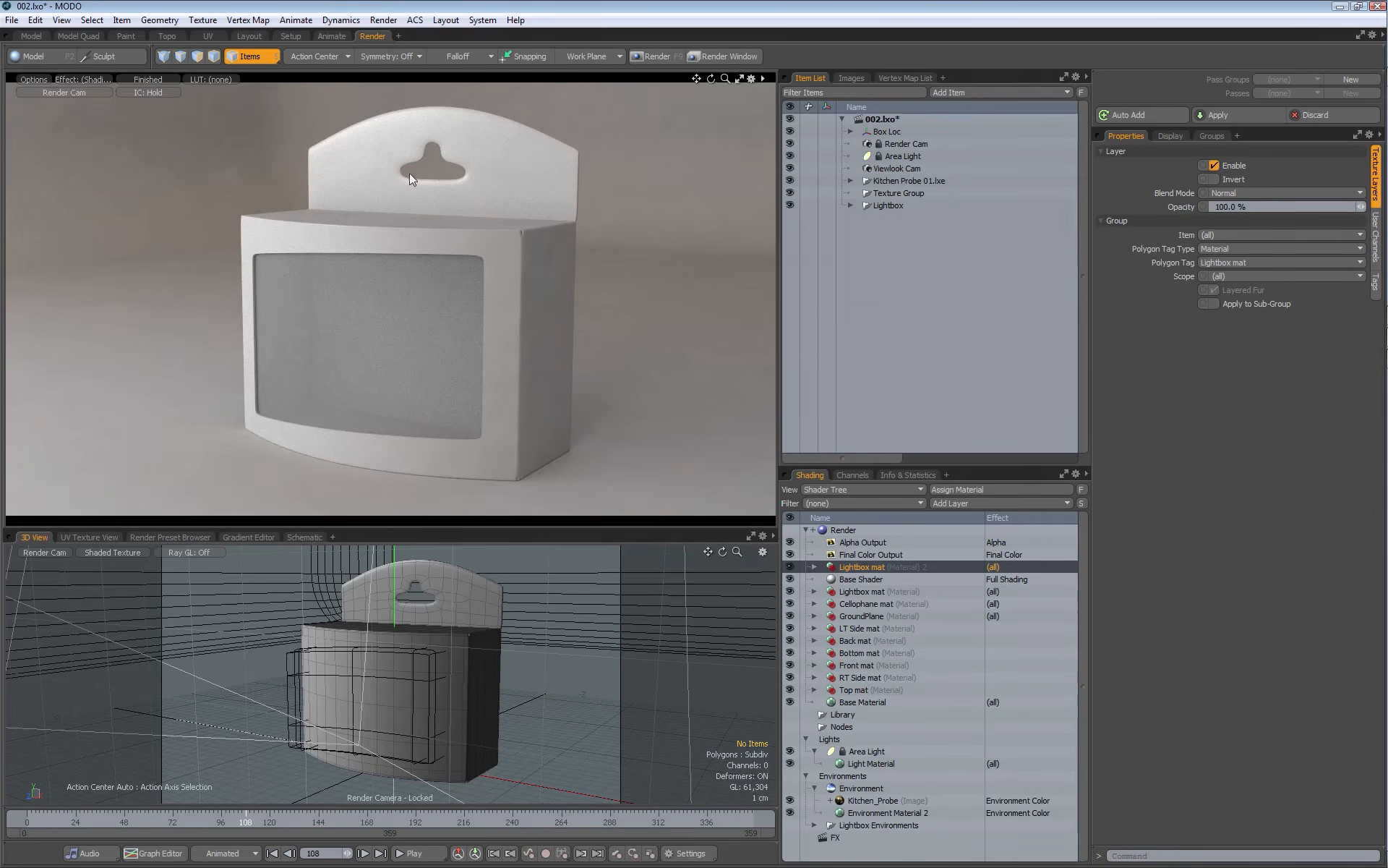
left_click(856, 593)
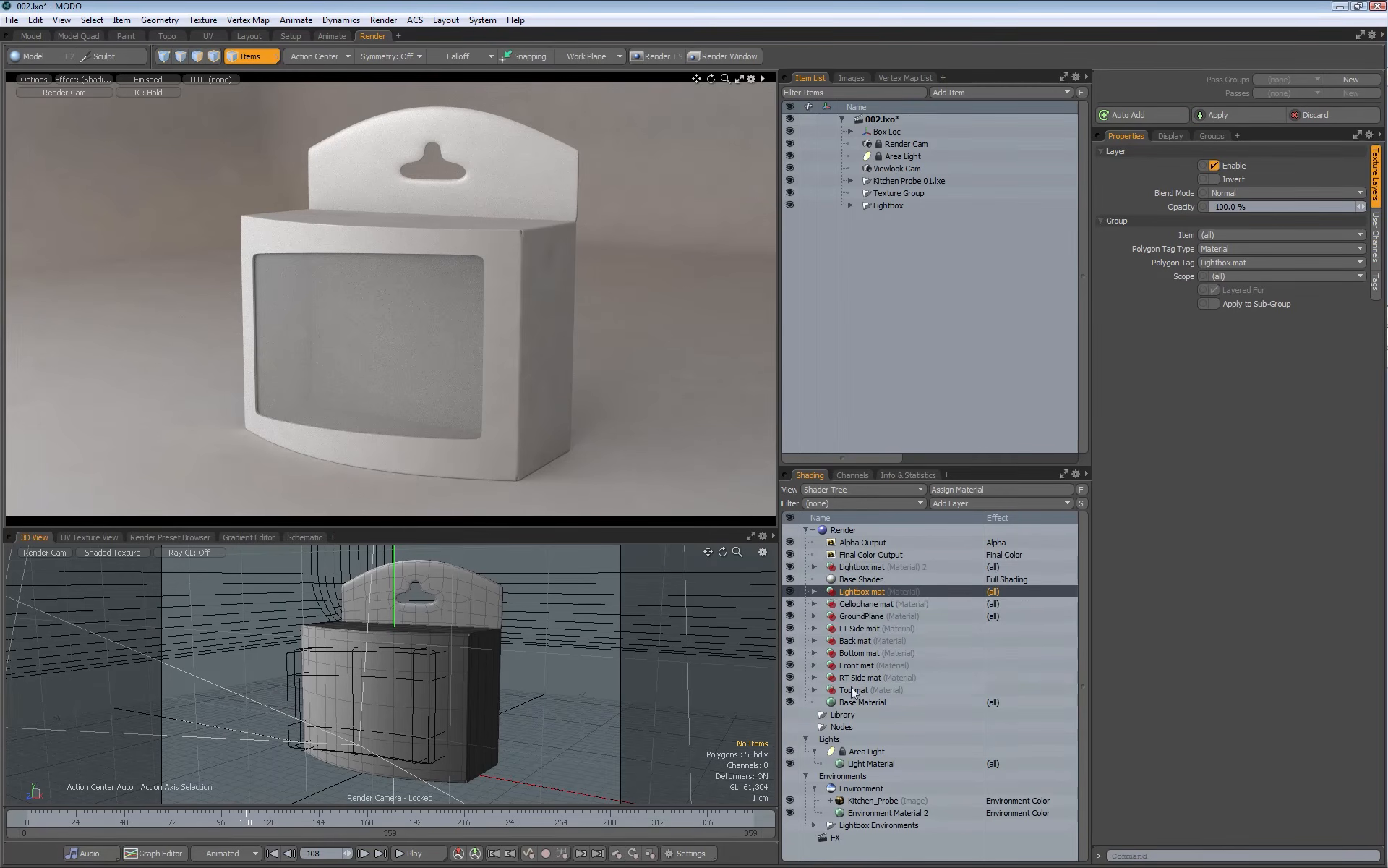
left_click(863, 689, "shift")
left_click(950, 504)
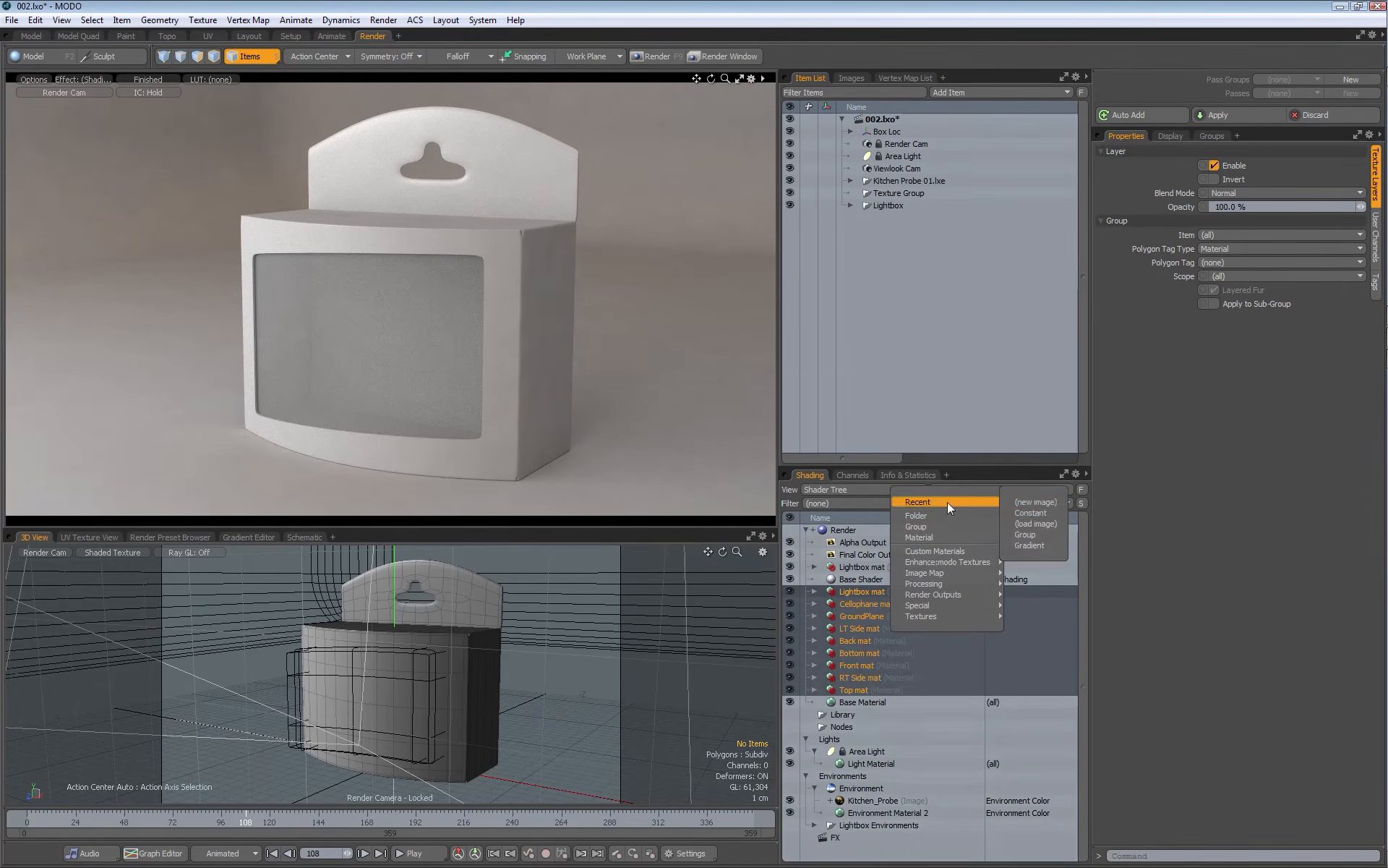
left_click(864, 596)
Step: Add a Group layer directly above the Base Shader in the shader tree
left_click(854, 579)
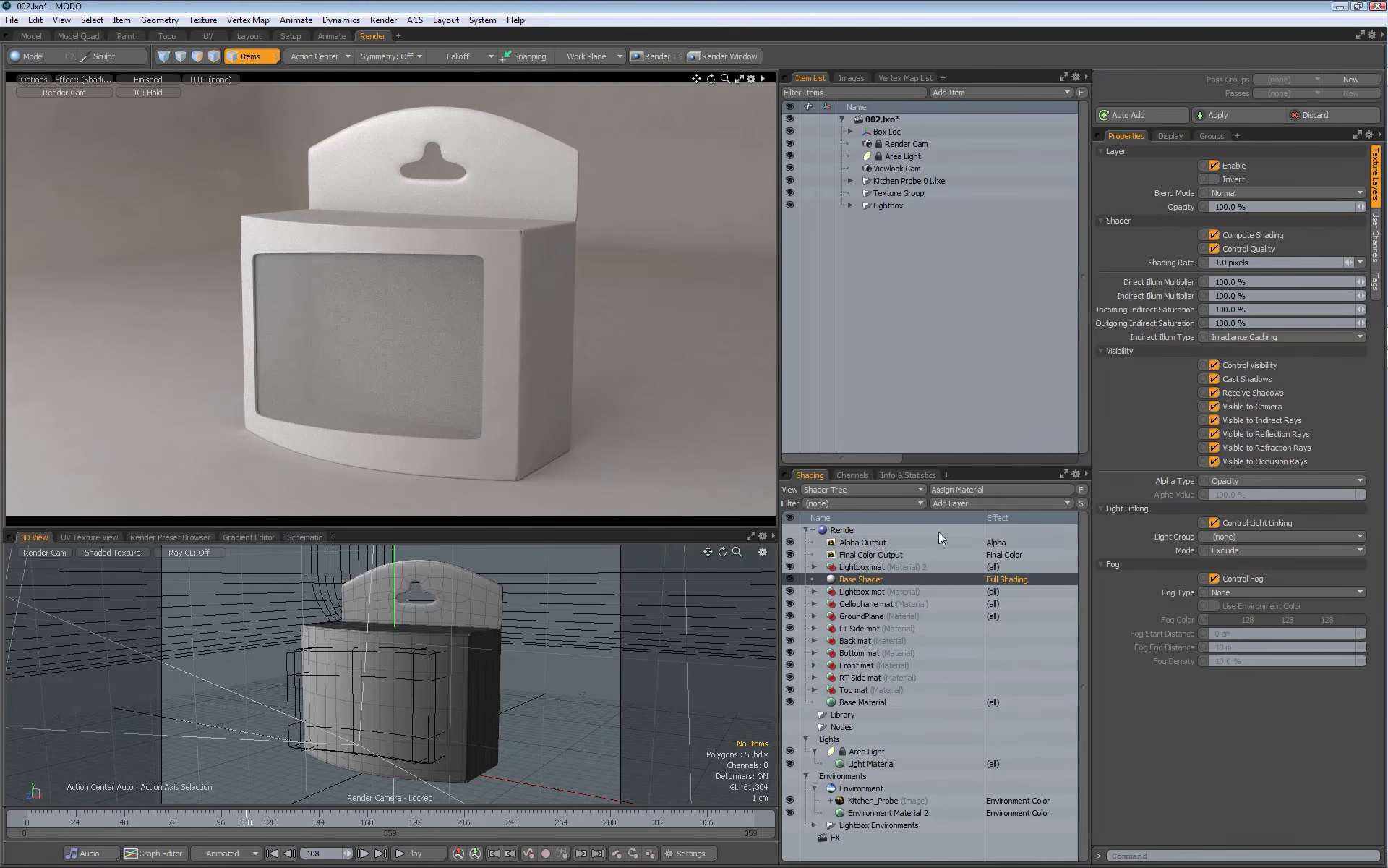
left_click(961, 502)
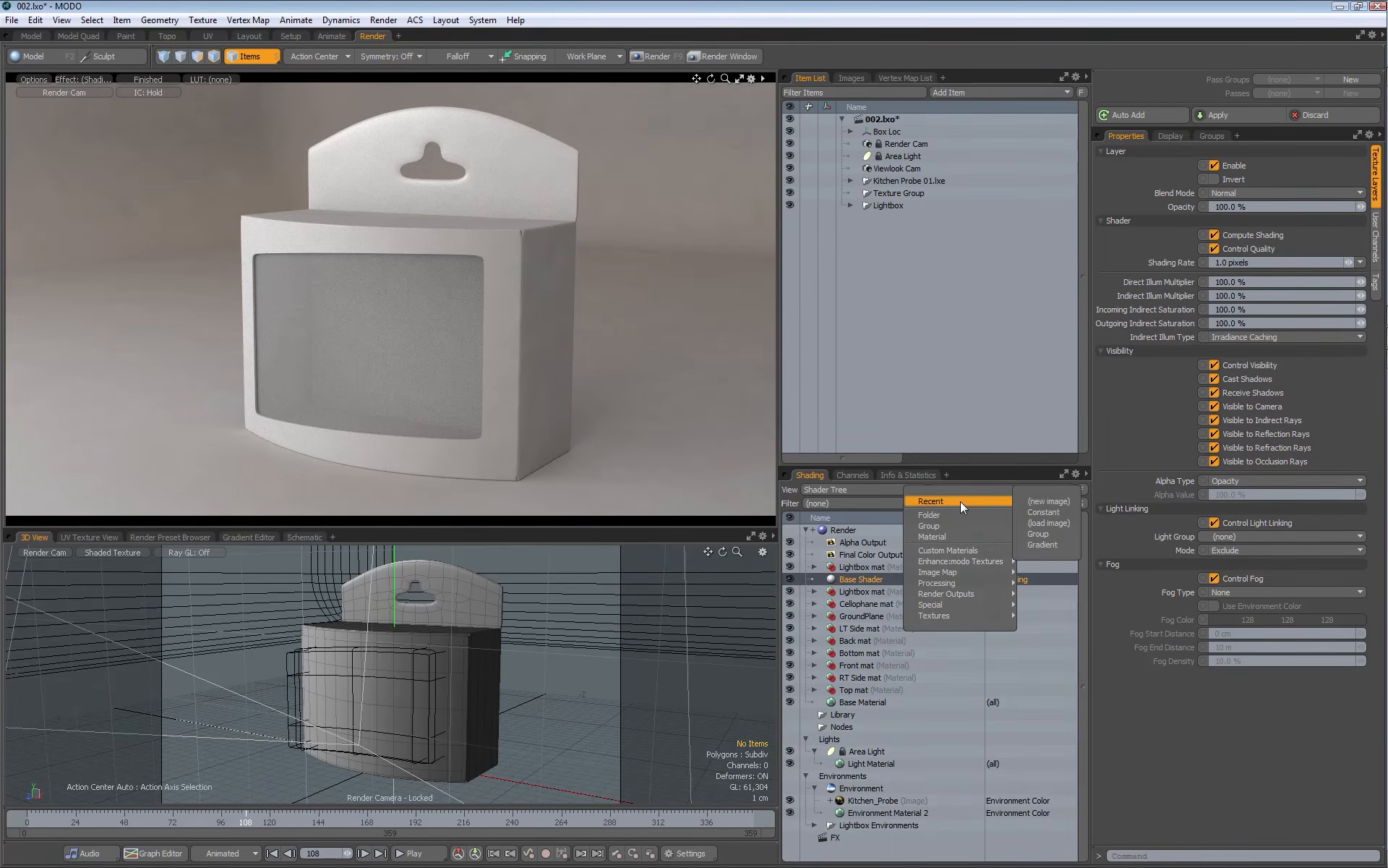
left_click(935, 529)
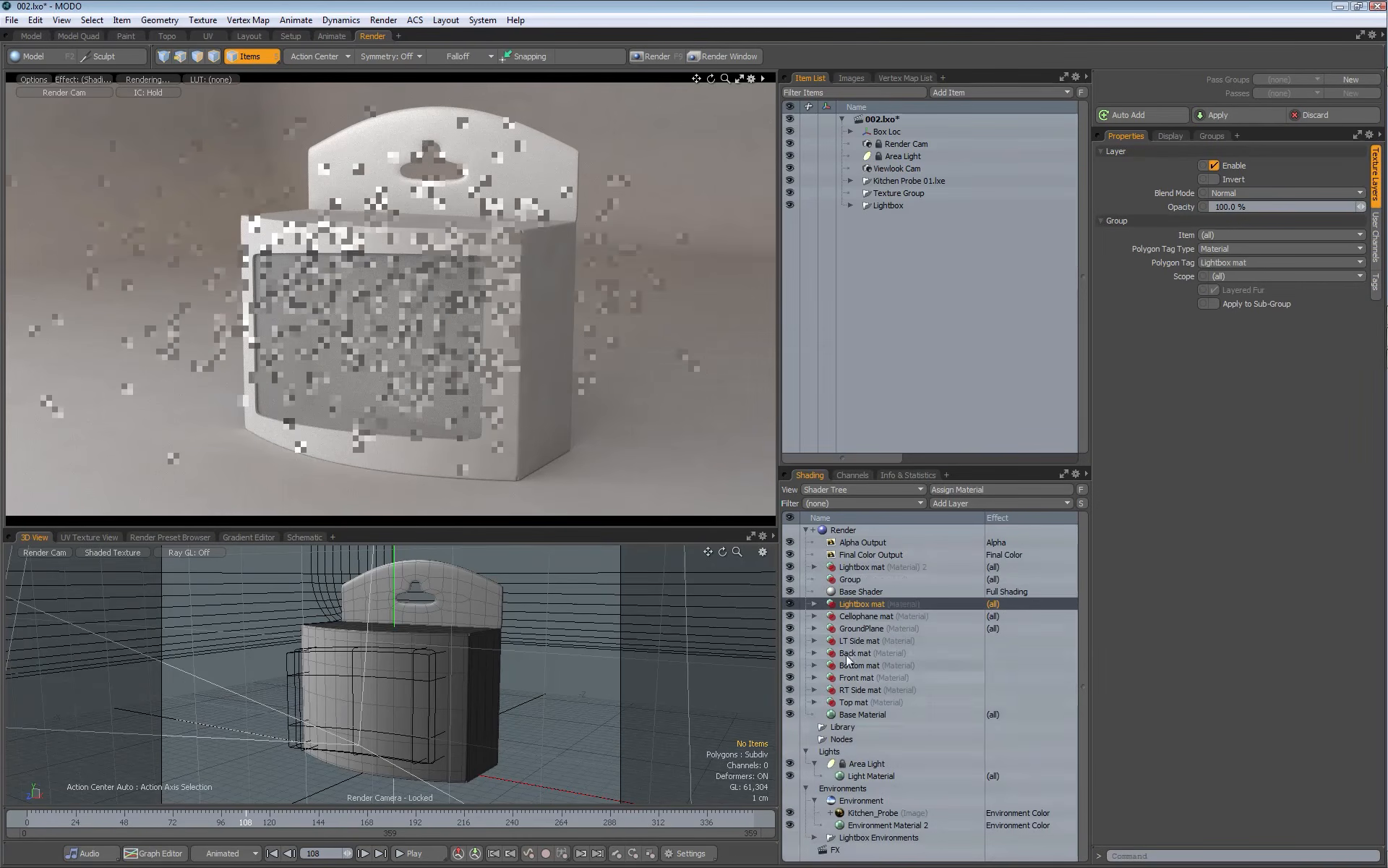
Step: Move the Base Shader and all material groups from the lower Lightbox mat through Top mat into the new Group and expand it
left_click(857, 702, "shift")
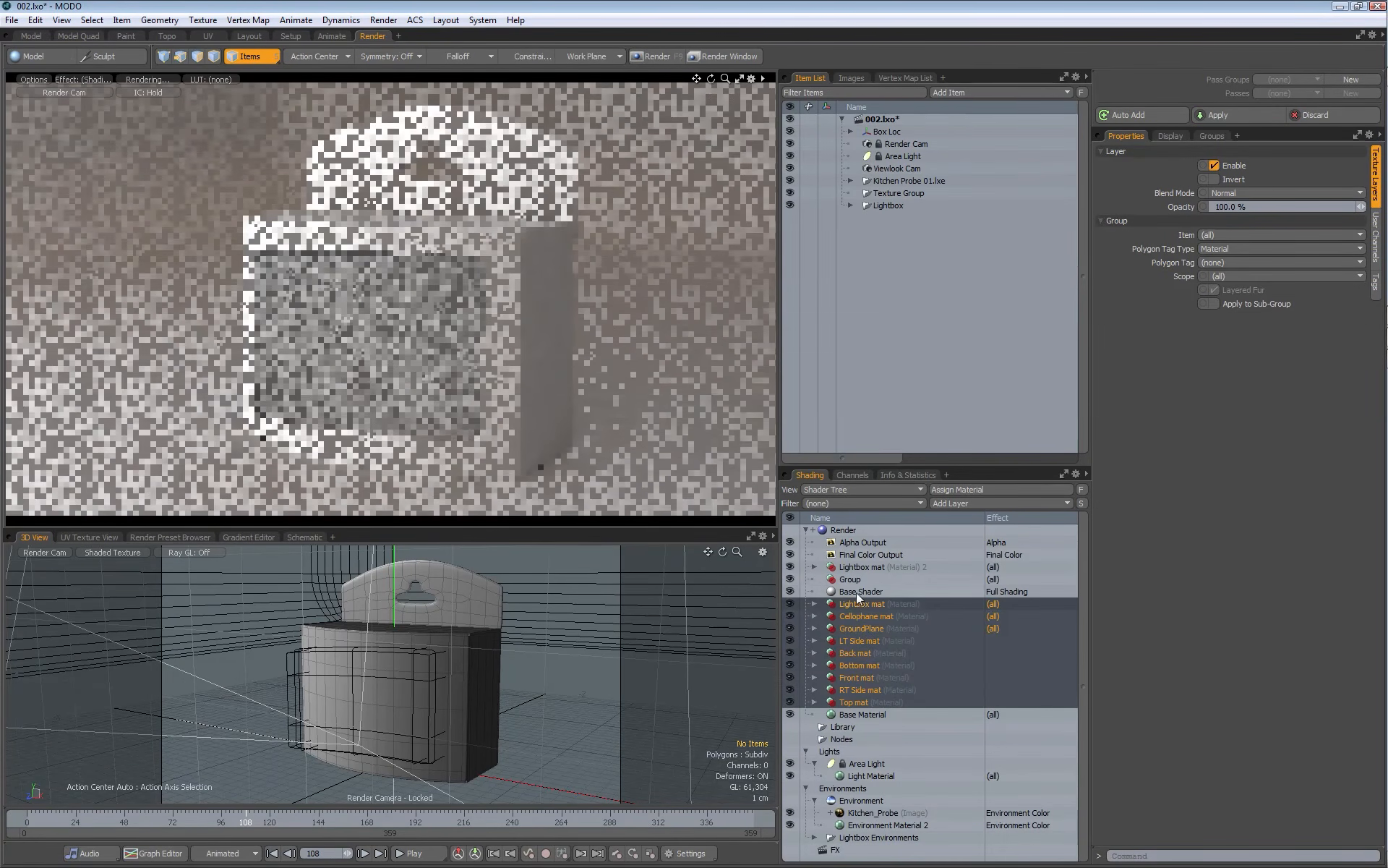
left_click(856, 592, "shift")
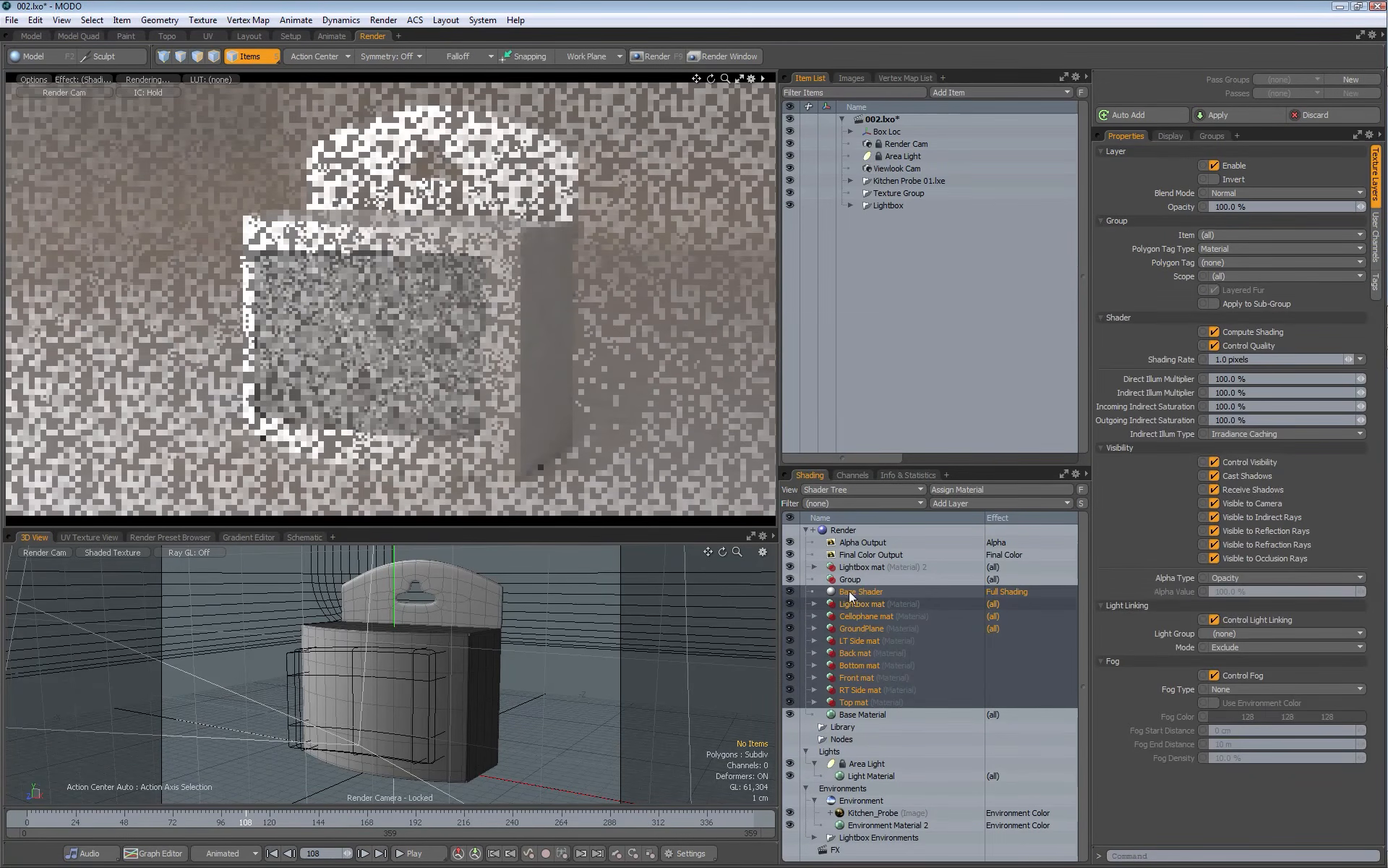
left_click_drag(849, 590, 852, 579)
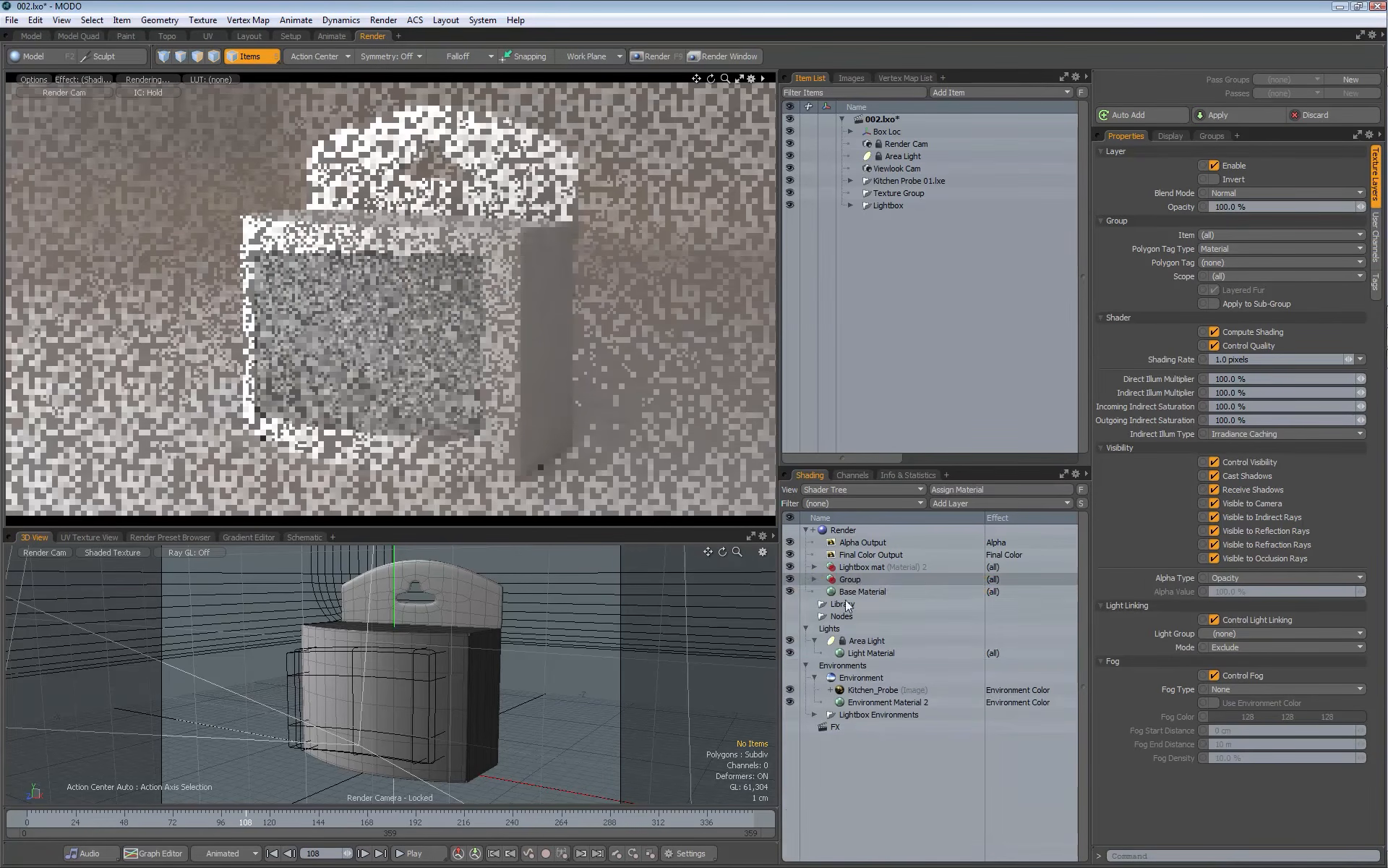
left_click(815, 579)
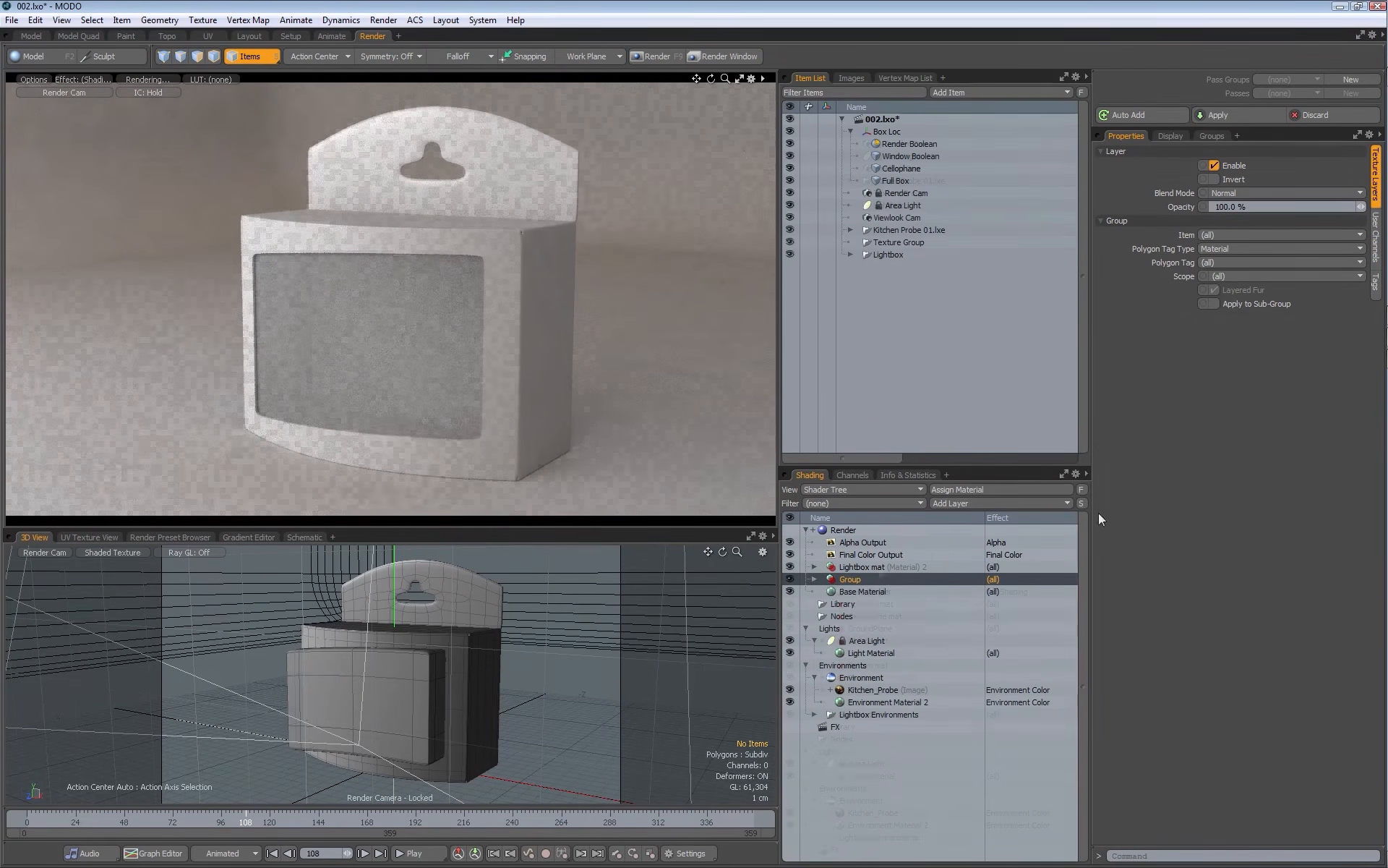
left_click(815, 580)
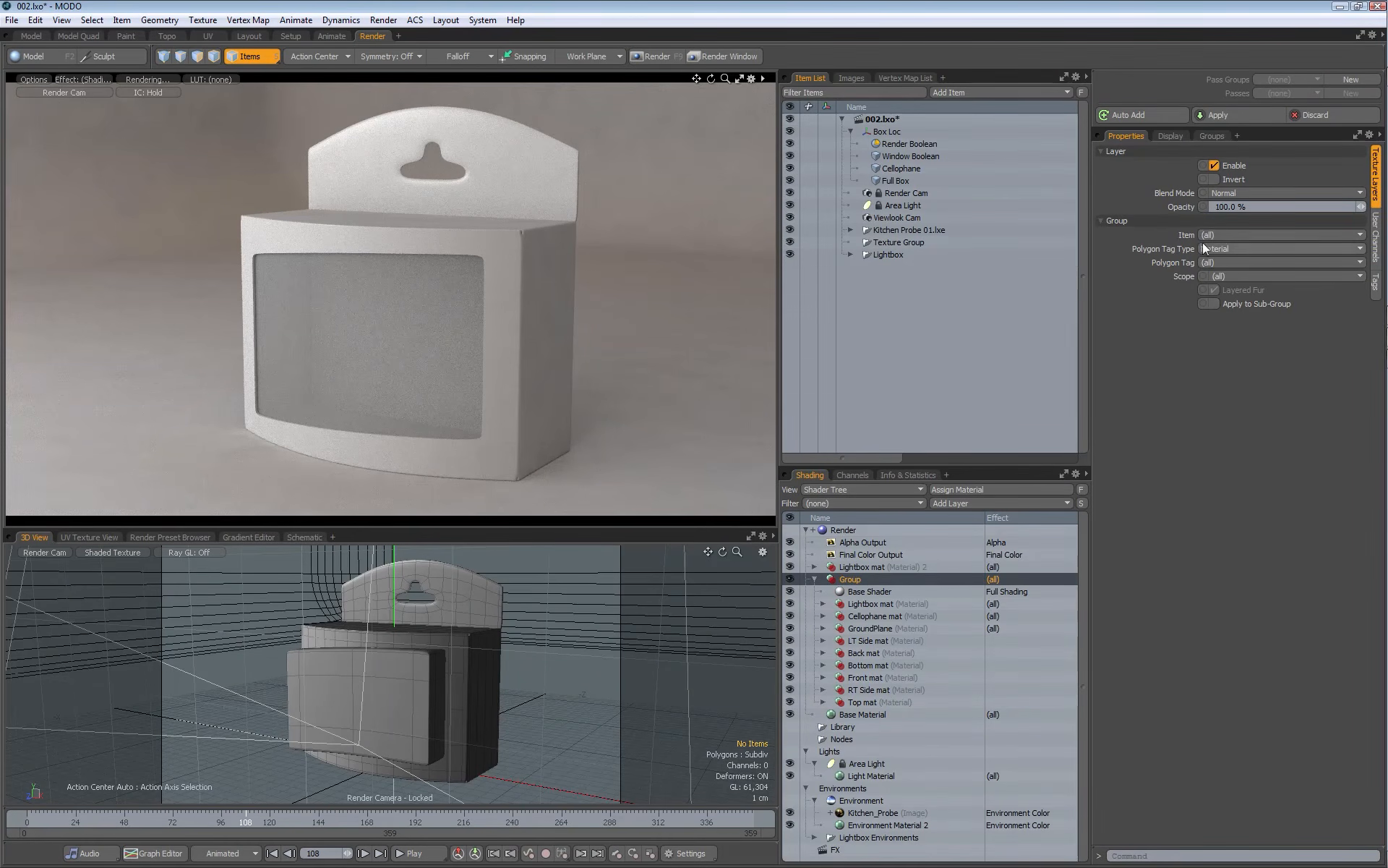
Step: Create a Standard item group named Box from the selected Cellophane and Full Box items
left_click(1222, 236)
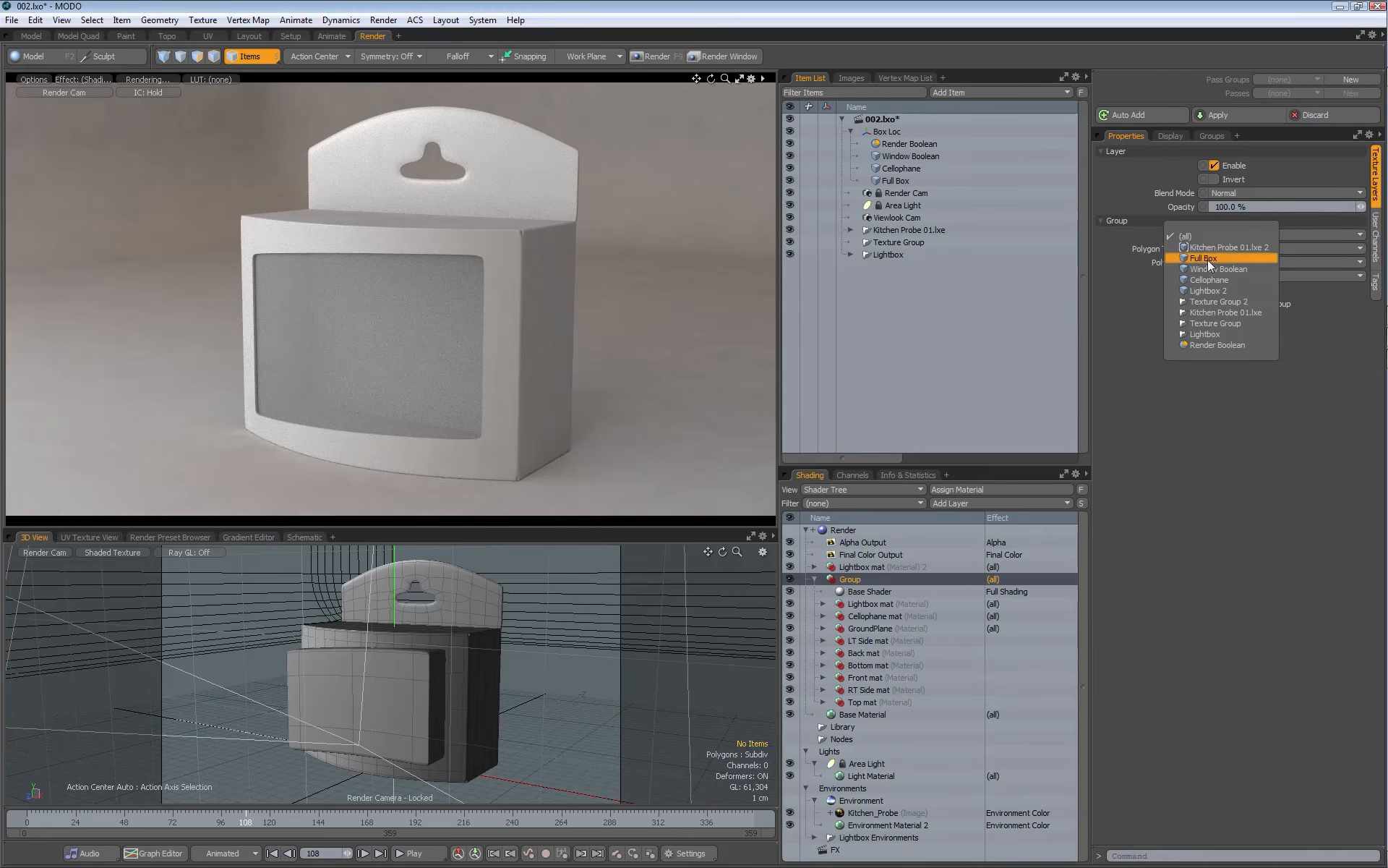
left_click(902, 157)
left_click(903, 156)
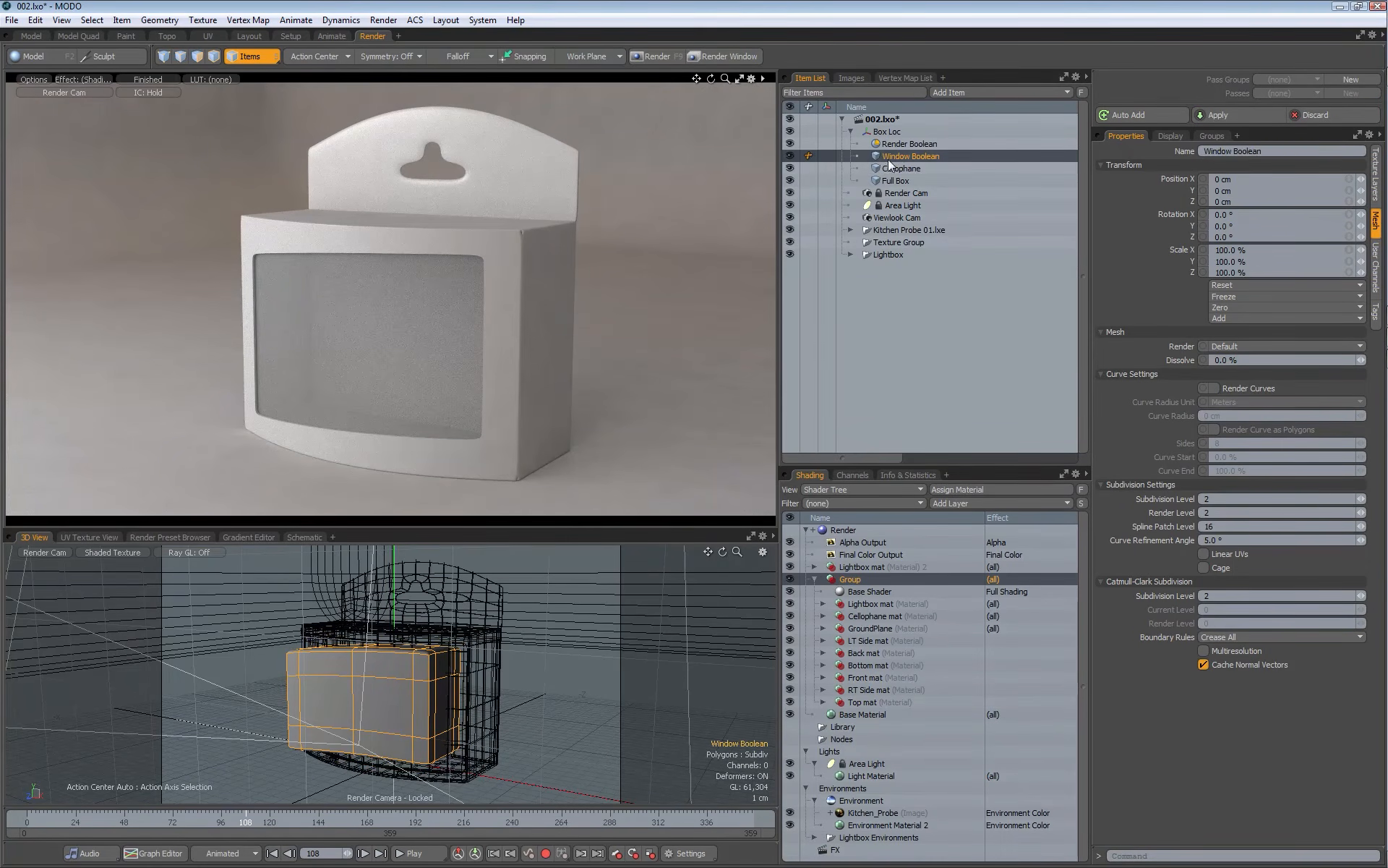
left_click(900, 167)
left_click(901, 180, "shift")
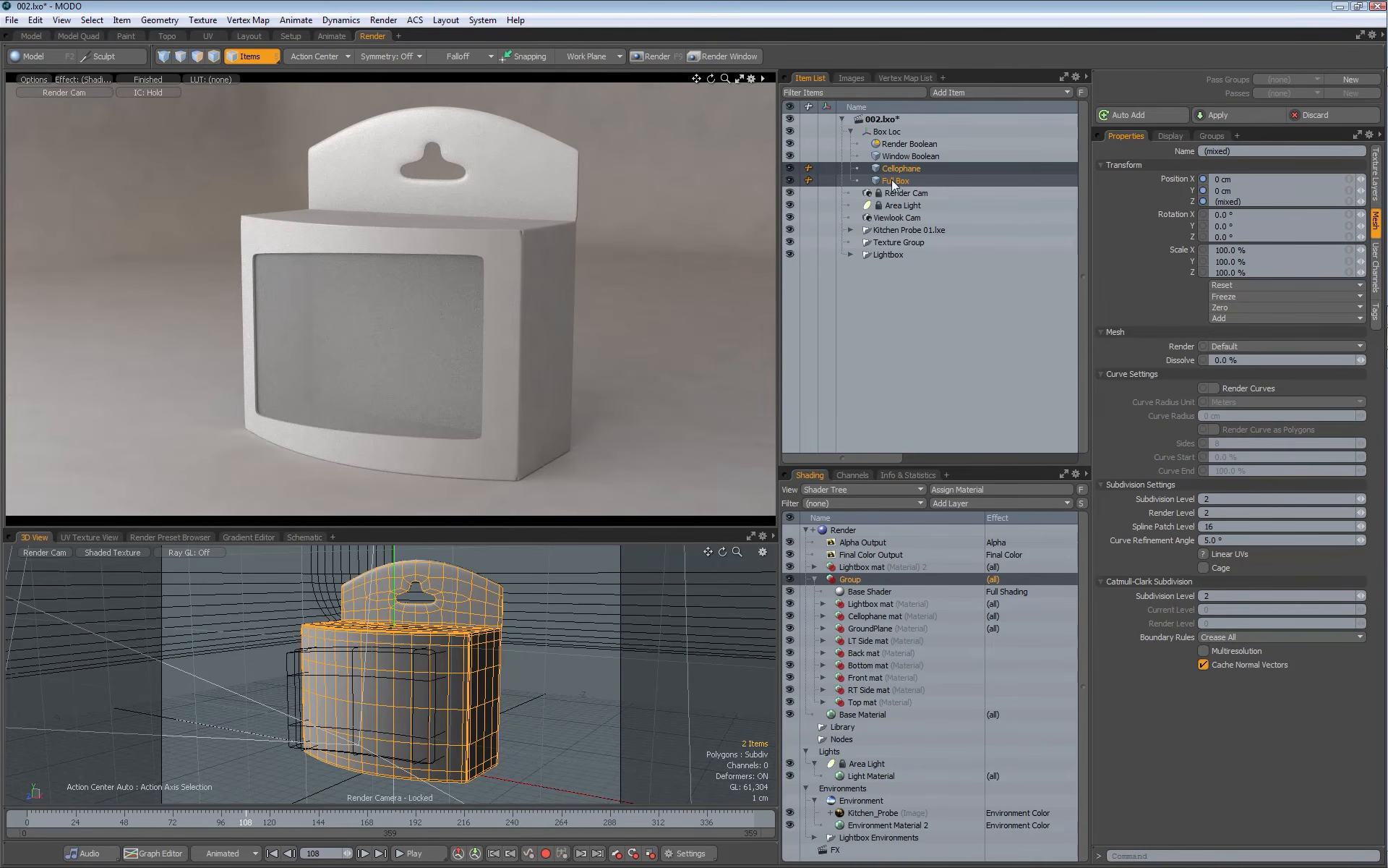
left_click(1212, 137)
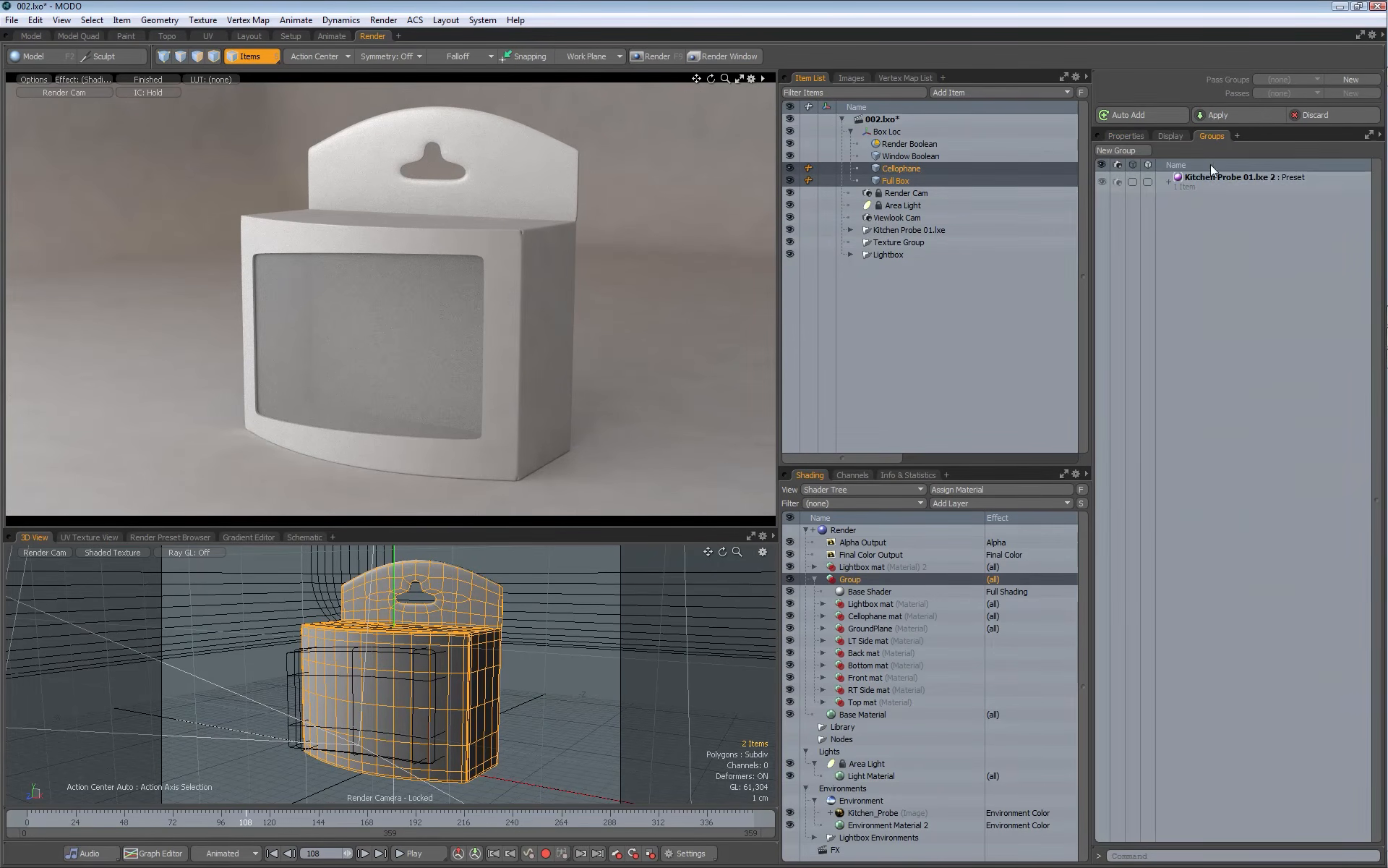
left_click(1121, 152)
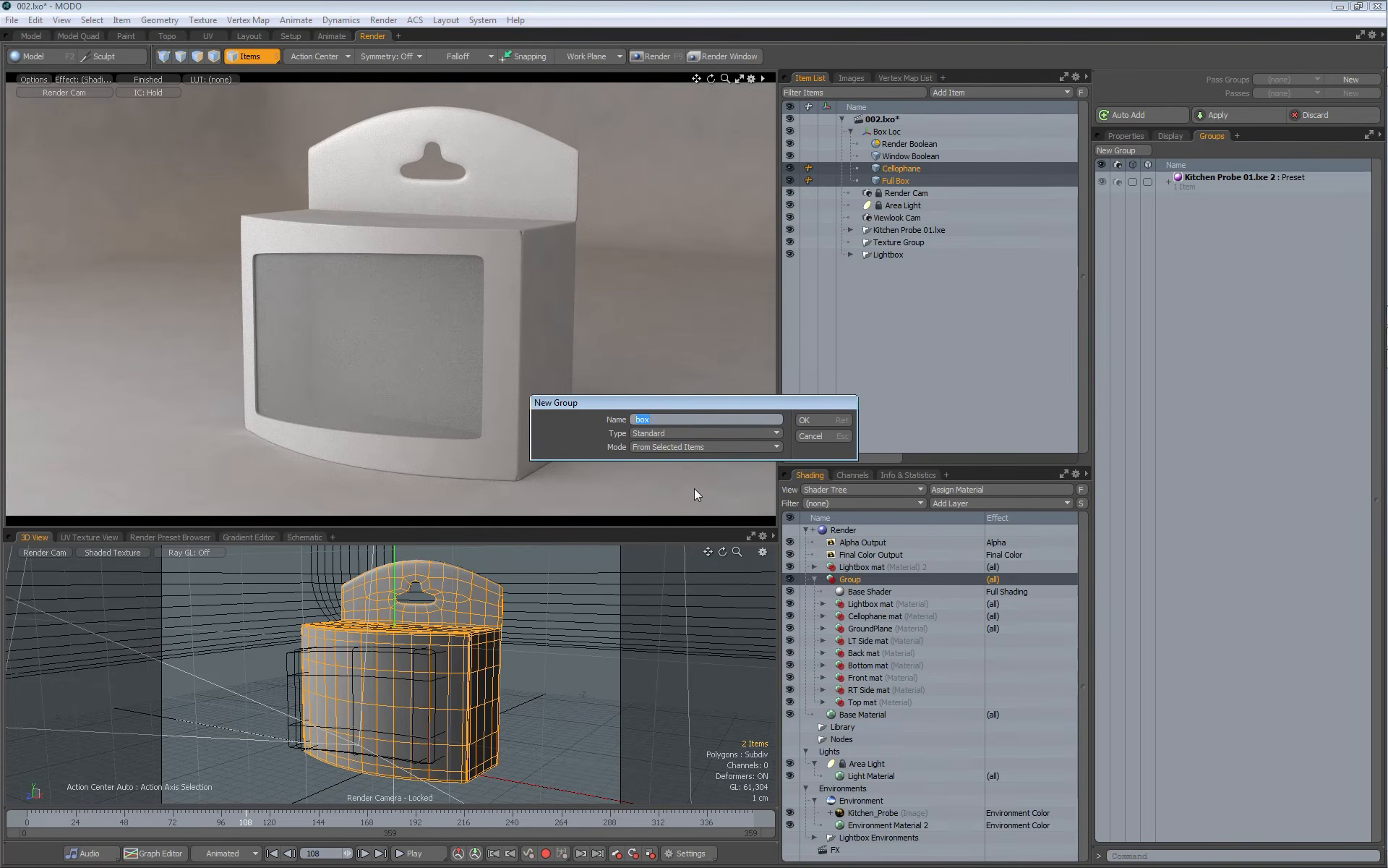
type("Box")
left_click(641, 433)
left_click(640, 432)
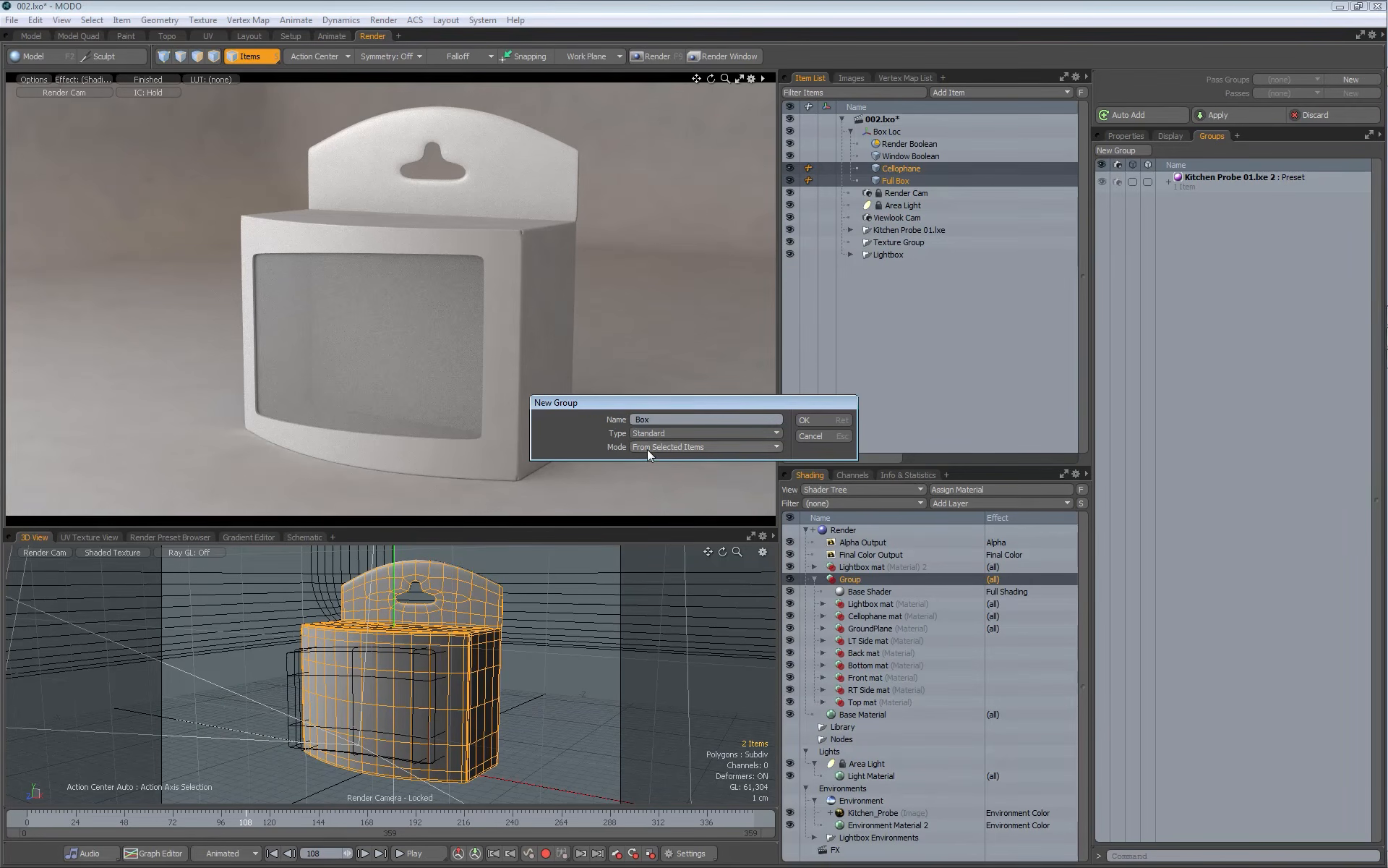
left_click(814, 420)
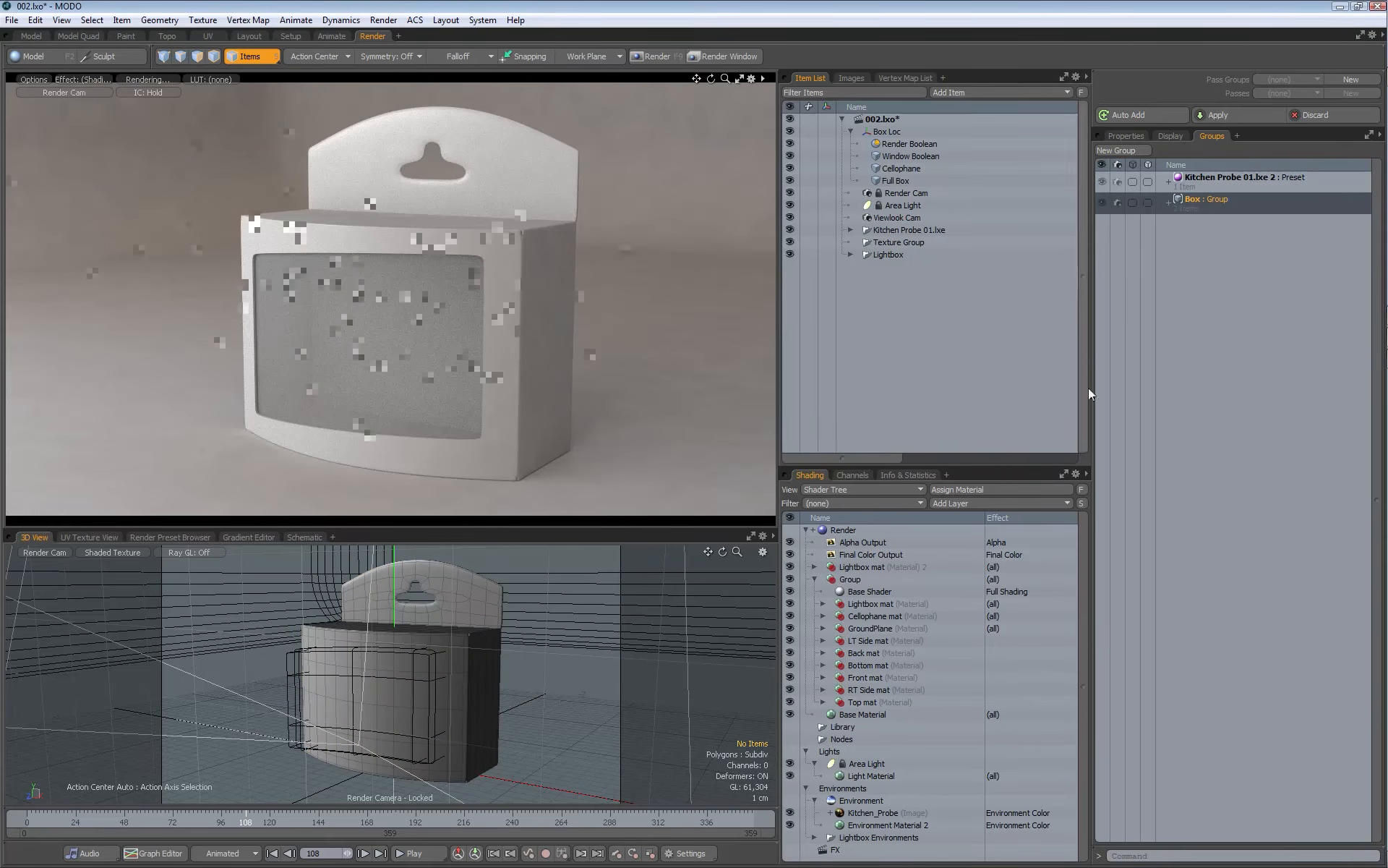
Step: Expand the Box item group to check its member items, and collapse it again
left_click(1169, 202)
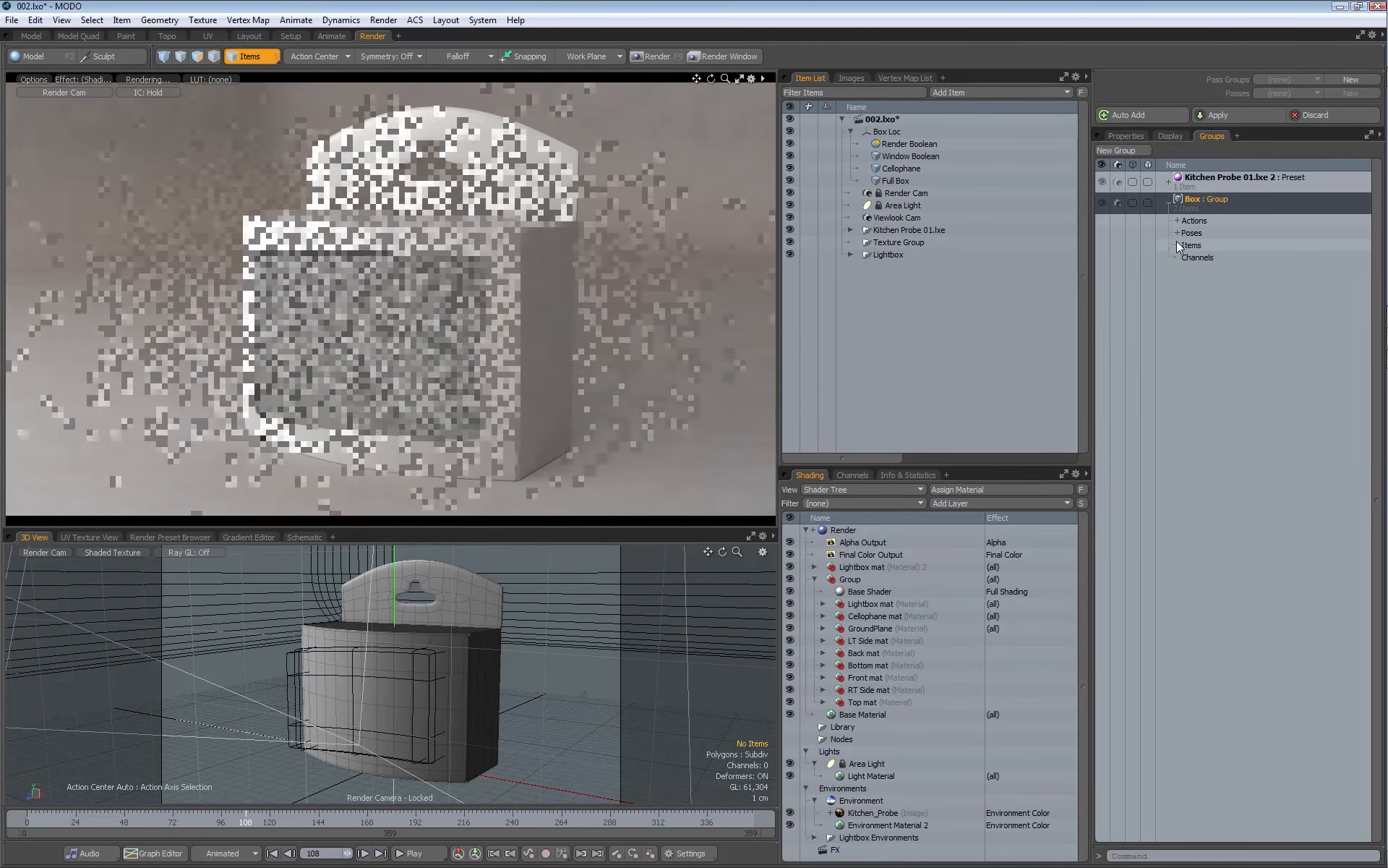
left_click(1176, 245)
left_click(1218, 258)
left_click(1218, 270)
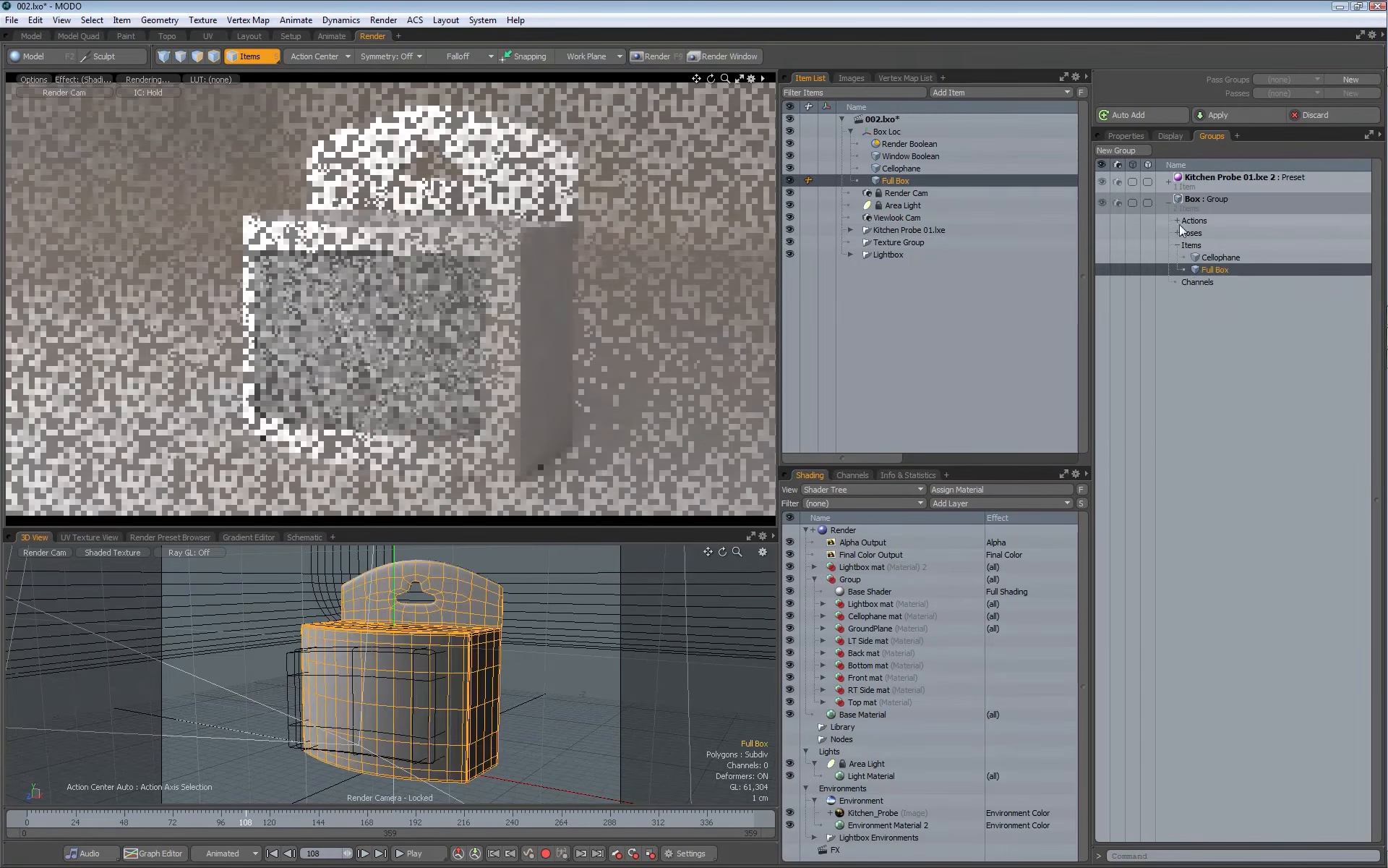
left_click(1168, 202)
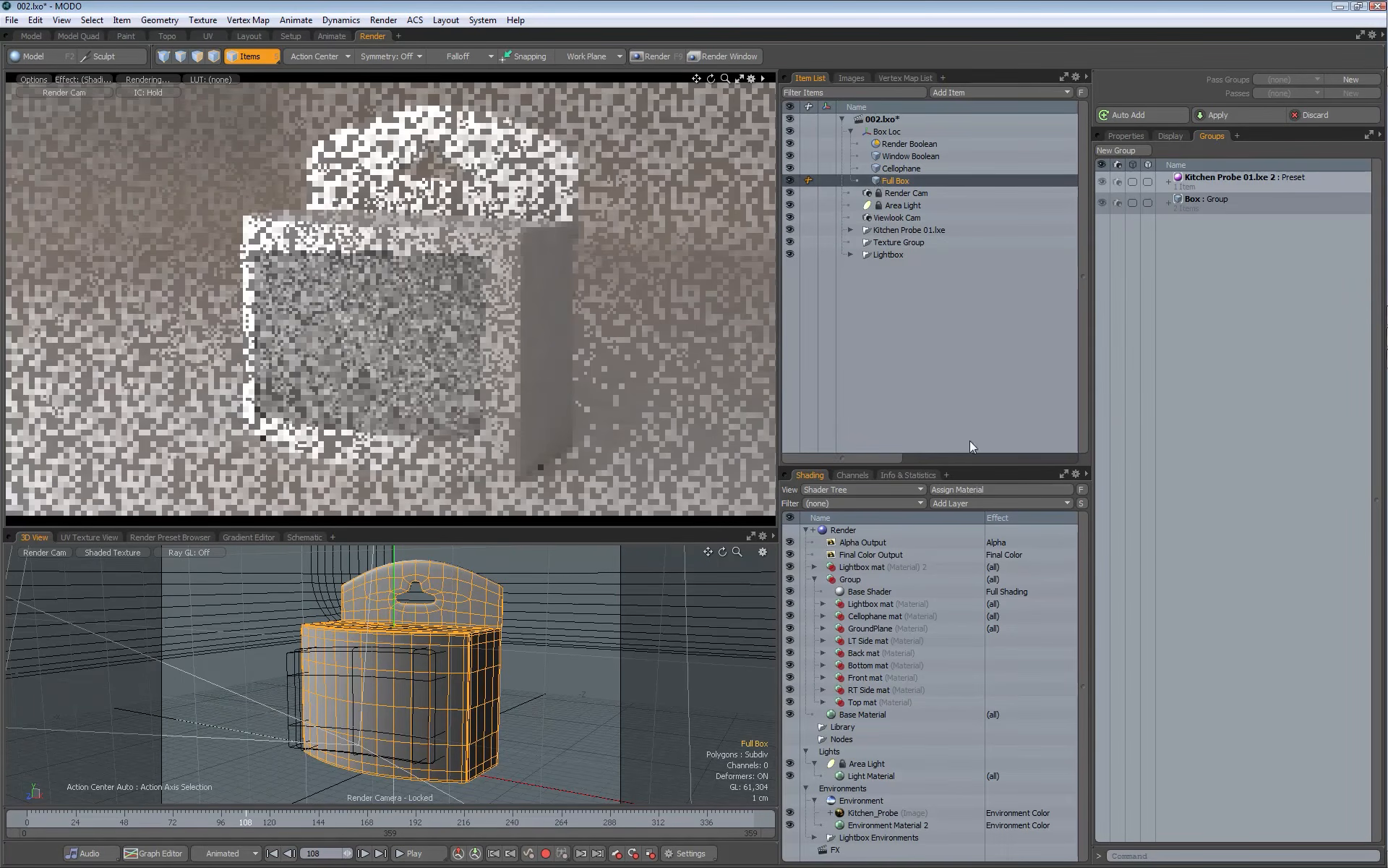
Step: Limit the Group layer in the shader tree to the Box item group
left_click(833, 580)
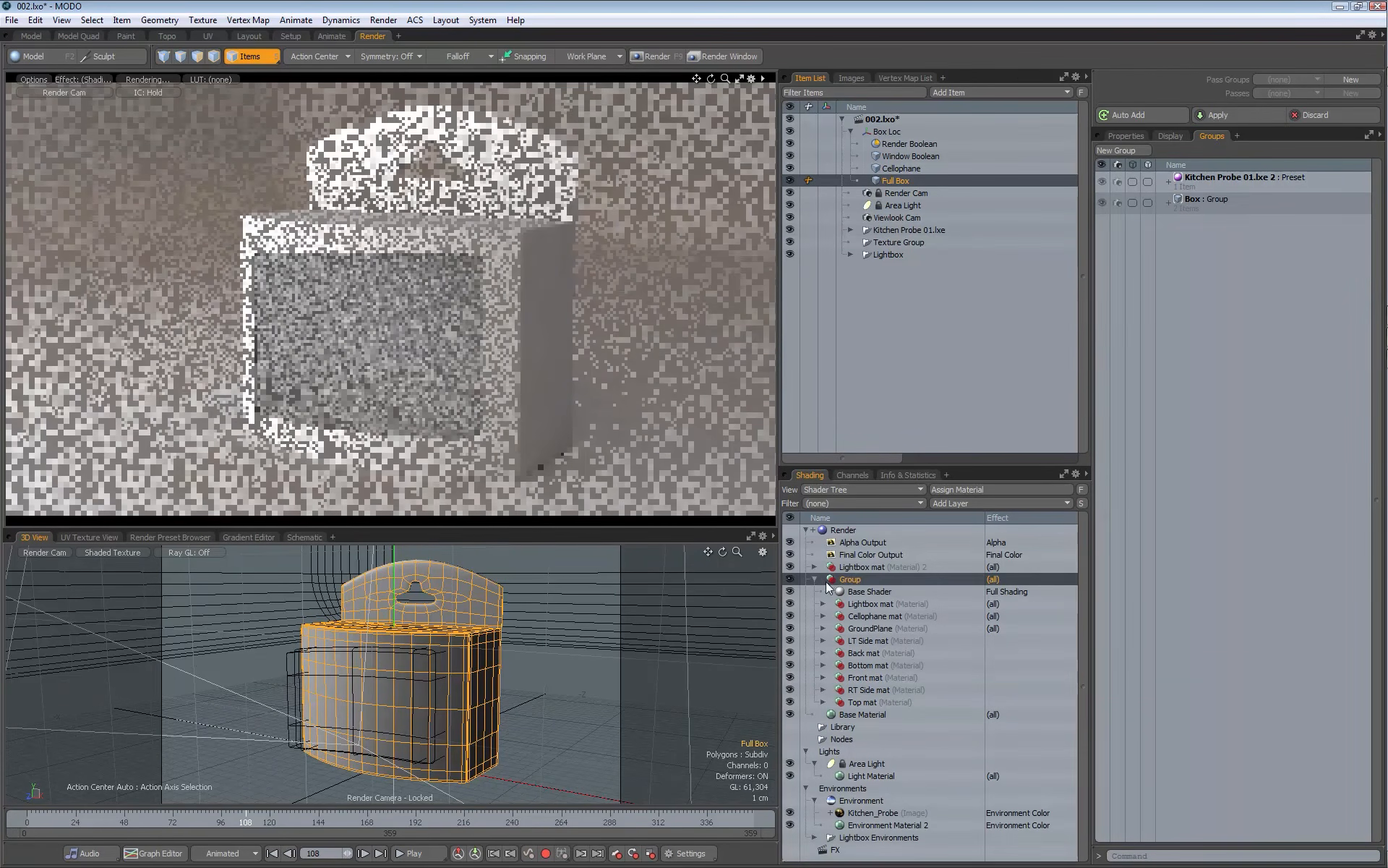
left_click(1125, 136)
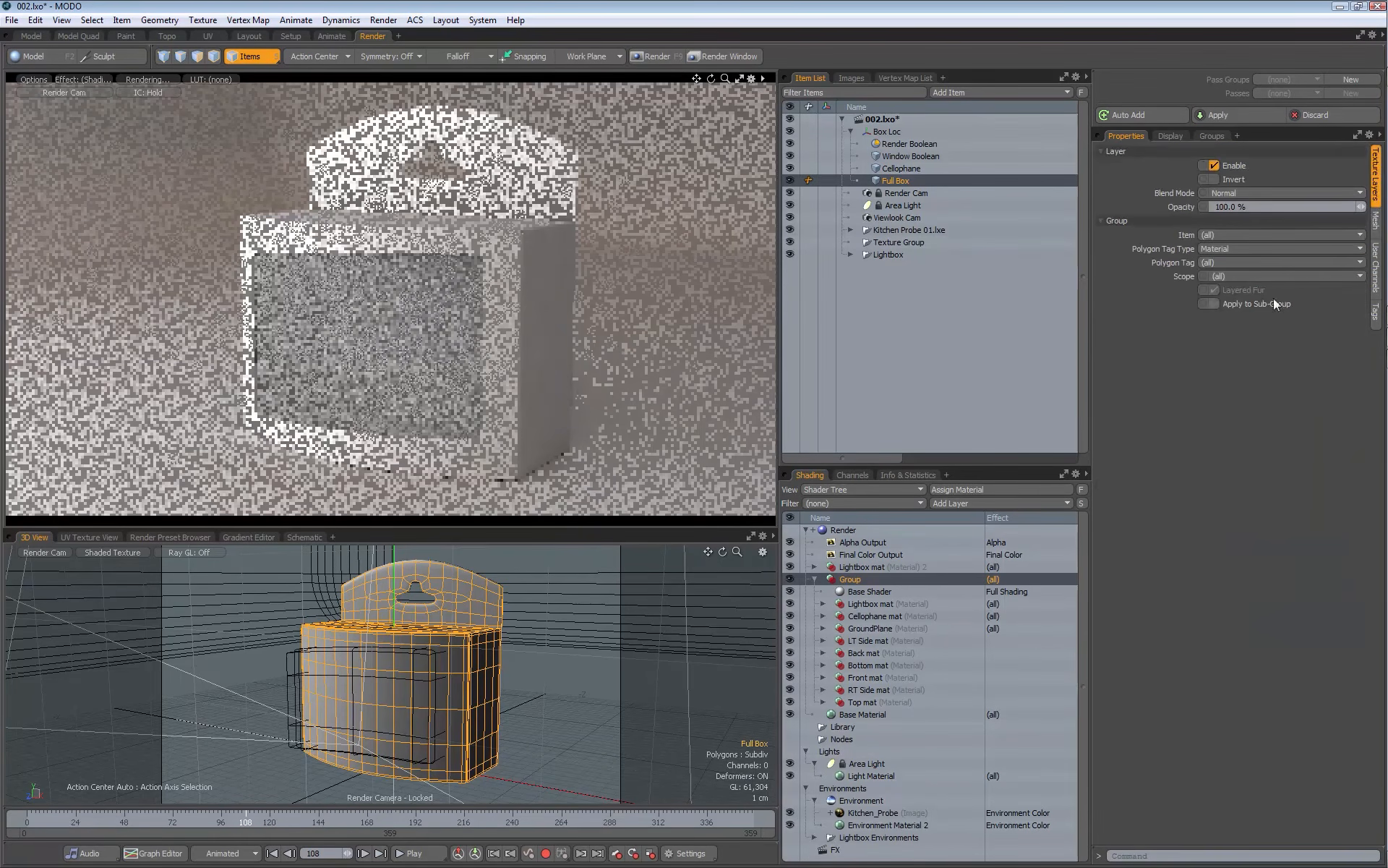
left_click(1225, 235)
left_click(1209, 258)
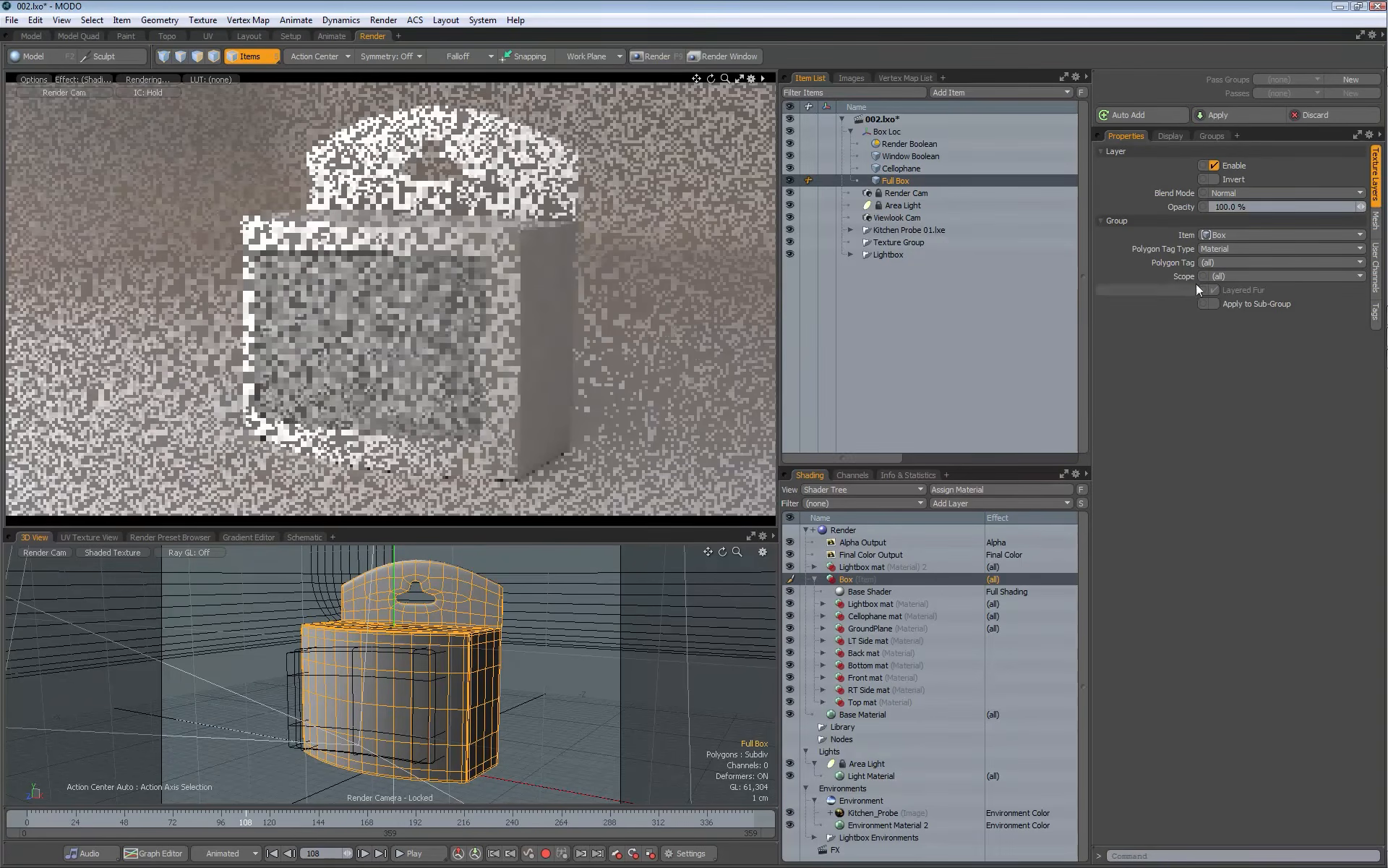
Step: Test the Box group's Base Shader without Visible to Camera in the render preview and restore the option
left_click(868, 593)
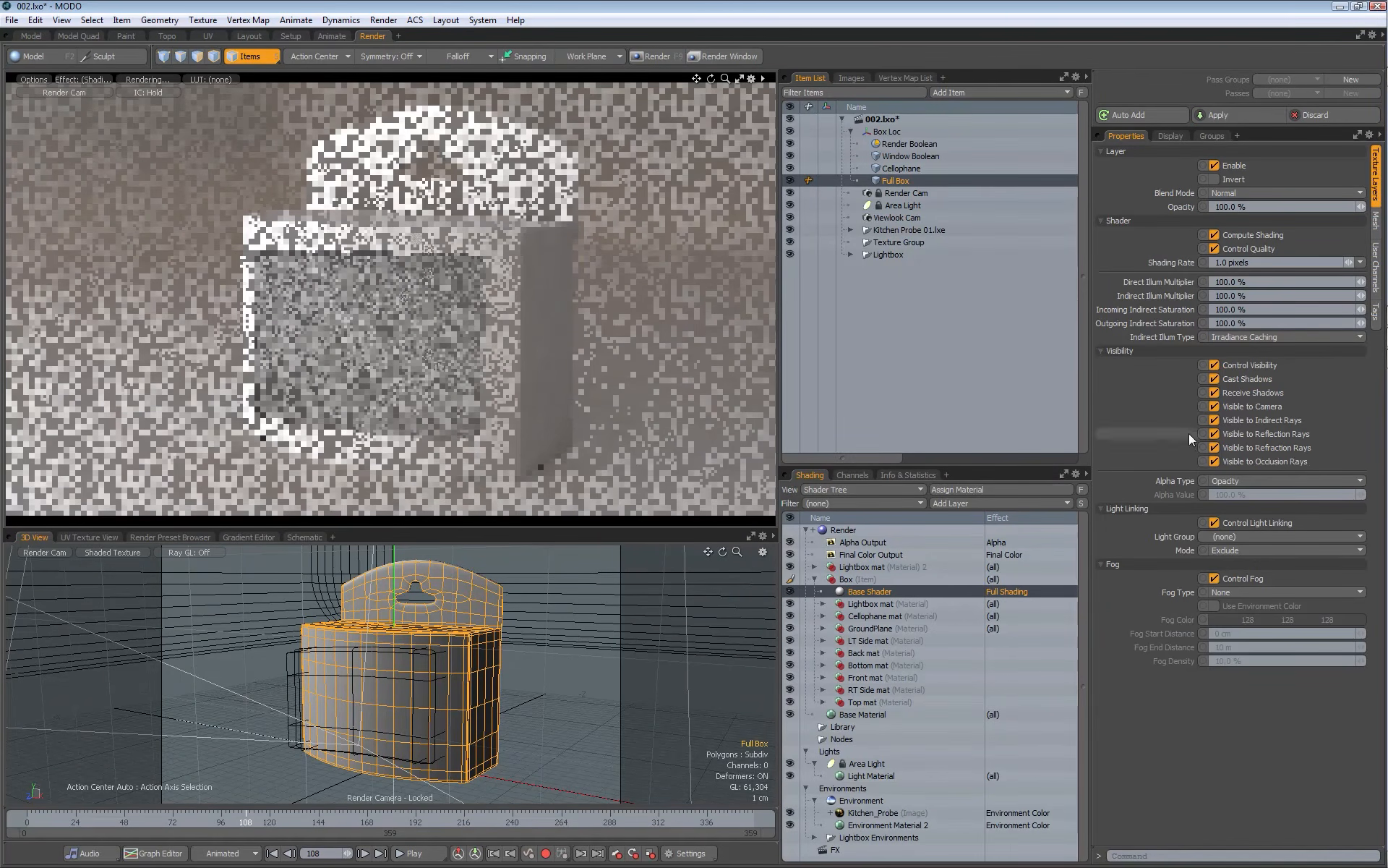
left_click(1214, 406)
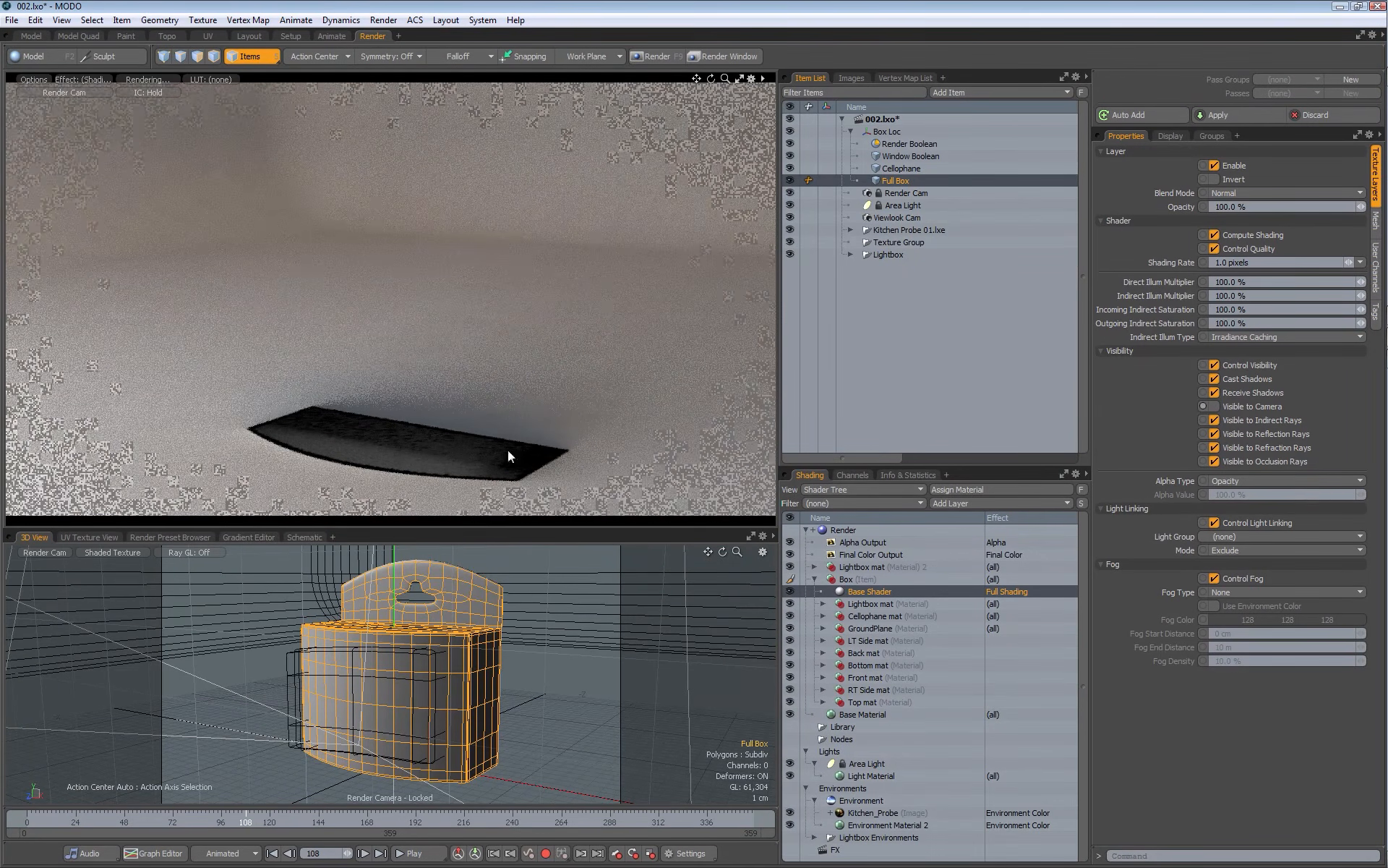
left_click(1214, 406)
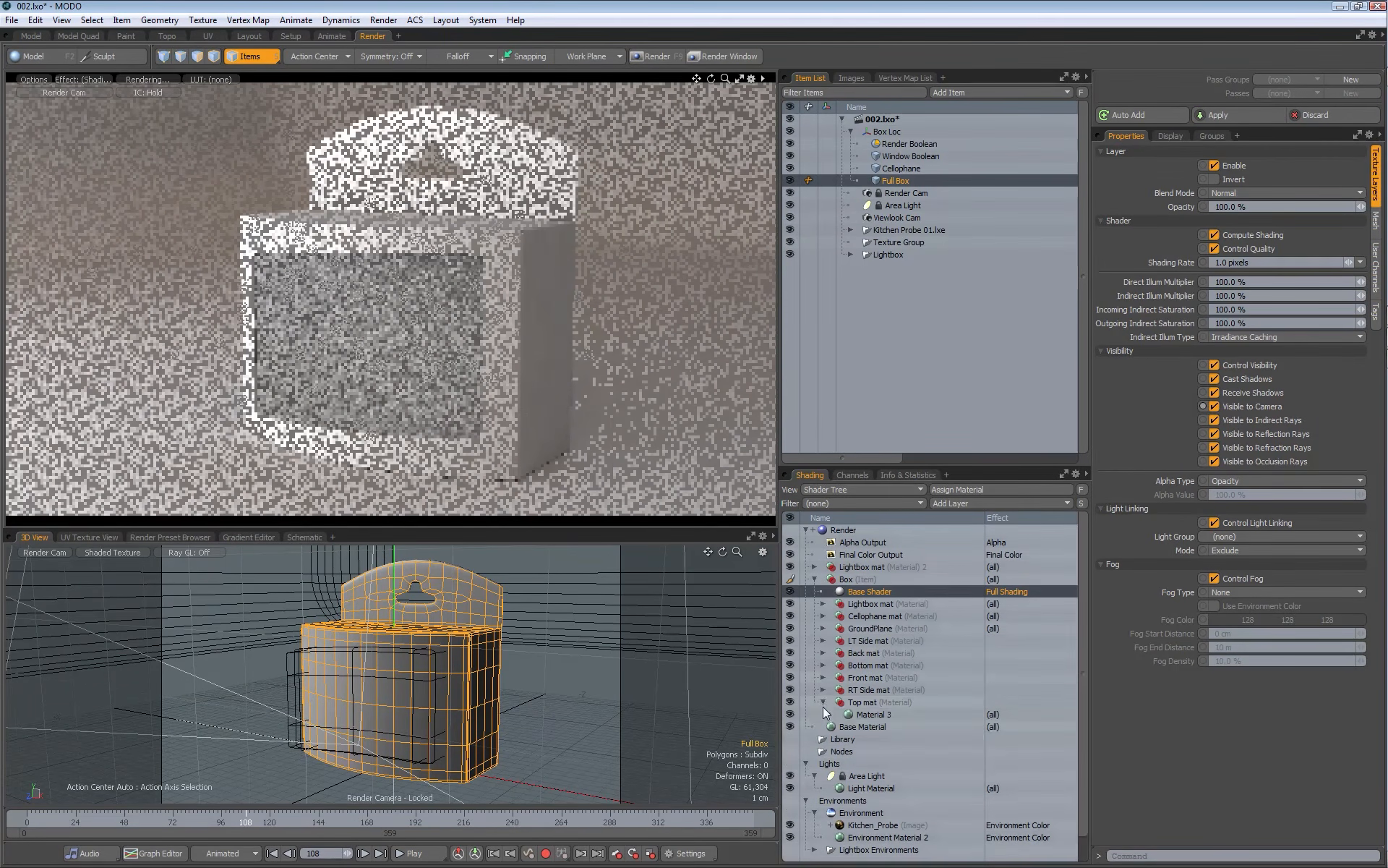
Step: Collapse the Box group in the shader tree and delete the Base Material below it
left_click(823, 617)
left_click(822, 616)
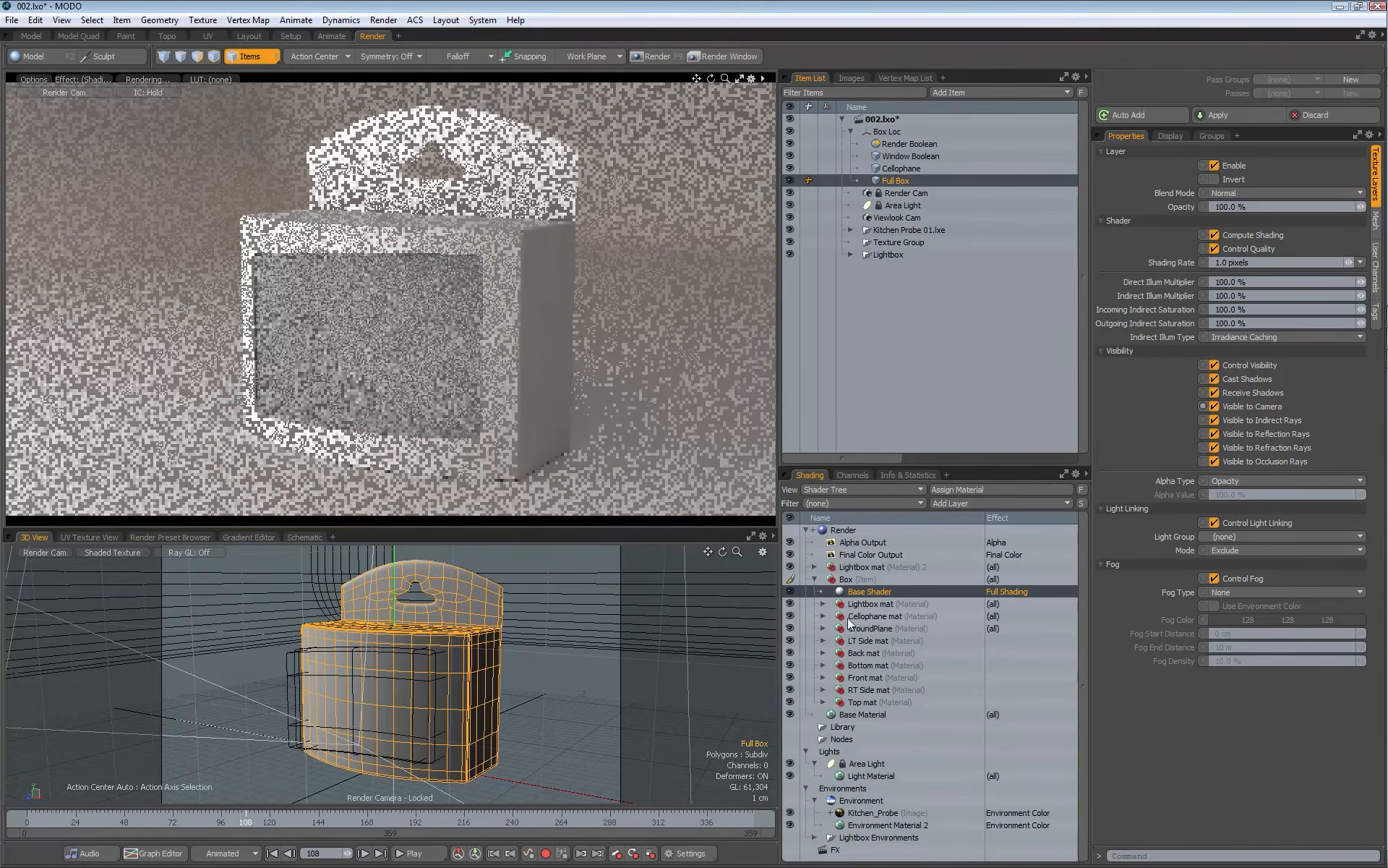
left_click(856, 580)
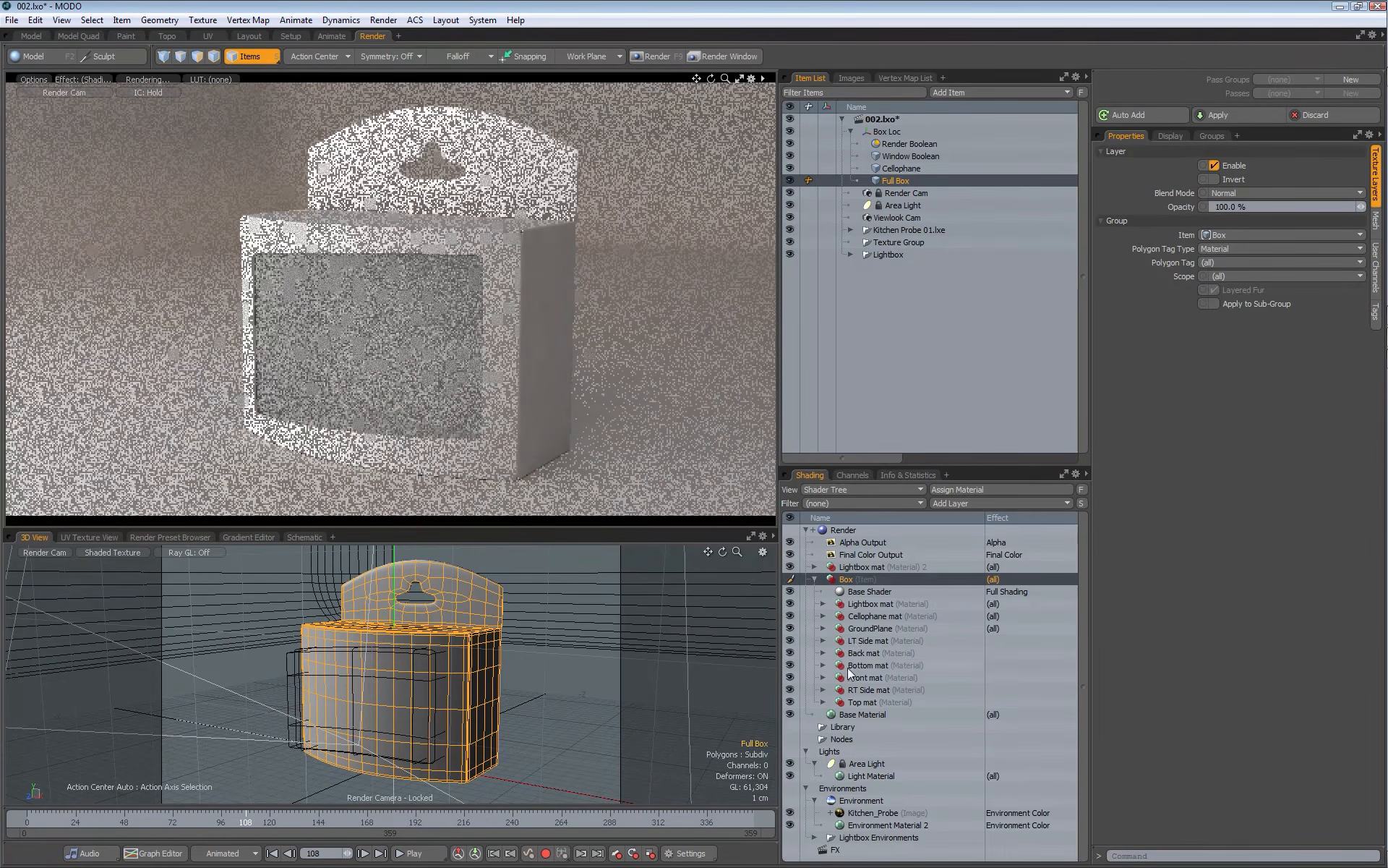
left_click(815, 579)
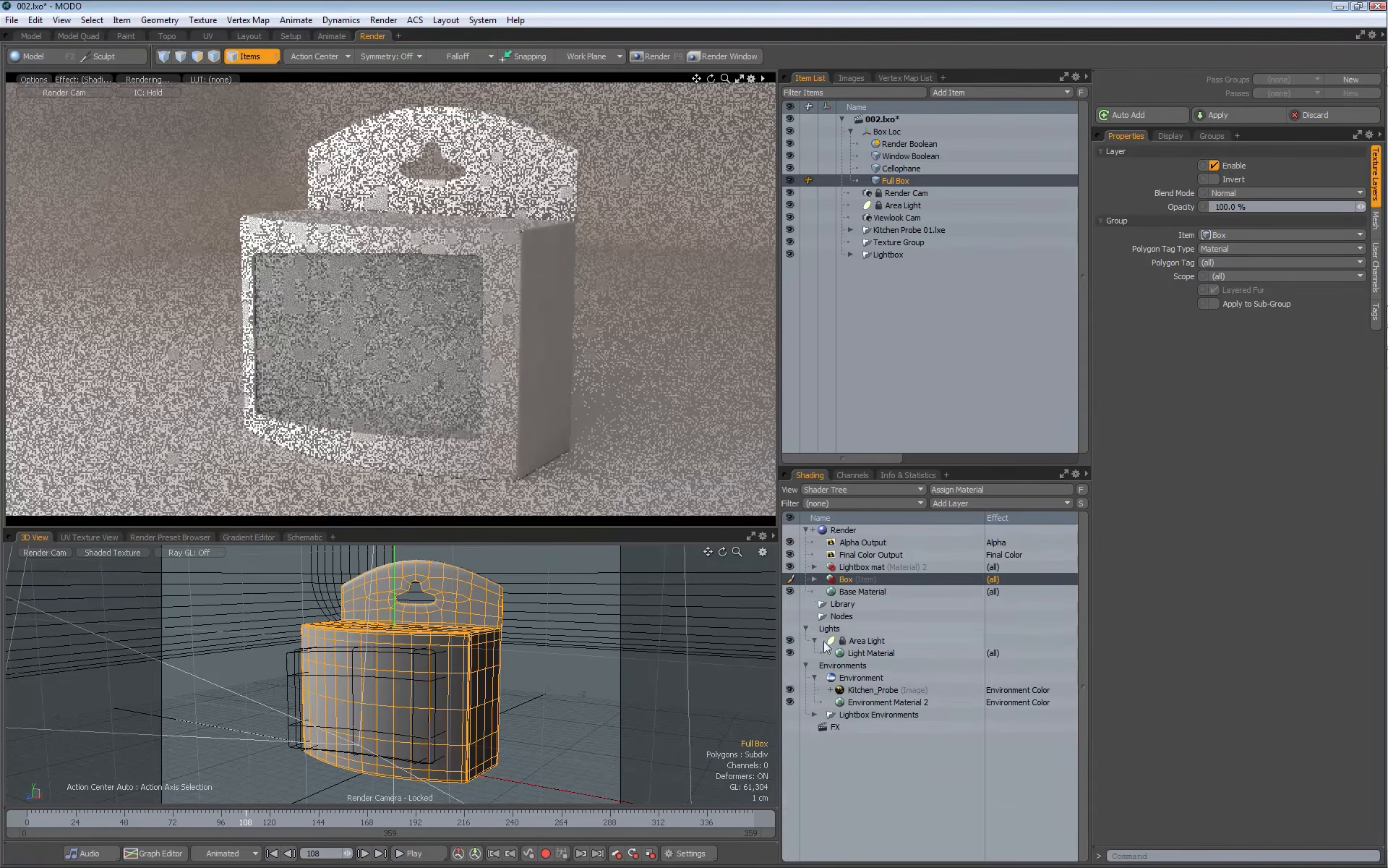
left_click(857, 590)
key("Delete")
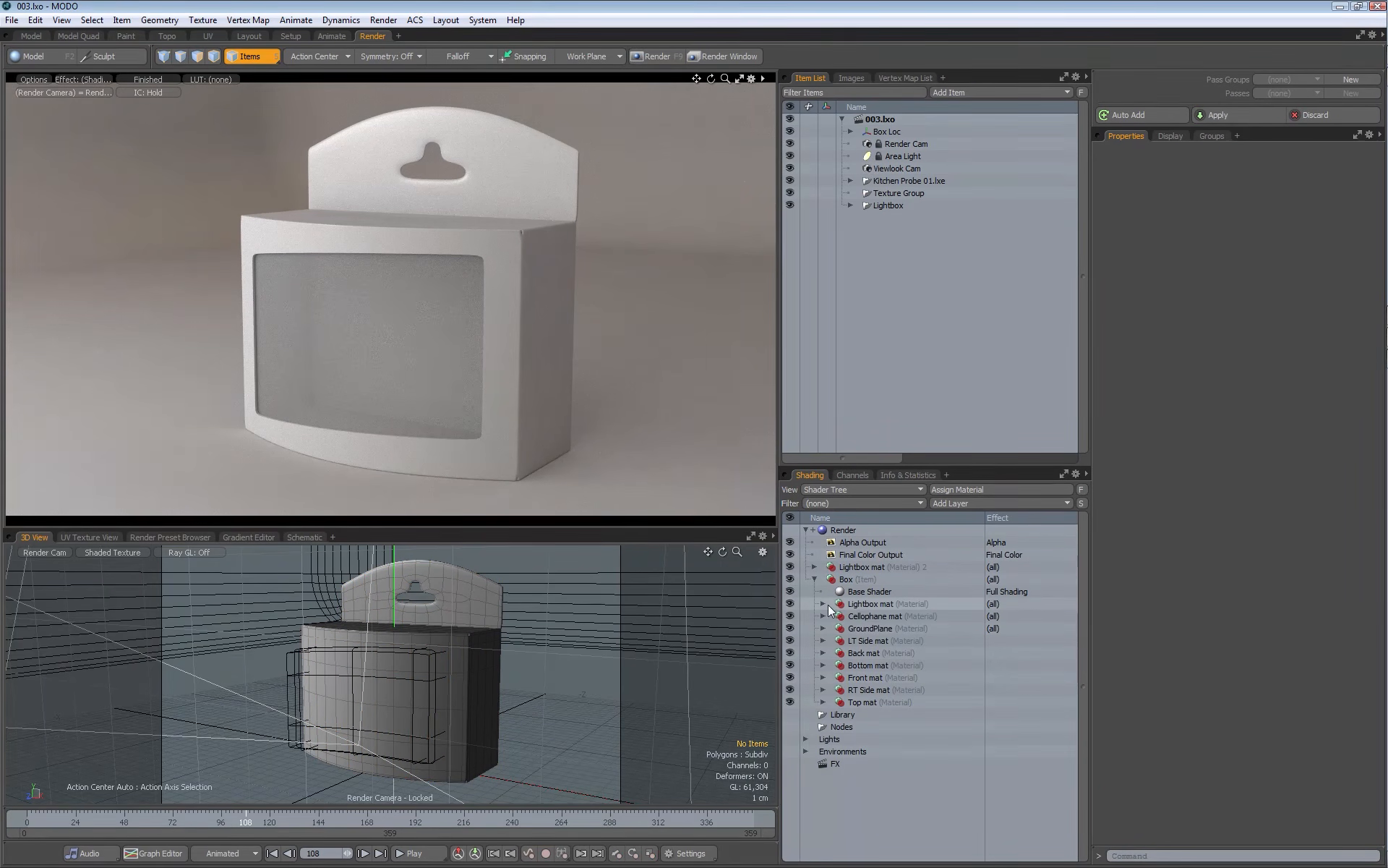
Step: Delete the duplicate Lightbox mat group from inside the Box shader group
left_click(871, 604)
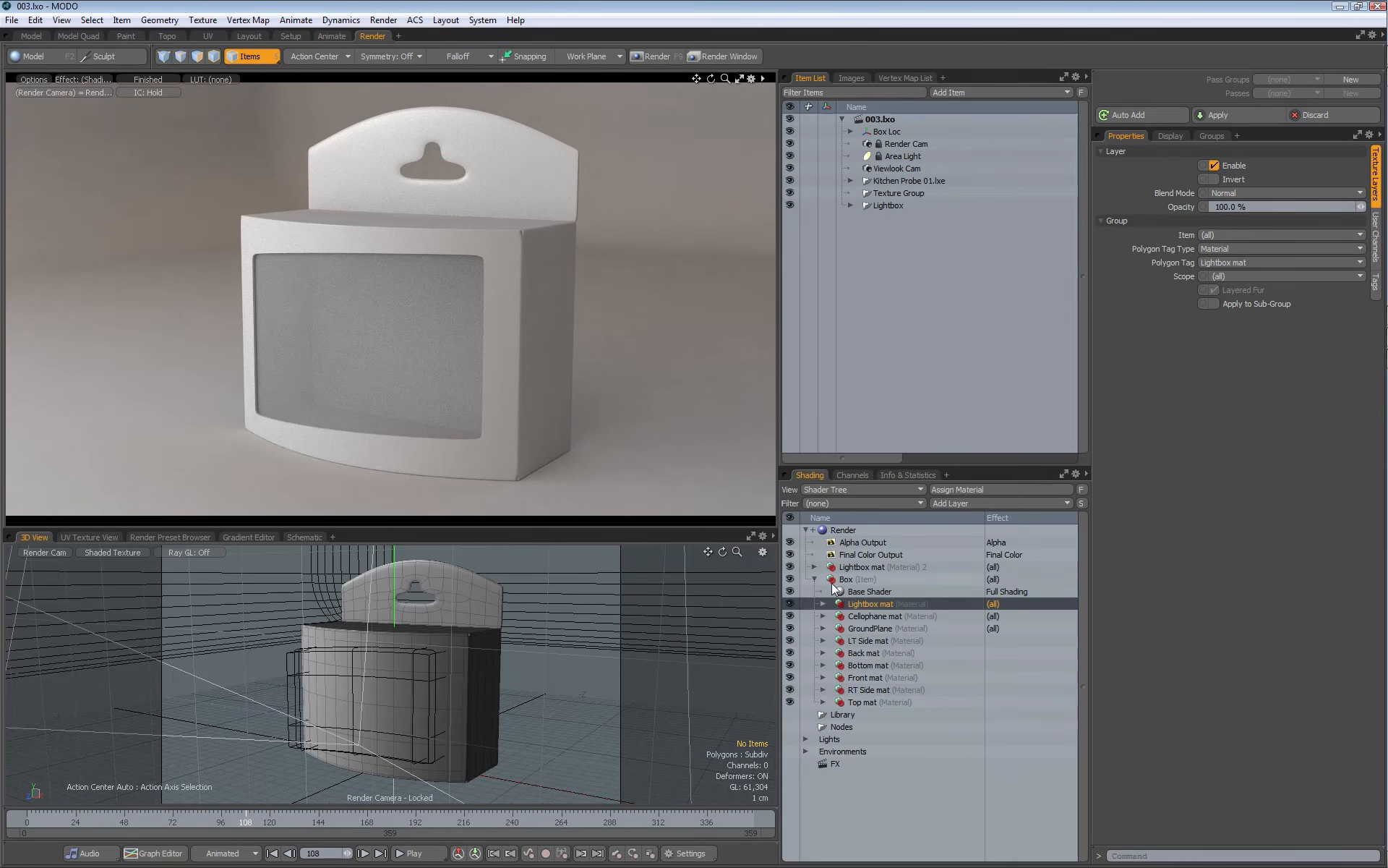
key("Delete")
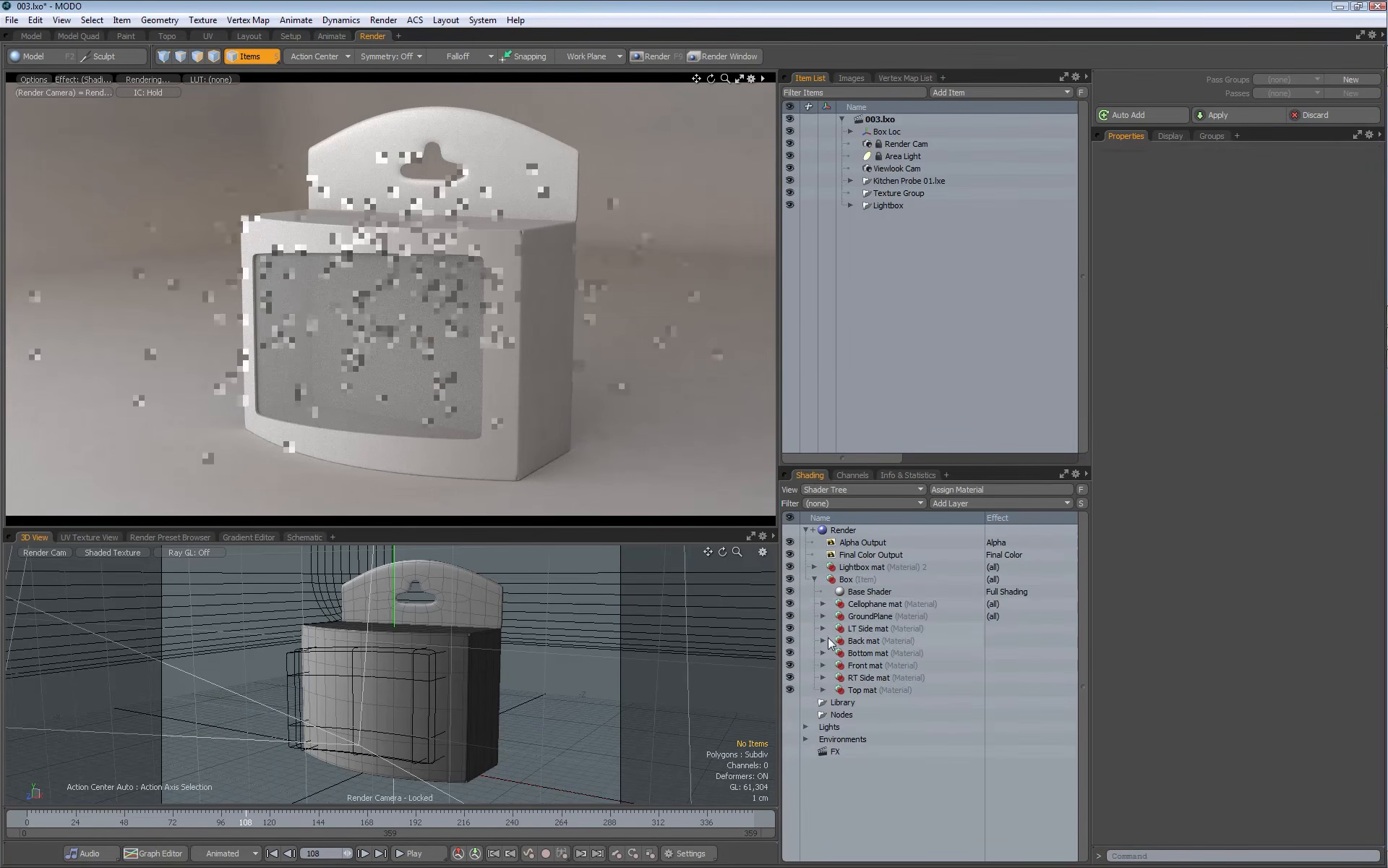
Step: Test the remaining Lightbox mat group's Base Shader 2 without Visible to Camera, restore the option, and collapse the group
left_click(815, 566)
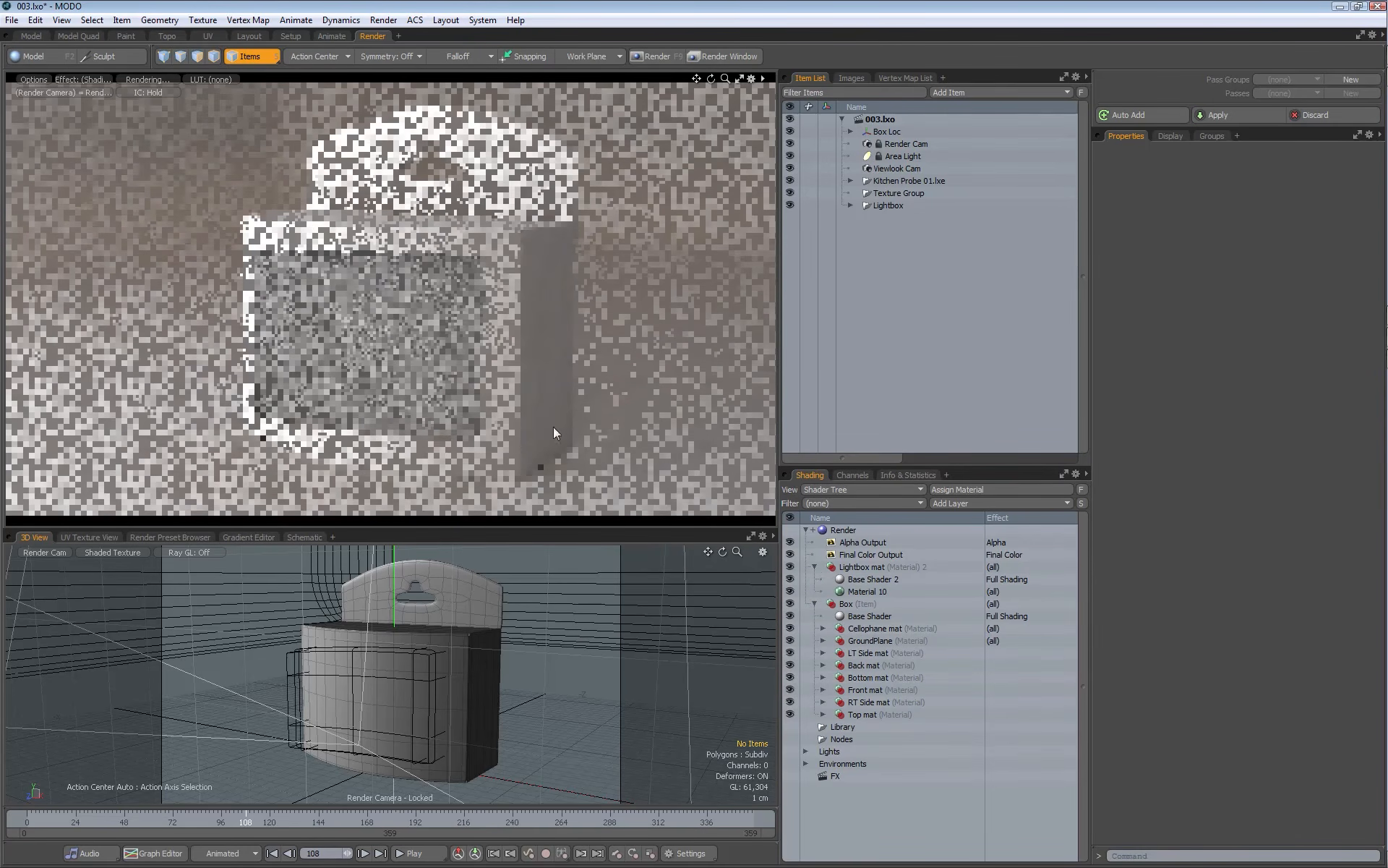
left_click(883, 568)
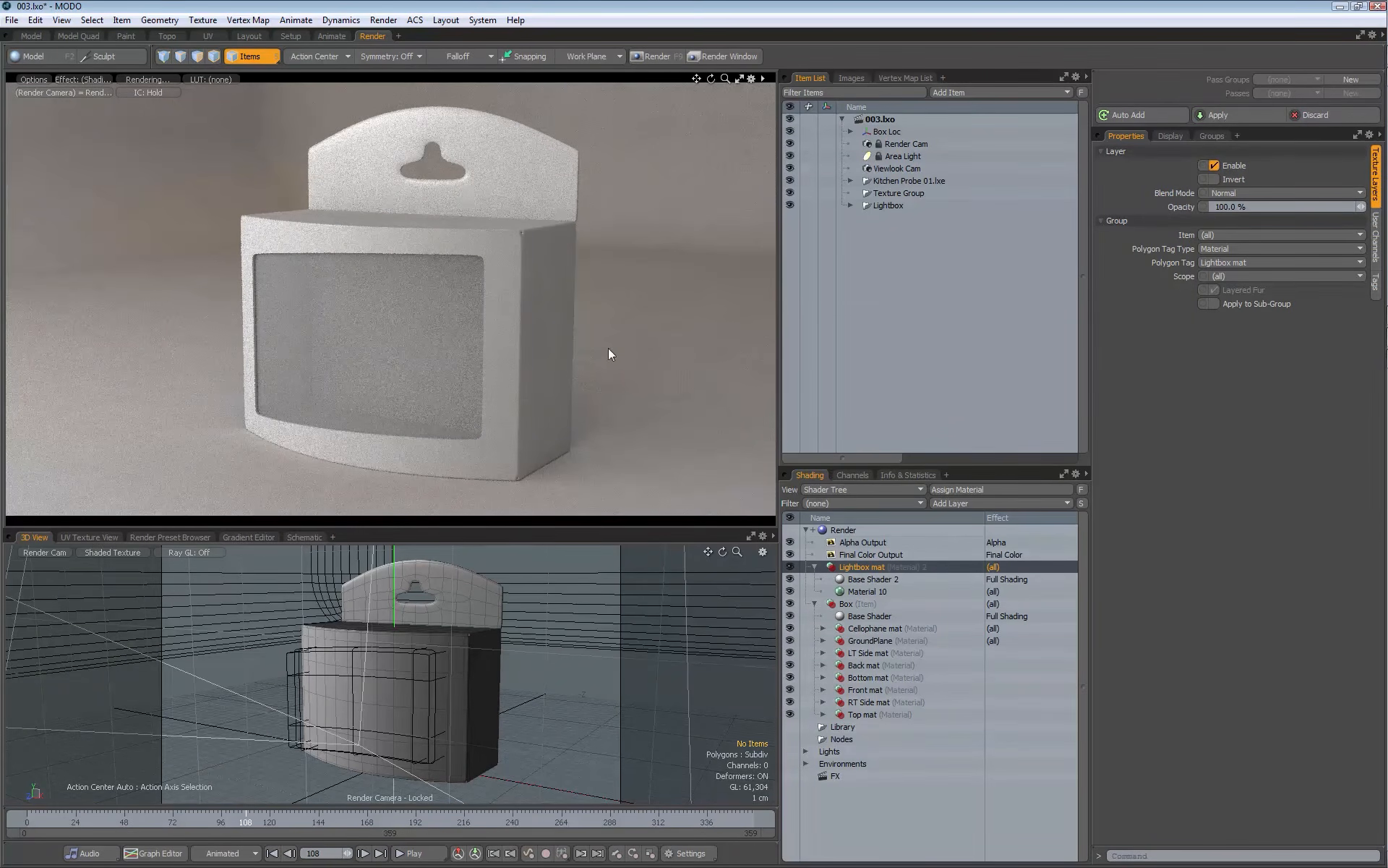
left_click(858, 579)
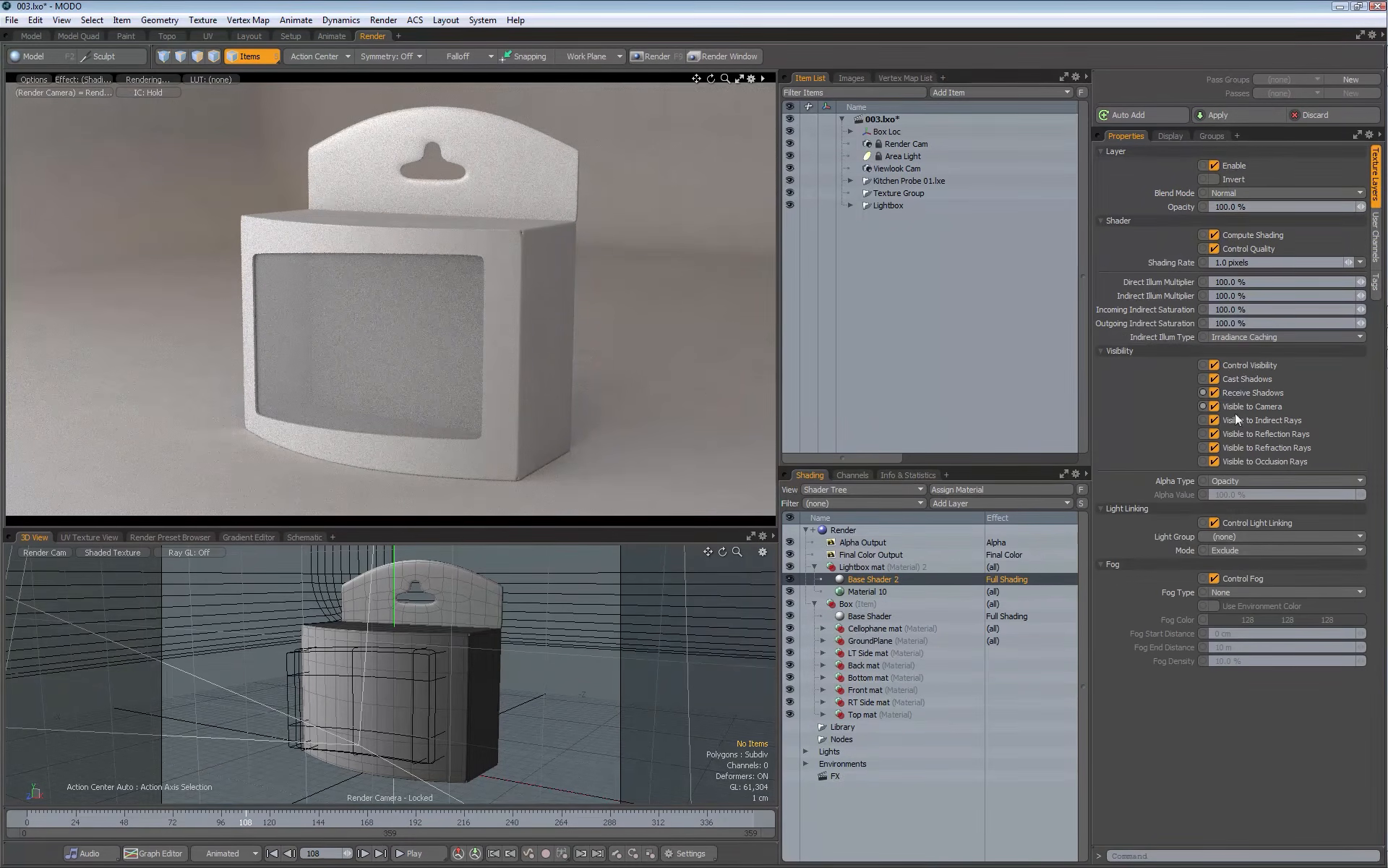
left_click(1215, 407)
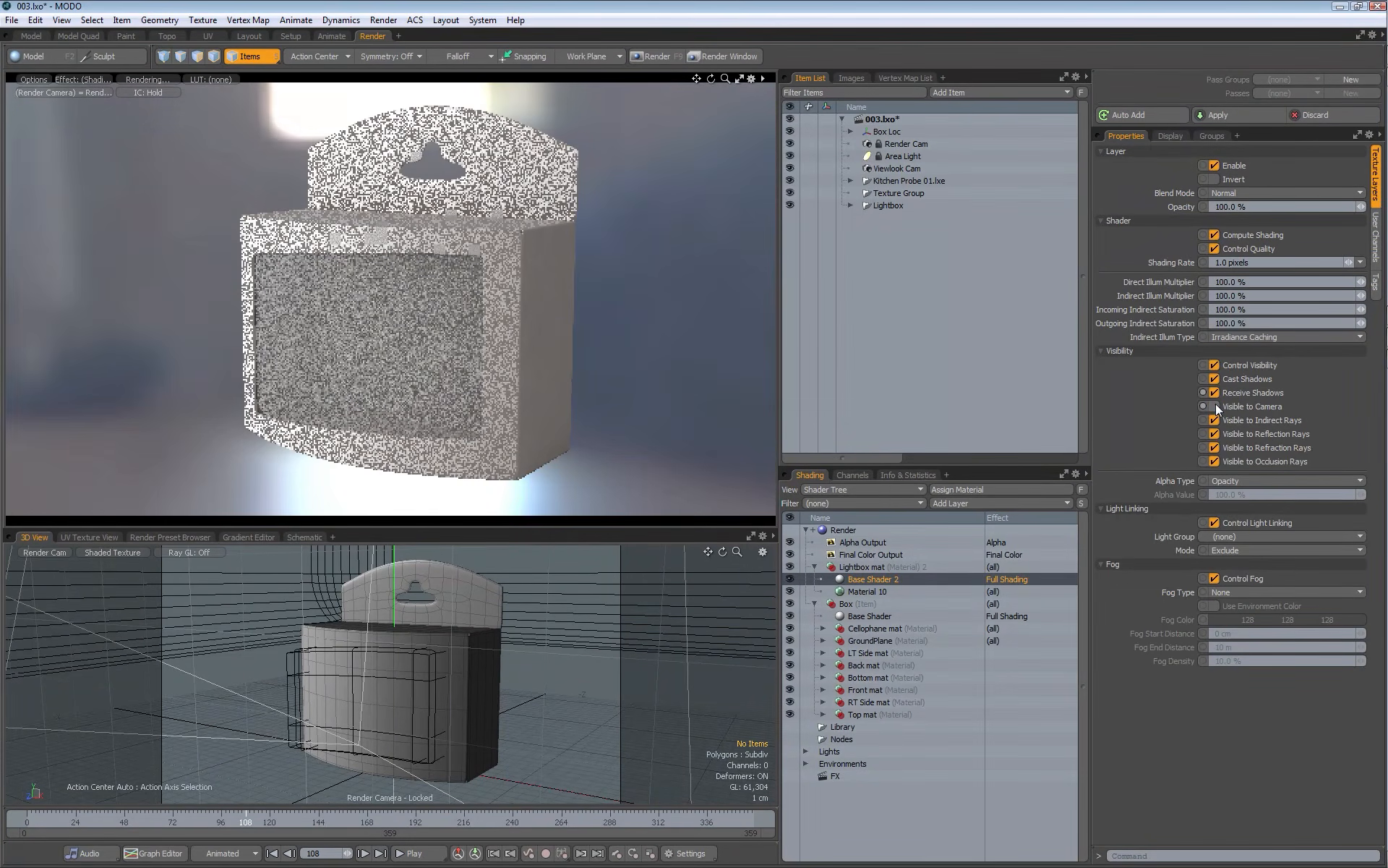
left_click(1214, 407)
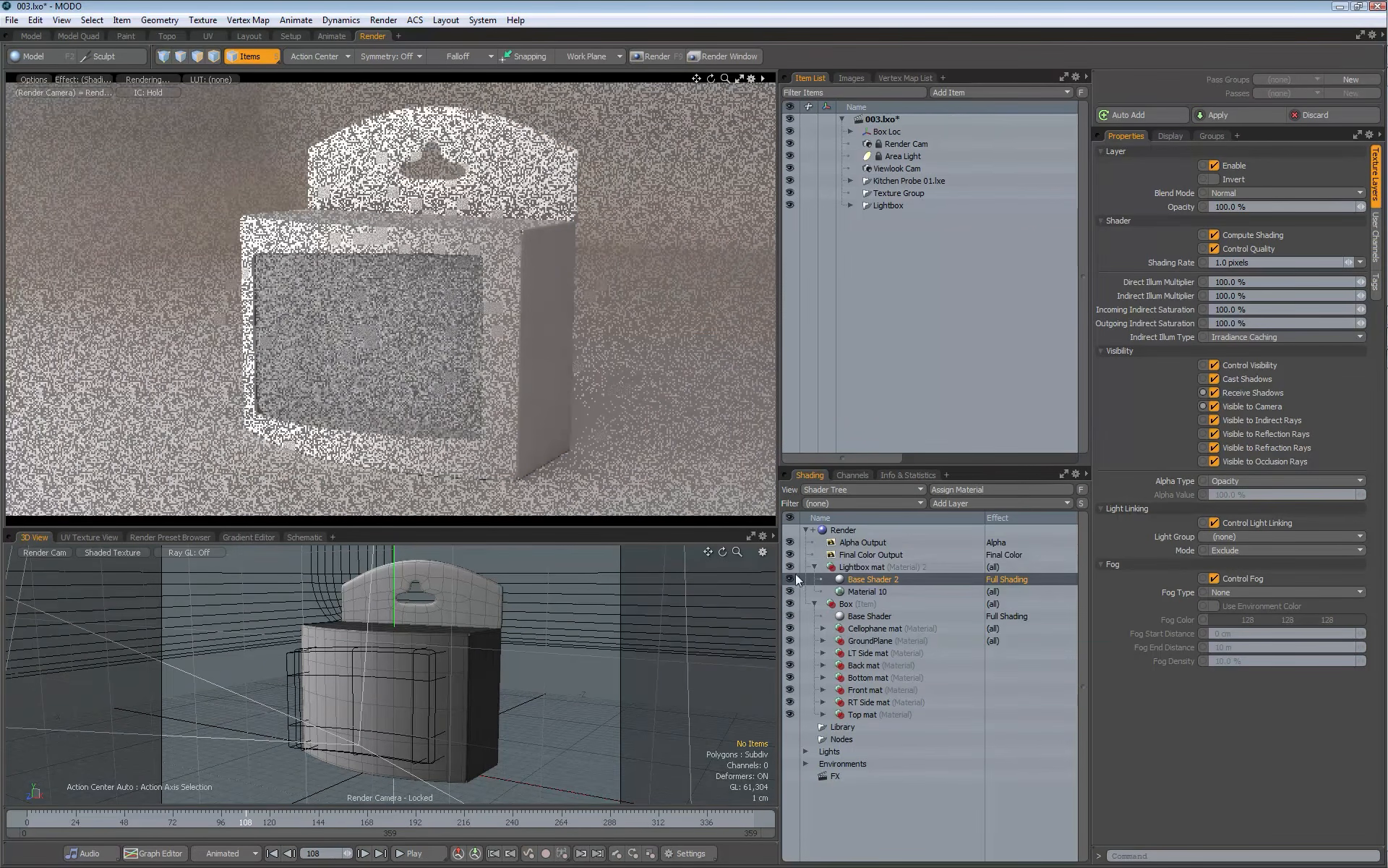
left_click(814, 566)
Step: Delete the GroundPlane material group from the Box shader group and select the Cellophane mat group
left_click(865, 616)
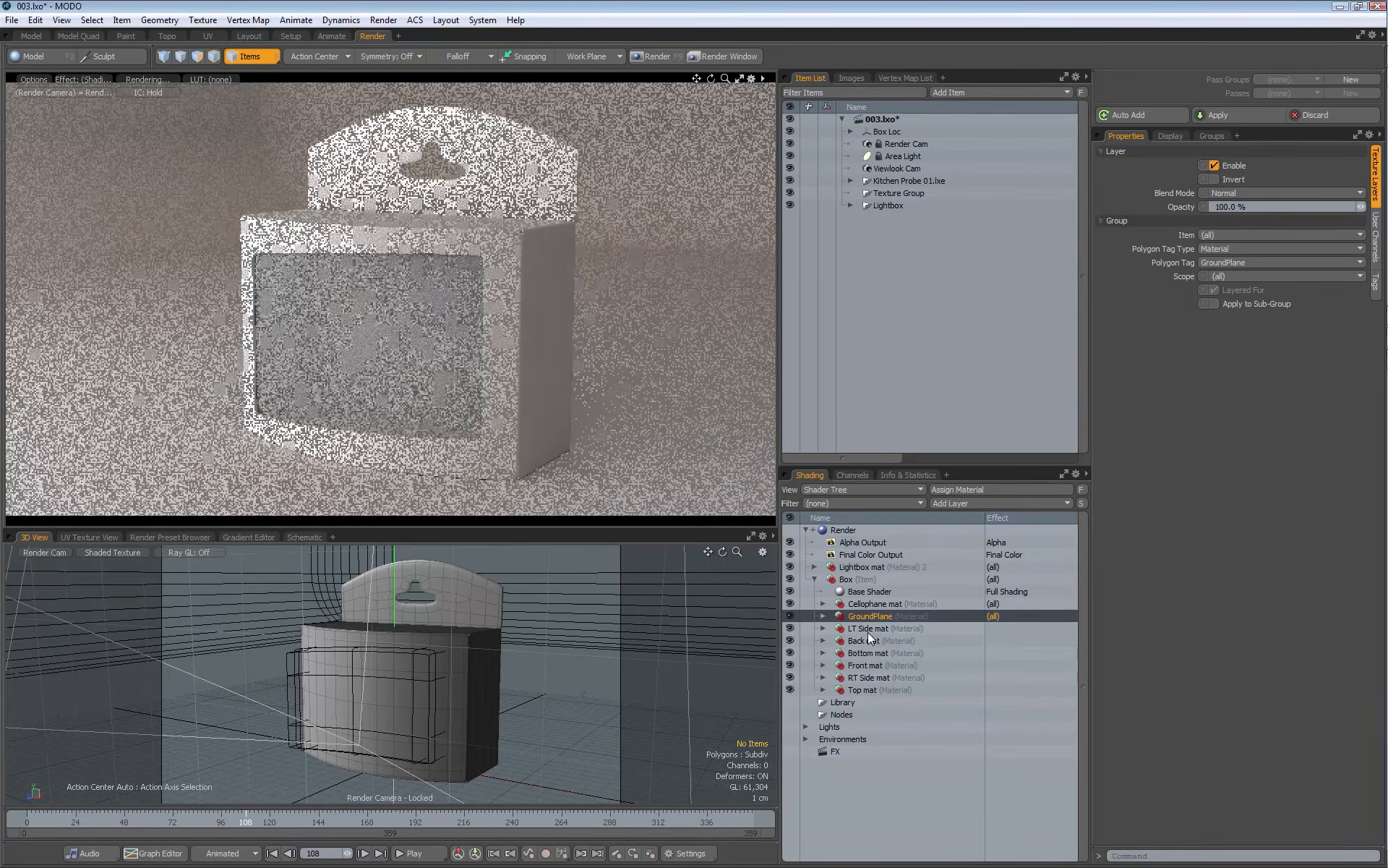
key("Delete")
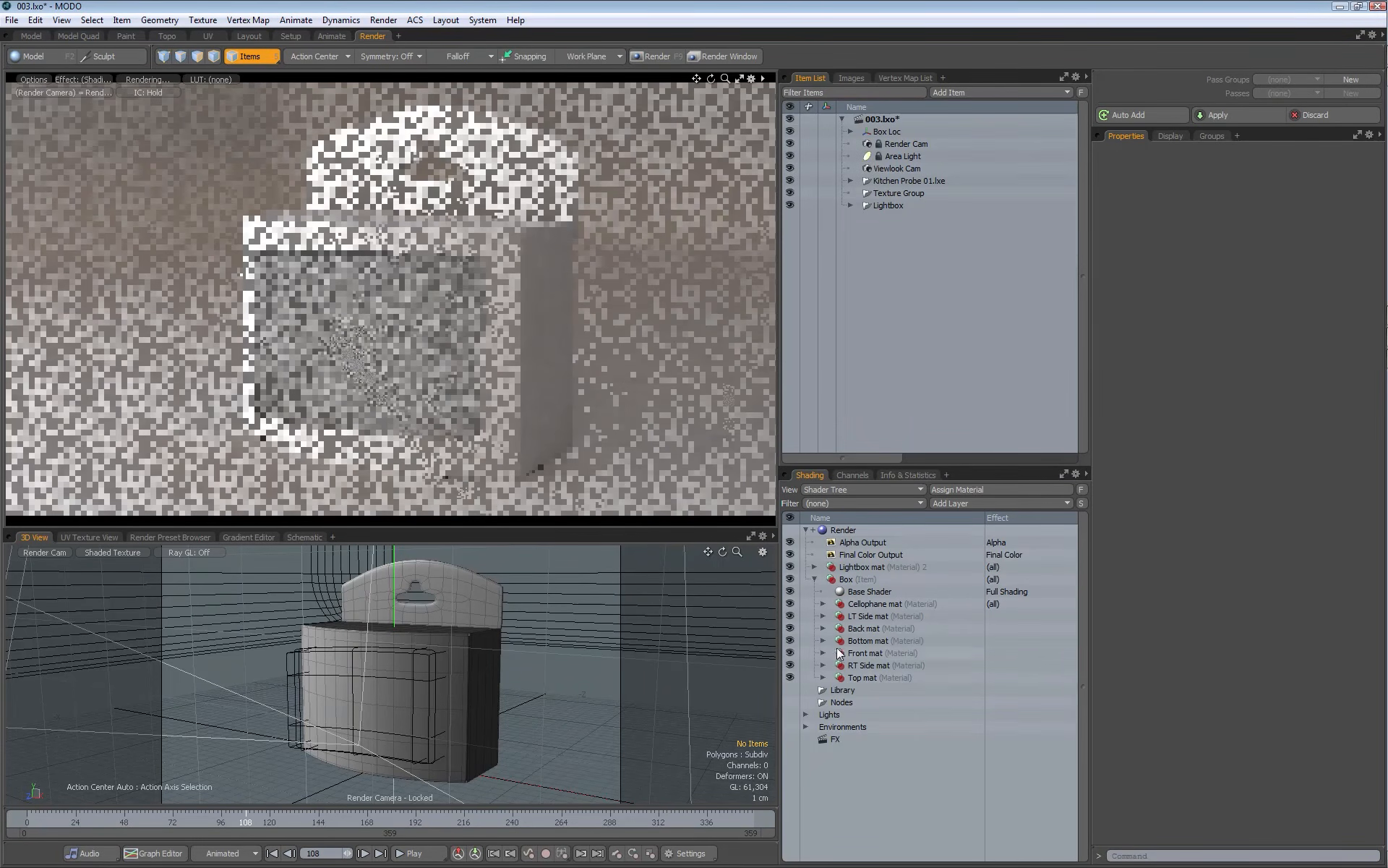
left_click(864, 614)
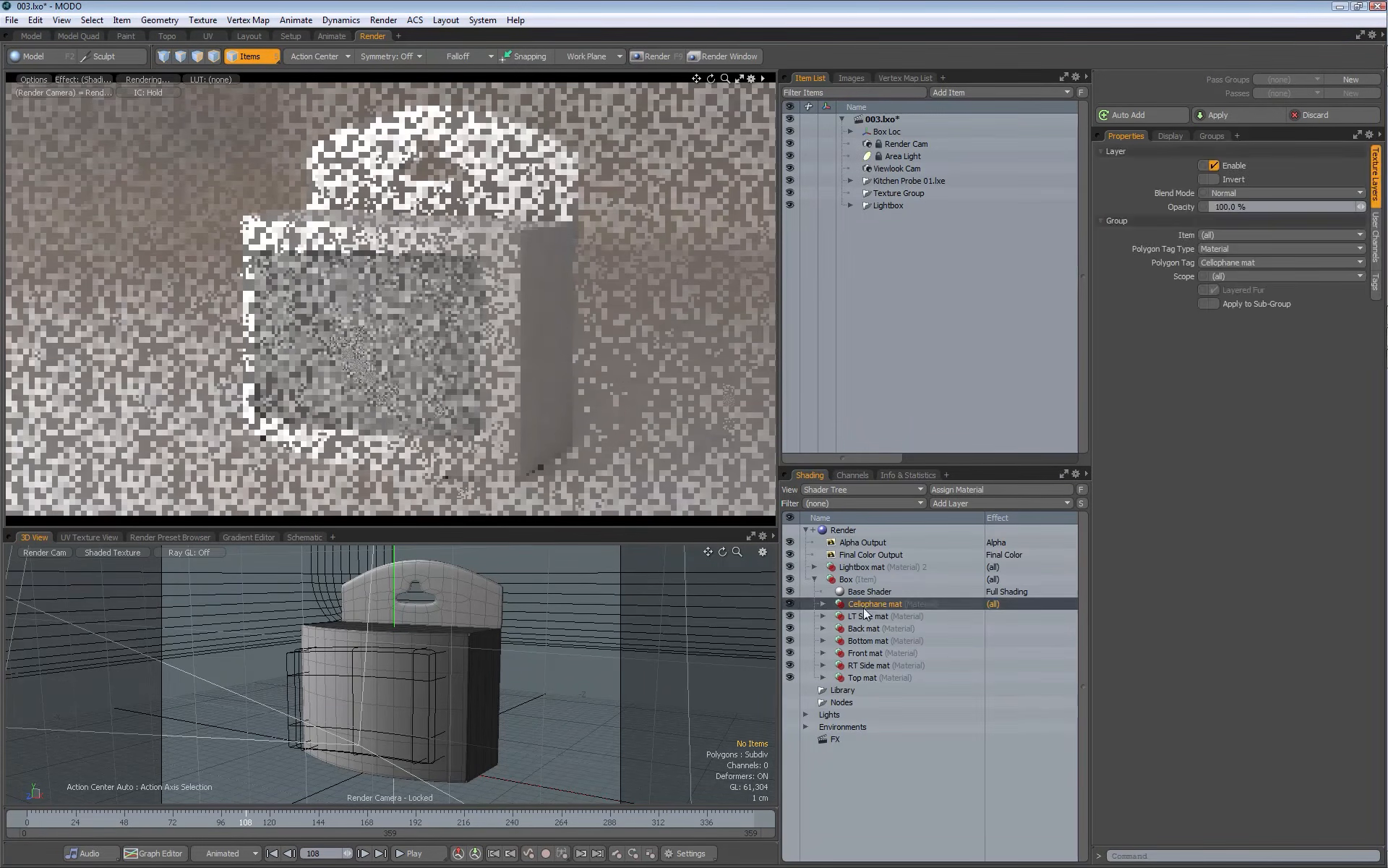